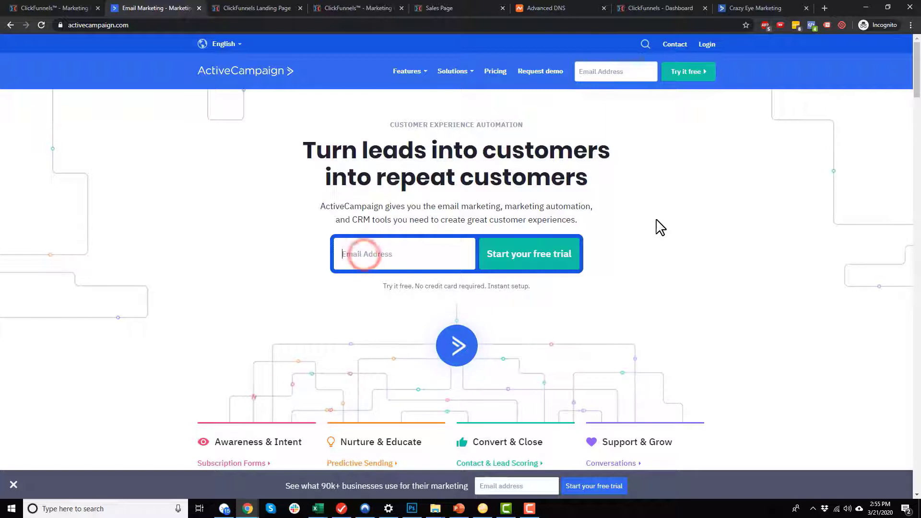
# Paste the email address into the sign-up field and start the free trial.
pyautogui.hotkey('ctrl', 'v')
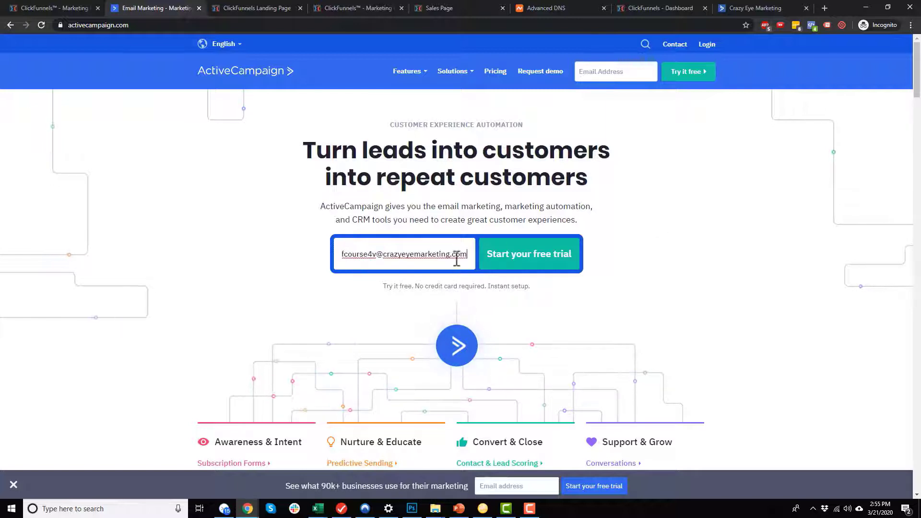
pyautogui.moveTo(459, 257); pyautogui.dragTo(331, 254)
pyautogui.click(373, 254)
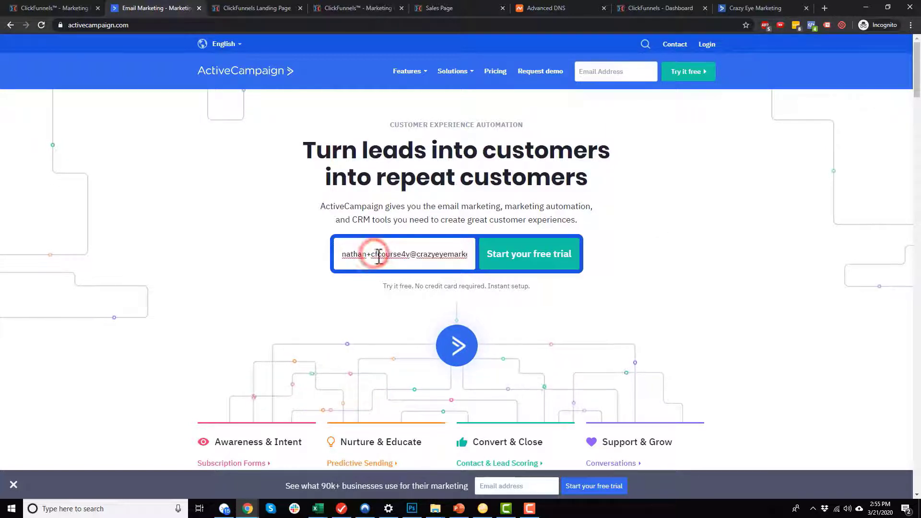
pyautogui.moveTo(437, 258); pyautogui.dragTo(590, 267)
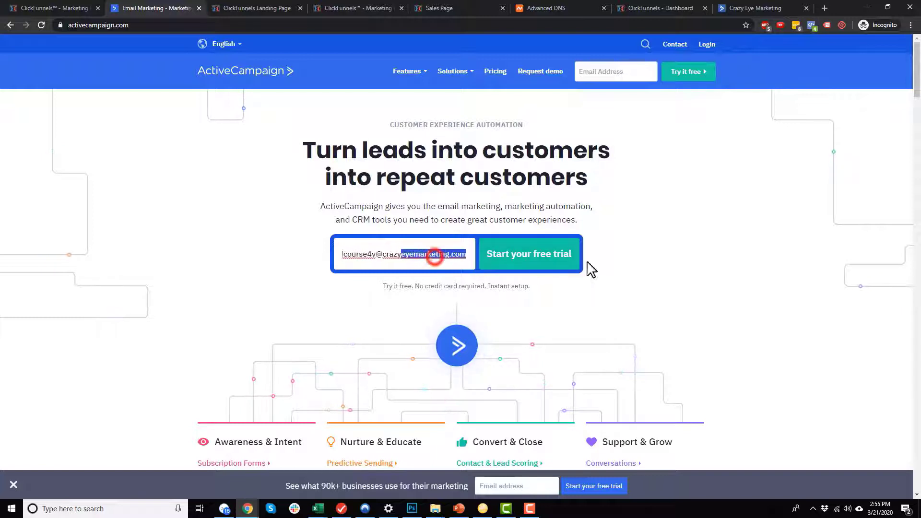
pyautogui.click(559, 254)
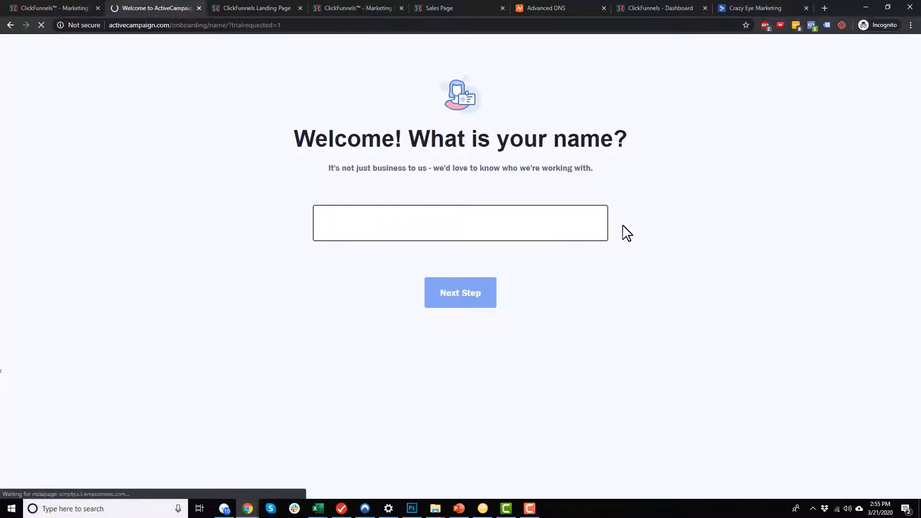
# Enter the first name and fill in the phone number field.
pyautogui.write('Nathan')
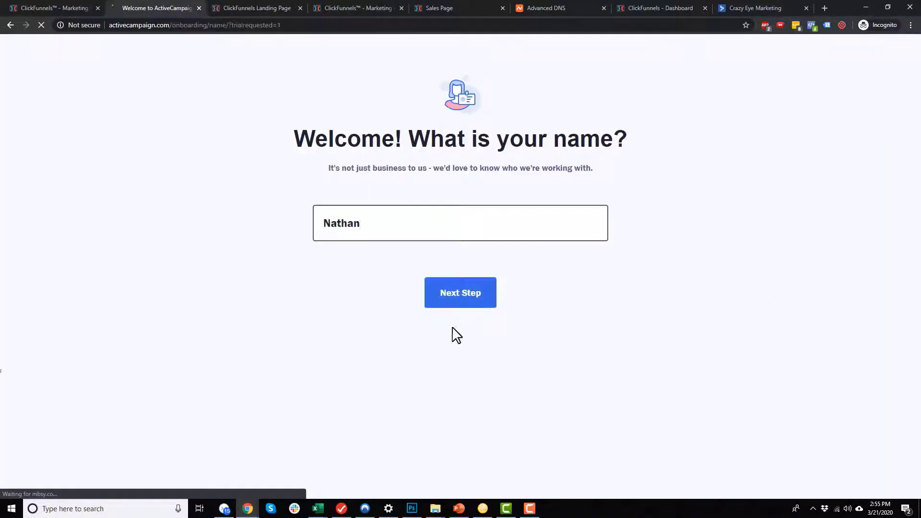
pyautogui.click(457, 303)
pyautogui.click(453, 216)
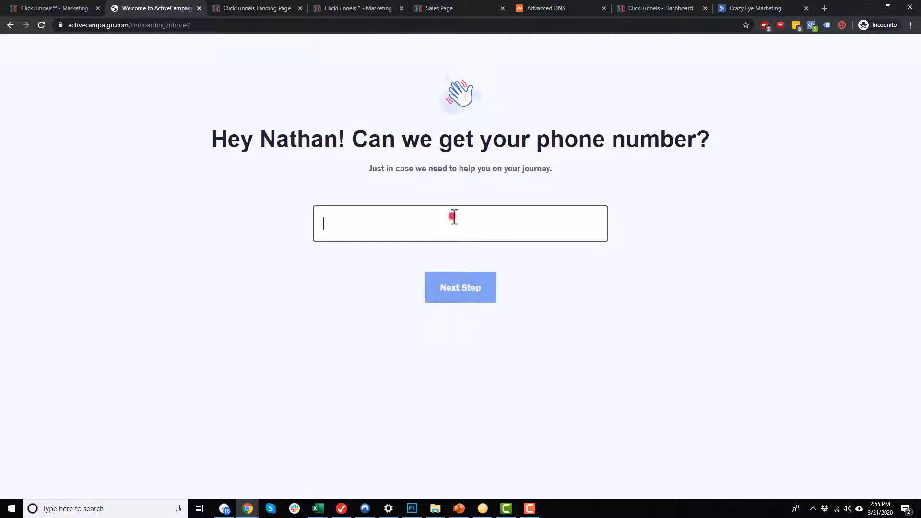
pyautogui.write('no')
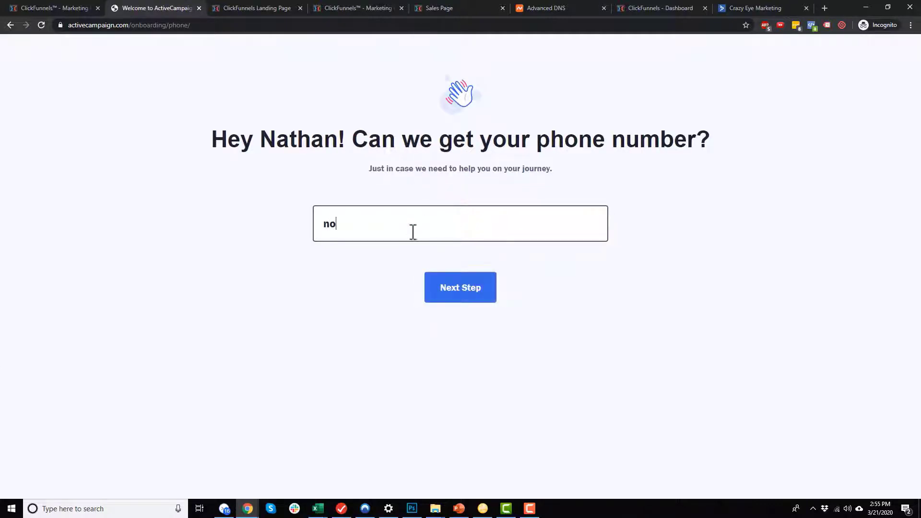
pyautogui.click(437, 282)
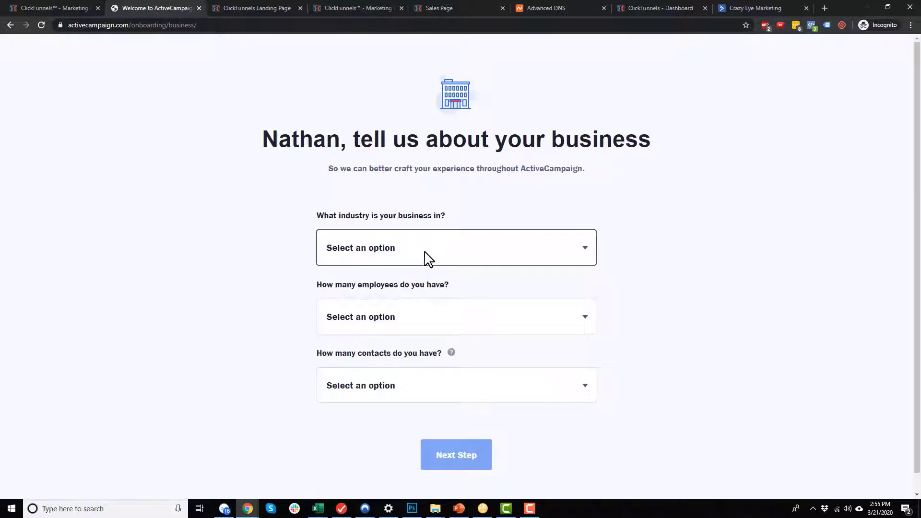
# Set the business details: E-Commerce / Retail industry, 1 employee, under 500 contacts.
pyautogui.click(467, 254)
pyautogui.click(388, 319)
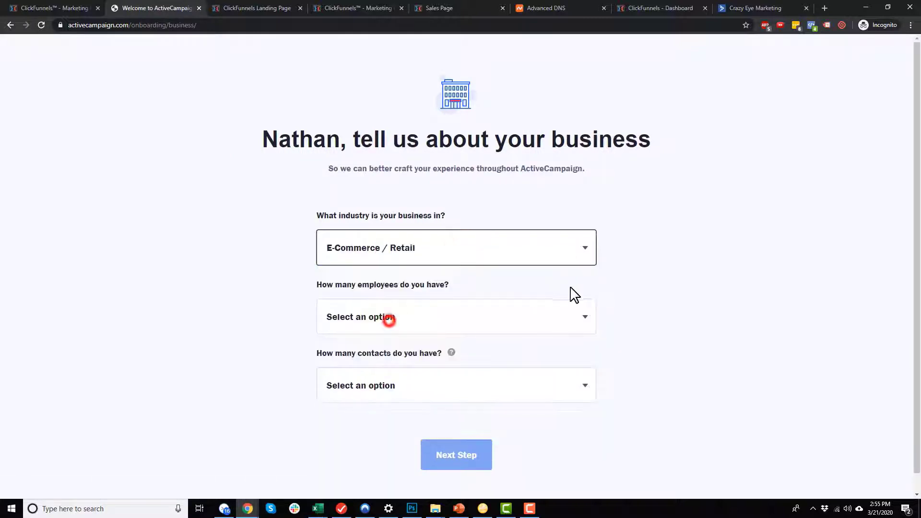
pyautogui.click(463, 311)
pyautogui.click(425, 347)
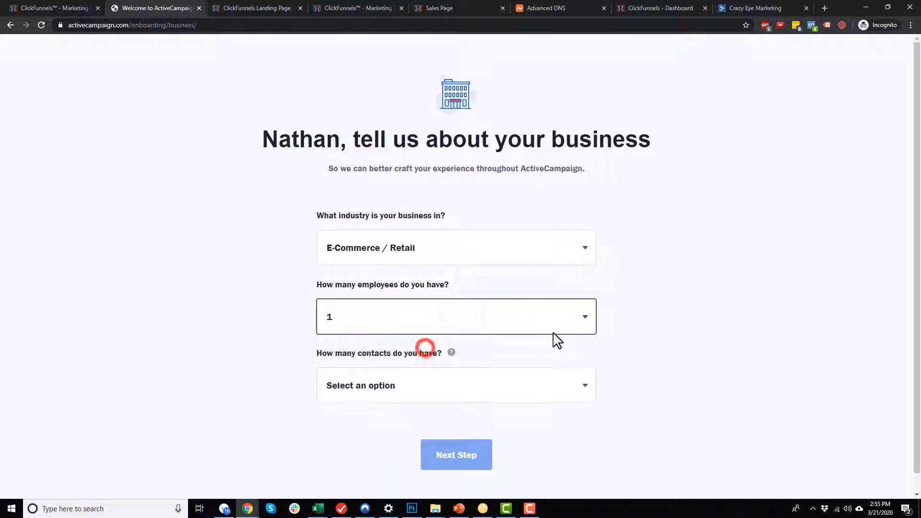
pyautogui.scroll(-1, 556, 341)
pyautogui.click(512, 359)
pyautogui.click(393, 235)
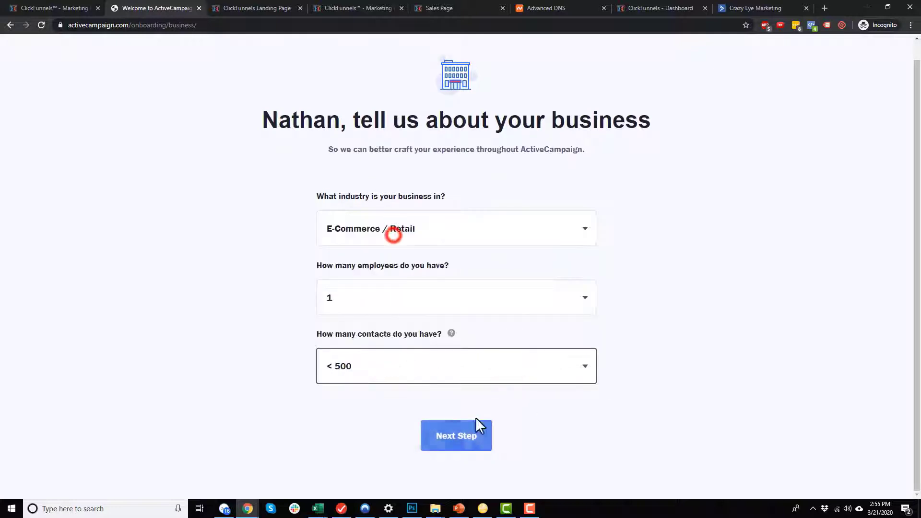
pyautogui.click(482, 434)
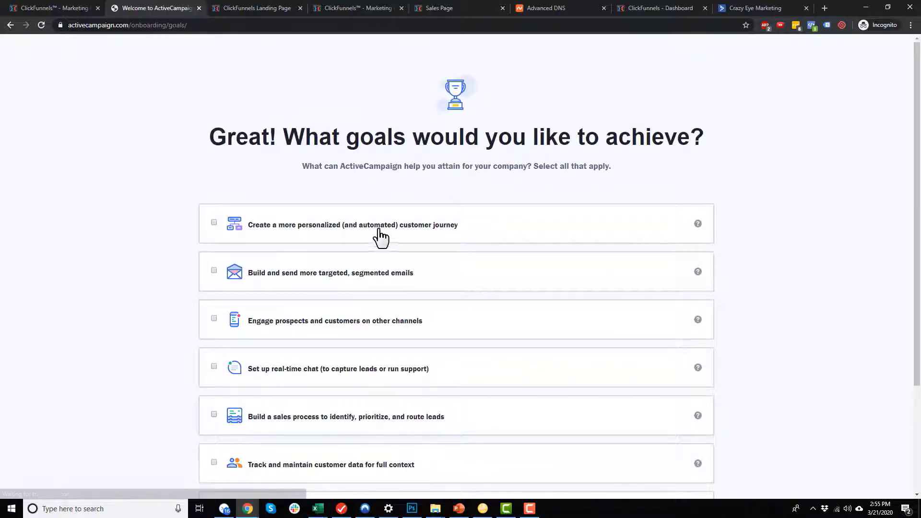
# Choose the personalized customer journey goal.
pyautogui.scroll(-3, 383, 249)
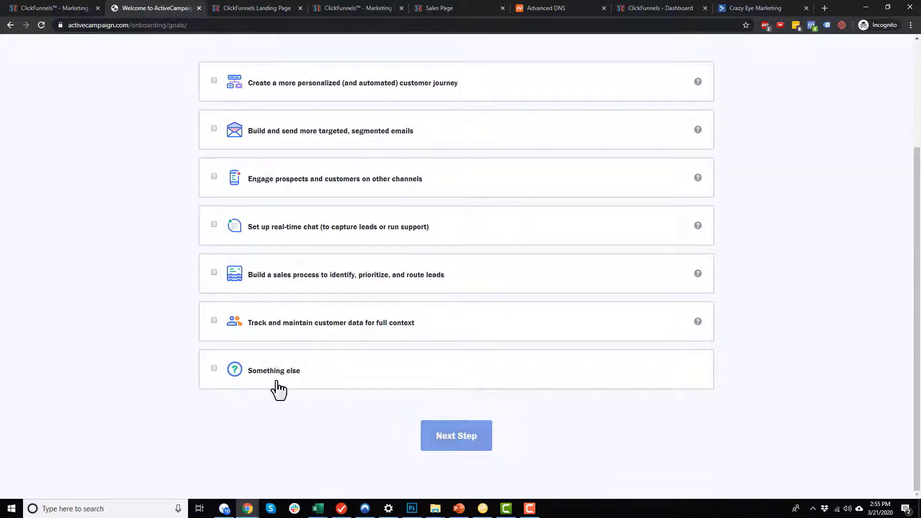
pyautogui.scroll(2, 288, 387)
pyautogui.click(329, 175)
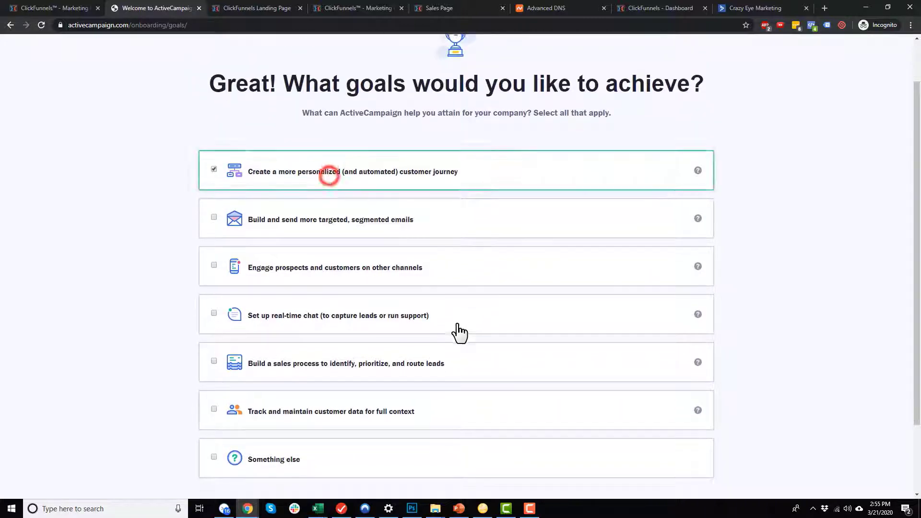
pyautogui.scroll(-2, 460, 336)
pyautogui.click(464, 436)
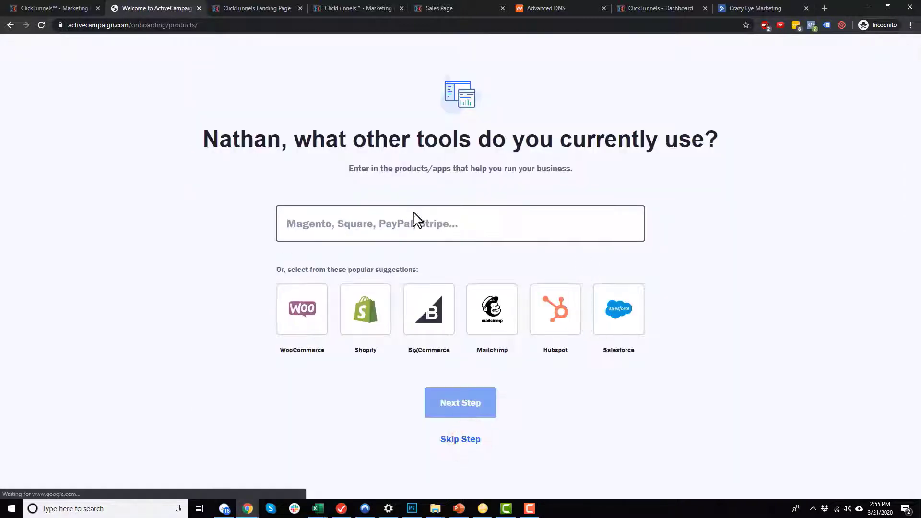
# Skip the other-tools question, set the account password and create the account.
pyautogui.click(473, 440)
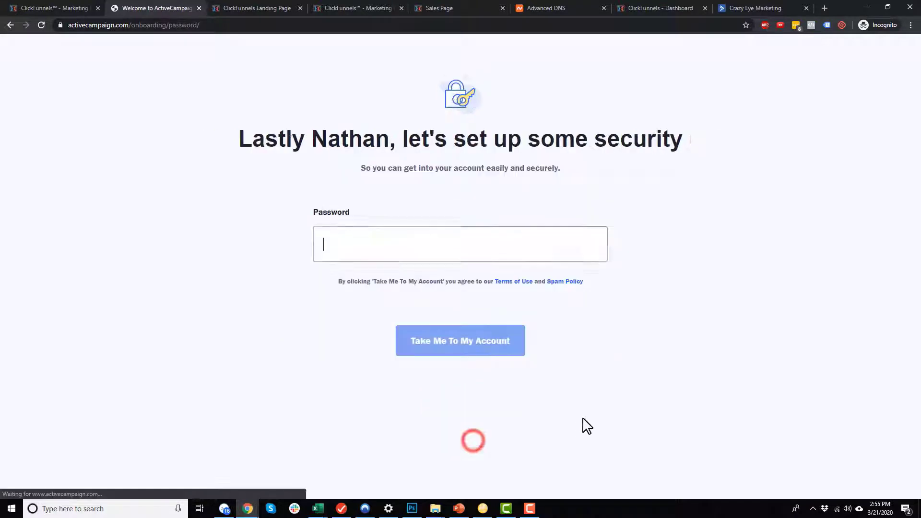
pyautogui.hotkey('ctrl', 'a')
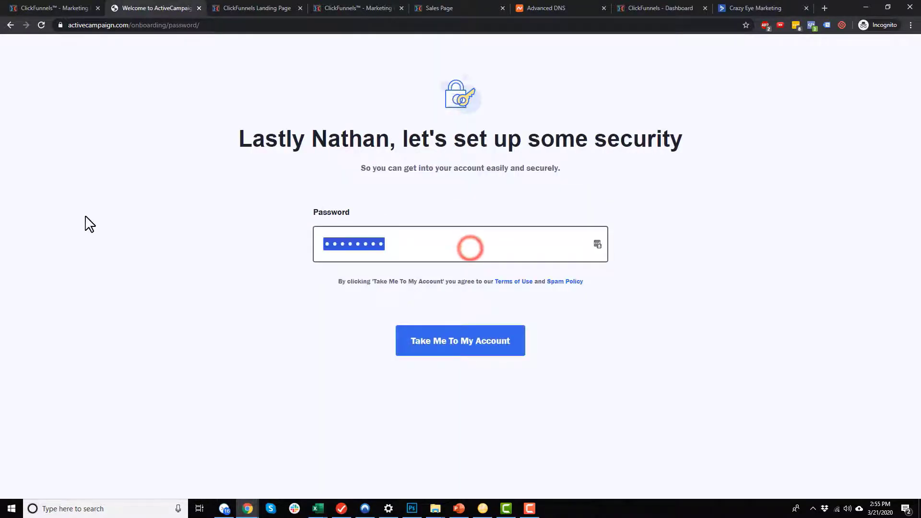
pyautogui.write('****')
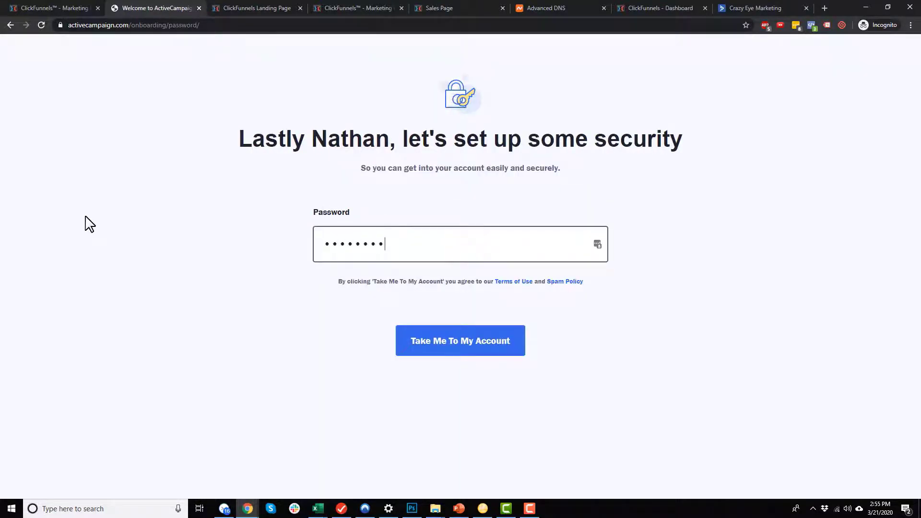
pyautogui.click(447, 353)
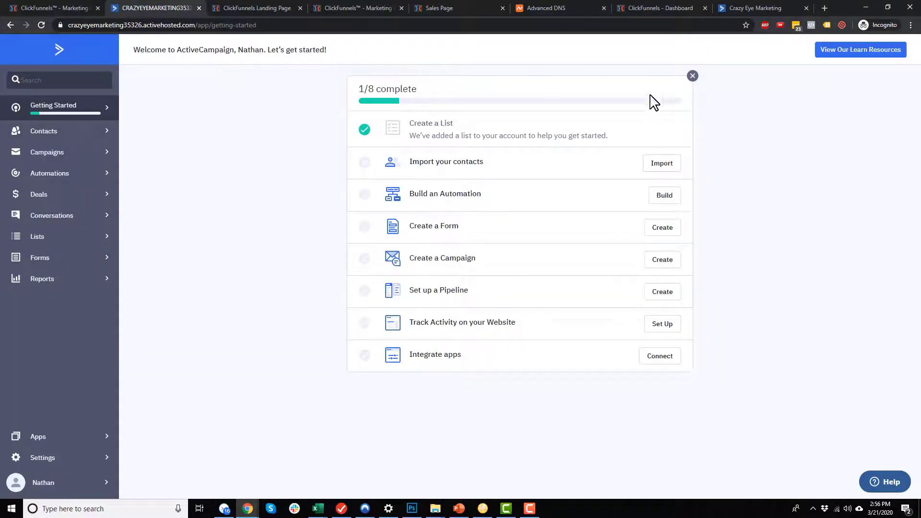
# Remove the getting-started checklist and go to the Unlock Features plan options.
pyautogui.click(692, 76)
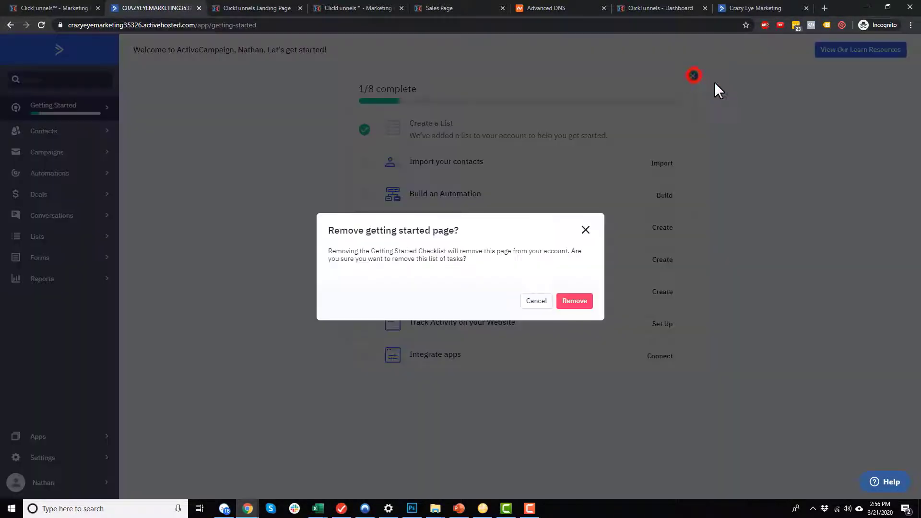
pyautogui.click(585, 306)
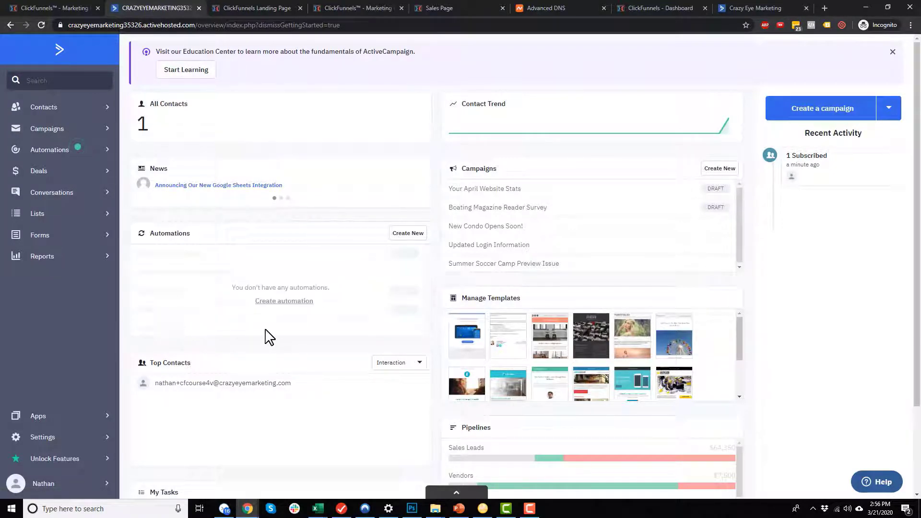
pyautogui.click(94, 462)
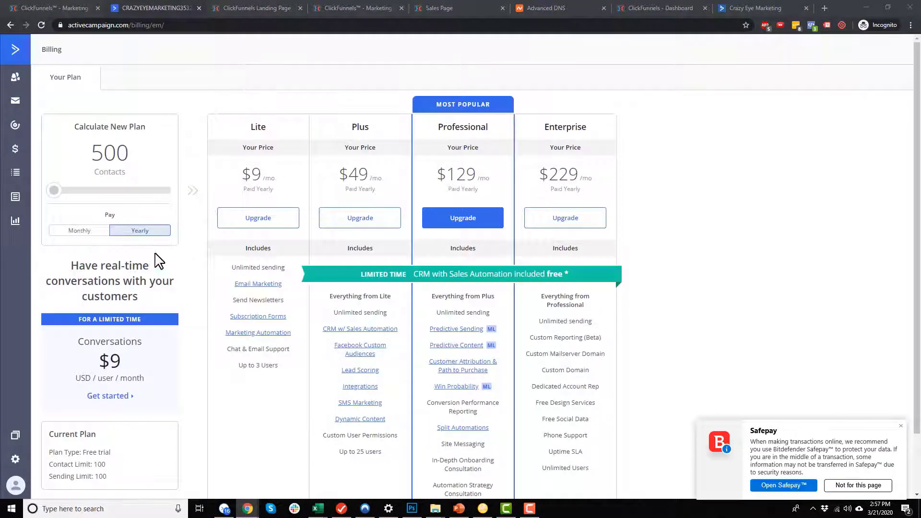
# Check the current trial plan limits: 100 contacts and 100 sends.
pyautogui.scroll(-1, 137, 421)
pyautogui.click(117, 428)
pyautogui.moveTo(117, 428); pyautogui.dragTo(59, 406)
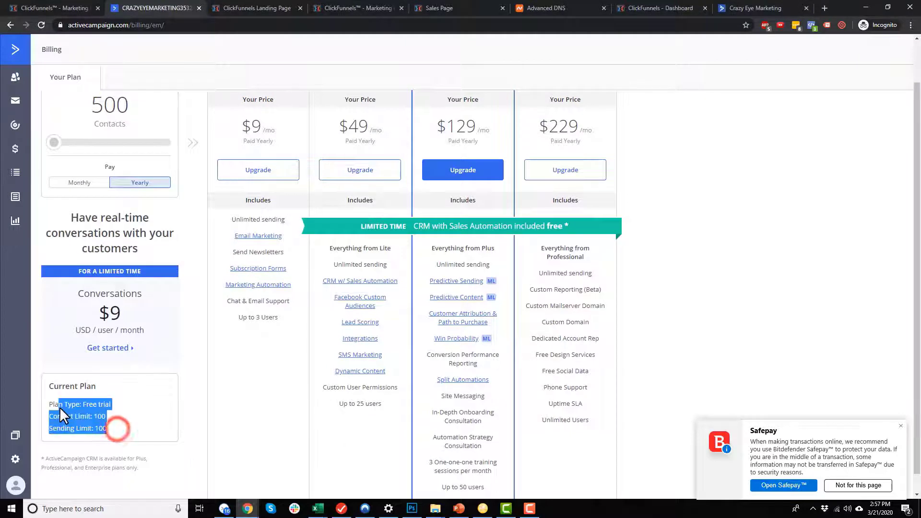
pyautogui.click(91, 416)
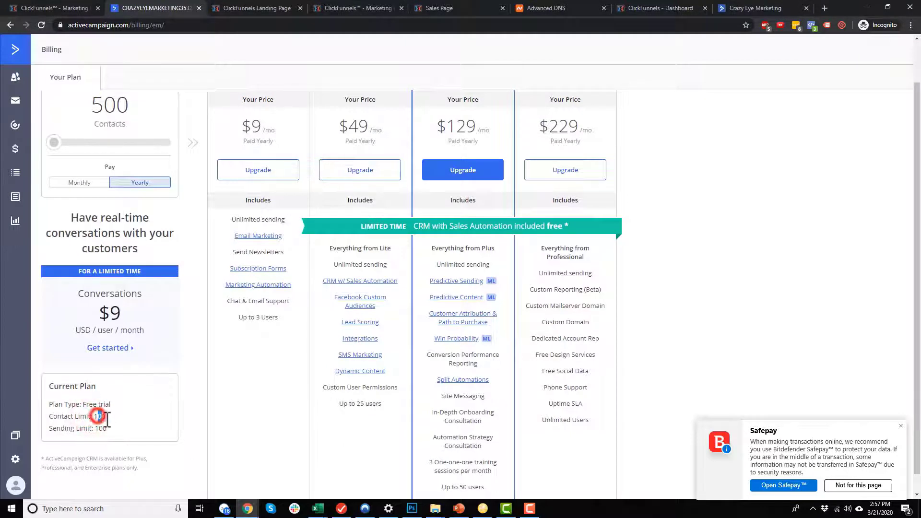
pyautogui.doubleClick(98, 416)
pyautogui.click(107, 427)
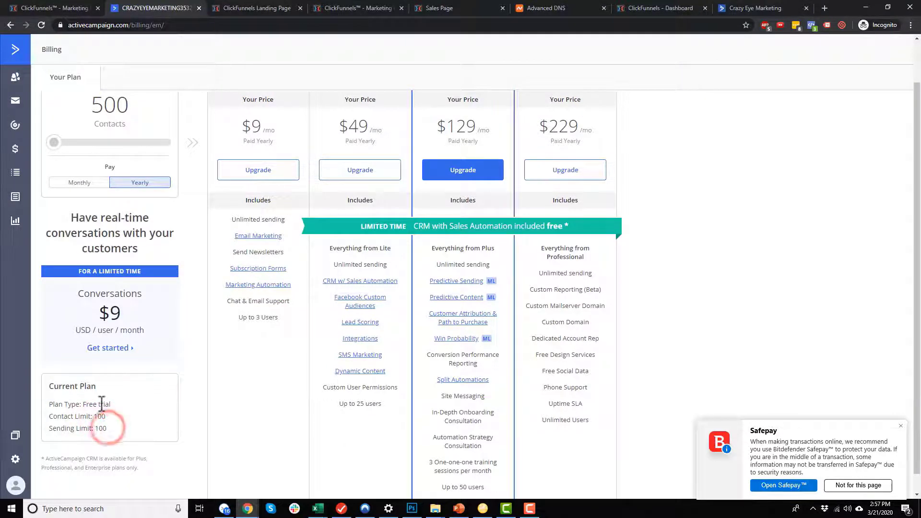
# Compare the Lite plan's $9/mo price across contact tiers, then go to Settings.
pyautogui.scroll(1, 146, 436)
pyautogui.scroll(1, 148, 436)
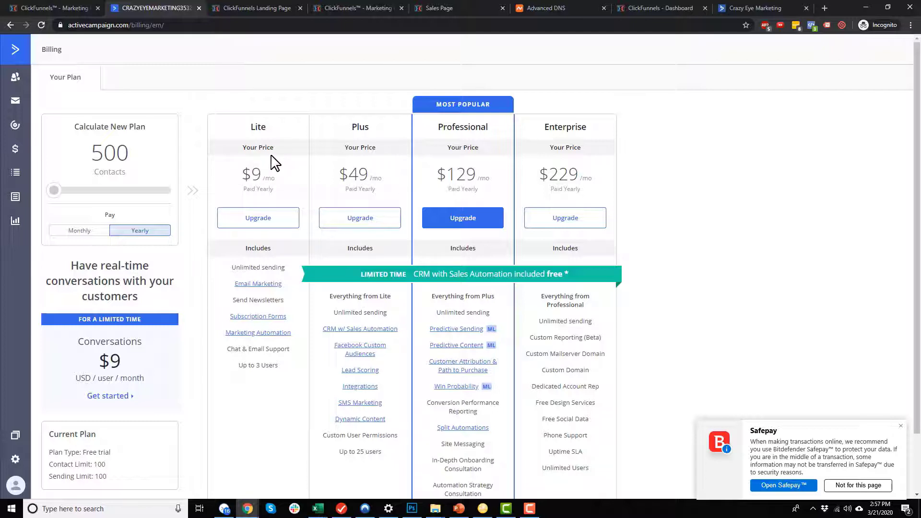
pyautogui.doubleClick(258, 125)
pyautogui.click(900, 426)
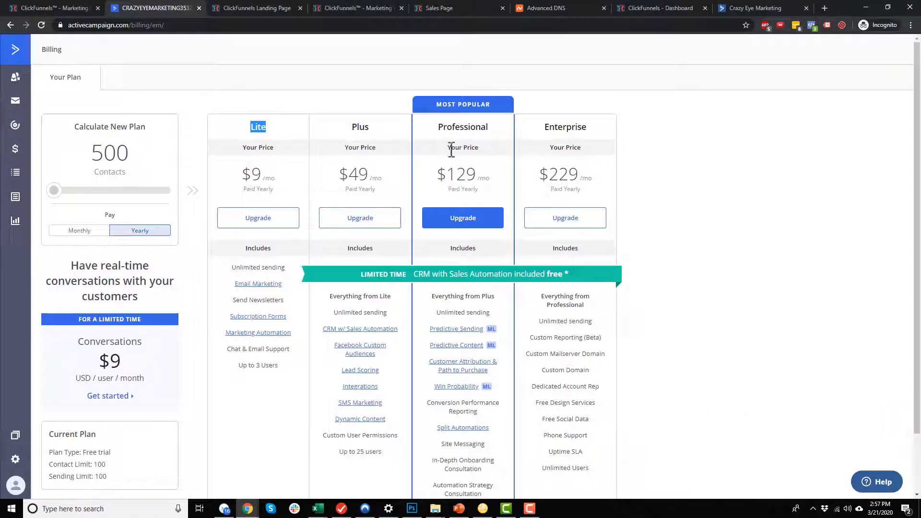
pyautogui.click(276, 126)
pyautogui.moveTo(244, 180); pyautogui.dragTo(284, 180)
pyautogui.moveTo(53, 192)
pyautogui.mouseDown()
pyautogui.moveTo(63, 193)
pyautogui.moveTo(38, 190)
pyautogui.mouseUp()
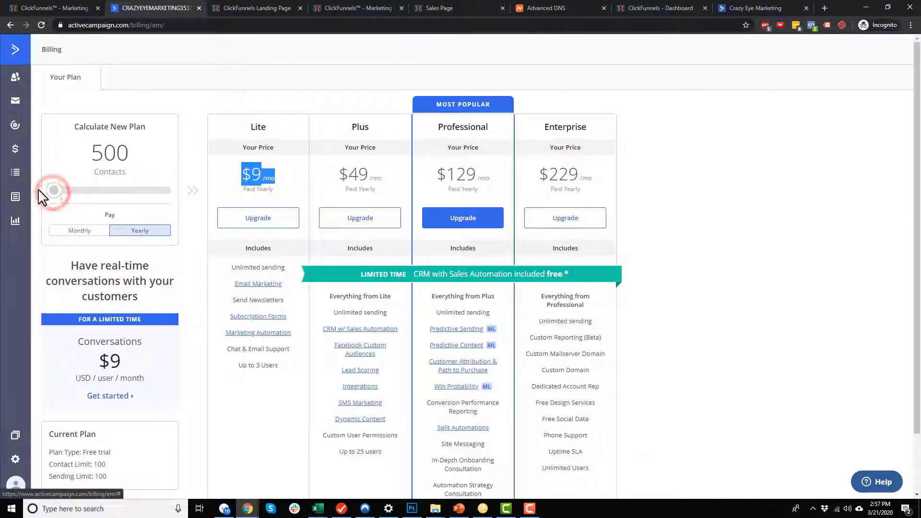
pyautogui.click(249, 176)
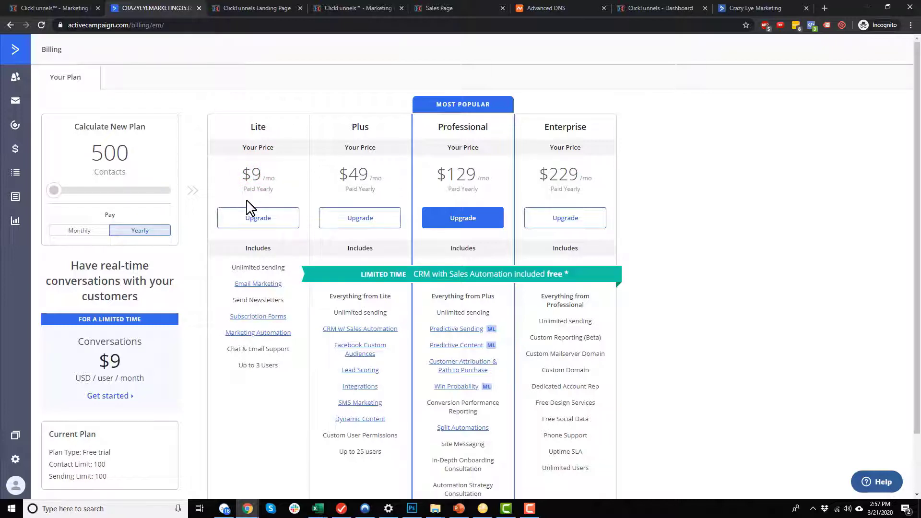
pyautogui.doubleClick(261, 174)
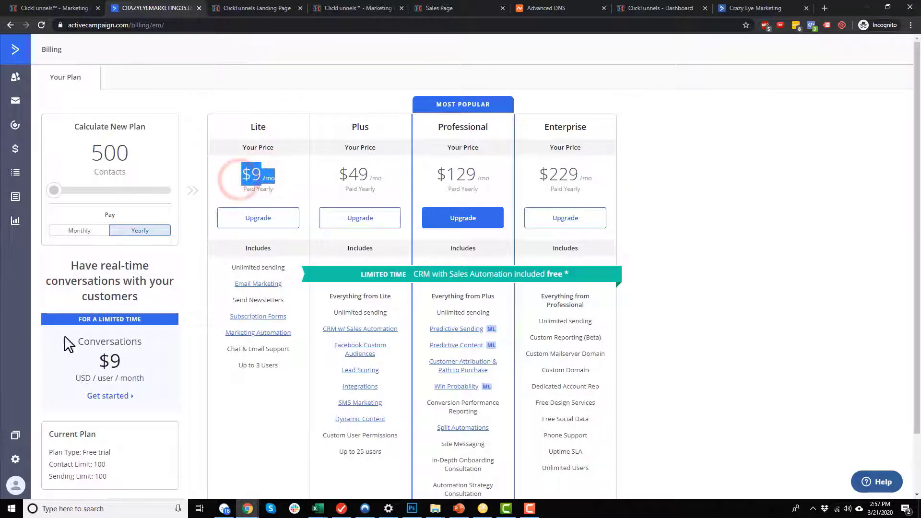
pyautogui.click(15, 460)
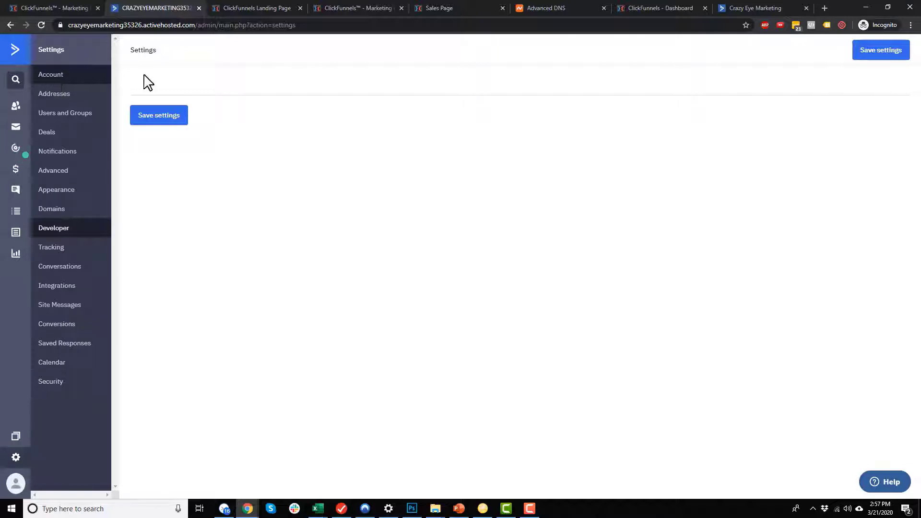
# Scroll through the Account settings form, then view the empty Addresses page.
pyautogui.click(85, 73)
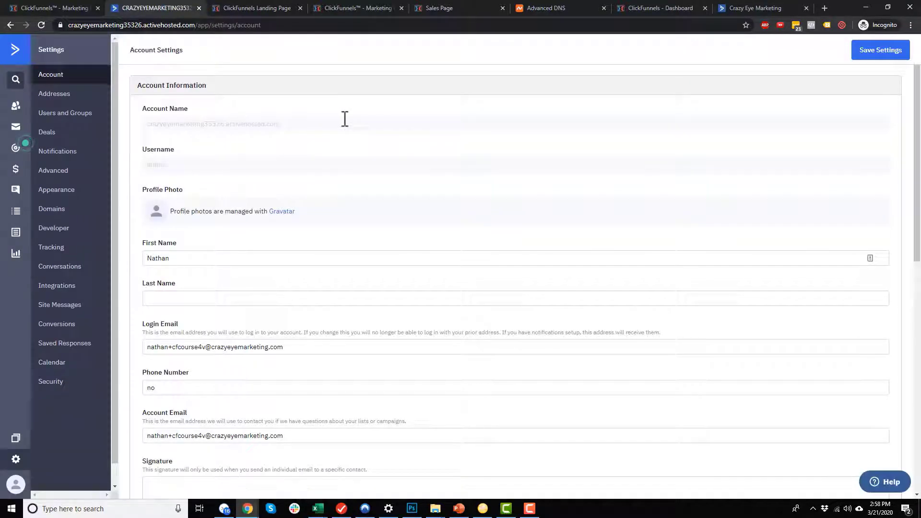
pyautogui.scroll(-2, 245, 190)
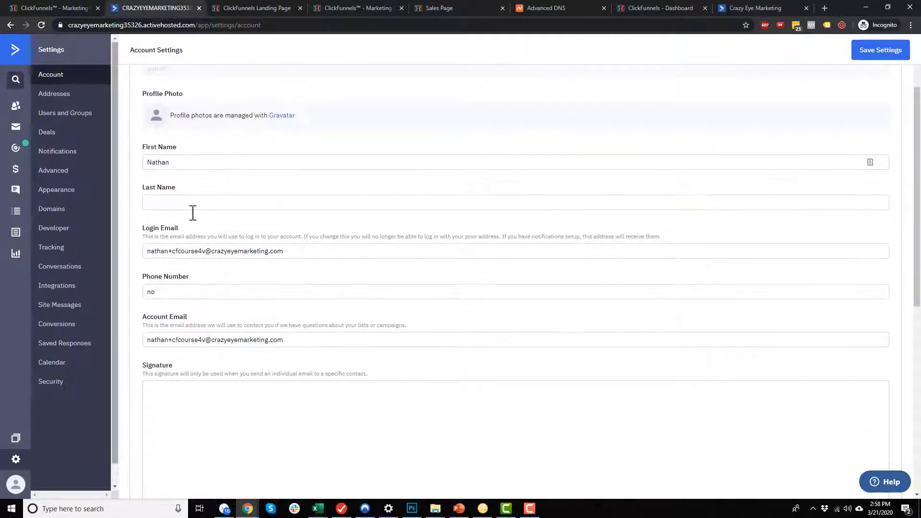
pyautogui.scroll(-4, 256, 345)
pyautogui.scroll(-4, 236, 284)
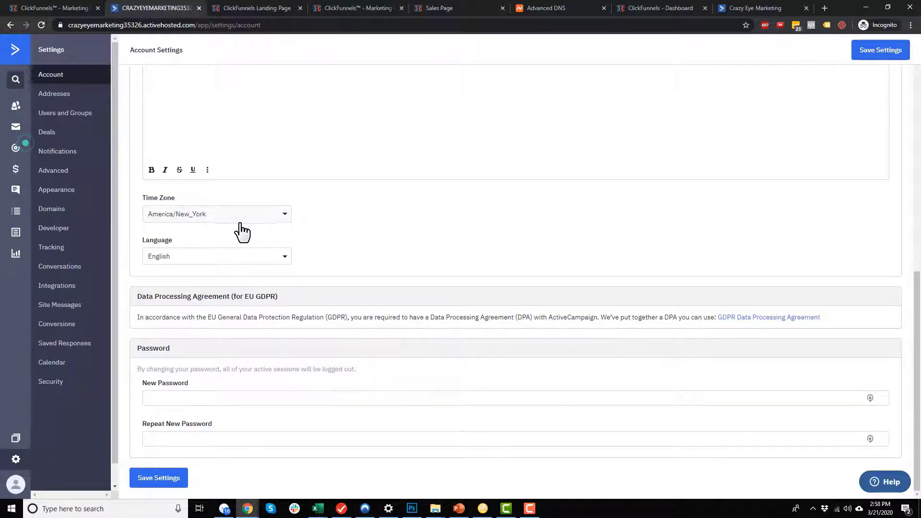
pyautogui.scroll(4, 192, 379)
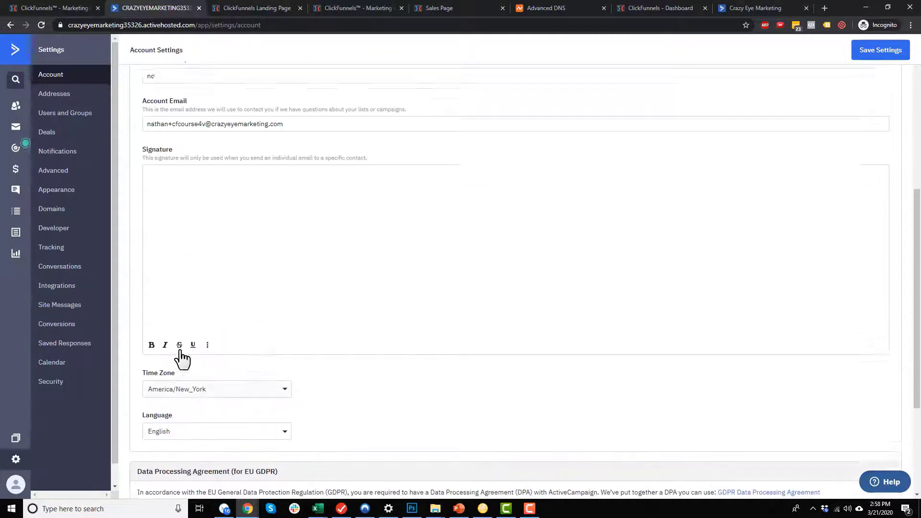
pyautogui.click(68, 101)
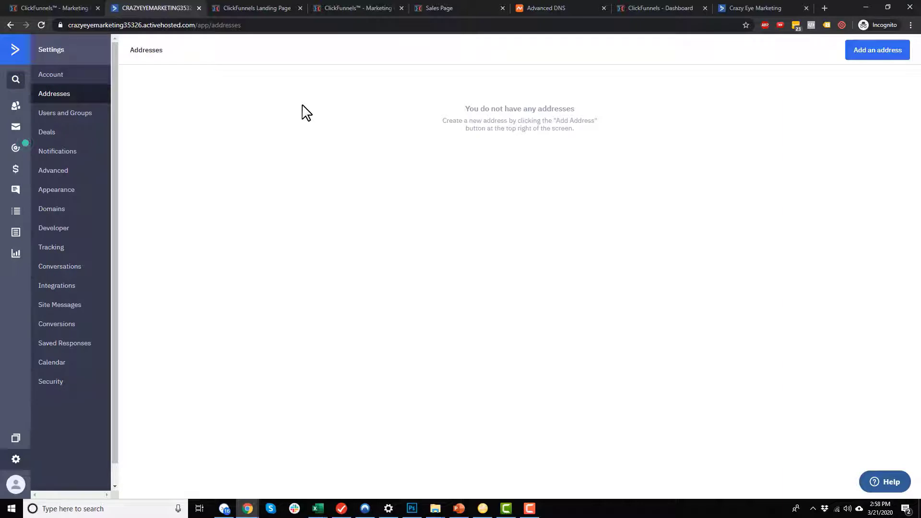
# Add a mailing address with company 'Crazy Eye Media, LLC' and street 'PO Box'.
pyautogui.click(869, 55)
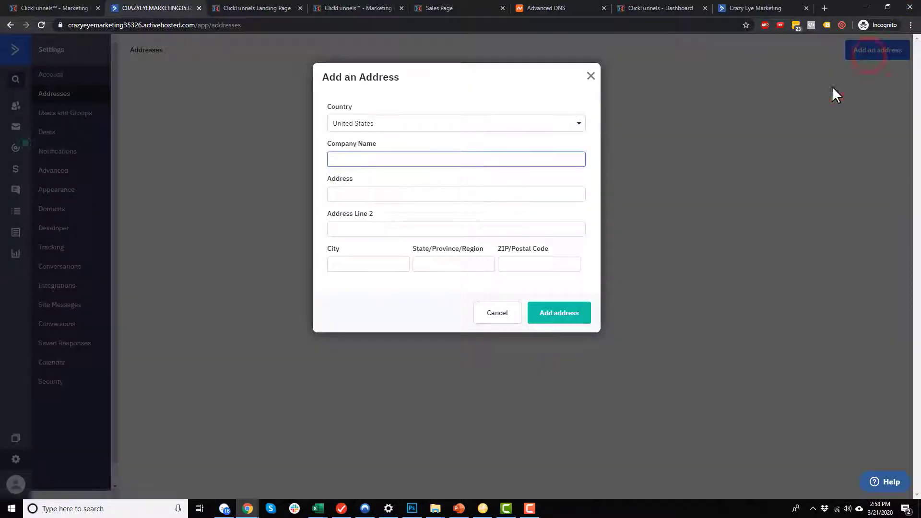
pyautogui.click(533, 166)
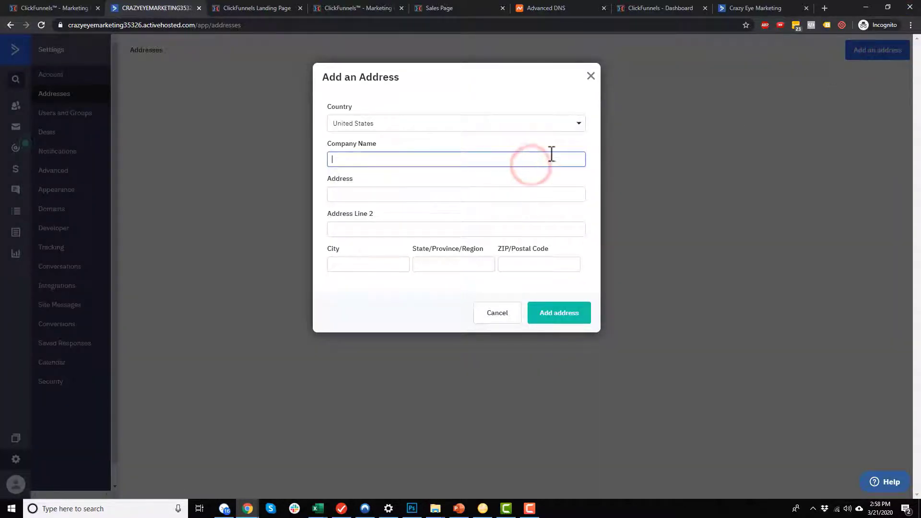
pyautogui.write('Crazy Eye Me')
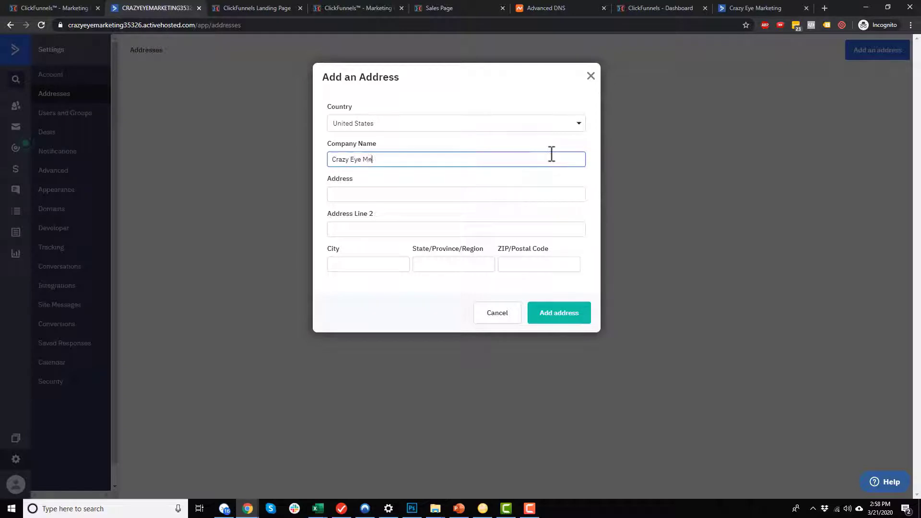
pyautogui.write('dia, LLC')
pyautogui.press('Tab')
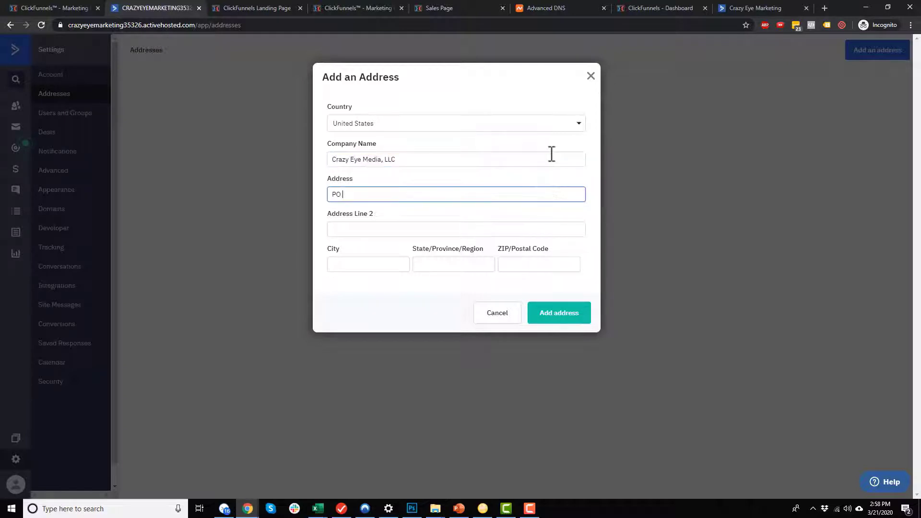
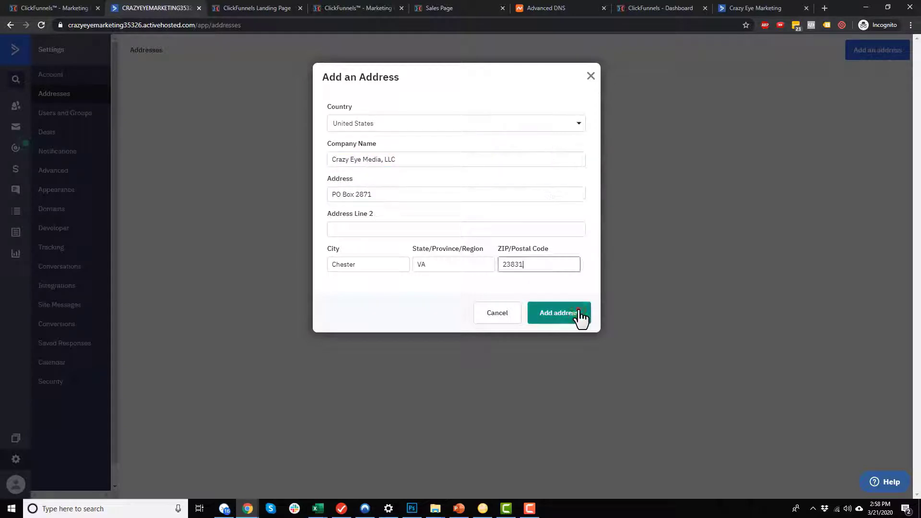
pyautogui.click(578, 316)
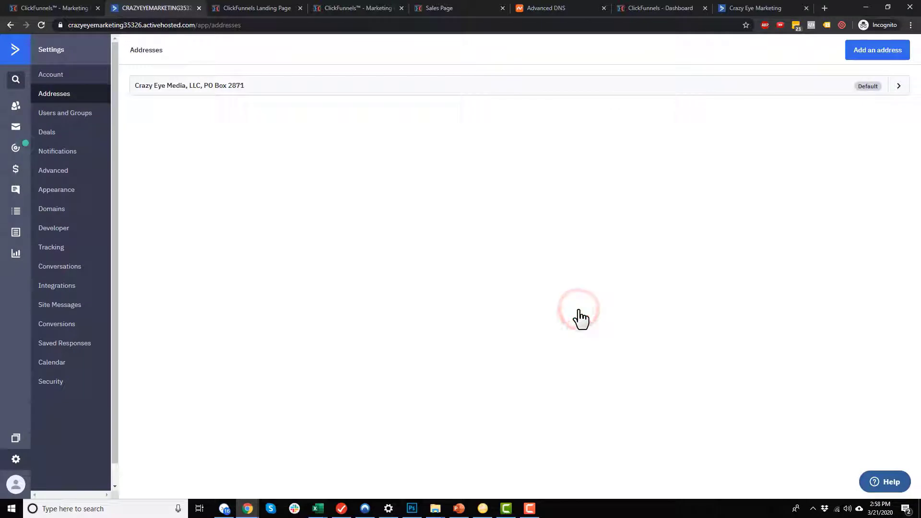
# Browse the Users and Groups tabs, then the Deals, Notifications and Advanced settings.
pyautogui.click(73, 117)
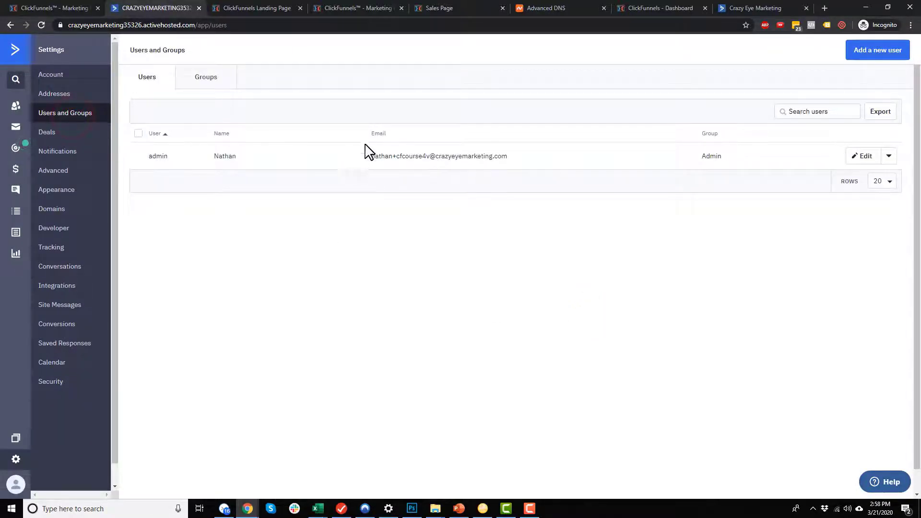
pyautogui.click(206, 83)
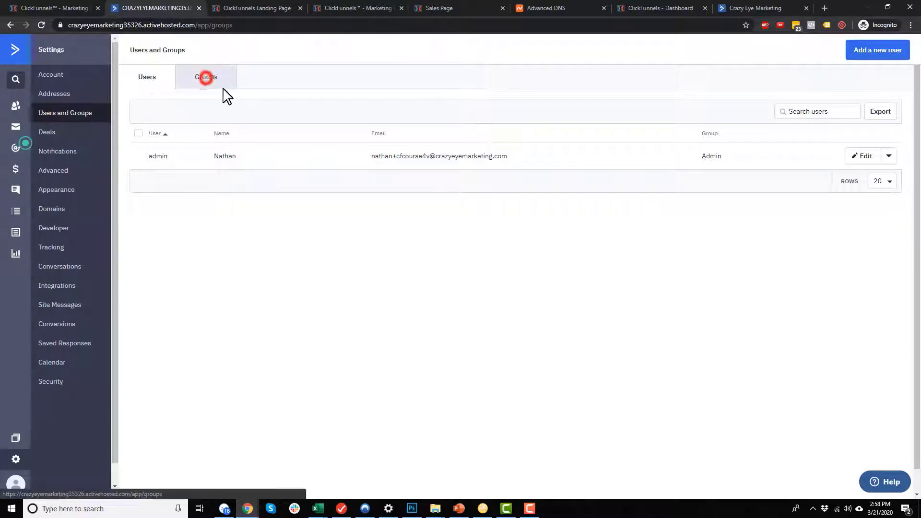
pyautogui.click(160, 85)
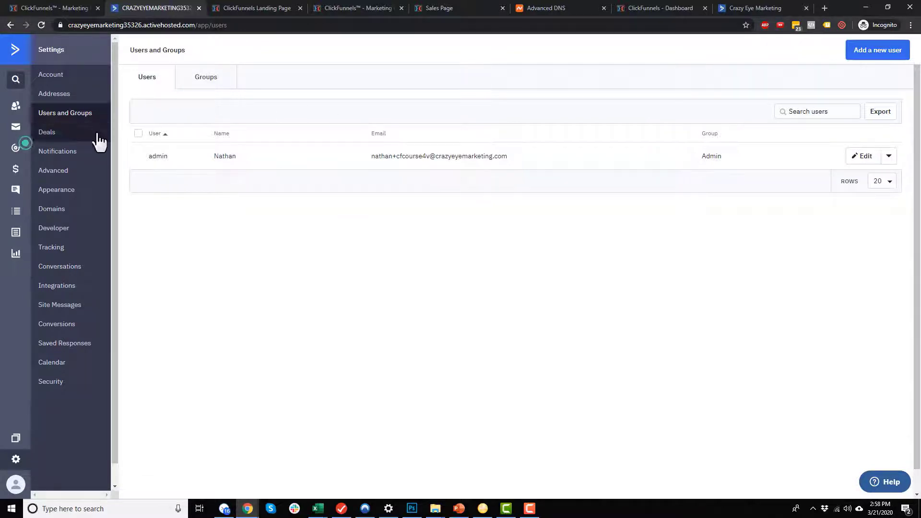
pyautogui.click(72, 136)
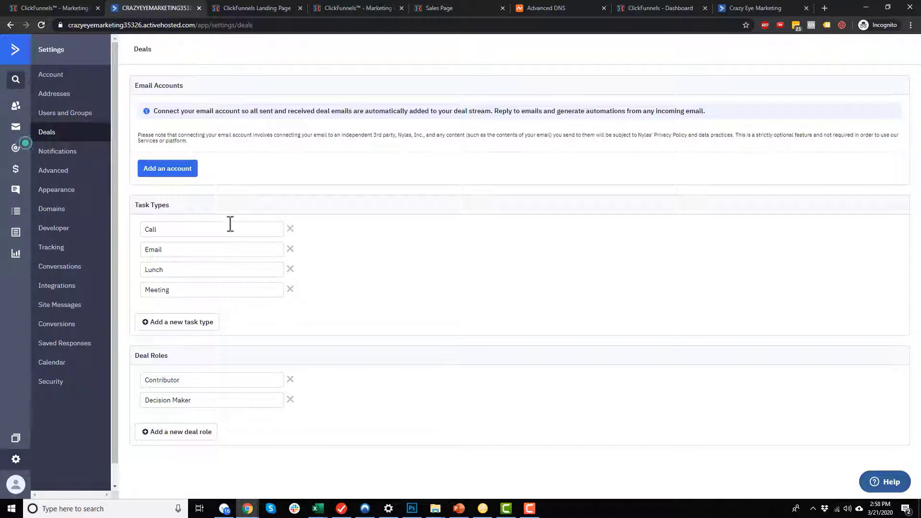
pyautogui.click(75, 156)
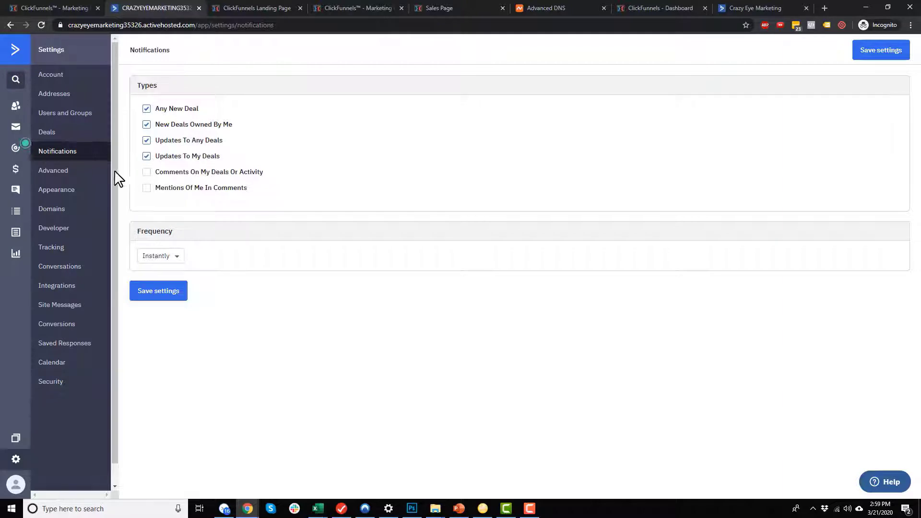
pyautogui.click(71, 171)
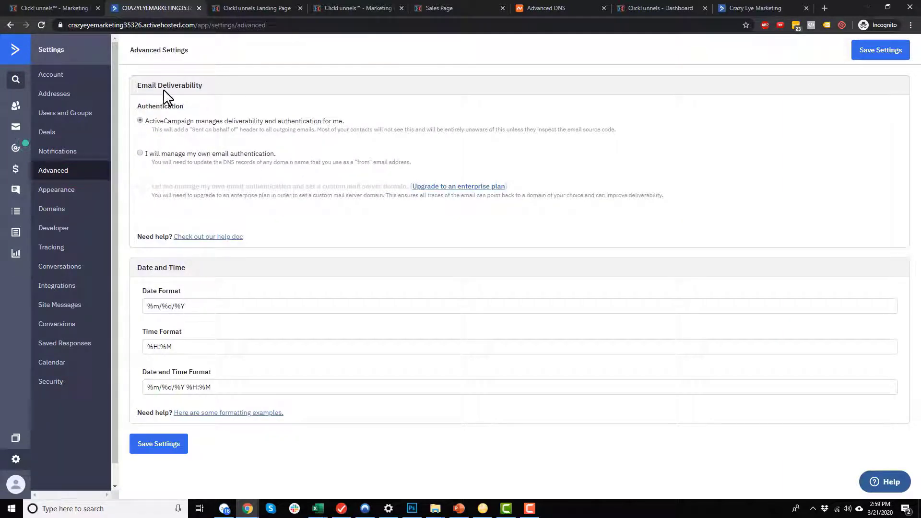
pyautogui.moveTo(136, 86); pyautogui.dragTo(201, 89)
pyautogui.click(202, 89)
pyautogui.moveTo(162, 130); pyautogui.dragTo(525, 136)
pyautogui.click(536, 132)
pyautogui.moveTo(184, 154); pyautogui.dragTo(207, 153)
pyautogui.click(228, 121)
# Look over Appearance and Domains, then select the API URL in Developer settings.
pyautogui.click(59, 191)
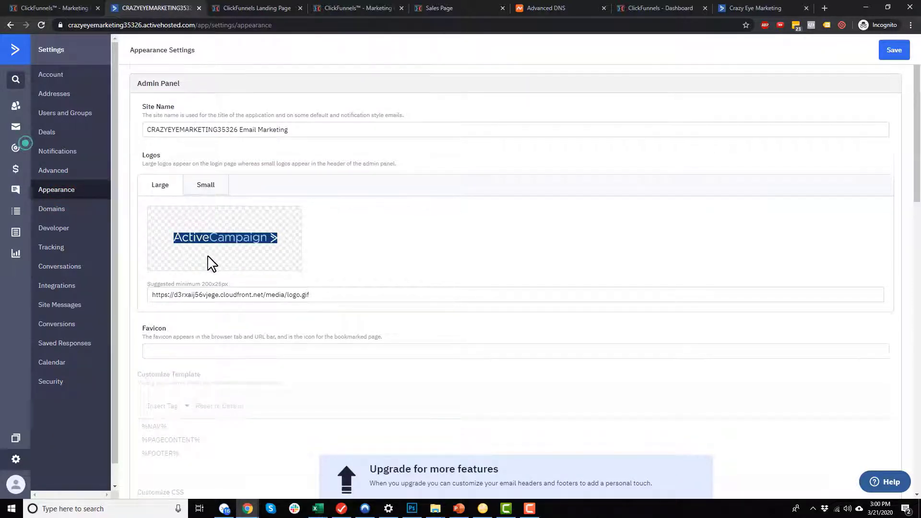
pyautogui.click(67, 209)
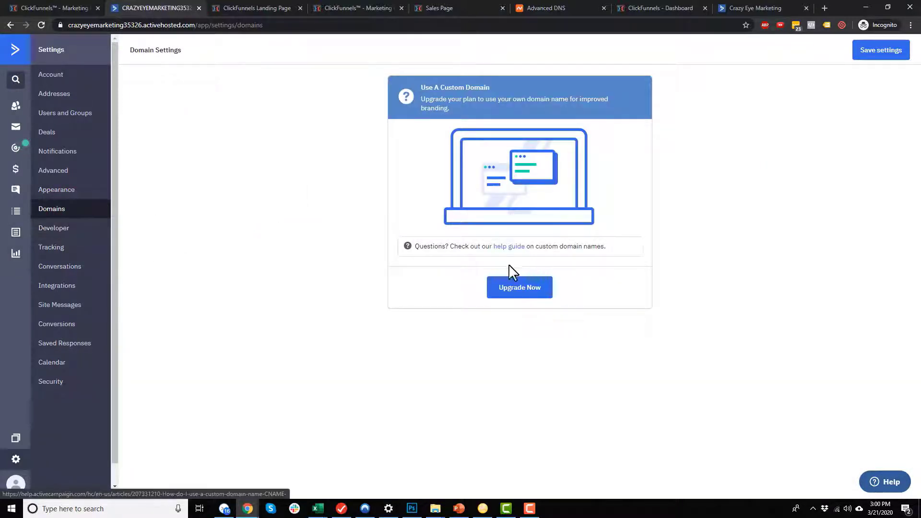
pyautogui.click(62, 228)
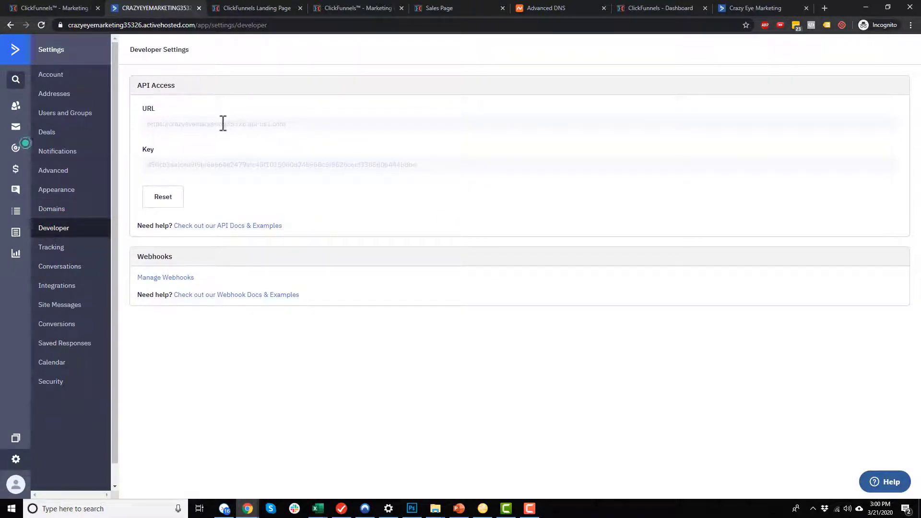
pyautogui.click(301, 124)
pyautogui.hotkey('ctrl', 'c')
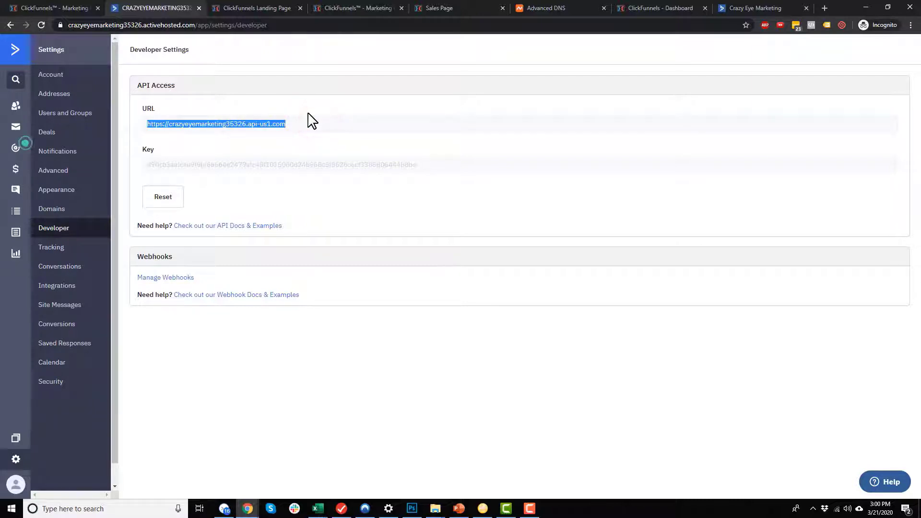
pyautogui.click(60, 8)
# Add a new ActiveCampaign API integration in ClickFunnels and paste the API URL.
pyautogui.moveTo(856, 45)
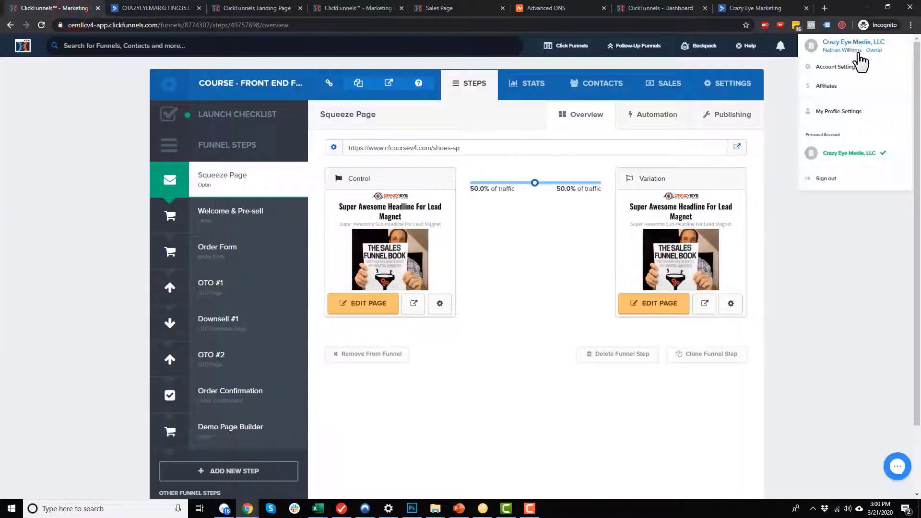
pyautogui.click(855, 68)
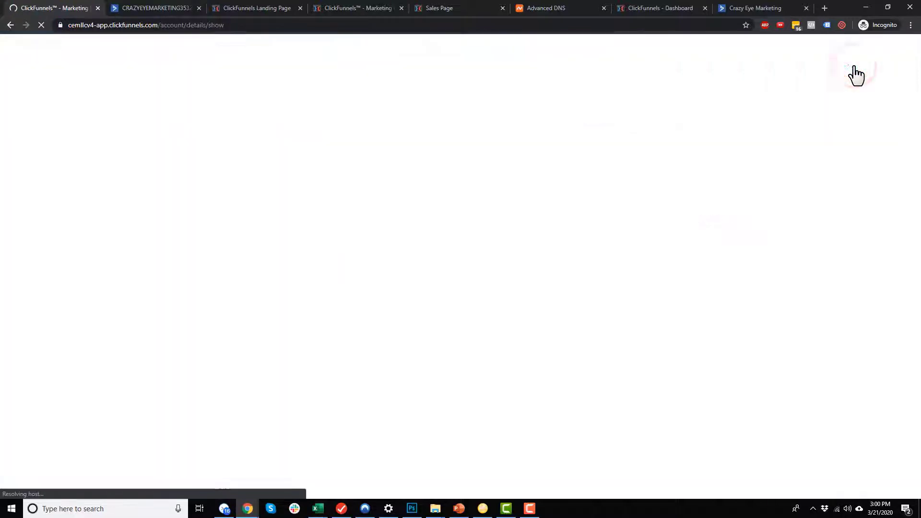
pyautogui.click(93, 364)
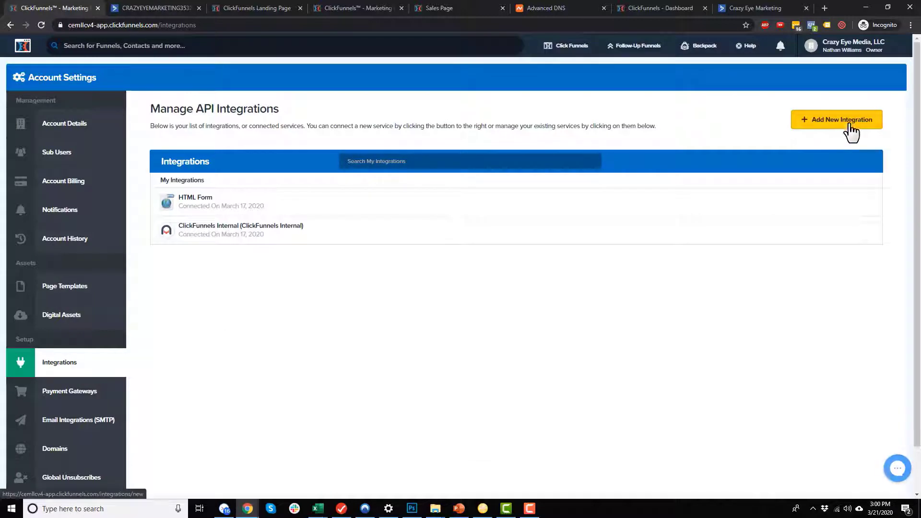
pyautogui.click(851, 123)
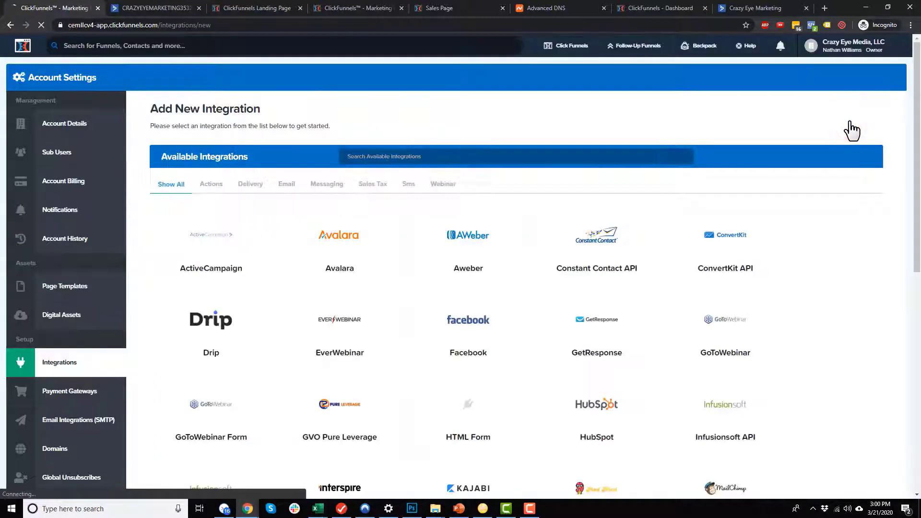
pyautogui.click(242, 261)
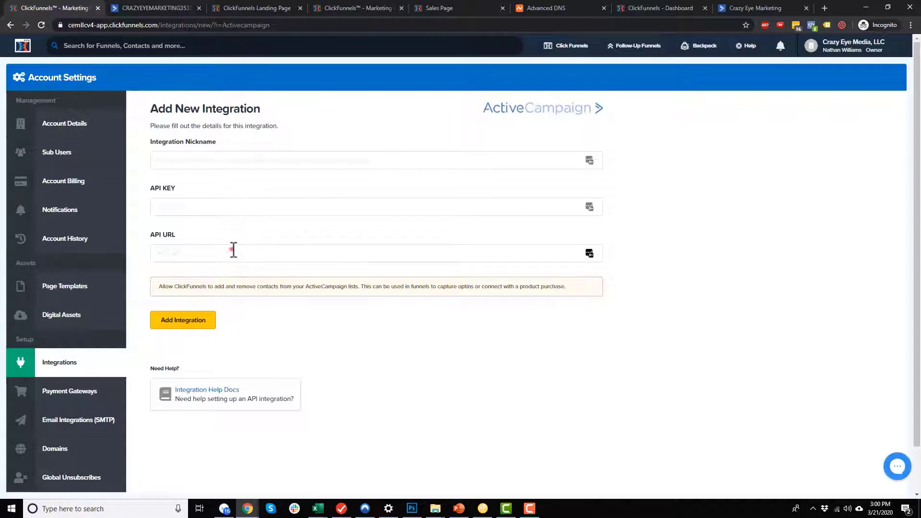
pyautogui.click(232, 250)
pyautogui.hotkey('ctrl', 'v')
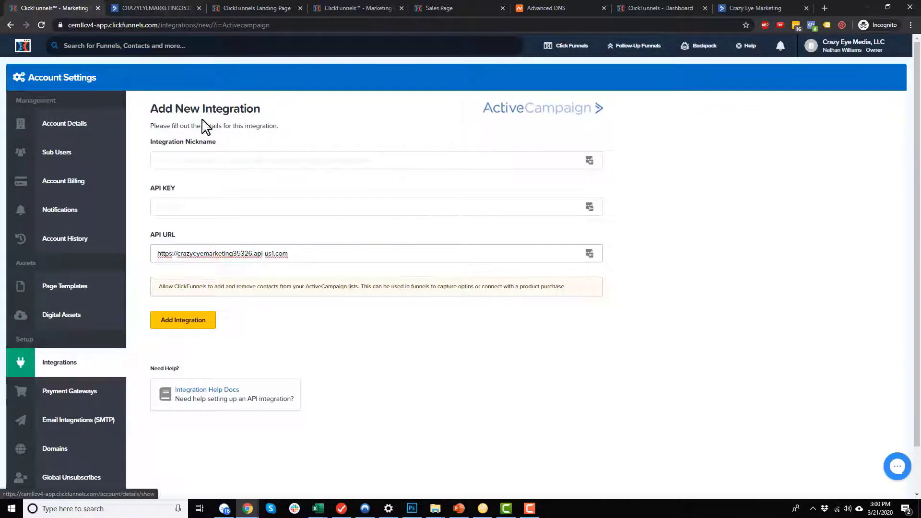
pyautogui.moveTo(309, 254); pyautogui.dragTo(226, 222)
# Copy the API key from ActiveCampaign Developer settings into ClickFunnels' API KEY field.
pyautogui.click(150, 7)
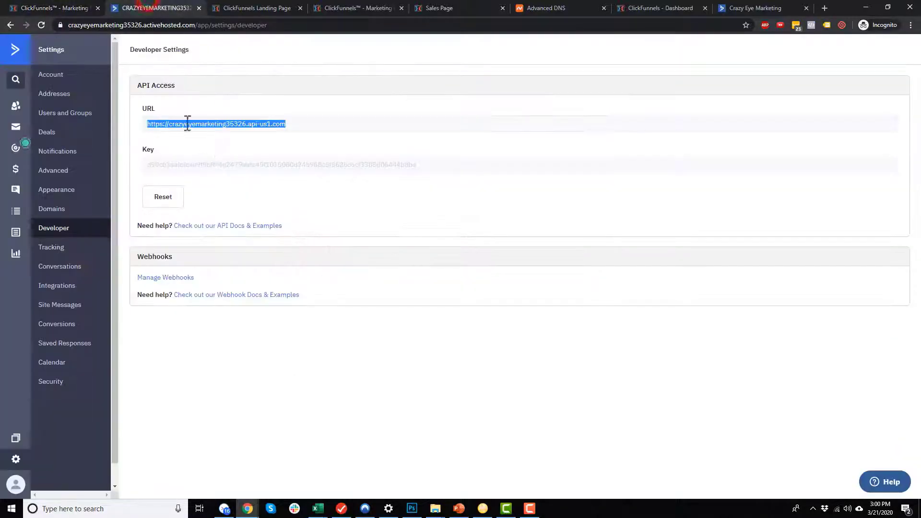
pyautogui.click(177, 124)
pyautogui.click(59, 8)
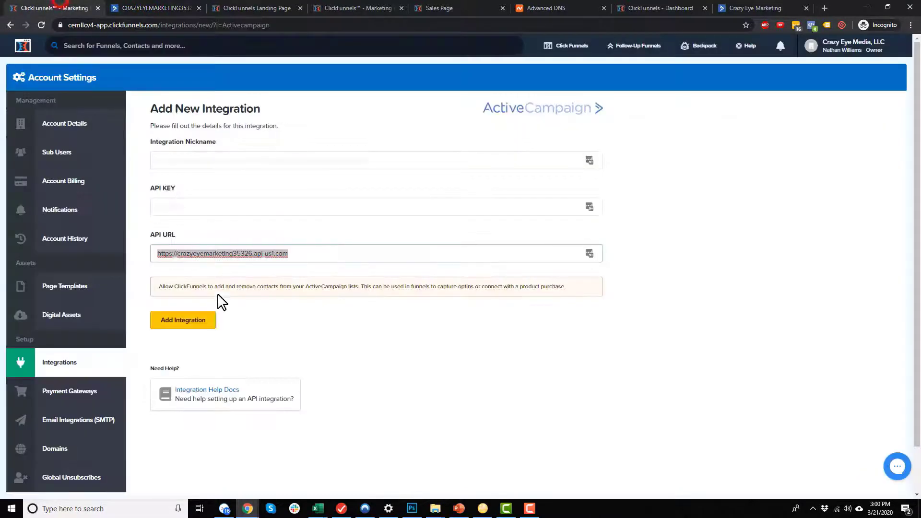
pyautogui.click(219, 250)
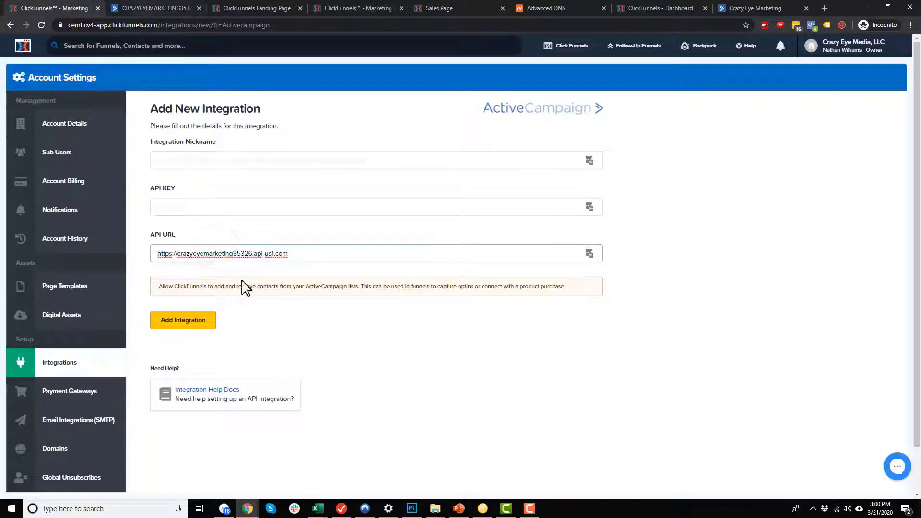
pyautogui.click(172, 8)
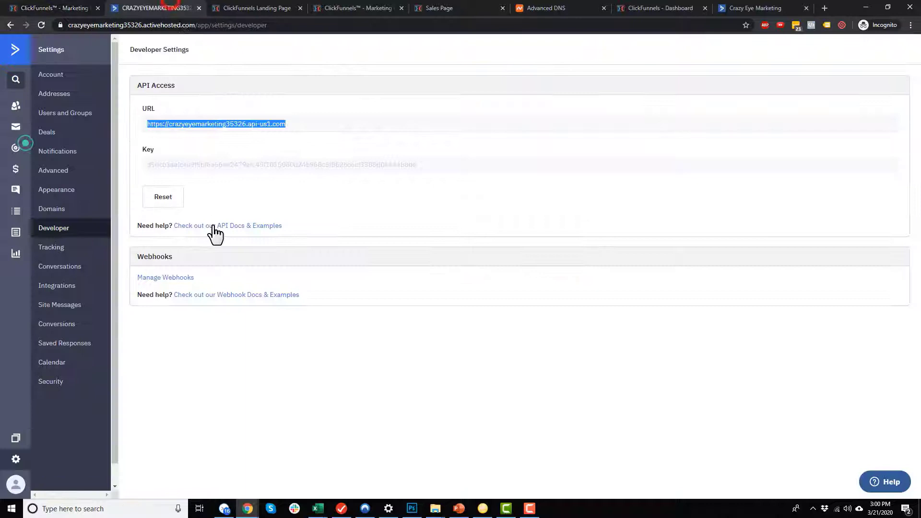
pyautogui.doubleClick(351, 164)
pyautogui.hotkey('ctrl', 'c')
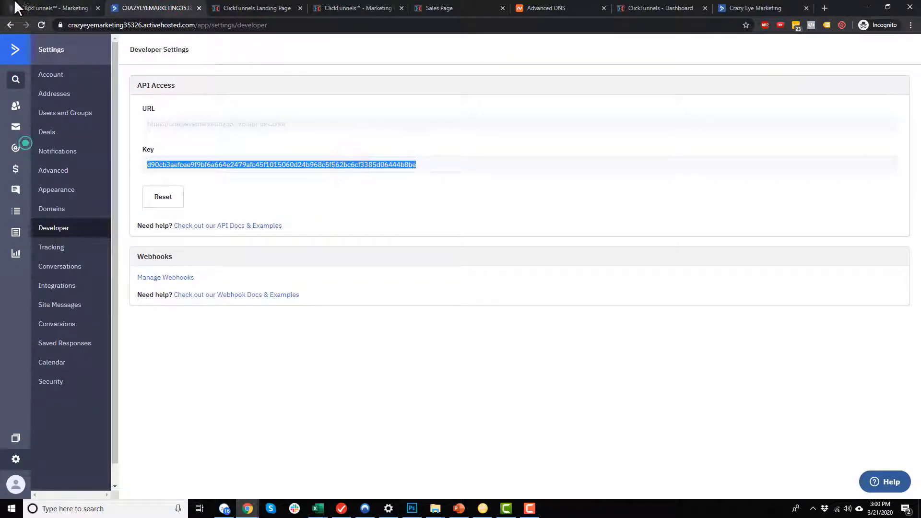
pyautogui.click(44, 9)
pyautogui.click(206, 206)
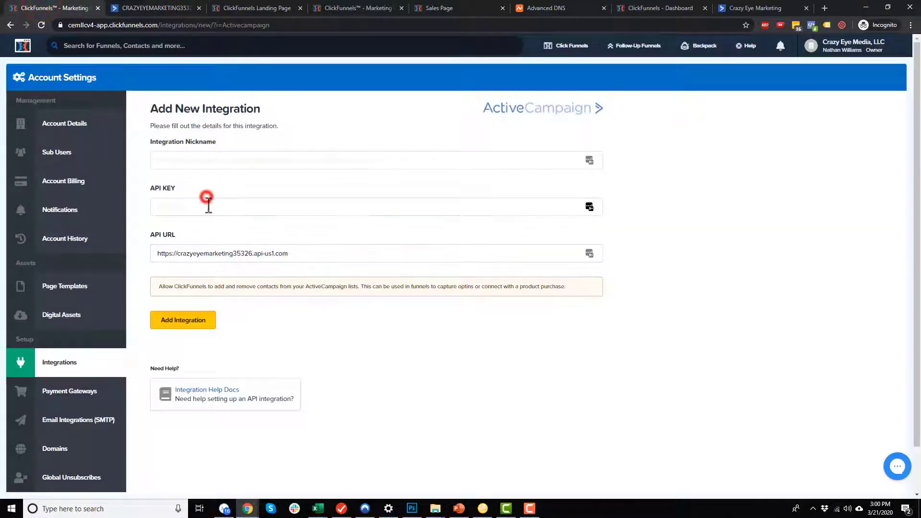
pyautogui.hotkey('ctrl', 'v')
# Name the integration 'CEM AC Integration' and add it.
pyautogui.click(188, 324)
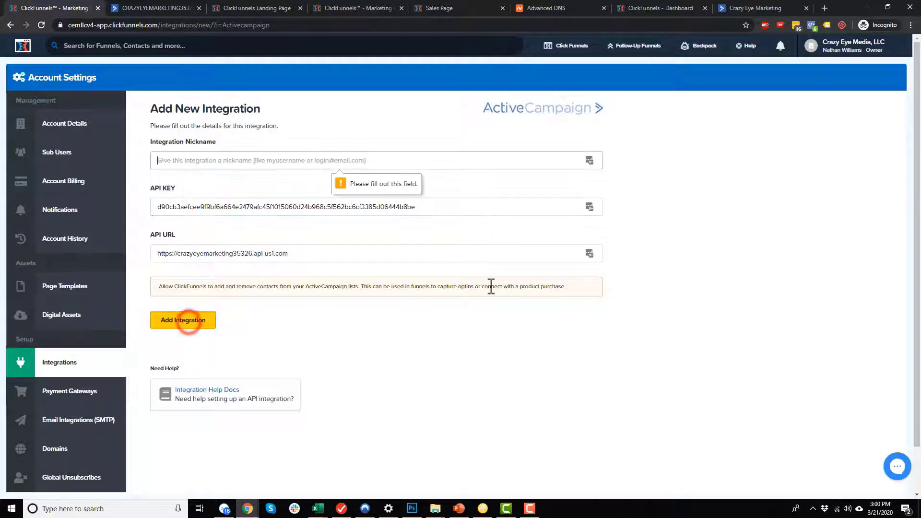
pyautogui.click(319, 160)
pyautogui.write('CEM')
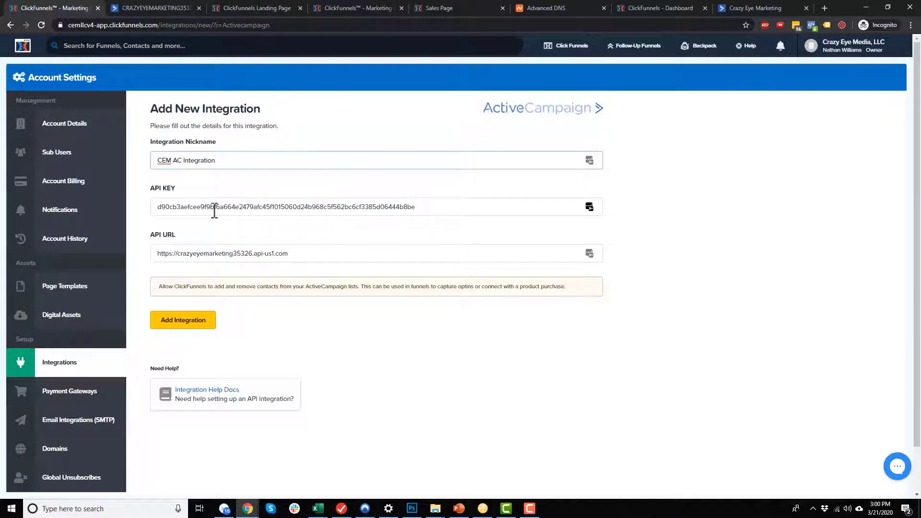
pyautogui.write(' AC Integration')
pyautogui.click(187, 322)
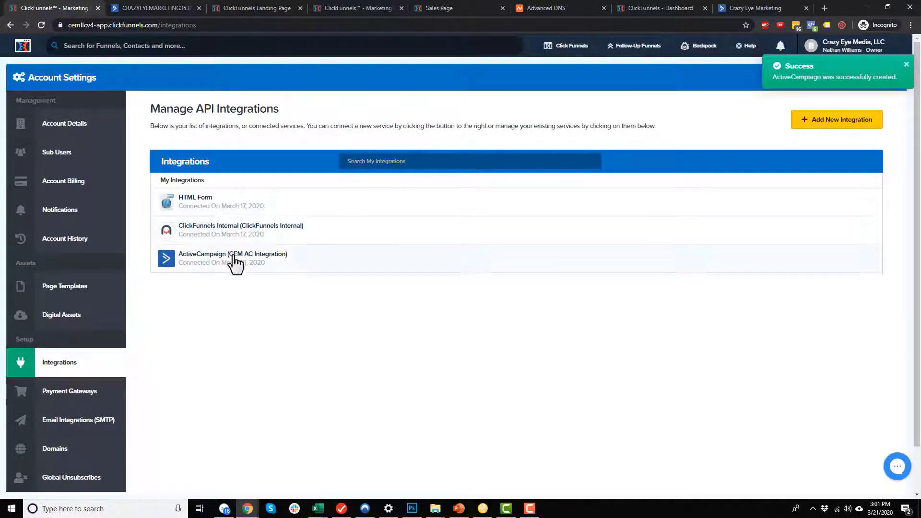
pyautogui.click(154, 8)
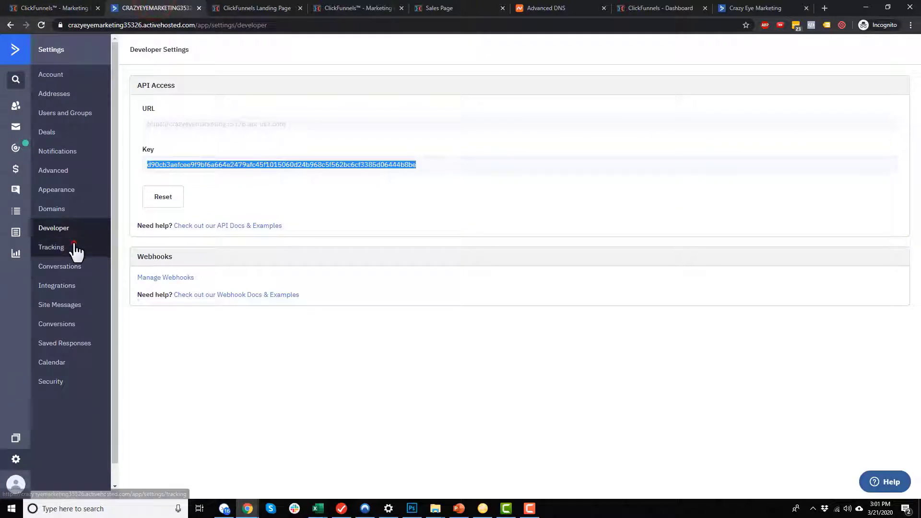
# Switch the Site Tracking toggle to ON under Tracking, then return to ClickFunnels integrations.
pyautogui.click(75, 247)
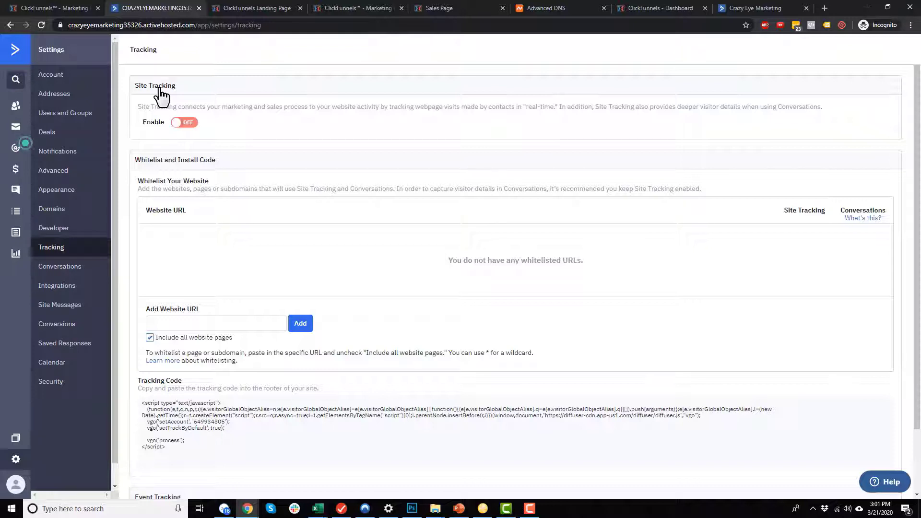
pyautogui.click(182, 123)
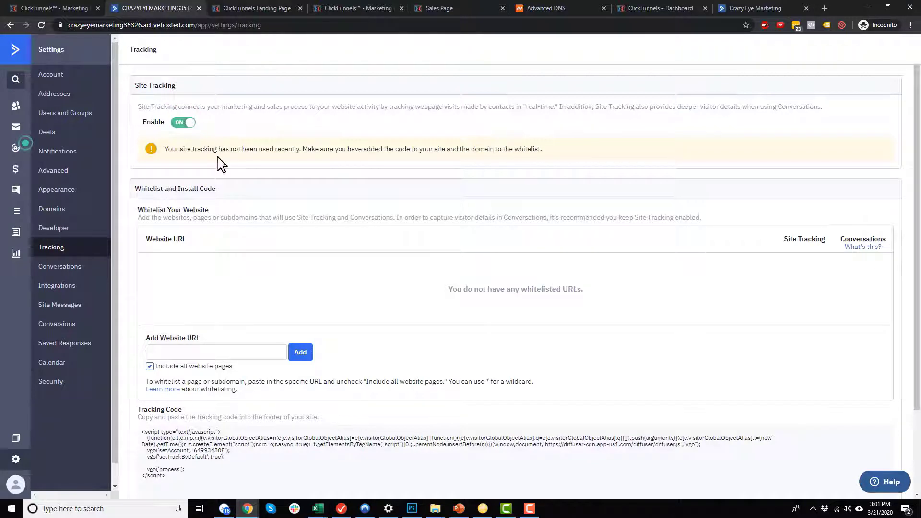
pyautogui.scroll(-1, 224, 173)
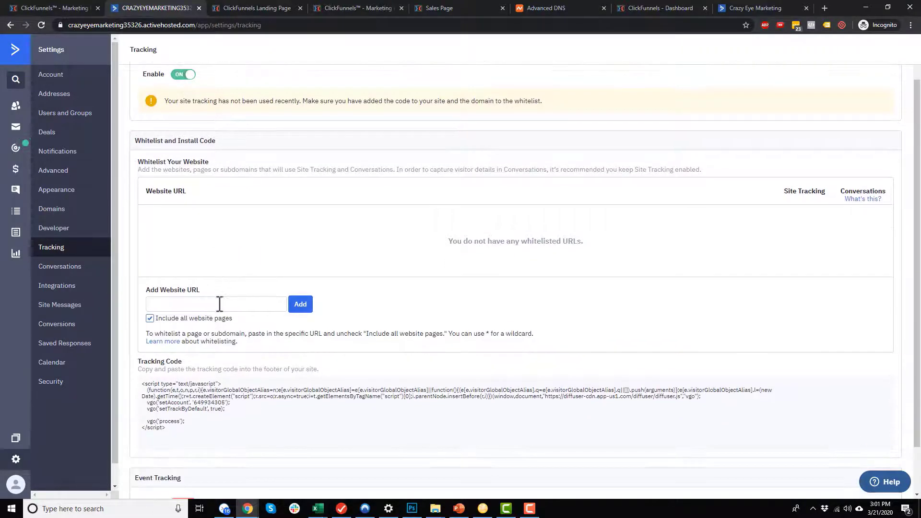
pyautogui.click(65, 6)
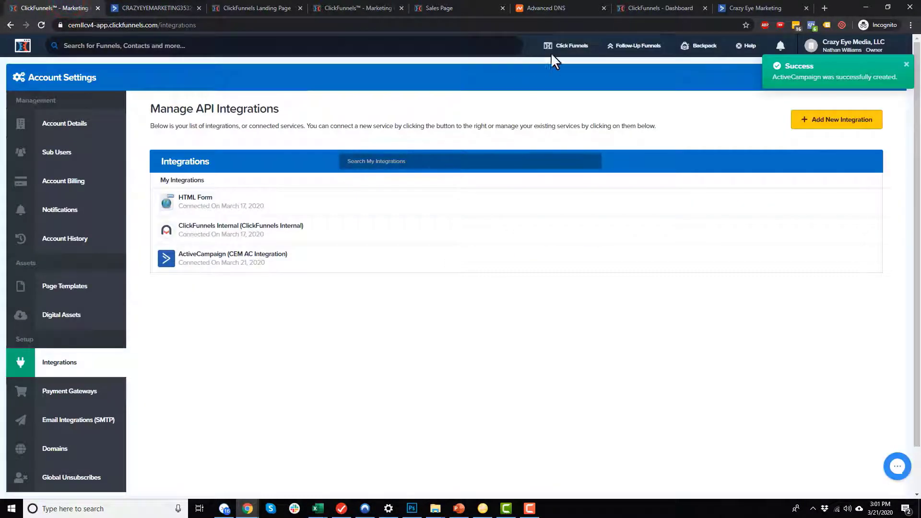
pyautogui.moveTo(561, 48)
pyautogui.click(572, 67)
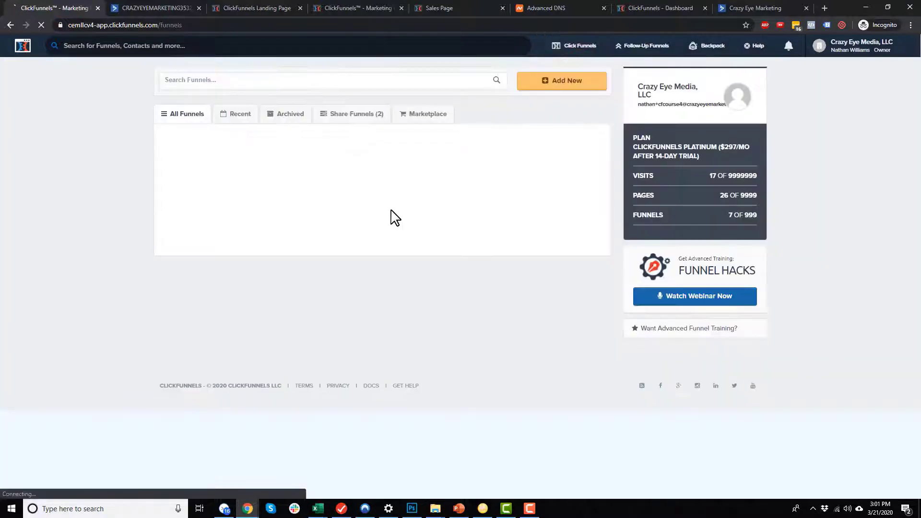
pyautogui.click(244, 154)
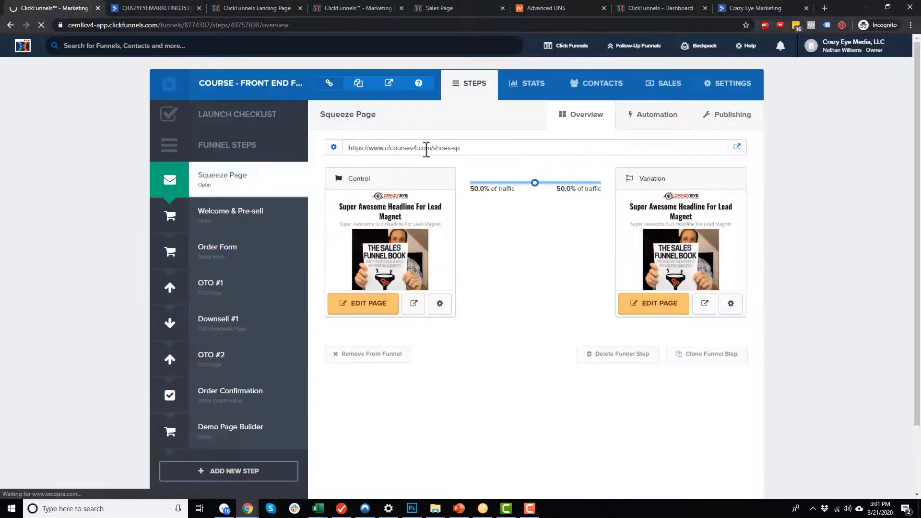
pyautogui.moveTo(434, 147); pyautogui.dragTo(350, 148)
pyautogui.hotkey('ctrl', 'c')
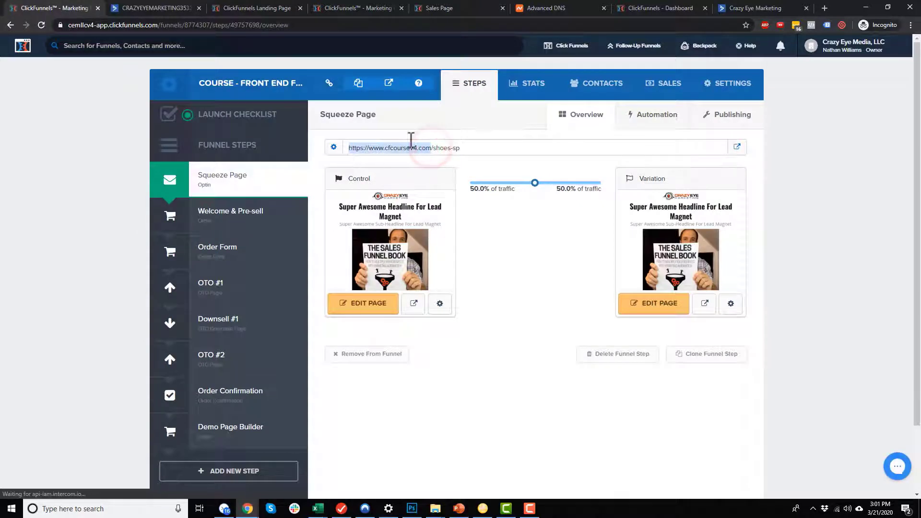
# Whitelist the funnel domain cfcoursev4.com for ActiveCampaign site tracking.
pyautogui.click(151, 9)
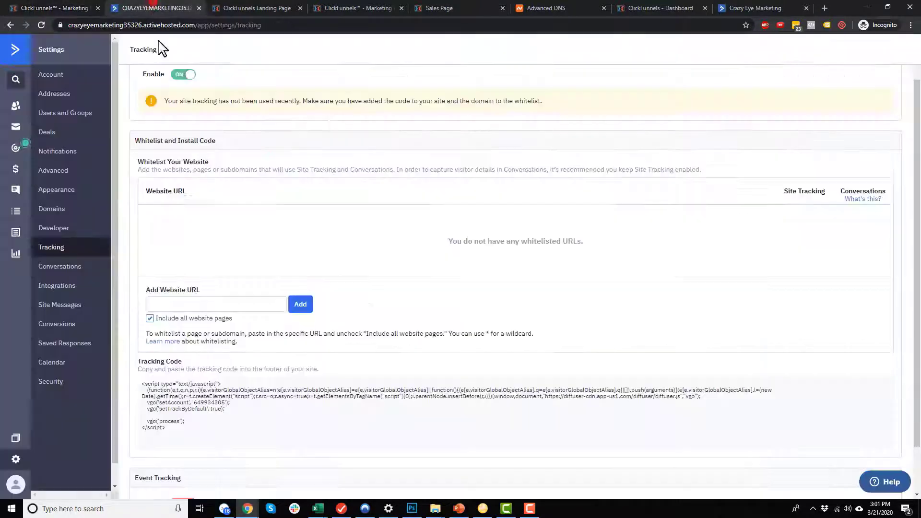
pyautogui.click(201, 303)
pyautogui.hotkey('ctrl', 'v')
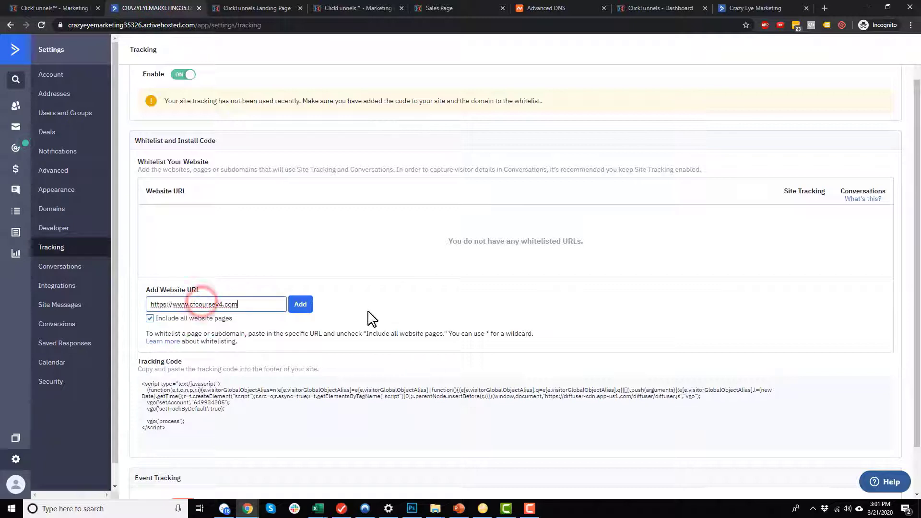
pyautogui.click(300, 304)
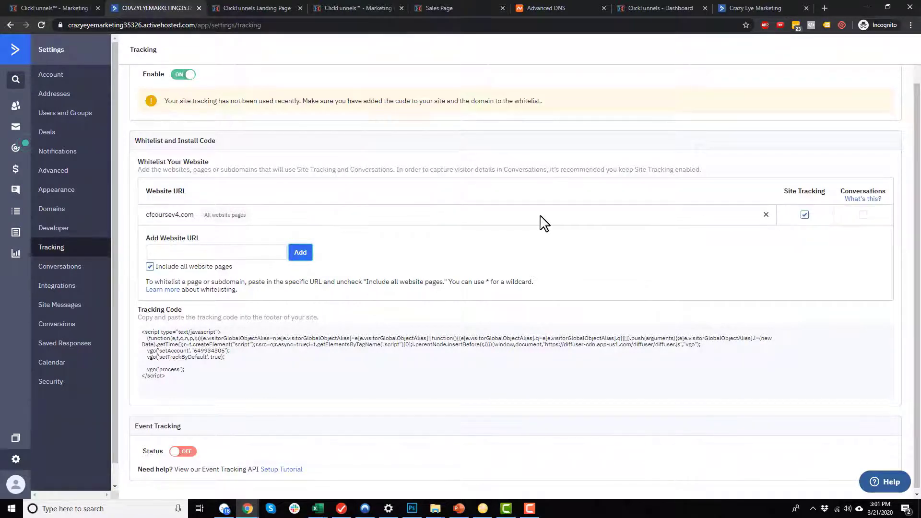
# Select the whole site tracking script so it can be copied.
pyautogui.scroll(-1, 302, 307)
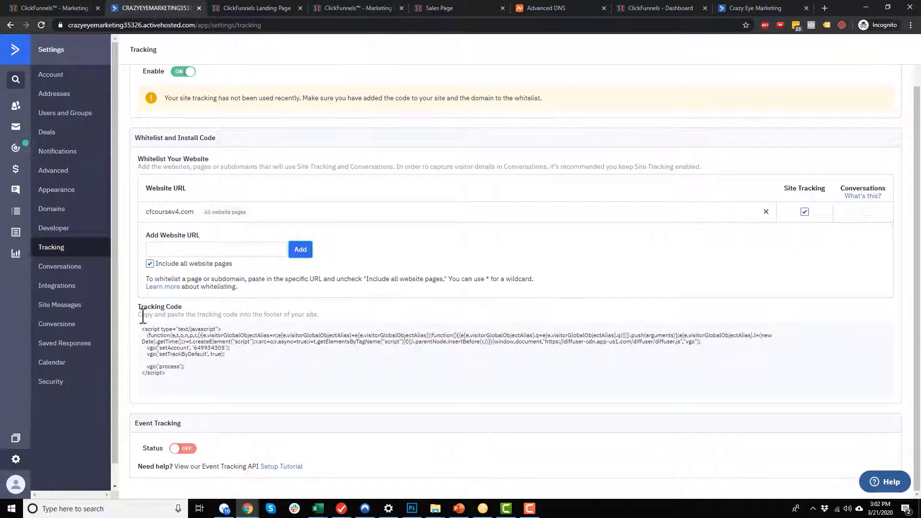
pyautogui.moveTo(143, 317); pyautogui.dragTo(320, 319)
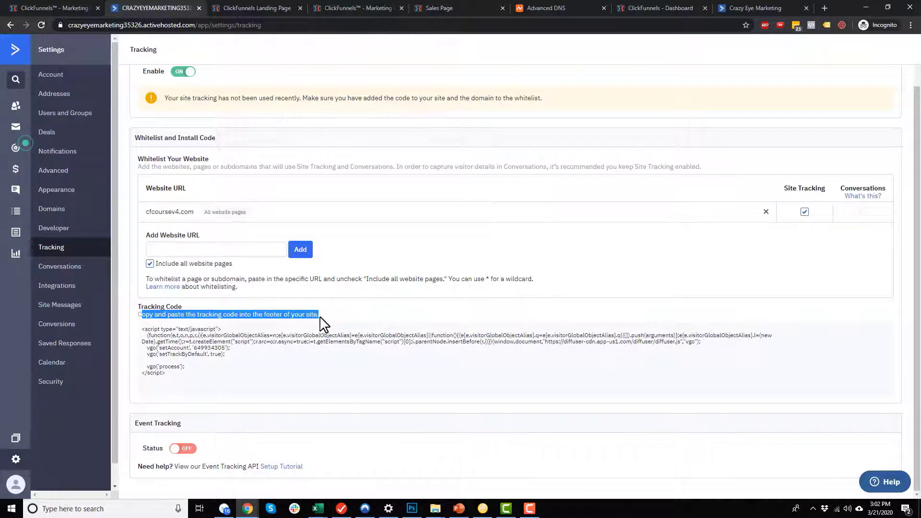
pyautogui.click(296, 360)
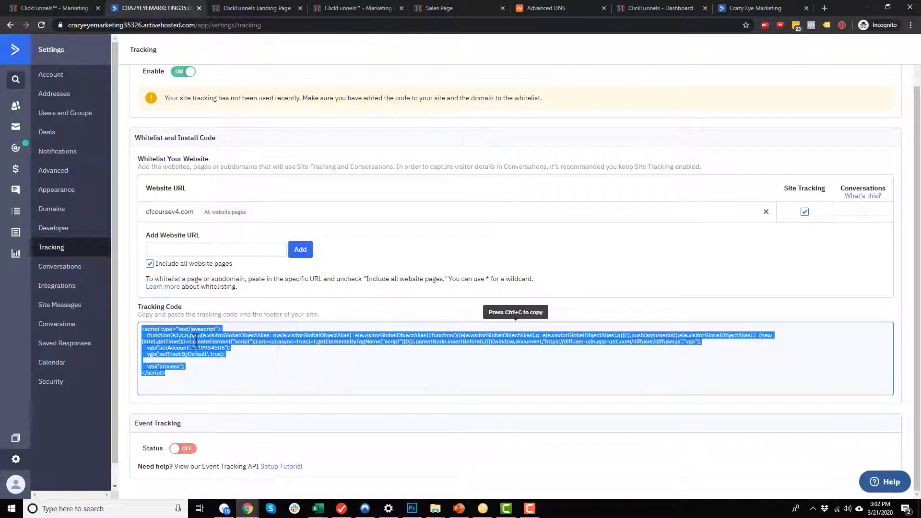
# Paste the ActiveCampaign tracking script into the funnel's Body Tracking Code box.
pyautogui.click(52, 3)
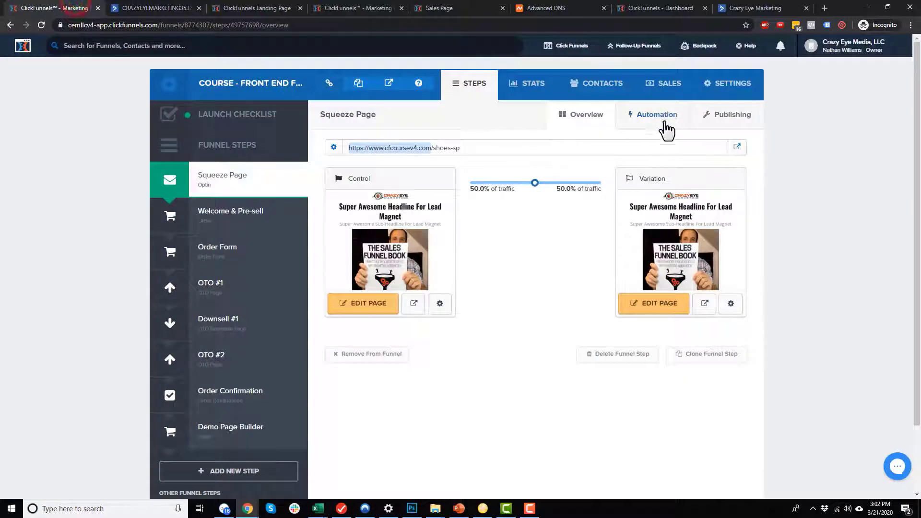
pyautogui.click(728, 86)
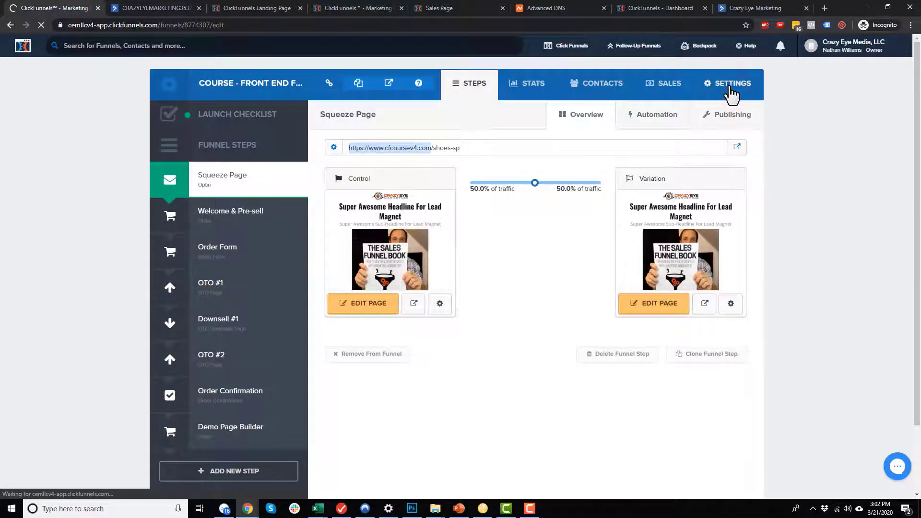
pyautogui.scroll(-1, 528, 231)
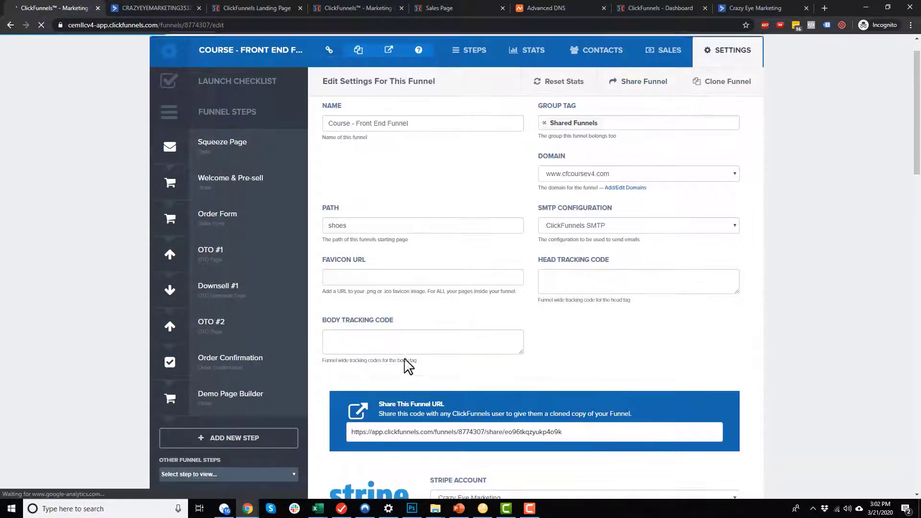
pyautogui.click(392, 323)
pyautogui.hotkey('ctrl', 'v')
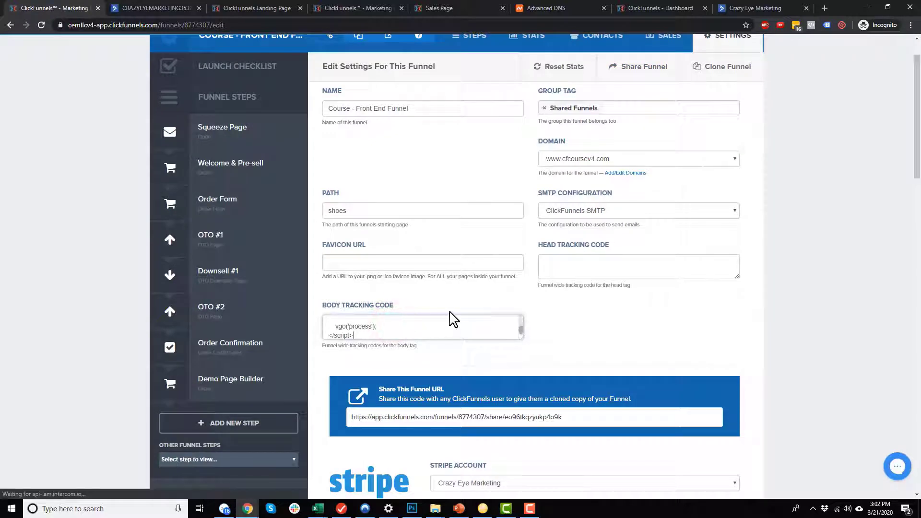
# Save the updated funnel settings, then go back to ActiveCampaign.
pyautogui.moveTo(522, 338); pyautogui.dragTo(536, 453)
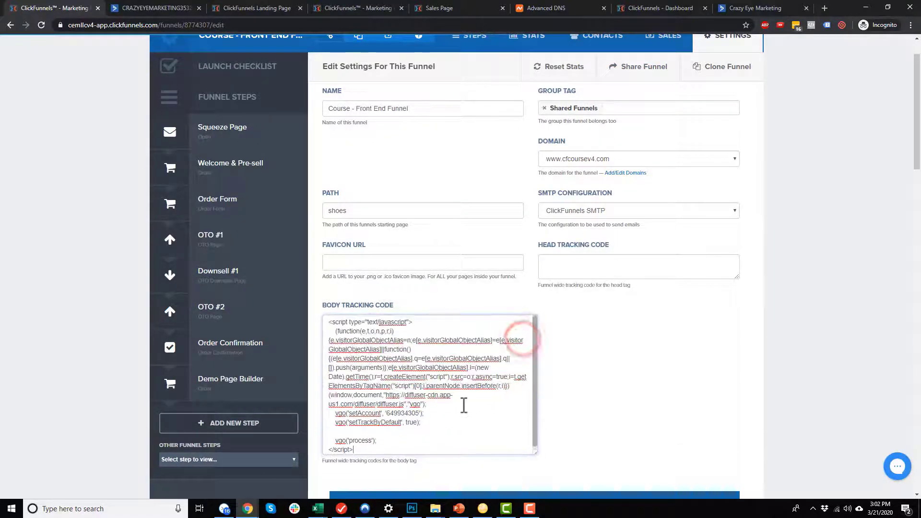
pyautogui.scroll(-4, 456, 393)
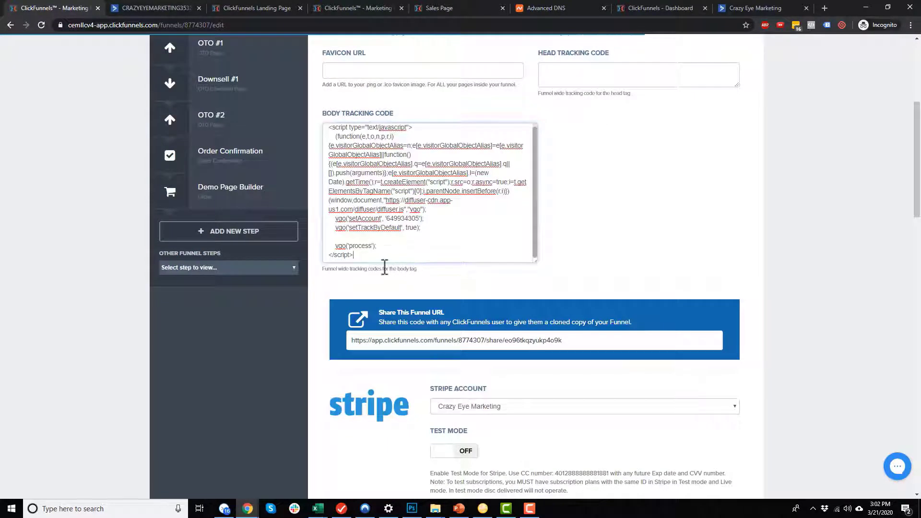
pyautogui.click(401, 255)
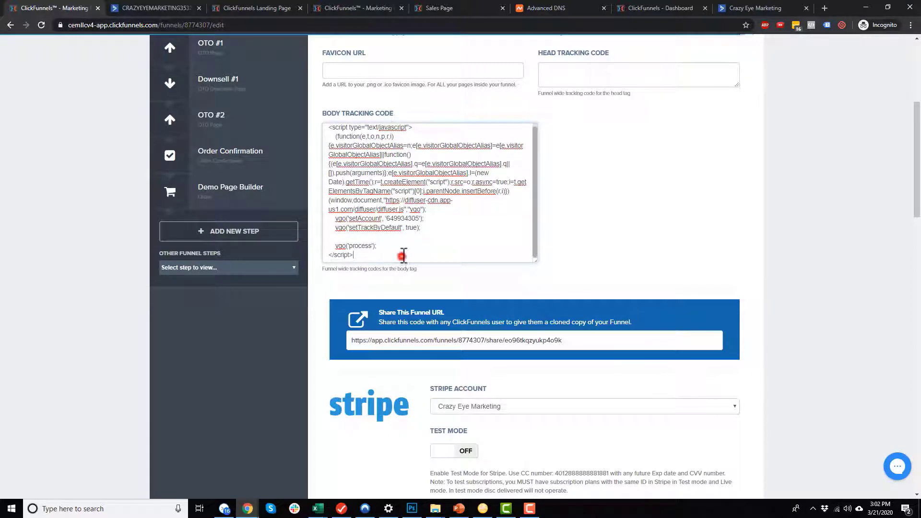
pyautogui.scroll(-20, 453, 262)
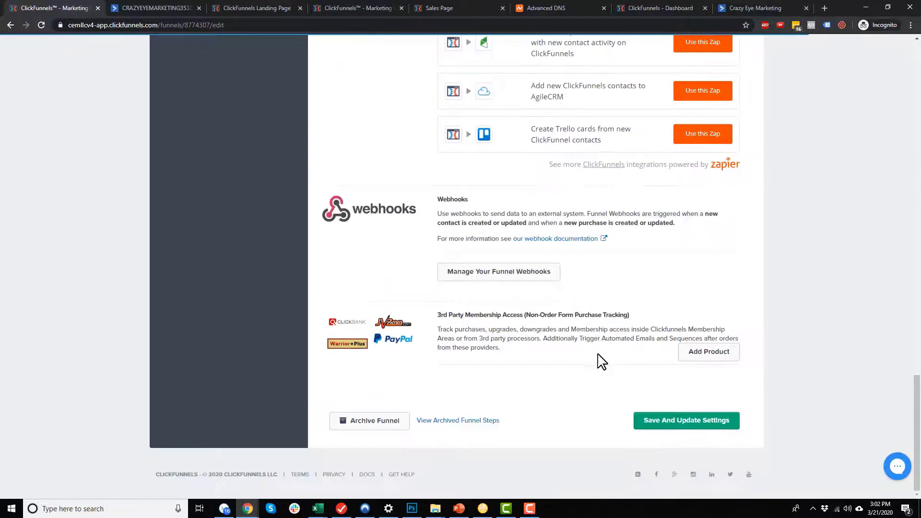
pyautogui.click(706, 425)
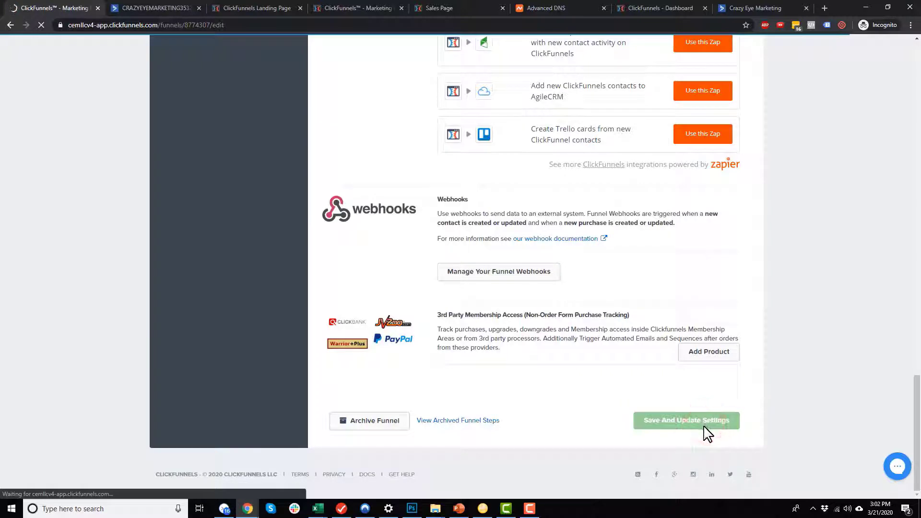
pyautogui.click(154, 8)
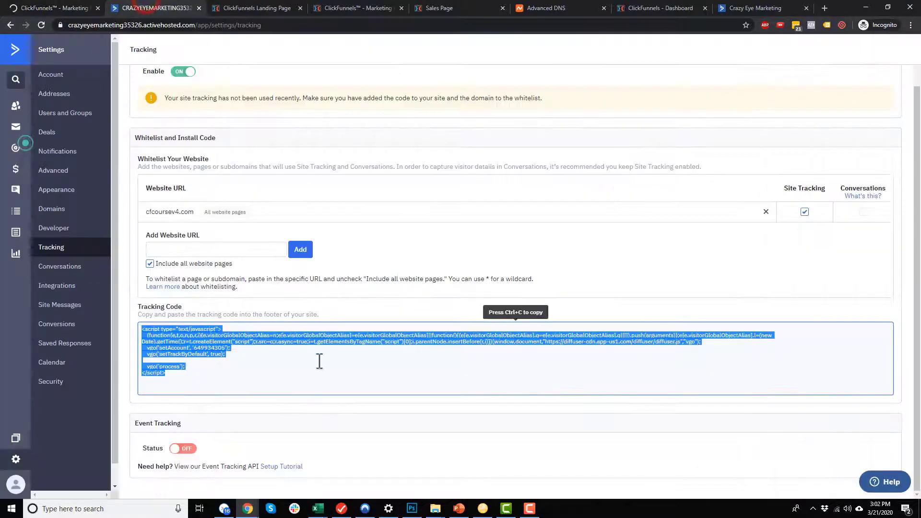
# In Settings > Integrations, bring up the Add an Integration dialog with Shopify, WooCommerce and Facebook.
pyautogui.click(315, 379)
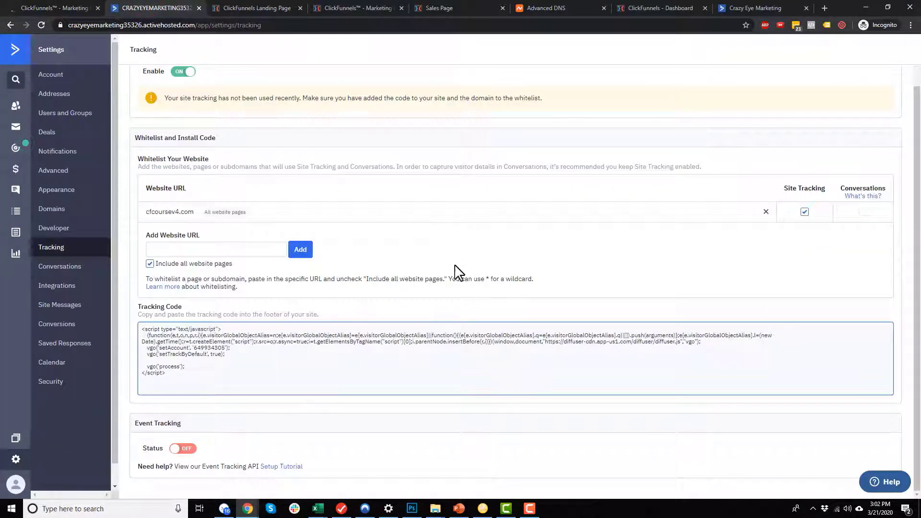
pyautogui.click(58, 267)
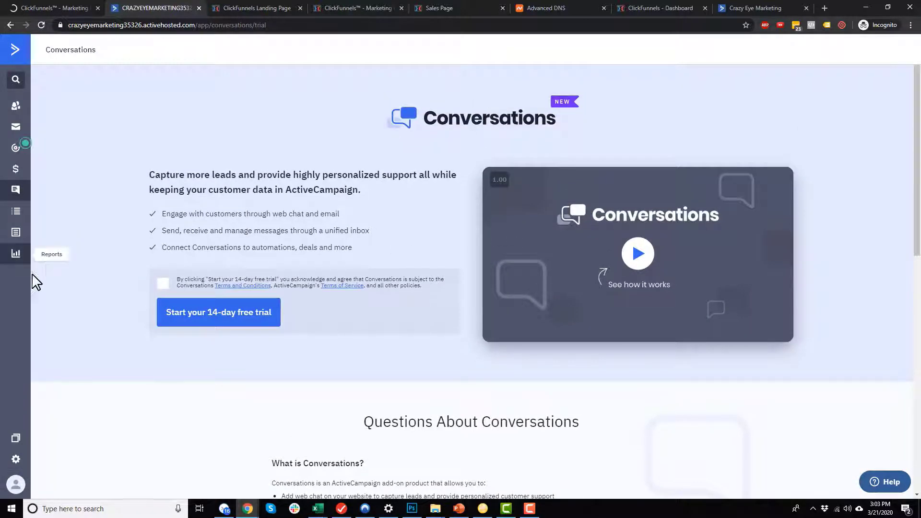
pyautogui.click(18, 461)
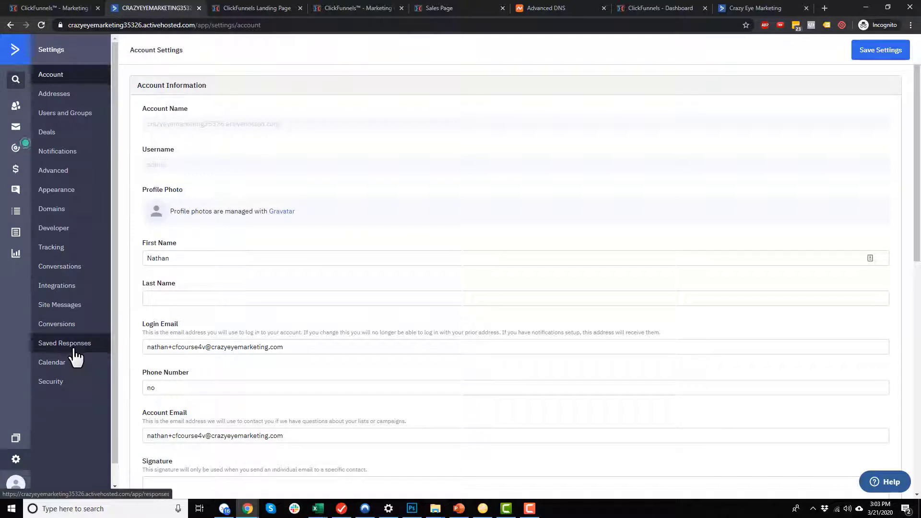
pyautogui.click(74, 288)
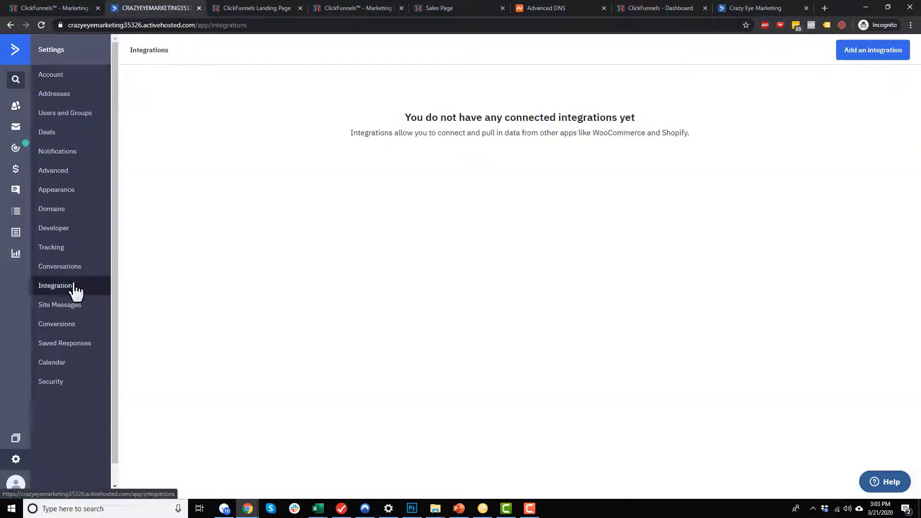
pyautogui.click(868, 51)
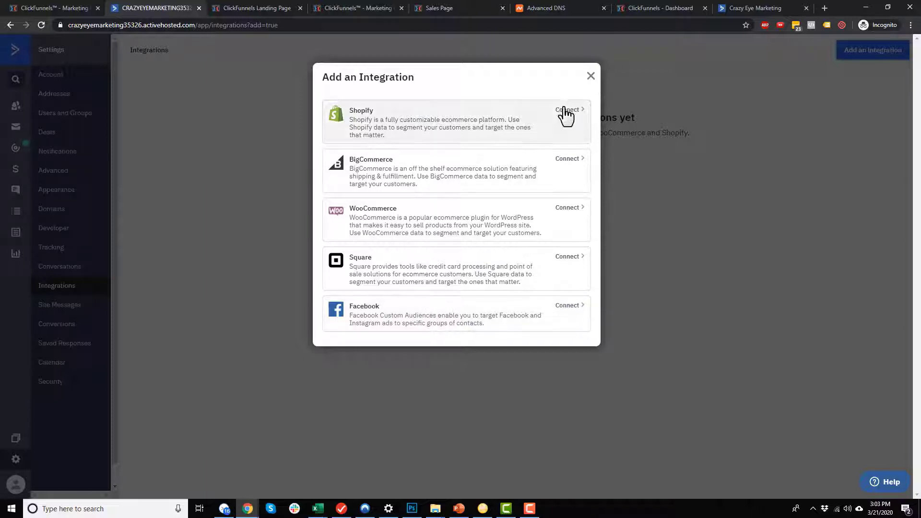
# Dismiss the integrations dialog and check the Site Messages position options without changing them.
pyautogui.click(590, 75)
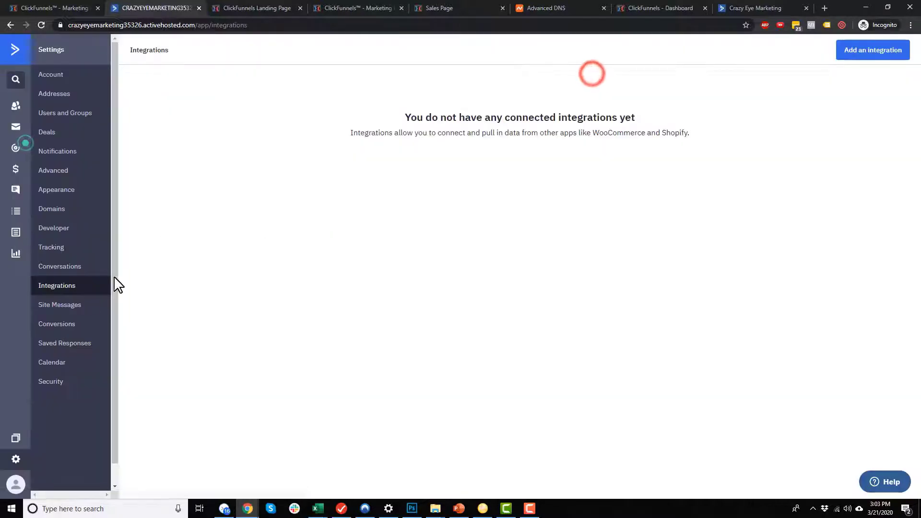
pyautogui.click(85, 305)
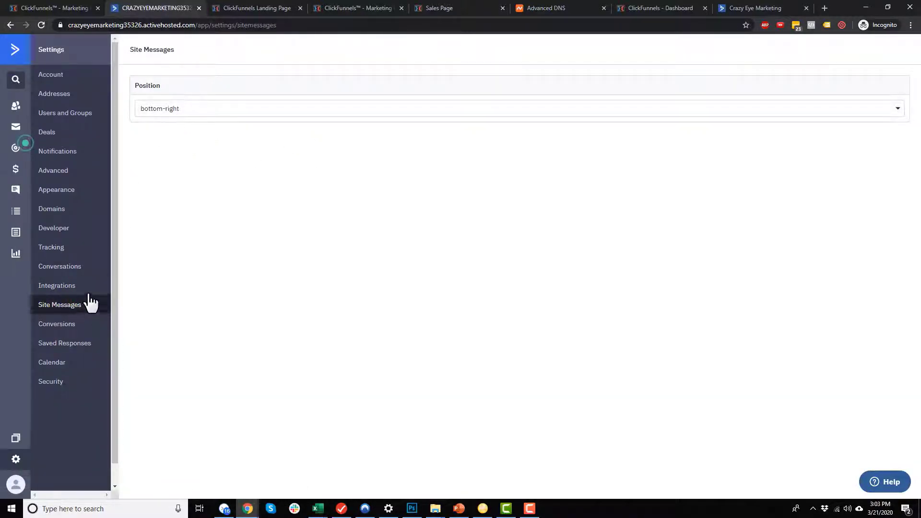
pyautogui.click(194, 109)
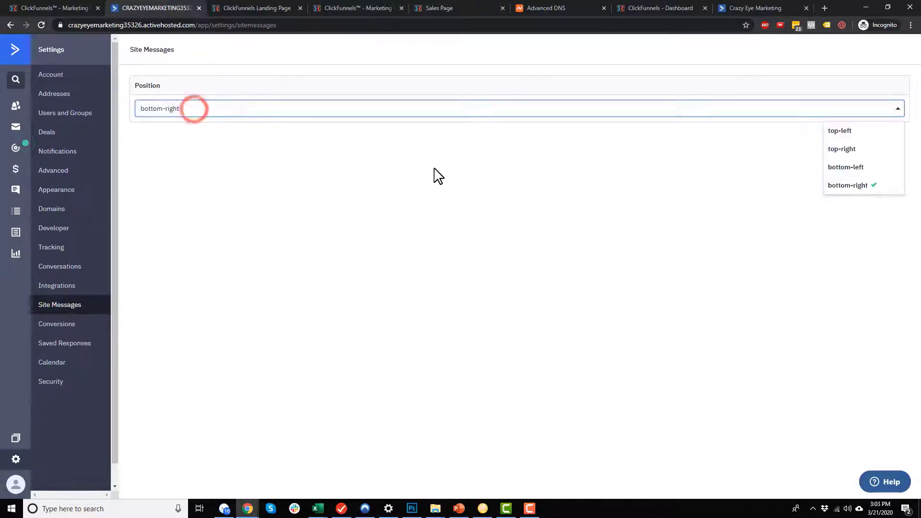
pyautogui.click(471, 200)
# Review the Conversions, Saved Responses, Calendar and Security settings pages.
pyautogui.click(91, 325)
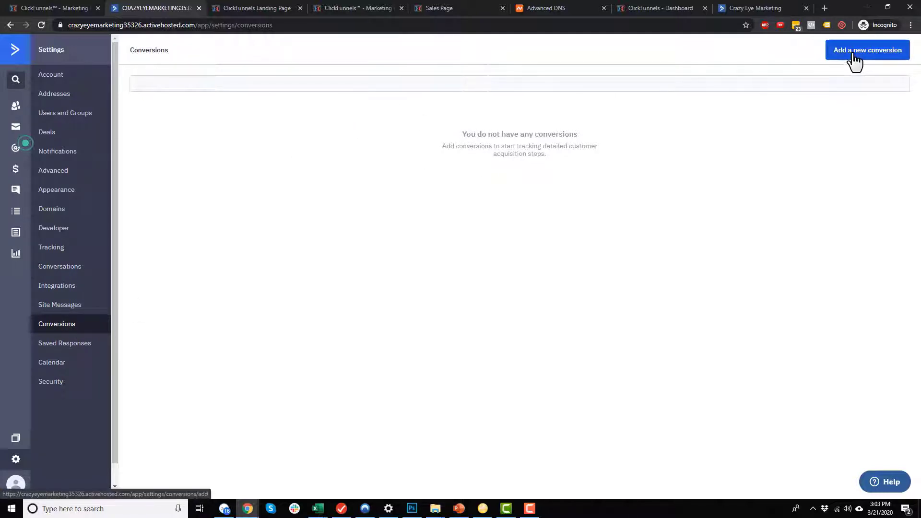
pyautogui.click(94, 347)
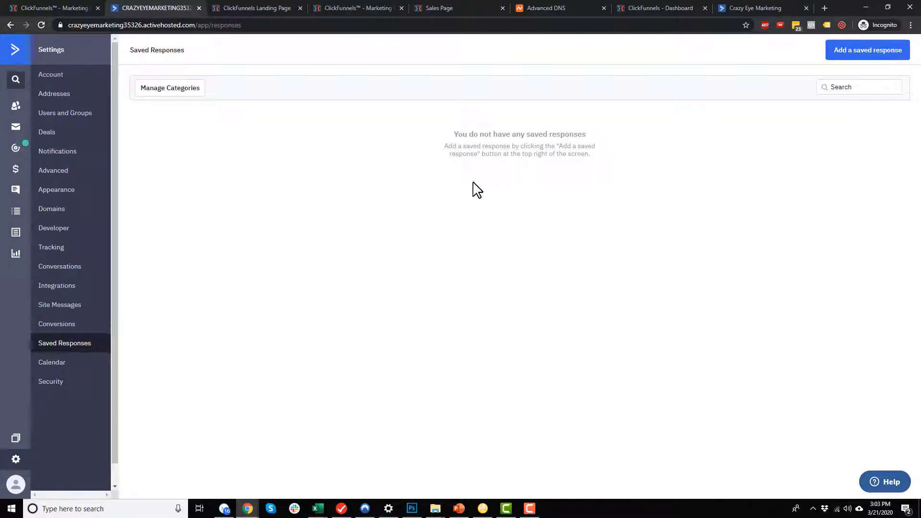
pyautogui.click(44, 366)
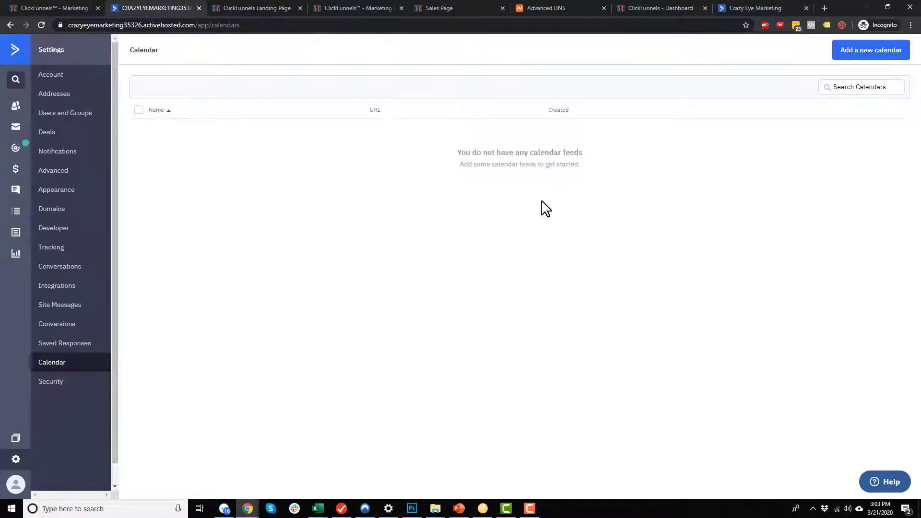
pyautogui.click(51, 382)
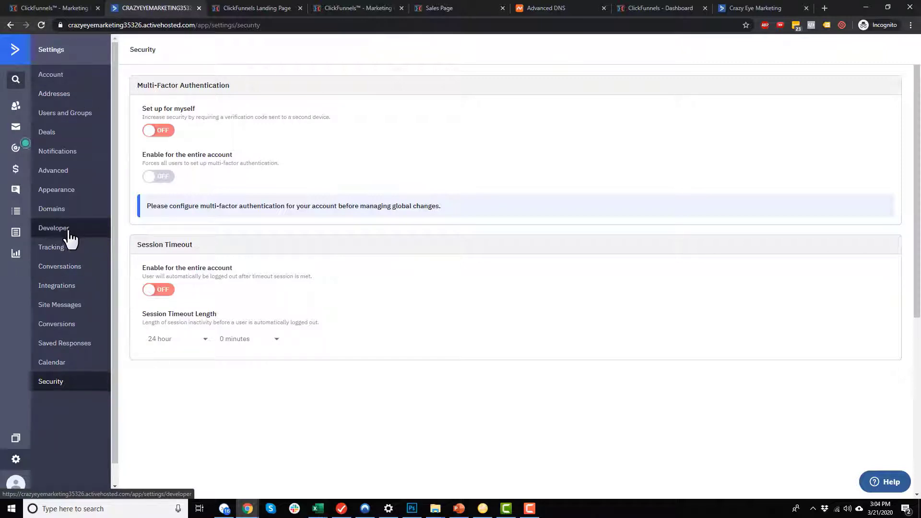
# Glance at the ClickFunnels Squeeze Page step, then return to the ActiveCampaign dashboard.
pyautogui.click(44, 8)
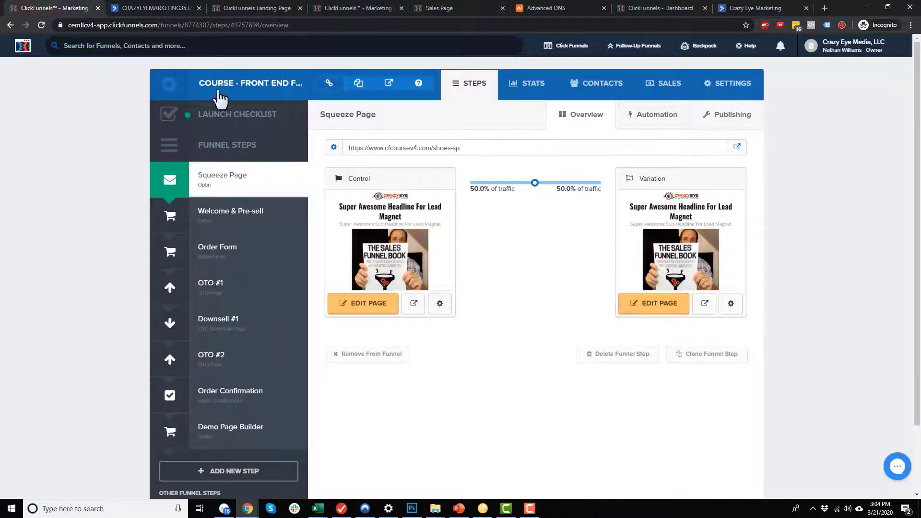
pyautogui.click(161, 7)
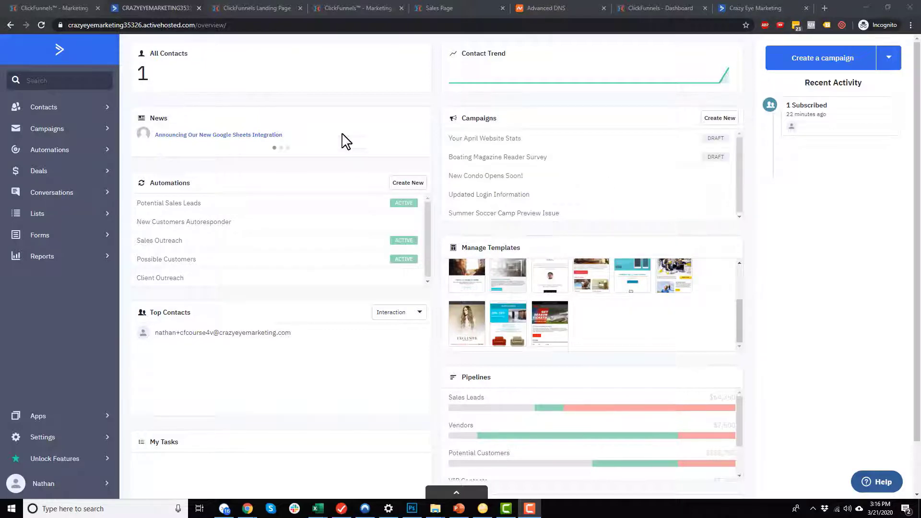
# Move the News panel and add the Interaction Rate widget from the dashboard widget drawer.
pyautogui.moveTo(338, 117)
pyautogui.mouseDown()
pyautogui.moveTo(619, 103)
pyautogui.moveTo(343, 117)
pyautogui.mouseUp()
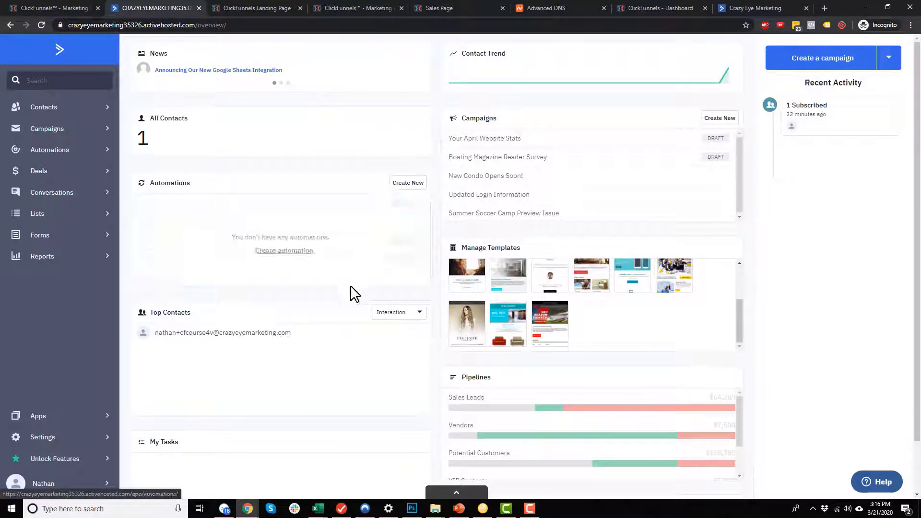
pyautogui.click(463, 499)
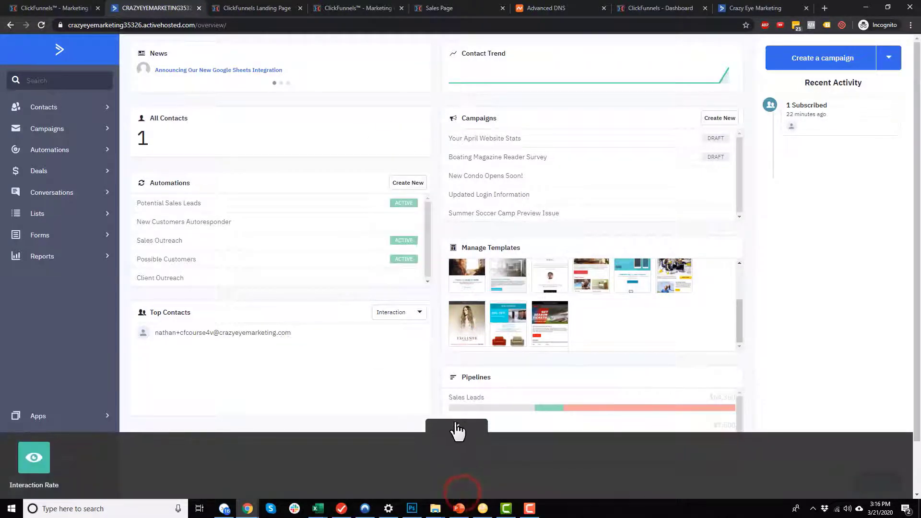
pyautogui.scroll(-1, 465, 432)
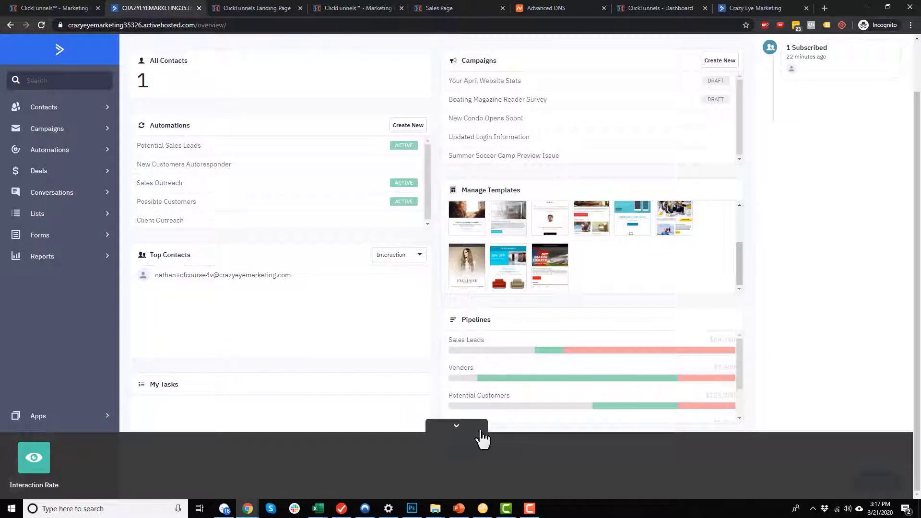
pyautogui.click(31, 463)
pyautogui.scroll(-2, 323, 395)
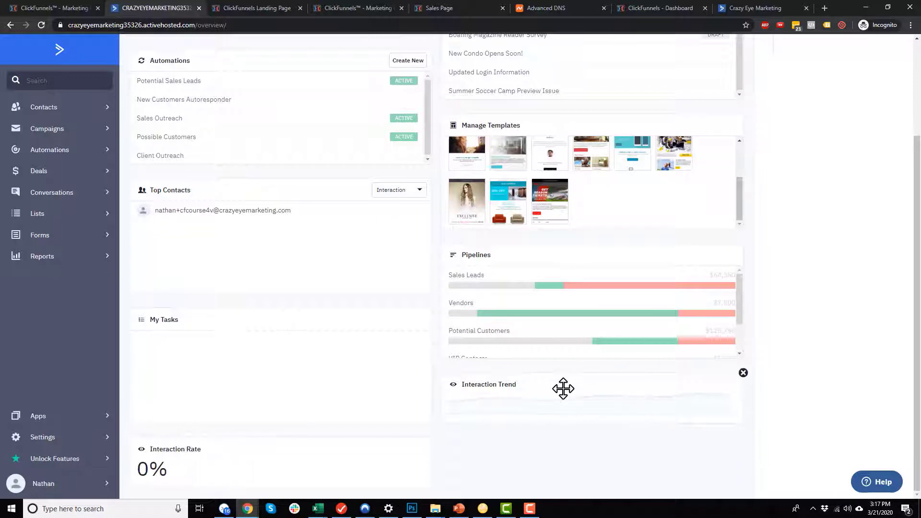
pyautogui.scroll(1, 436, 421)
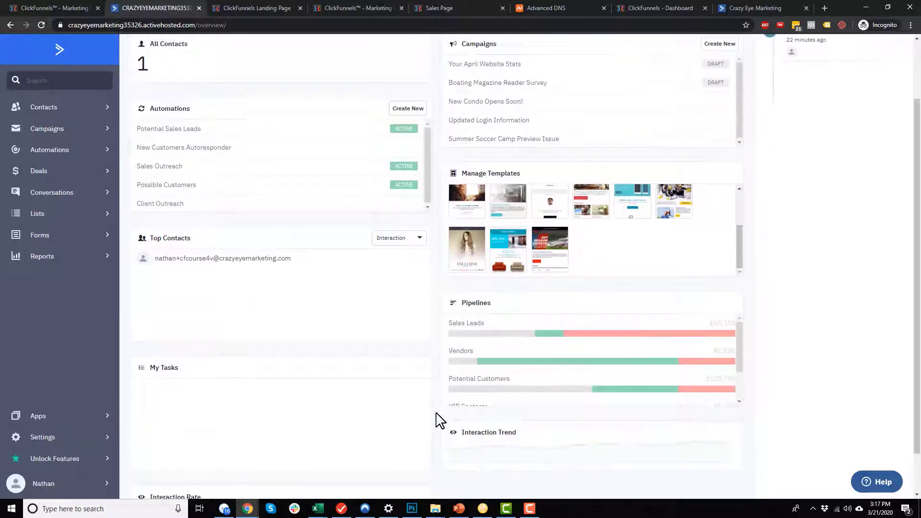
pyautogui.scroll(2, 268, 388)
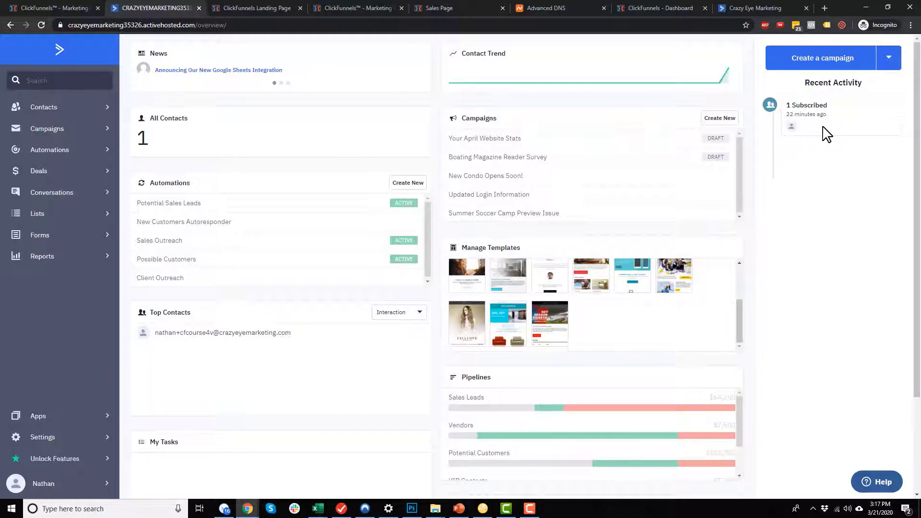
pyautogui.moveTo(823, 112)
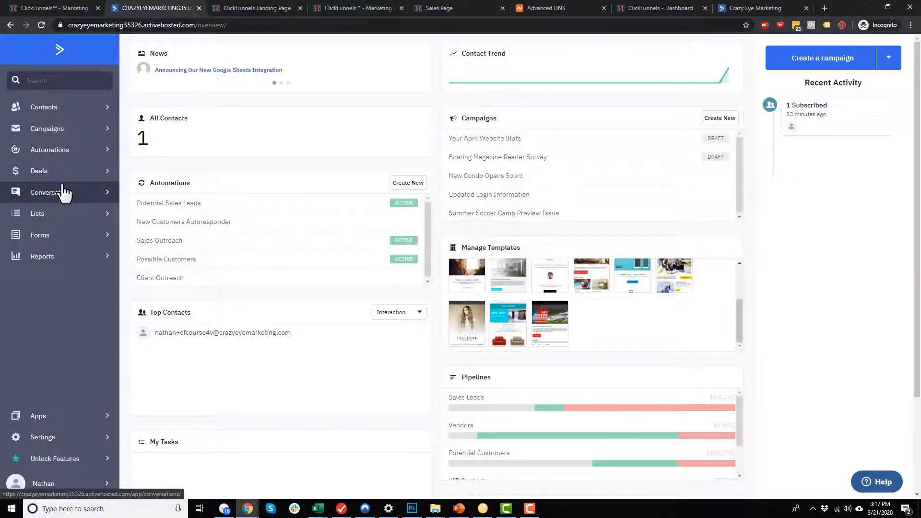
# Go to Contacts > Lists and start a new list beside the Master Contact List.
pyautogui.click(62, 150)
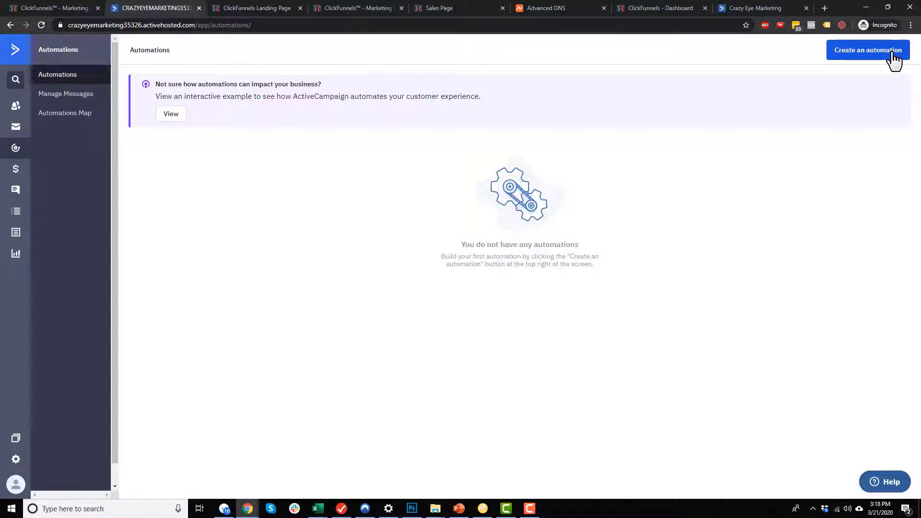
pyautogui.click(18, 109)
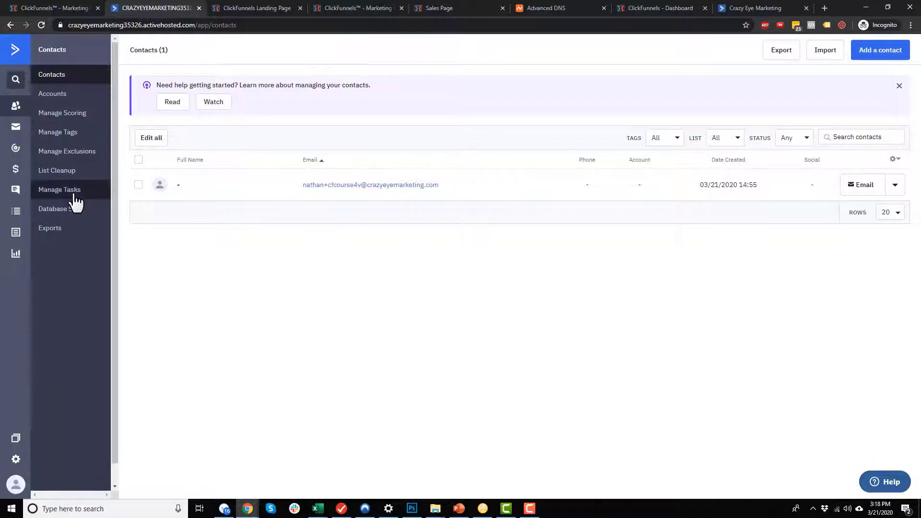
pyautogui.click(15, 212)
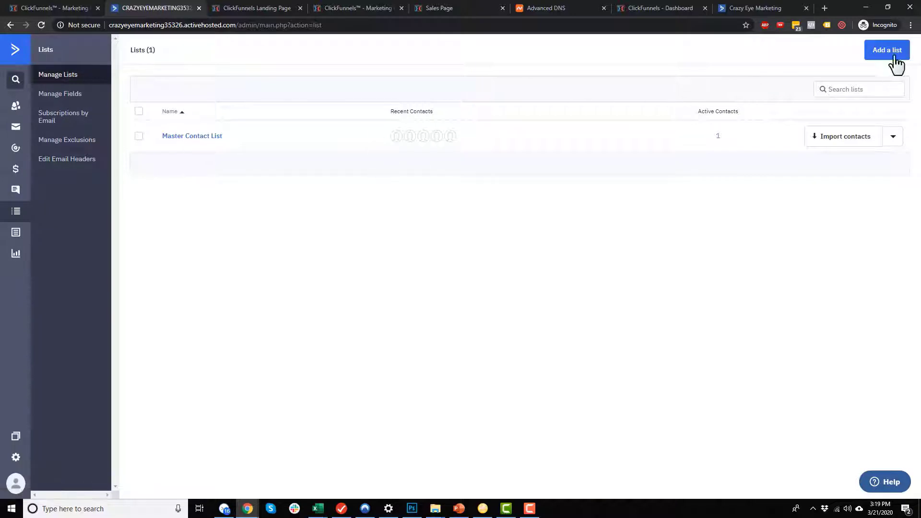
pyautogui.click(888, 56)
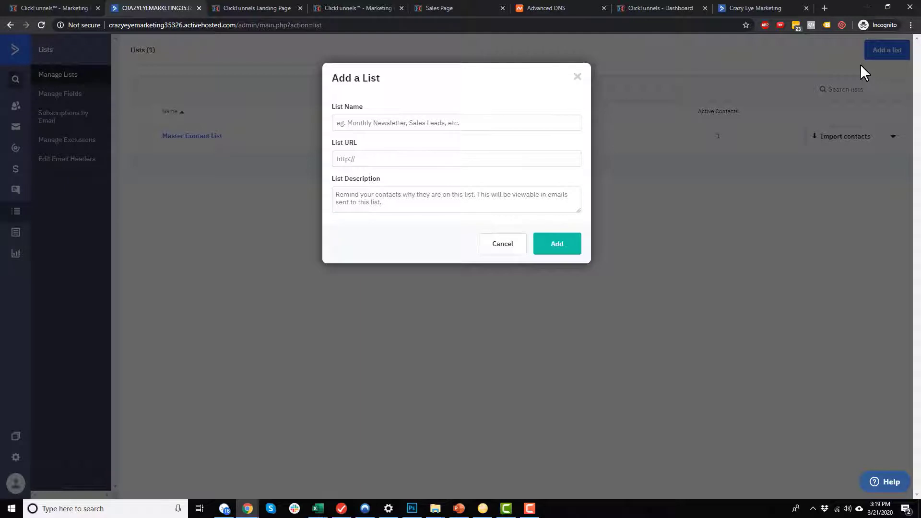
# Create the 'Crazy Eye Marketing' list with its website URL, then return to the dashboard.
pyautogui.click(525, 124)
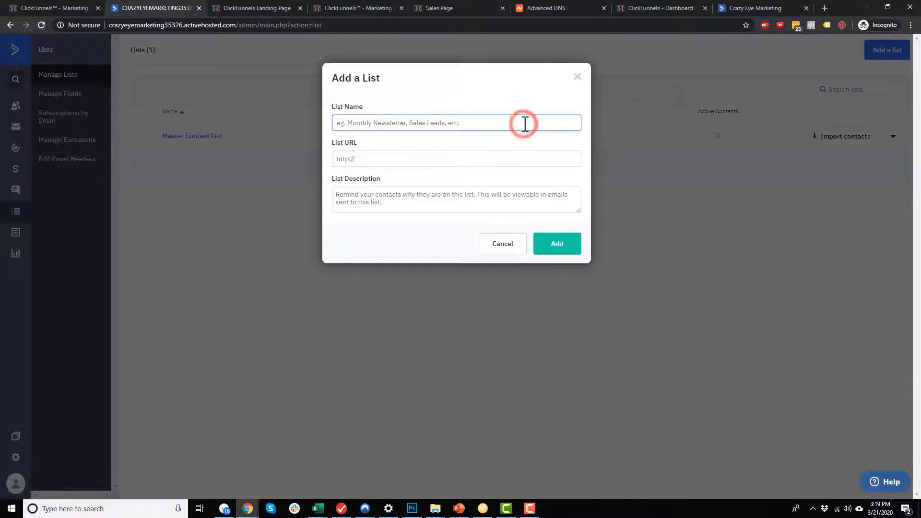
pyautogui.write('Crazy')
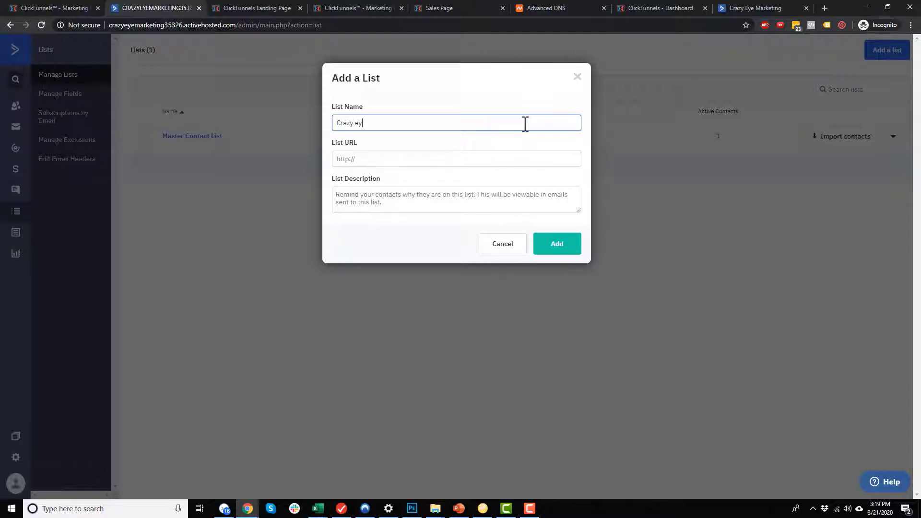
pyautogui.write(' Eye Marketing')
pyautogui.press('Tab')
pyautogui.write('https://cra')
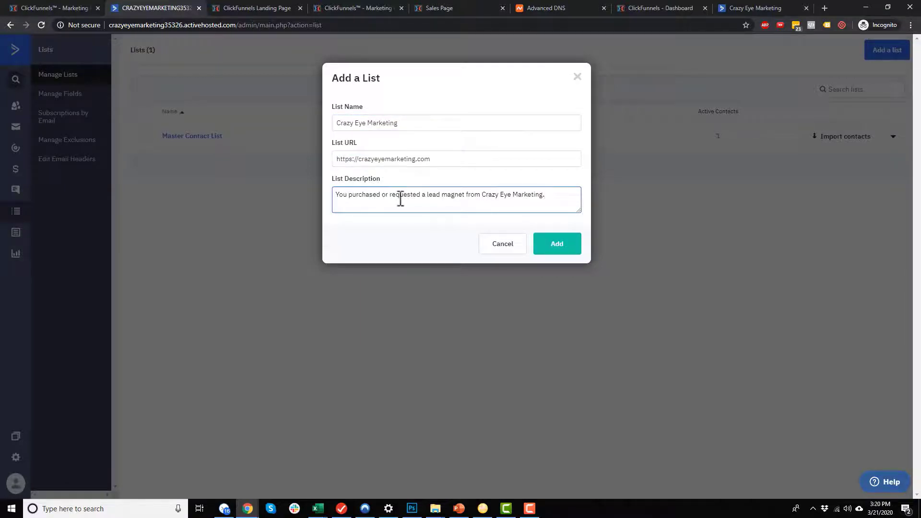
pyautogui.click(563, 255)
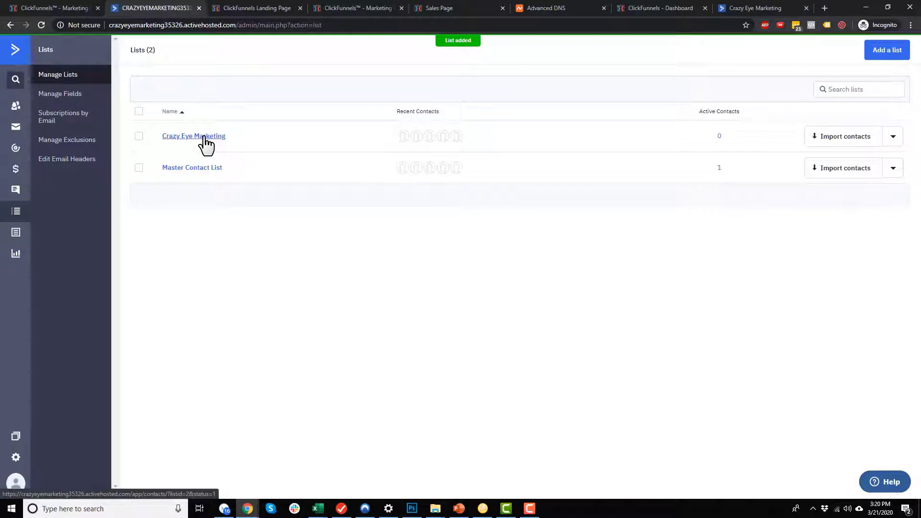
pyautogui.click(16, 49)
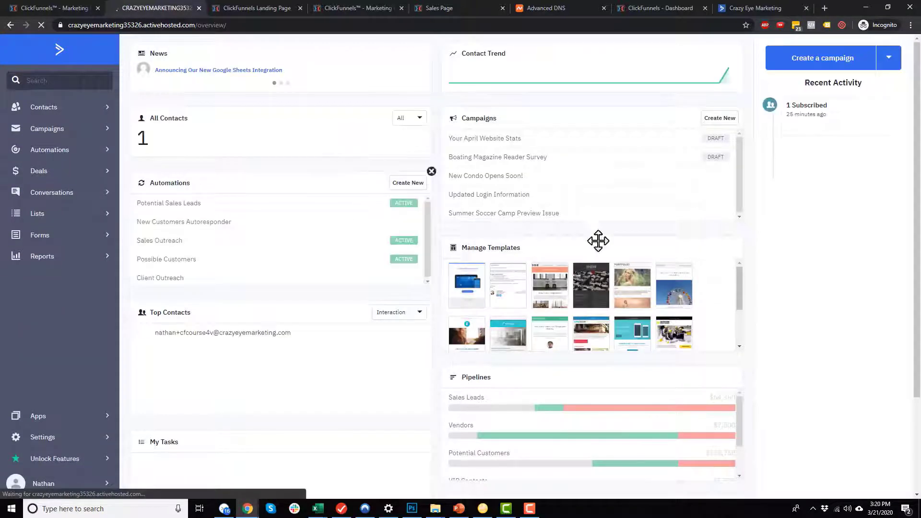
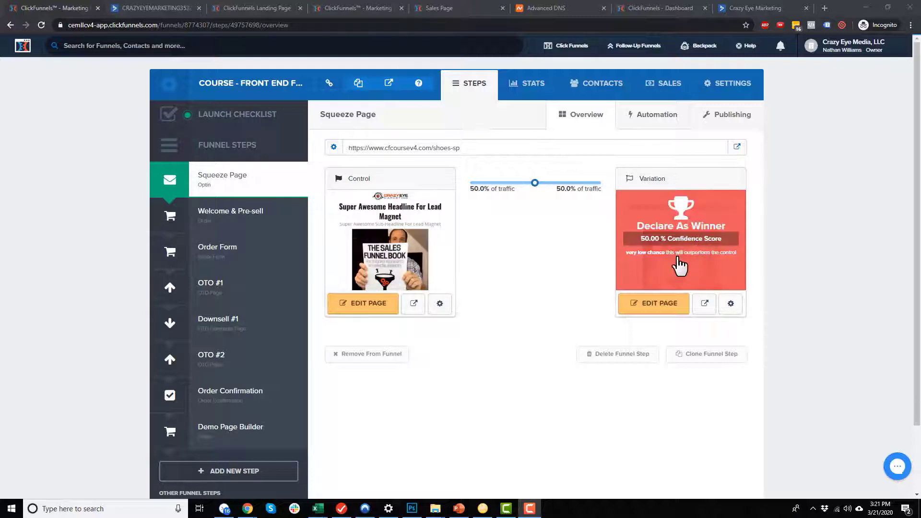
# Open the Squeeze Page's Control version in the page editor with EDIT PAGE.
pyautogui.moveTo(341, 271)
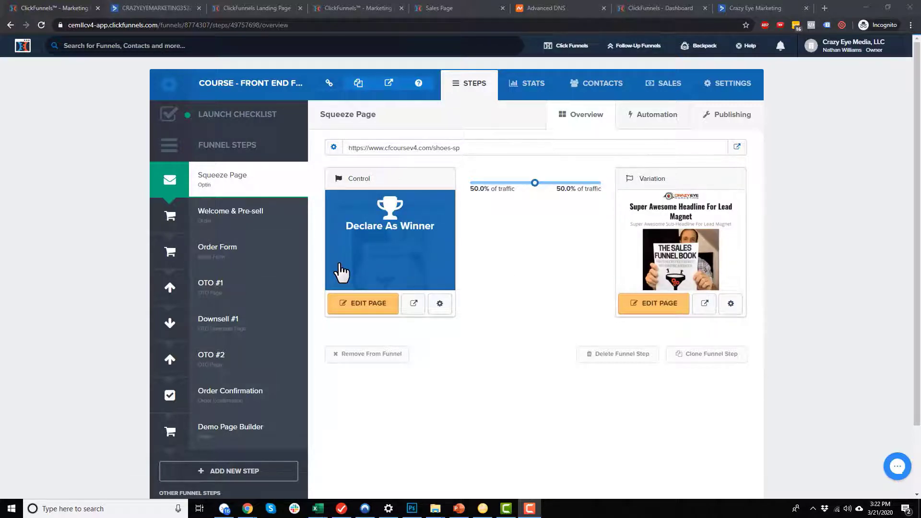
pyautogui.click(379, 307)
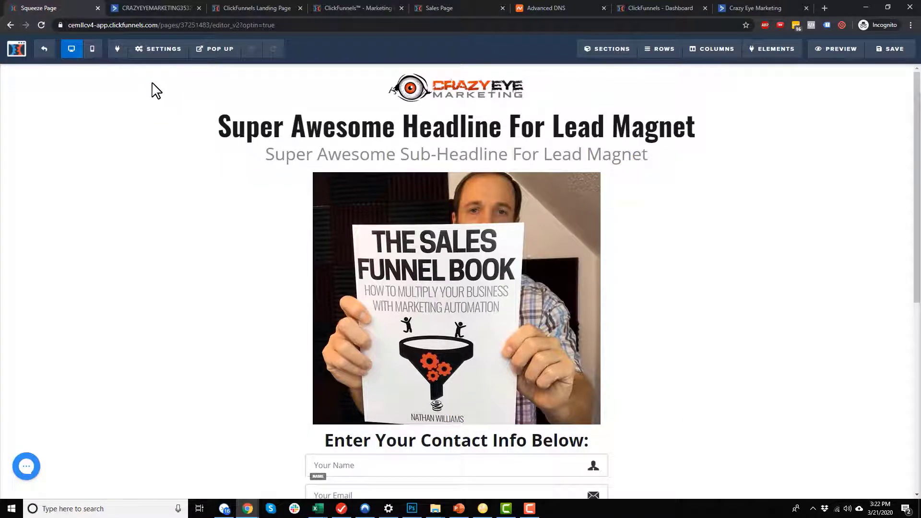
# Set the page integration to CEM AC Integration, adding opt-ins to Crazy Eye Marketing tagged LM: Shoe Coupon.
pyautogui.click(154, 67)
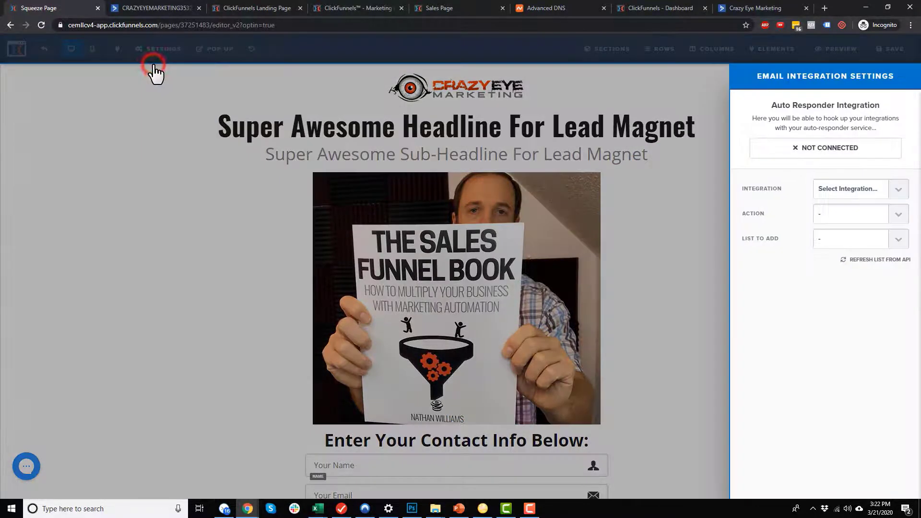
pyautogui.click(874, 187)
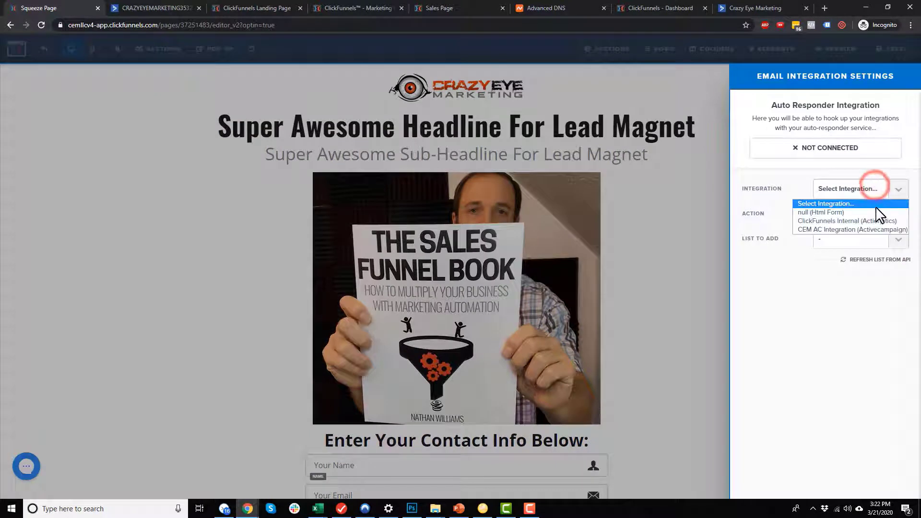
pyautogui.click(847, 230)
pyautogui.click(840, 214)
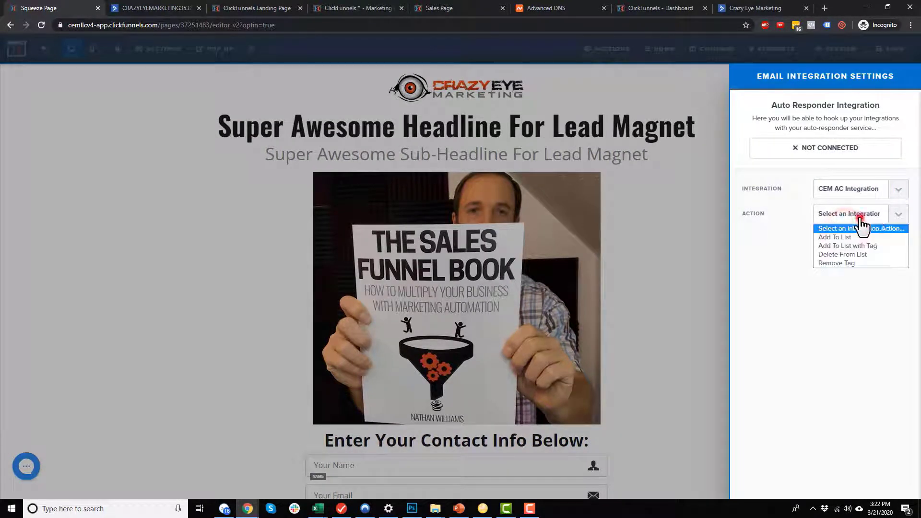
pyautogui.click(866, 246)
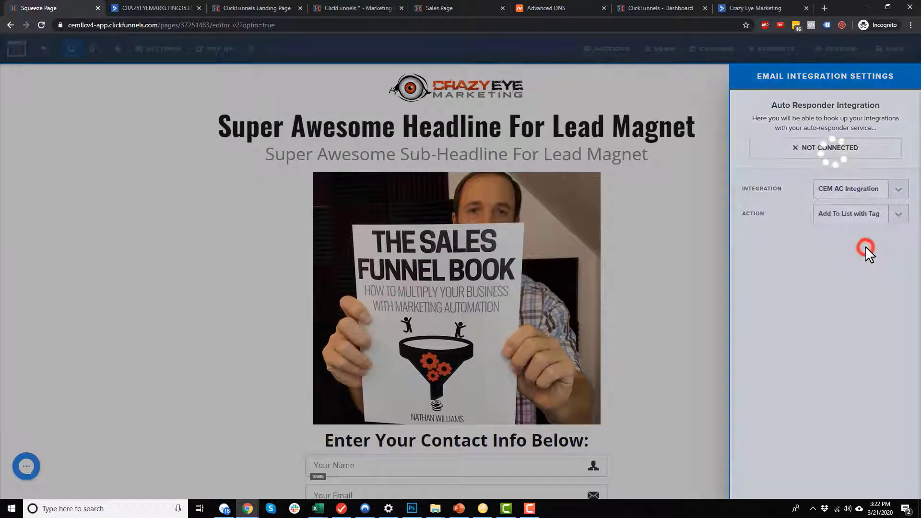
pyautogui.click(867, 240)
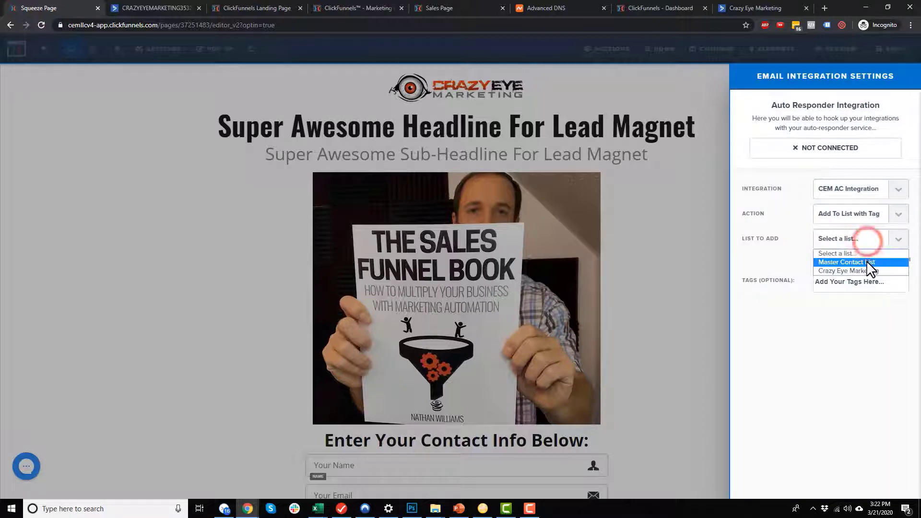
pyautogui.click(842, 272)
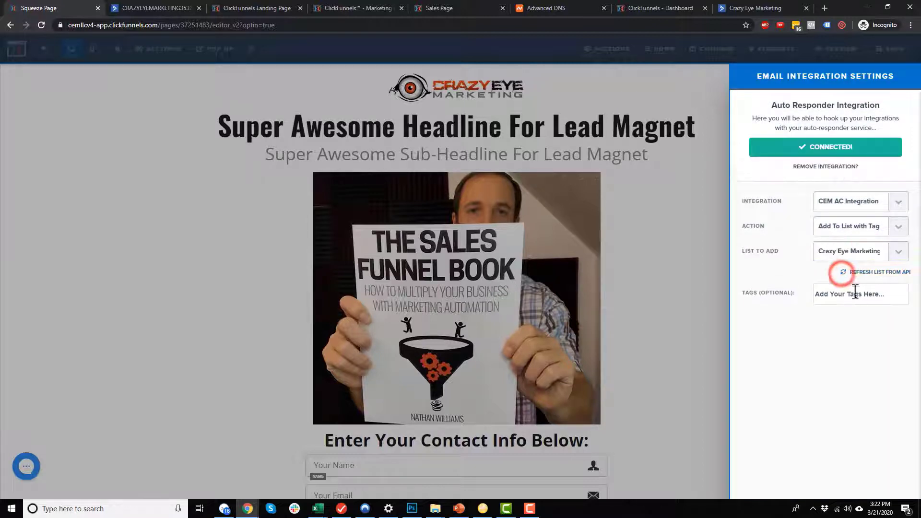
pyautogui.click(845, 297)
pyautogui.write('LM: Shoe Coupon')
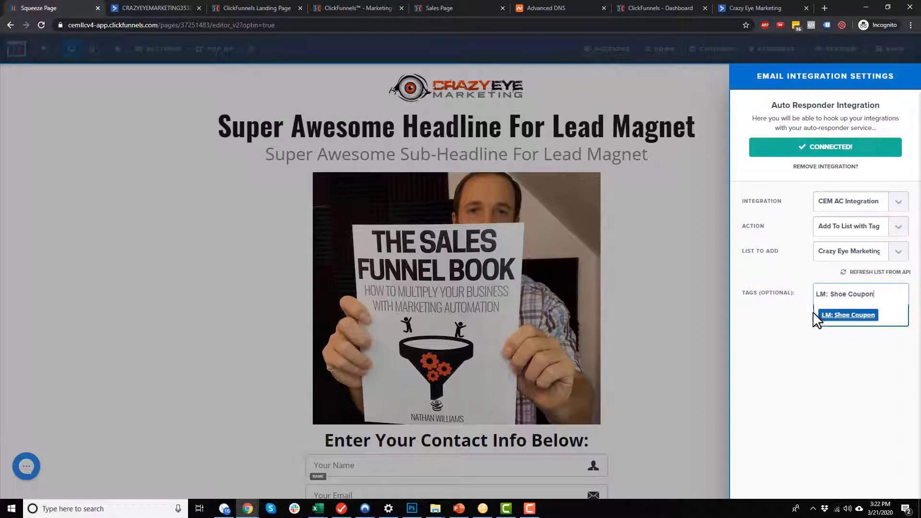
pyautogui.click(846, 315)
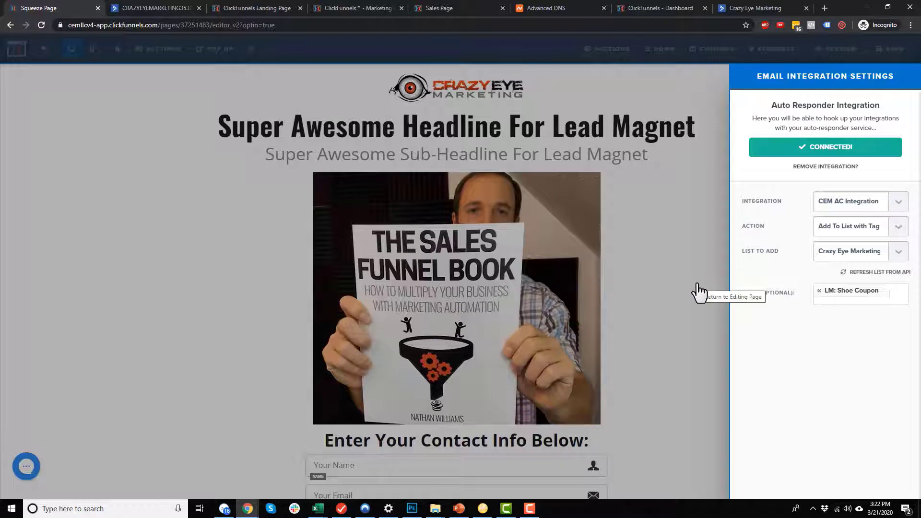
# Save the Control squeeze page and return to the funnel steps.
pyautogui.click(687, 293)
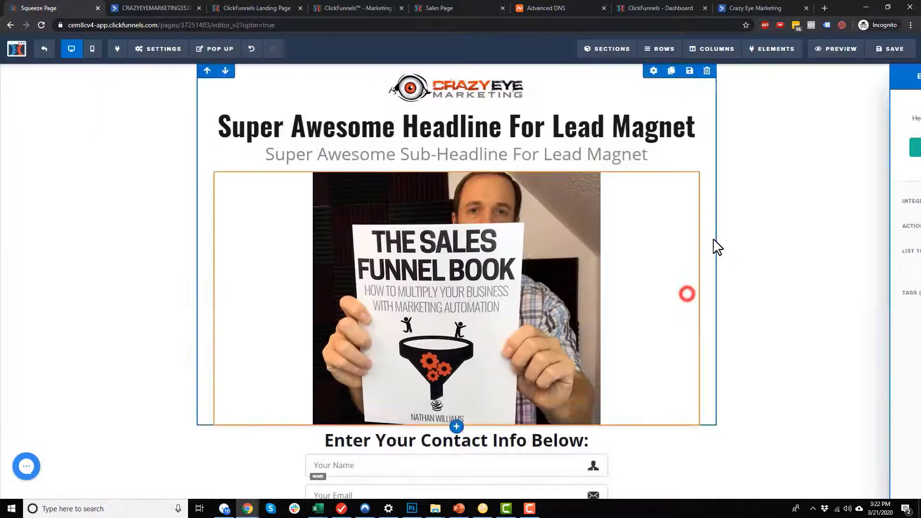
pyautogui.click(885, 48)
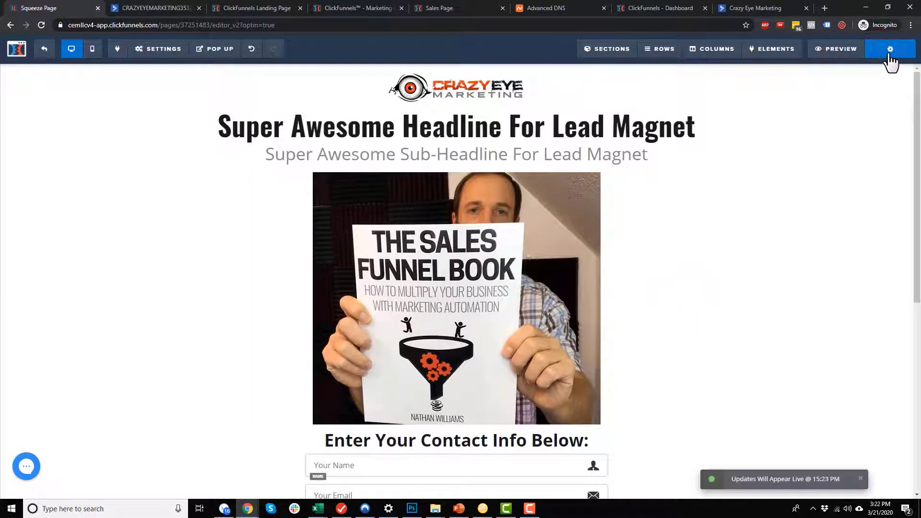
pyautogui.scroll(-3, 481, 274)
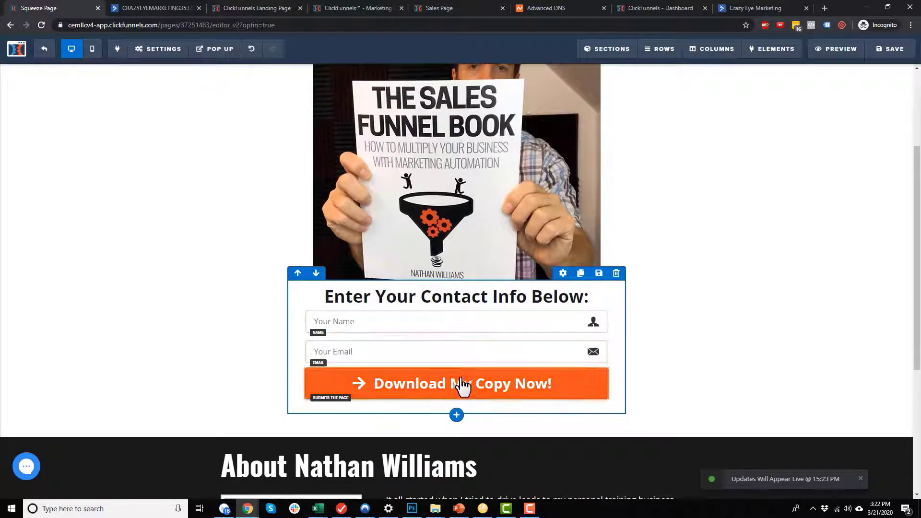
pyautogui.click(159, 48)
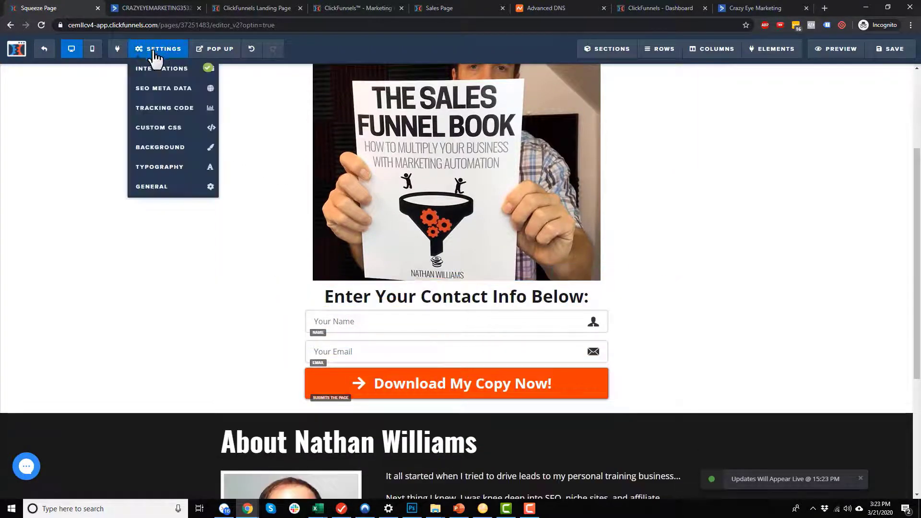
pyautogui.click(45, 49)
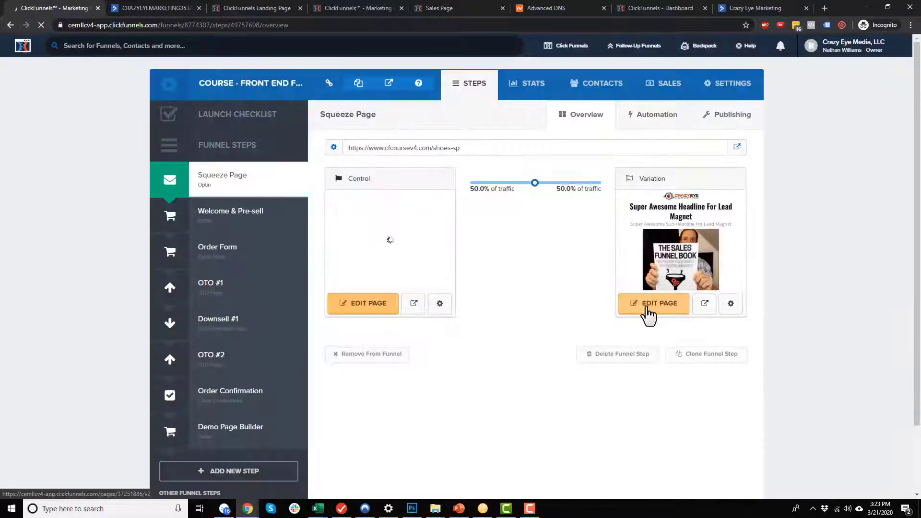
# Open the Squeeze Page variation and set its integration to CEM AC Integration, Add To List with Tag.
pyautogui.click(646, 309)
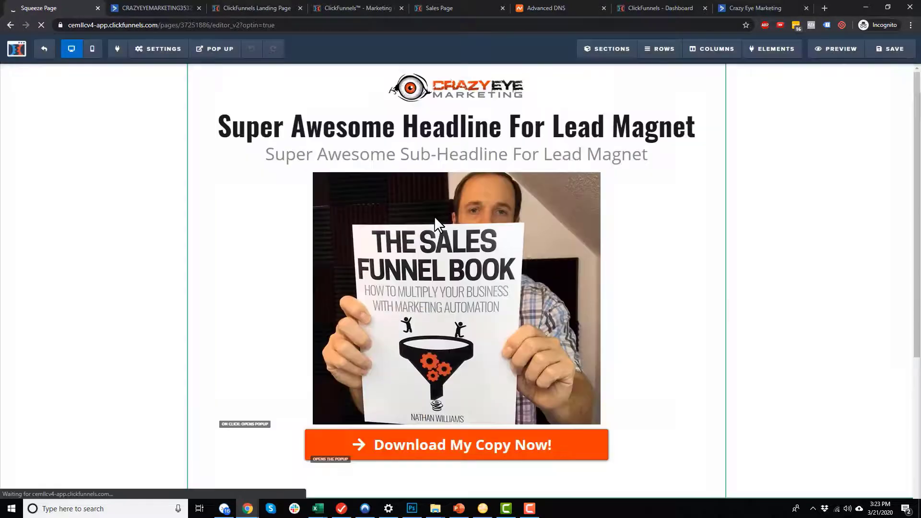
pyautogui.click(158, 48)
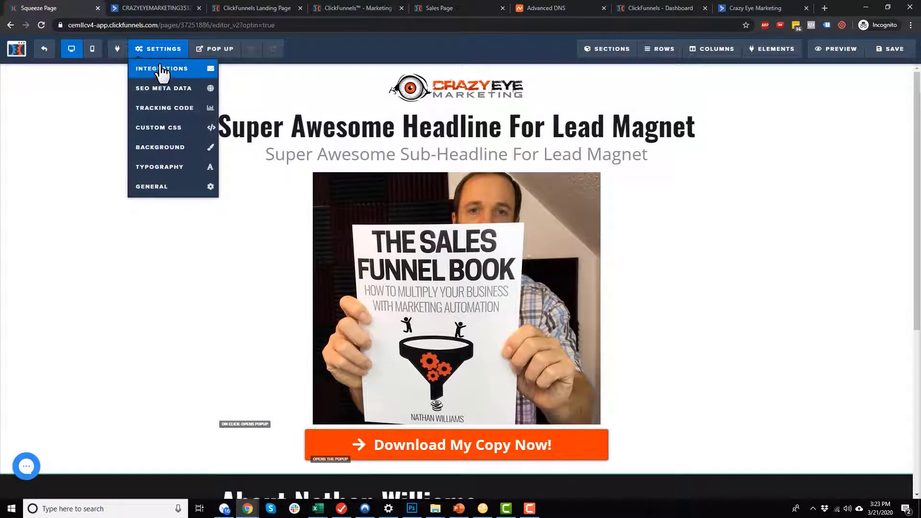
pyautogui.click(162, 69)
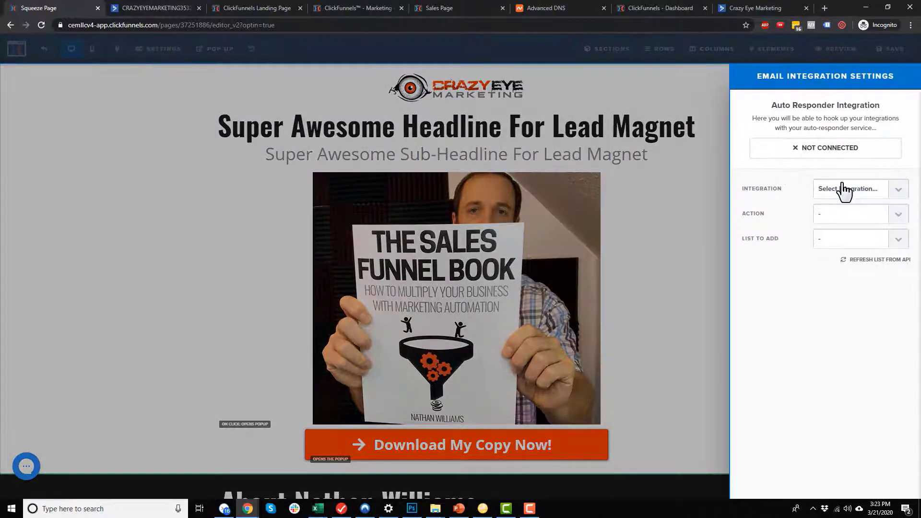
pyautogui.click(840, 188)
pyautogui.click(836, 229)
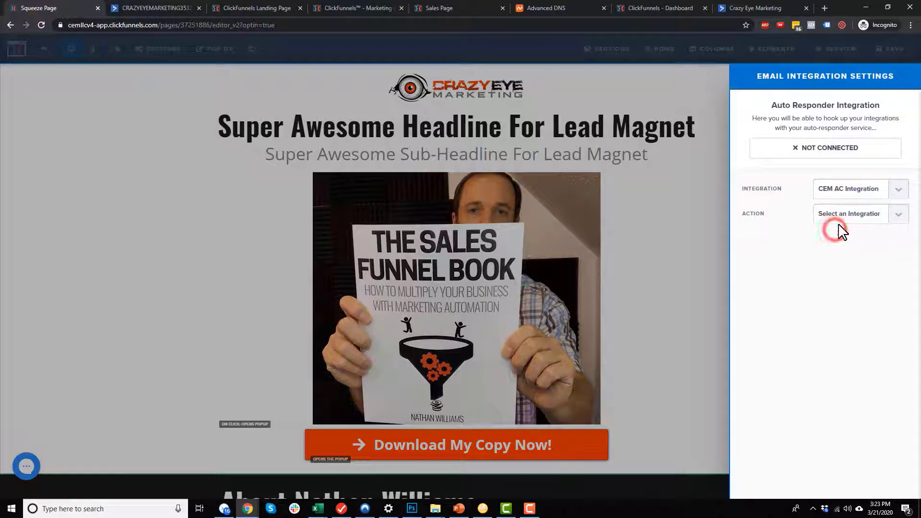
pyautogui.click(842, 216)
pyautogui.click(847, 245)
# Send variation opt-ins to Crazy Eye Marketing tagged LM: Shoe Coupon, save, and exit the editor.
pyautogui.click(844, 238)
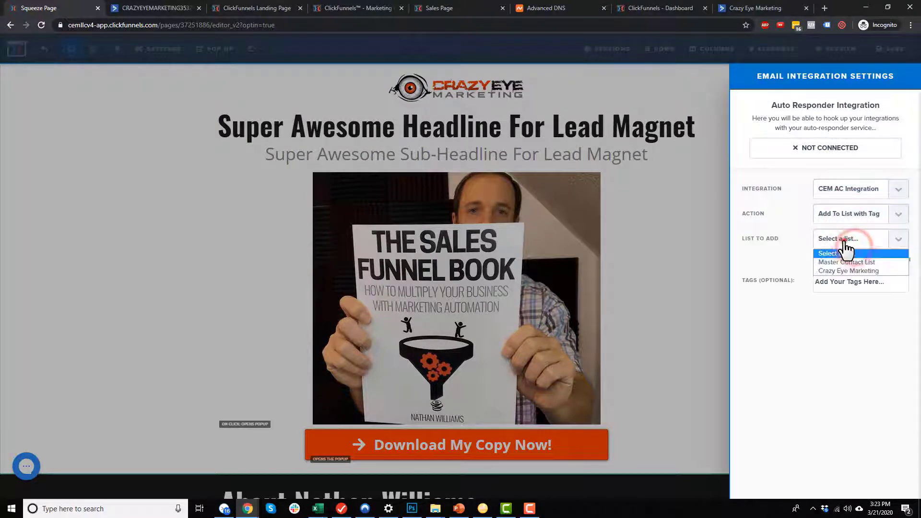
pyautogui.click(849, 271)
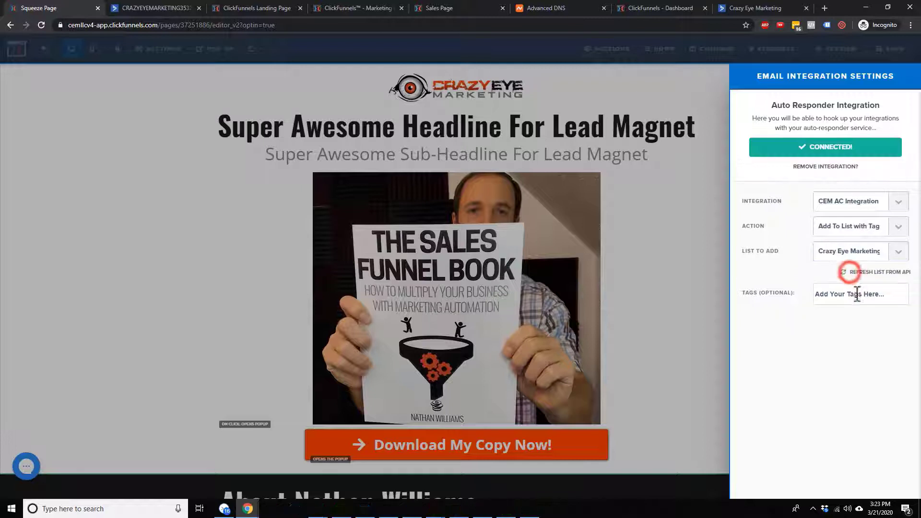
pyautogui.click(854, 294)
pyautogui.write('LM: Shoe Coupon')
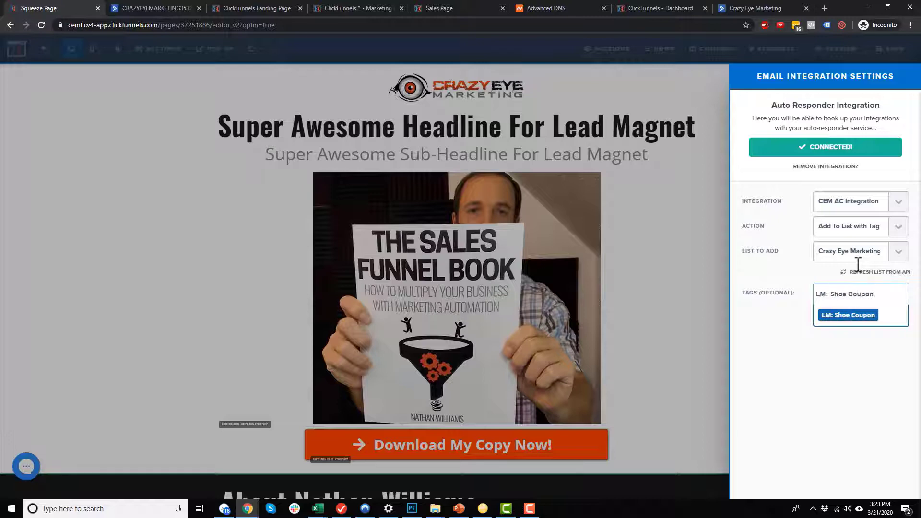
pyautogui.click(859, 315)
pyautogui.click(675, 249)
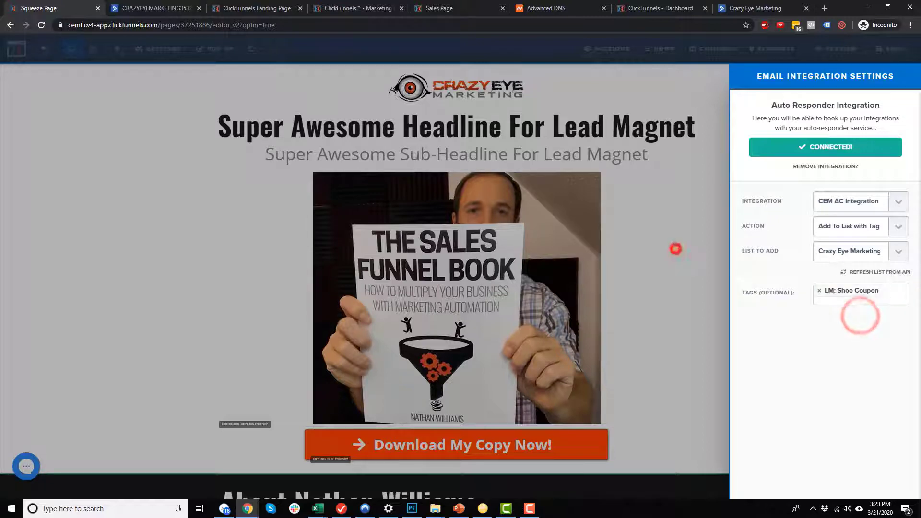
pyautogui.click(898, 50)
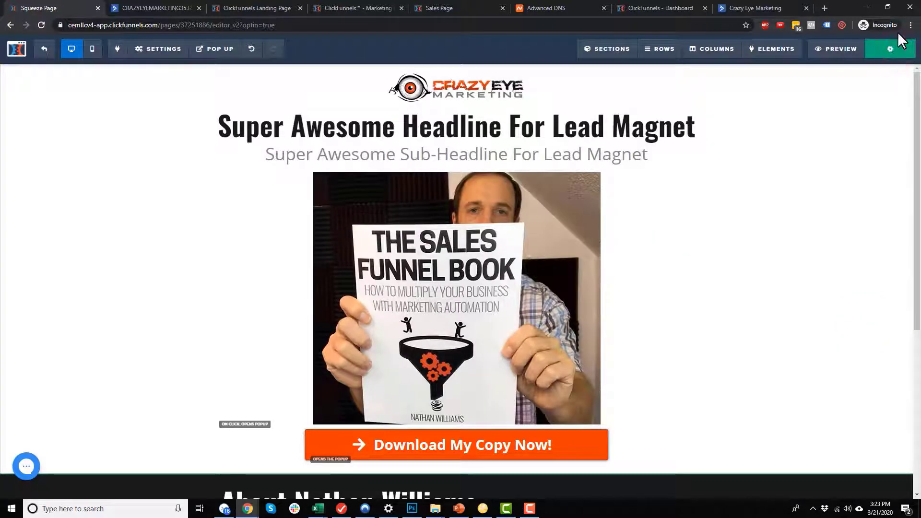
pyautogui.click(44, 49)
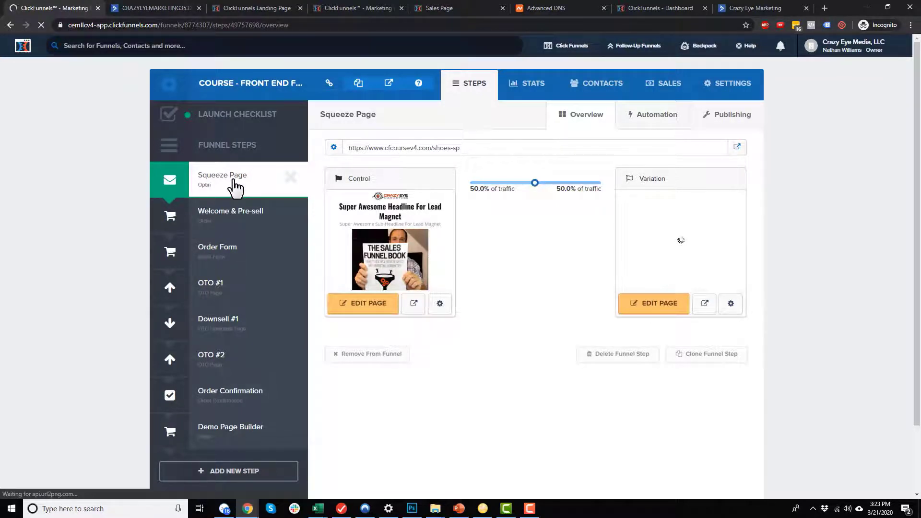
# Look over the Welcome & Pre-sell and Order Form steps, then show the Order Form's products.
pyautogui.click(248, 215)
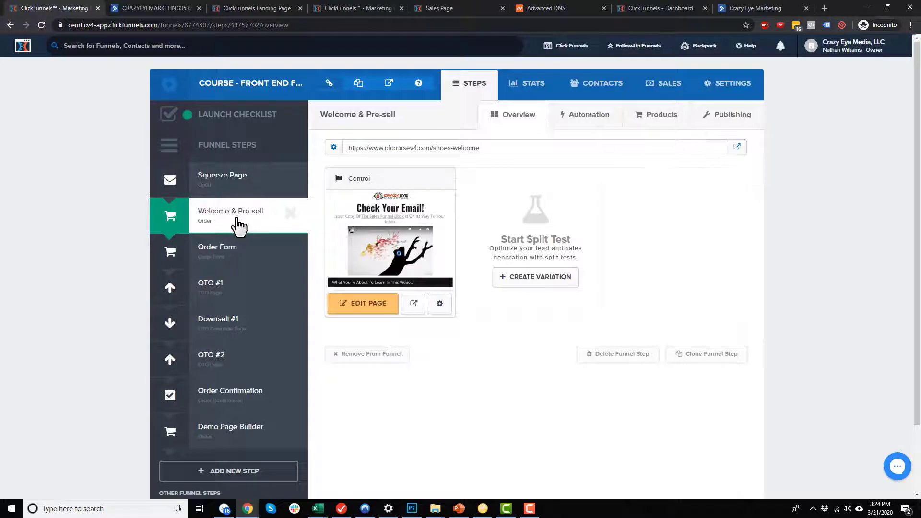
pyautogui.click(234, 247)
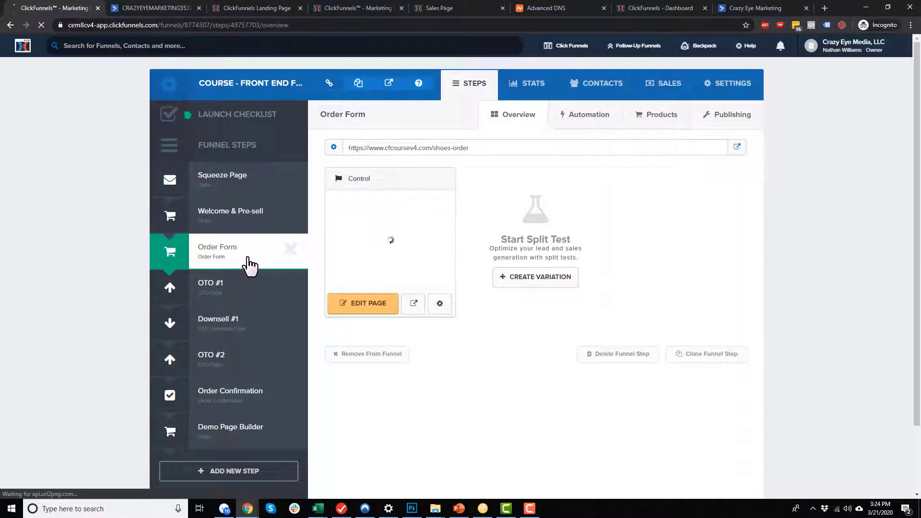
pyautogui.click(668, 117)
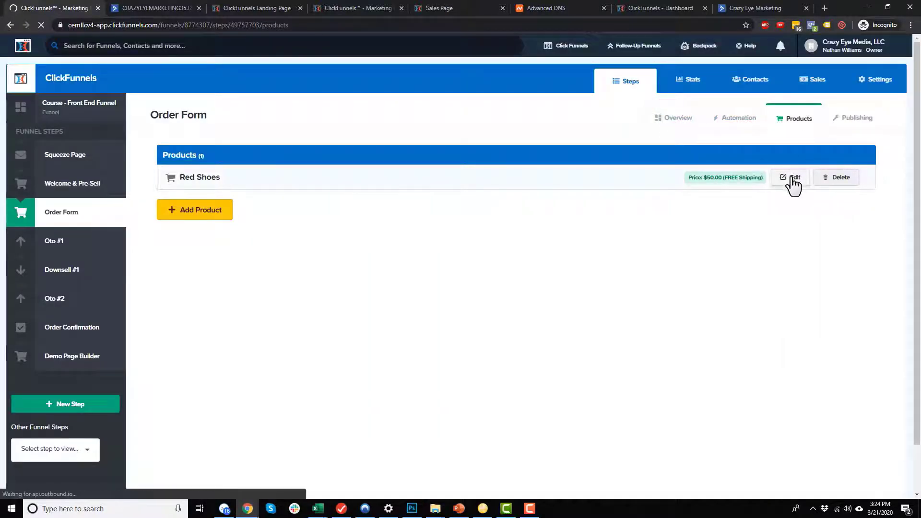
# Give Red Shoes a CEM AC follow-up action adding buyers to Crazy Eye Marketing tagged PURCHASE: Shoes.
pyautogui.click(792, 178)
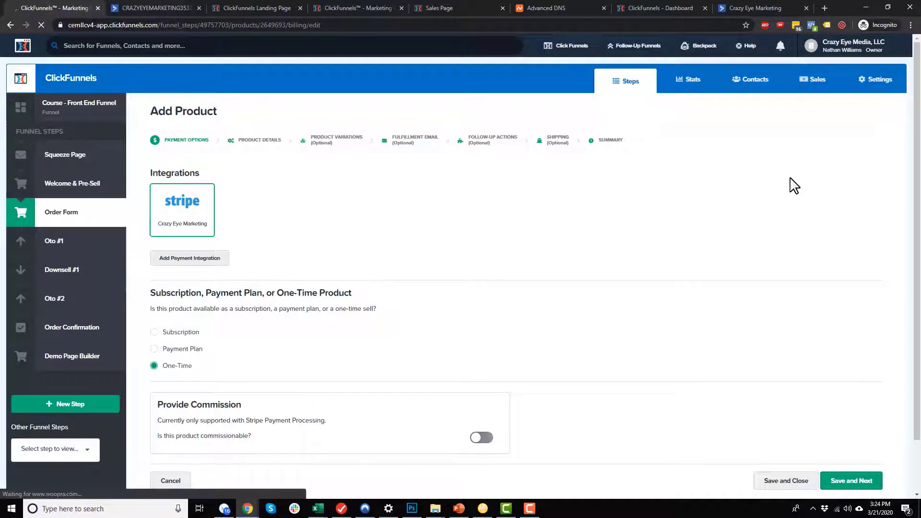
pyautogui.click(490, 142)
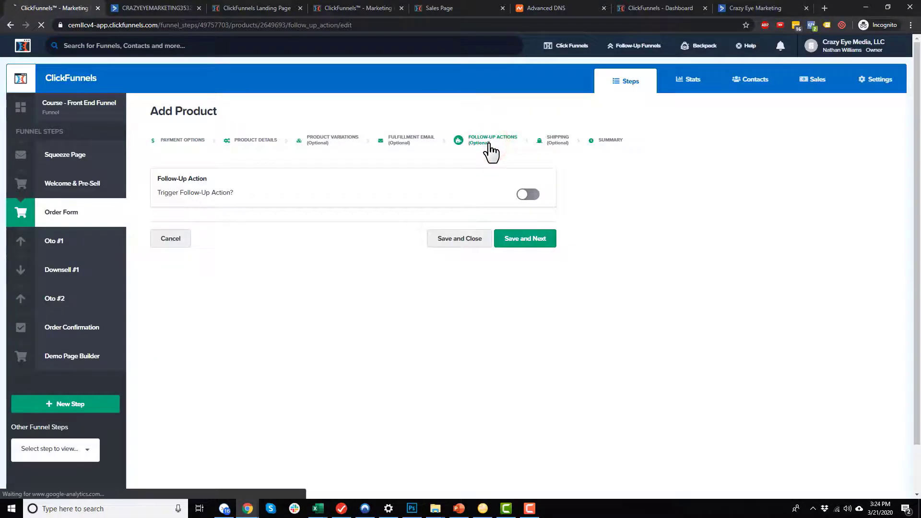
pyautogui.click(523, 194)
pyautogui.scroll(-1, 268, 225)
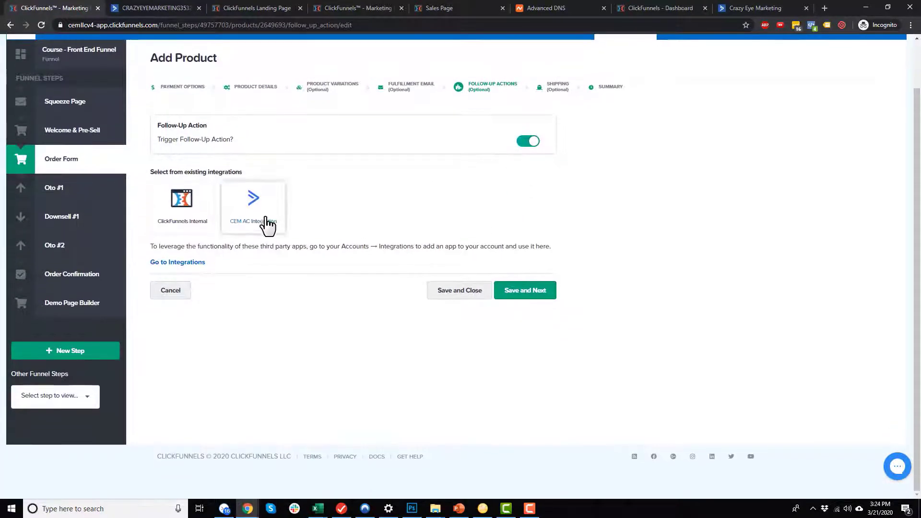
pyautogui.click(269, 221)
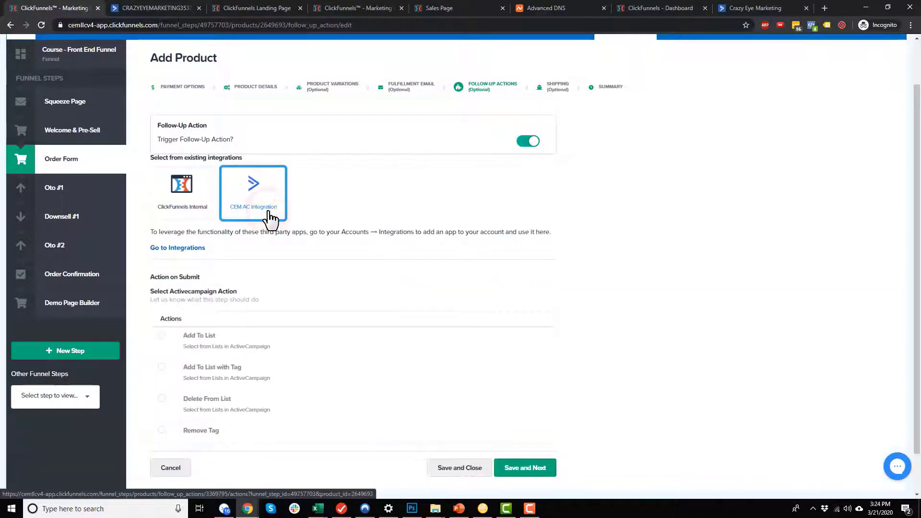
pyautogui.scroll(-1, 270, 221)
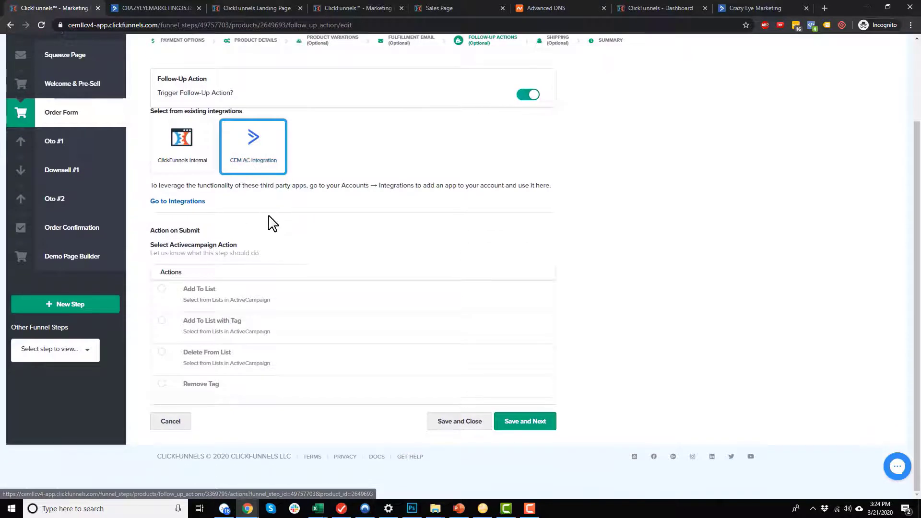
pyautogui.click(162, 321)
pyautogui.scroll(-1, 286, 342)
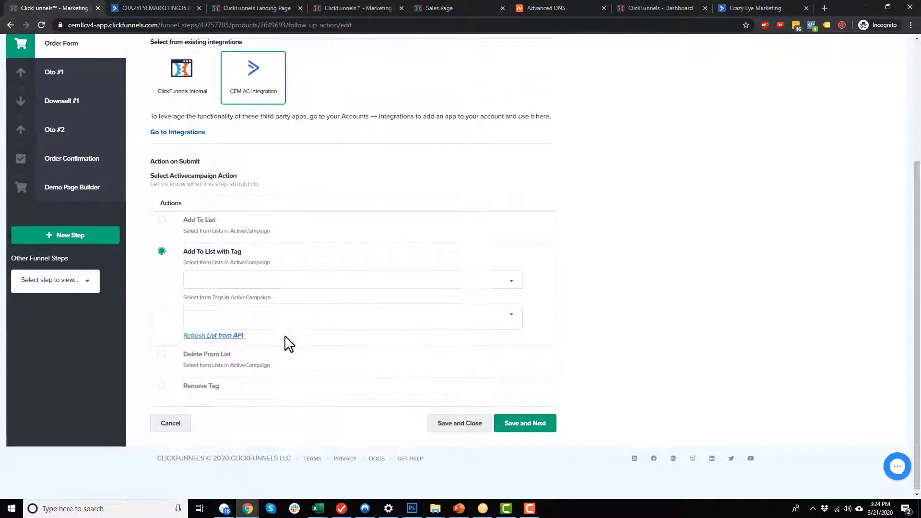
pyautogui.click(347, 278)
pyautogui.click(249, 315)
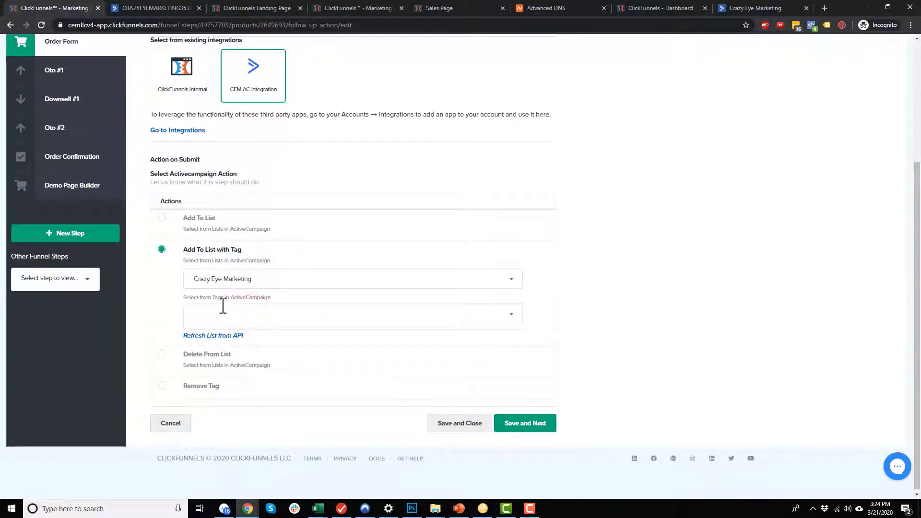
pyautogui.click(300, 320)
pyautogui.click(470, 423)
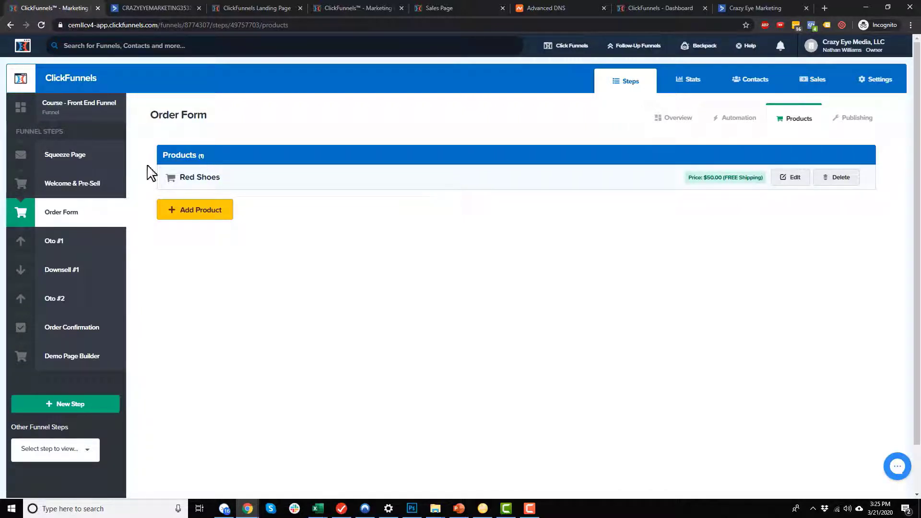
# Open the Order Form step's page in the editor from its Overview.
pyautogui.click(79, 219)
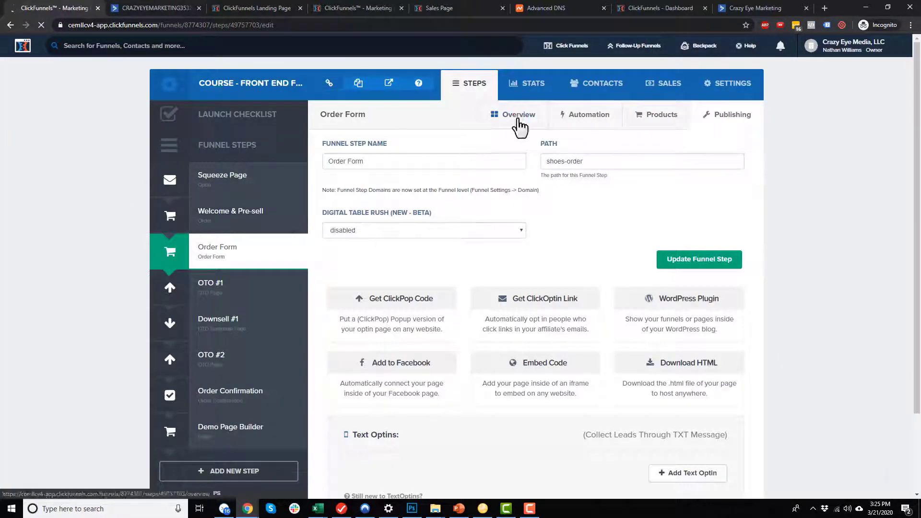
pyautogui.click(518, 120)
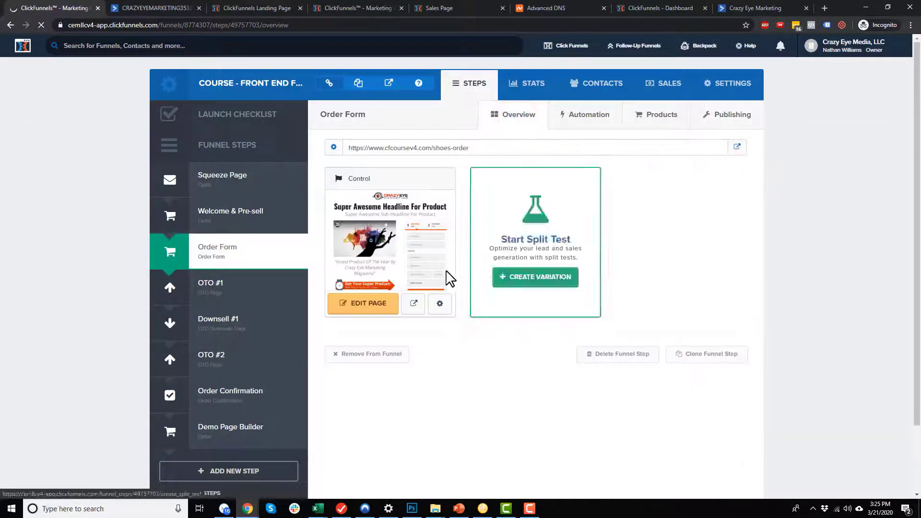
pyautogui.click(366, 305)
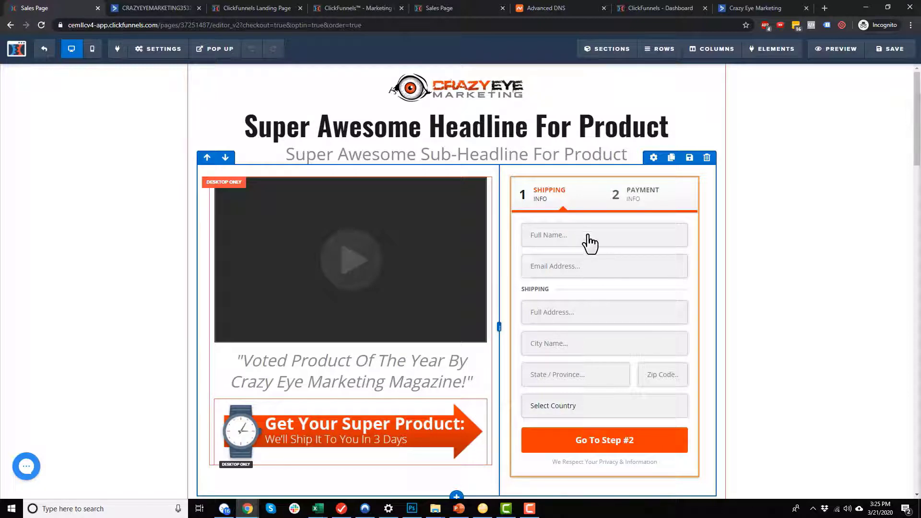
pyautogui.scroll(-1, 592, 276)
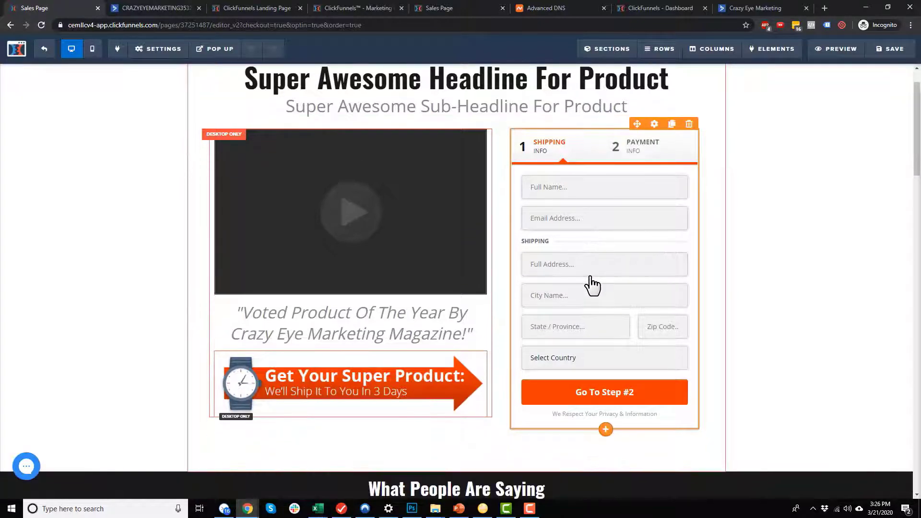
# Scroll the Order Form page to view its two-step shipping and payment form.
pyautogui.scroll(-1, 594, 288)
pyautogui.scroll(1, 595, 288)
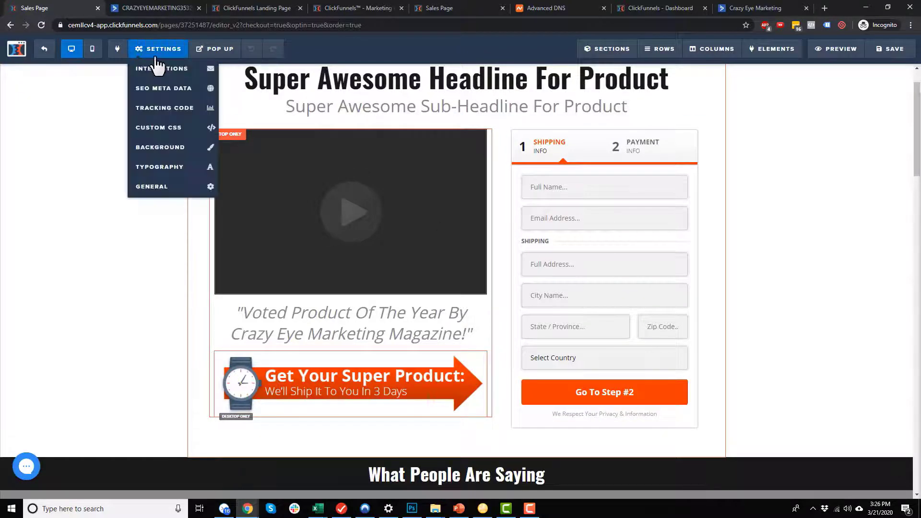
# Set the Order Form page integration to CEM AC Integration with Add To List with Tag.
pyautogui.click(156, 70)
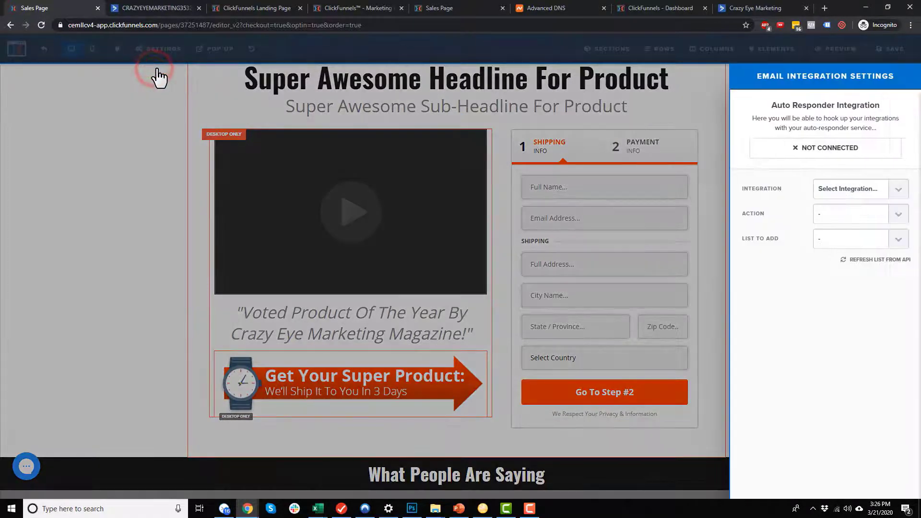
pyautogui.click(861, 191)
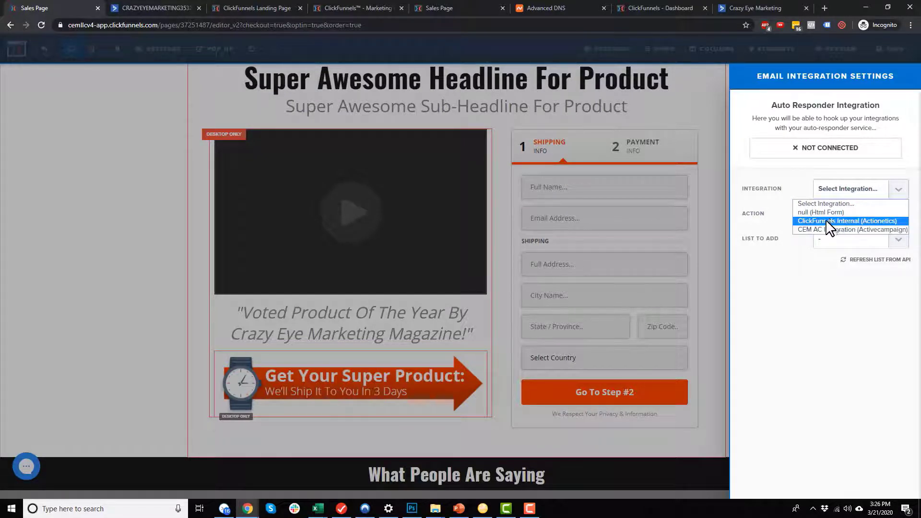
pyautogui.click(832, 229)
pyautogui.click(849, 214)
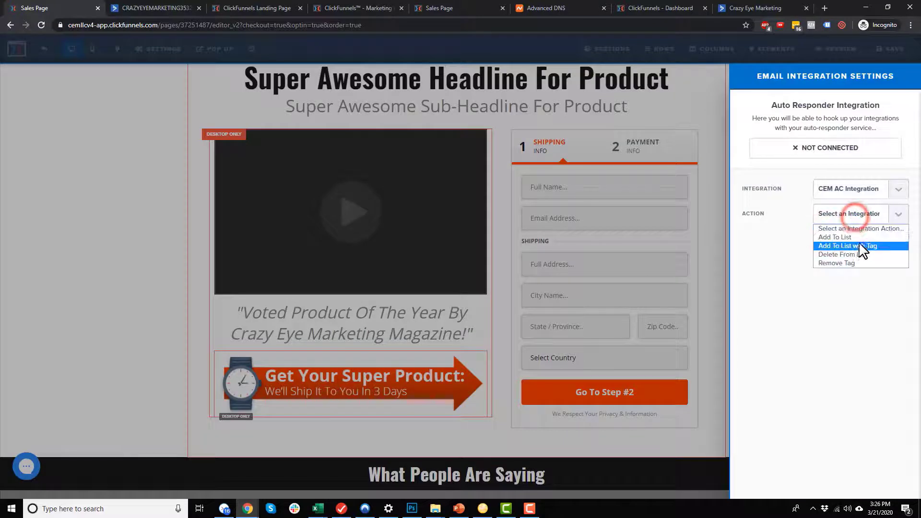
pyautogui.click(860, 246)
# Add contacts to Crazy Eye Marketing tagged LEAD: Shoes and save the Order Form page.
pyautogui.click(860, 240)
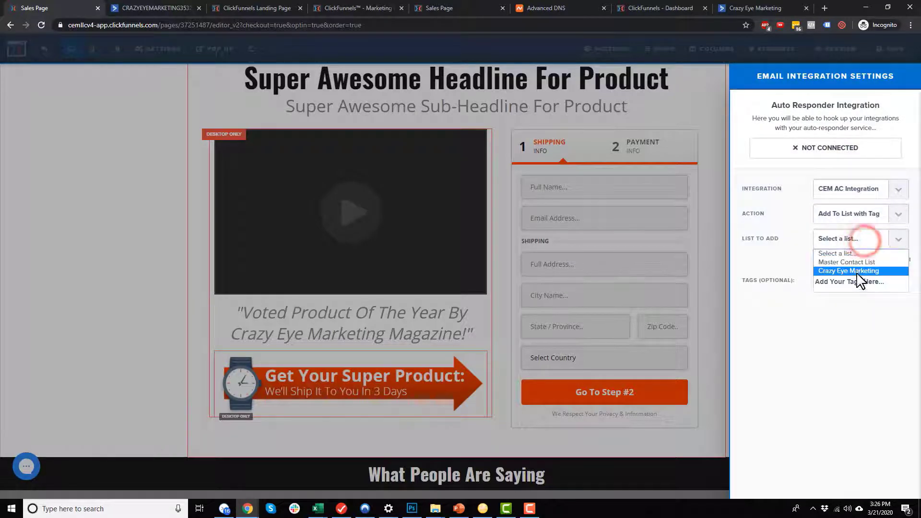
pyautogui.click(857, 271)
pyautogui.click(854, 298)
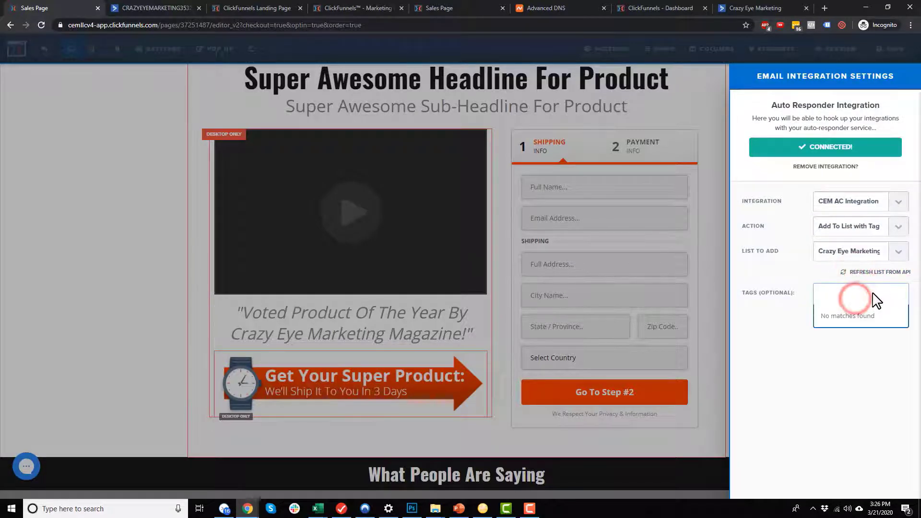
pyautogui.write('LEAD: Shoes')
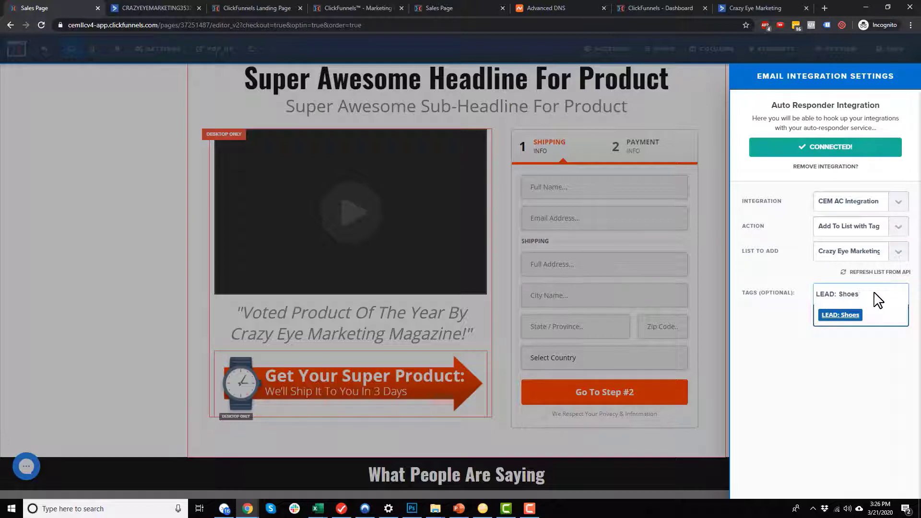
pyautogui.press('Return')
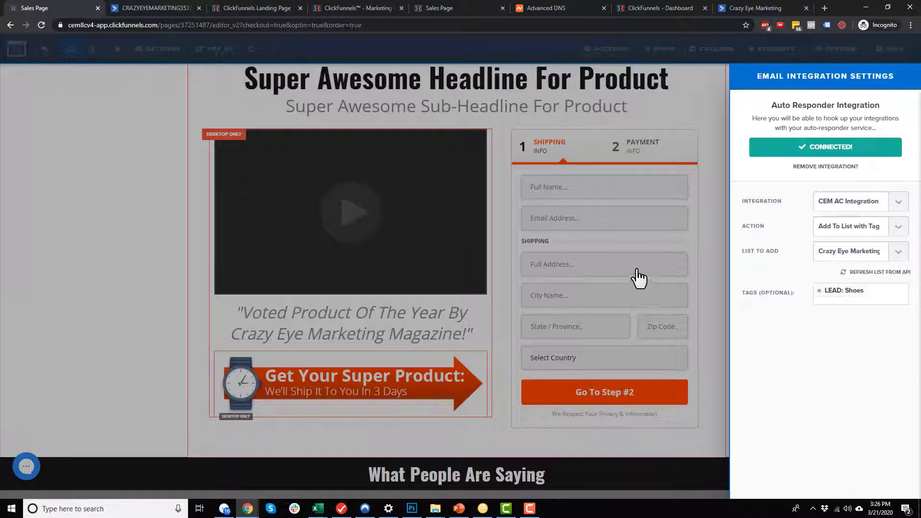
pyautogui.click(664, 295)
pyautogui.click(889, 48)
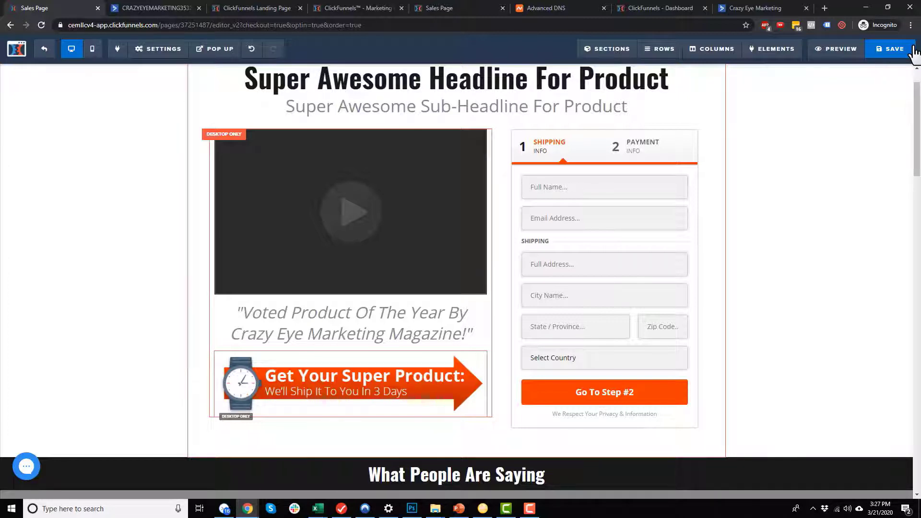
pyautogui.moveTo(160, 61)
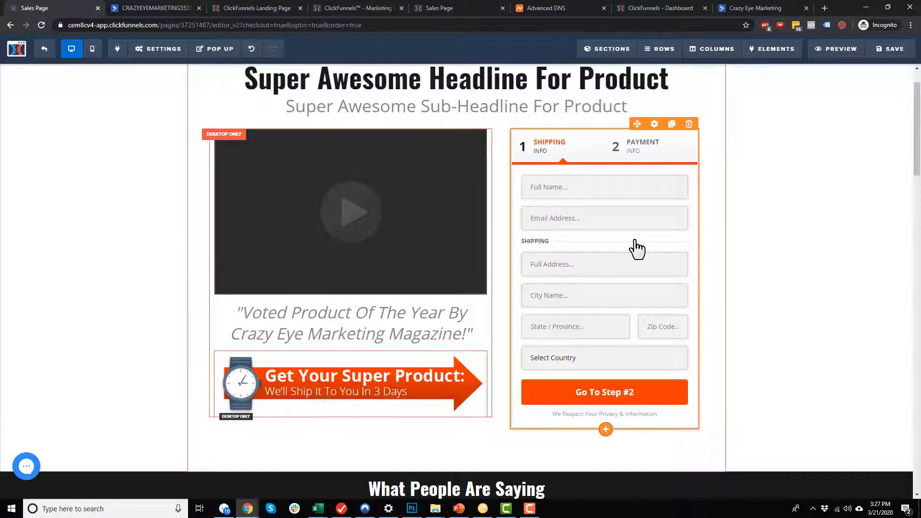
# Exit the editor and open the Shoe Laces product from OTO #1's Products.
pyautogui.click(43, 49)
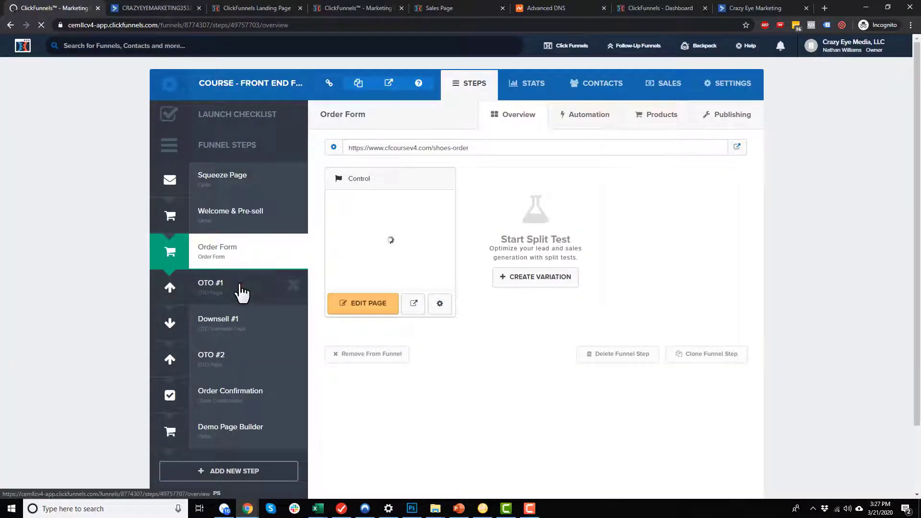
pyautogui.click(238, 282)
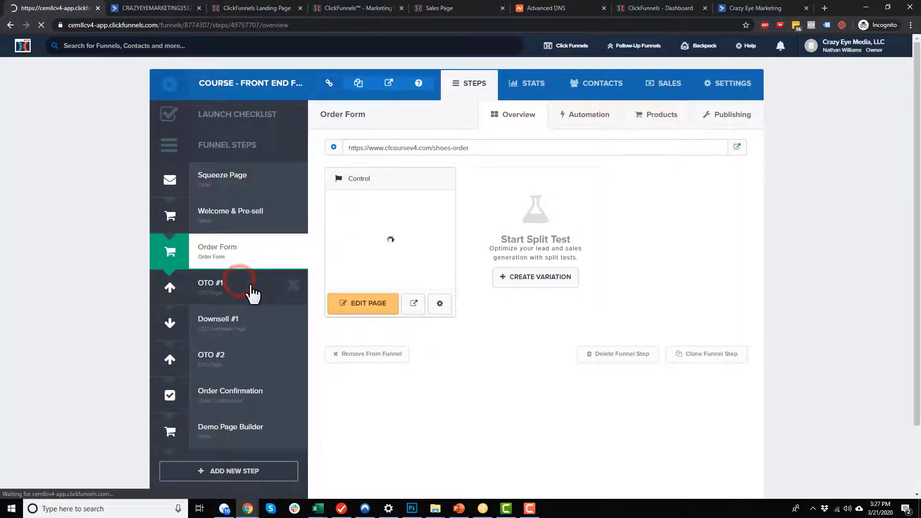
pyautogui.click(662, 118)
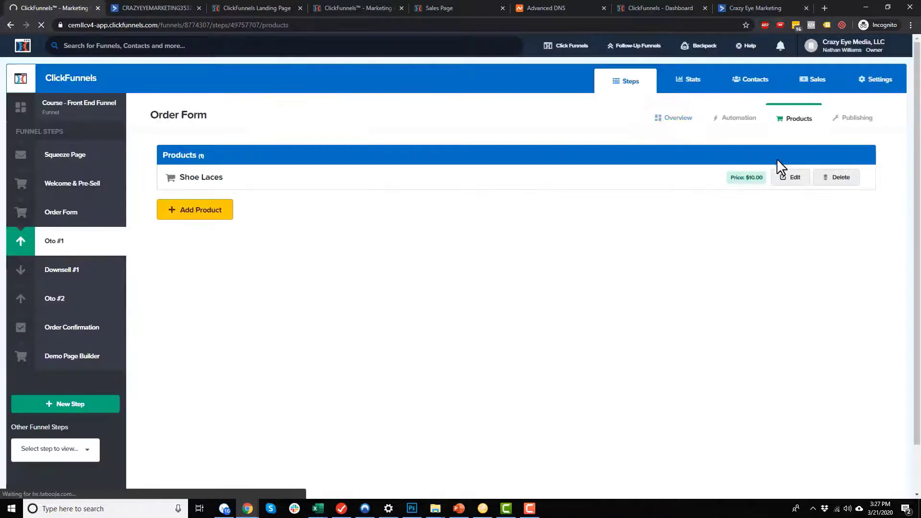
pyautogui.moveTo(238, 178); pyautogui.dragTo(185, 179)
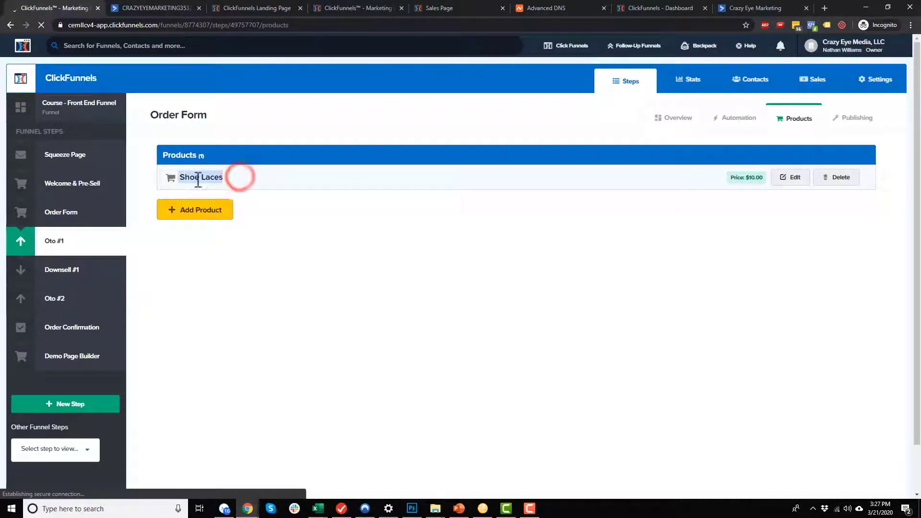
pyautogui.click(790, 178)
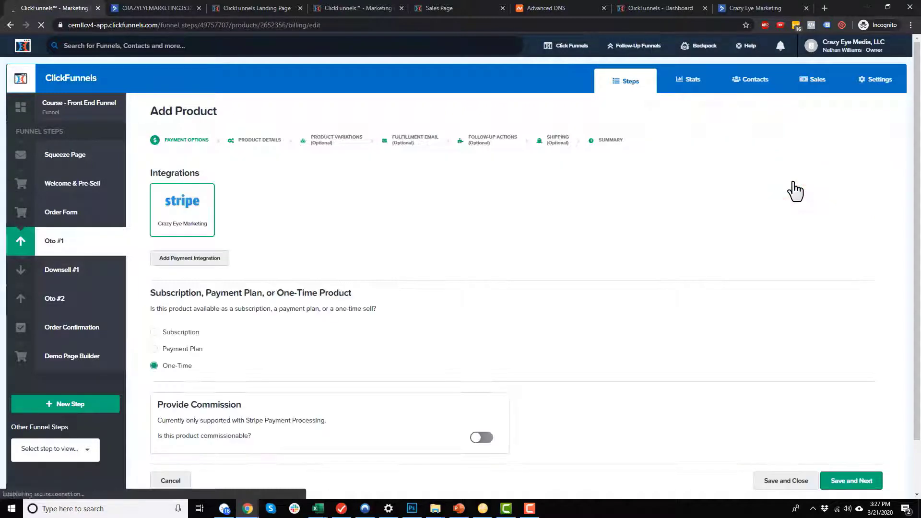
# Add a CEM AC follow-up putting Shoe Laces buyers on Crazy Eye Marketing tagged PURCHASE: Shoe Laces.
pyautogui.click(492, 140)
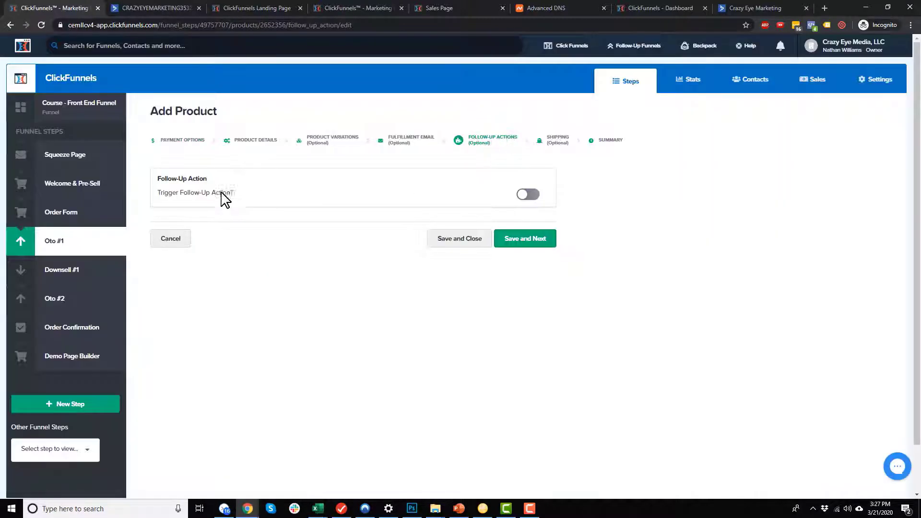
pyautogui.click(528, 195)
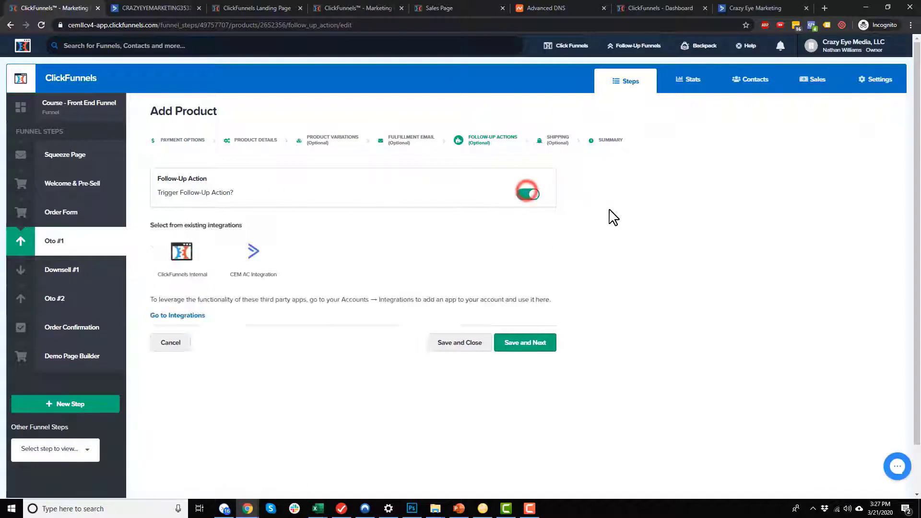
pyautogui.click(243, 262)
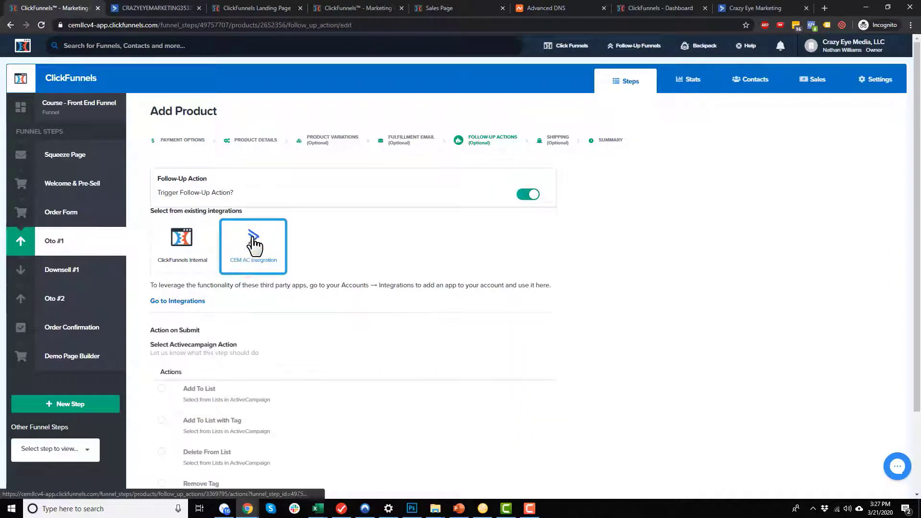
pyautogui.scroll(-2, 275, 252)
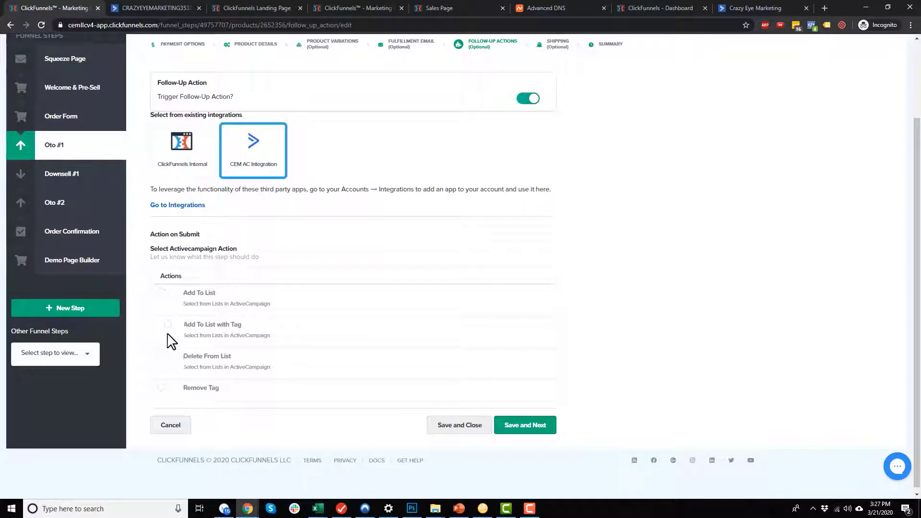
pyautogui.click(162, 326)
pyautogui.scroll(-2, 268, 312)
pyautogui.click(282, 278)
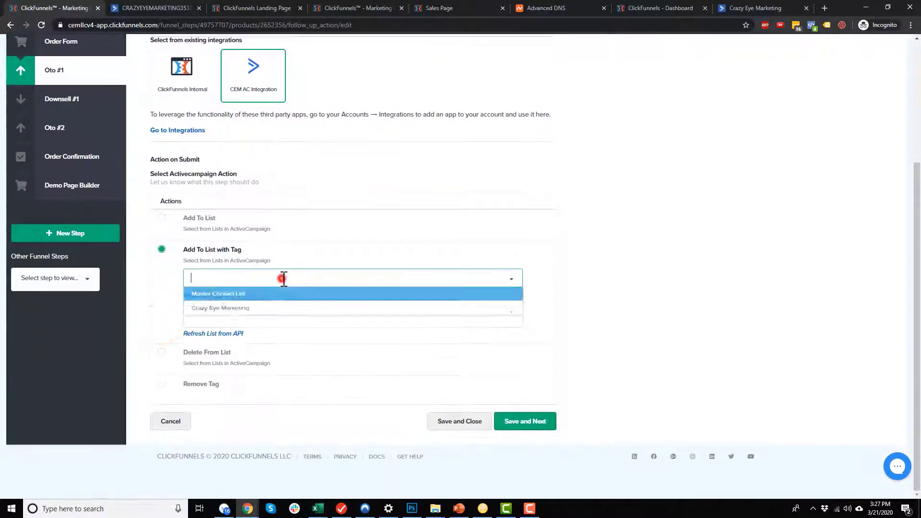
pyautogui.click(259, 320)
pyautogui.click(280, 312)
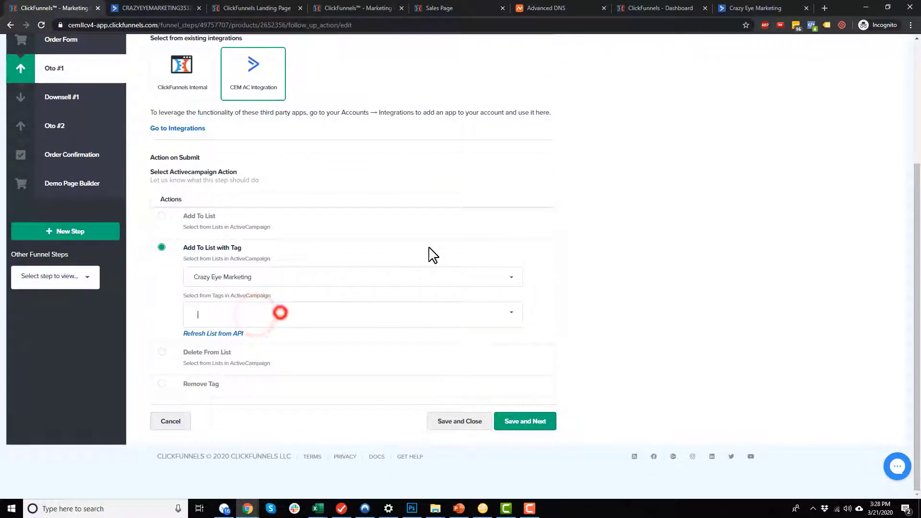
pyautogui.write('PURCHASE: Shoe Laces')
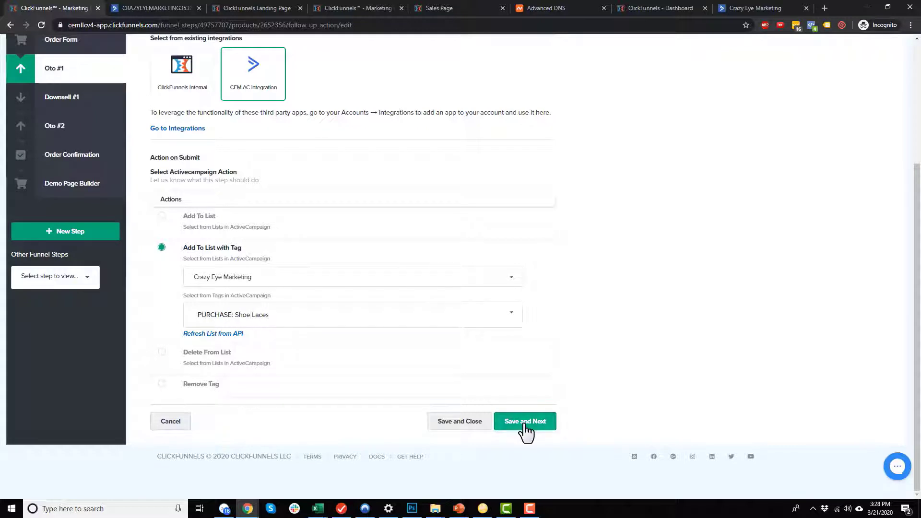
pyautogui.click(461, 422)
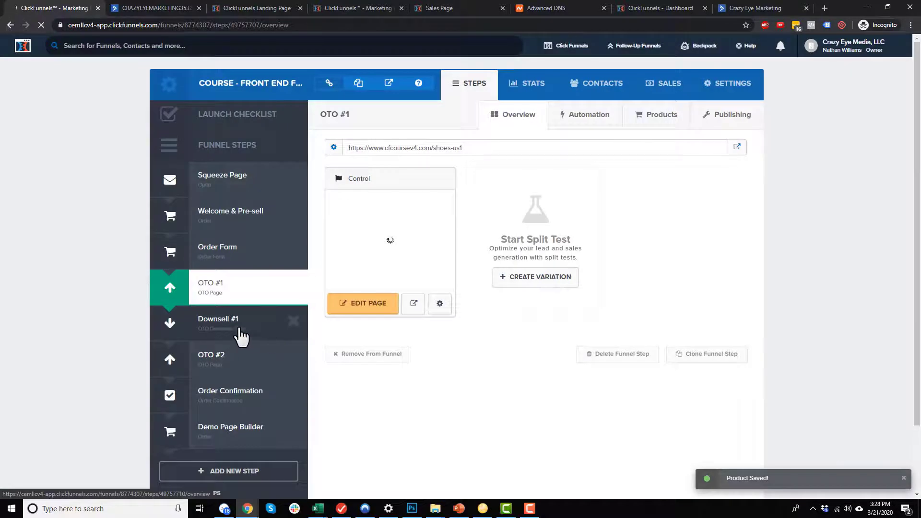
# Open Downsell #1's Shoes Laces product at its follow-up action settings.
pyautogui.click(240, 333)
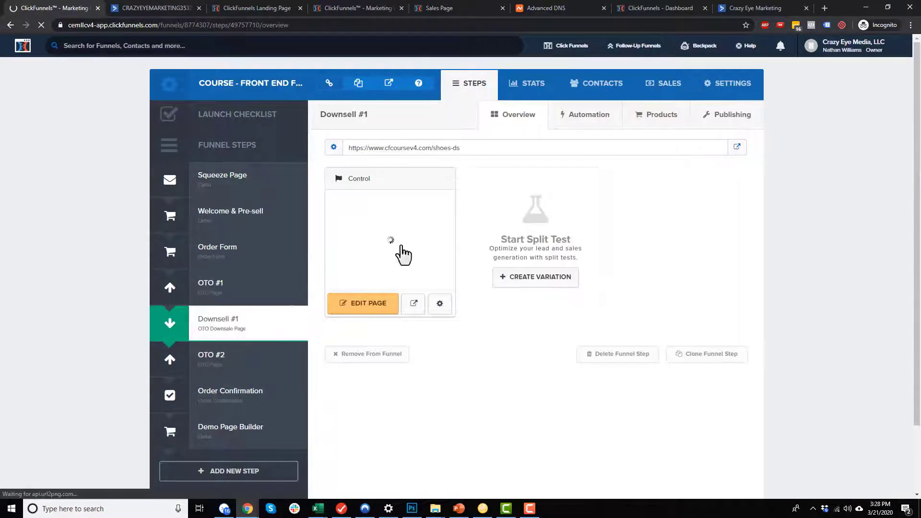
pyautogui.click(643, 123)
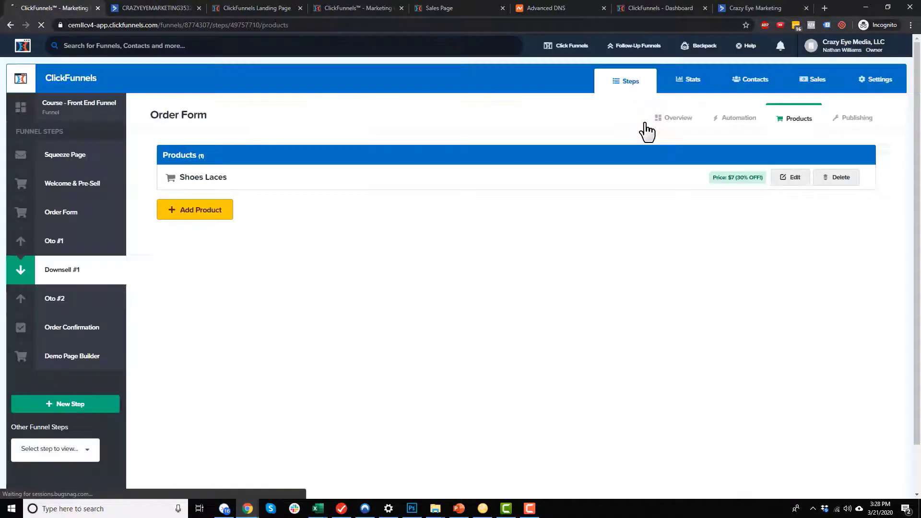
pyautogui.click(790, 178)
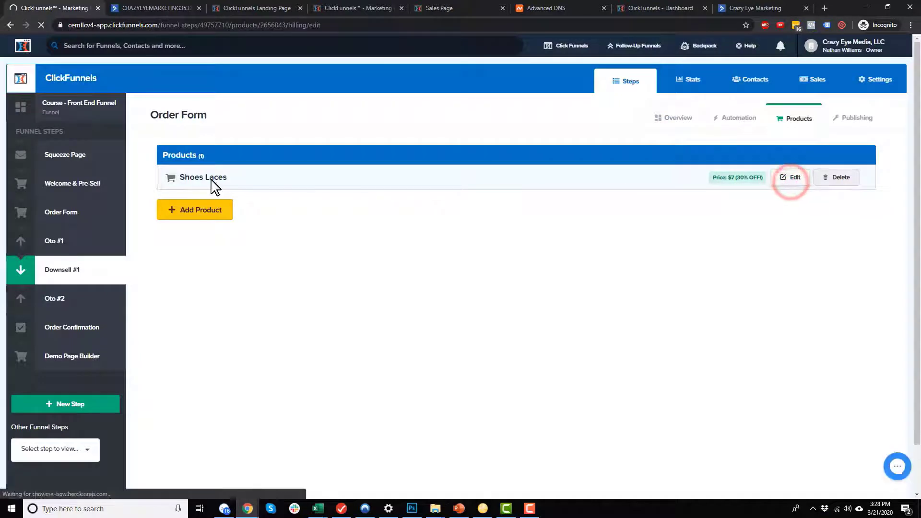
pyautogui.scroll(-2, 276, 222)
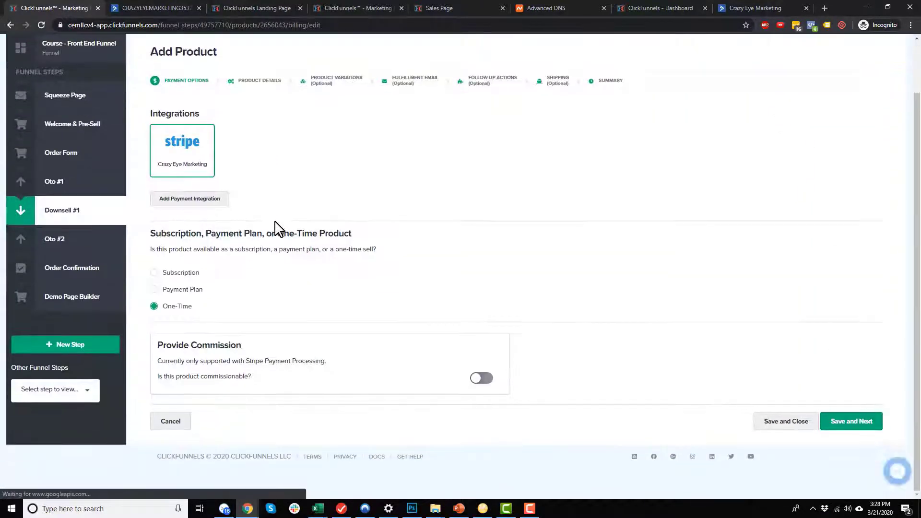
pyautogui.click(486, 83)
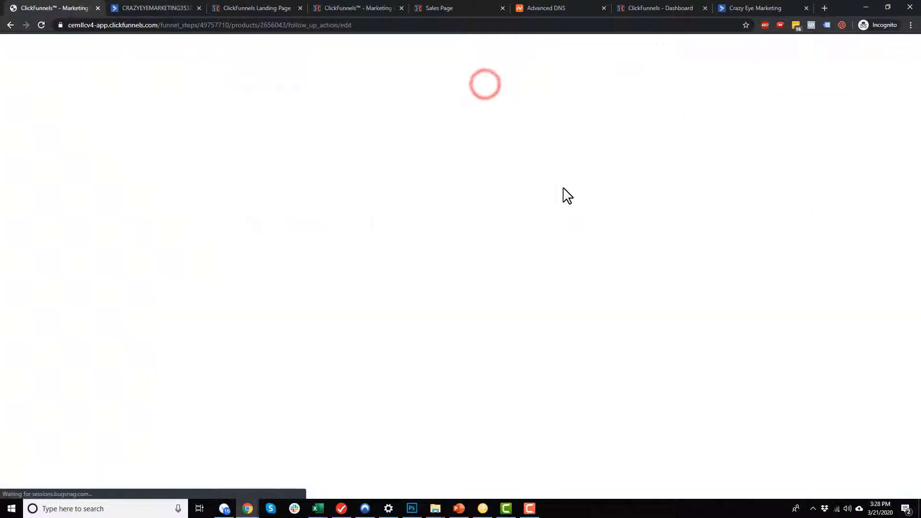
# Save a CEM AC follow-up adding buyers to Crazy Eye Marketing tagged PURCHASE: Shoes Laces, then open OTO #2.
pyautogui.click(528, 194)
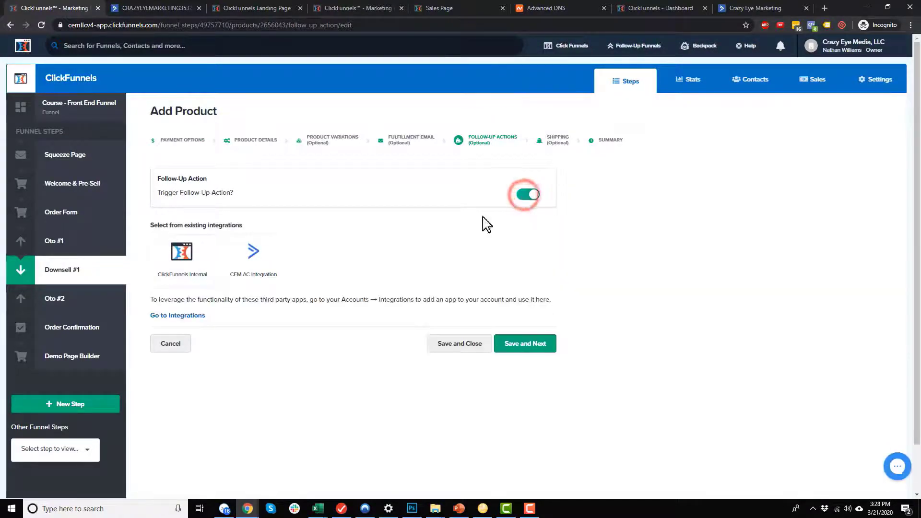
pyautogui.click(251, 253)
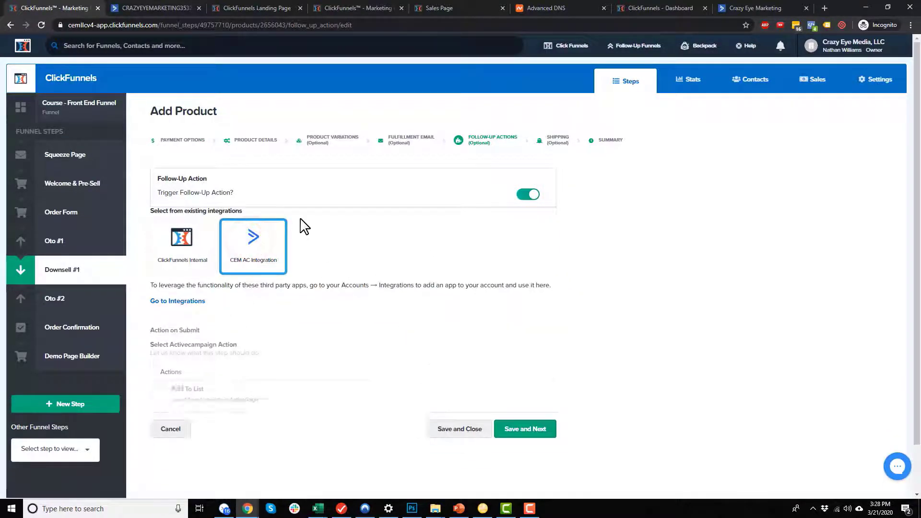
pyautogui.scroll(-2, 269, 348)
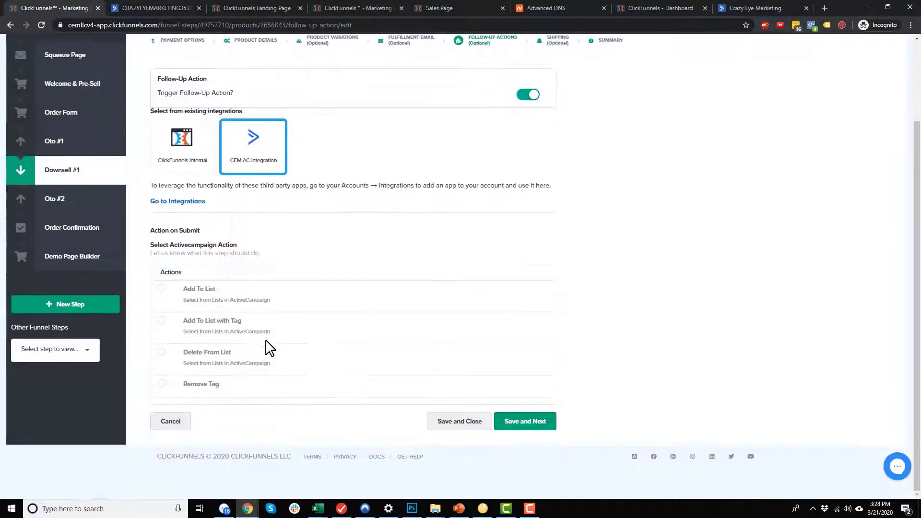
pyautogui.click(162, 321)
pyautogui.scroll(-1, 266, 325)
pyautogui.click(269, 301)
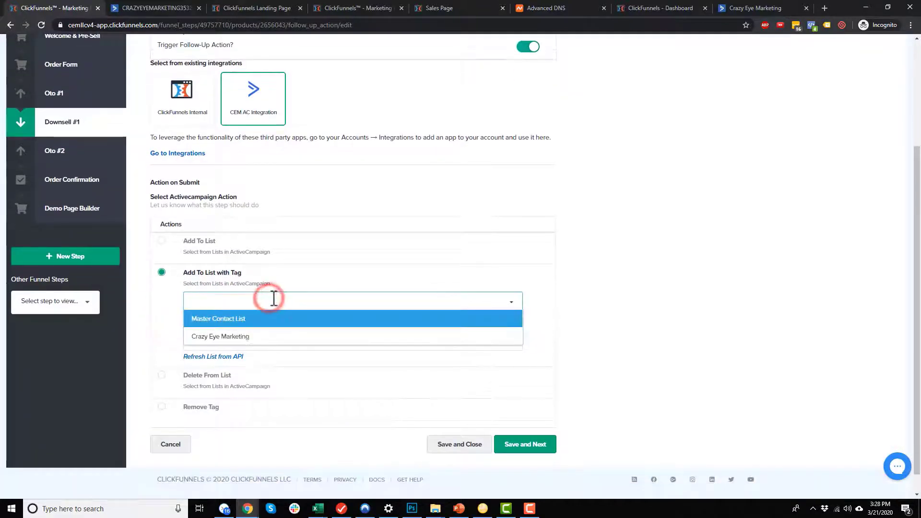
pyautogui.click(249, 338)
pyautogui.click(273, 335)
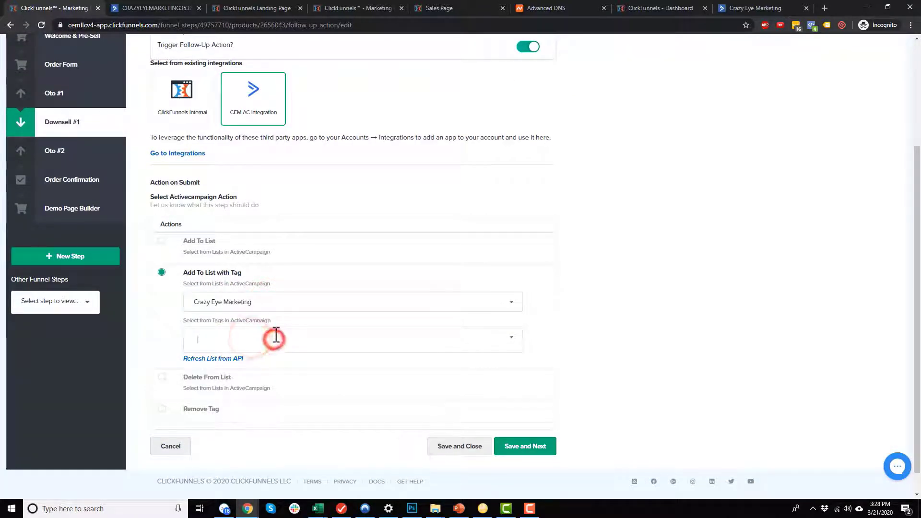
pyautogui.write('puRCHASE: Shoes Laces')
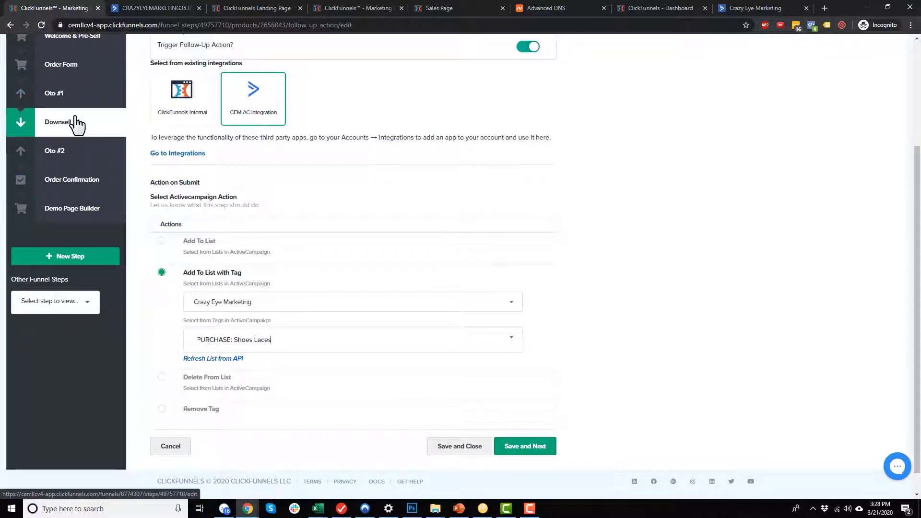
pyautogui.click(470, 448)
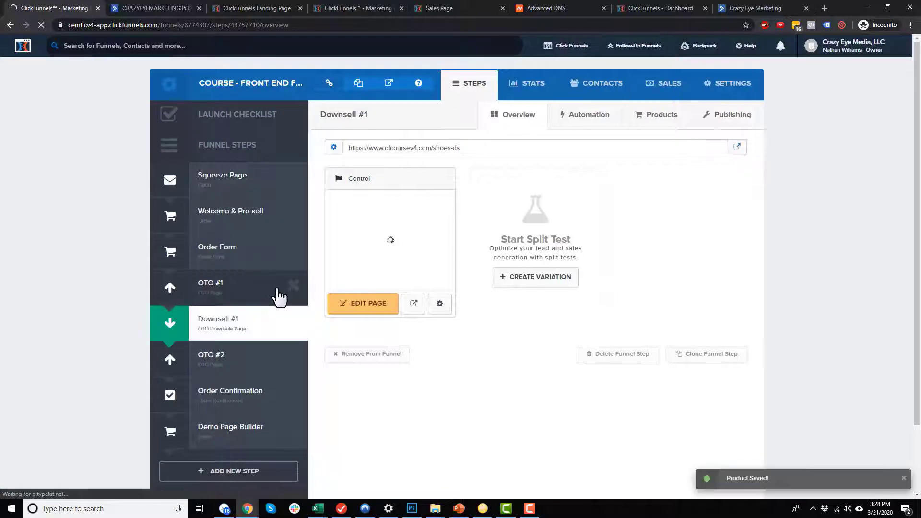
pyautogui.click(238, 365)
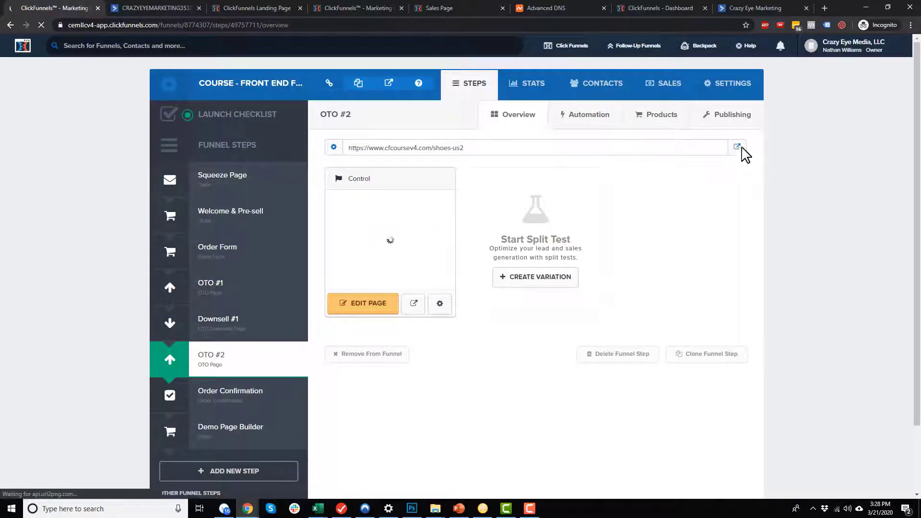
# Edit OTO #2's Shoe Cleaner product and enable a follow-up action after purchase.
pyautogui.click(659, 109)
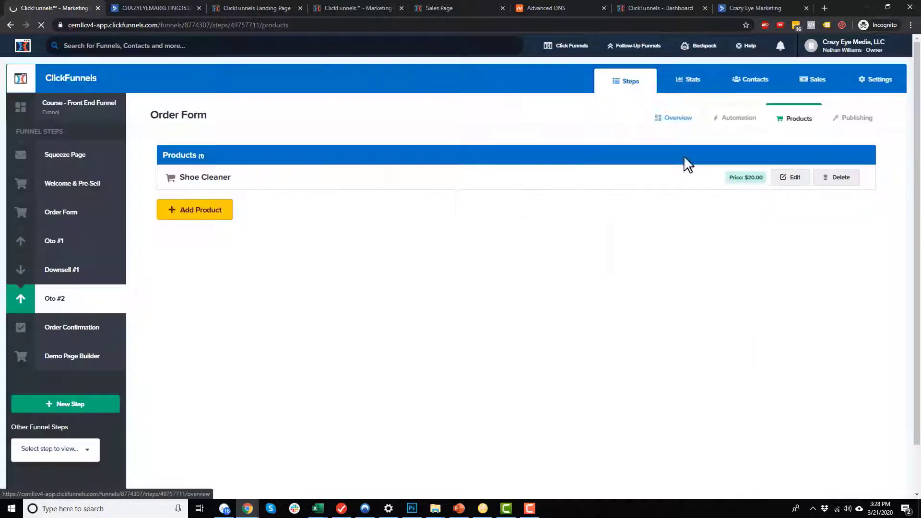
pyautogui.click(797, 178)
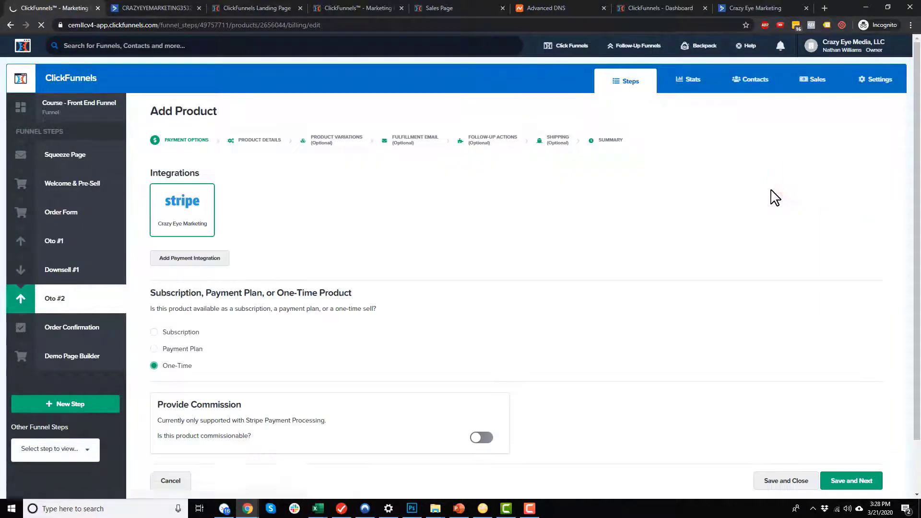
pyautogui.click(490, 142)
pyautogui.click(526, 195)
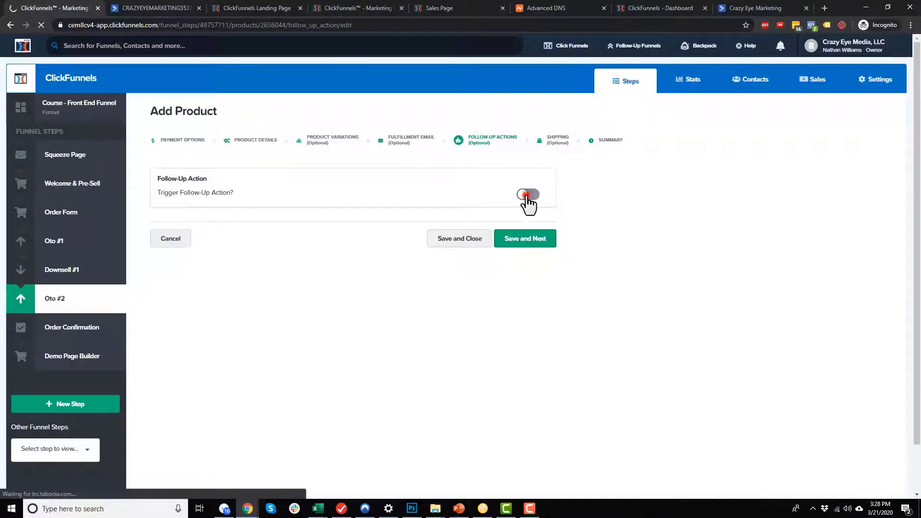
# Set the follow-up to CEM AC Integration, add to Crazy Eye Marketing tagged PURCHASE: Shoe Cleaner, and save.
pyautogui.click(264, 261)
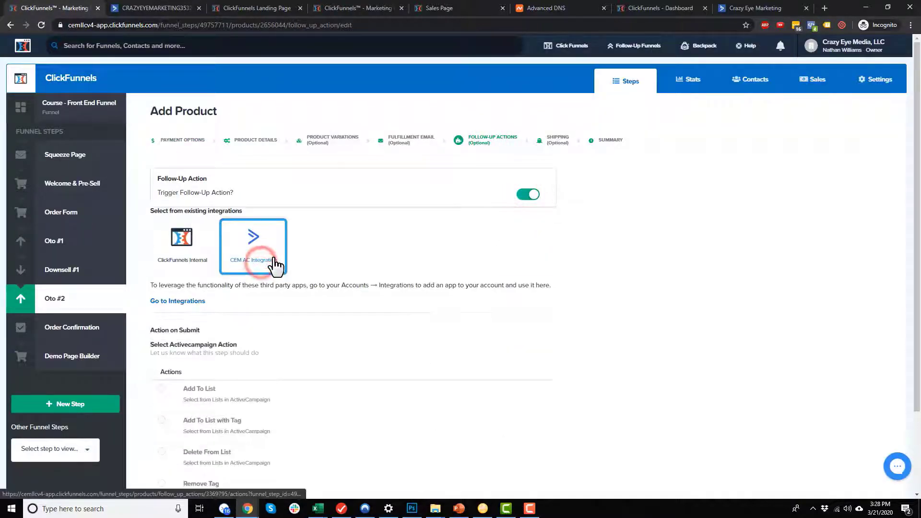
pyautogui.scroll(-2, 277, 279)
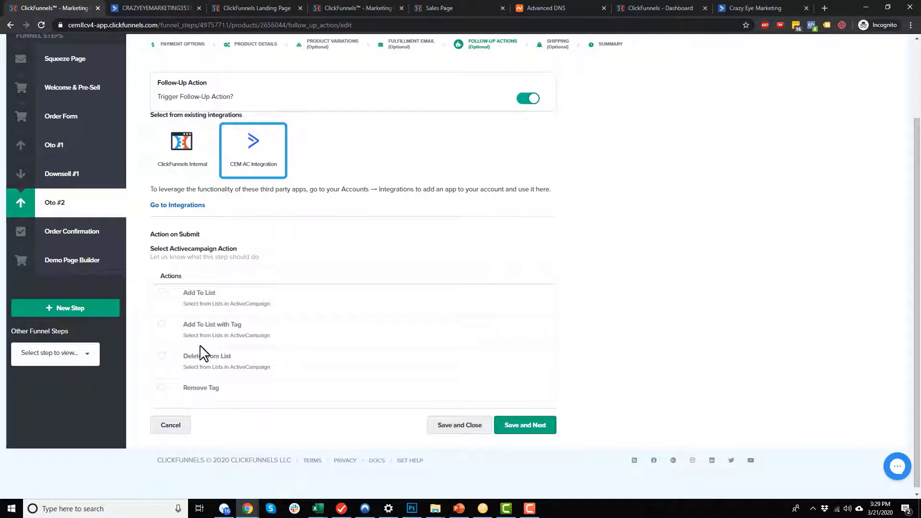
pyautogui.click(161, 325)
pyautogui.scroll(-2, 281, 302)
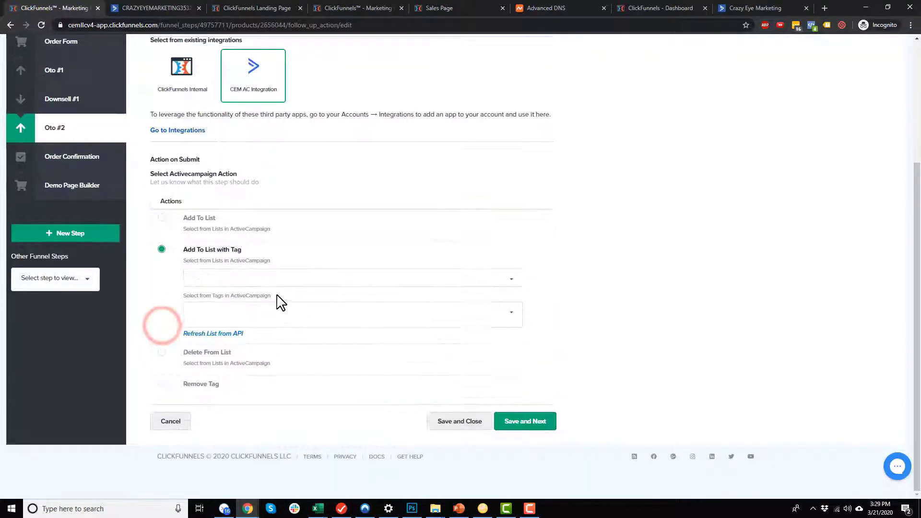
pyautogui.click(280, 276)
pyautogui.click(254, 315)
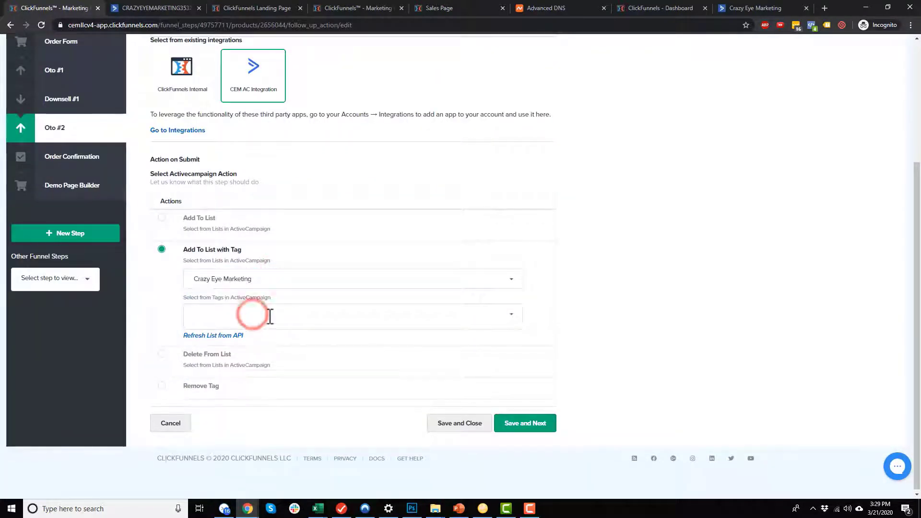
pyautogui.write('PURCHASE: Shoe Cleaner')
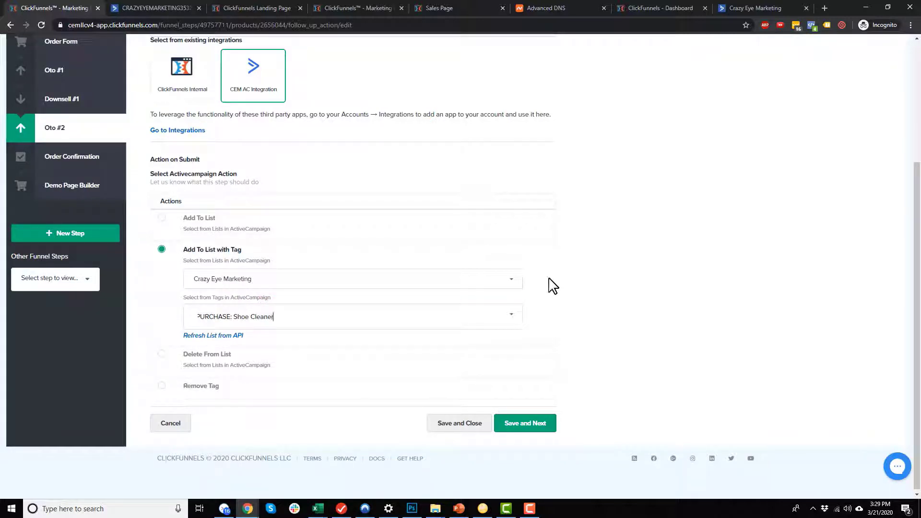
pyautogui.press('Tab')
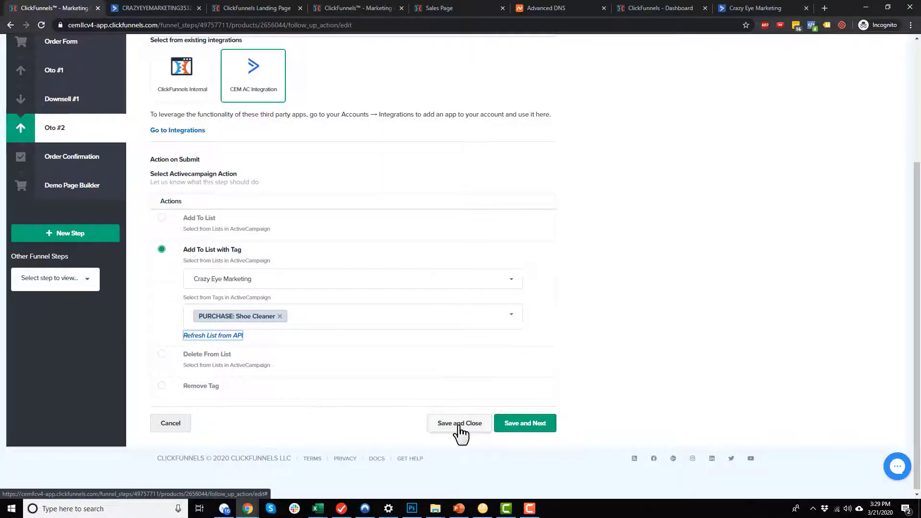
pyautogui.click(456, 428)
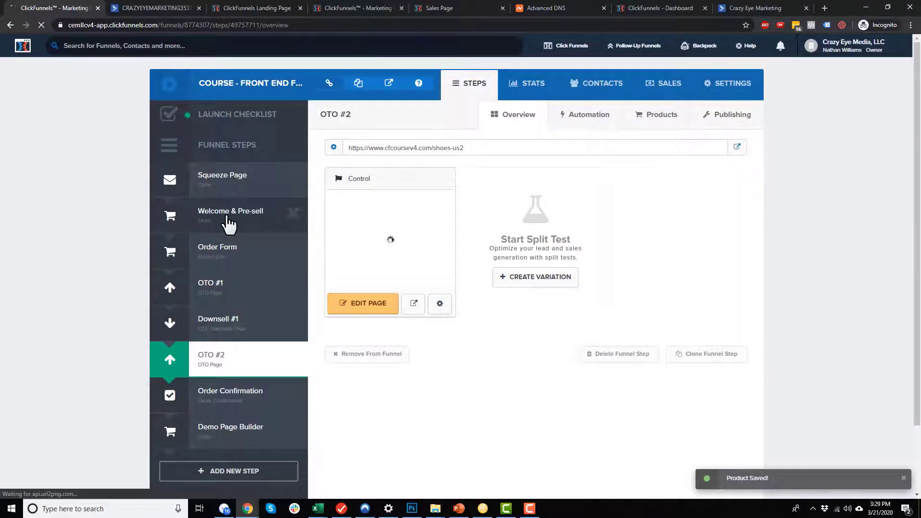
# Switch Stripe test mode on in the funnel's settings.
pyautogui.click(723, 95)
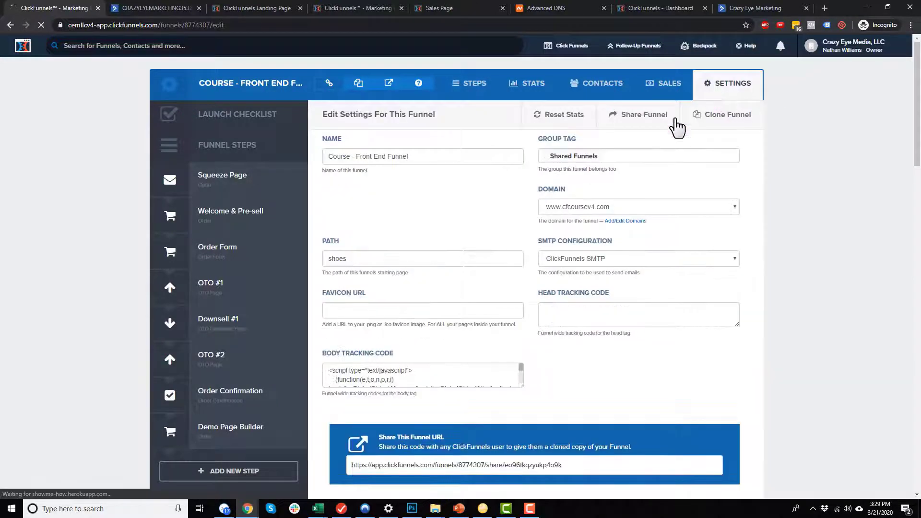
pyautogui.scroll(-7, 525, 301)
pyautogui.scroll(-2, 524, 301)
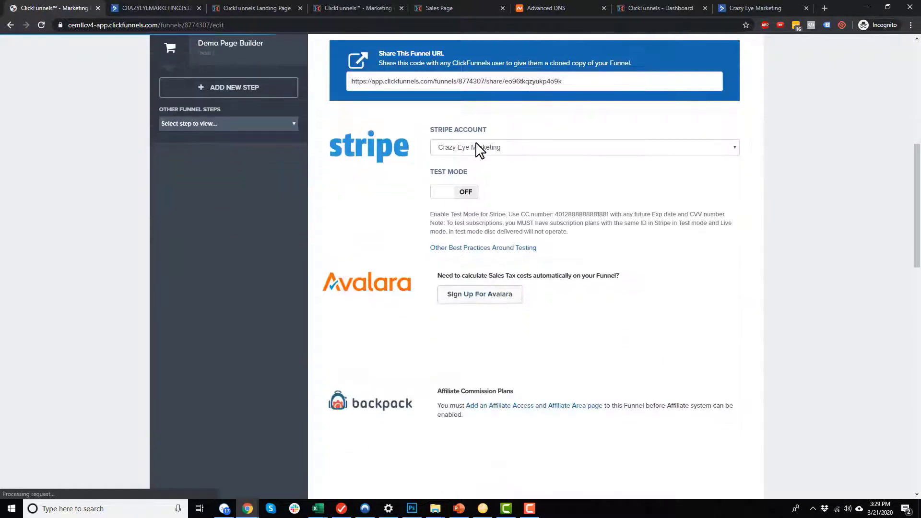
pyautogui.click(441, 192)
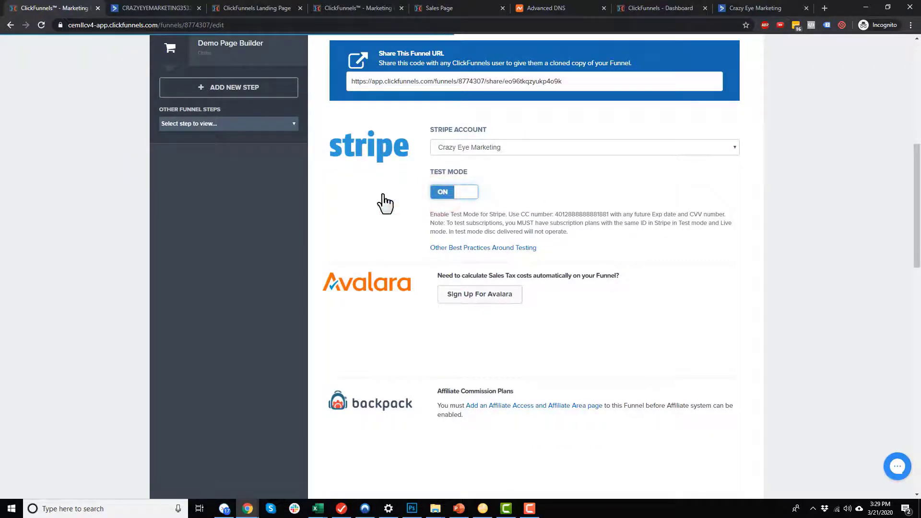
# Save the updated funnel settings and copy the funnel URL.
pyautogui.scroll(-10, 329, 206)
pyautogui.scroll(-8, 533, 311)
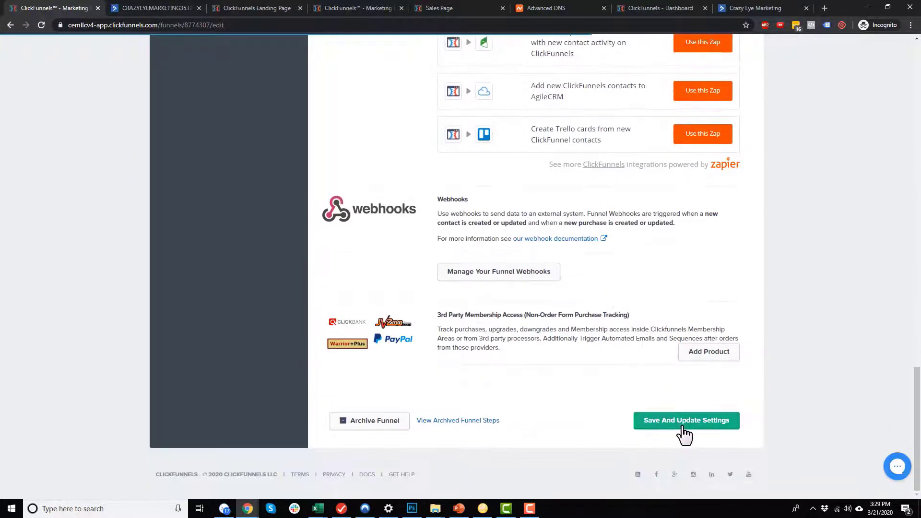
pyautogui.click(682, 420)
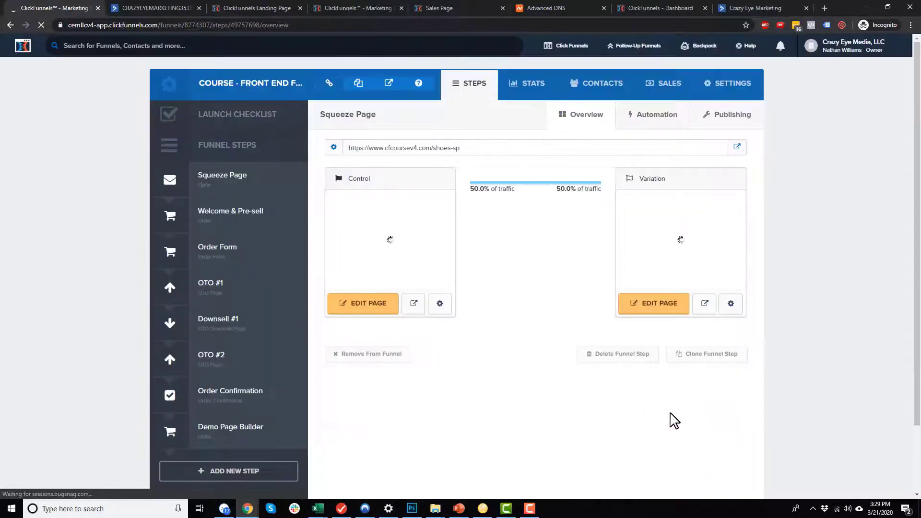
pyautogui.click(358, 87)
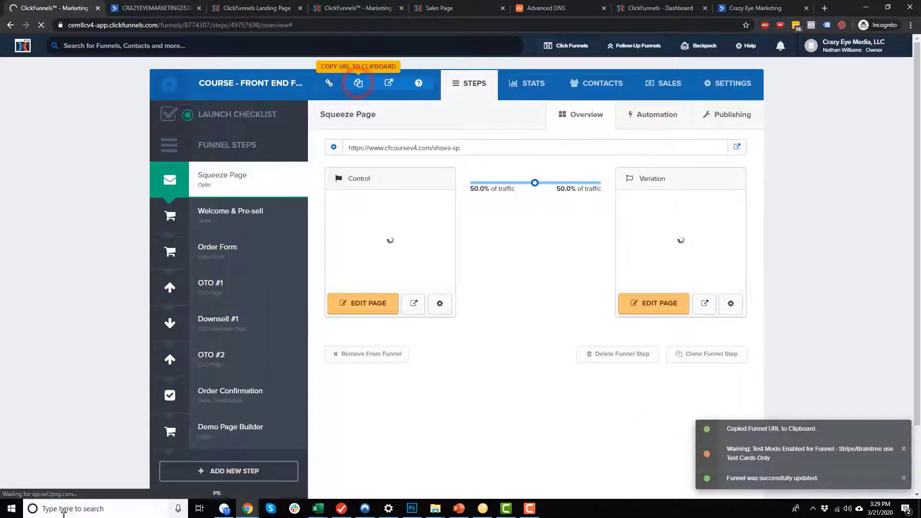
pyautogui.click(72, 507)
# Load the copied funnel URL in a new Microsoft Edge private window.
pyautogui.write('edge')
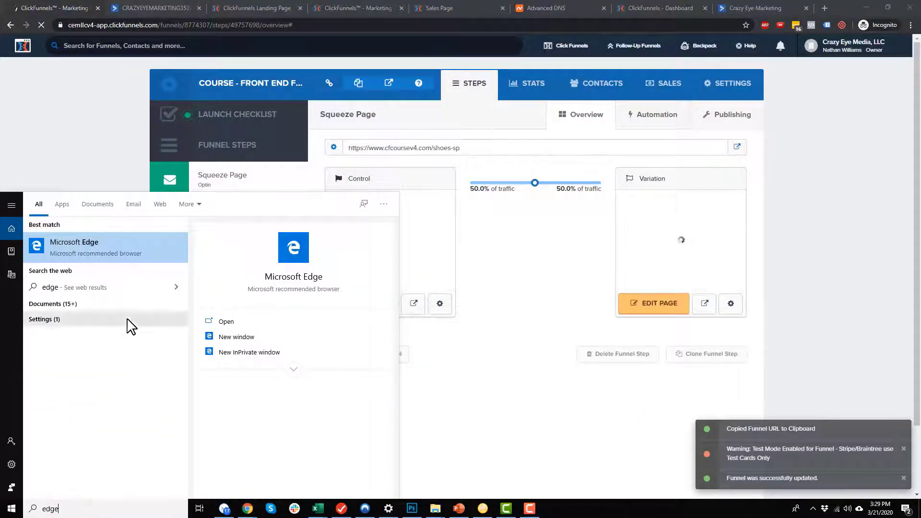
pyautogui.click(117, 248)
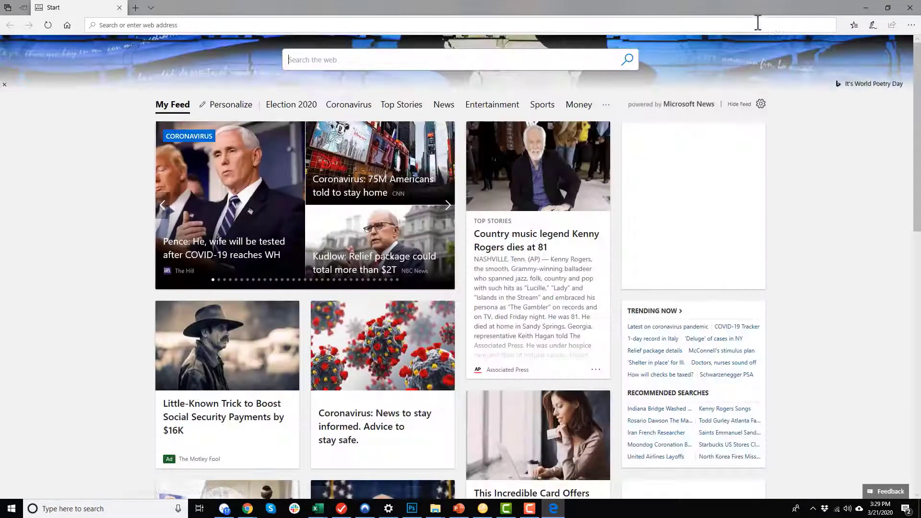
pyautogui.click(911, 25)
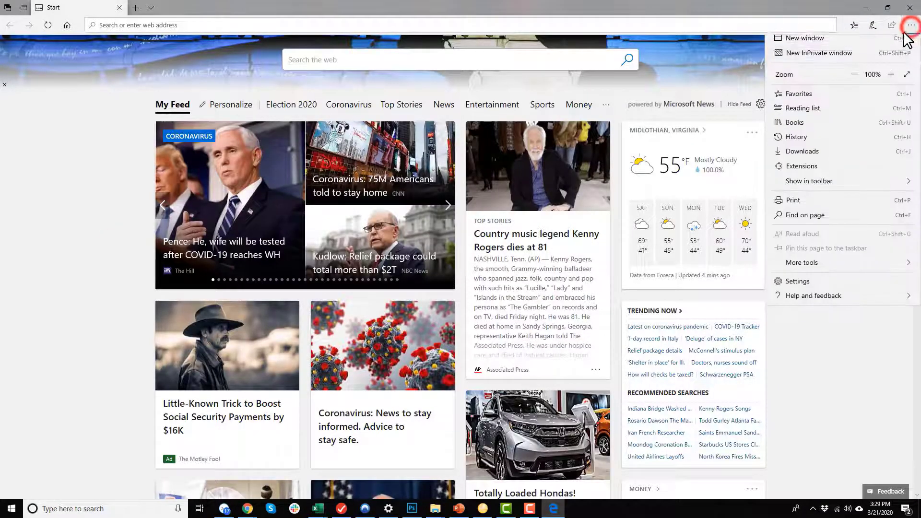
pyautogui.click(817, 61)
pyautogui.click(428, 24)
pyautogui.hotkey('ctrl', 'v')
pyautogui.press('Return')
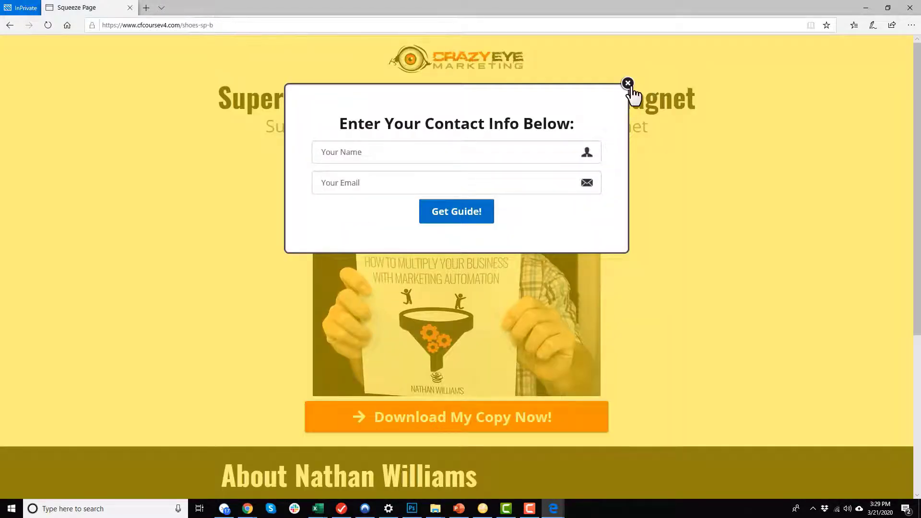
# Close the popup and submit the guide opt-in form with a test name and e-mail.
pyautogui.click(627, 84)
pyautogui.scroll(-3, 528, 370)
pyautogui.scroll(3, 443, 354)
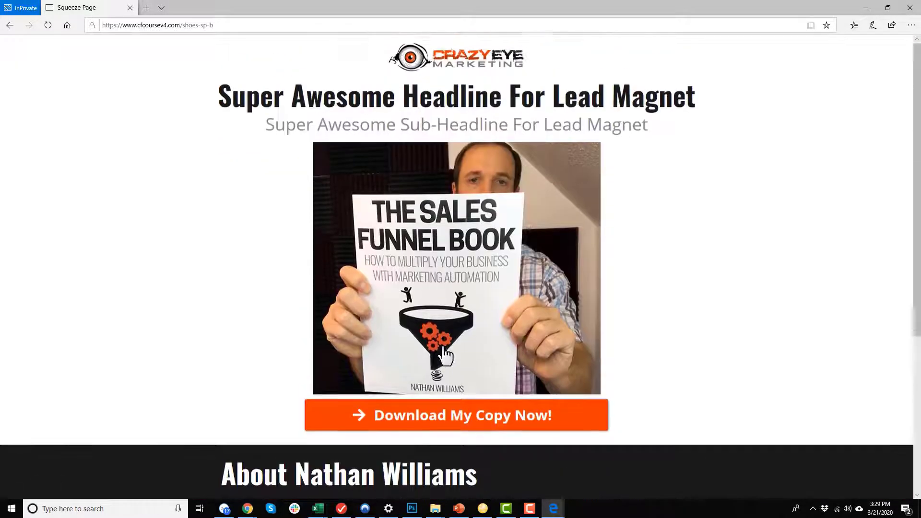
pyautogui.click(448, 416)
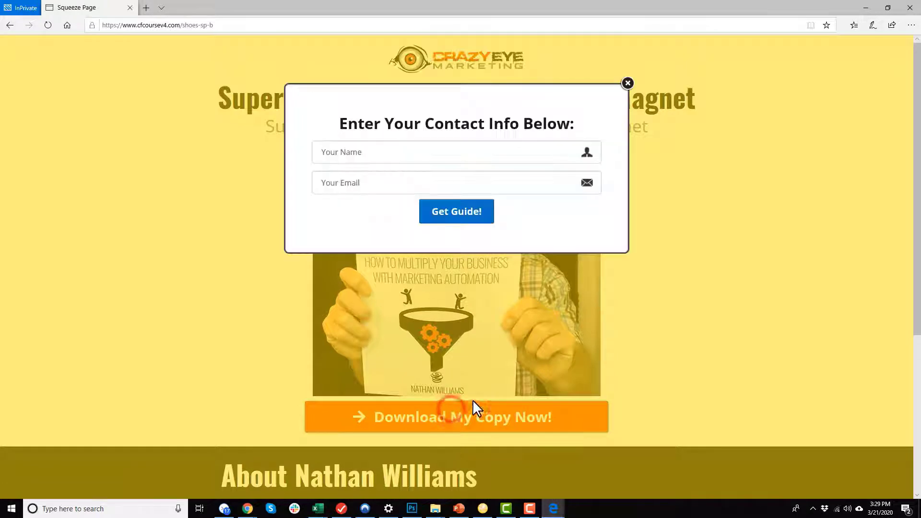
pyautogui.click(442, 152)
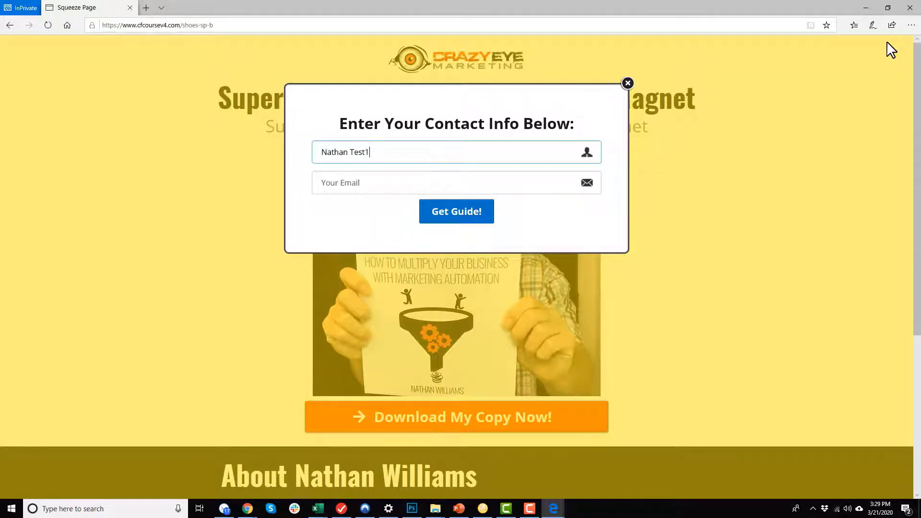
pyautogui.press('Tab')
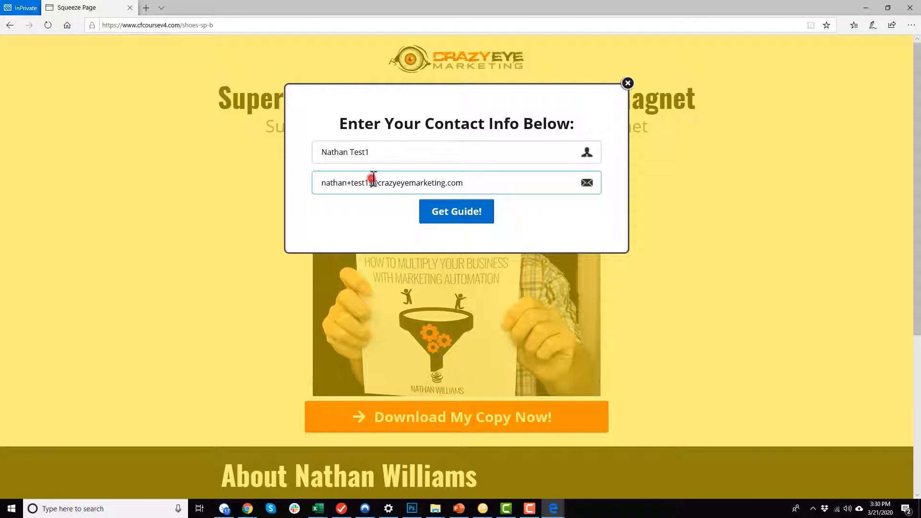
pyautogui.click(471, 214)
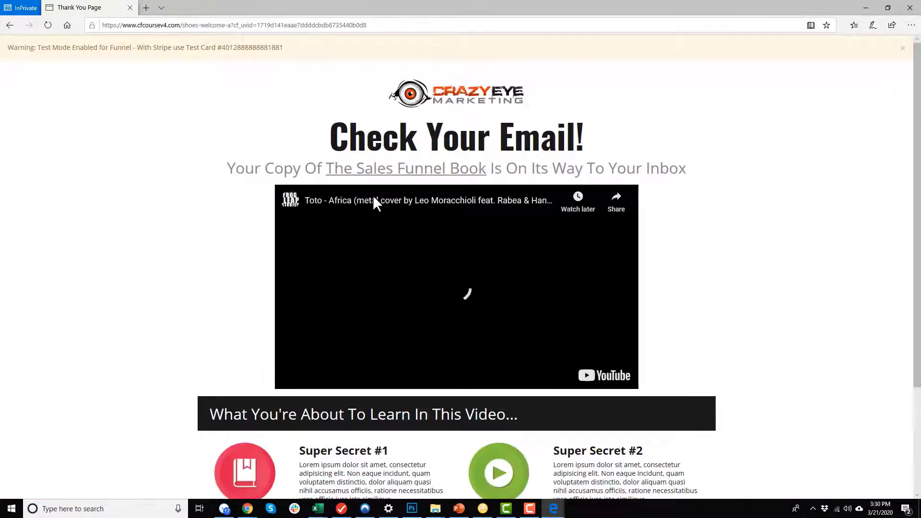
# Refresh the ActiveCampaign dashboard and open the new test contact from Contacts.
pyautogui.moveTo(247, 513)
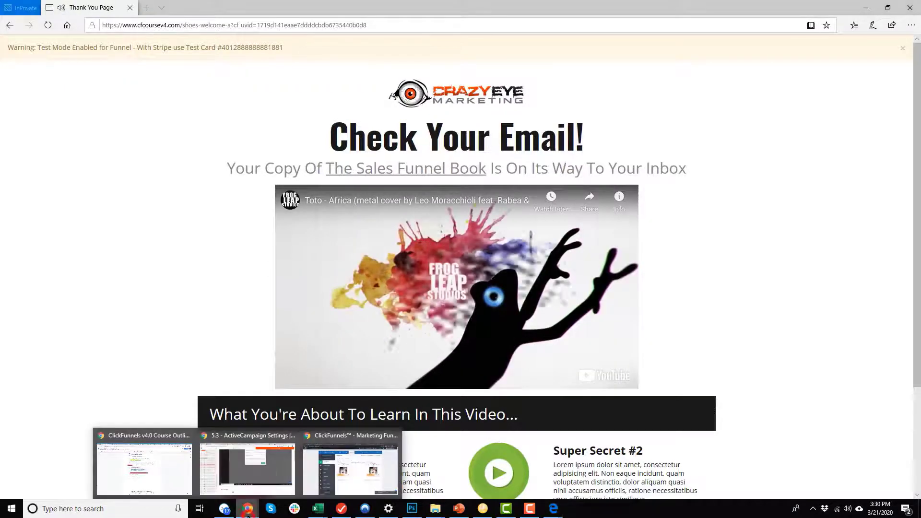
pyautogui.click(480, 259)
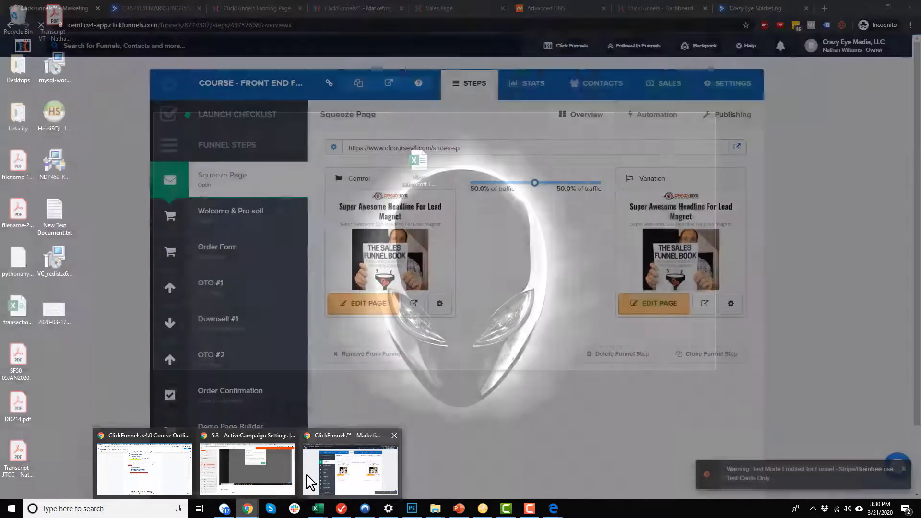
pyautogui.click(309, 476)
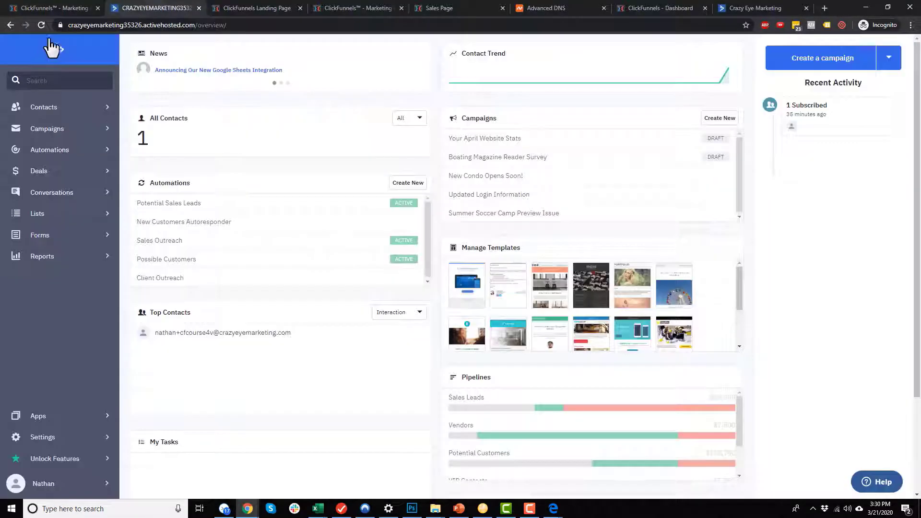
pyautogui.click(41, 25)
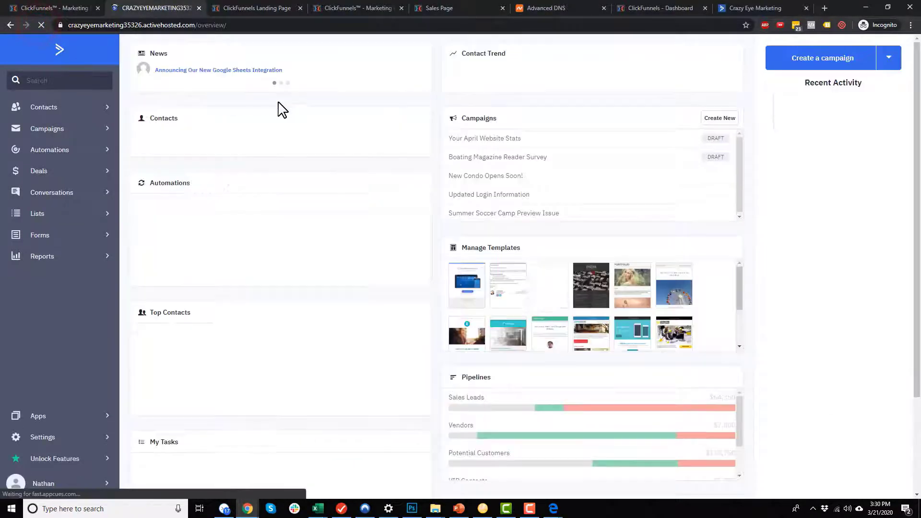
pyautogui.click(56, 107)
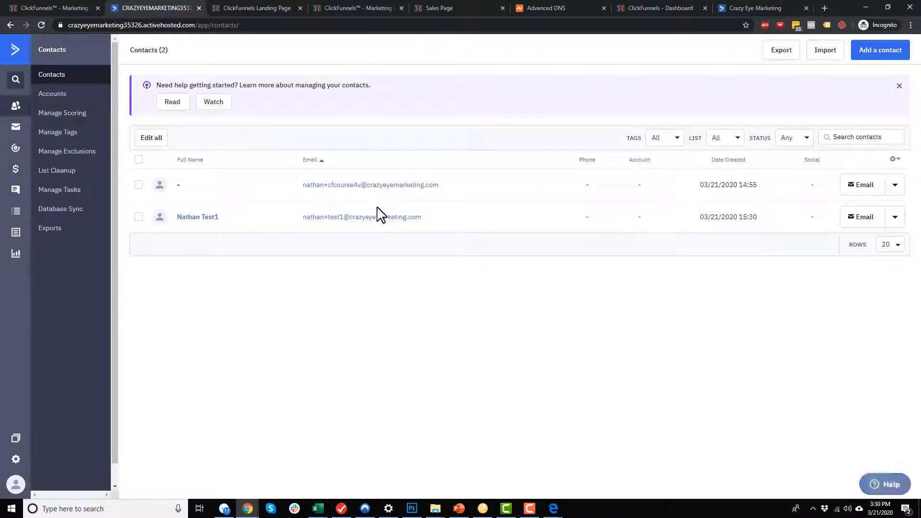
pyautogui.click(203, 218)
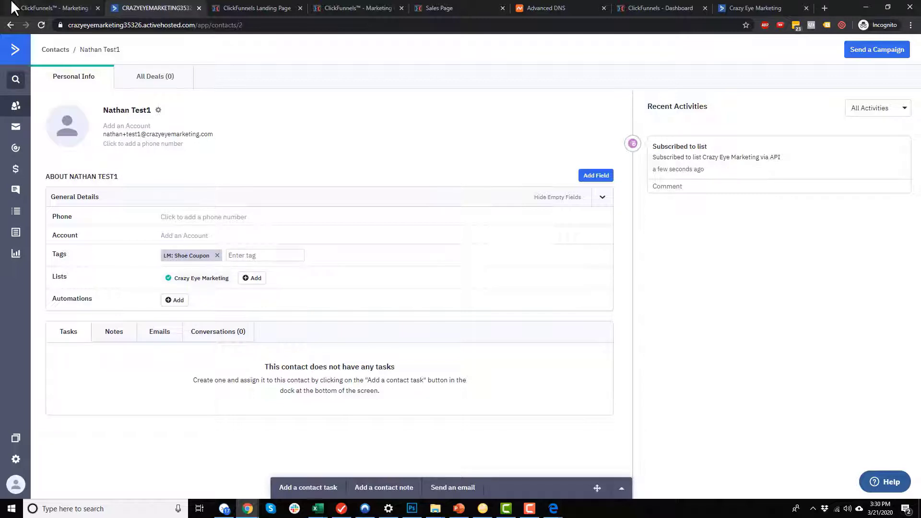
# Go to the complementary course order form and copy the test card number.
pyautogui.moveTo(564, 510)
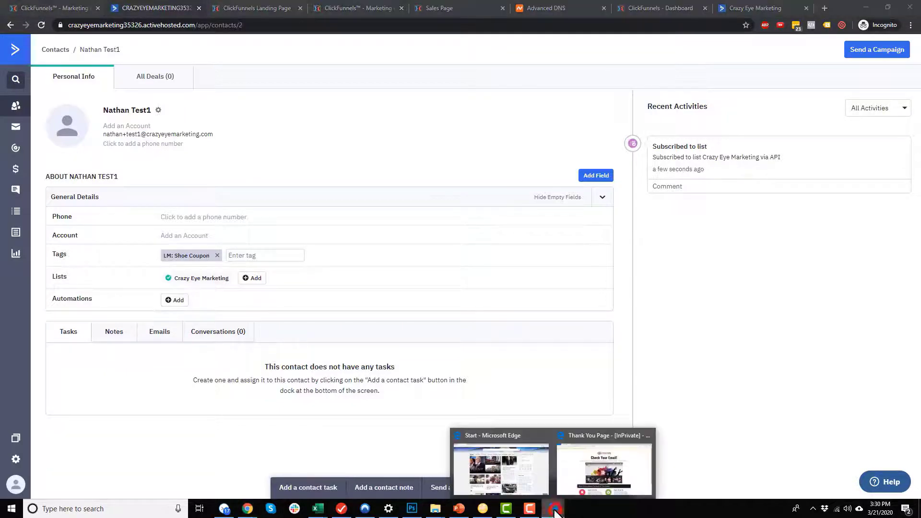
pyautogui.click(582, 474)
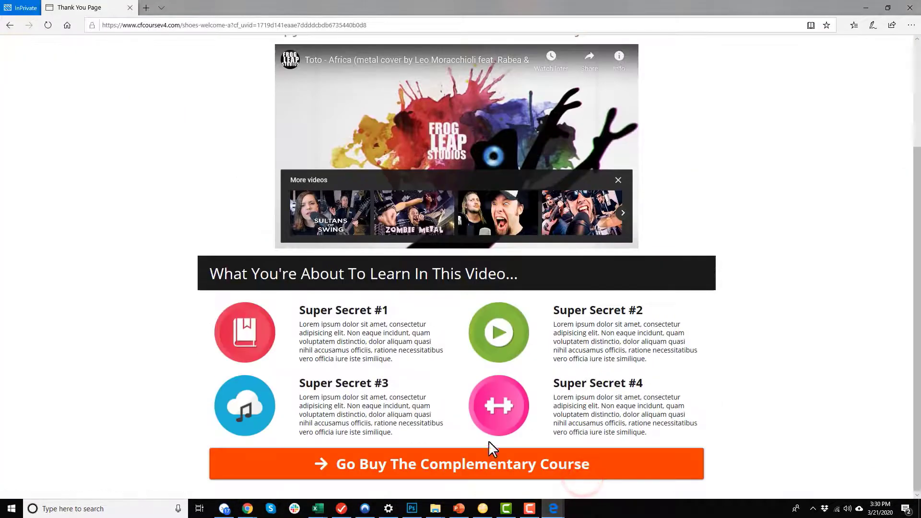
pyautogui.click(451, 468)
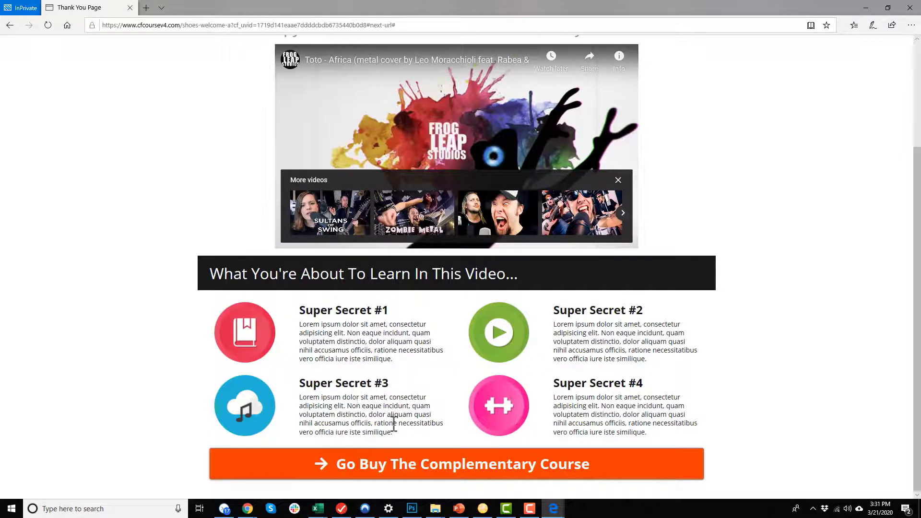
pyautogui.click(425, 464)
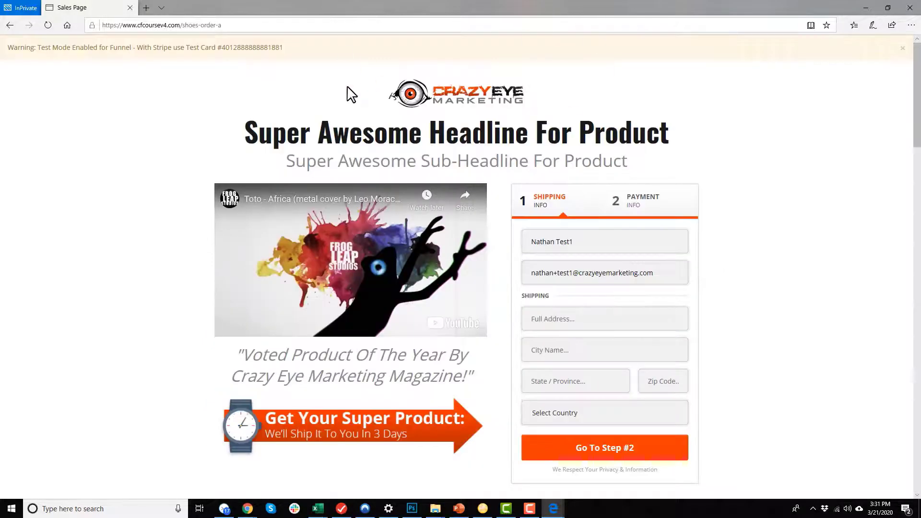
pyautogui.doubleClick(255, 47)
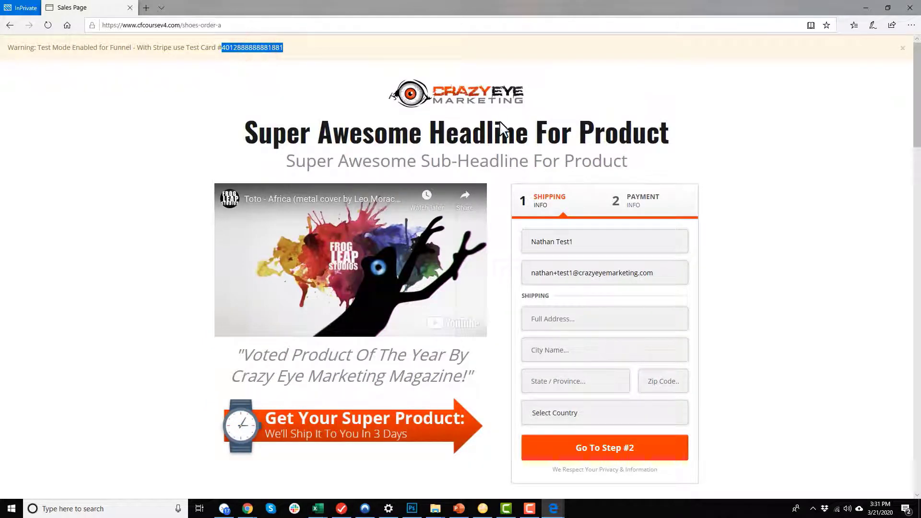
pyautogui.scroll(-1, 589, 182)
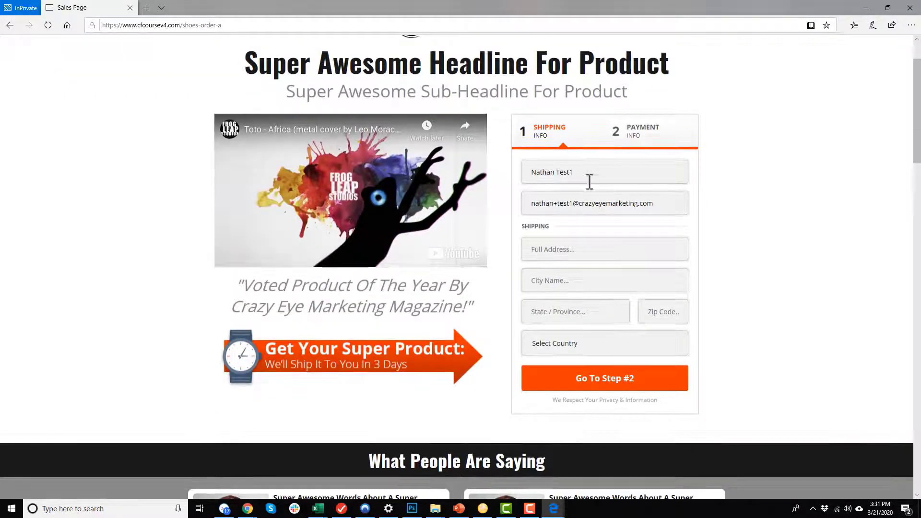
# Fill in the shipping address, city and state, choose United States, and proceed to payment.
pyautogui.click(531, 173)
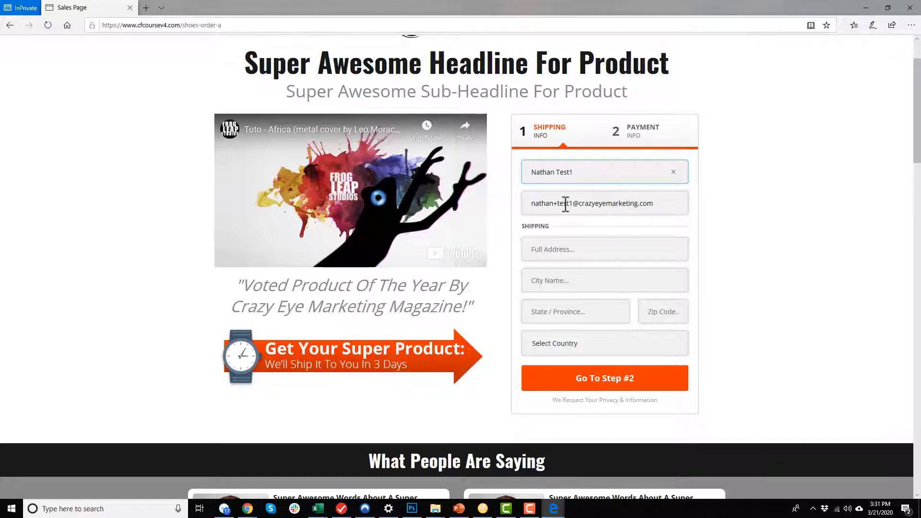
pyautogui.click(585, 249)
pyautogui.write('shipping address')
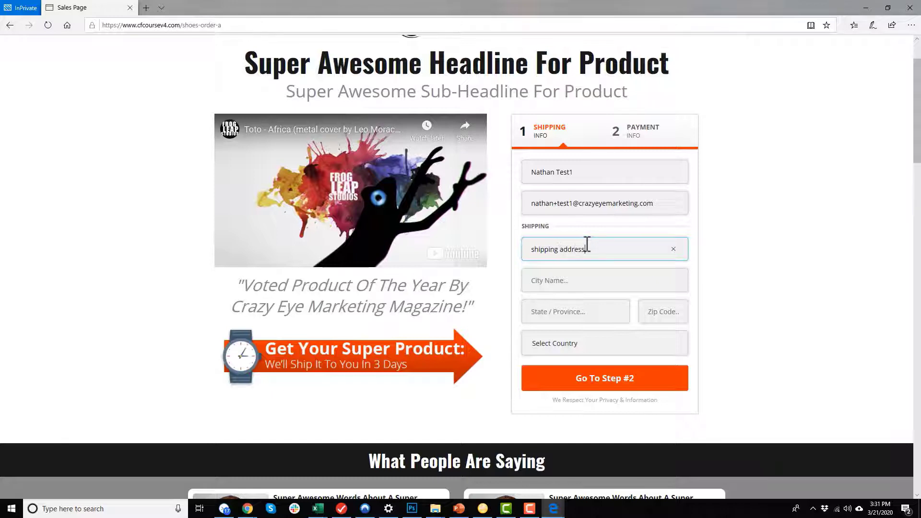
pyautogui.press('Tab')
pyautogui.write('city')
pyautogui.press('Tab')
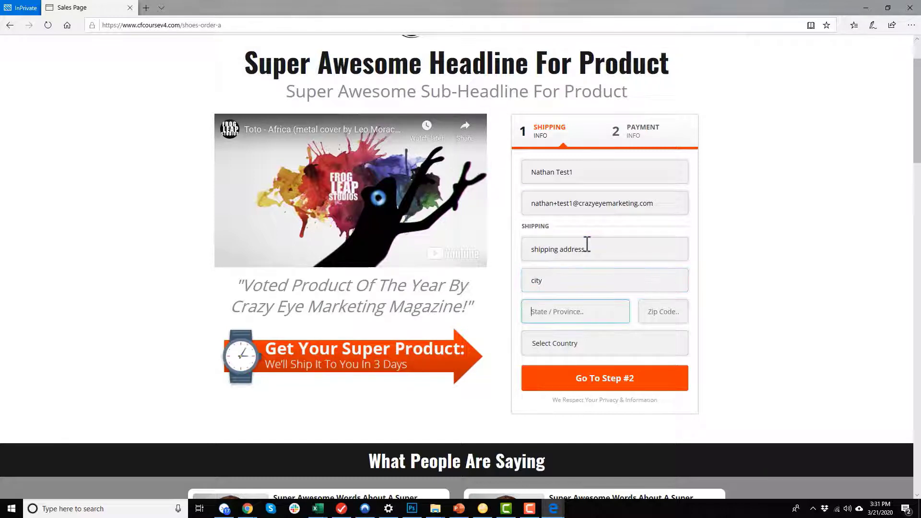
pyautogui.write('state')
pyautogui.press('Tab')
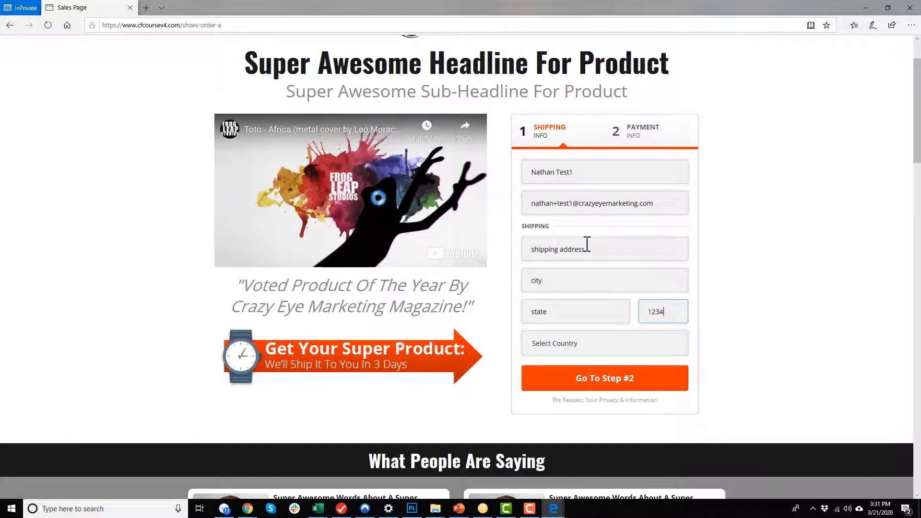
pyautogui.click(642, 342)
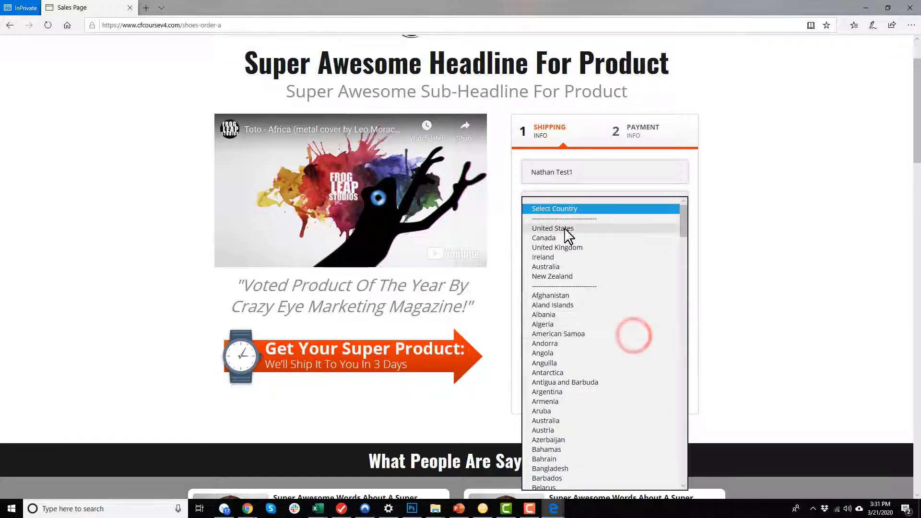
pyautogui.click(567, 233)
pyautogui.click(637, 384)
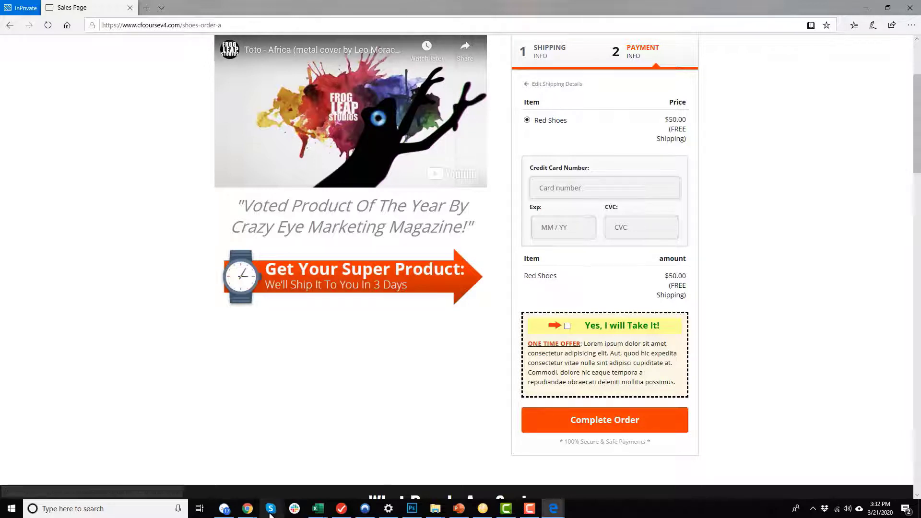
# Bring the ActiveCampaign test contact record back to the front.
pyautogui.moveTo(247, 509)
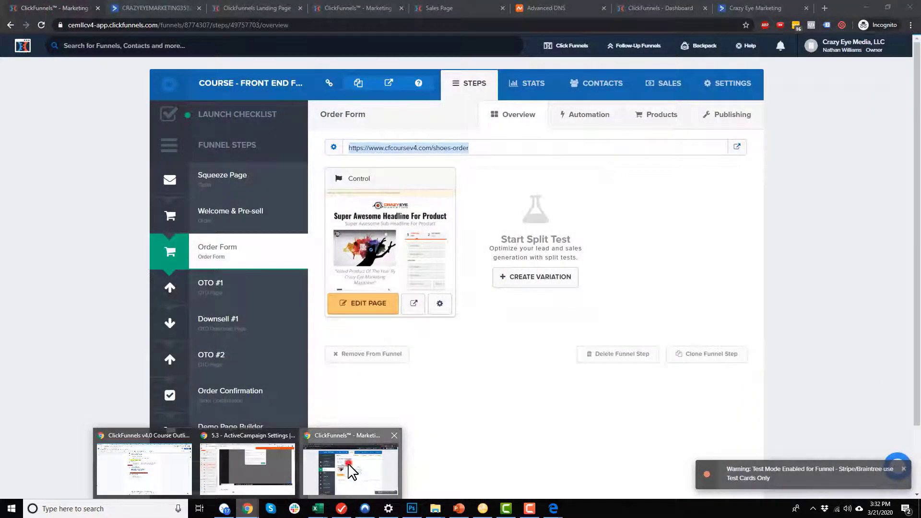
pyautogui.click(348, 466)
pyautogui.click(120, 8)
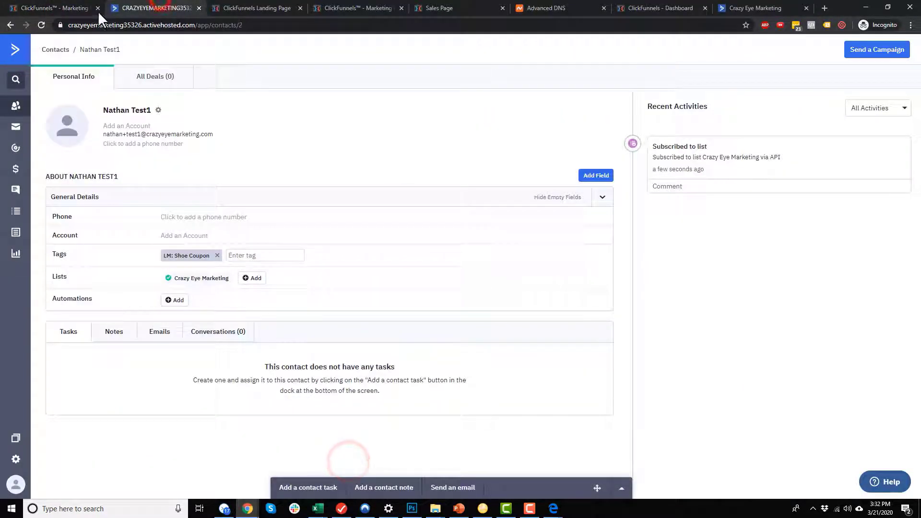
# Reload the contact to see the LEAD: Shoes tag, then return to Edge's checkout page.
pyautogui.click(41, 24)
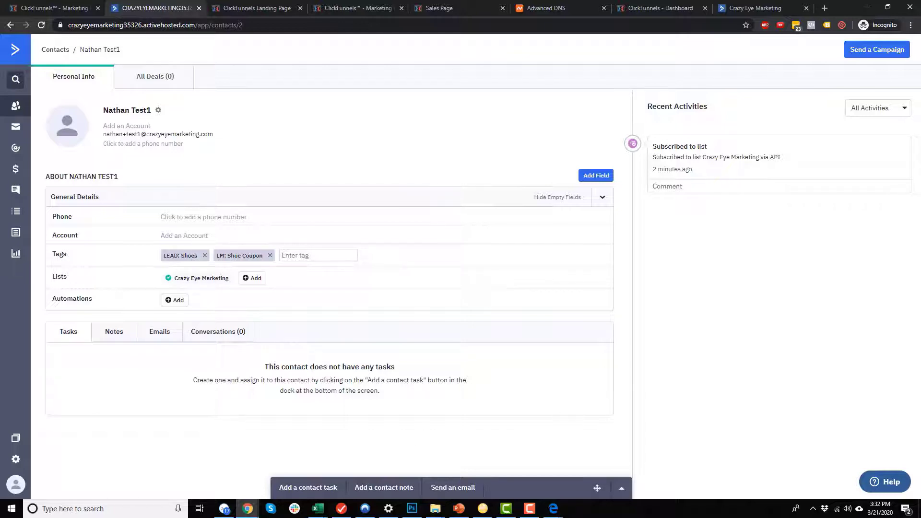
pyautogui.click(553, 508)
pyautogui.click(599, 477)
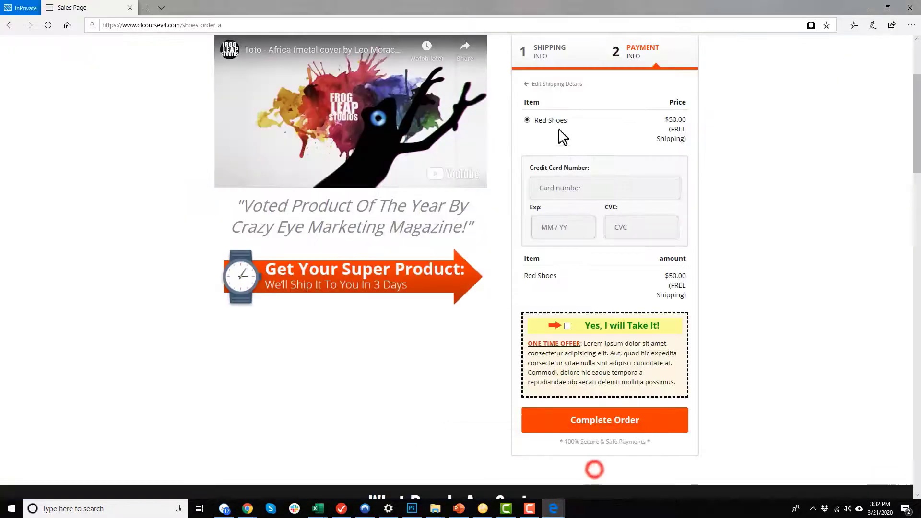
# Pay for the Red Shoes order with the pasted test card, expiry 1023 and CVC 123.
pyautogui.click(576, 189)
pyautogui.hotkey('ctrl', 'v')
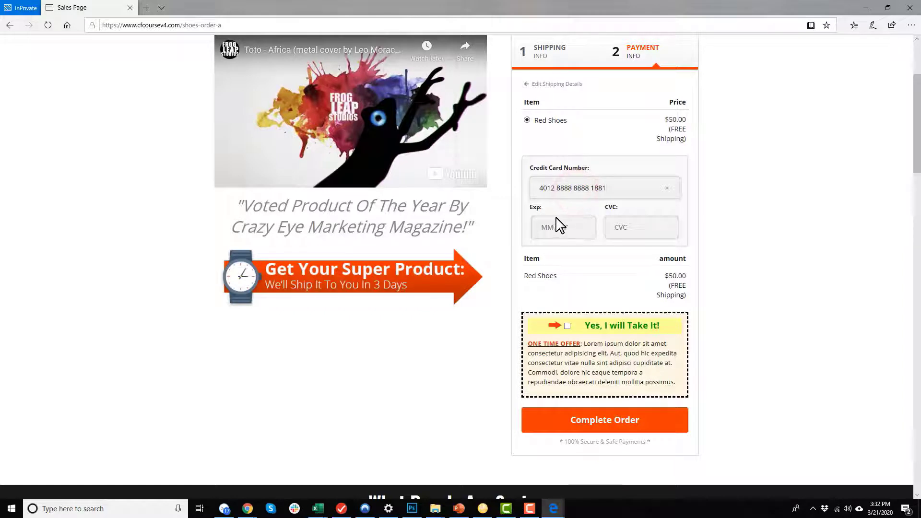
pyautogui.write('1023')
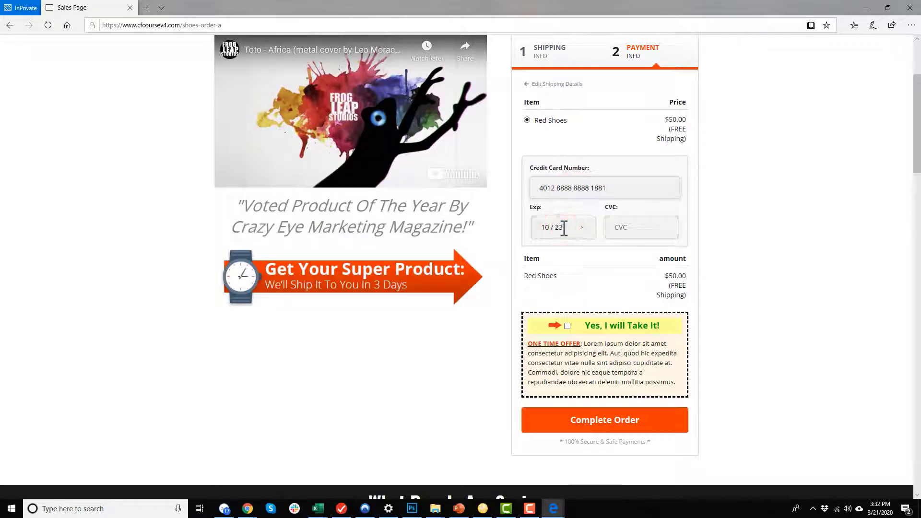
pyautogui.click(622, 214)
pyautogui.write('123')
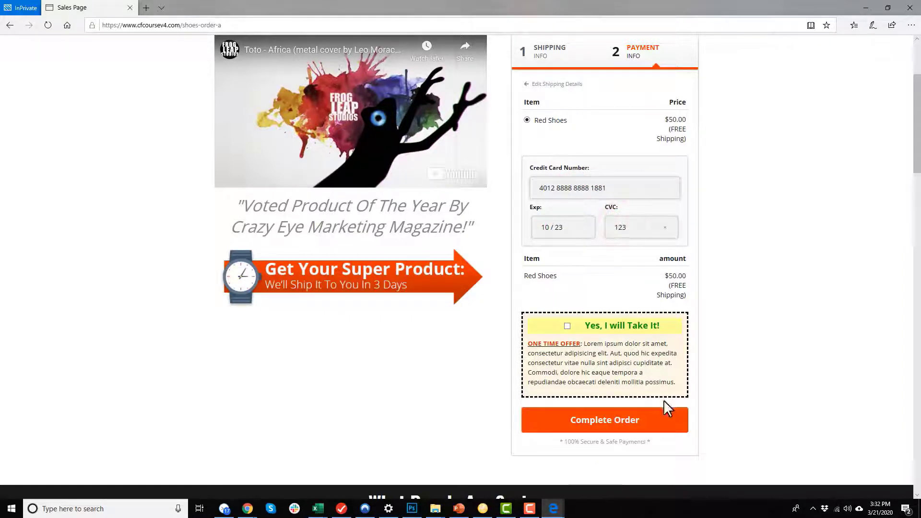
pyautogui.click(658, 423)
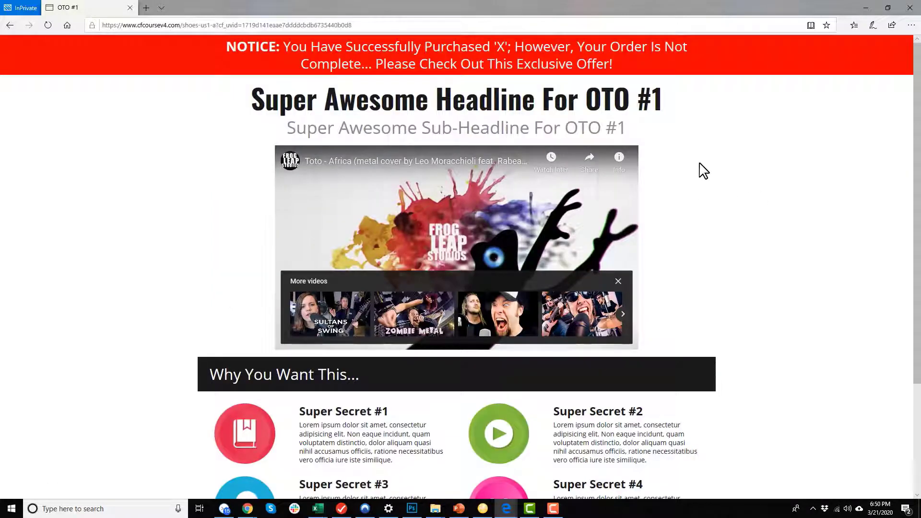
pyautogui.scroll(-3, 694, 191)
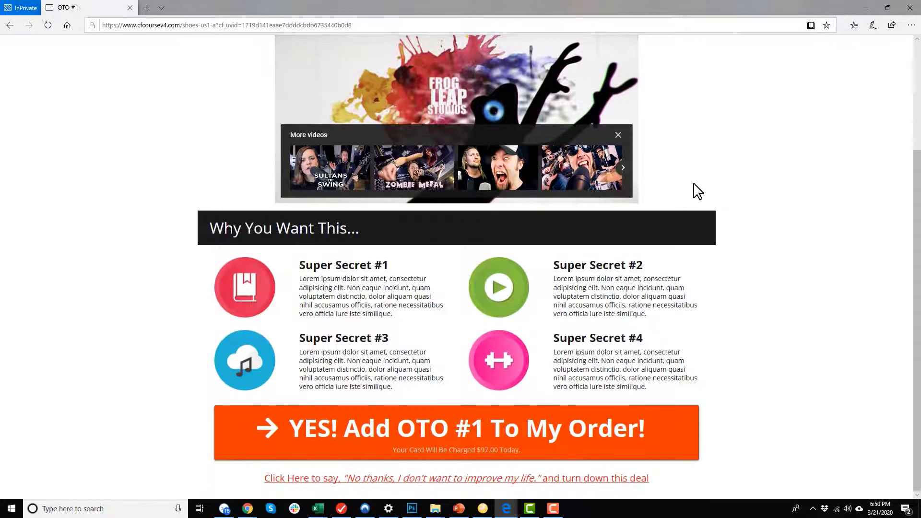
pyautogui.moveTo(255, 514)
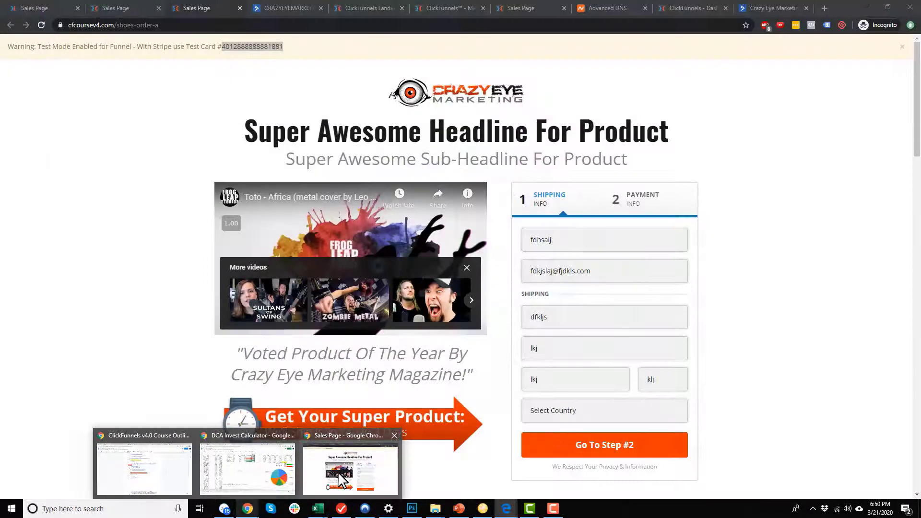
# Refresh the ActiveCampaign test contact to check for the PURCHASE: Shoes tag and automation.
pyautogui.click(342, 480)
pyautogui.click(290, 8)
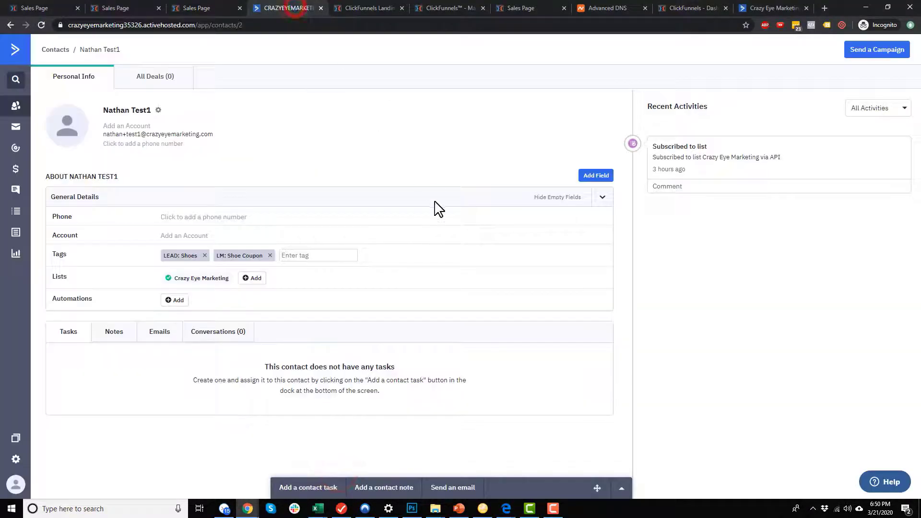
pyautogui.click(41, 25)
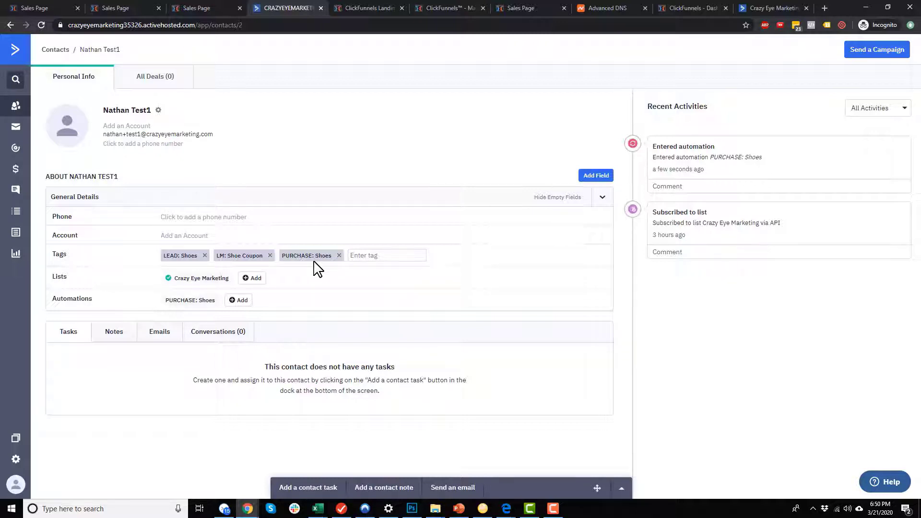
# Decline the OTO #1 upsell offer in the Edge checkout window.
pyautogui.click(506, 508)
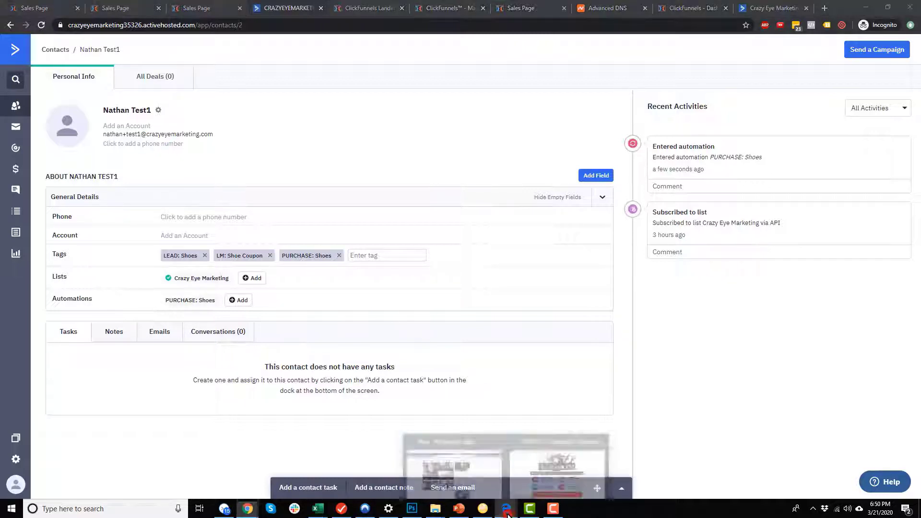
pyautogui.click(561, 475)
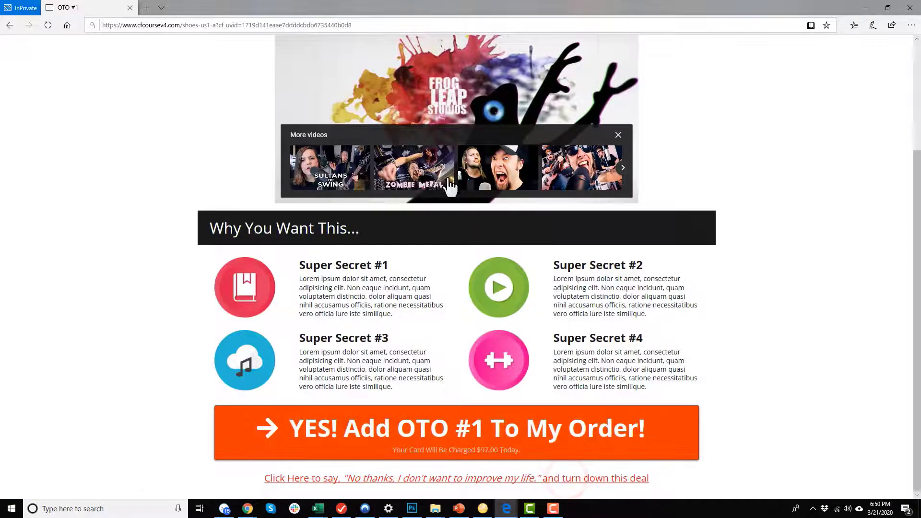
pyautogui.scroll(1, 445, 166)
pyautogui.scroll(3, 445, 166)
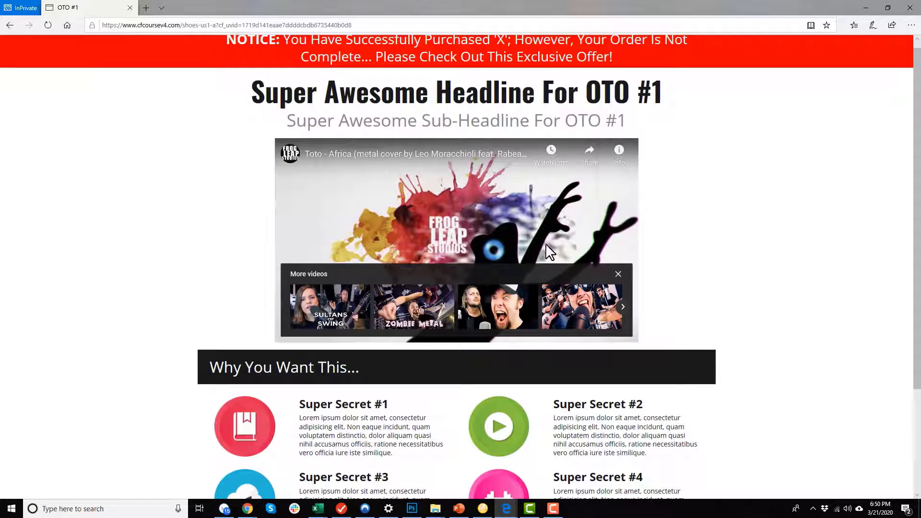
pyautogui.scroll(-4, 545, 243)
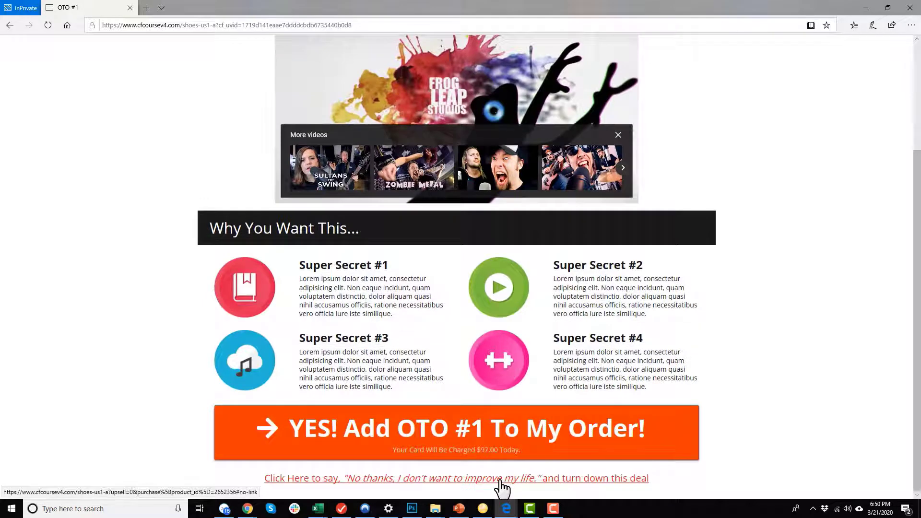
pyautogui.click(501, 480)
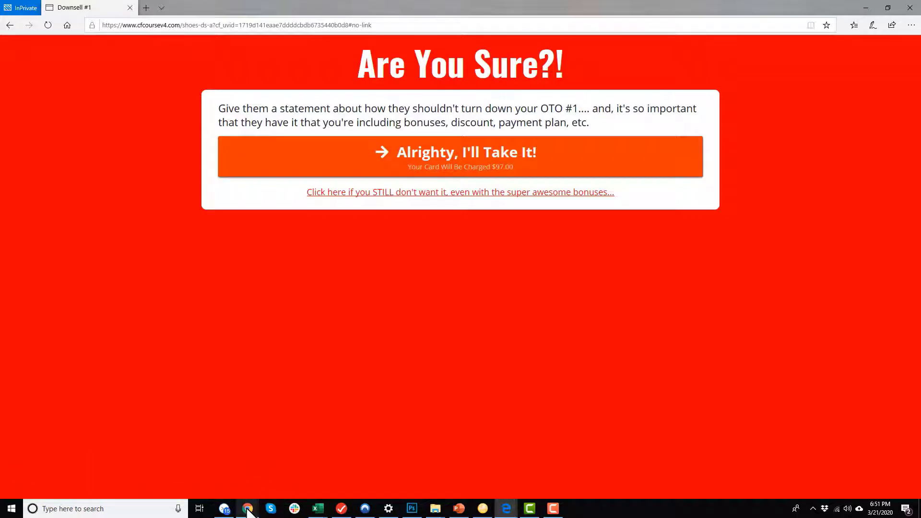
# Refresh the ActiveCampaign contact record to check for updates.
pyautogui.moveTo(247, 512)
pyautogui.click(345, 473)
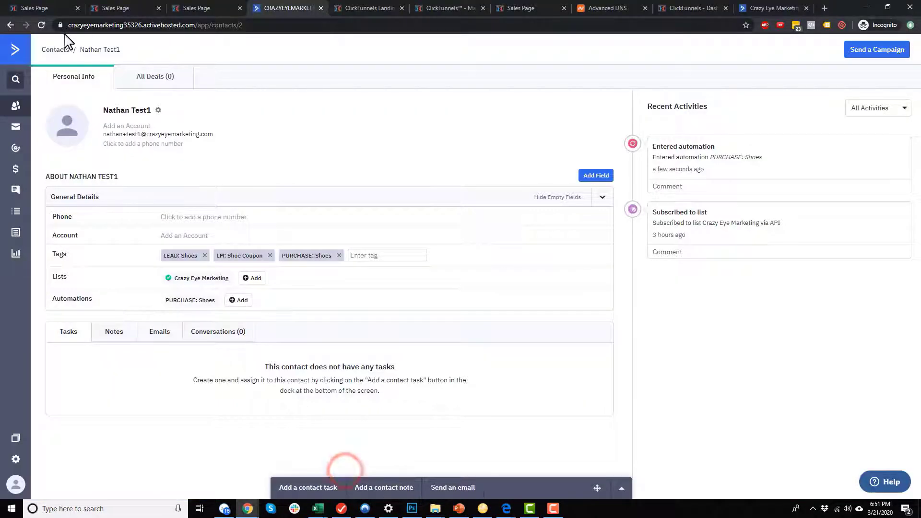
pyautogui.click(41, 24)
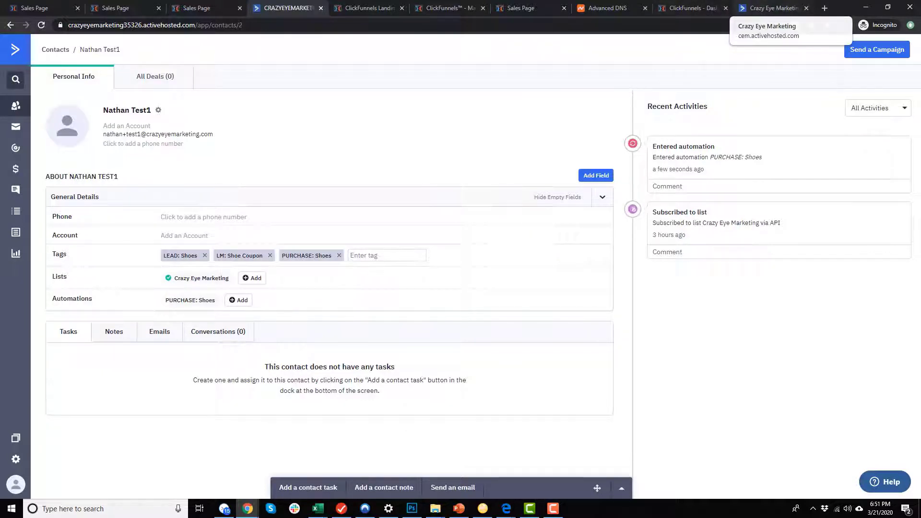
# Accept the $97 Downsell #1 offer, then switch back to the contact record.
pyautogui.moveTo(507, 509)
pyautogui.click(554, 467)
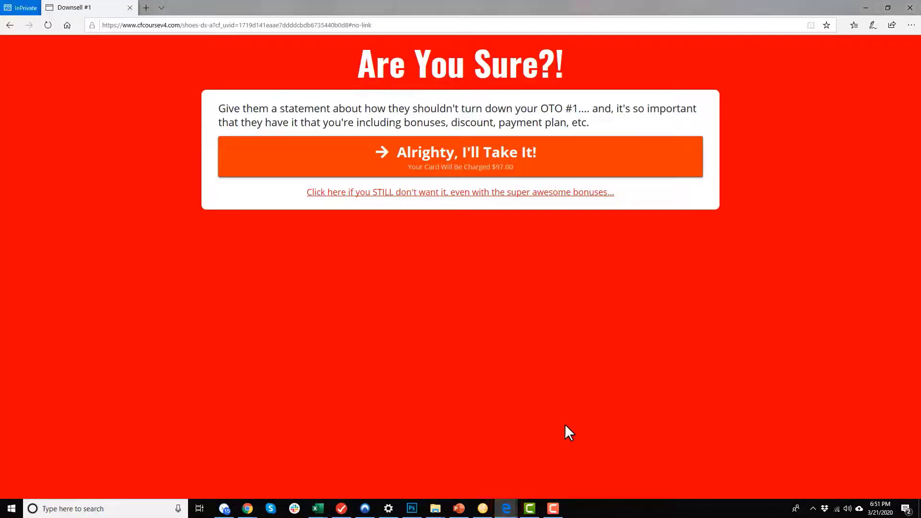
pyautogui.click(499, 166)
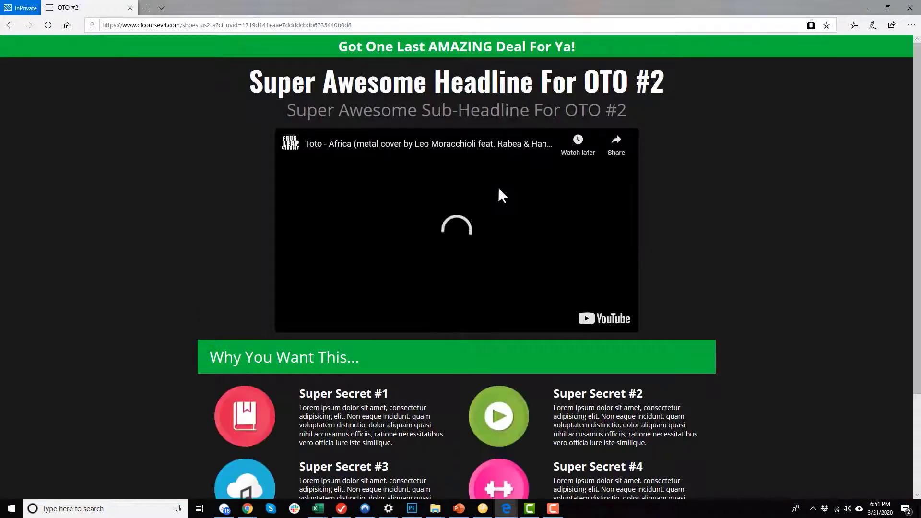
pyautogui.click(462, 238)
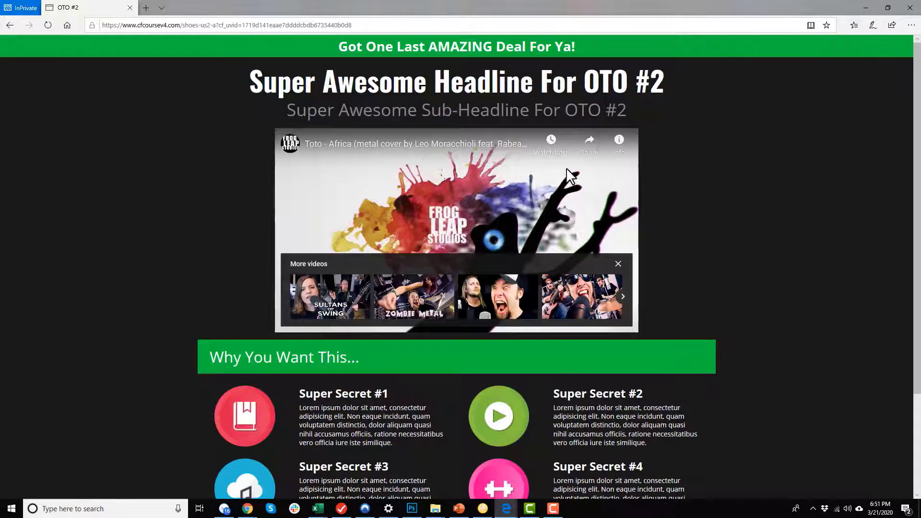
pyautogui.scroll(-3, 565, 168)
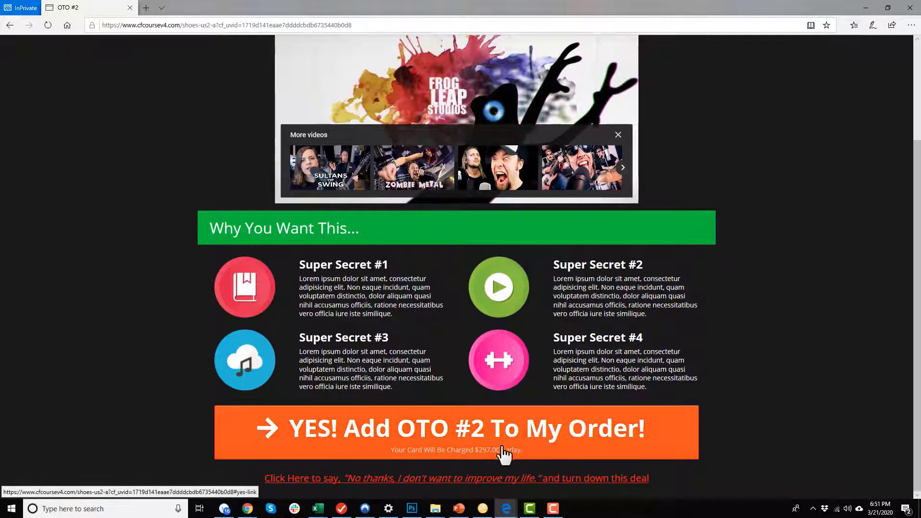
pyautogui.moveTo(247, 509)
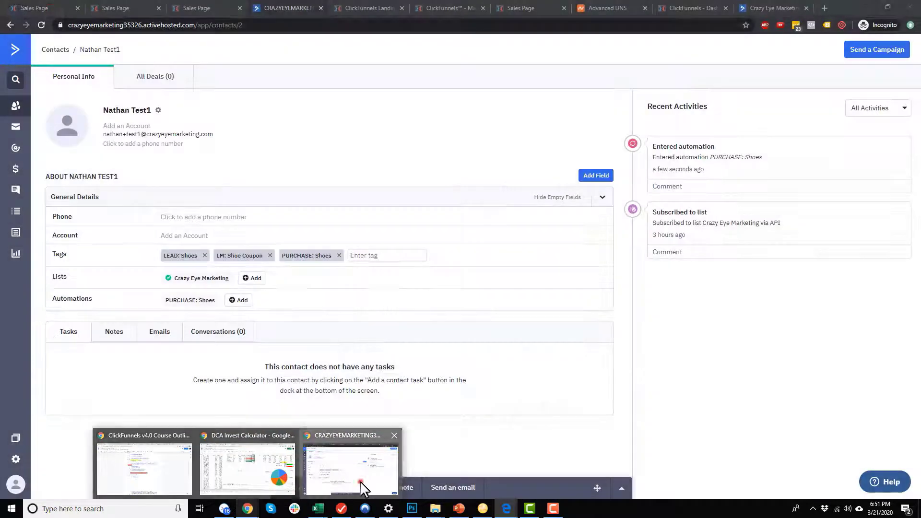
pyautogui.click(360, 482)
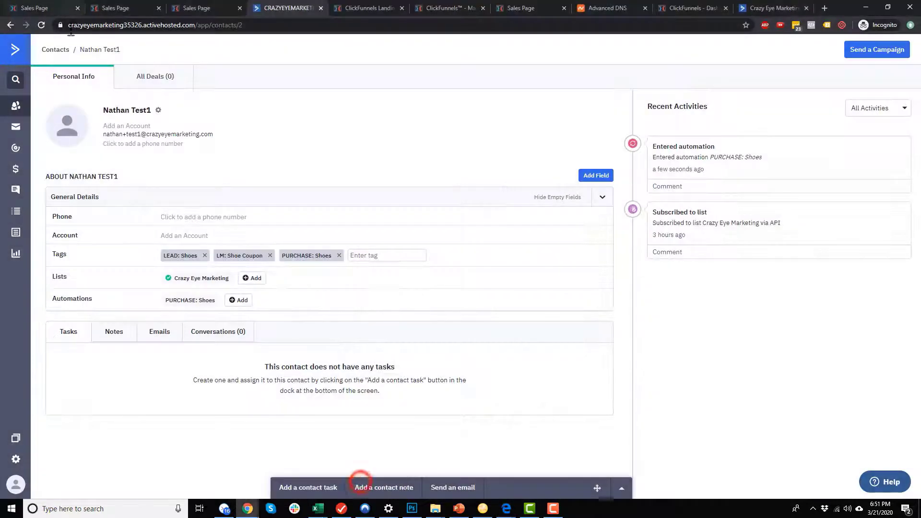
# Reload the test contact twice to confirm the PURCHASE: Shoes Laces tag and Email 1 campaign.
pyautogui.click(42, 25)
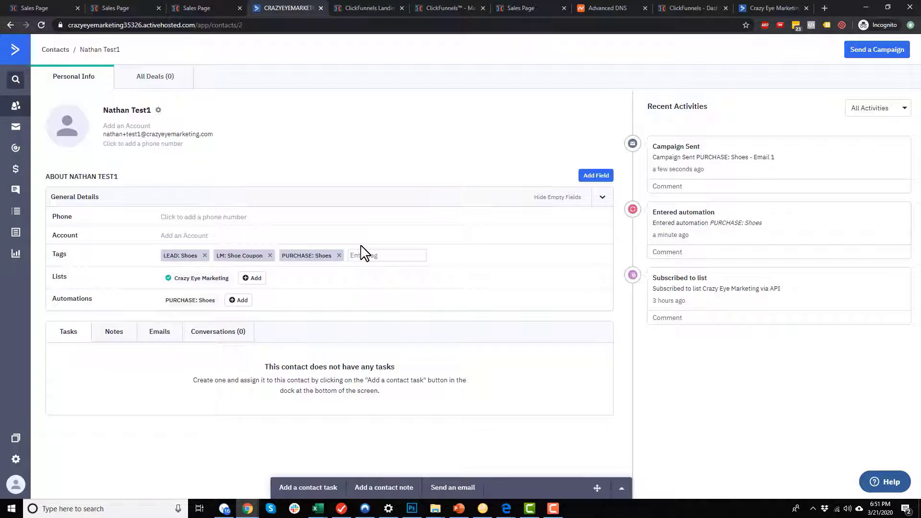
pyautogui.click(41, 25)
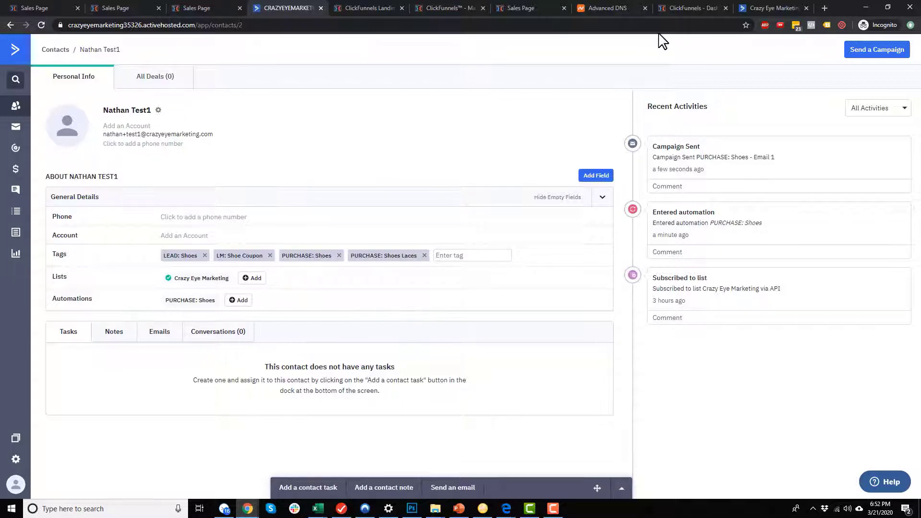
# Accept the OTO #2 upsell so the order confirms Red Shoes, Shoes Laces and Shoe Cleaner.
pyautogui.moveTo(508, 511)
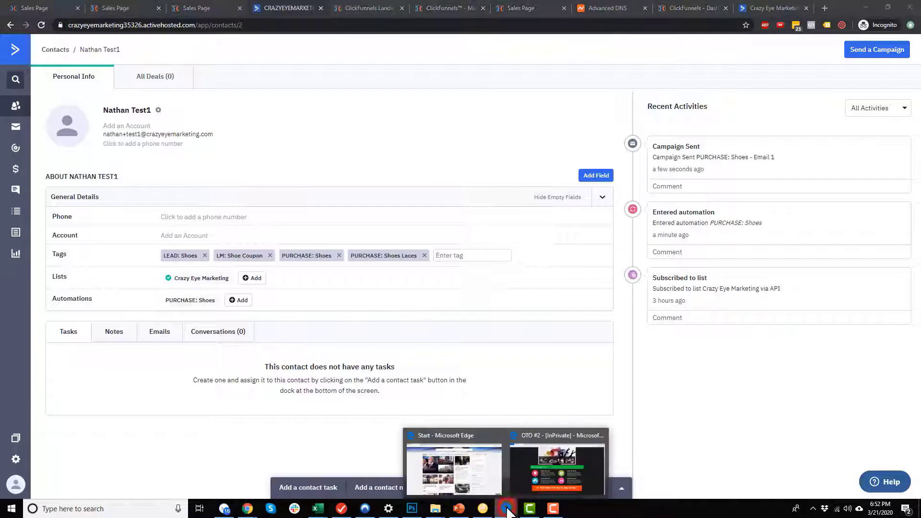
pyautogui.click(550, 471)
pyautogui.click(578, 436)
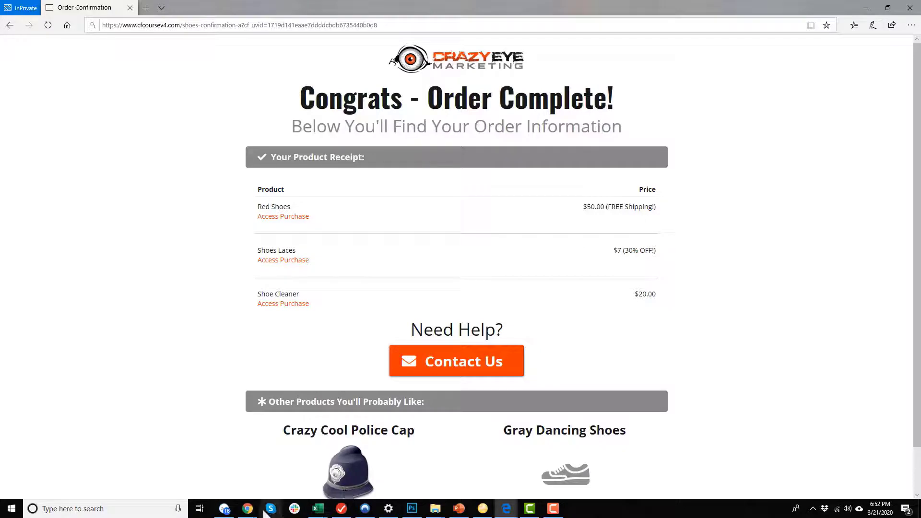
# Reload the ActiveCampaign contact record in Chrome to check its tags.
pyautogui.moveTo(247, 509)
pyautogui.click(372, 469)
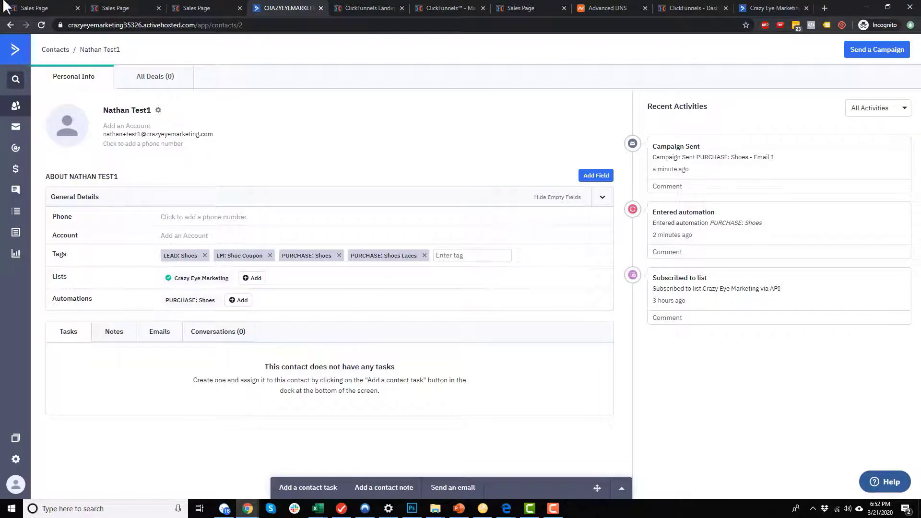
pyautogui.click(42, 24)
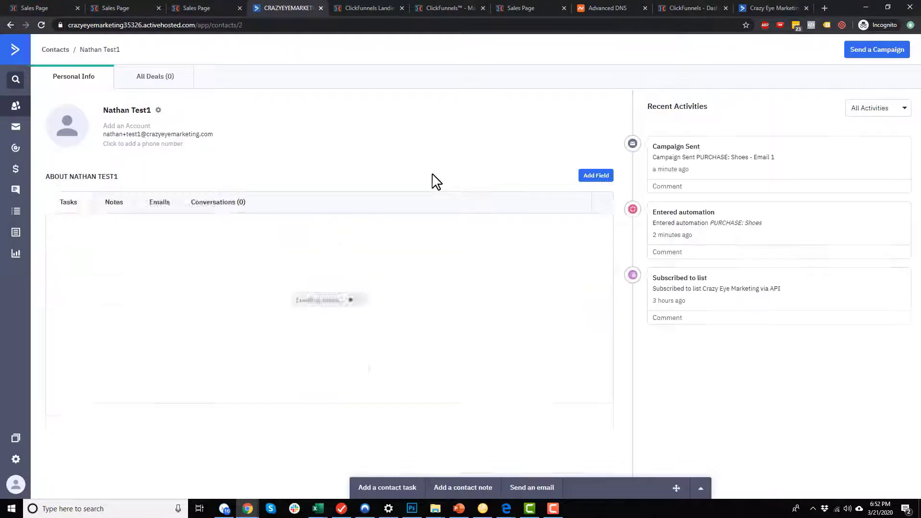
# Check the OTO #2 Shoe Cleaner follow-up tagging 'PURCHASE: Shoe Cleaner', then reload the ActiveCampaign contact.
pyautogui.click(35, 8)
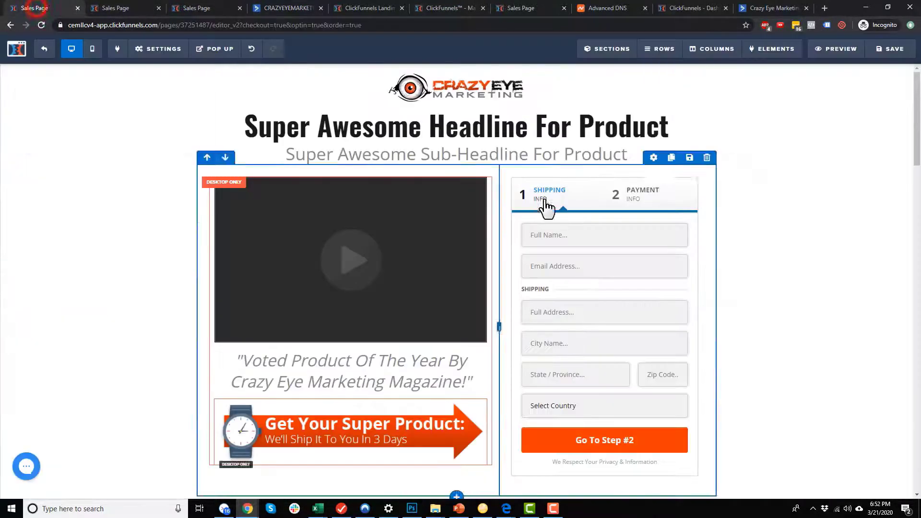
pyautogui.click(45, 48)
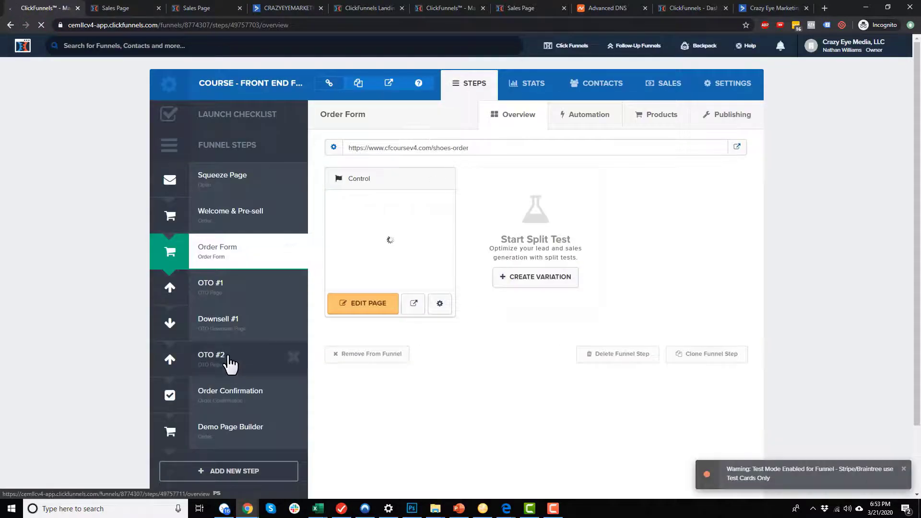
pyautogui.click(228, 355)
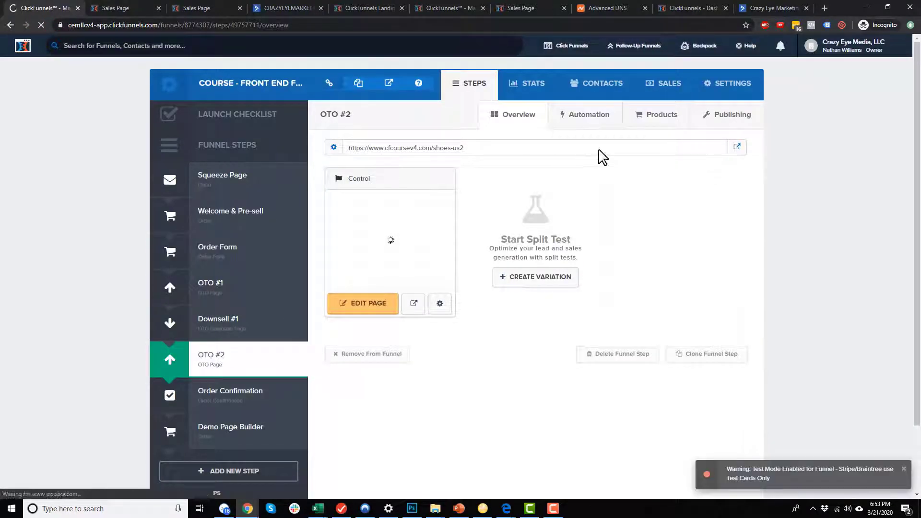
pyautogui.click(660, 120)
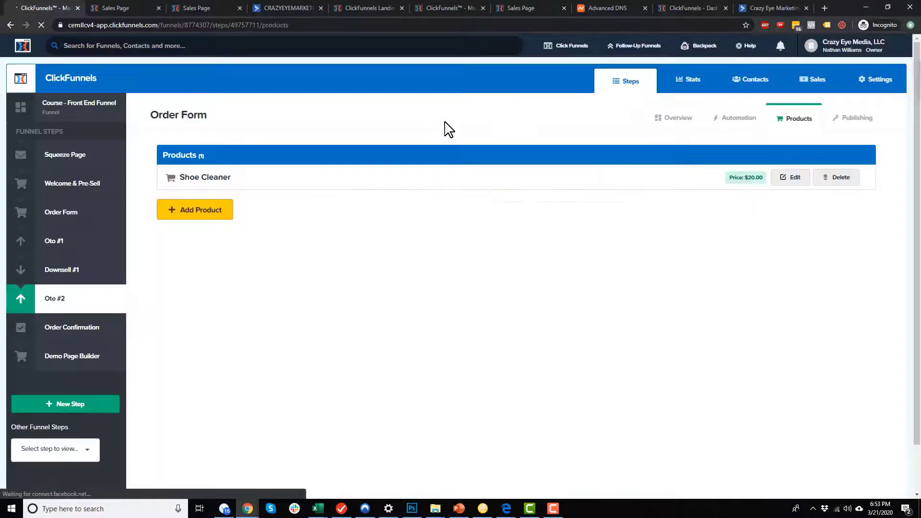
pyautogui.click(789, 176)
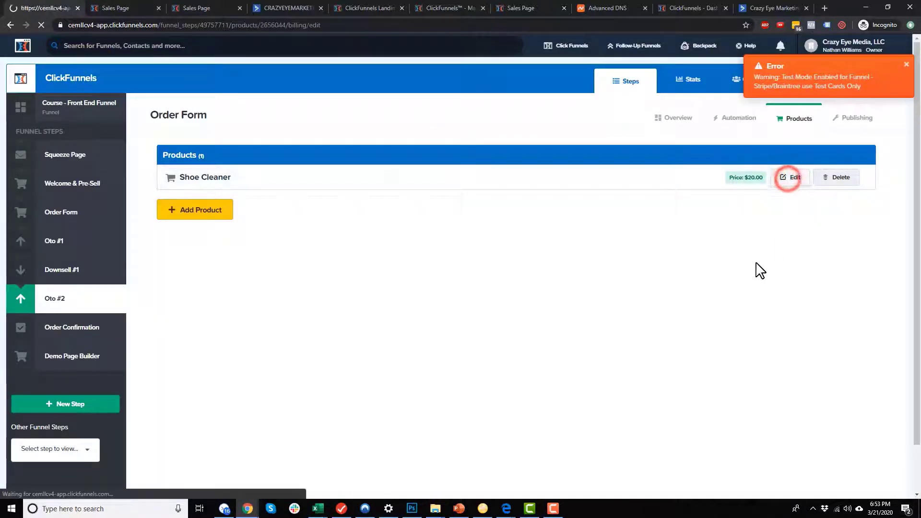
pyautogui.click(480, 139)
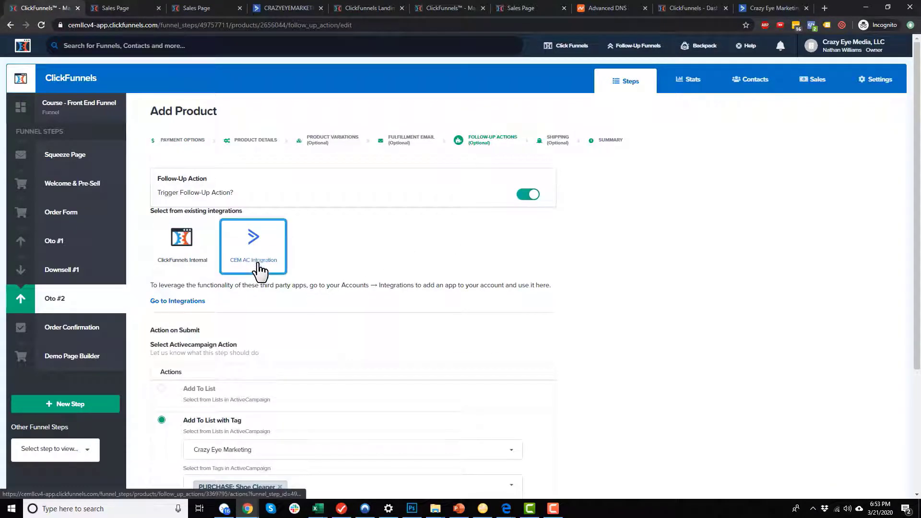
pyautogui.scroll(-2, 209, 345)
pyautogui.scroll(-1, 211, 346)
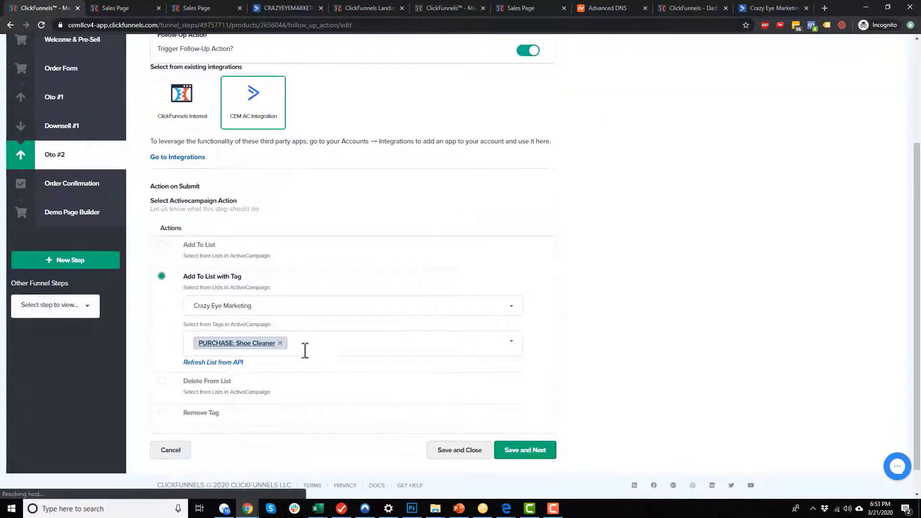
pyautogui.click(268, 8)
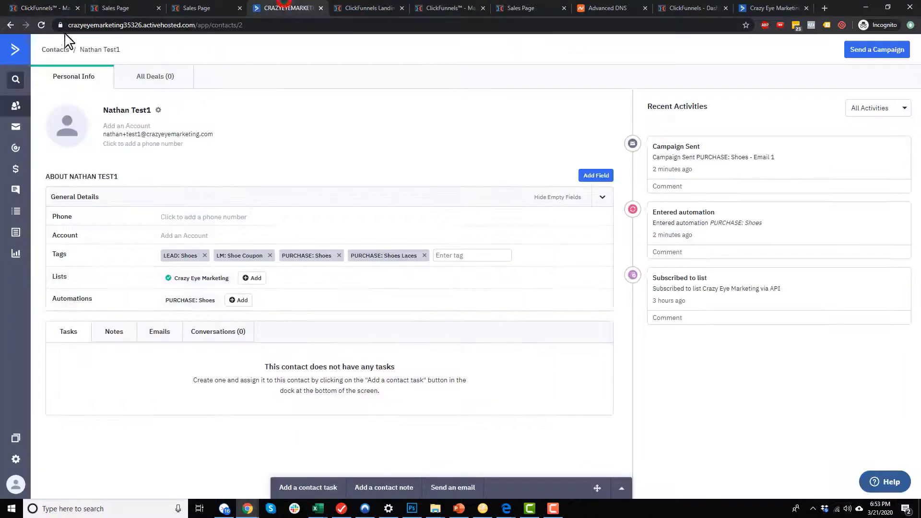
pyautogui.click(41, 25)
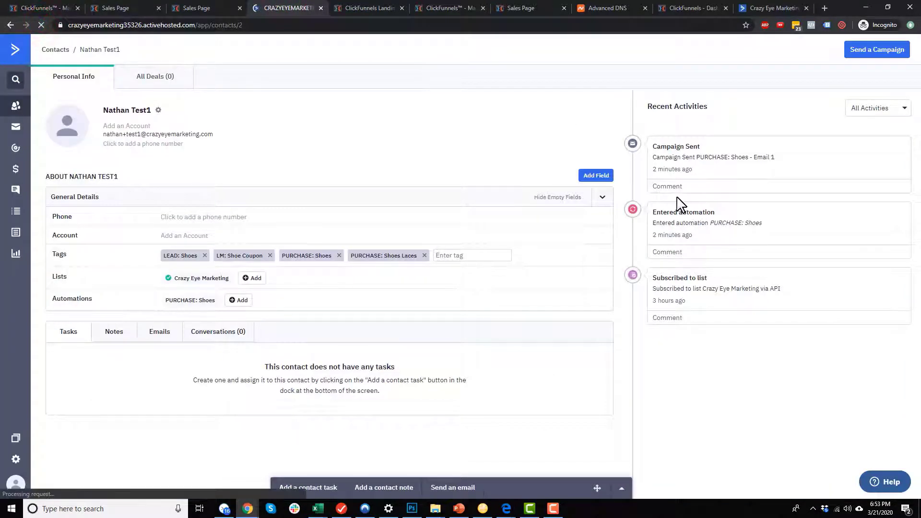
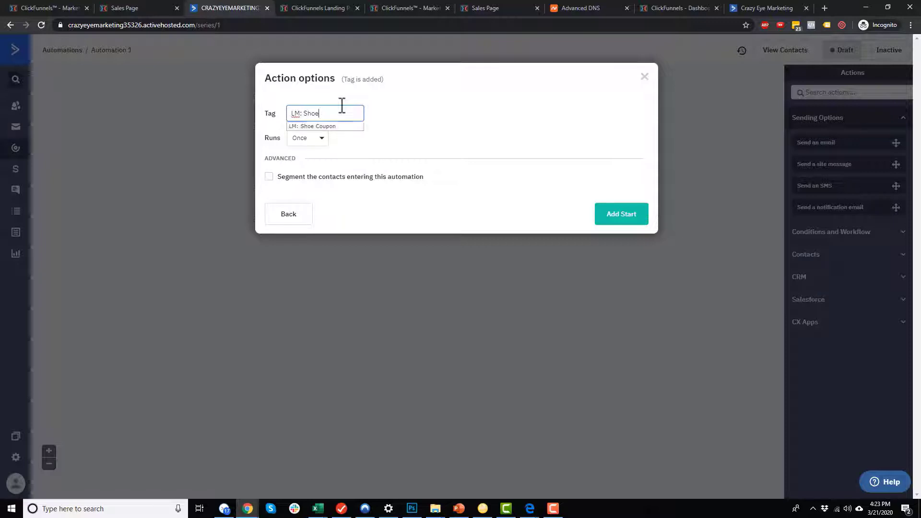
# Trigger the automation when tag 'LM: Shoe Coupon' is added, allowing multiple runs.
pyautogui.press('Down')
pyautogui.press('Tab')
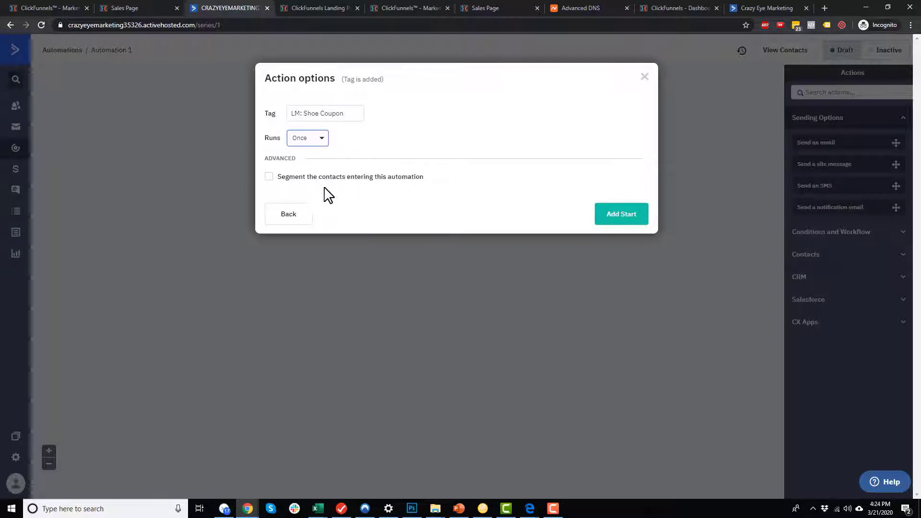
pyautogui.click(317, 143)
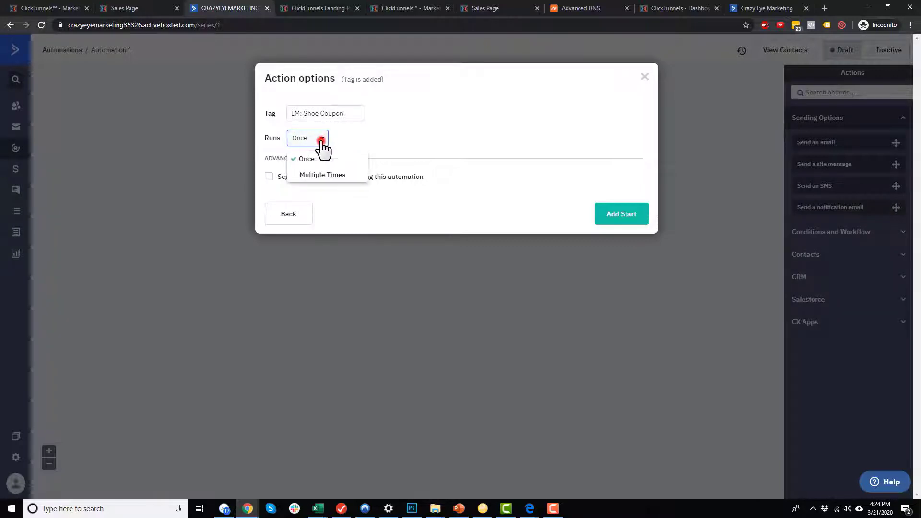
pyautogui.click(309, 171)
pyautogui.click(382, 151)
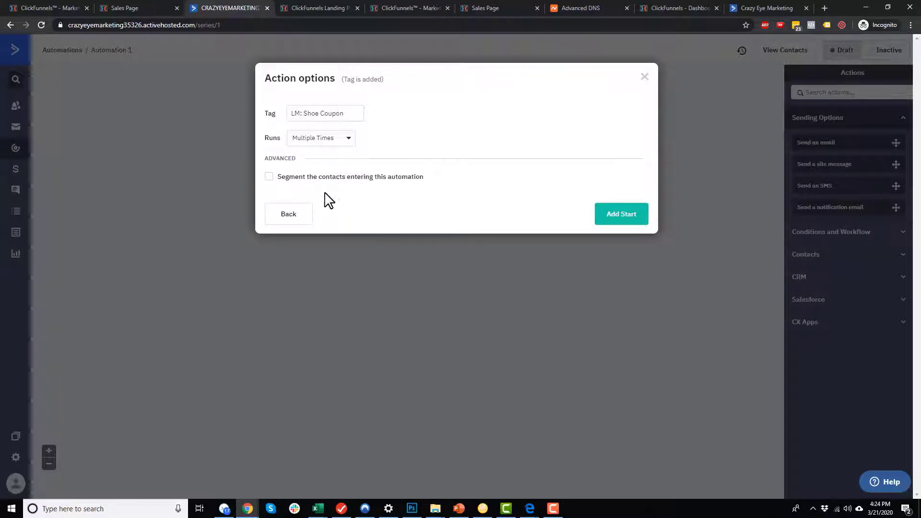
pyautogui.click(628, 220)
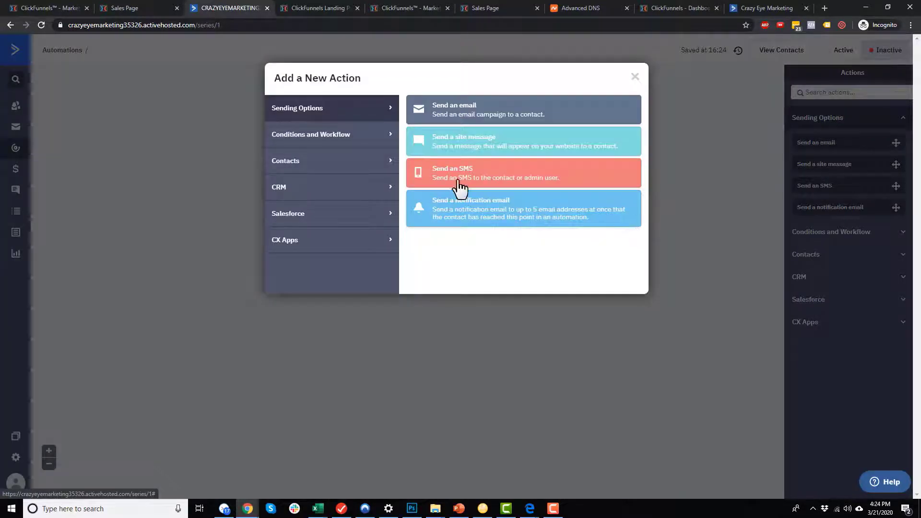
# Add a Send an email action with a new email named 'LM: Shoe Coupon - Email 1'.
pyautogui.click(472, 120)
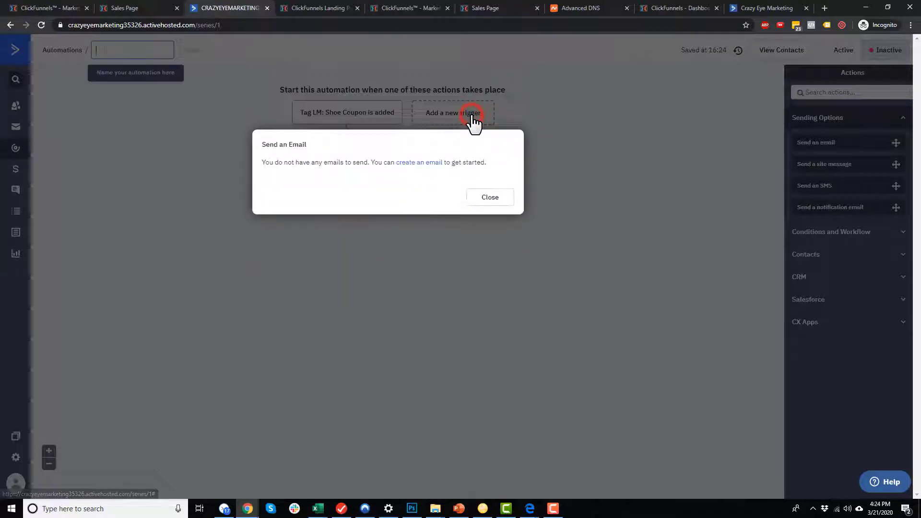
pyautogui.click(413, 163)
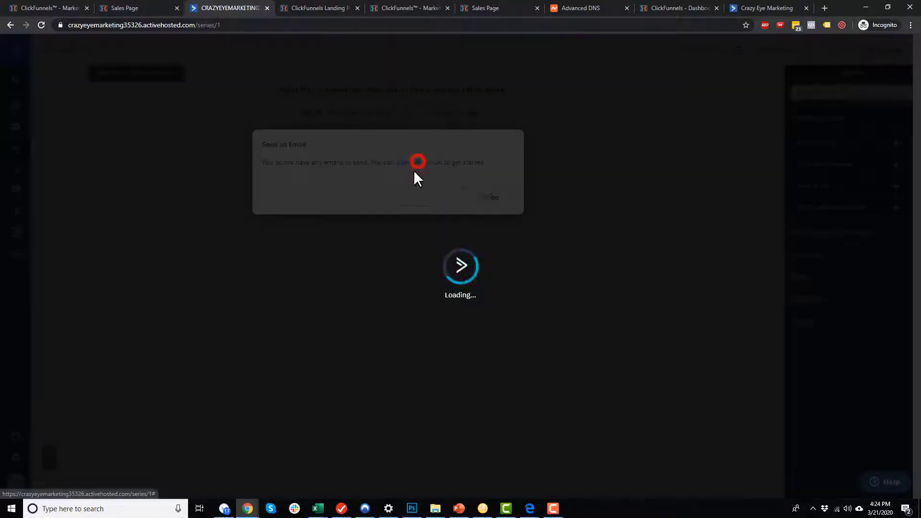
pyautogui.click(429, 204)
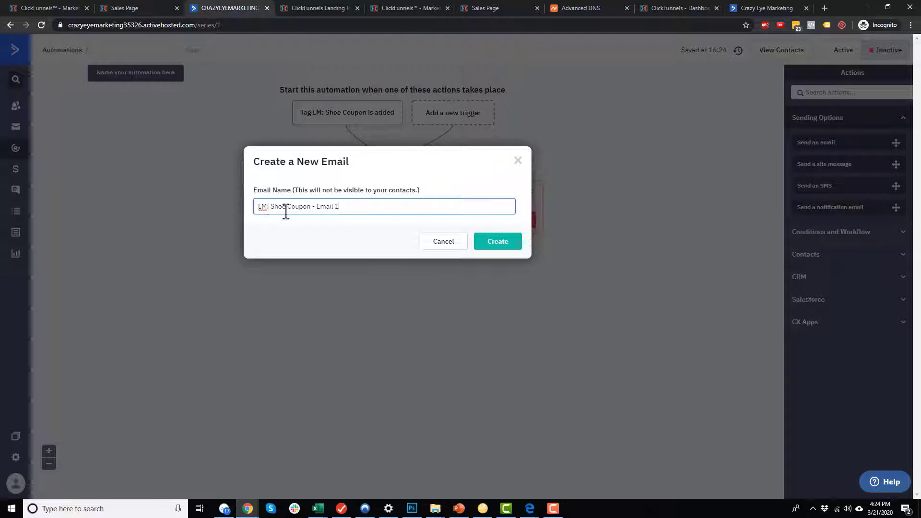
pyautogui.click(315, 207)
pyautogui.moveTo(309, 207); pyautogui.dragTo(237, 208)
pyautogui.moveTo(315, 207); pyautogui.dragTo(364, 206)
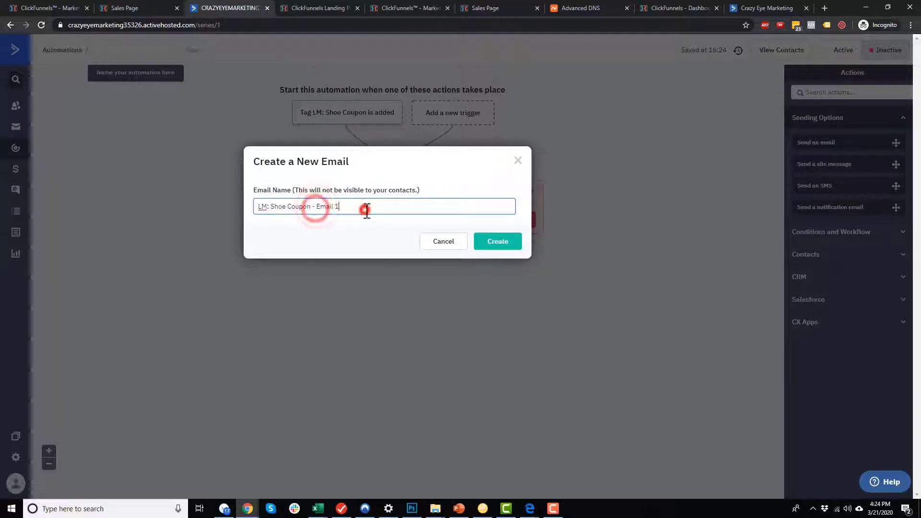
pyautogui.click(364, 208)
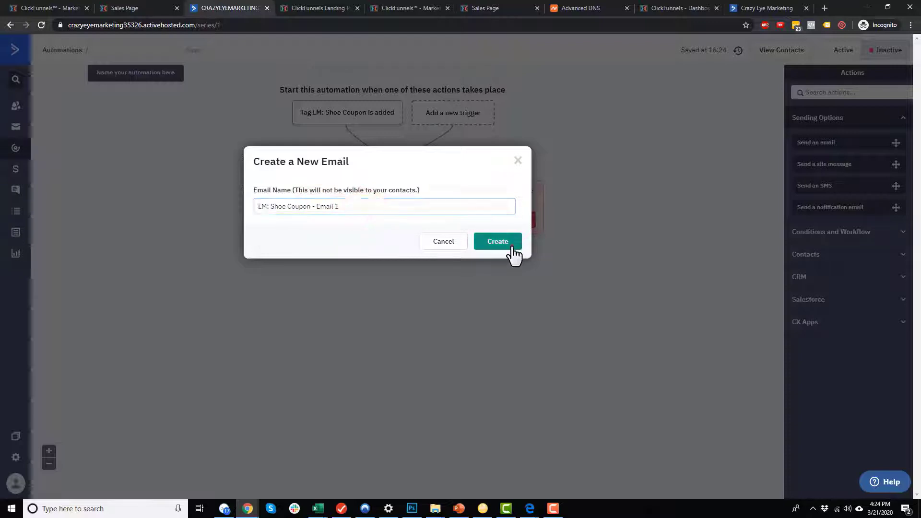
pyautogui.click(512, 245)
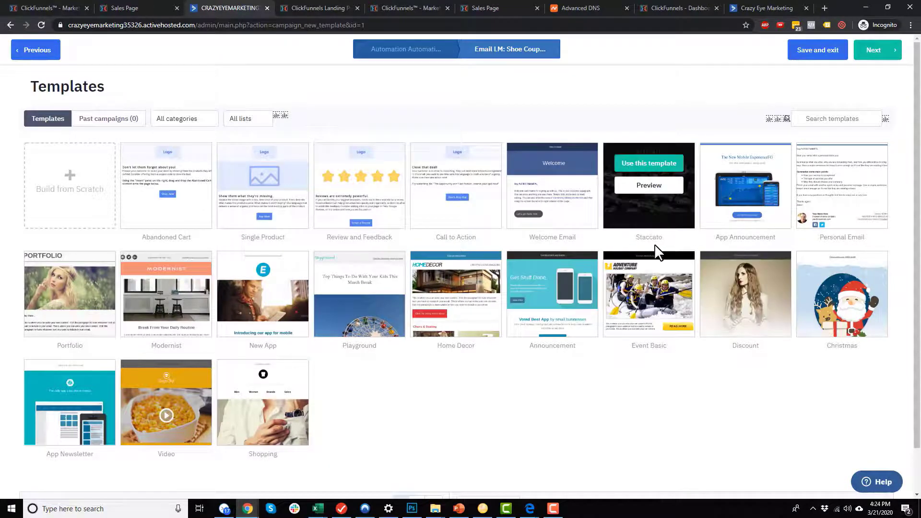
# Build the email from scratch using the Newsletter layout.
pyautogui.click(70, 195)
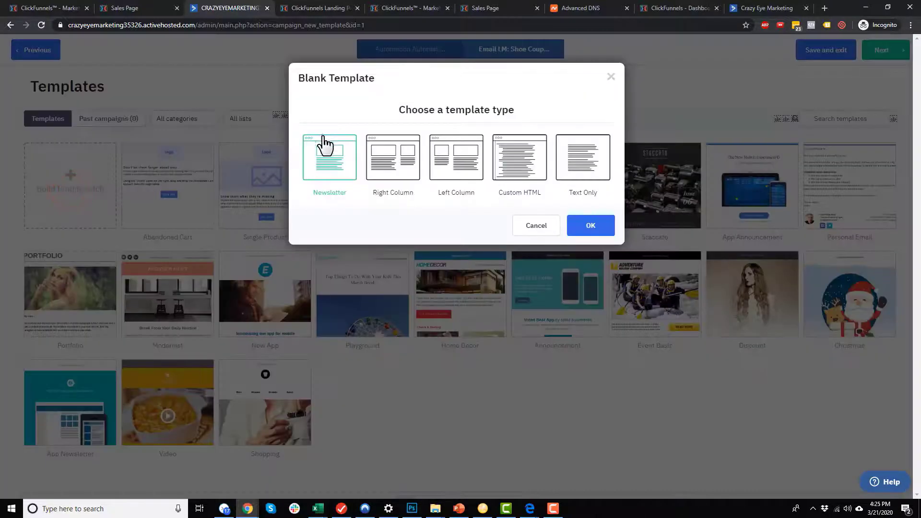
pyautogui.click(334, 155)
pyautogui.click(604, 229)
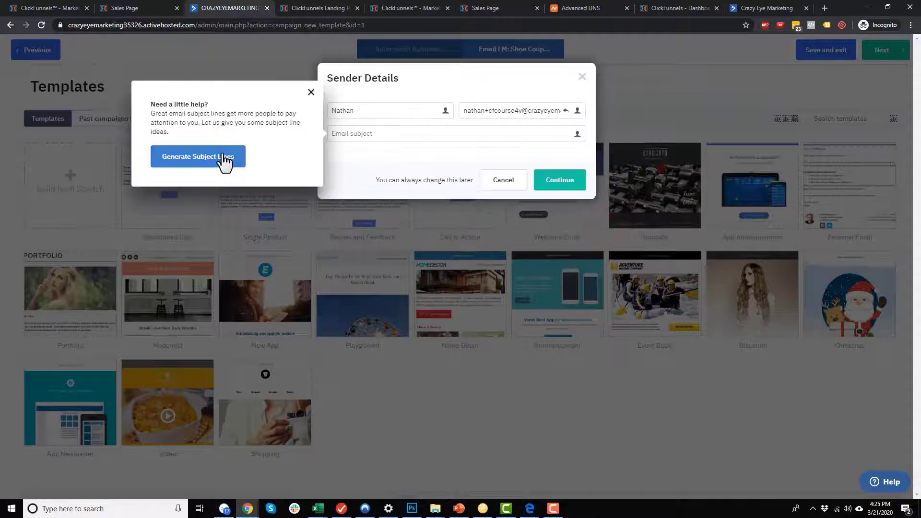
# Dismiss the subject-line tip, confirm the sender details and open the email designer.
pyautogui.click(314, 93)
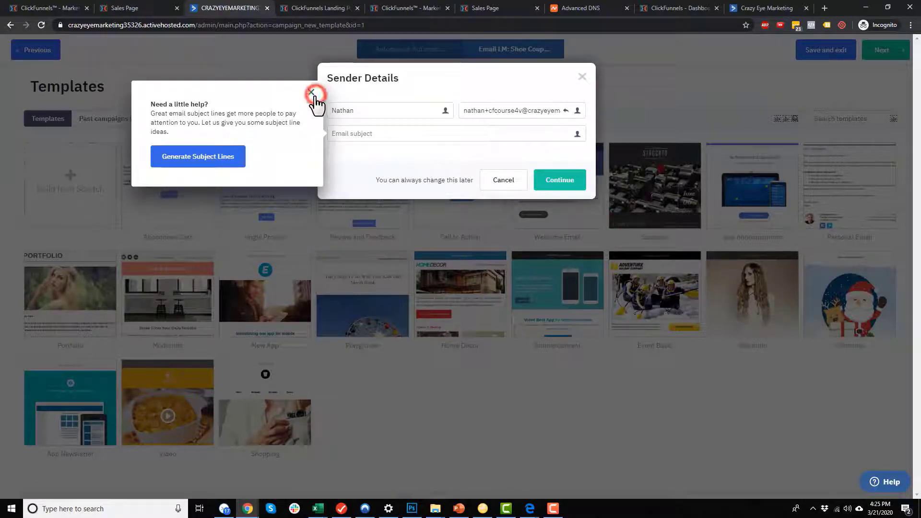
pyautogui.click(396, 112)
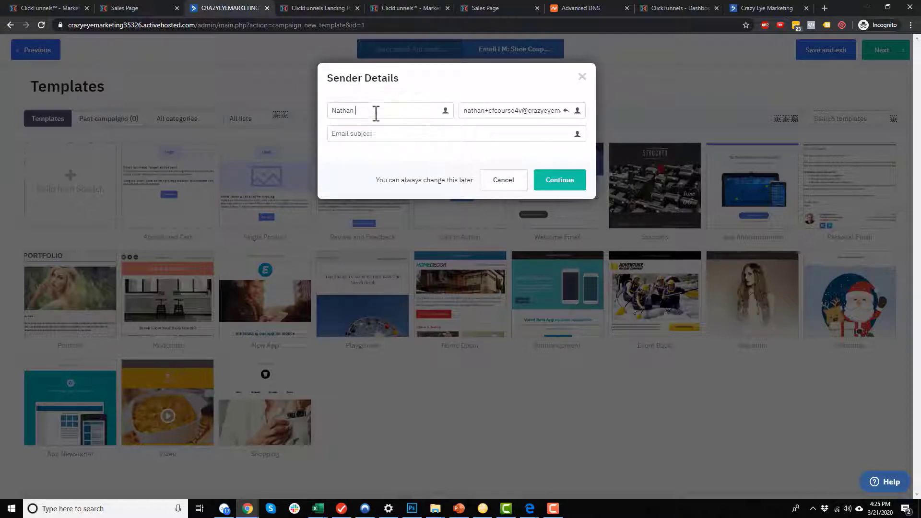
pyautogui.click(376, 111)
pyautogui.click(486, 108)
pyautogui.click(428, 139)
pyautogui.click(574, 180)
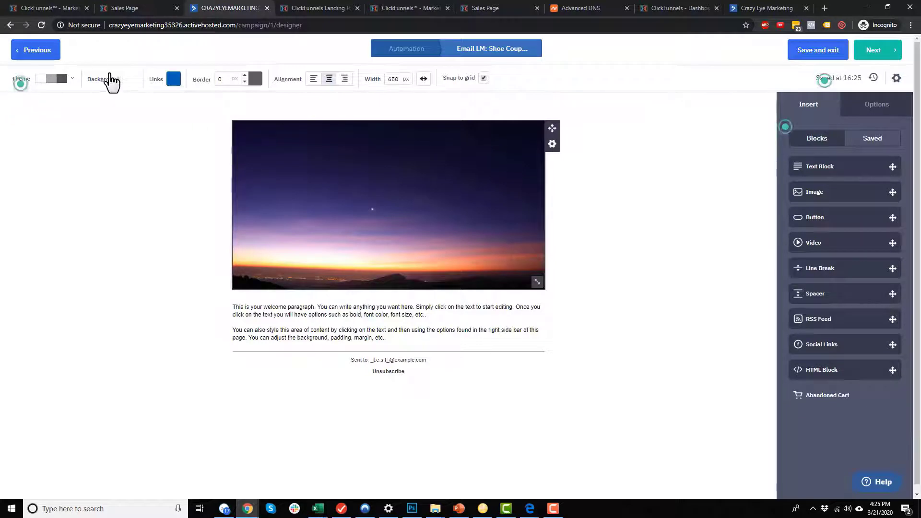
# Delete the header image block from the email.
pyautogui.click(127, 78)
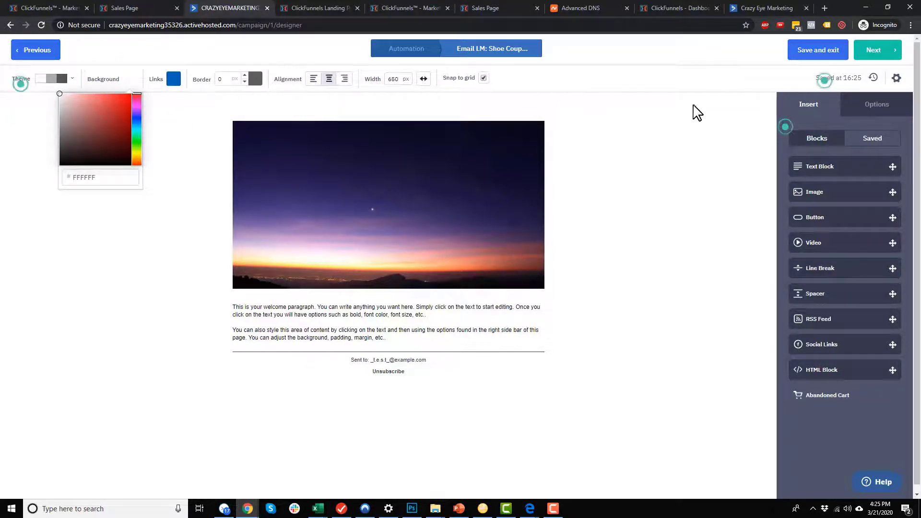
pyautogui.click(698, 134)
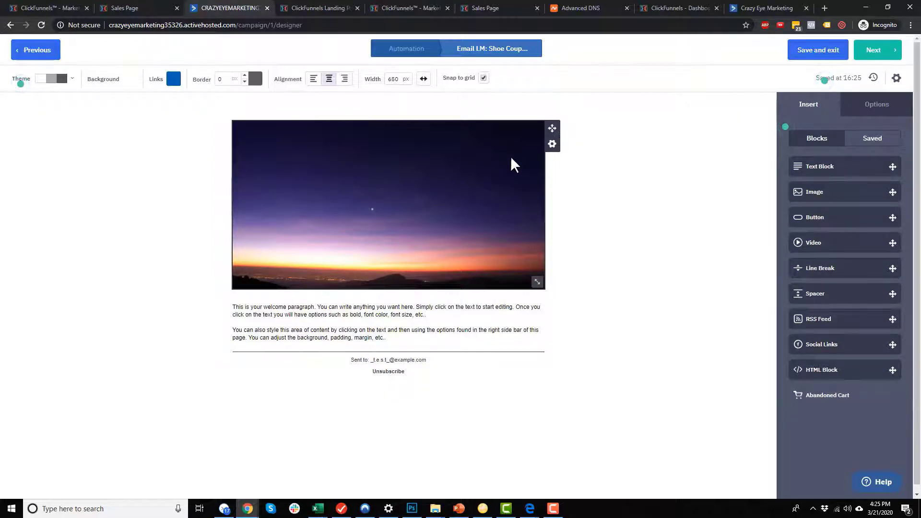
pyautogui.click(552, 145)
pyautogui.click(494, 215)
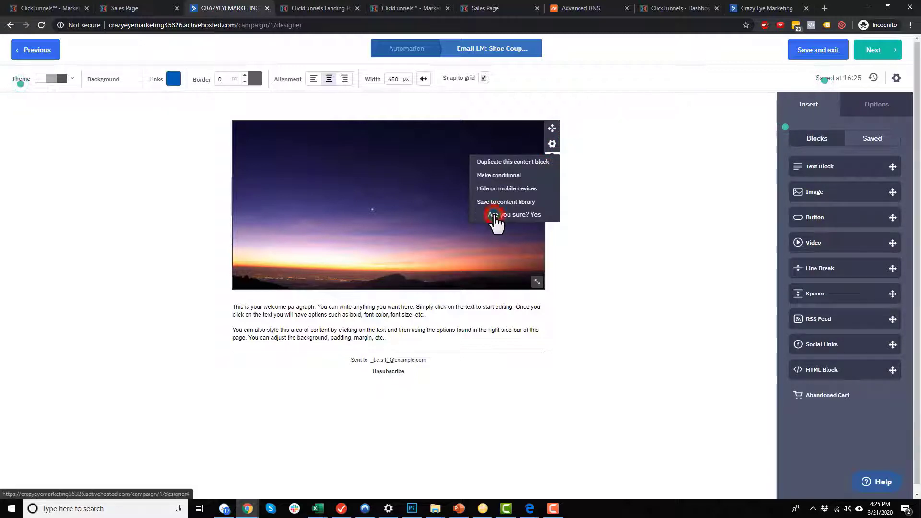
pyautogui.click(533, 216)
# Replace the welcome text with 'Hey %FIRSTNAME%!', 'here's your shoe coupon!!' and 'Click here to get it!!'.
pyautogui.click(469, 158)
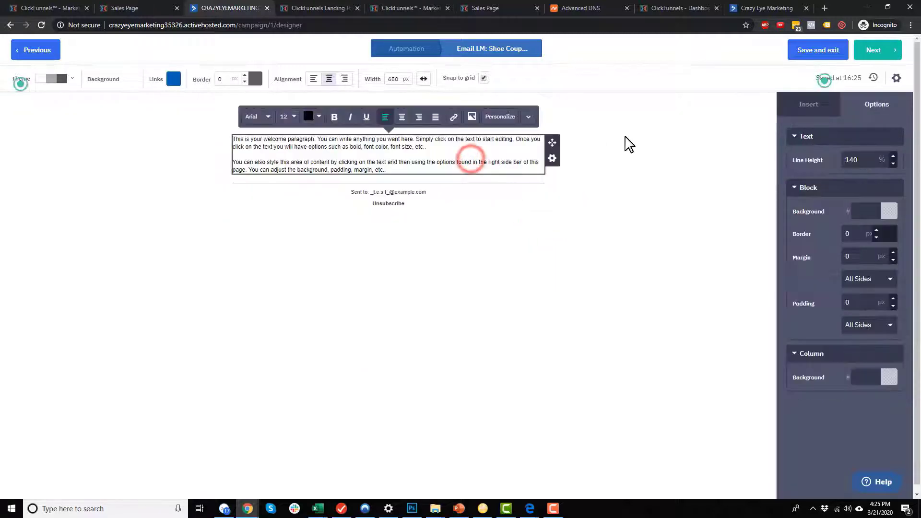
pyautogui.hotkey('ctrl', 'a')
pyautogui.write('H')
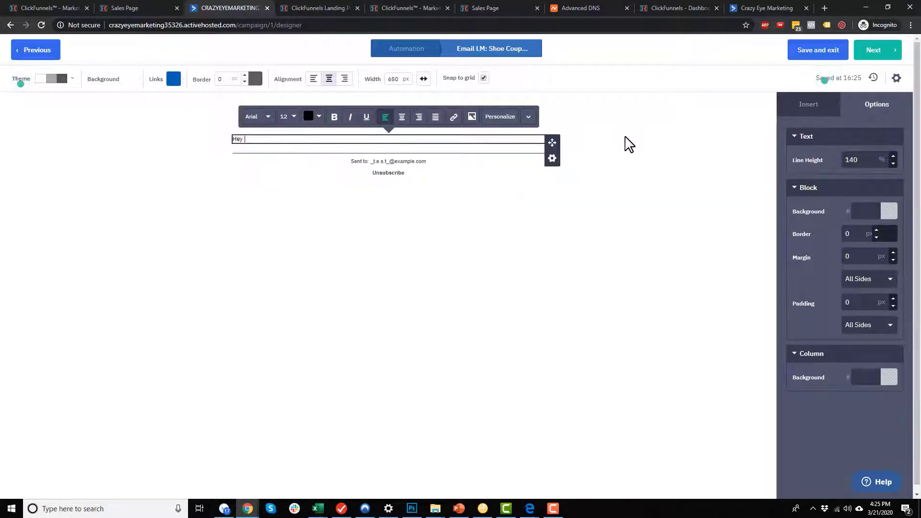
pyautogui.click(500, 117)
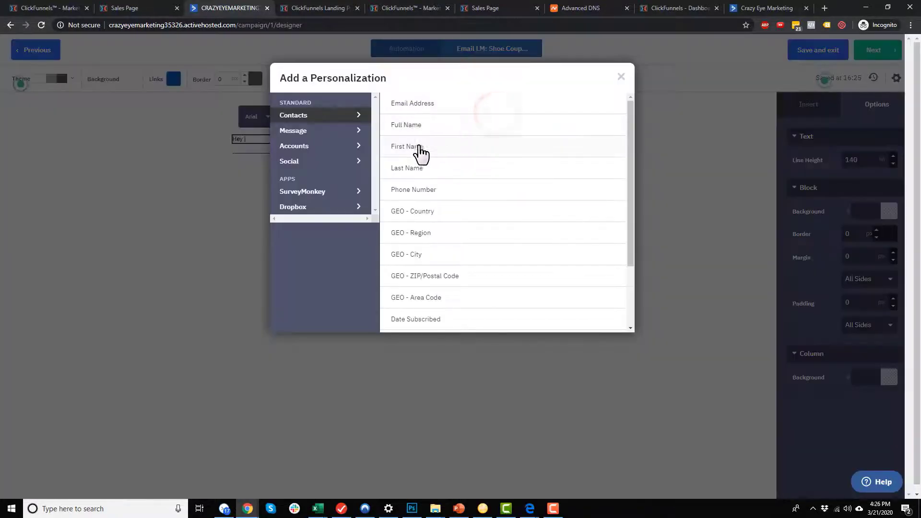
pyautogui.write('ey')
pyautogui.click(419, 153)
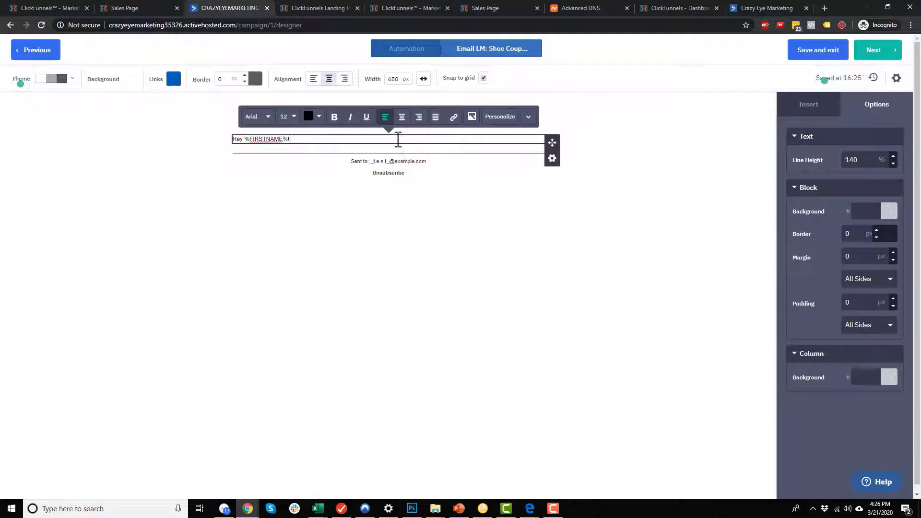
pyautogui.write('!')
pyautogui.press('Return')
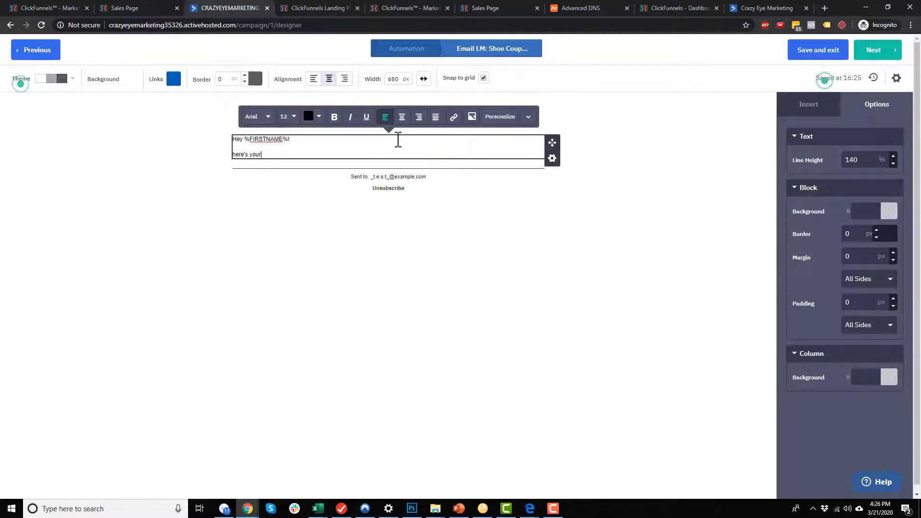
pyautogui.write("here's your shoe coupon!!")
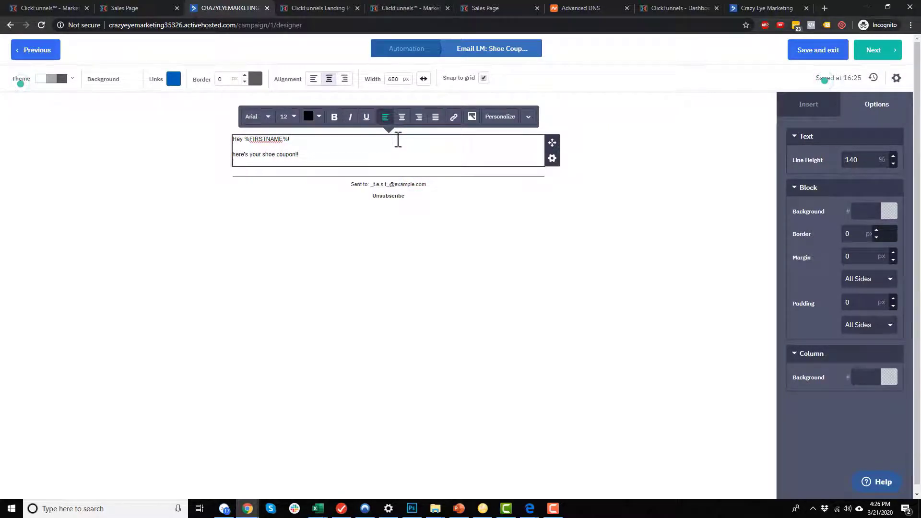
pyautogui.press('Return')
pyautogui.write('Click')
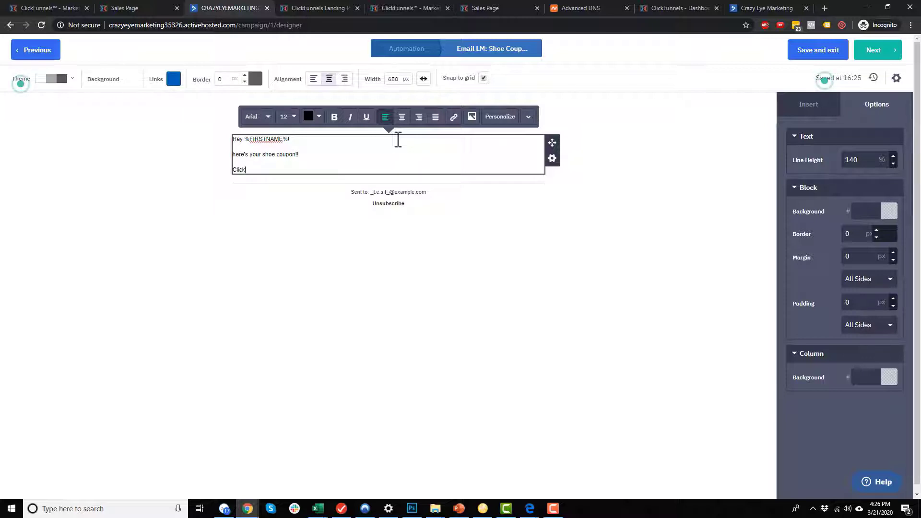
pyautogui.write(' here to get it!!')
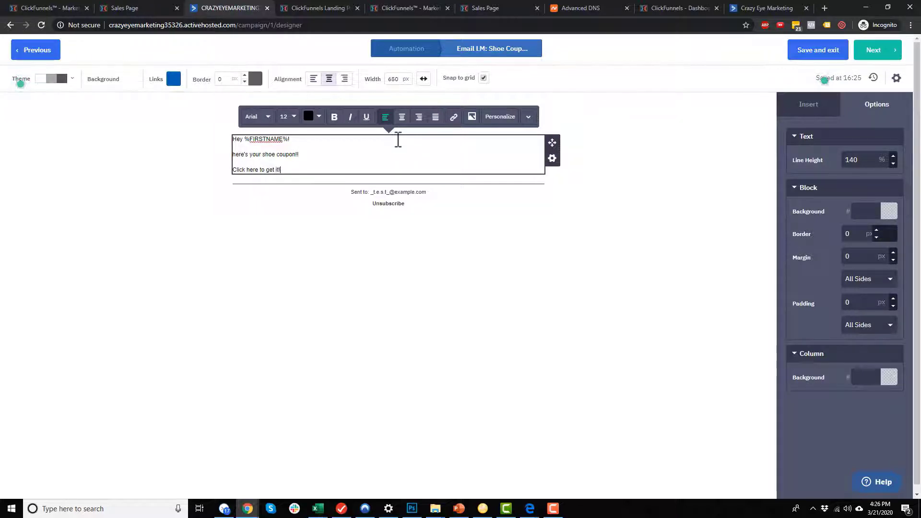
pyautogui.press('Return')
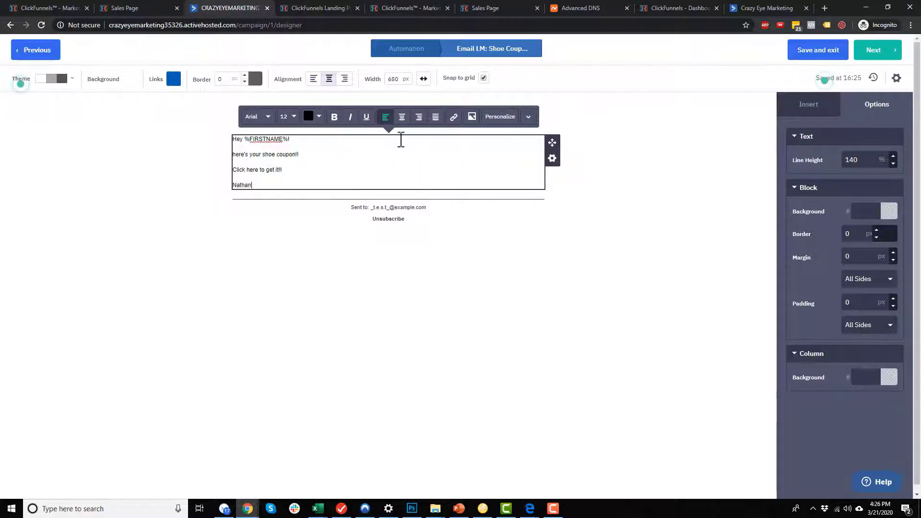
# Copy the shoes Order Form page URL in ClickFunnels and return to the ActiveCampaign email.
pyautogui.click(62, 7)
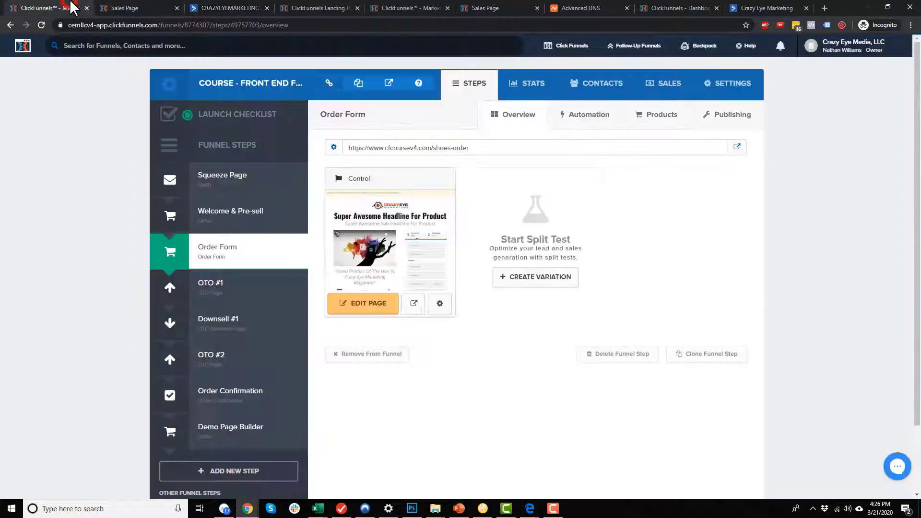
pyautogui.click(240, 253)
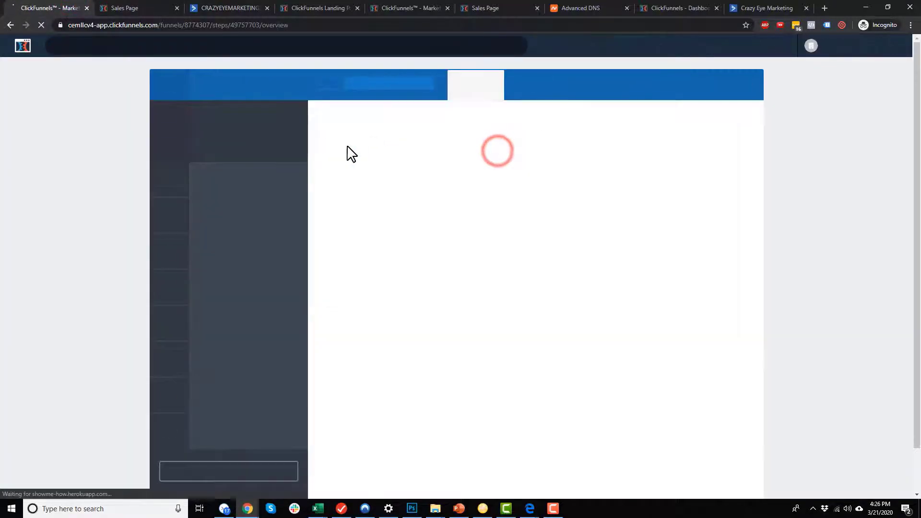
pyautogui.moveTo(350, 148); pyautogui.dragTo(478, 152)
pyautogui.hotkey('ctrl', 'c')
pyautogui.click(144, 8)
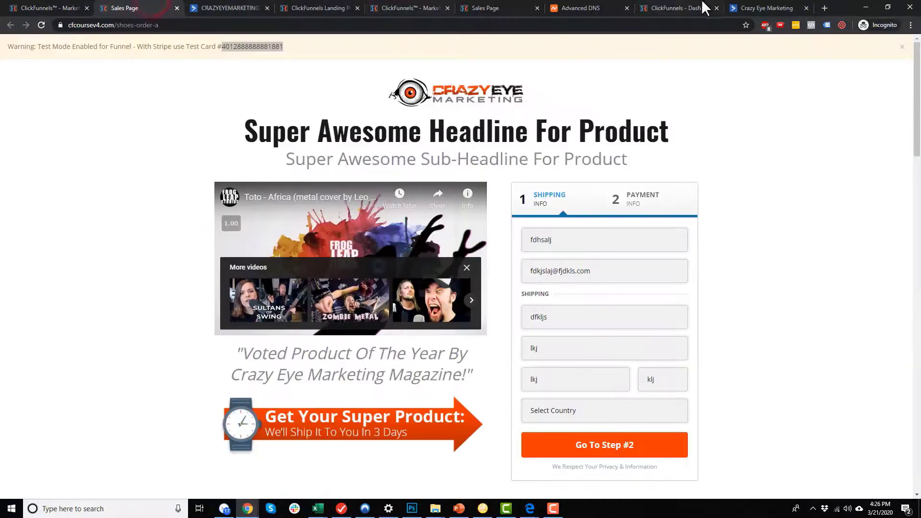
pyautogui.click(761, 7)
pyautogui.click(254, 8)
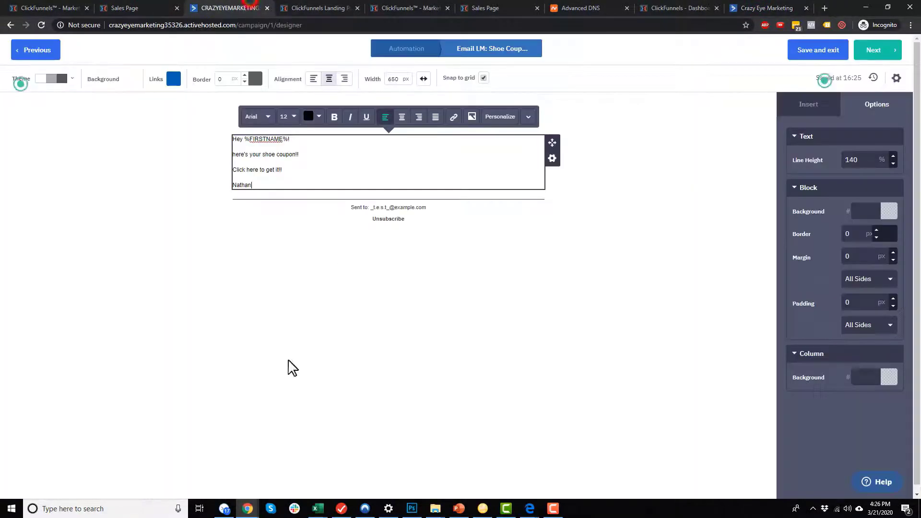
# Make 'Click here to get it!!' bold and link it to the copied order page URL.
pyautogui.moveTo(288, 170); pyautogui.dragTo(233, 171)
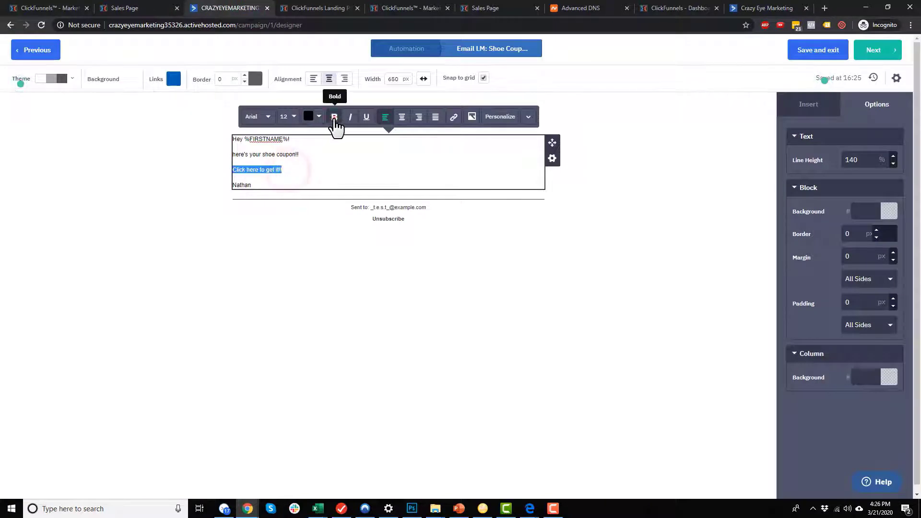
pyautogui.click(335, 117)
pyautogui.click(453, 118)
pyautogui.hotkey('ctrl', 'v')
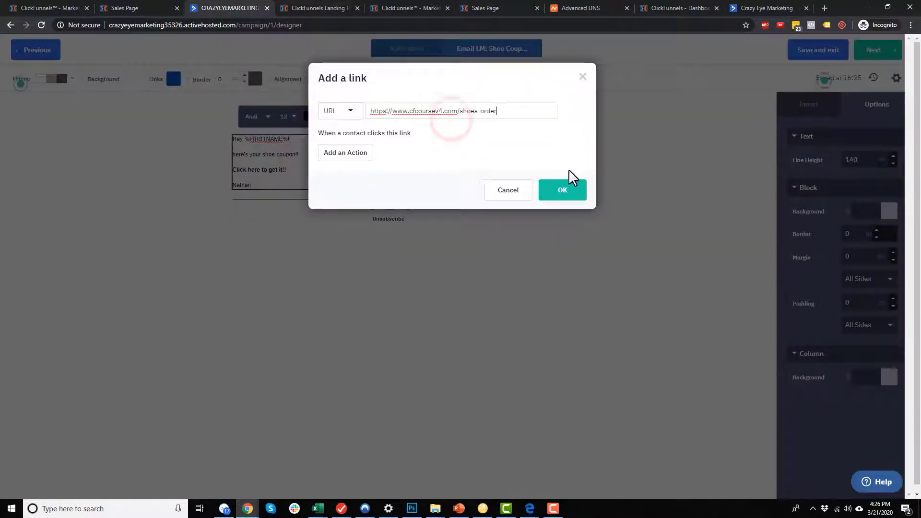
pyautogui.click(563, 194)
# Raise all the email text to font size 16 and go to the Campaign Summary.
pyautogui.click(405, 173)
pyautogui.hotkey('ctrl', 'a')
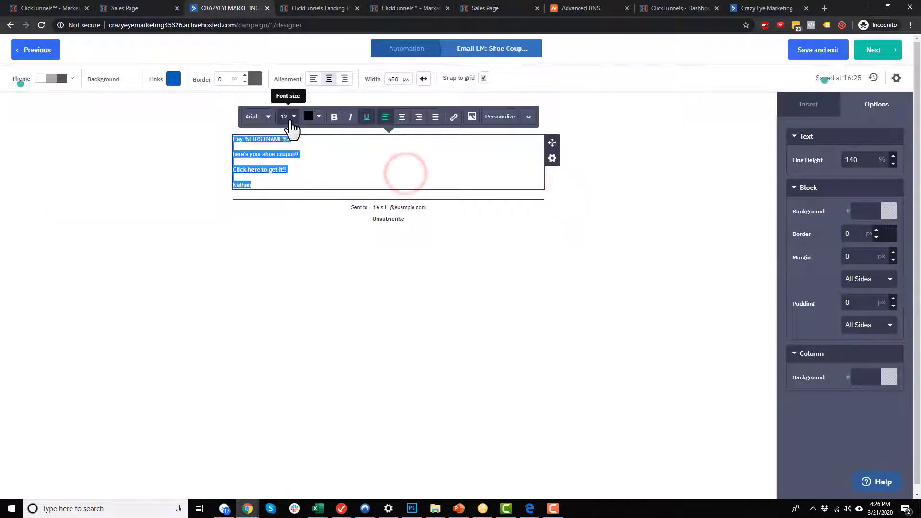
pyautogui.click(289, 118)
pyautogui.click(309, 132)
pyautogui.click(308, 133)
pyautogui.click(309, 132)
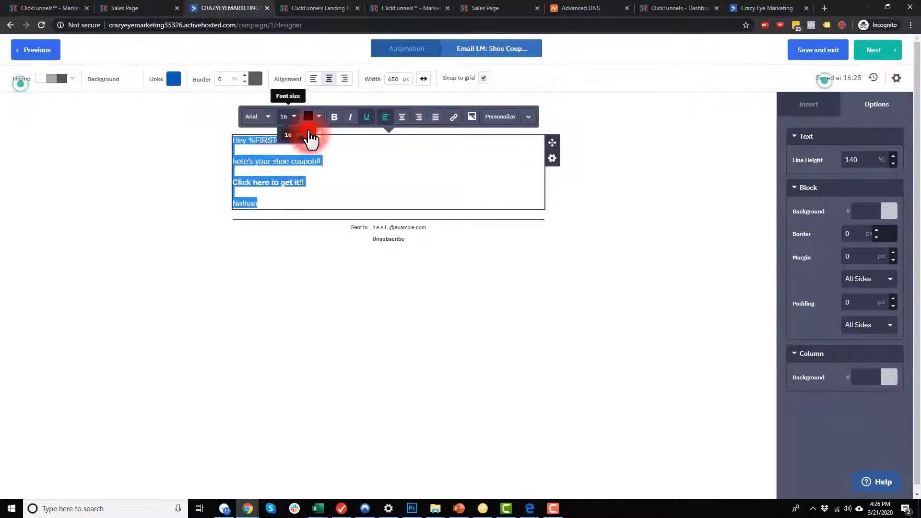
pyautogui.click(309, 132)
pyautogui.click(308, 132)
pyautogui.click(506, 364)
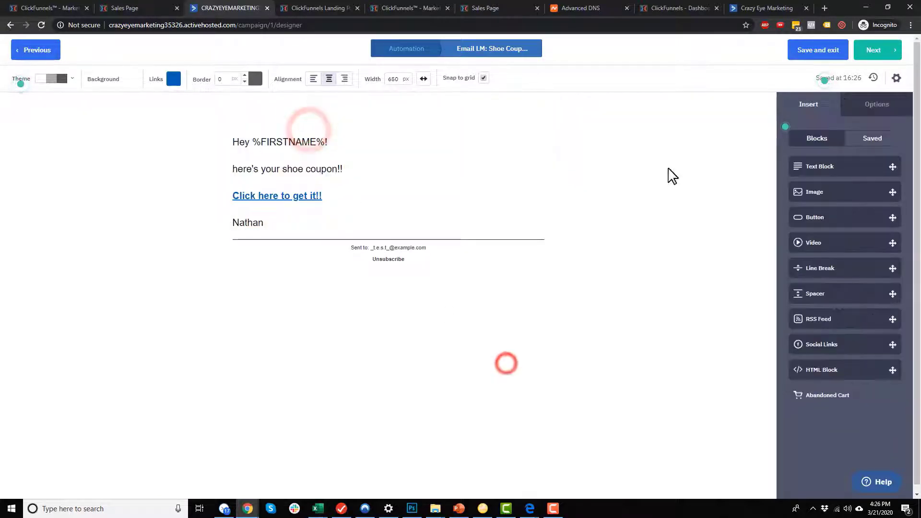
pyautogui.click(882, 60)
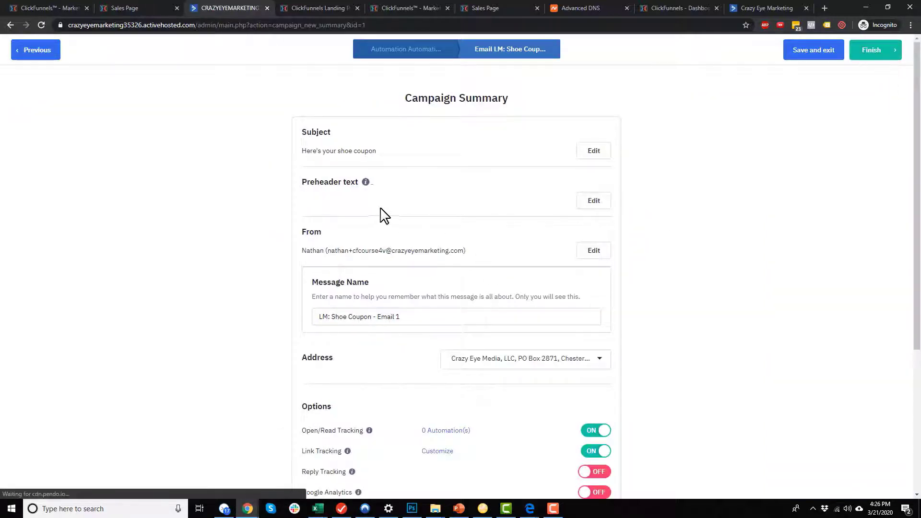
# Review the Campaign Summary options, then switch Google Analytics tracking on.
pyautogui.scroll(-2, 413, 184)
pyautogui.scroll(1, 446, 185)
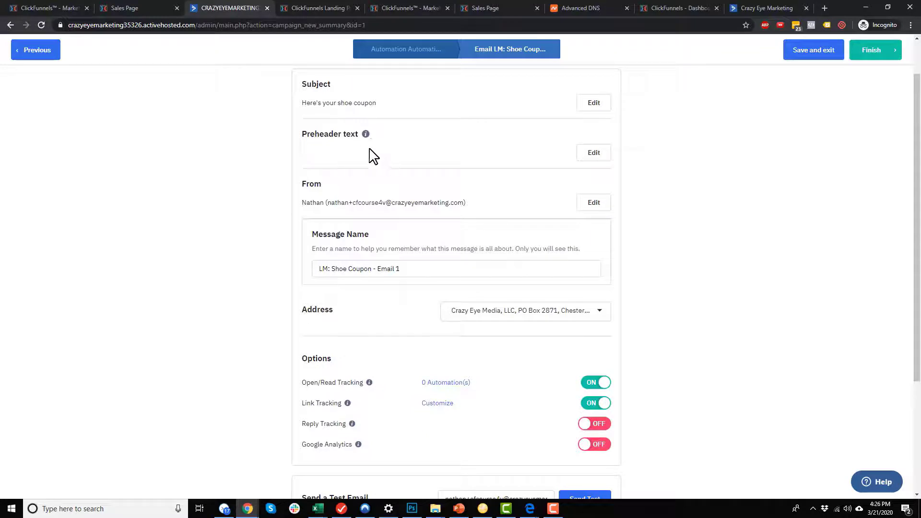
pyautogui.moveTo(366, 136)
pyautogui.scroll(-1, 350, 216)
pyautogui.scroll(-1, 411, 222)
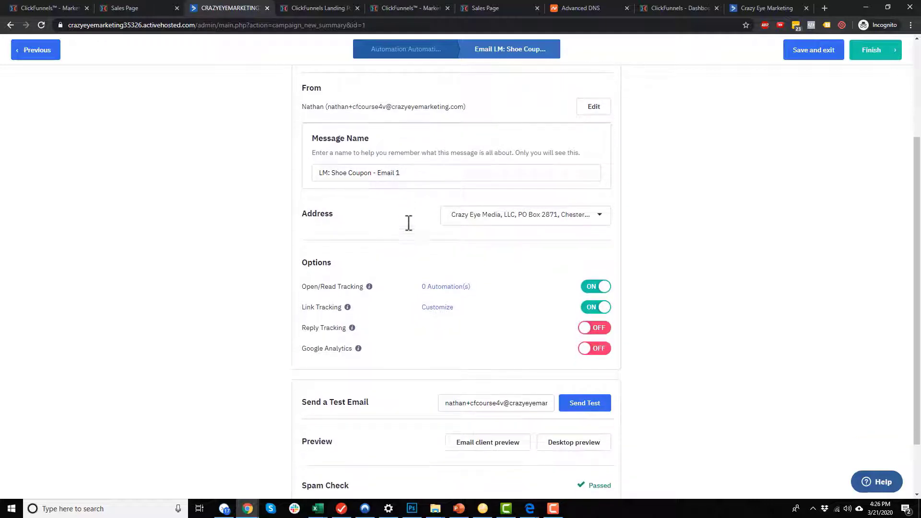
pyautogui.click(504, 217)
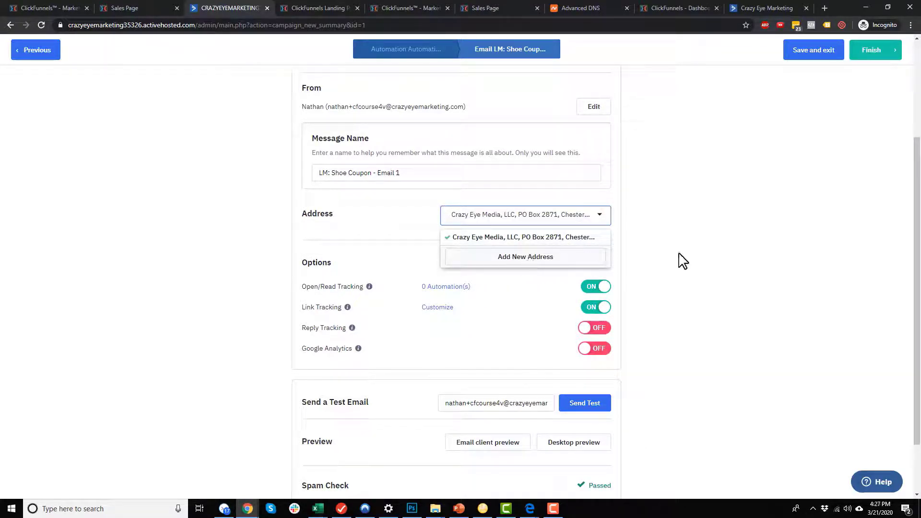
pyautogui.click(740, 253)
pyautogui.scroll(-1, 528, 257)
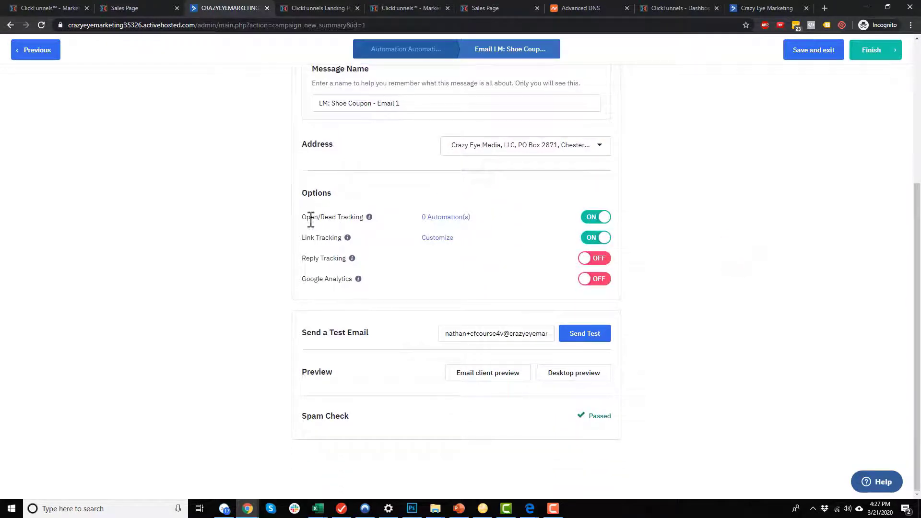
pyautogui.moveTo(369, 219)
pyautogui.moveTo(352, 261)
pyautogui.click(594, 280)
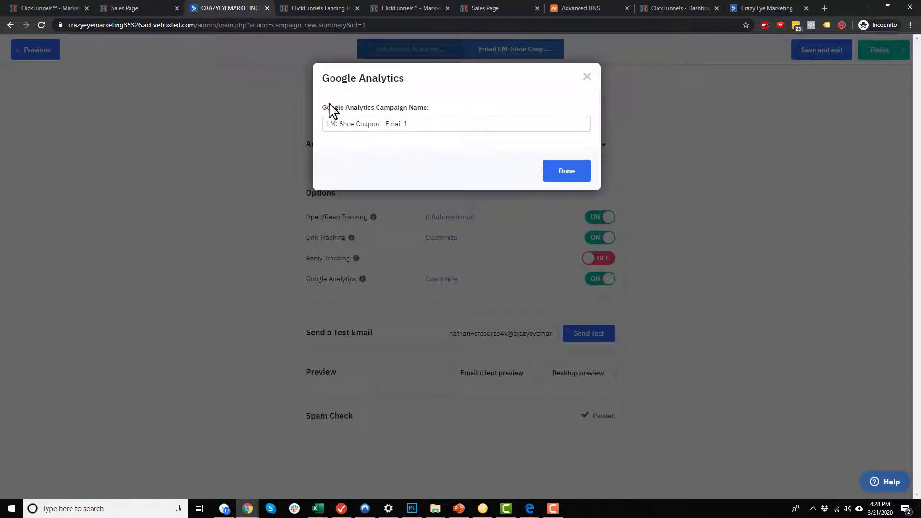
# Shorten the Google Analytics campaign name to 'LM: Shoe Coupon' and save it.
pyautogui.moveTo(329, 108); pyautogui.dragTo(446, 119)
pyautogui.click(409, 123)
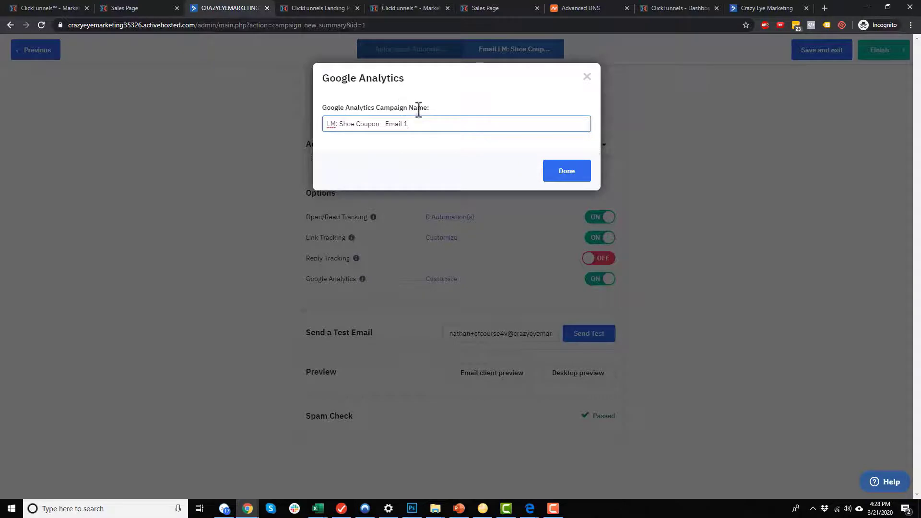
pyautogui.click(334, 124)
pyautogui.moveTo(379, 124); pyautogui.dragTo(452, 125)
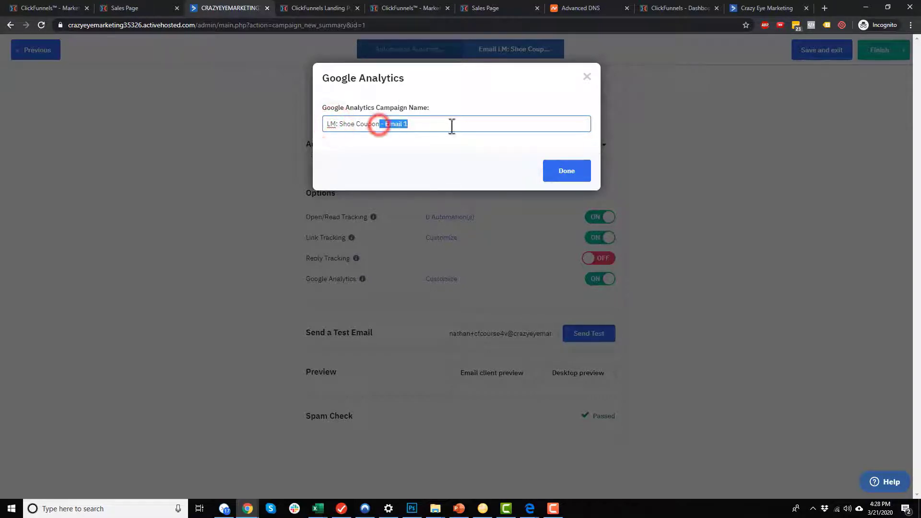
pyautogui.press('BackSpace')
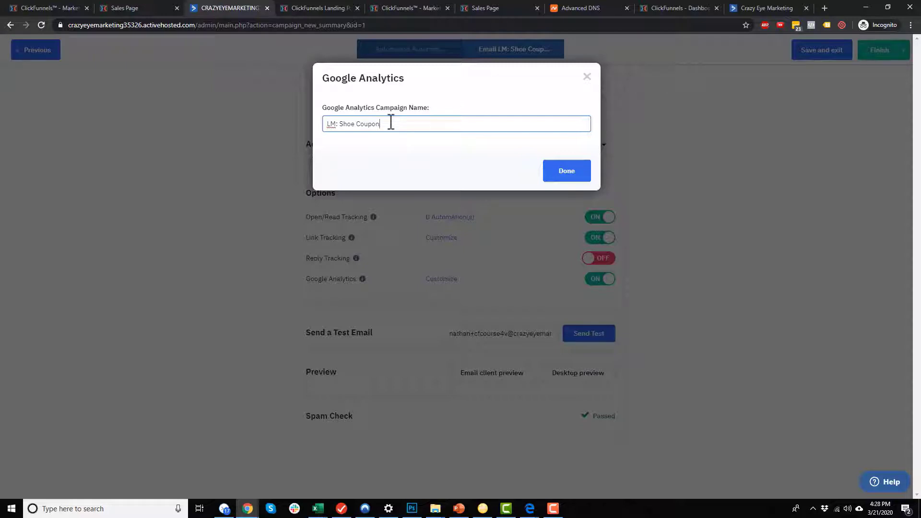
pyautogui.click(566, 173)
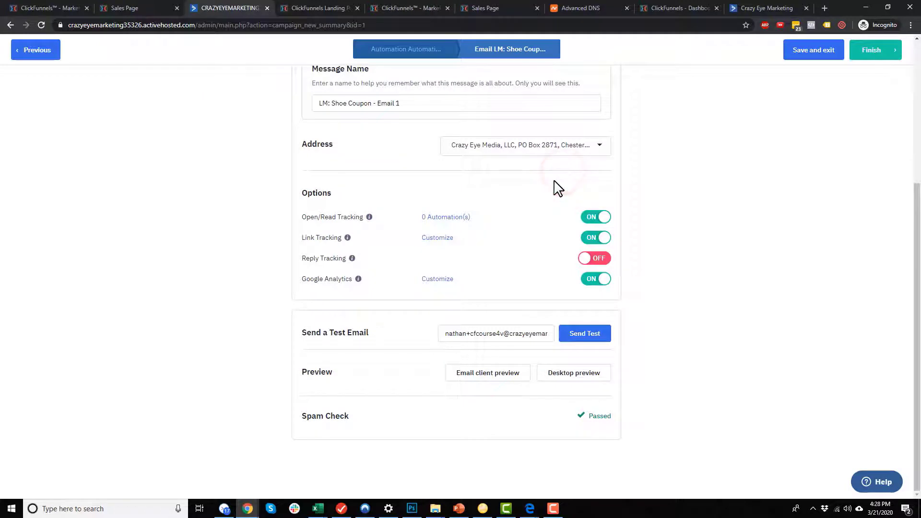
# Check the desktop preview and passed spam check, then finish the email.
pyautogui.click(567, 372)
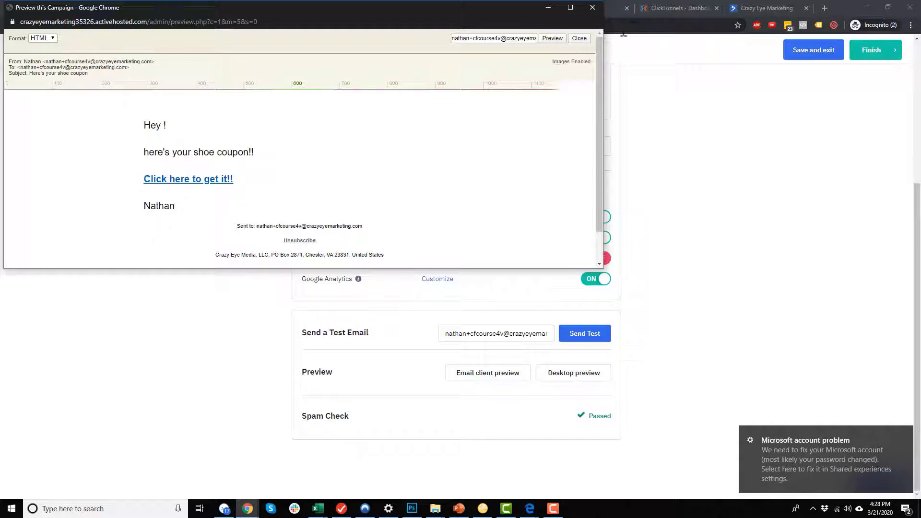
pyautogui.click(591, 8)
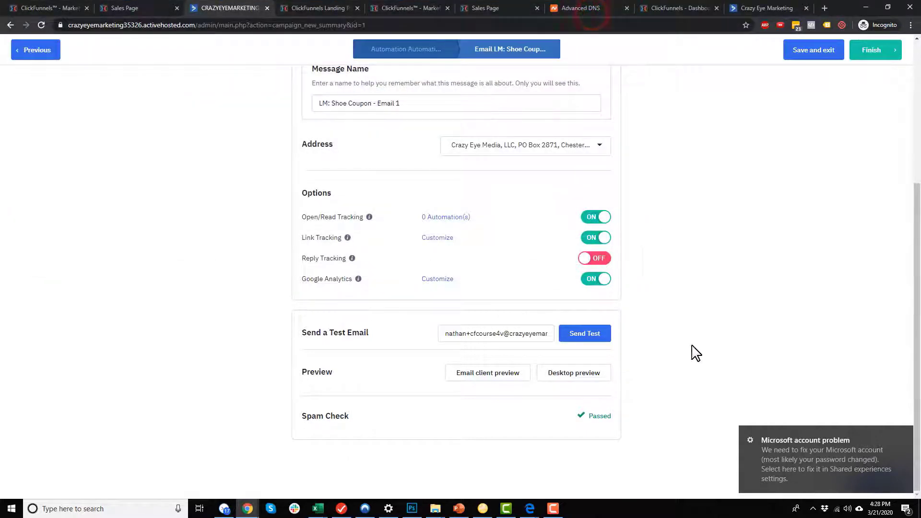
pyautogui.moveTo(283, 417); pyautogui.dragTo(399, 418)
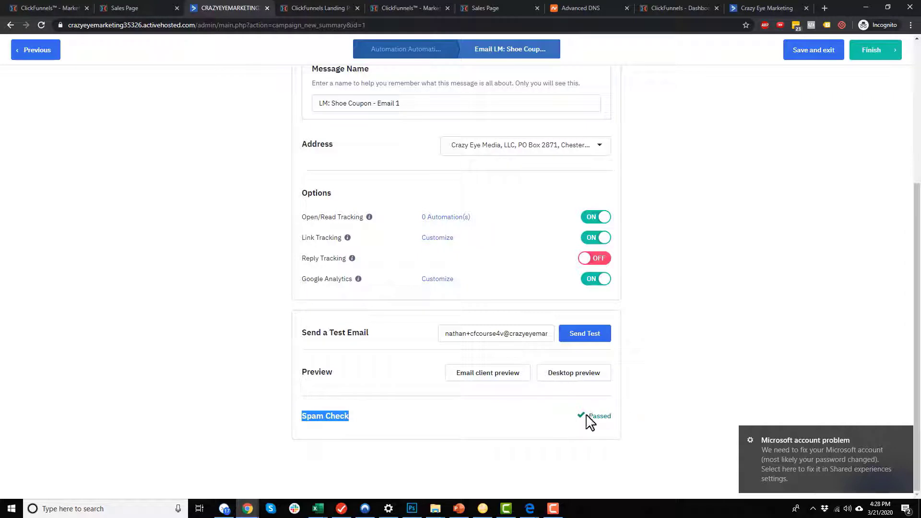
pyautogui.click(906, 435)
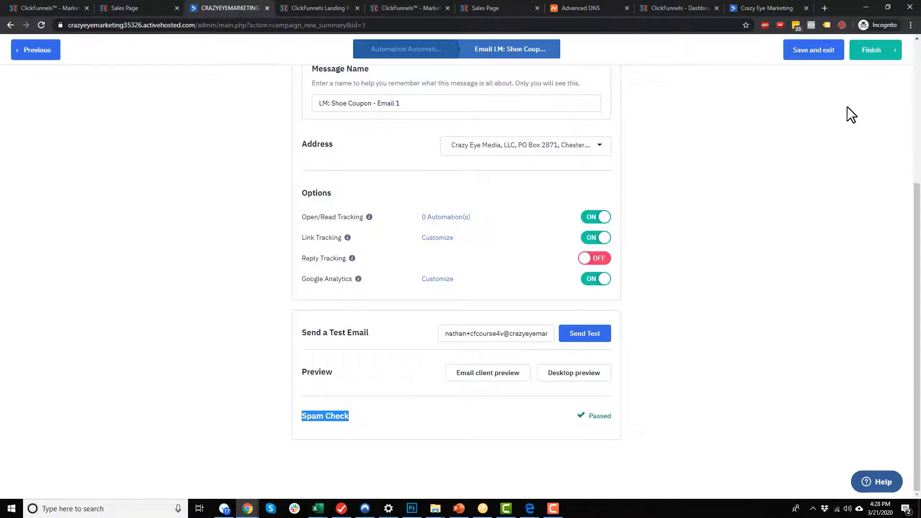
pyautogui.click(867, 51)
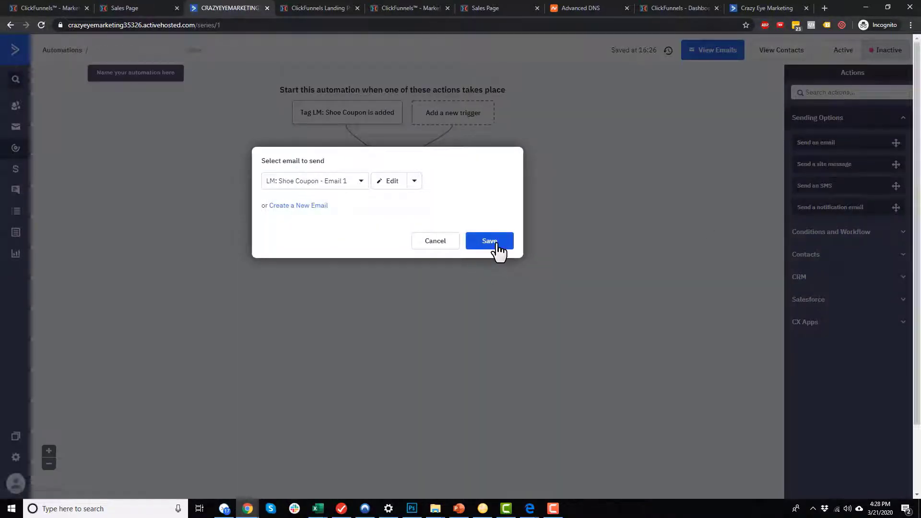
# Add the Email 1 sending step and name the automation 'LM: Shoe Coupon'.
pyautogui.click(497, 244)
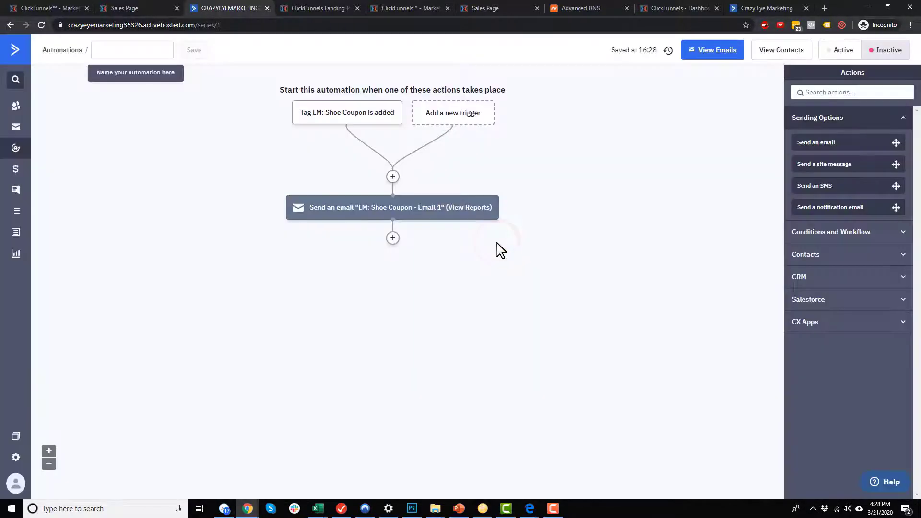
pyautogui.click(127, 45)
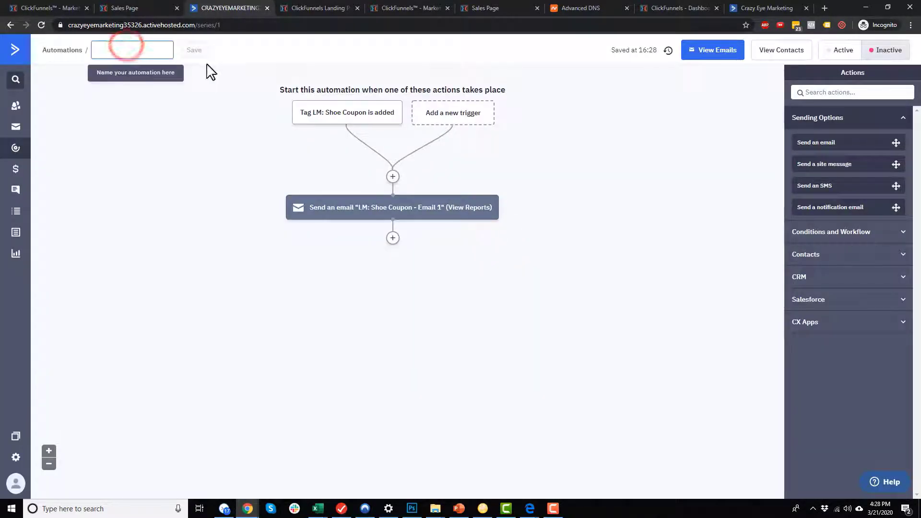
pyautogui.write('LM')
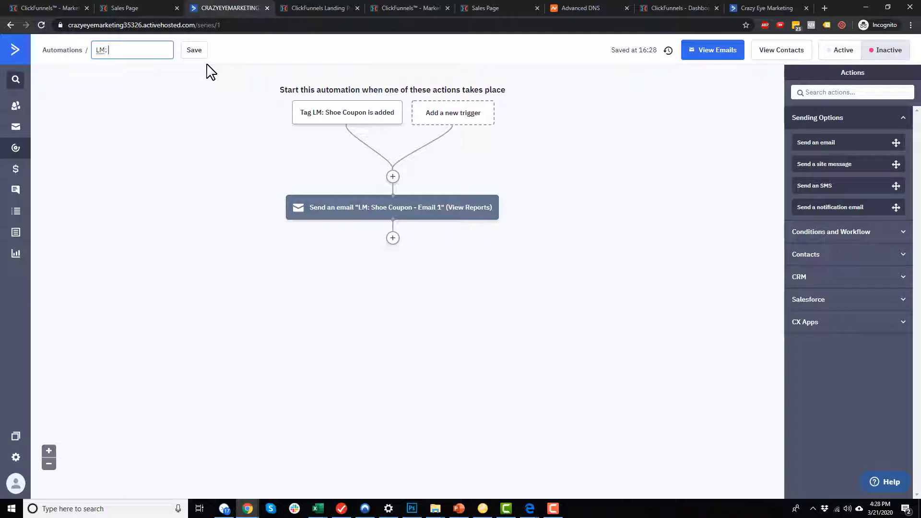
pyautogui.write(': Shoe Coupon')
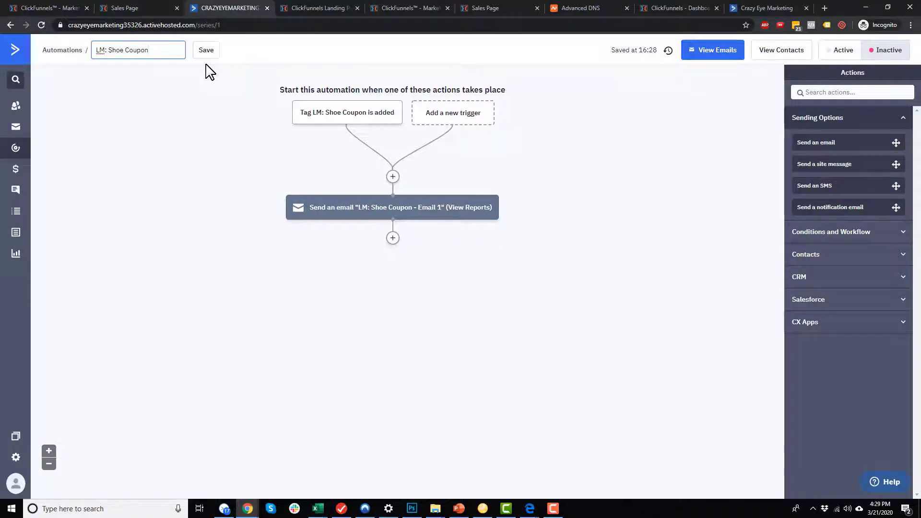
pyautogui.click(207, 51)
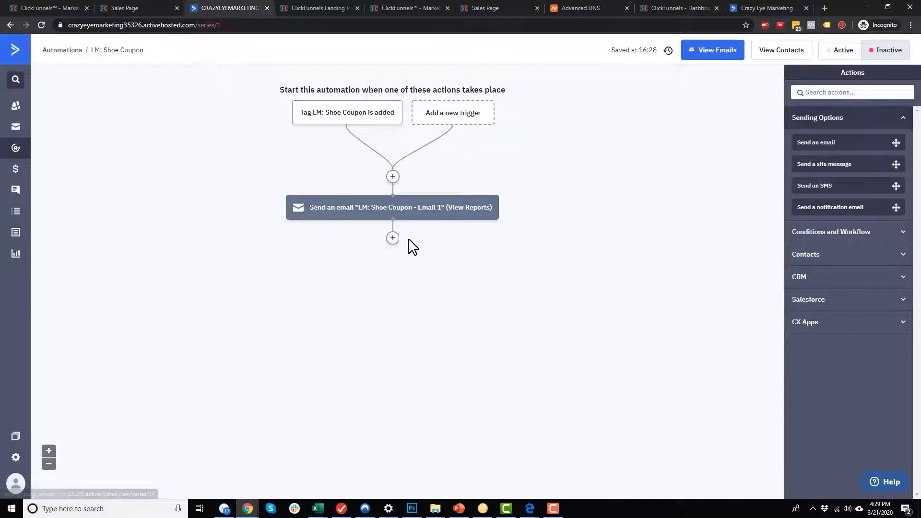
# Add a wait step of 1 day after the first email.
pyautogui.click(393, 239)
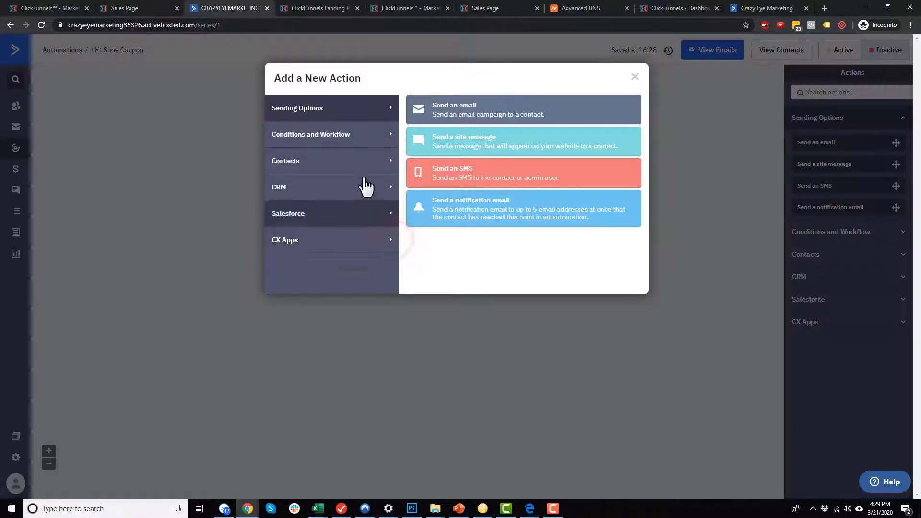
pyautogui.click(357, 139)
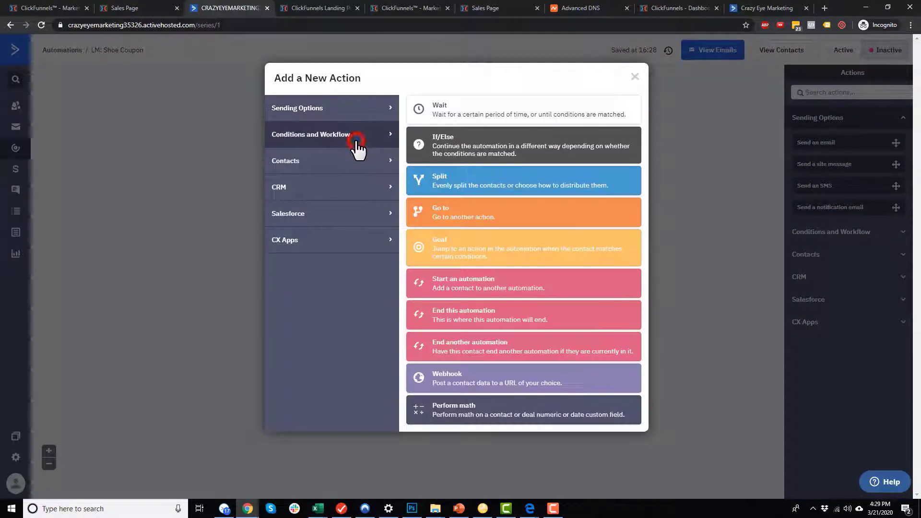
pyautogui.click(462, 105)
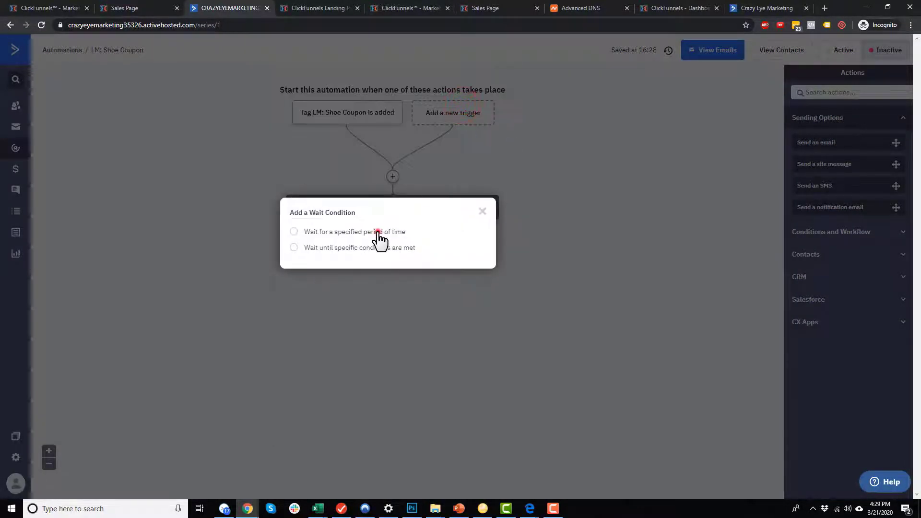
pyautogui.click(380, 236)
pyautogui.click(477, 280)
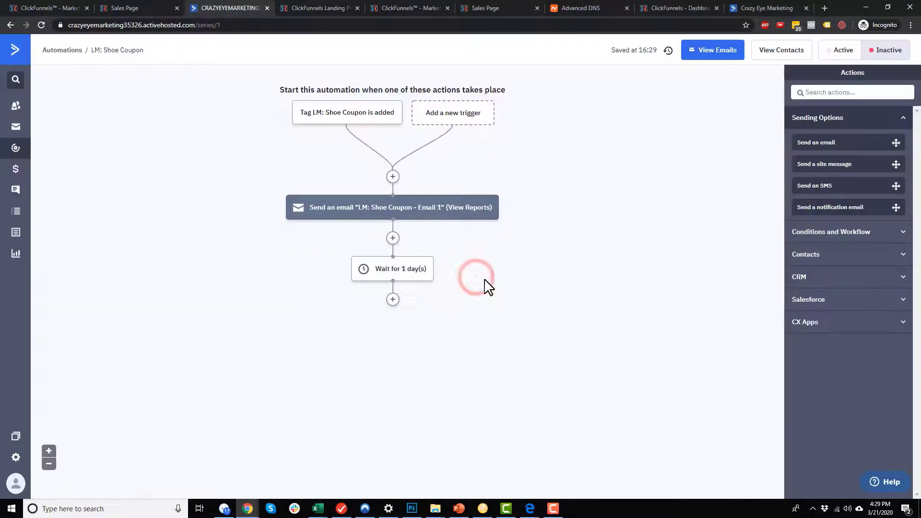
# Add another send-email step using an editable copy of Email 1.
pyautogui.click(392, 299)
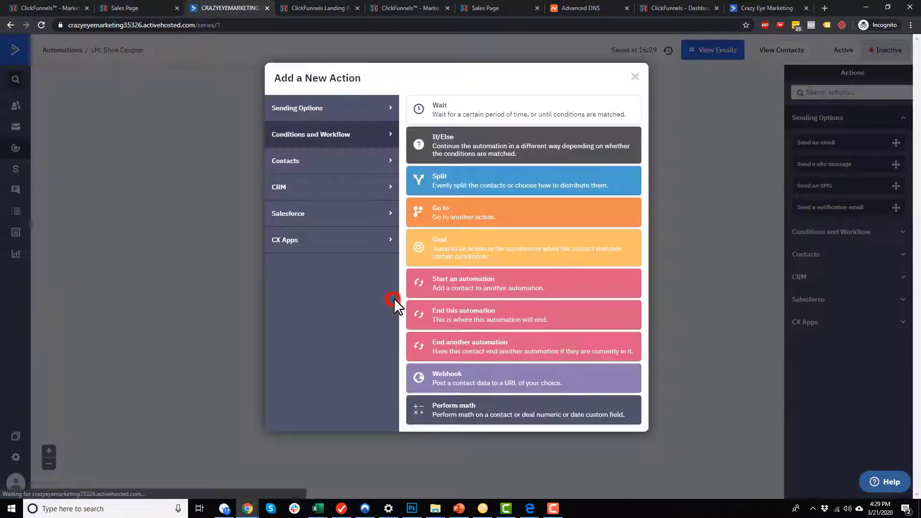
pyautogui.click(347, 115)
pyautogui.click(460, 118)
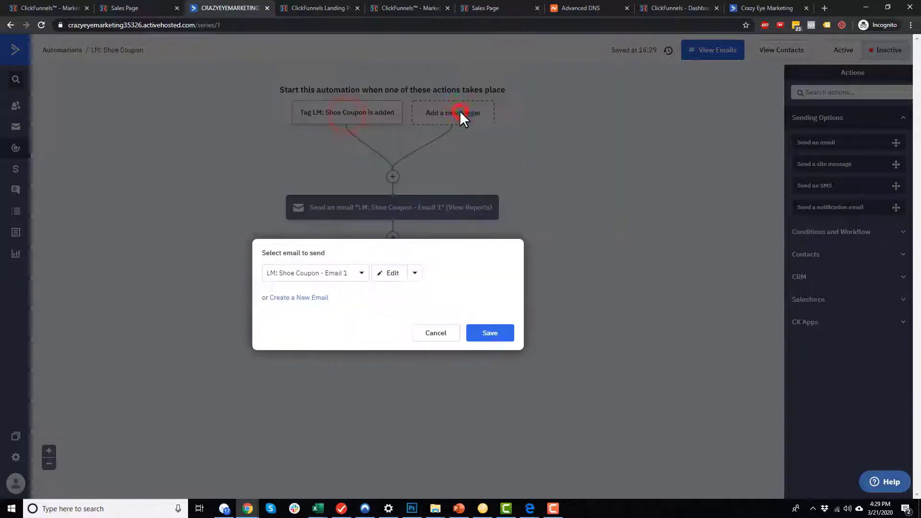
pyautogui.click(415, 273)
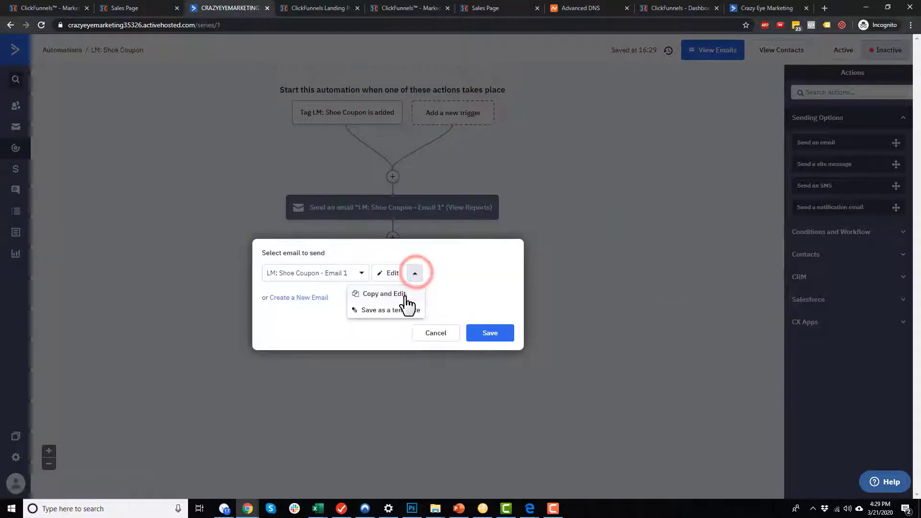
pyautogui.click(406, 294)
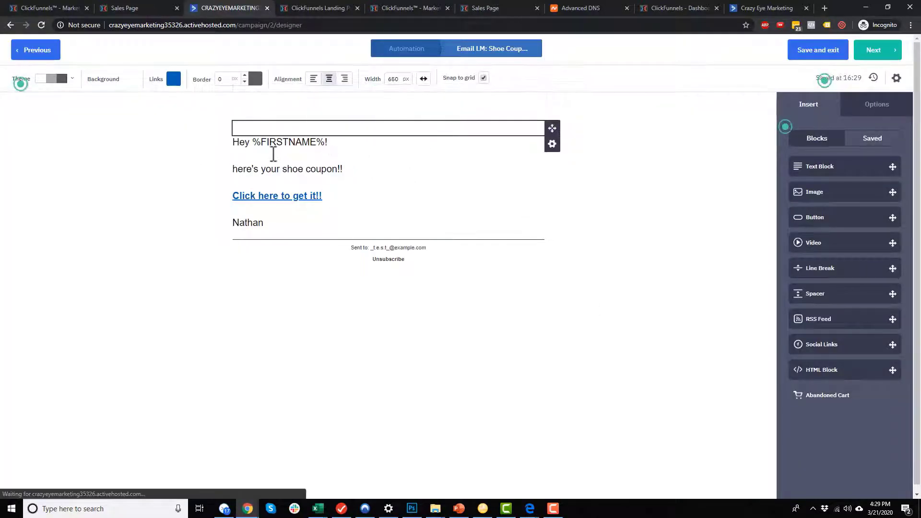
# Rewrite the body to 'yesterday you requested a shoe coupon, but it doesn't look like you used it.....'.
pyautogui.click(234, 168)
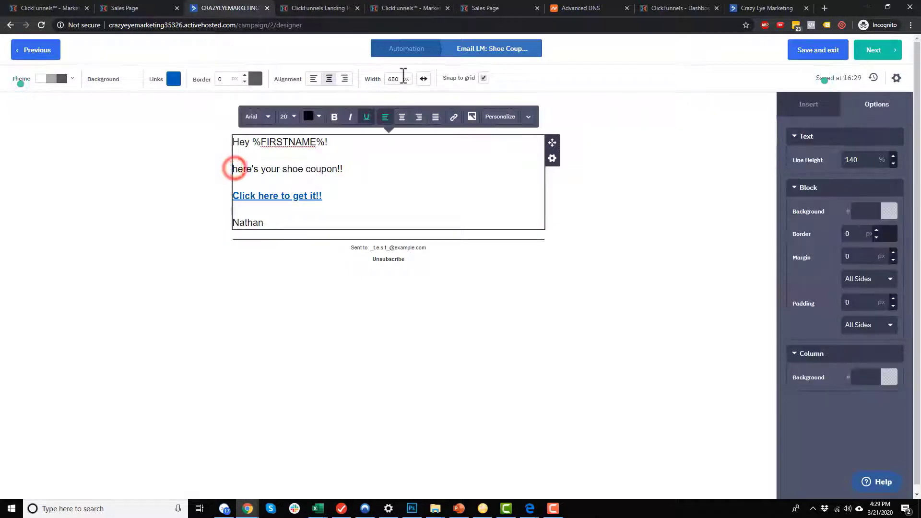
pyautogui.write('yesterday you reque')
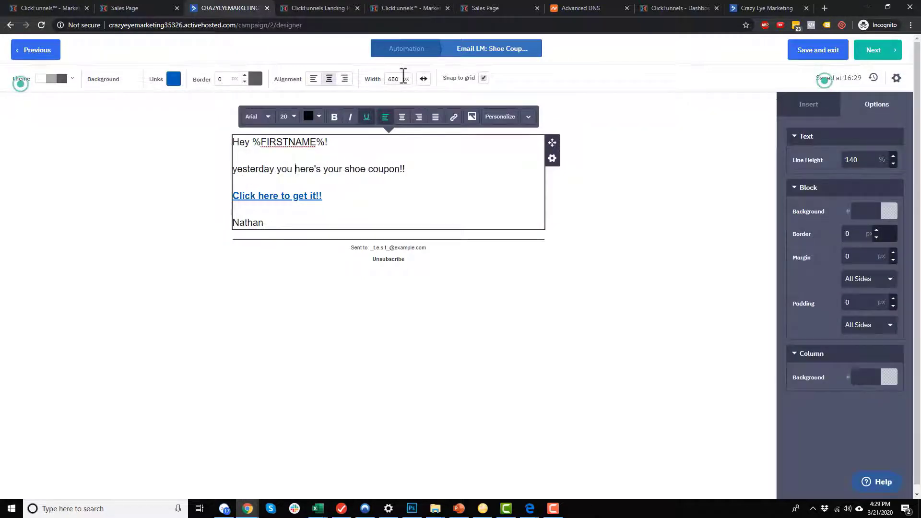
pyautogui.write('sted a shoe coupon')
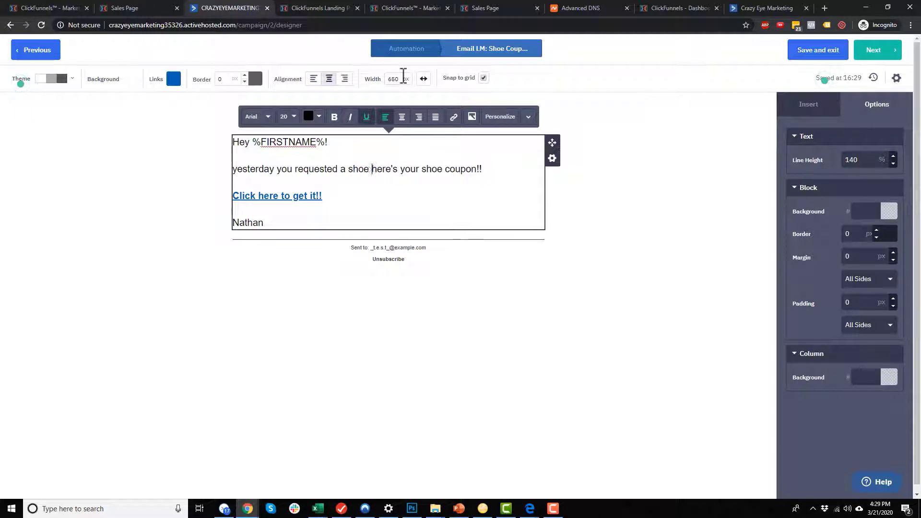
pyautogui.write(', bu tit')
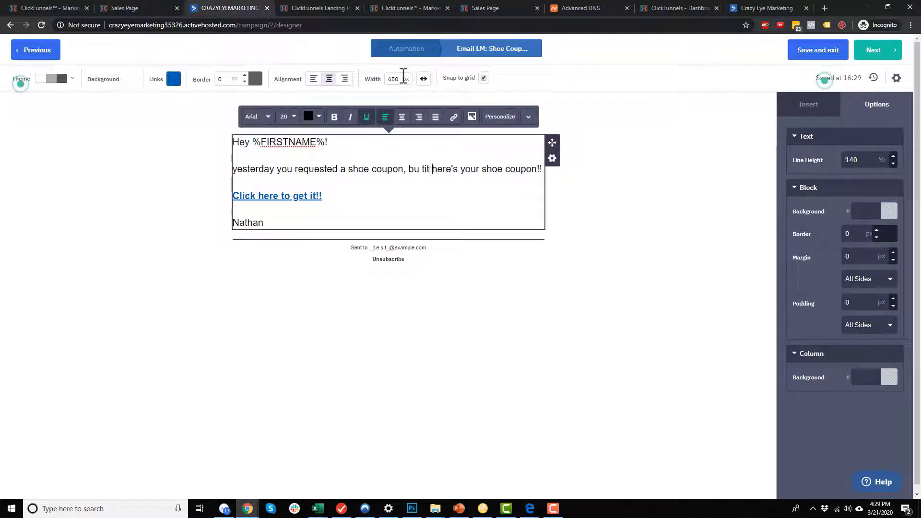
pyautogui.press('BackSpace')
pyautogui.press('BackSpace')
pyautogui.press('BackSpace')
pyautogui.write("t it doesn't ")
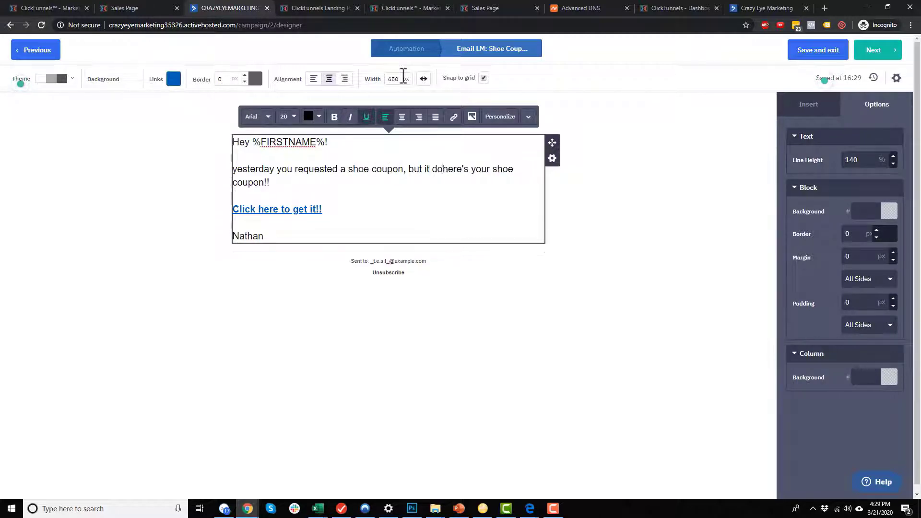
pyautogui.write('look like you used')
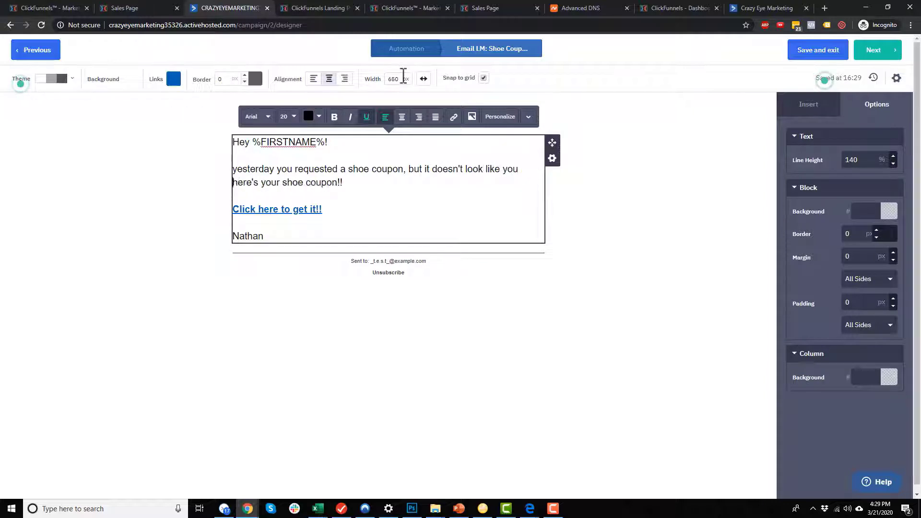
pyautogui.write(' it')
pyautogui.write('.....')
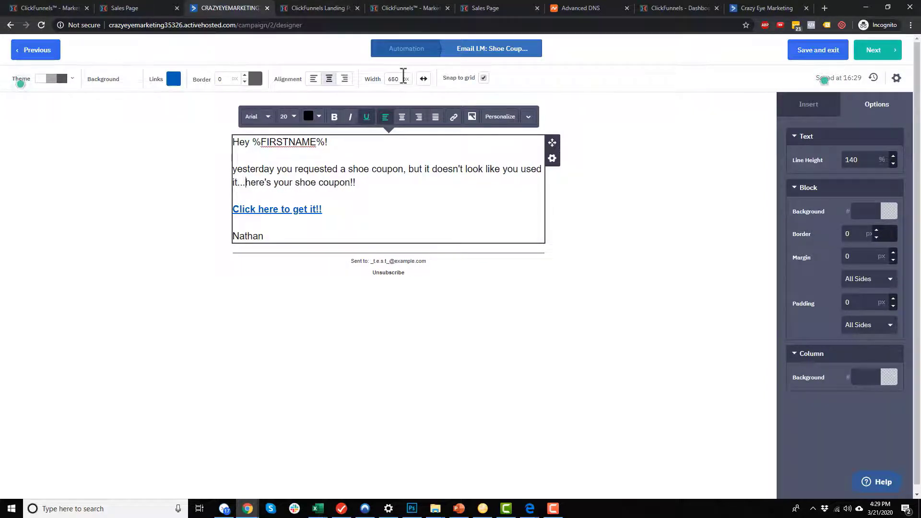
pyautogui.press('Delete')
pyautogui.press('Delete')
pyautogui.press('Delete')
pyautogui.press('Delete')
pyautogui.press('Delete')
pyautogui.press('Delete')
pyautogui.press('Delete')
pyautogui.press('Delete')
pyautogui.press('Delete')
pyautogui.press('Delete')
pyautogui.press('Delete')
pyautogui.press('Delete')
pyautogui.press('Delete')
pyautogui.press('Delete')
pyautogui.press('Delete')
pyautogui.press('Delete')
pyautogui.press('Delete')
pyautogui.press('Delete')
pyautogui.press('Delete')
pyautogui.press('Delete')
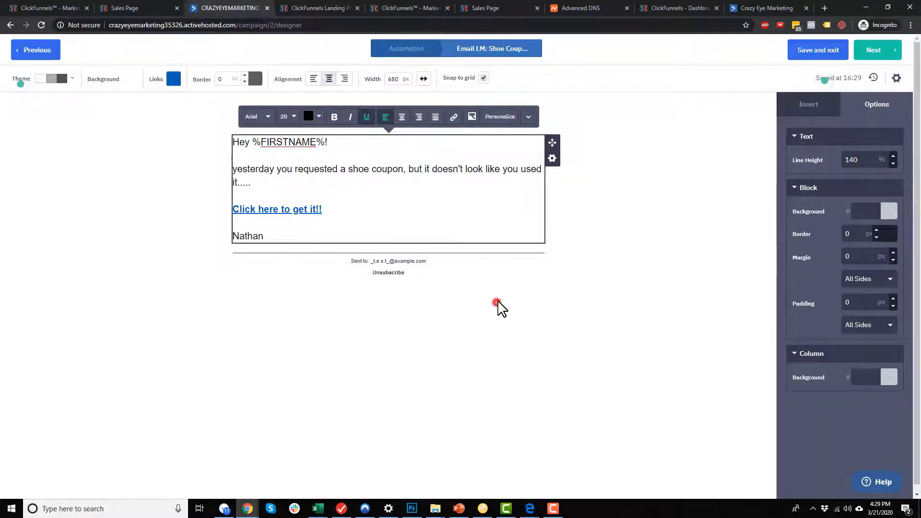
pyautogui.click(499, 307)
# Change the email subject to 'Don't forget your shoe coupon'.
pyautogui.click(896, 77)
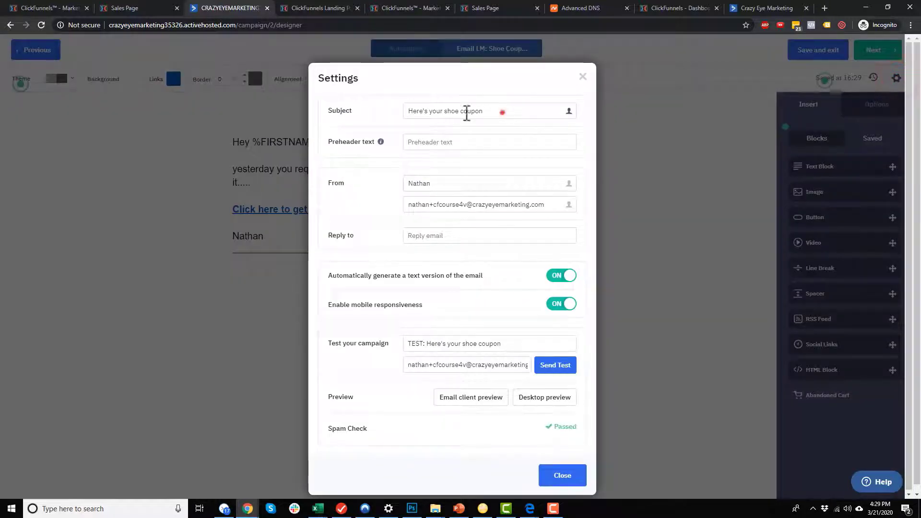
pyautogui.tripleClick(501, 111)
pyautogui.write("Don't forg")
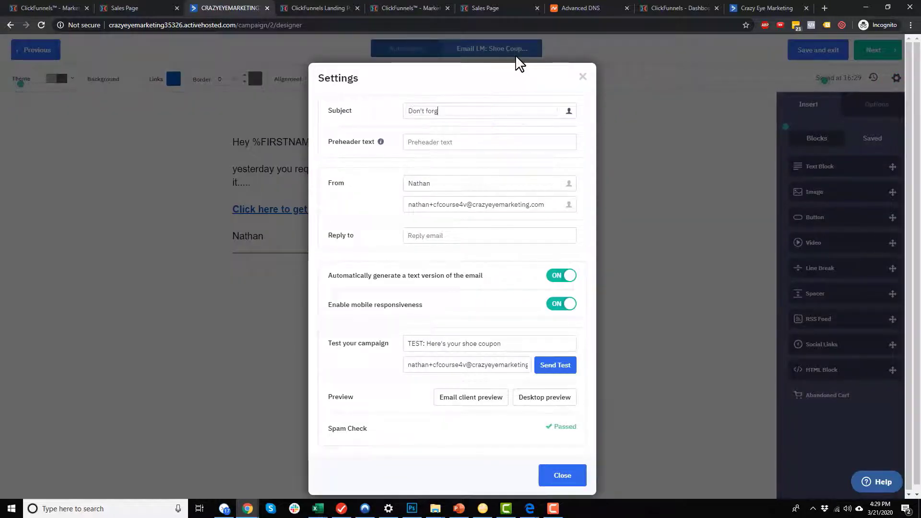
pyautogui.write('et your shoe coupon!')
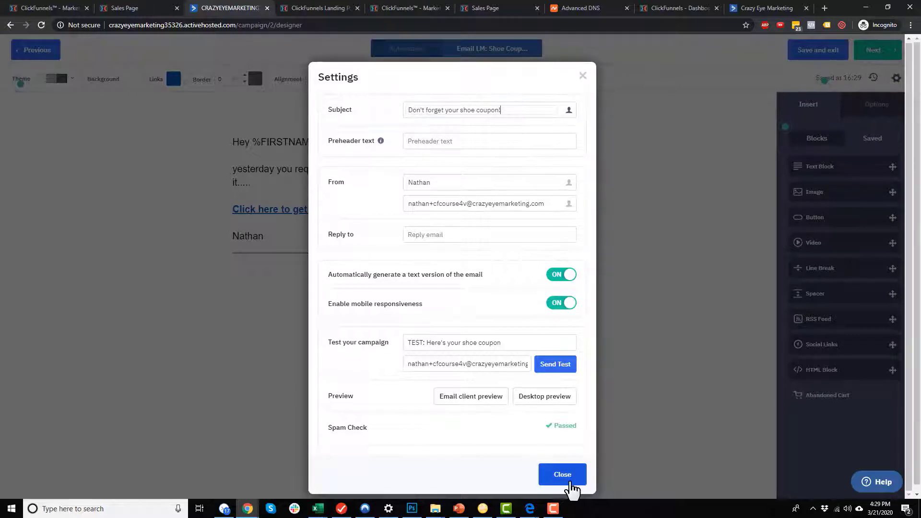
pyautogui.click(569, 476)
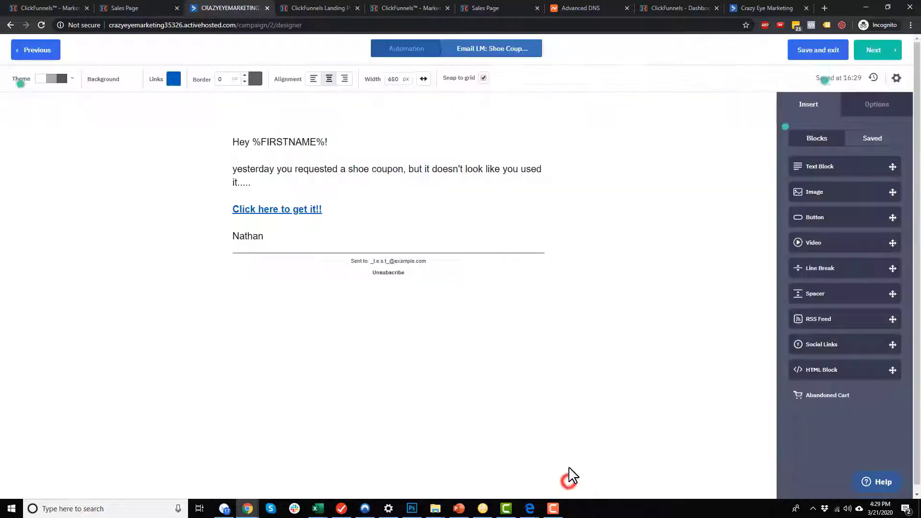
pyautogui.click(622, 305)
# Rename the copied message to 'LM: Shoe Coupon - Email 2', accept the Google Analytics name, and finish.
pyautogui.click(881, 53)
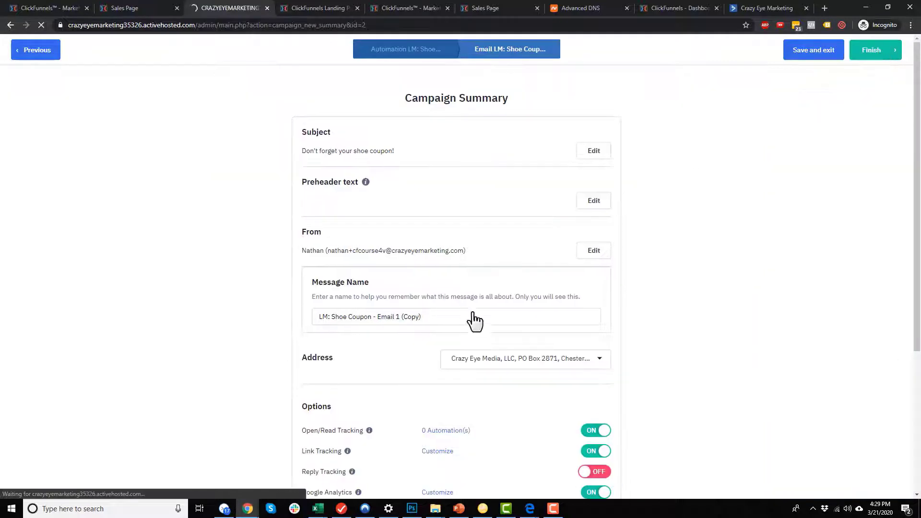
pyautogui.moveTo(395, 316); pyautogui.dragTo(510, 312)
pyautogui.write('2')
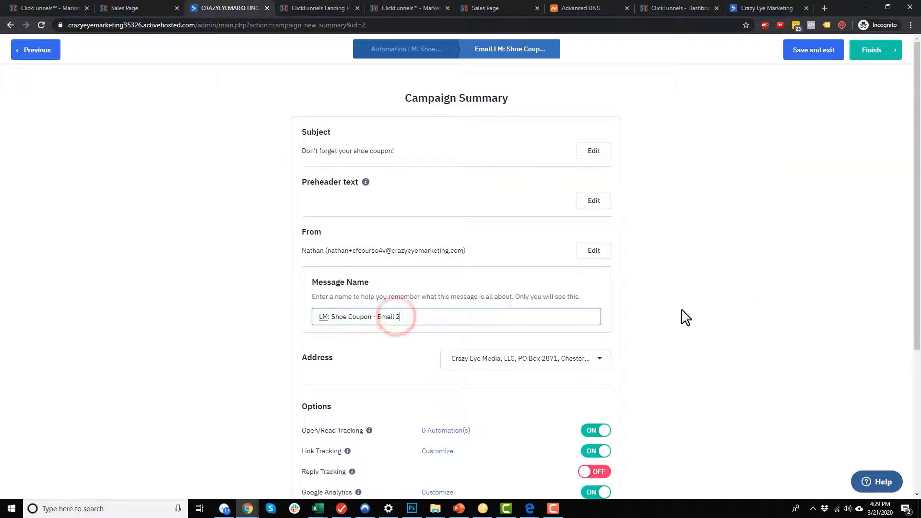
pyautogui.click(759, 350)
pyautogui.scroll(-4, 524, 343)
pyautogui.click(438, 300)
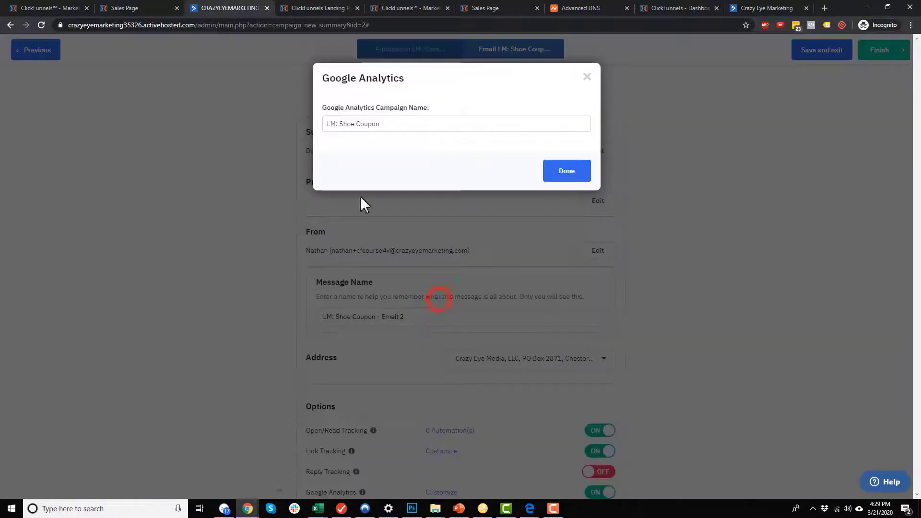
pyautogui.click(569, 169)
pyautogui.scroll(-4, 685, 308)
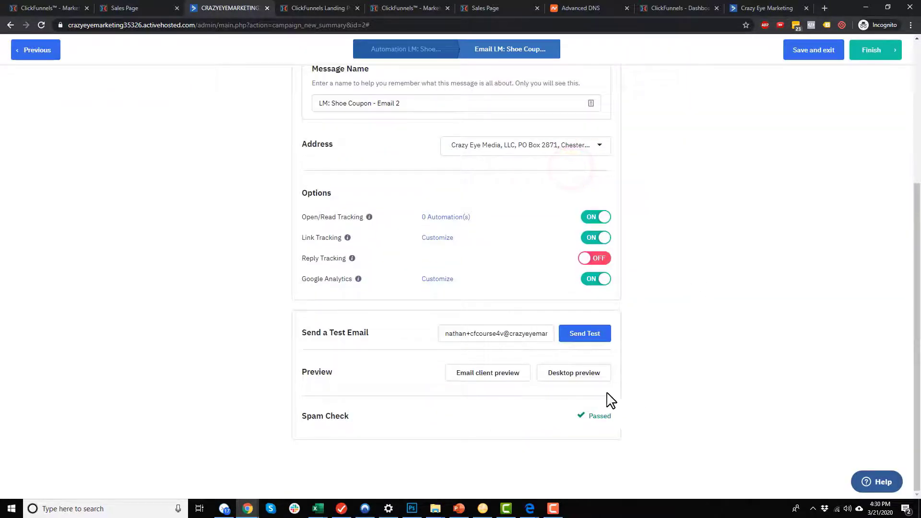
pyautogui.click(865, 49)
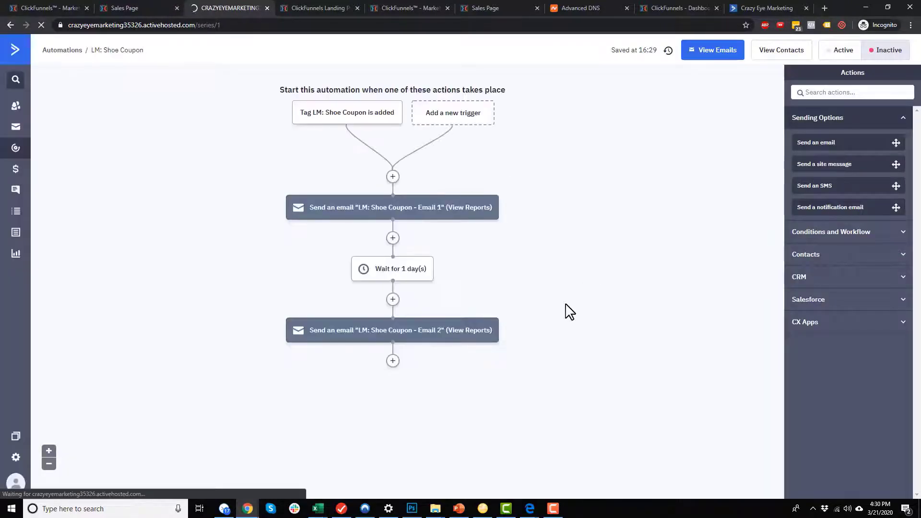
pyautogui.click(392, 360)
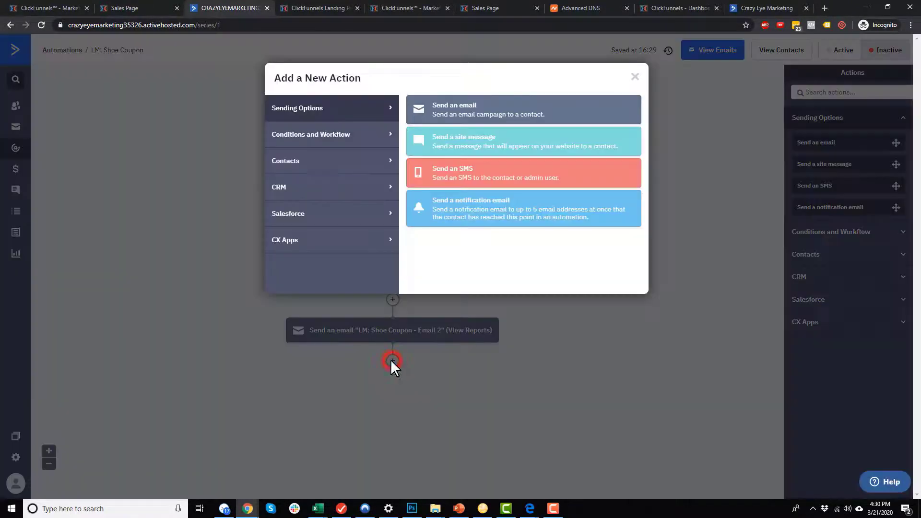
pyautogui.click(335, 135)
pyautogui.click(451, 111)
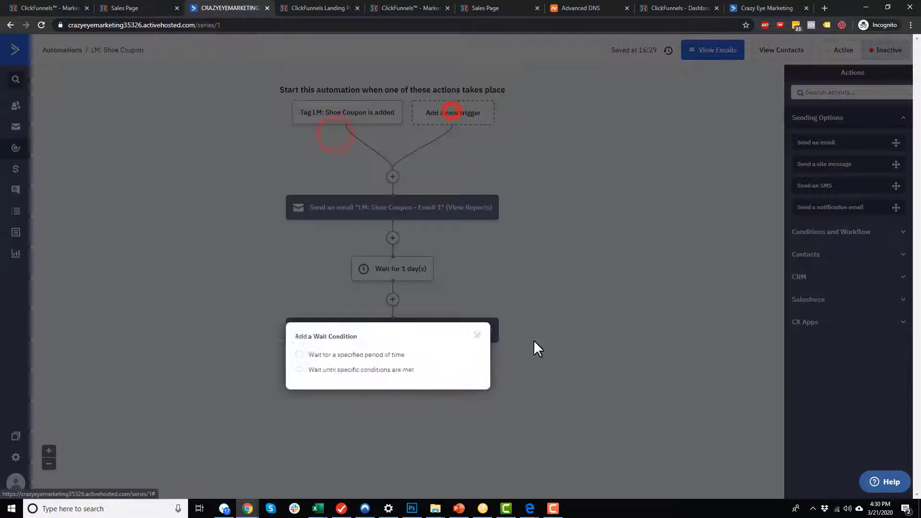
pyautogui.click(371, 355)
pyautogui.click(459, 398)
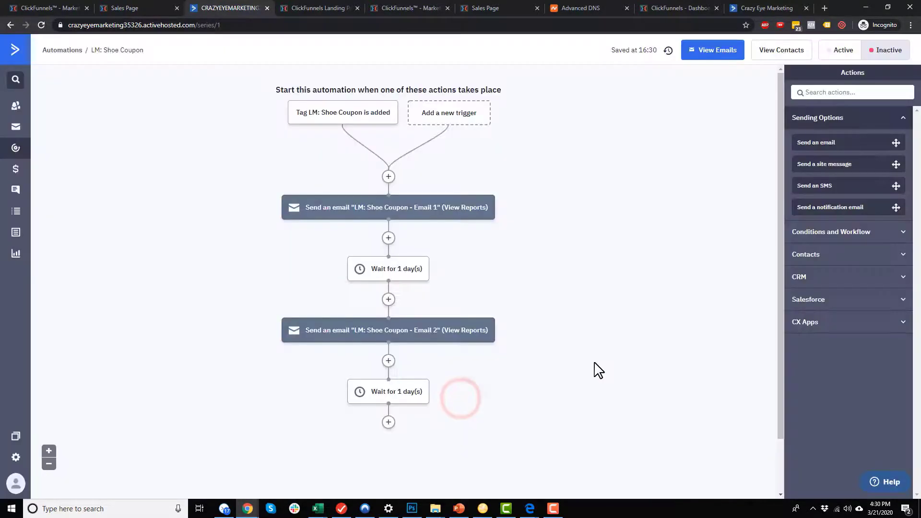
pyautogui.scroll(-1, 380, 374)
pyautogui.click(389, 362)
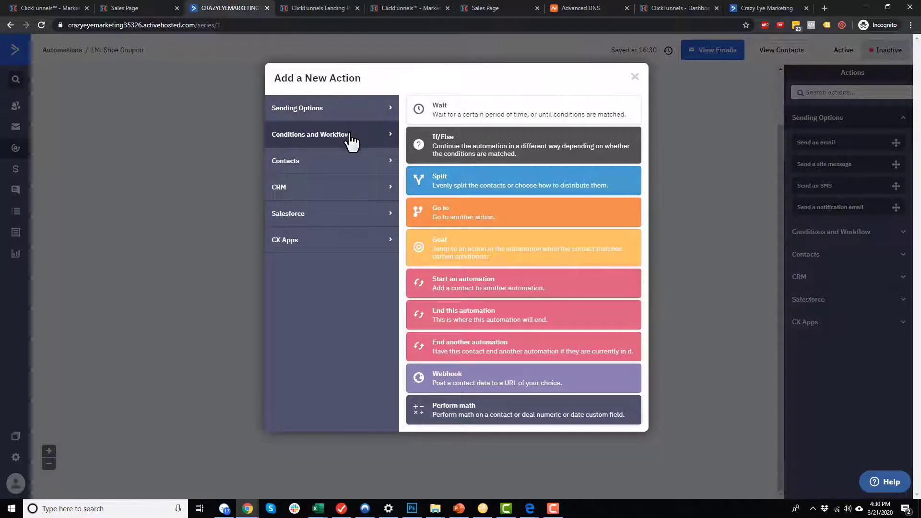
pyautogui.click(350, 160)
pyautogui.click(501, 245)
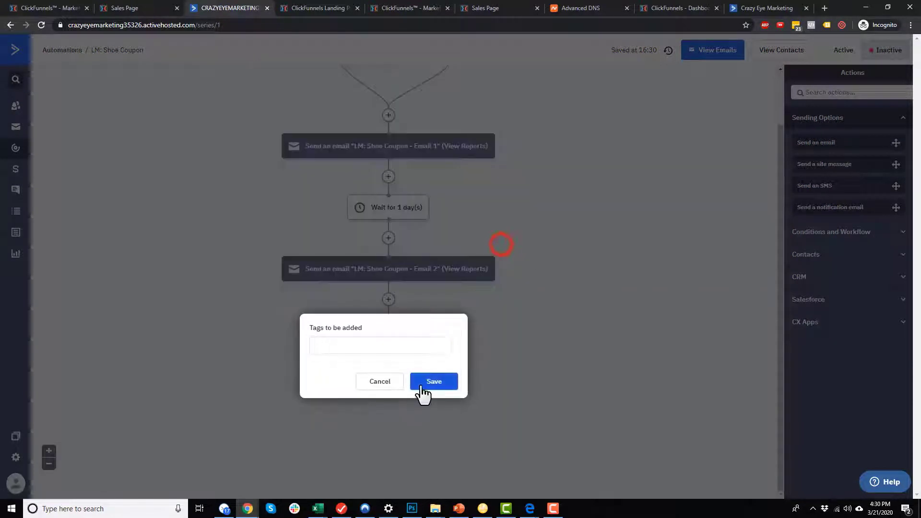
pyautogui.click(402, 346)
pyautogui.write('Main Series')
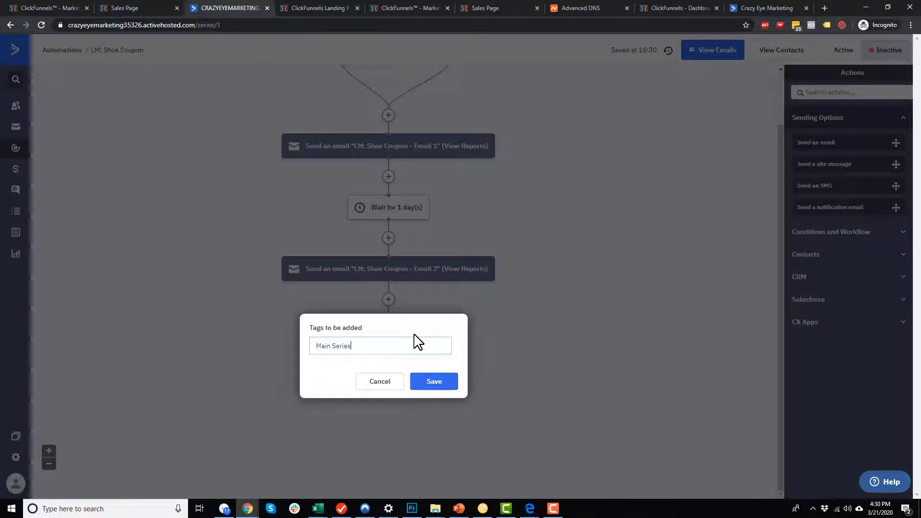
pyautogui.click(439, 384)
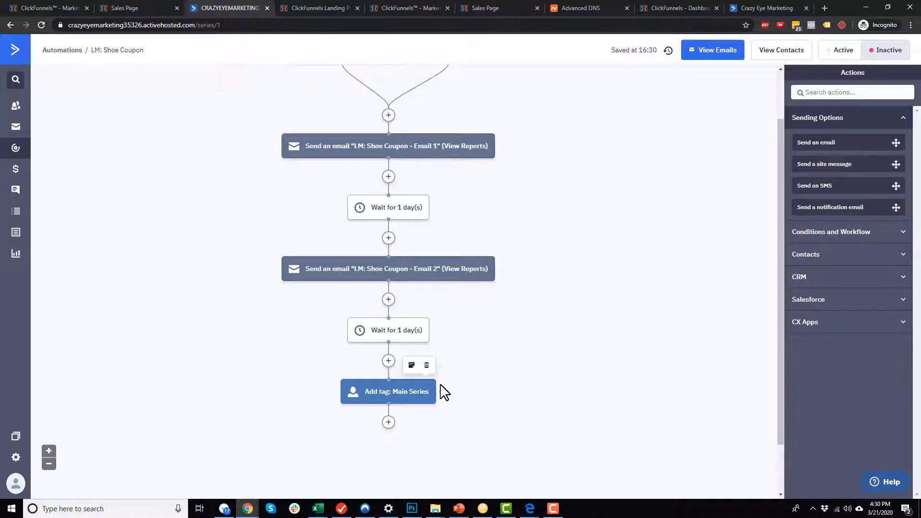
pyautogui.scroll(1, 426, 294)
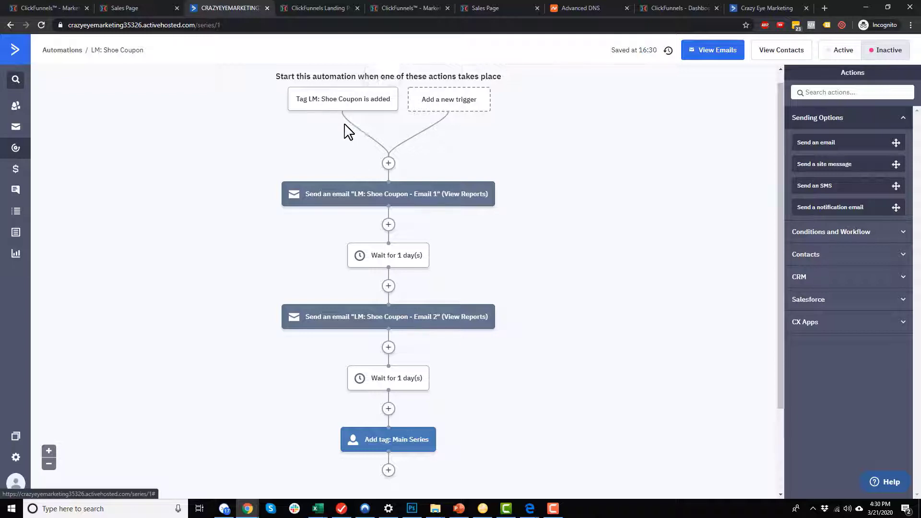
pyautogui.scroll(-2, 345, 130)
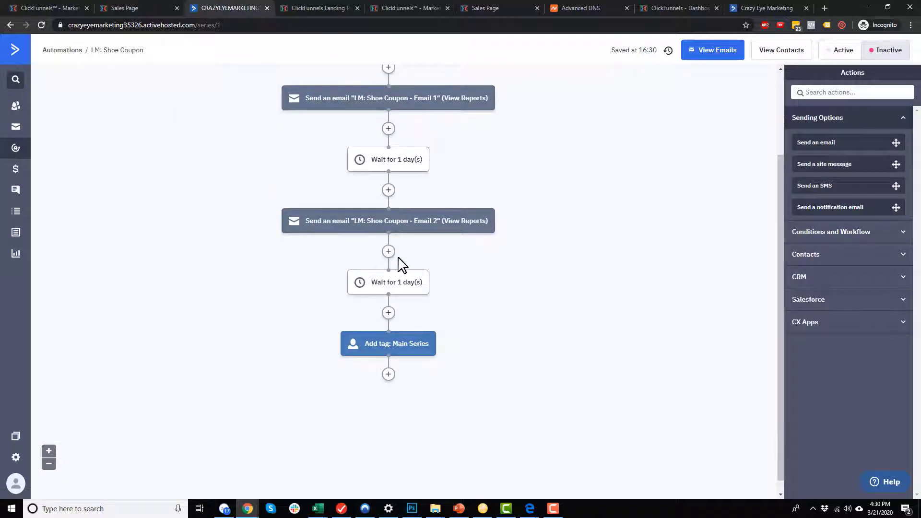
pyautogui.scroll(-1, 400, 273)
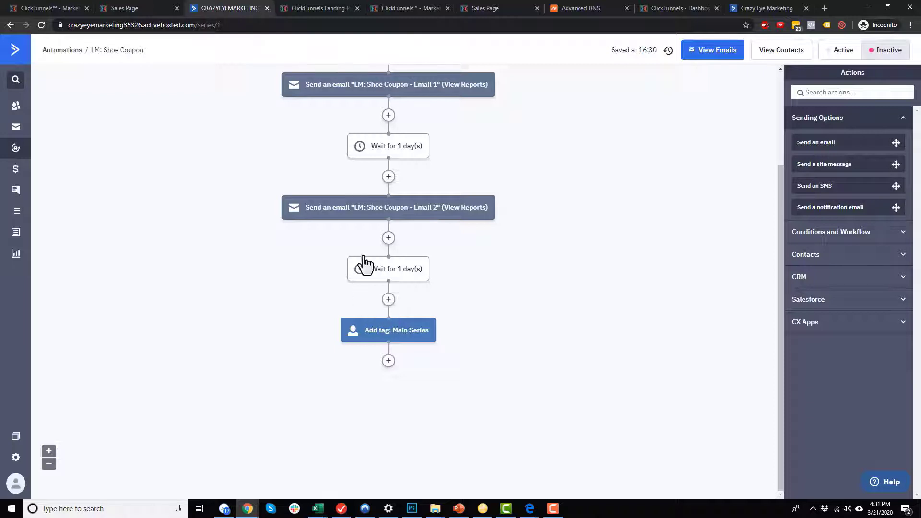
pyautogui.scroll(1, 402, 237)
pyautogui.scroll(-1, 402, 237)
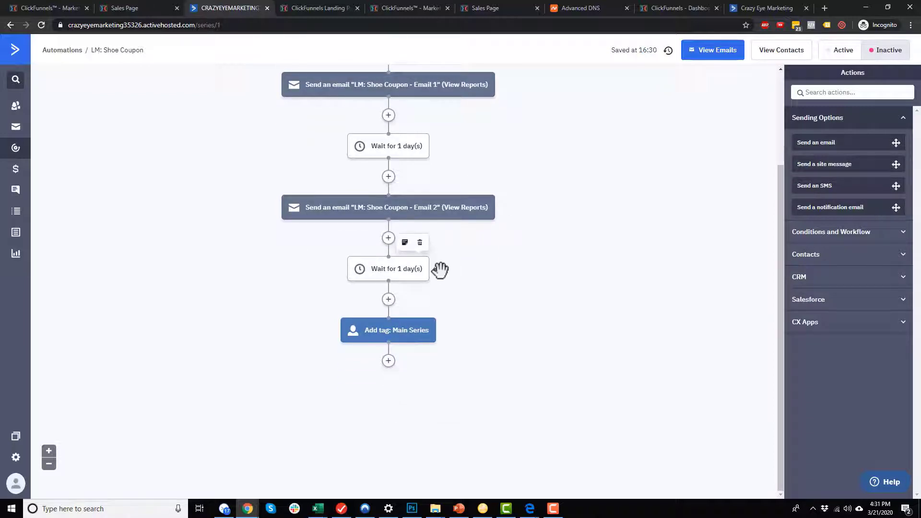
# Insert a goal step named PURCHASE: Shoes after the second coupon email.
pyautogui.click(389, 238)
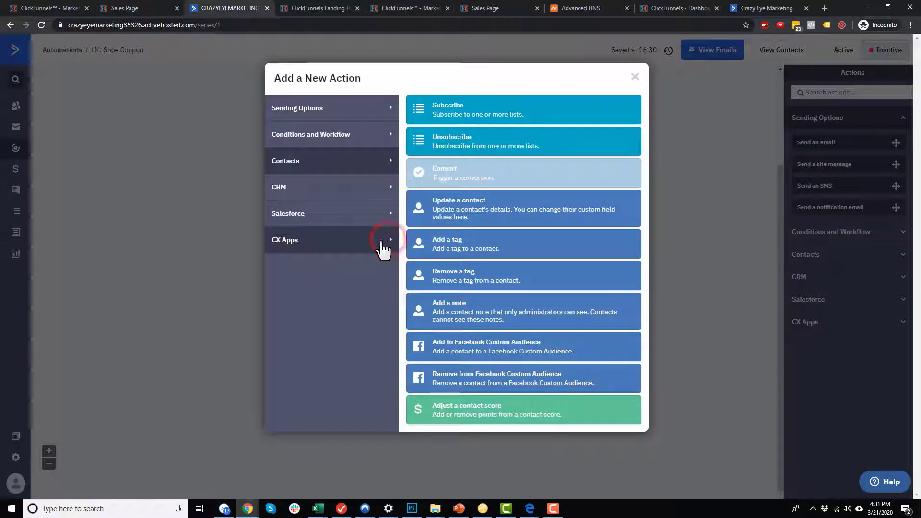
pyautogui.click(345, 143)
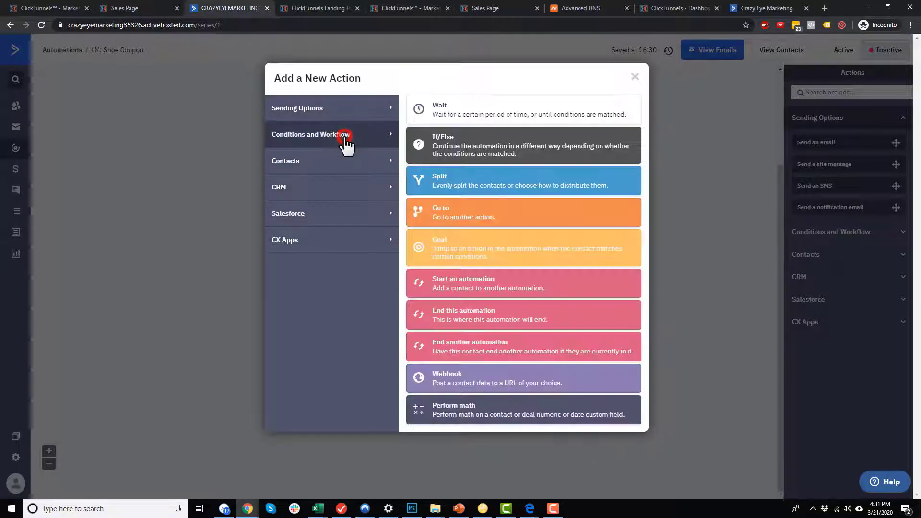
pyautogui.click(477, 254)
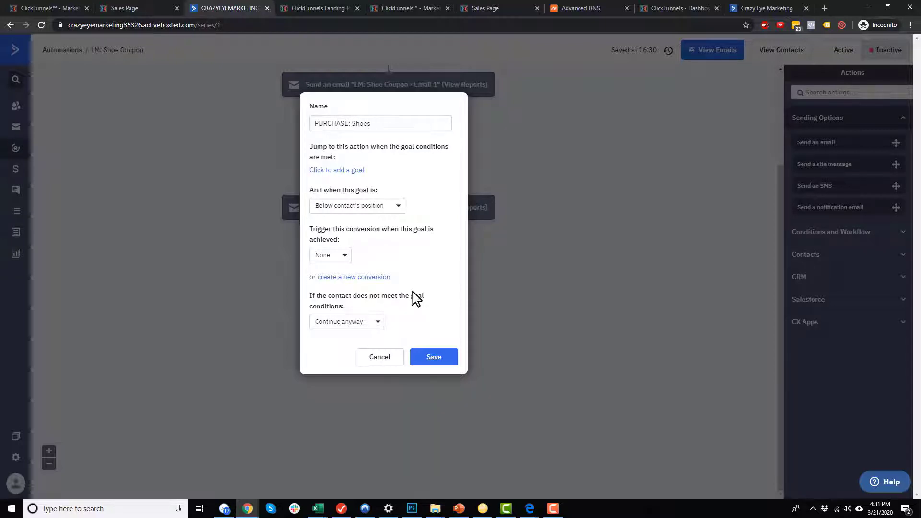
pyautogui.click(393, 128)
pyautogui.tripleClick(382, 123)
# Make the goal's condition 'Tag exists: PURCHASE: Shoes' and save it.
pyautogui.click(336, 171)
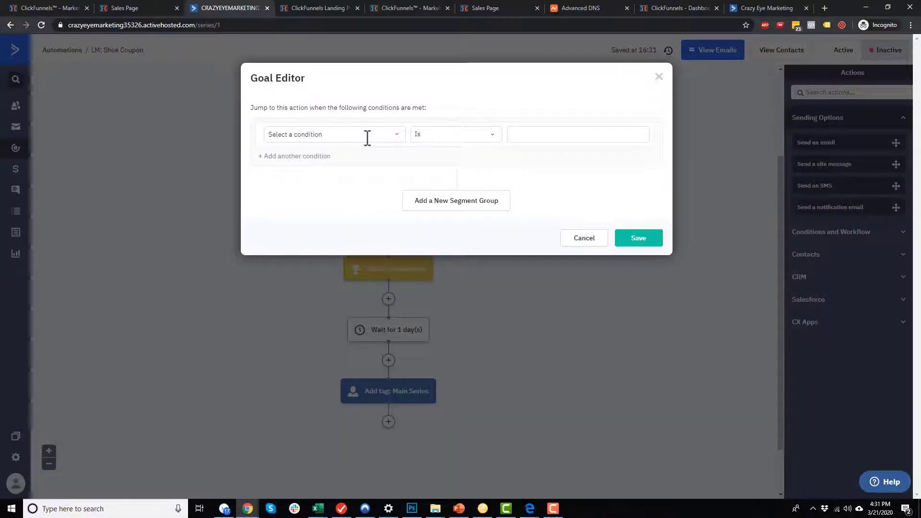
pyautogui.click(367, 138)
pyautogui.click(367, 138)
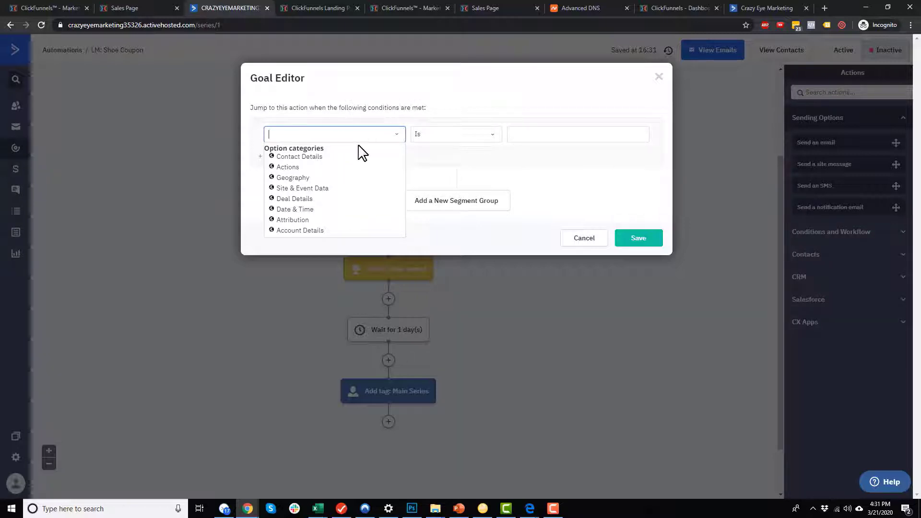
pyautogui.write('tag')
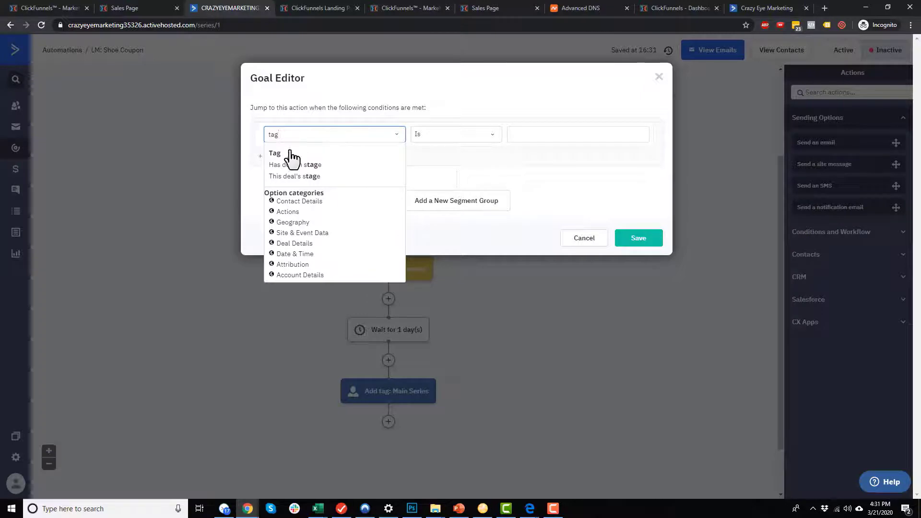
pyautogui.click(273, 155)
pyautogui.click(477, 135)
pyautogui.click(427, 151)
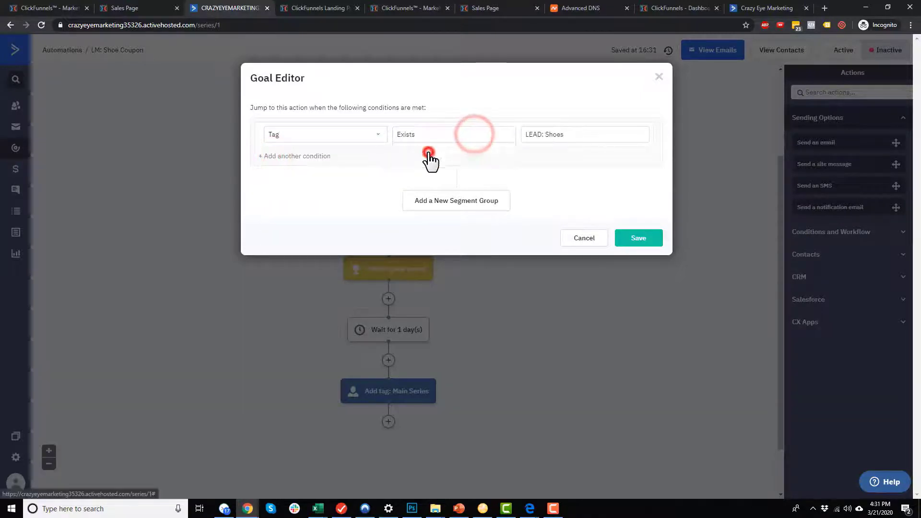
pyautogui.click(596, 133)
pyautogui.hotkey('ctrl', 'a')
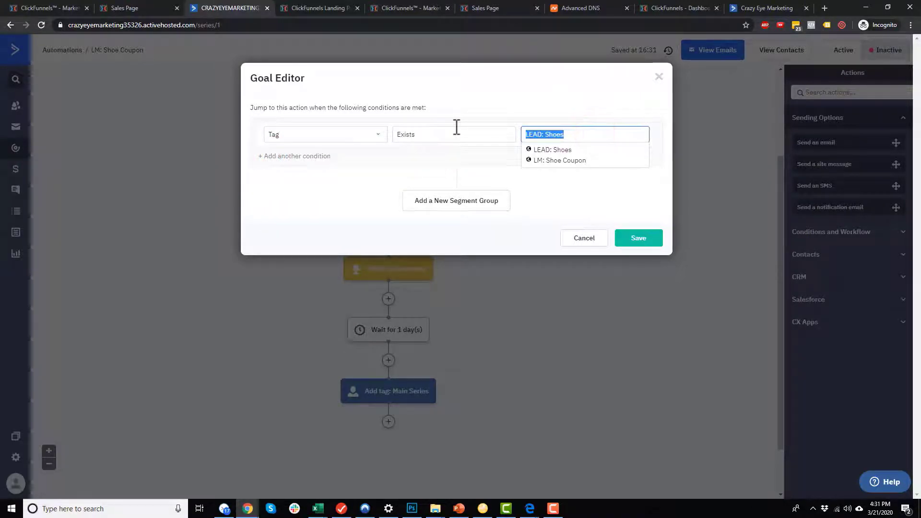
pyautogui.write('PURCHASE: ')
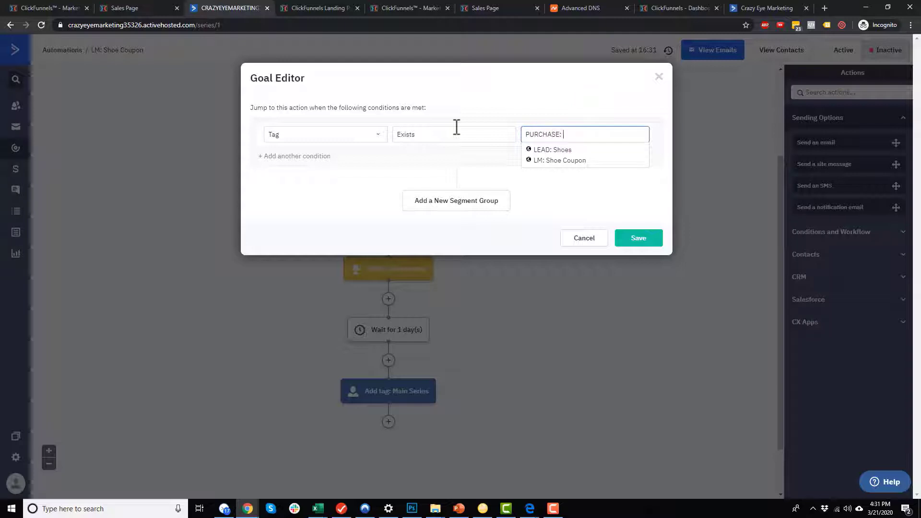
pyautogui.write('Shoes')
pyautogui.click(584, 117)
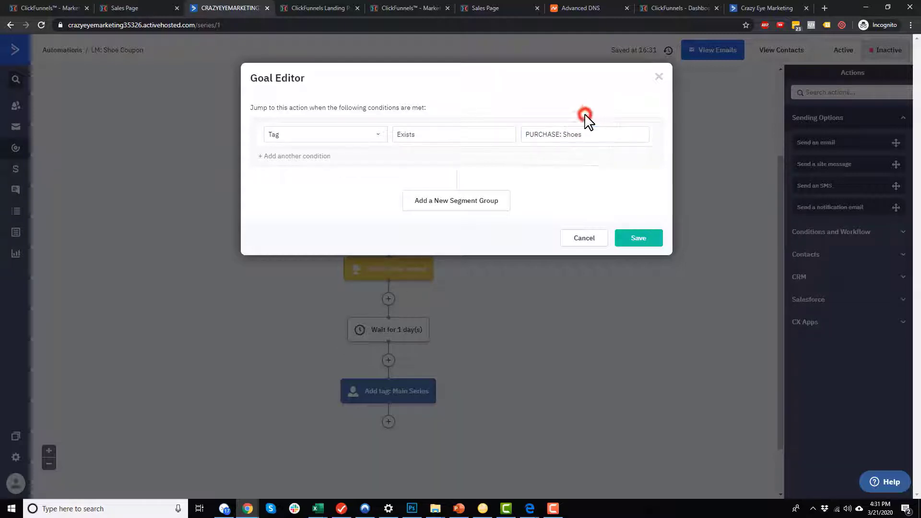
pyautogui.click(643, 238)
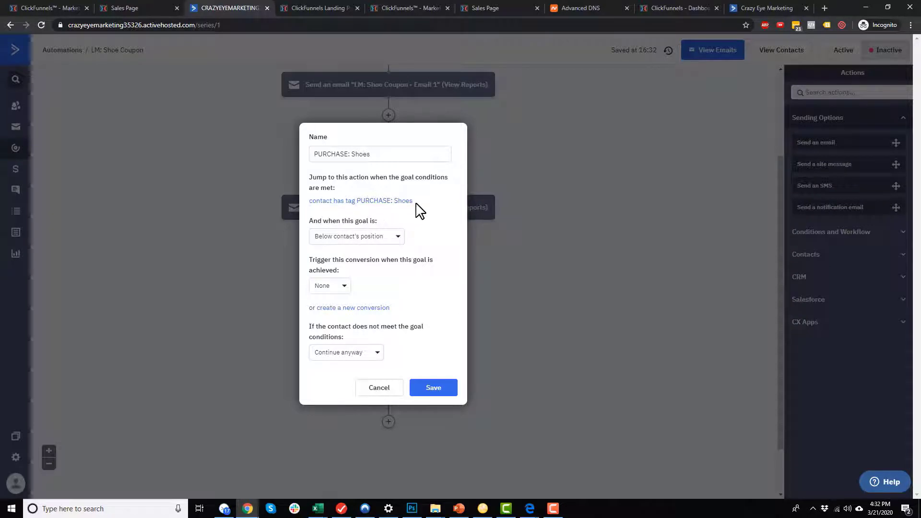
# Keep 'Below contact's position' and 'Continue anyway' for the goal, then save it into the flow.
pyautogui.click(382, 237)
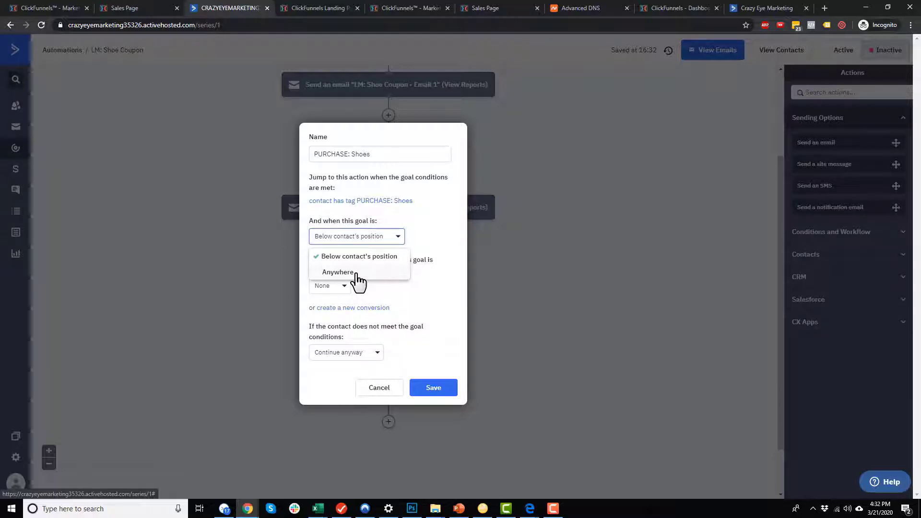
pyautogui.click(349, 259)
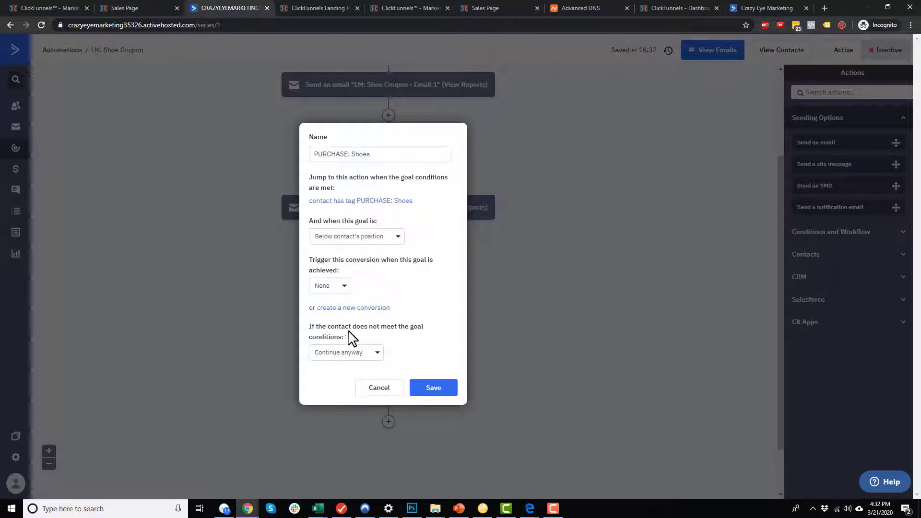
pyautogui.click(377, 355)
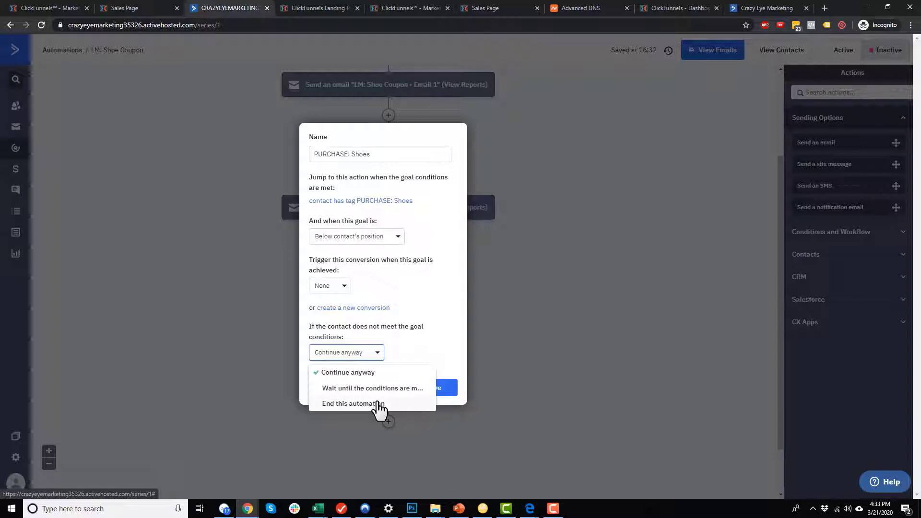
pyautogui.click(355, 373)
pyautogui.click(433, 388)
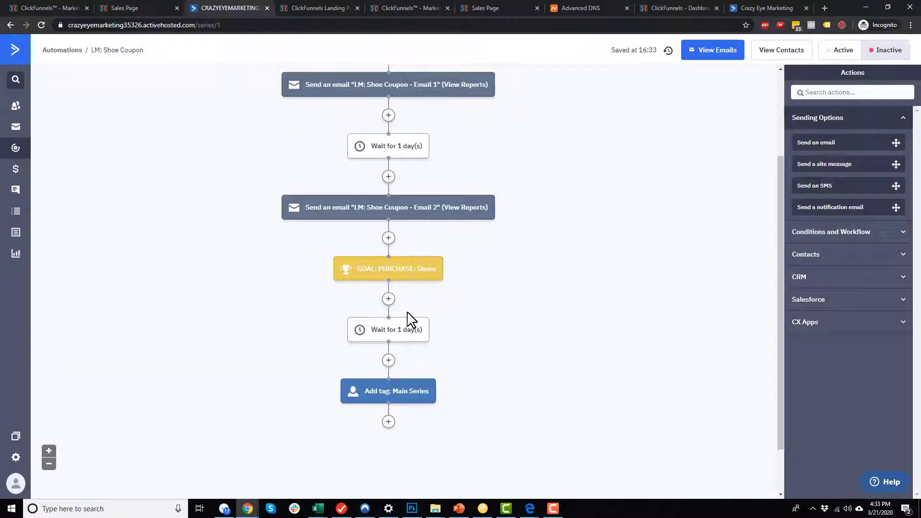
# Review the coupon email flow, set the LM: Shoe Coupon automation to Active, then bring up PowerPoint.
pyautogui.scroll(3, 476, 372)
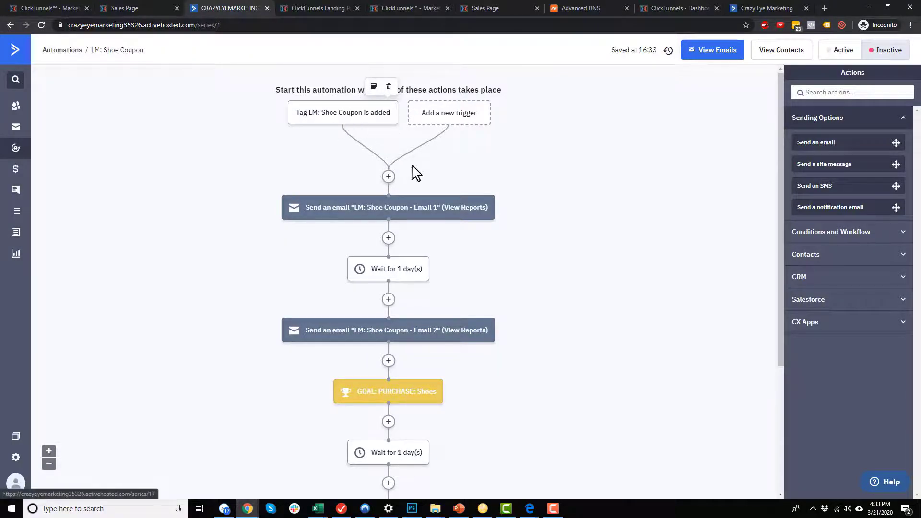
pyautogui.moveTo(391, 215)
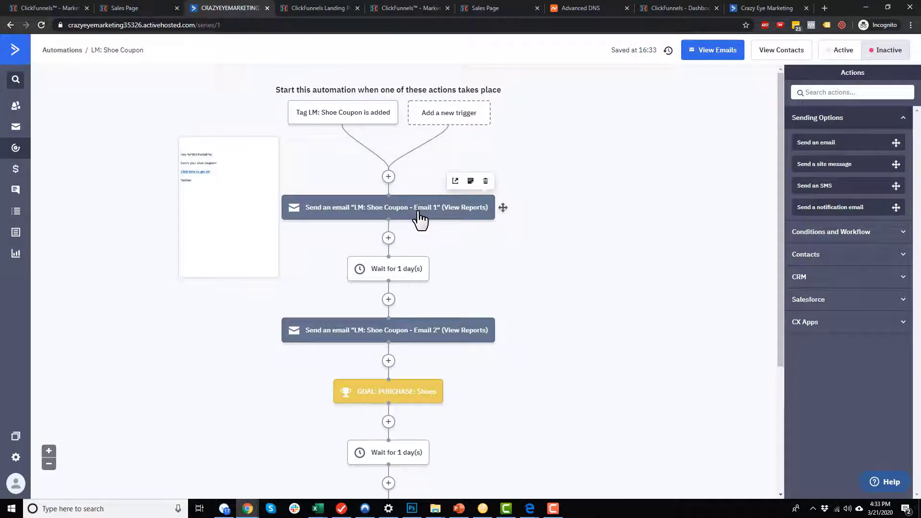
pyautogui.moveTo(394, 286)
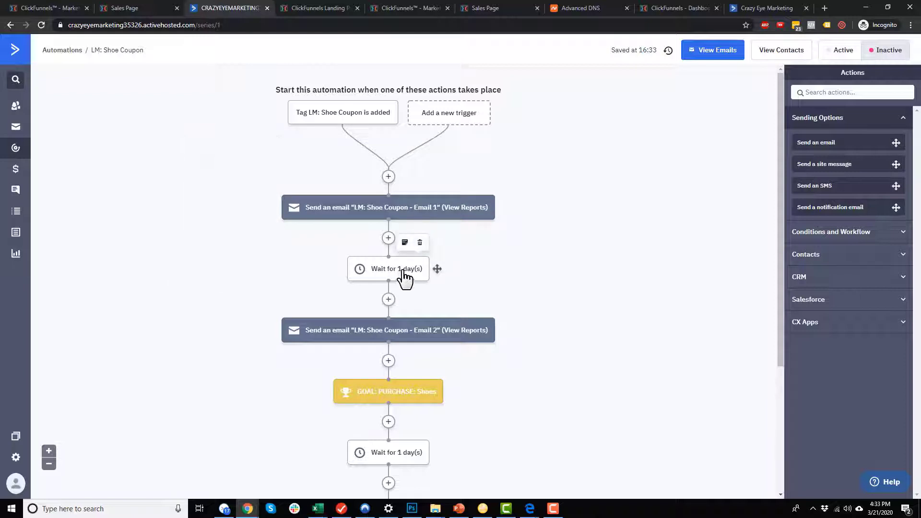
pyautogui.moveTo(404, 333)
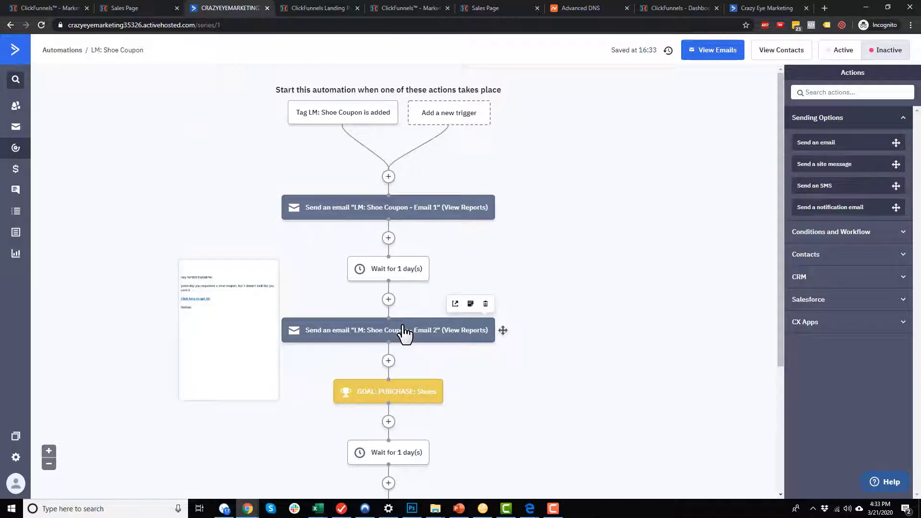
pyautogui.scroll(-1, 404, 333)
pyautogui.moveTo(385, 355)
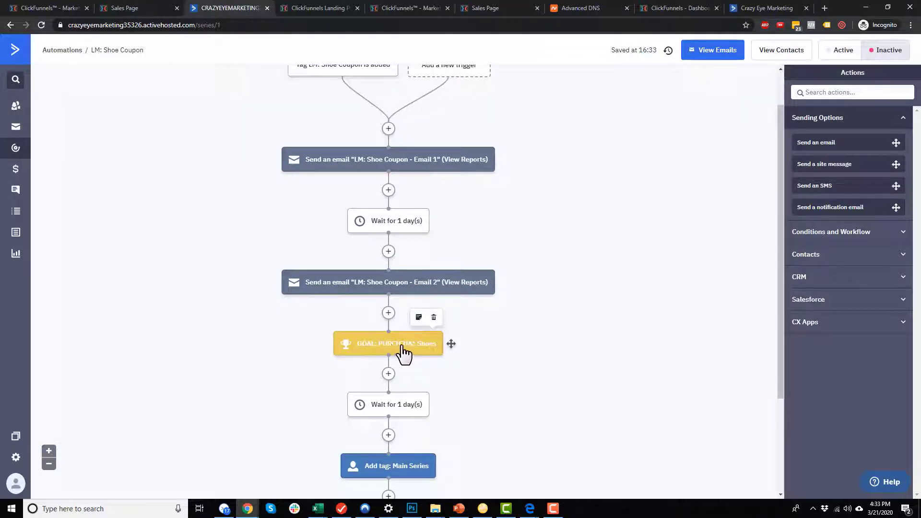
pyautogui.moveTo(417, 162)
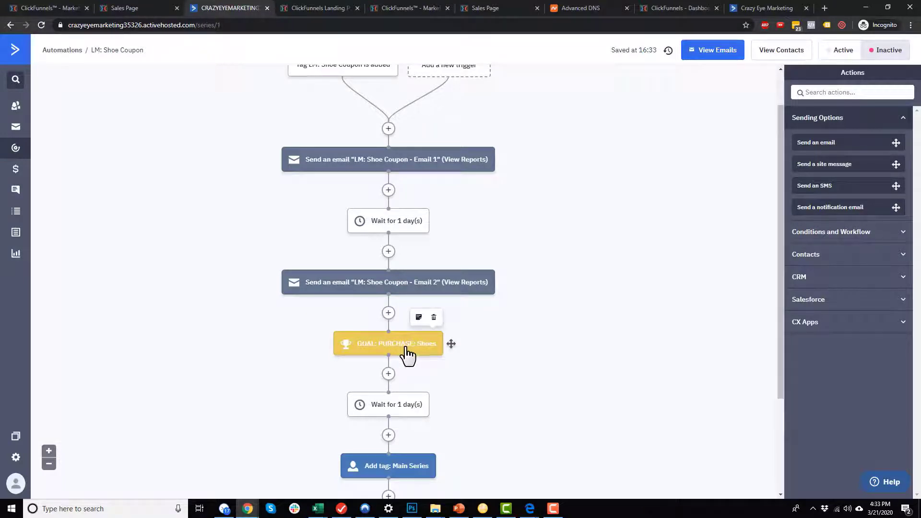
pyautogui.scroll(-2, 405, 357)
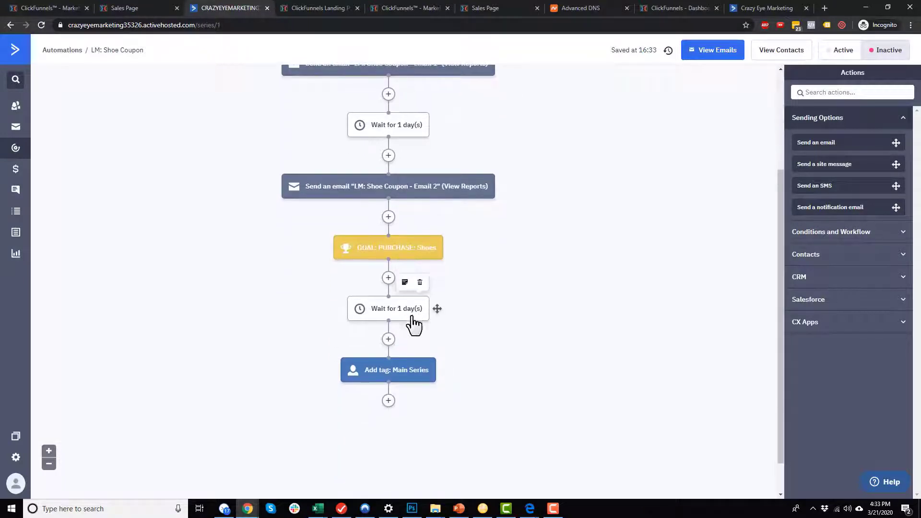
pyautogui.moveTo(409, 380)
pyautogui.moveTo(391, 309)
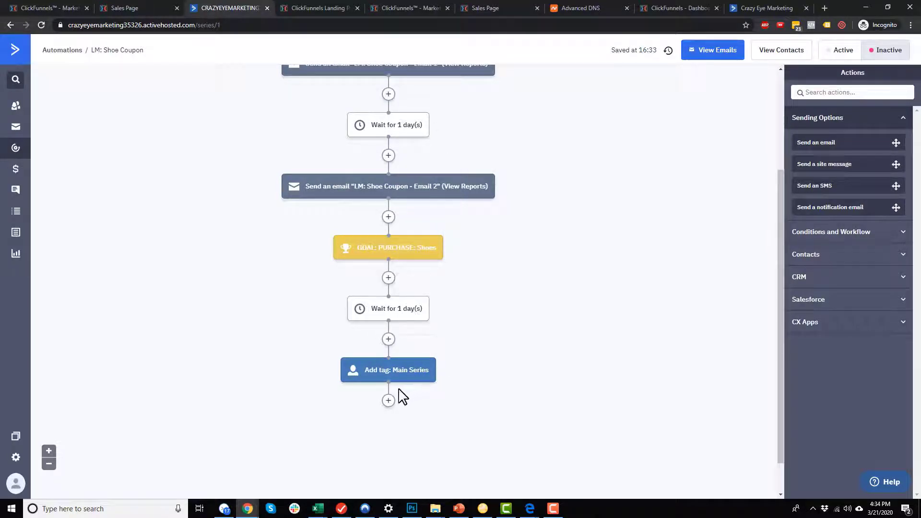
pyautogui.scroll(3, 424, 386)
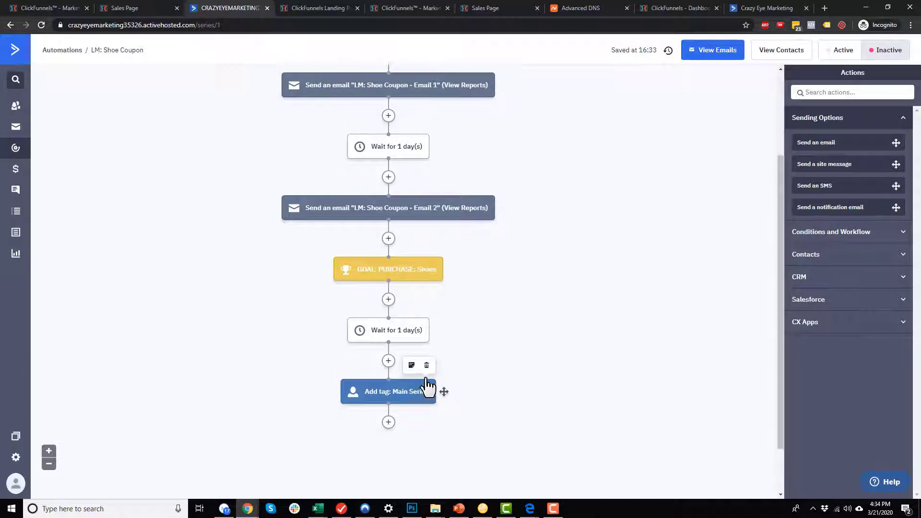
pyautogui.click(833, 54)
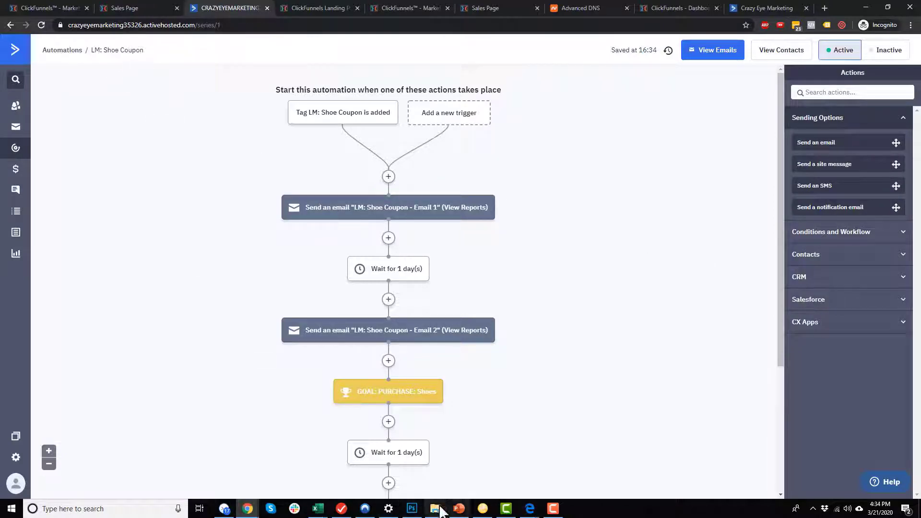
pyautogui.click(464, 511)
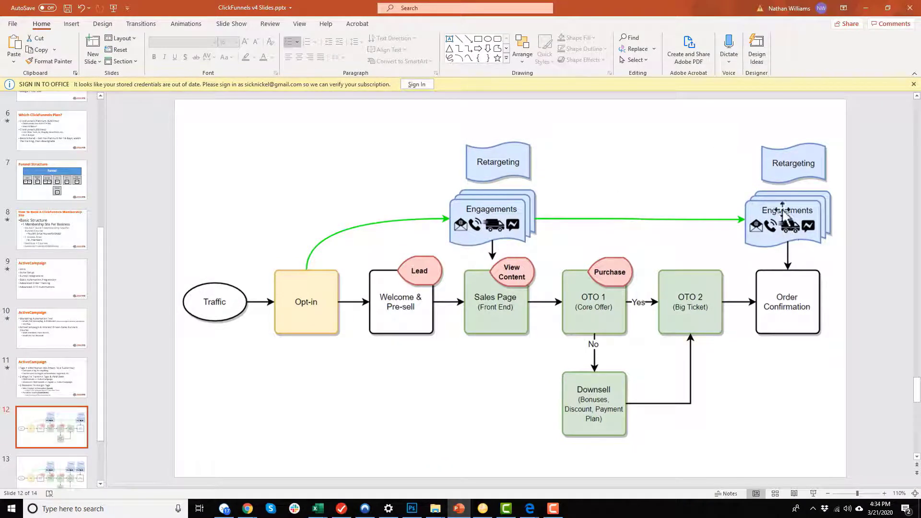
# Minimize PowerPoint's funnel slides to return to the LM: Shoe Coupon automation.
pyautogui.click(865, 8)
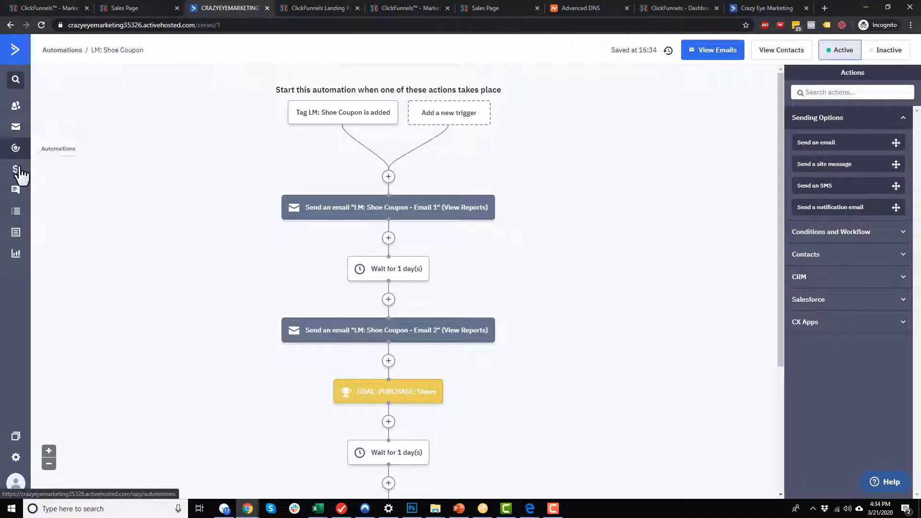
# Duplicate the LM: Shoe Coupon automation and open the copy for editing.
pyautogui.click(16, 150)
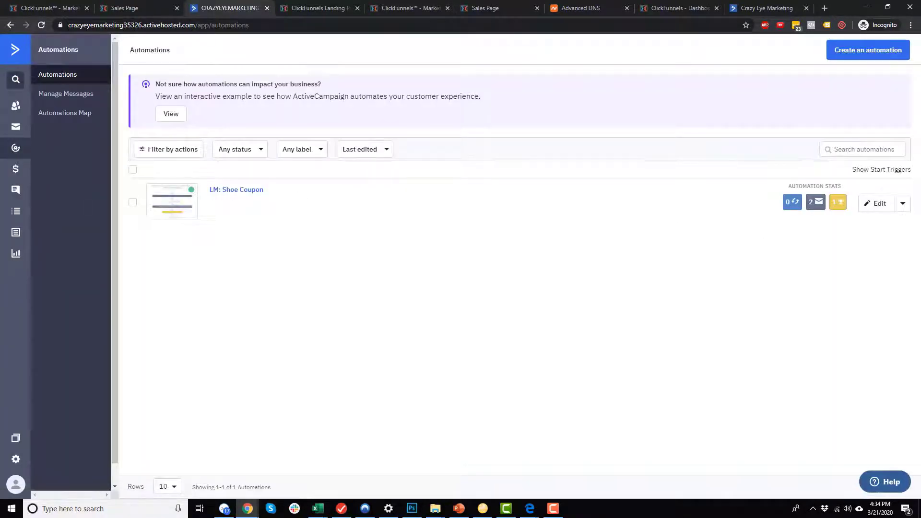
pyautogui.click(903, 204)
pyautogui.click(858, 281)
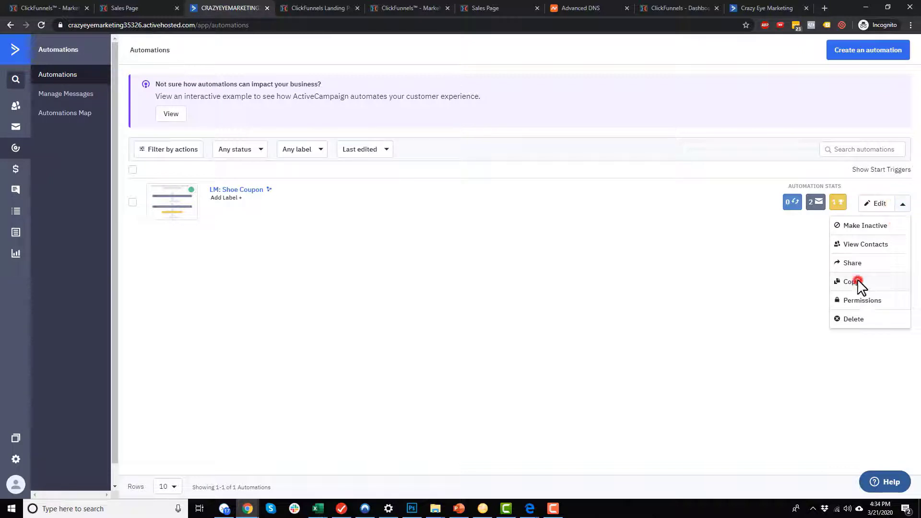
pyautogui.click(559, 158)
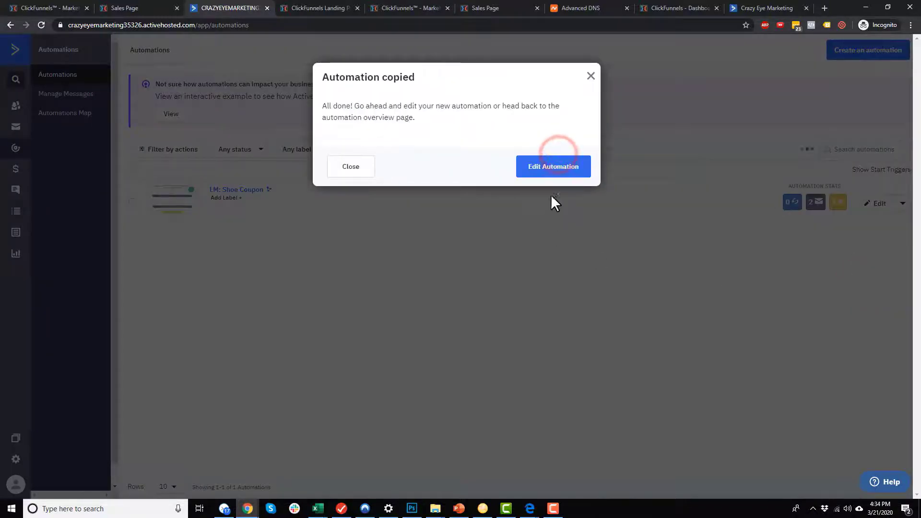
pyautogui.click(577, 174)
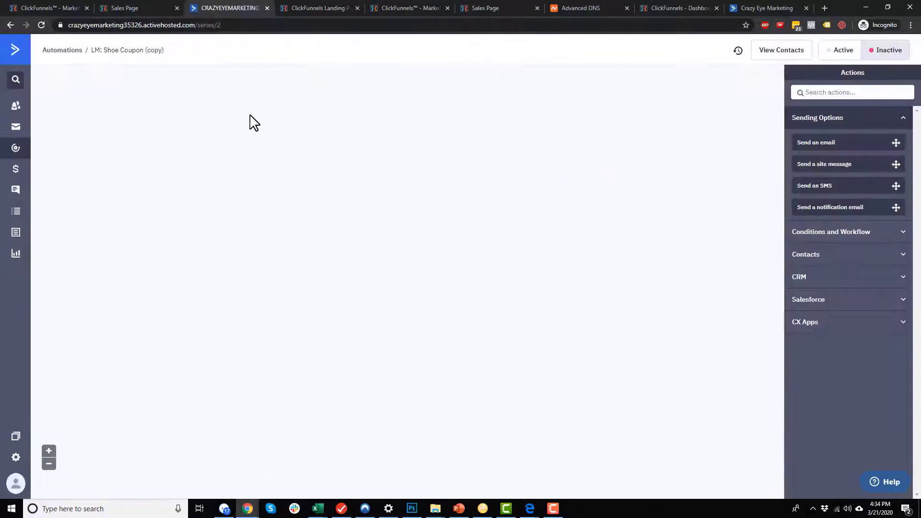
pyautogui.click(41, 26)
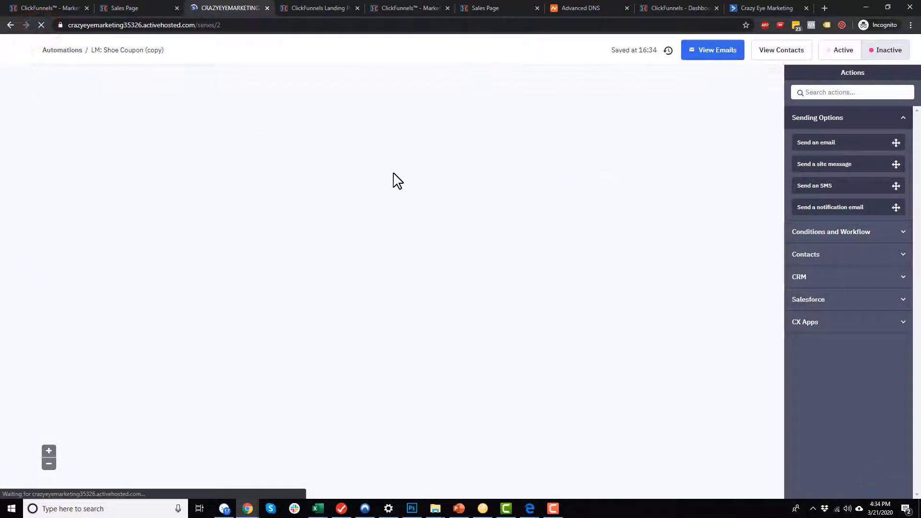
# Retitle the copied automation to PURCHASE: Shoes.
pyautogui.click(126, 48)
pyautogui.hotkey('ctrl', 'a')
pyautogui.write('P')
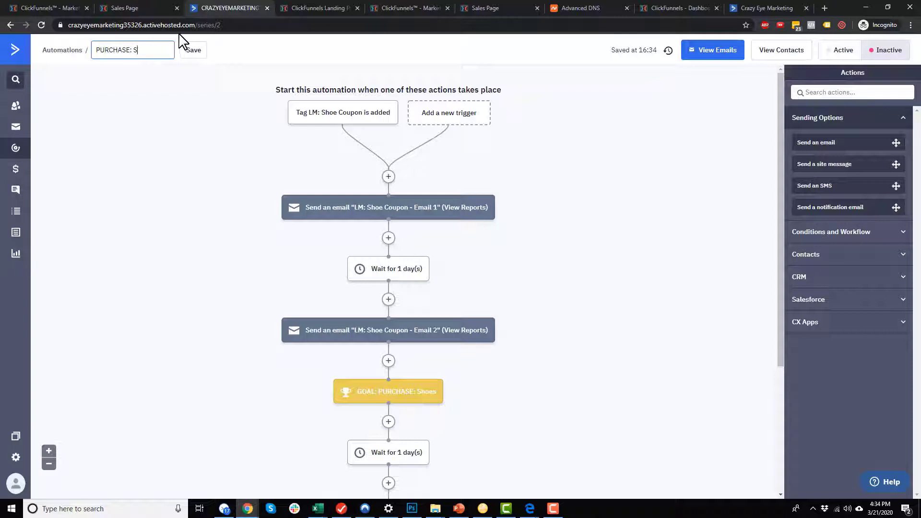
pyautogui.click(204, 50)
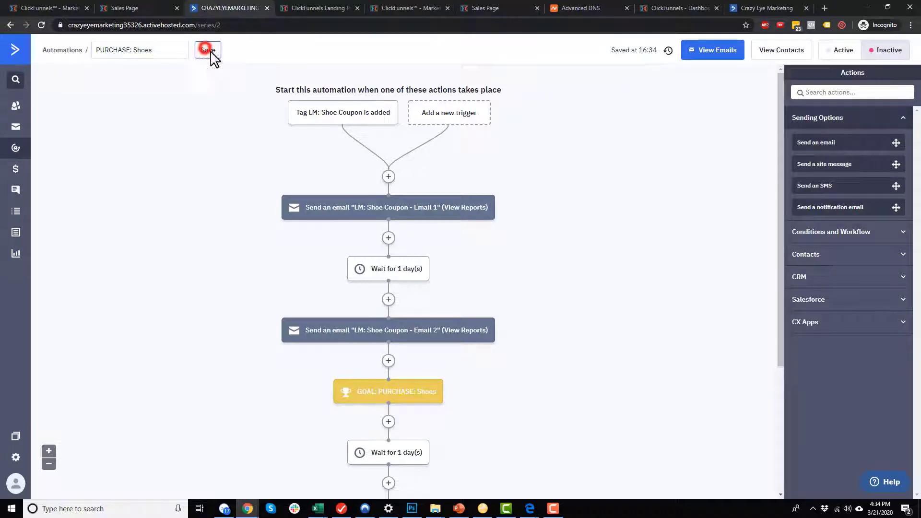
# Change the start trigger to the tag PURCHASE: Shoes being added.
pyautogui.click(350, 113)
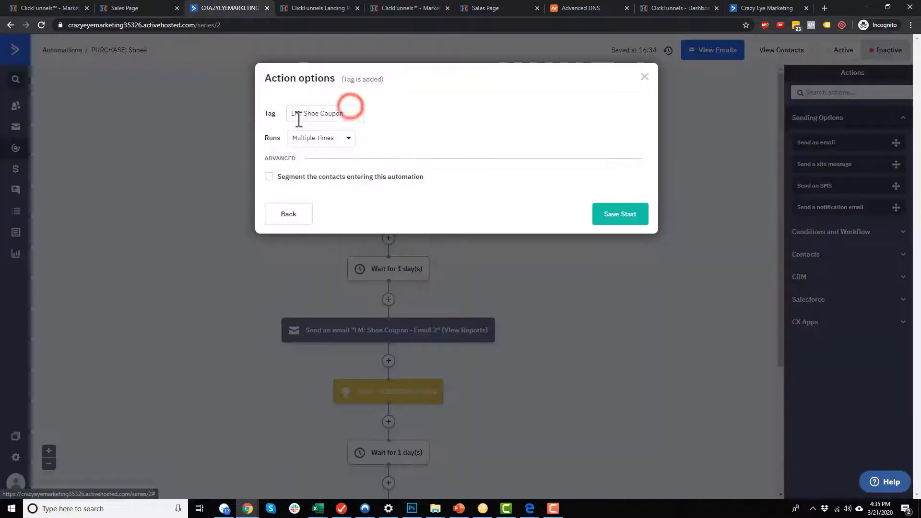
pyautogui.click(307, 113)
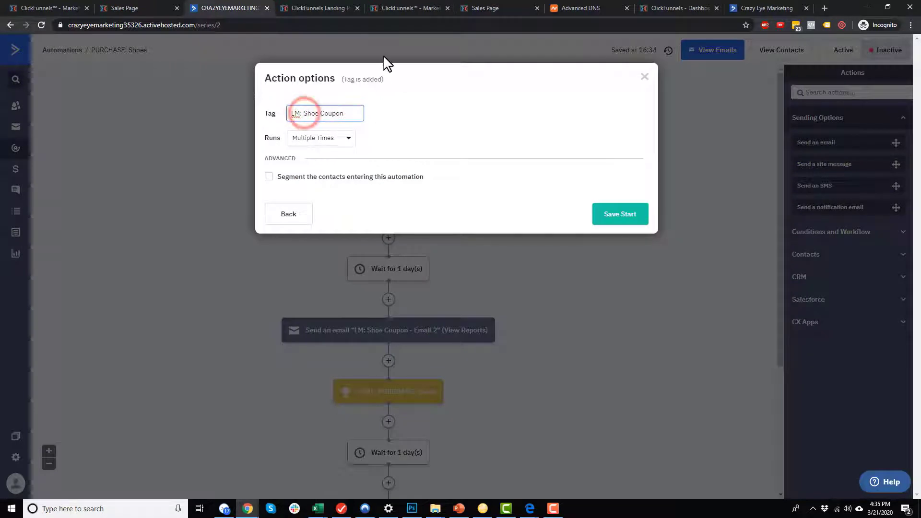
pyautogui.write('PURCHASE: Shoes')
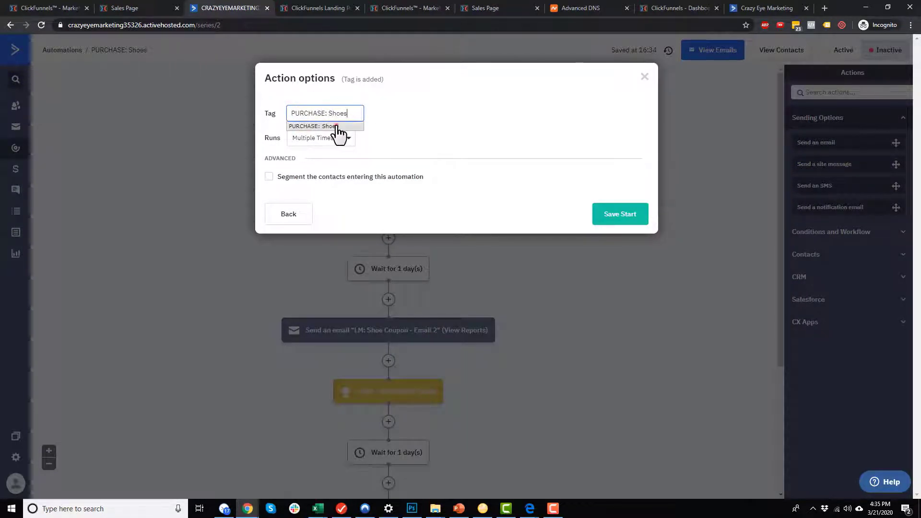
pyautogui.click(336, 126)
pyautogui.click(611, 214)
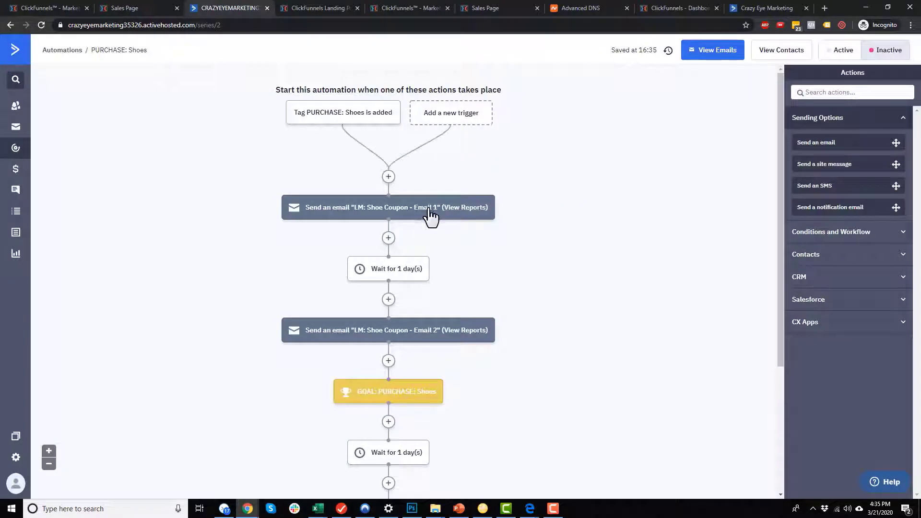
pyautogui.click(393, 209)
# Replace the coupon line with 'Thank you for buying the shoes!!! We will shp them soon!!!!' and delete the link line.
pyautogui.click(384, 181)
pyautogui.tripleClick(350, 169)
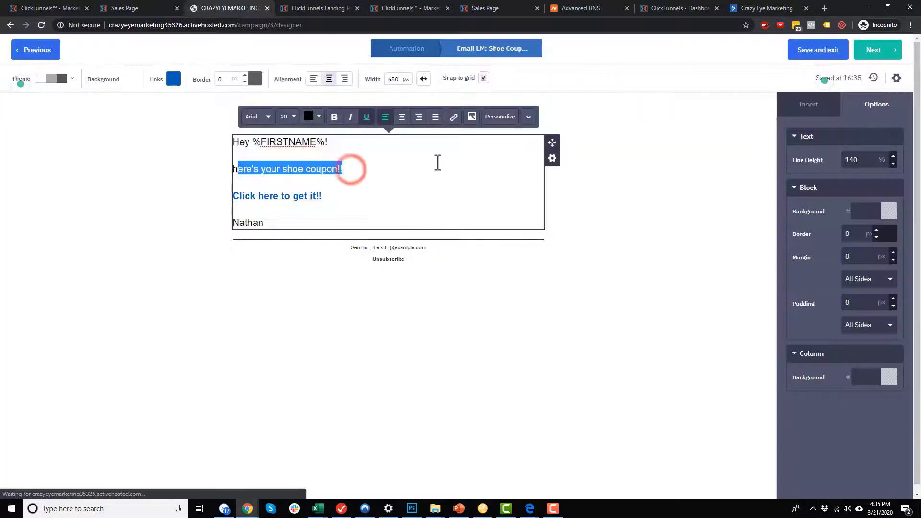
pyautogui.press('BackSpace')
pyautogui.write('Thank yo')
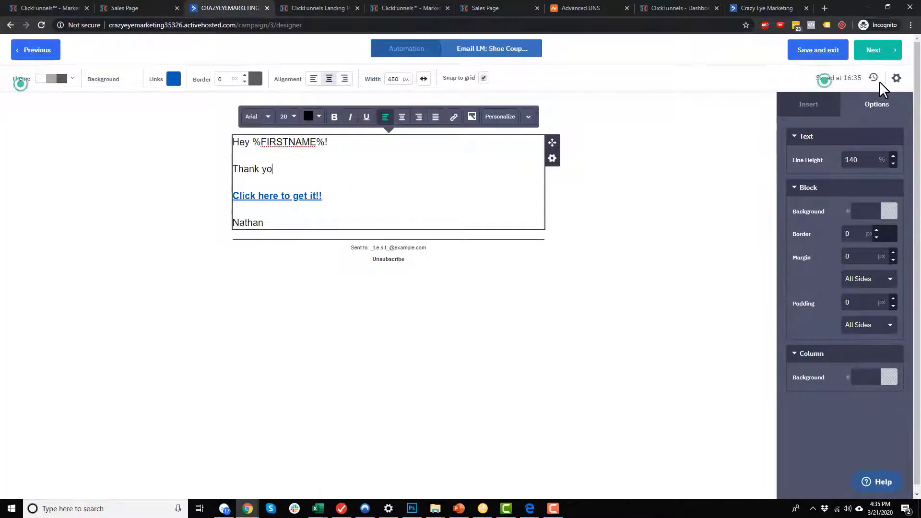
pyautogui.write('u for buying the')
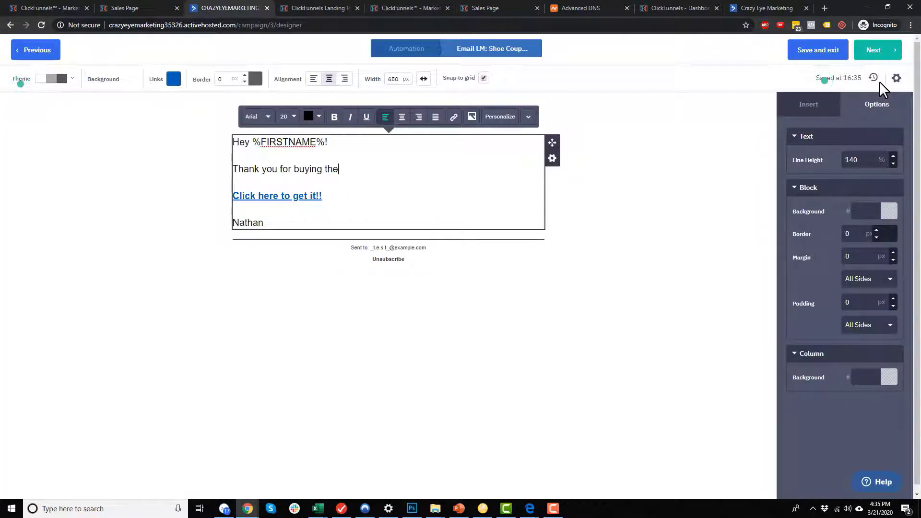
pyautogui.write(' shoes!!! W')
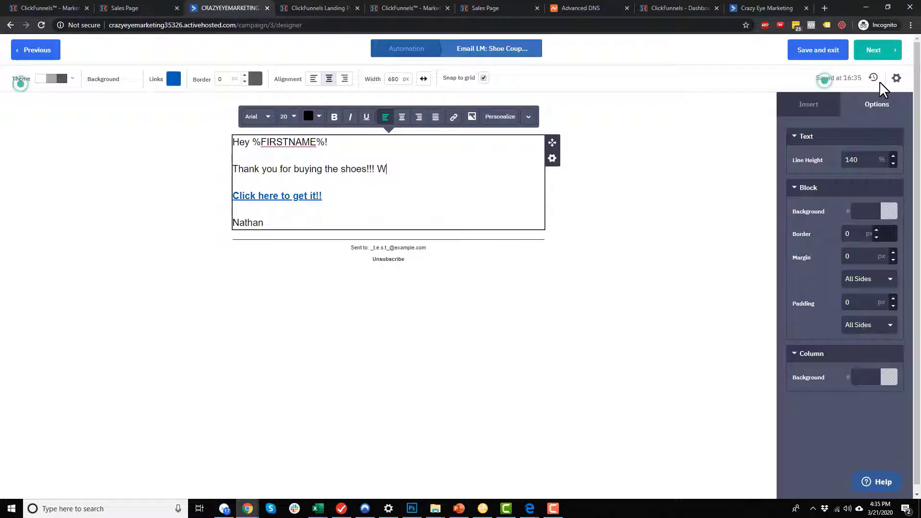
pyautogui.write('e will shp ')
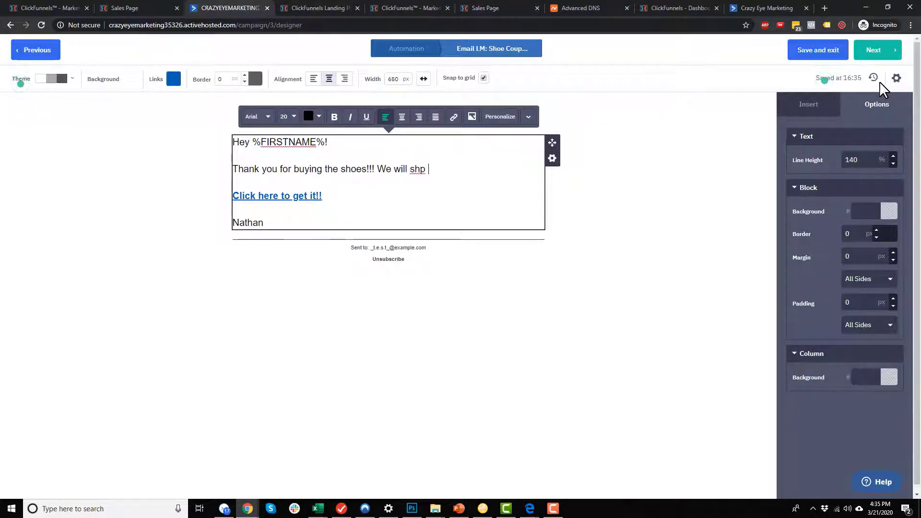
pyautogui.write('them soon!!!!')
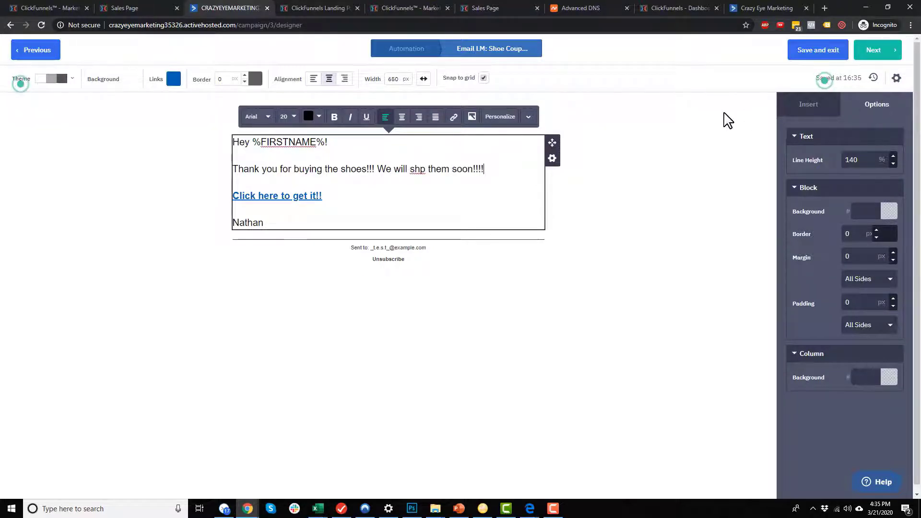
pyautogui.moveTo(393, 194); pyautogui.dragTo(223, 202)
pyautogui.press('BackSpace')
pyautogui.press('BackSpace')
pyautogui.press('BackSpace')
pyautogui.click(598, 304)
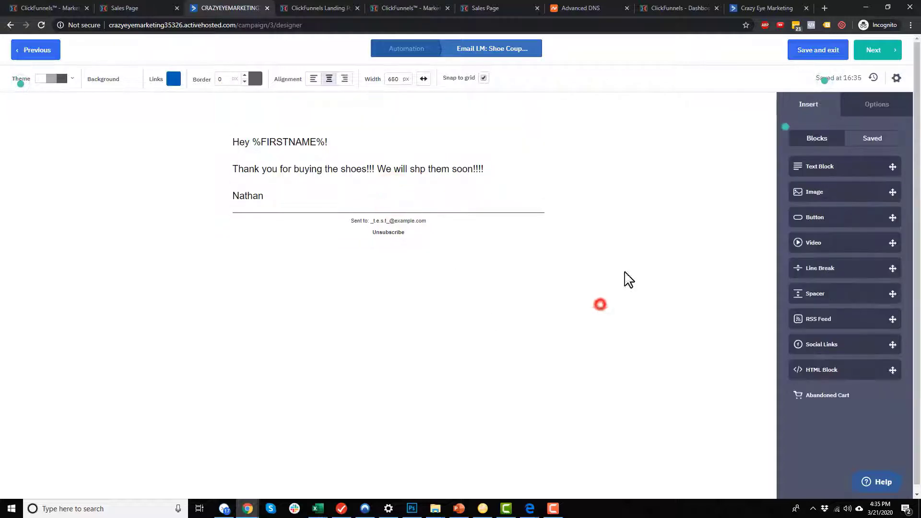
pyautogui.click(872, 53)
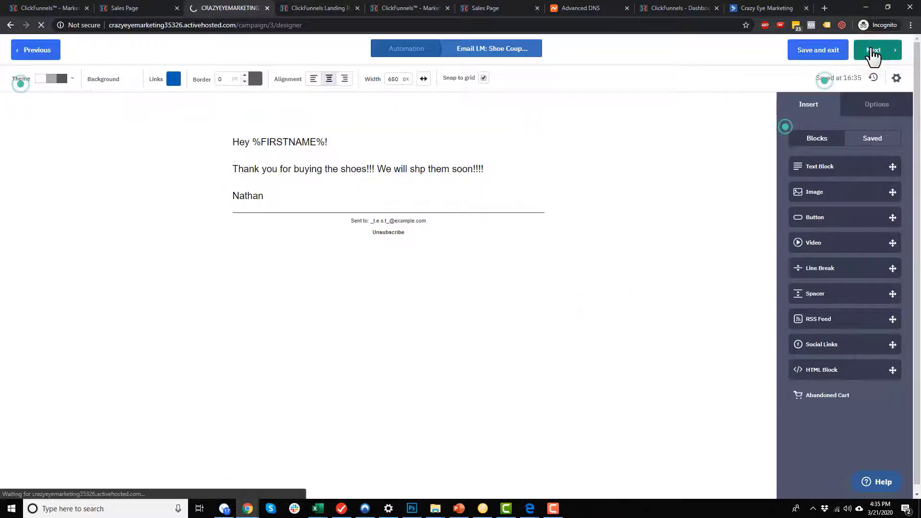
# Change the email subject to 'Thanks for buying shoes!' in its settings.
pyautogui.click(596, 153)
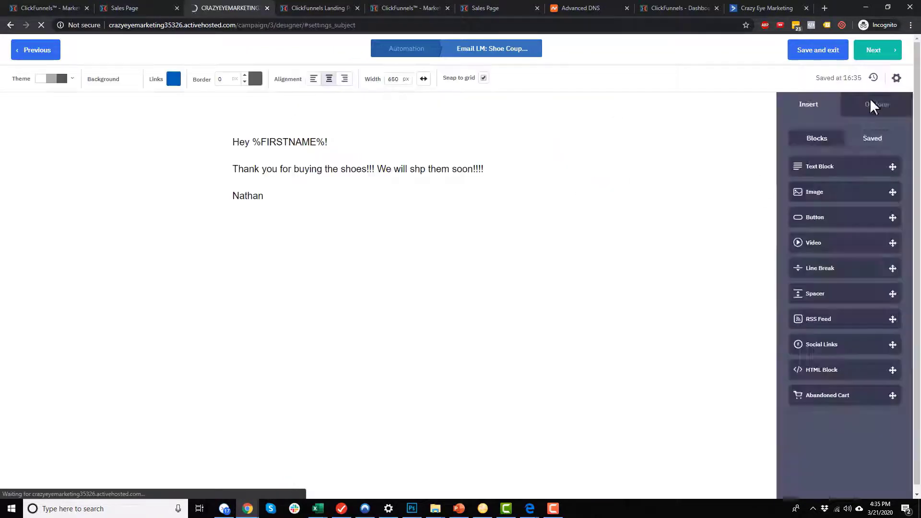
pyautogui.click(895, 79)
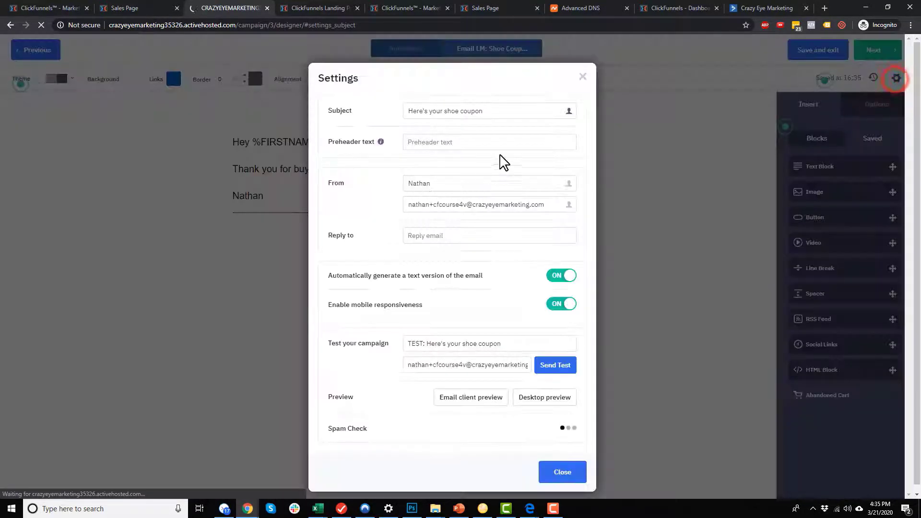
pyautogui.moveTo(528, 110); pyautogui.dragTo(277, 114)
pyautogui.write('Thanks for buying shoes!')
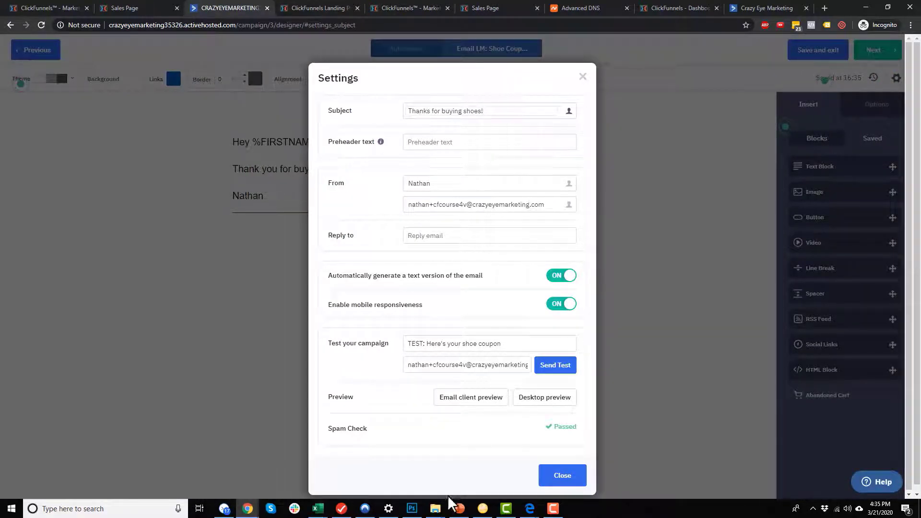
pyautogui.click(552, 479)
pyautogui.click(877, 52)
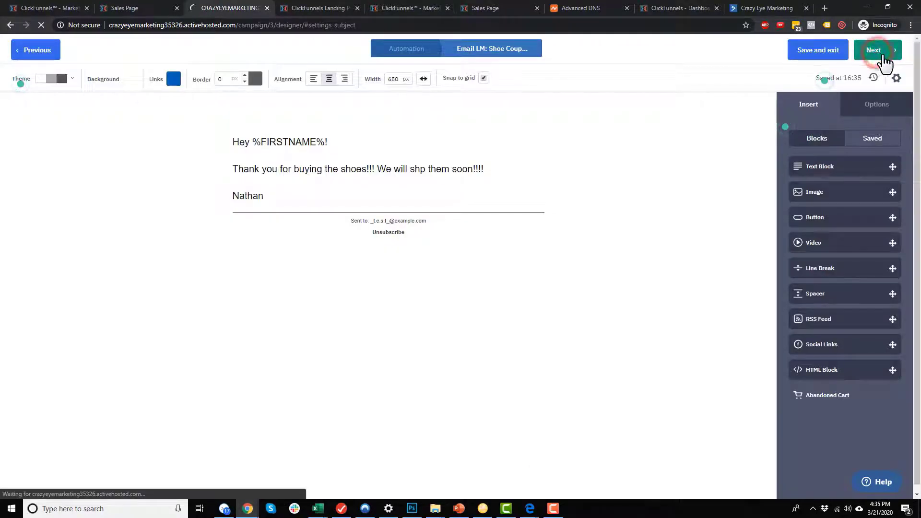
# Change the message name to 'PURCHASE: Shoes - Email 1' and finish the email.
pyautogui.scroll(-1, 287, 230)
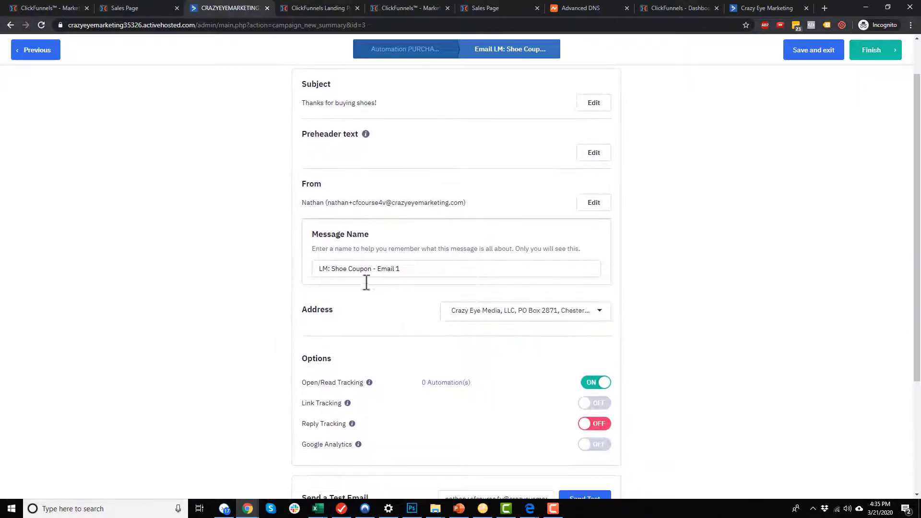
pyautogui.click(336, 269)
pyautogui.moveTo(334, 268); pyautogui.dragTo(370, 269)
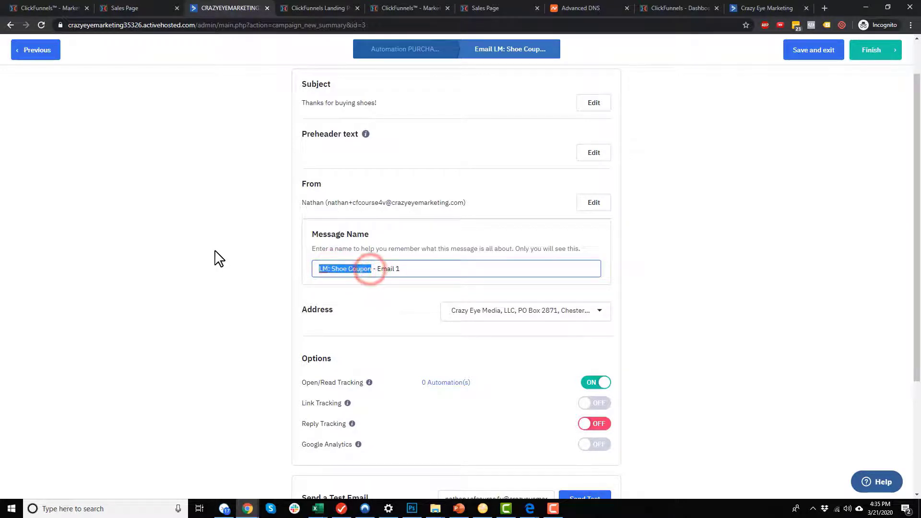
pyautogui.write('PURCHASE')
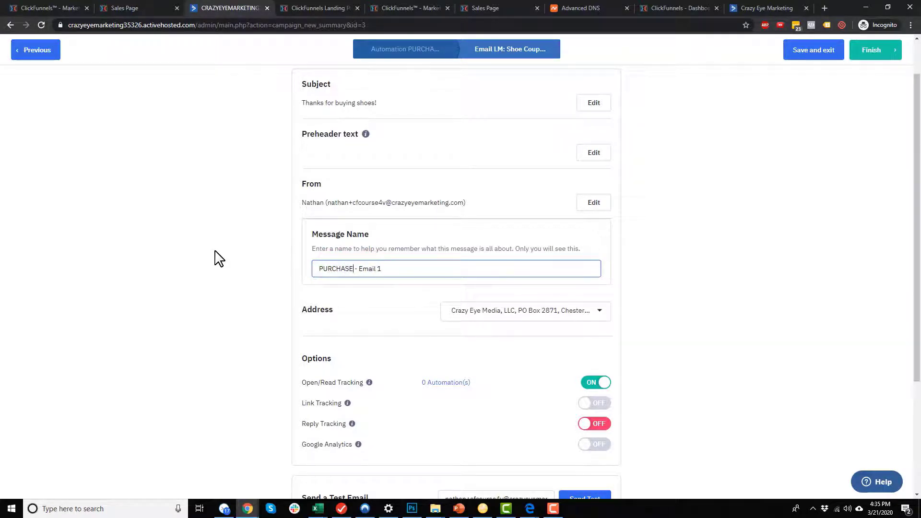
pyautogui.write('hoes')
pyautogui.click(727, 290)
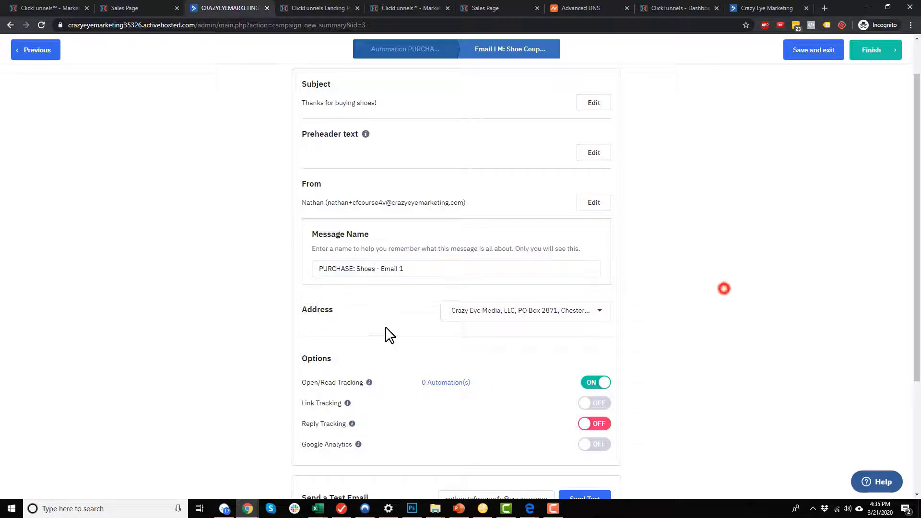
pyautogui.scroll(-2, 494, 319)
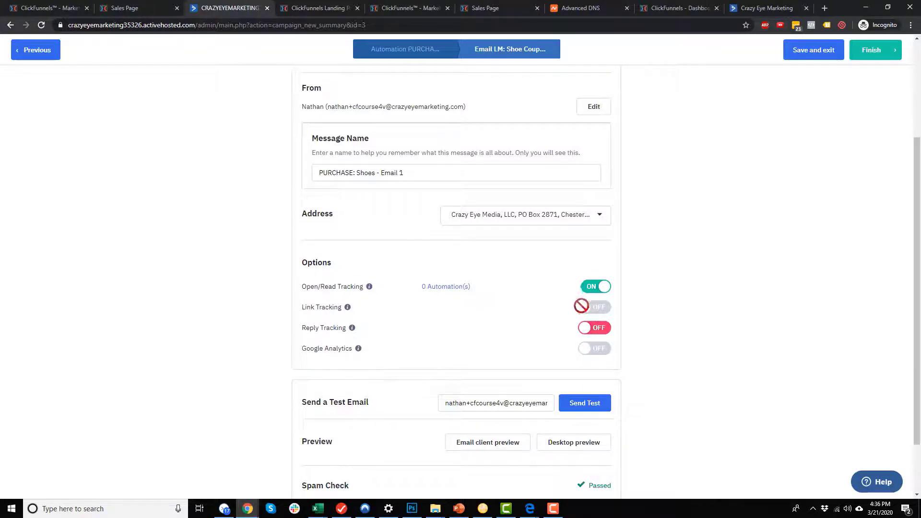
pyautogui.scroll(-2, 592, 309)
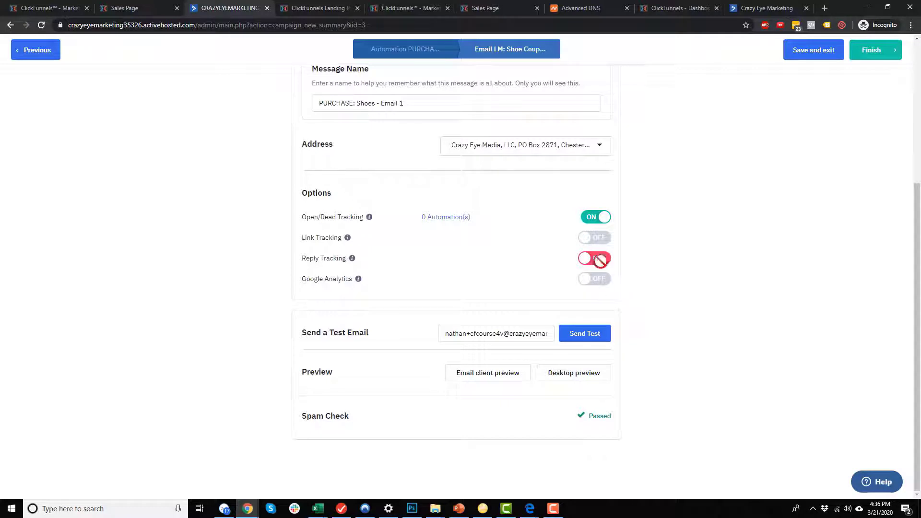
pyautogui.click(871, 53)
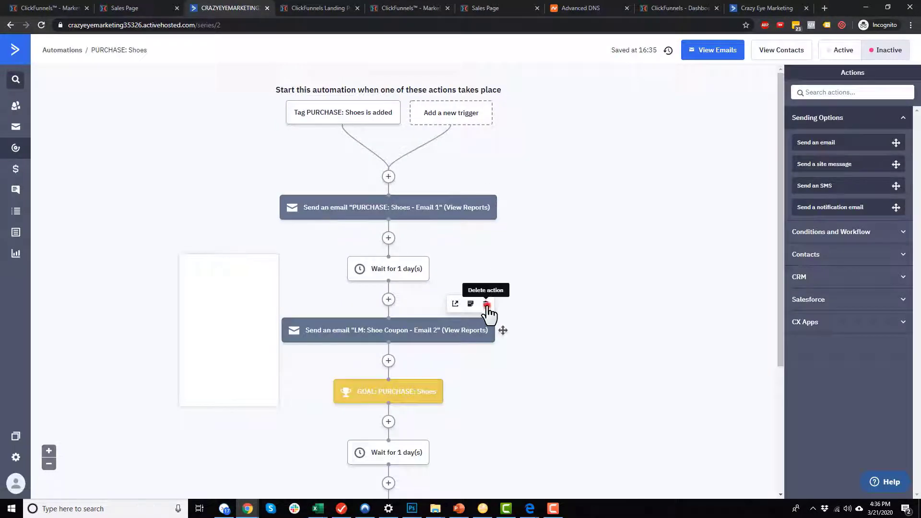
# Delete Email 2, the purchase goal and the second wait, then set the automation Active.
pyautogui.click(486, 303)
pyautogui.click(507, 136)
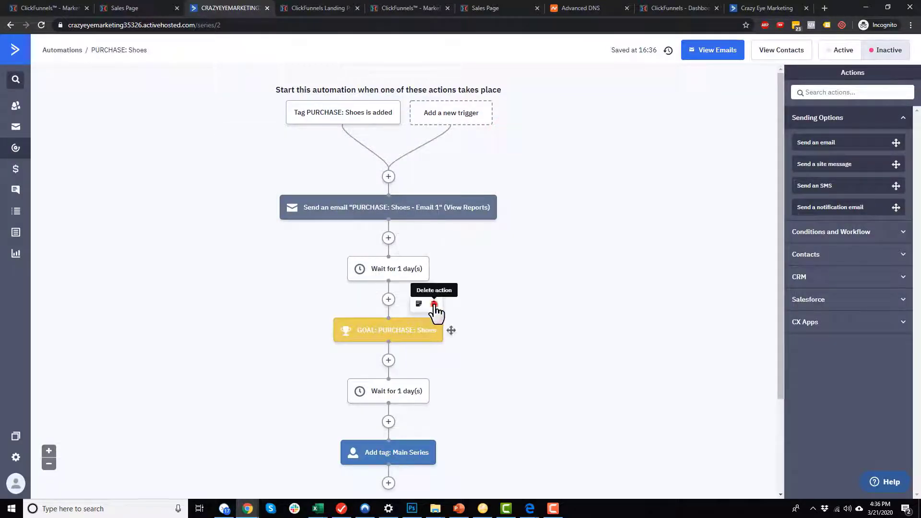
pyautogui.click(434, 303)
pyautogui.click(505, 79)
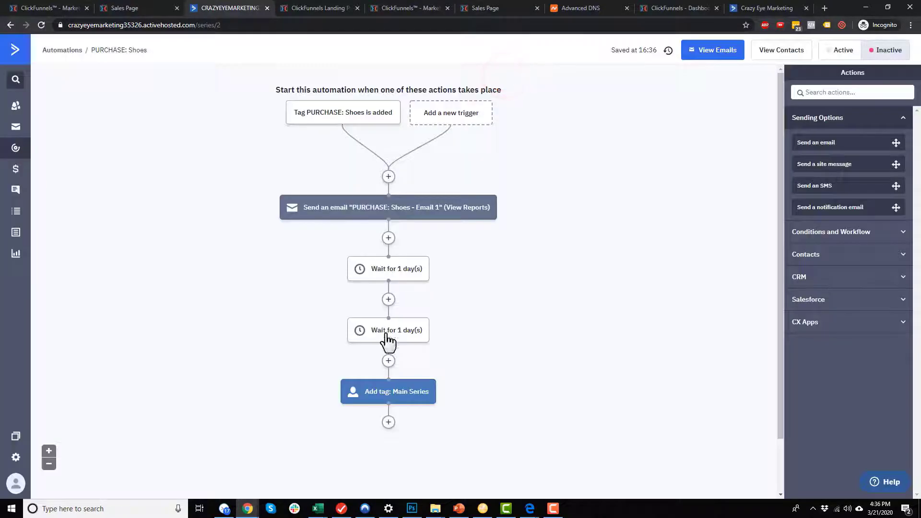
pyautogui.click(419, 304)
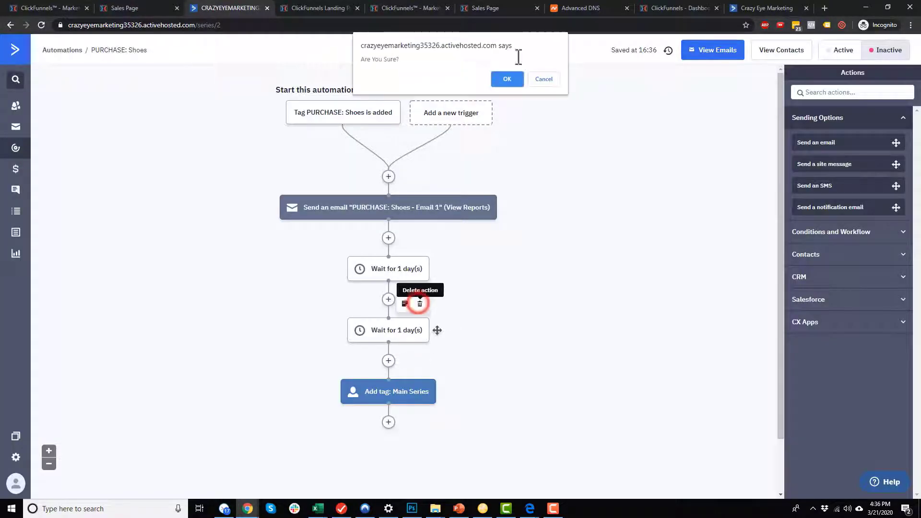
pyautogui.click(509, 87)
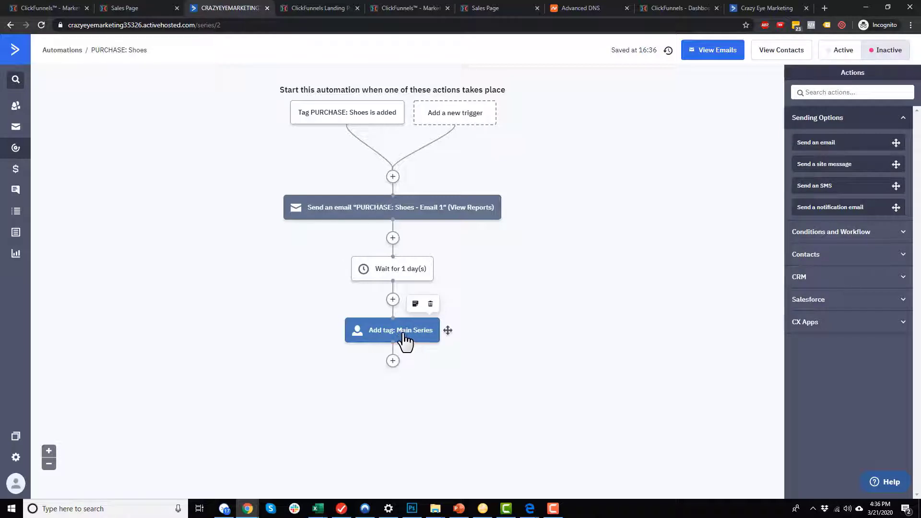
pyautogui.click(841, 53)
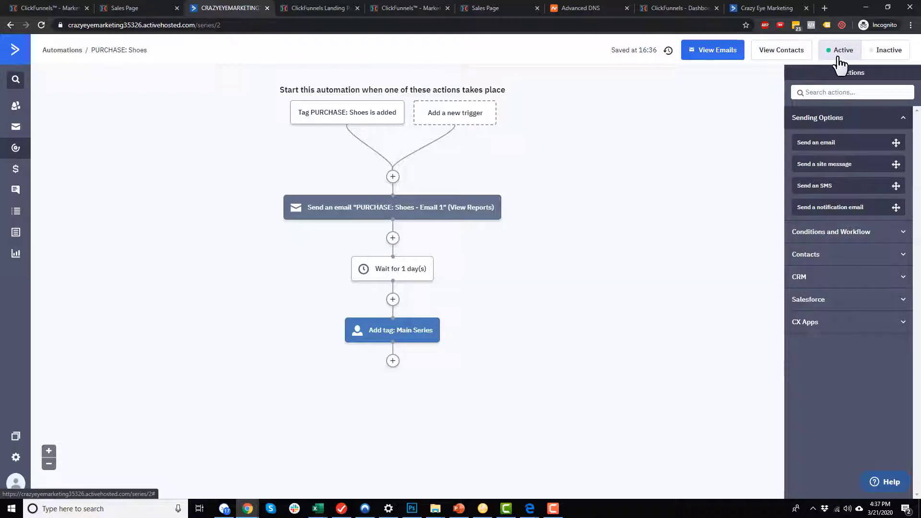
# Delete the shoe coupon email from the automation's email list, then switch to ClickFunnels.
pyautogui.click(718, 56)
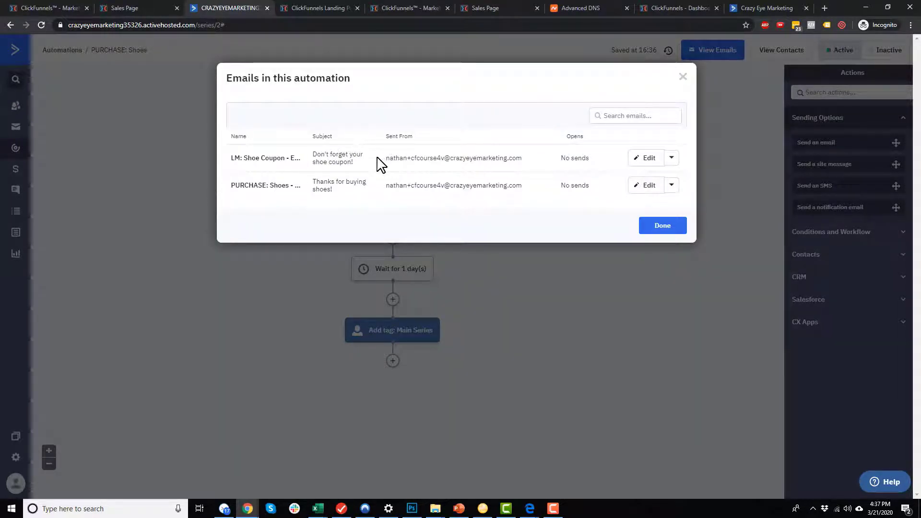
pyautogui.click(672, 159)
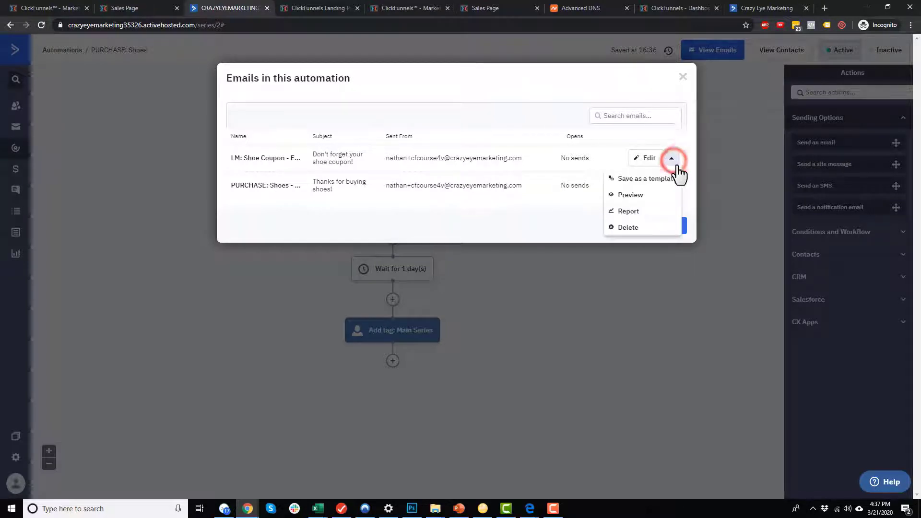
pyautogui.click(629, 226)
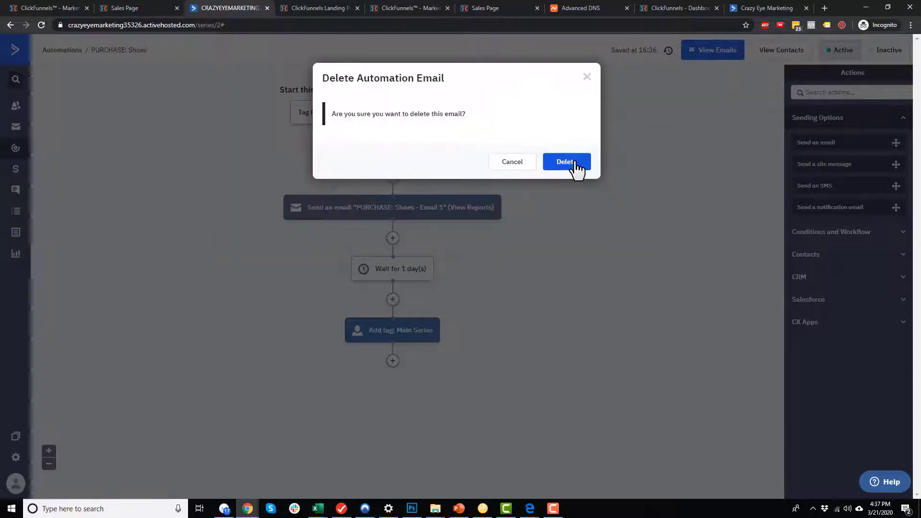
pyautogui.click(573, 162)
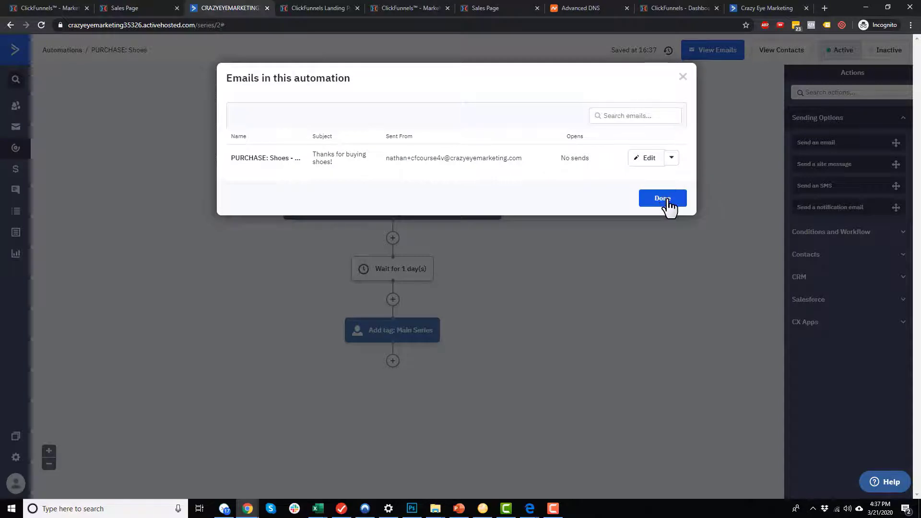
pyautogui.click(664, 198)
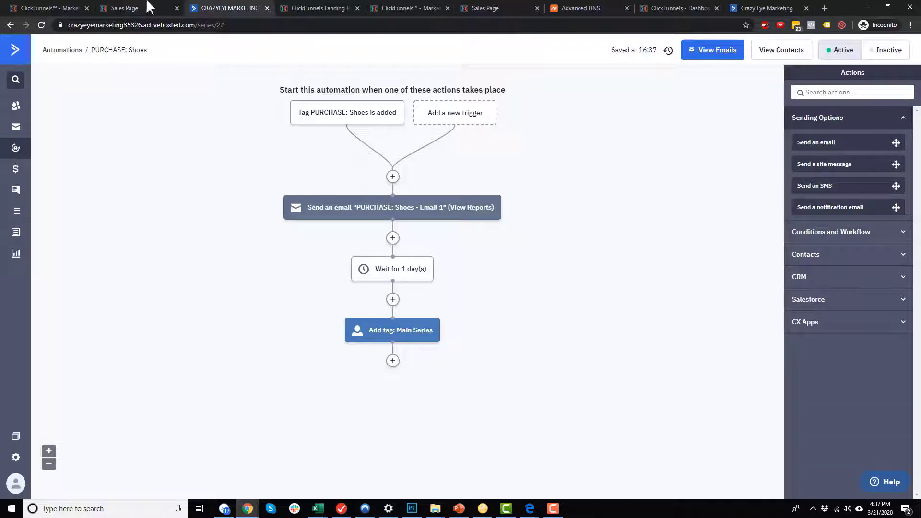
pyautogui.click(53, 7)
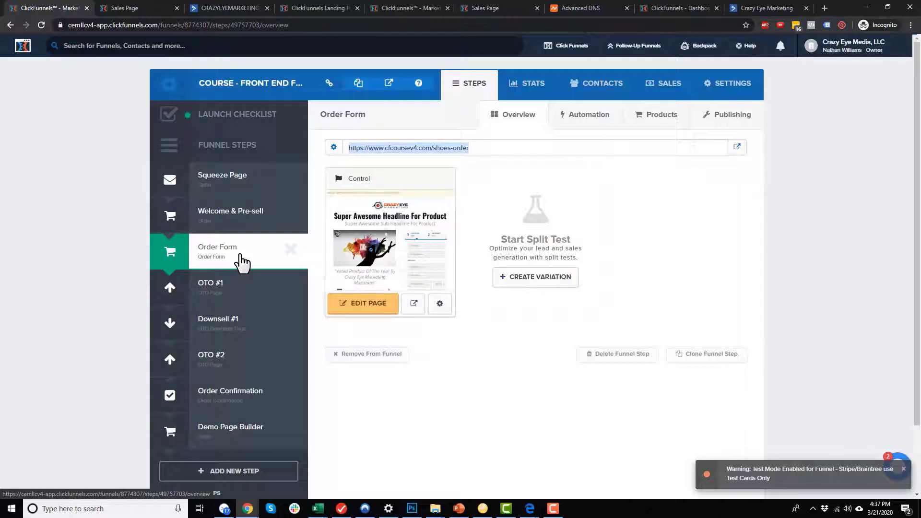
# Confirm the Order Form's Red Shoes product has no fulfillment email, then move to the OTO #1 step.
pyautogui.click(661, 115)
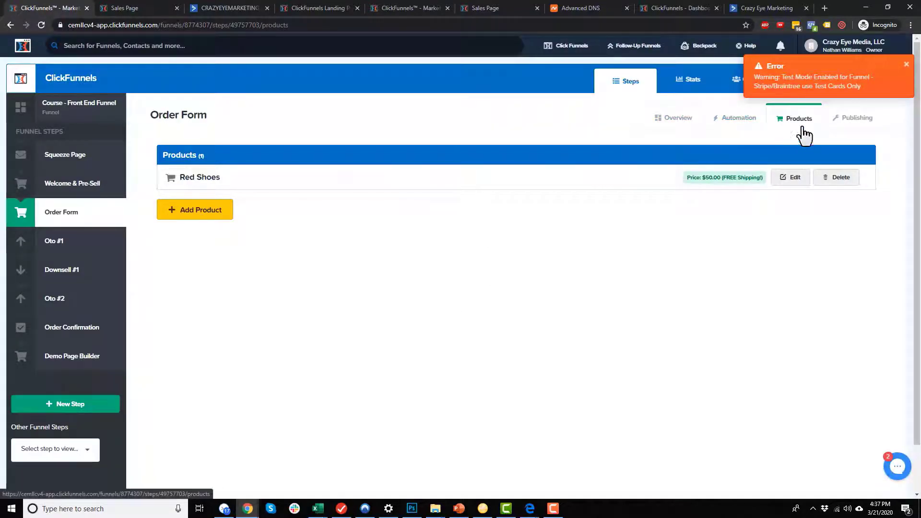
pyautogui.click(790, 177)
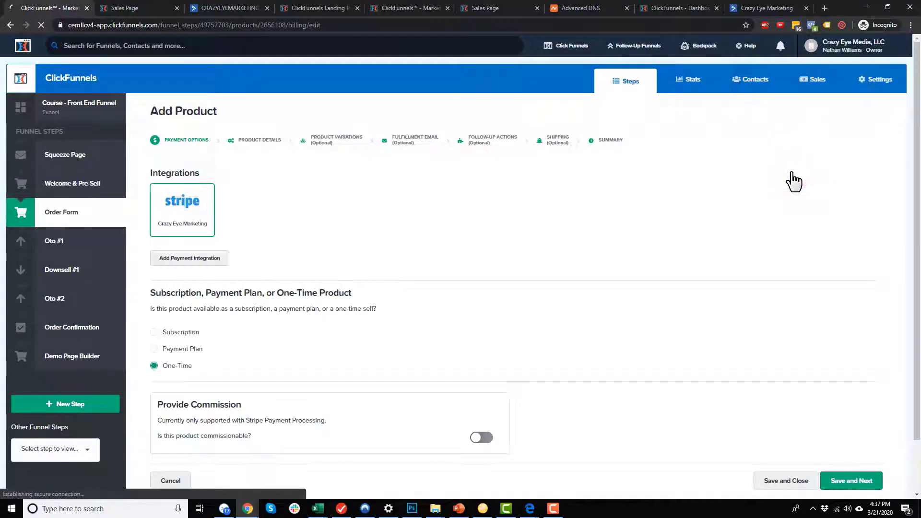
pyautogui.click(415, 140)
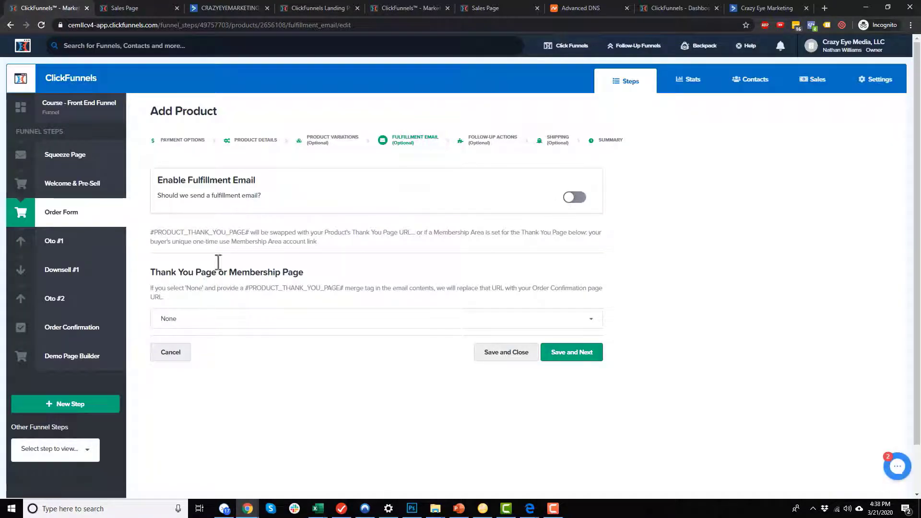
pyautogui.click(80, 238)
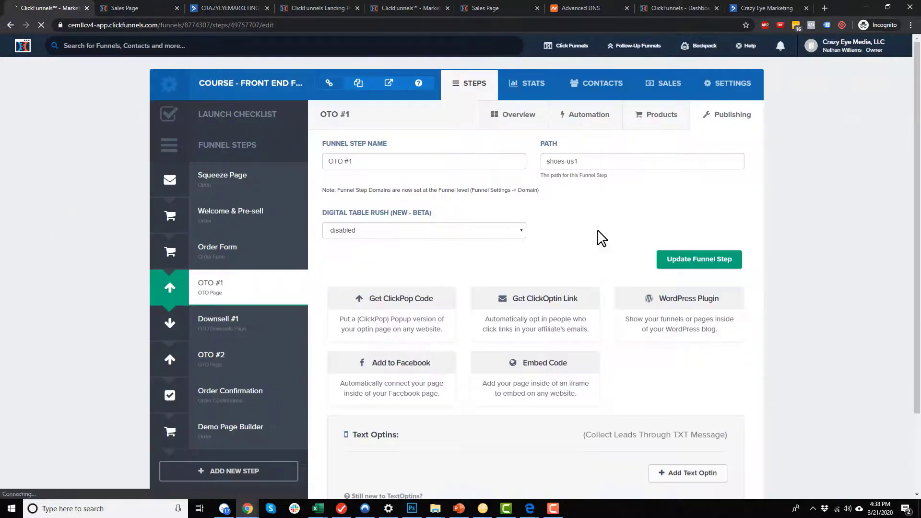
# Disable the fulfillment email on the OTO #1 Shoe Laces product and save it.
pyautogui.click(664, 118)
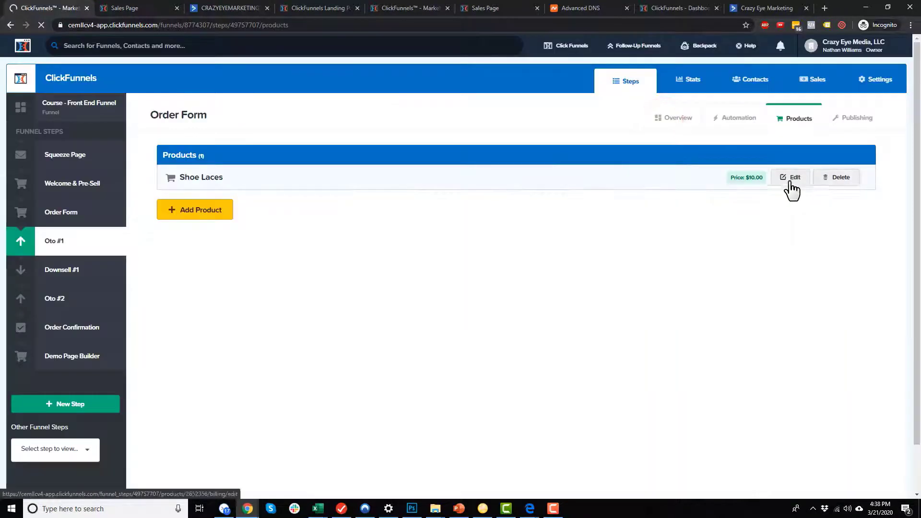
pyautogui.click(792, 178)
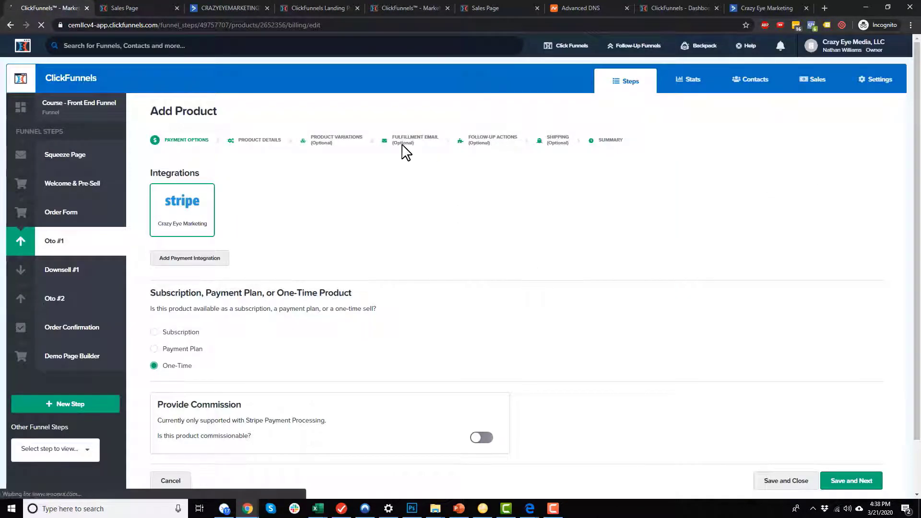
pyautogui.click(403, 144)
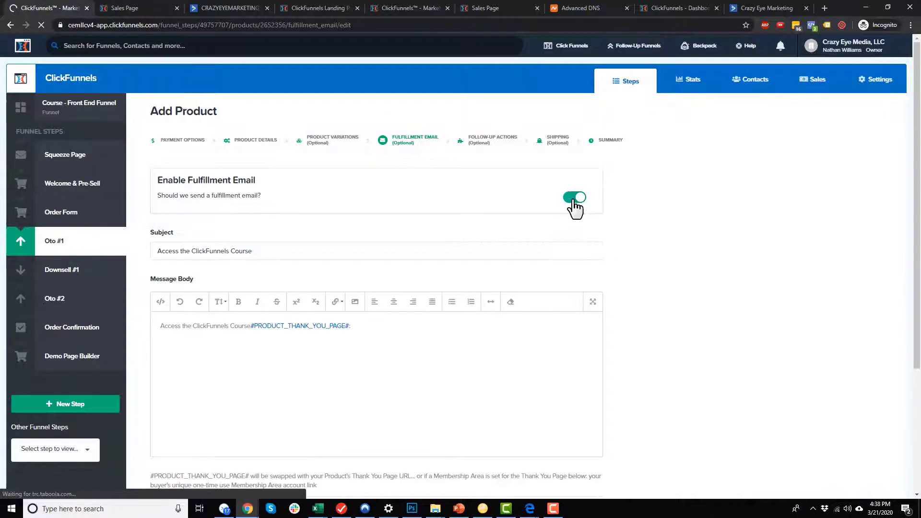
pyautogui.moveTo(310, 252); pyautogui.dragTo(140, 259)
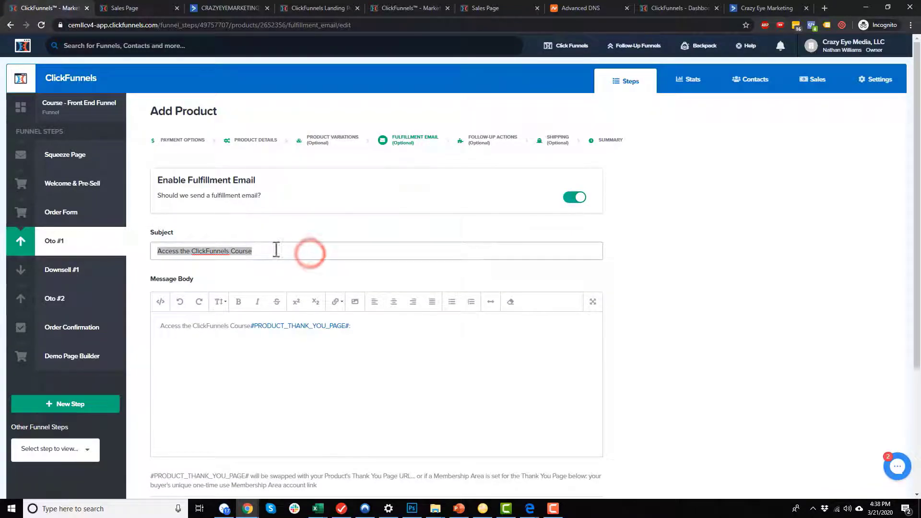
pyautogui.click(574, 198)
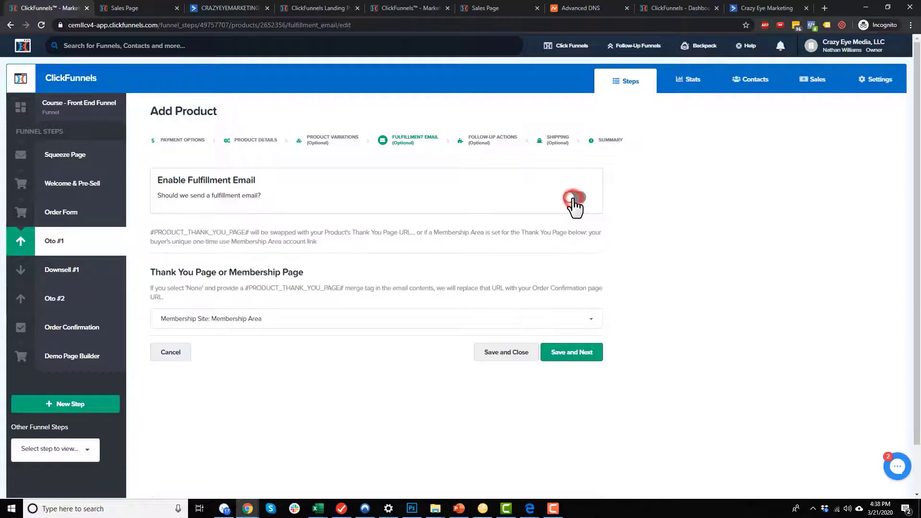
pyautogui.click(507, 354)
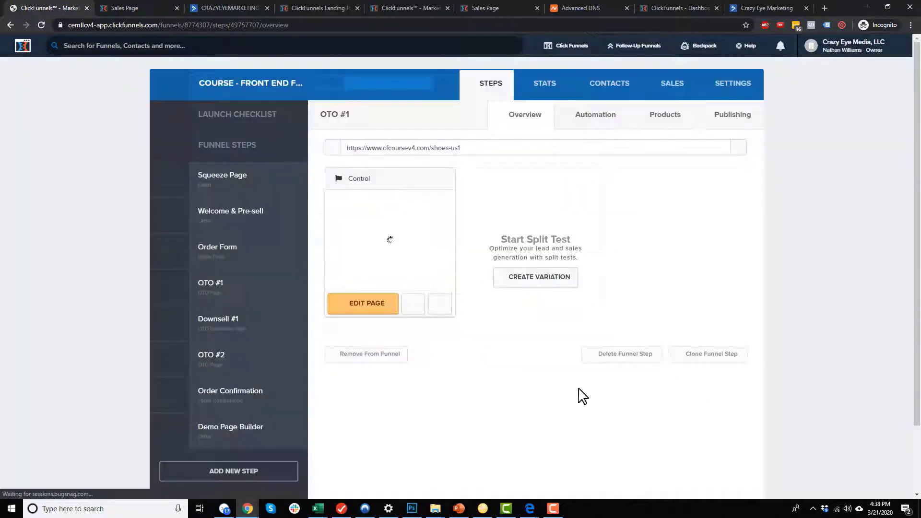
# Verify the Downsell #1 product and OTO #2 Shoe Cleaner send no fulfillment email.
pyautogui.click(231, 325)
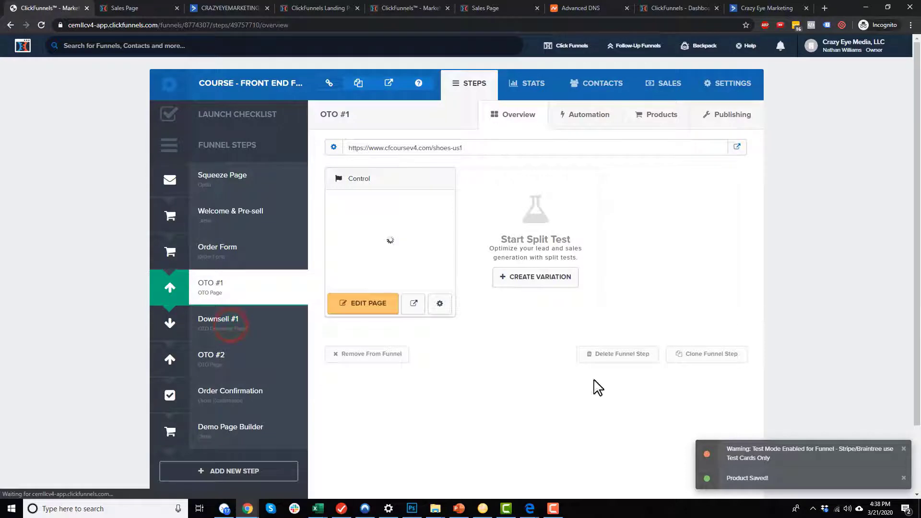
pyautogui.click(676, 115)
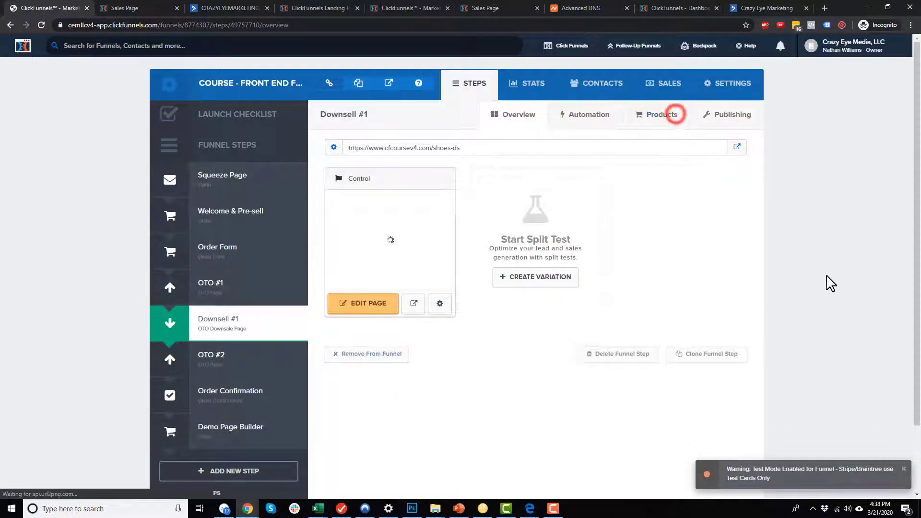
pyautogui.click(807, 179)
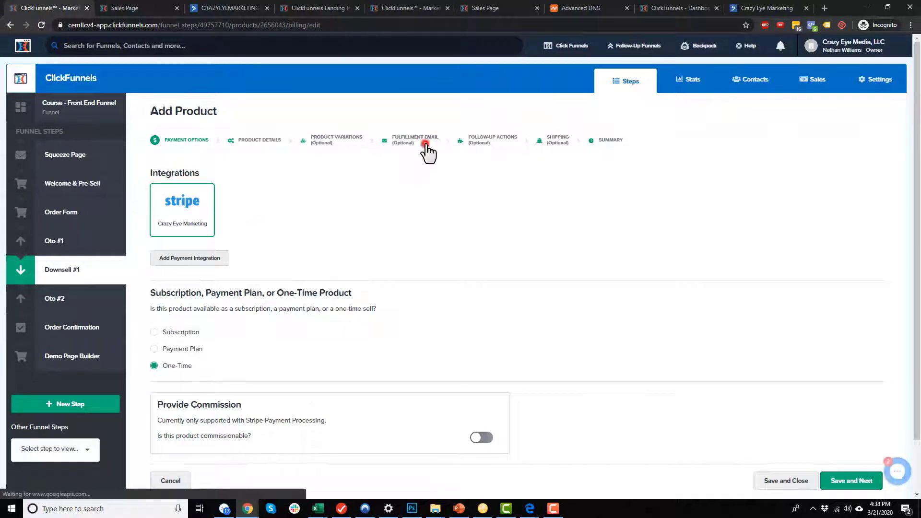
pyautogui.click(422, 141)
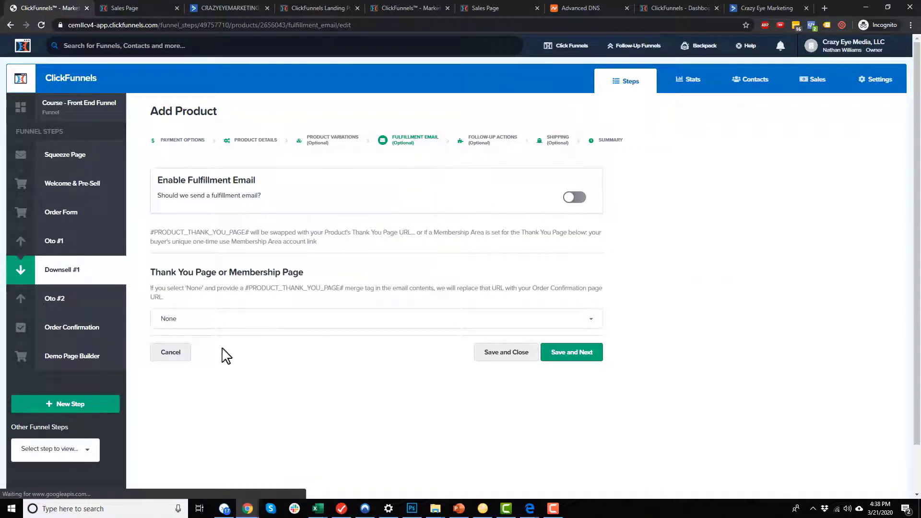
pyautogui.click(83, 298)
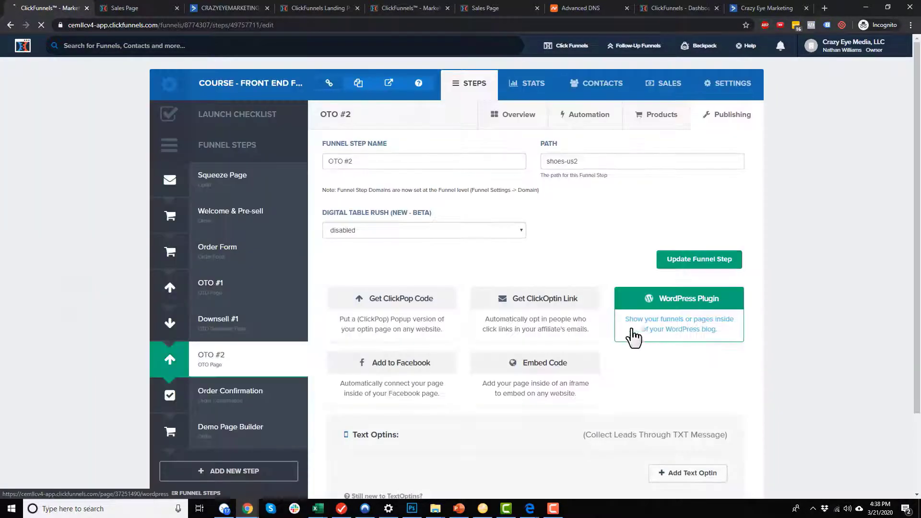
pyautogui.click(664, 116)
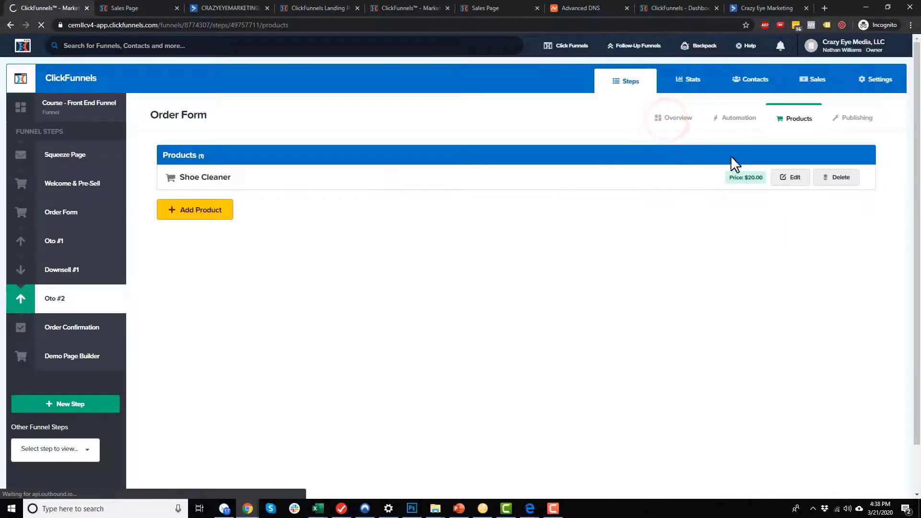
pyautogui.click(800, 177)
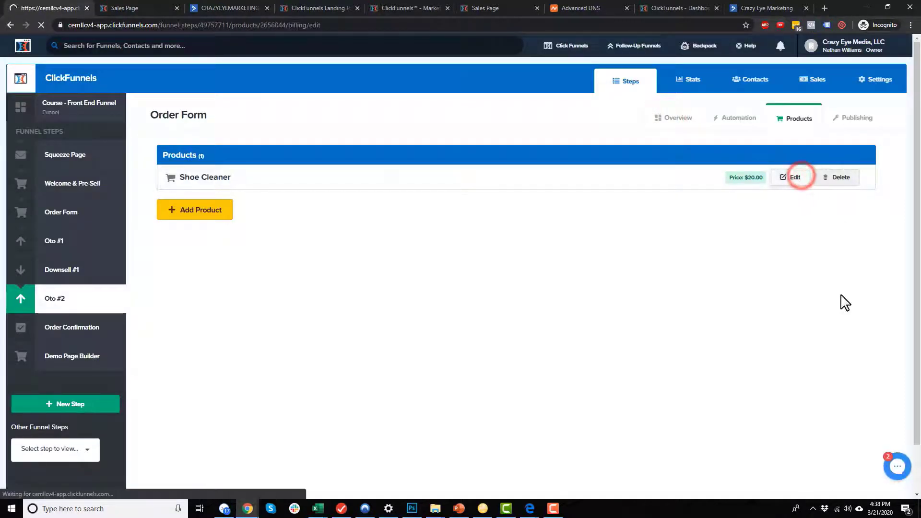
pyautogui.click(422, 137)
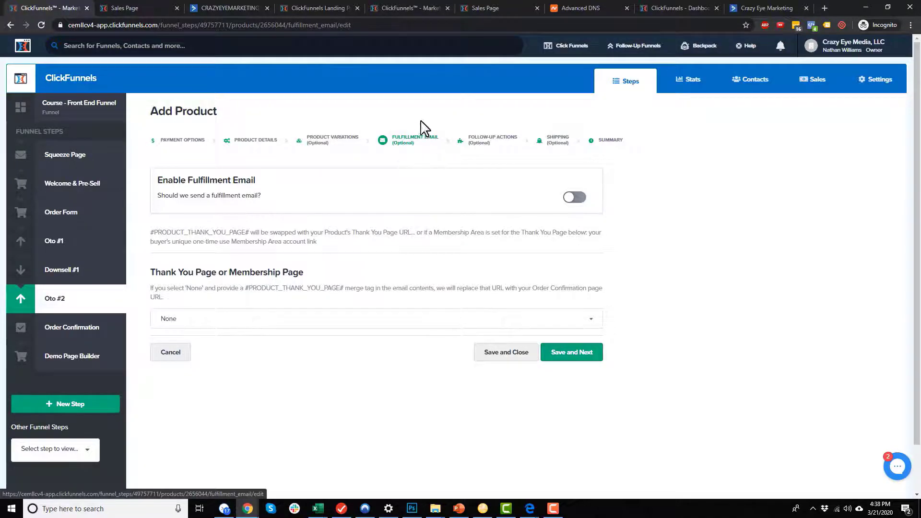
# Show the Order Form step's automation emails.
pyautogui.click(235, 7)
pyautogui.click(68, 2)
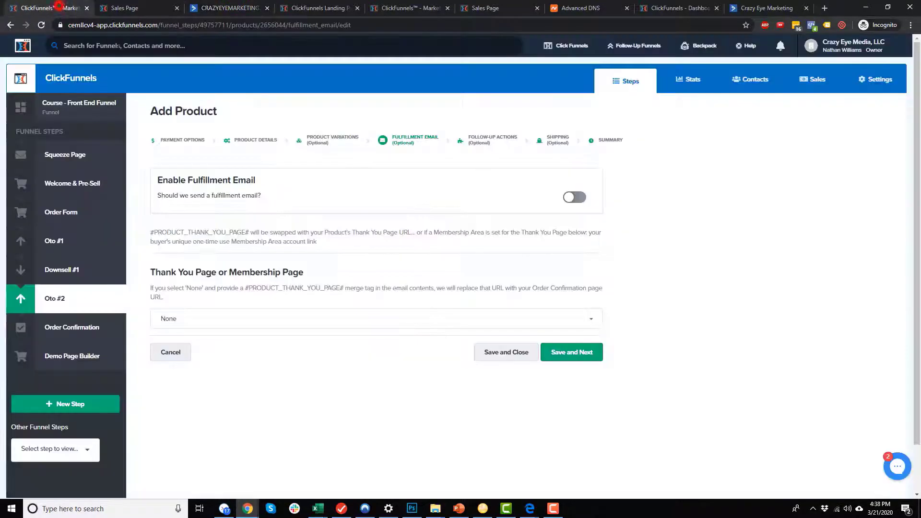
pyautogui.click(83, 210)
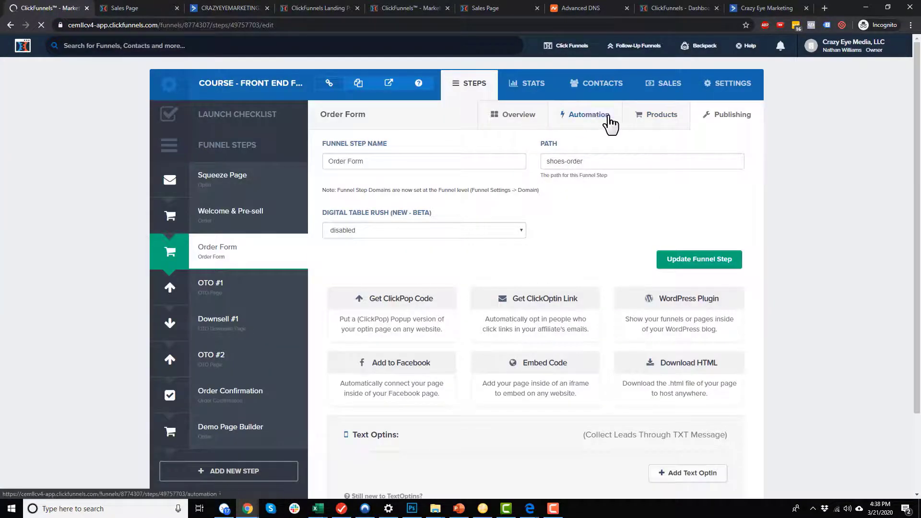
pyautogui.click(595, 117)
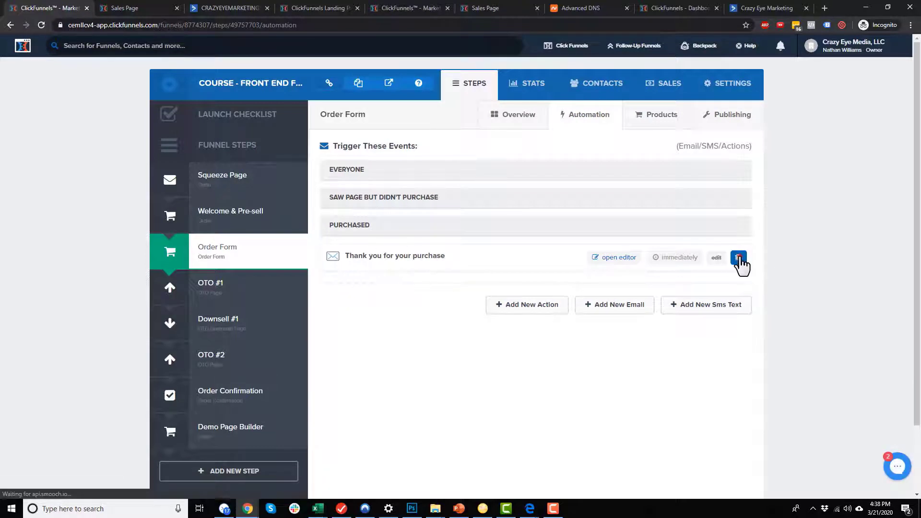
# Delete the 'Thank you for your purchase' email from the Order Form automation and return to ActiveCampaign.
pyautogui.click(737, 258)
pyautogui.click(507, 80)
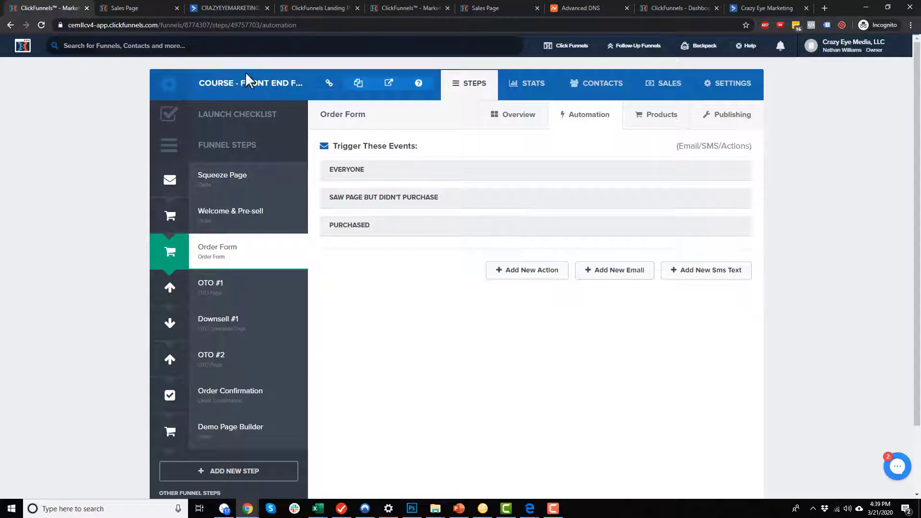
pyautogui.click(228, 9)
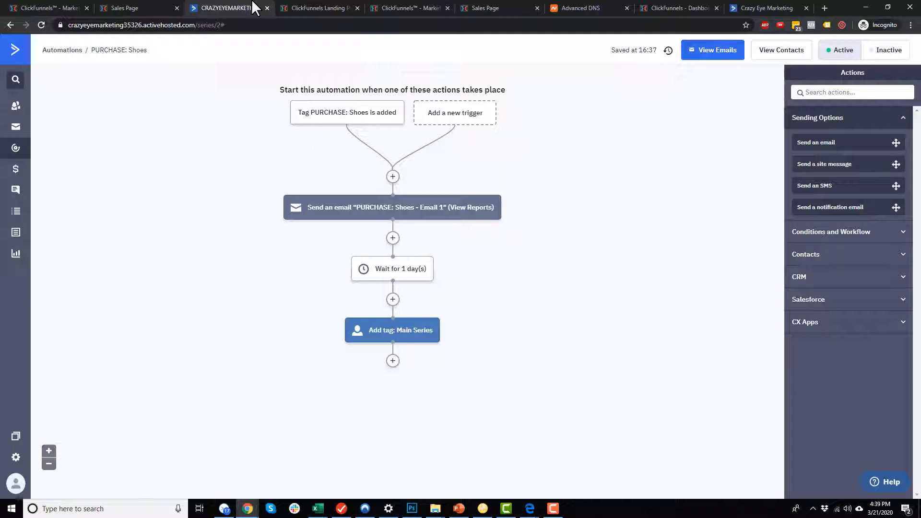
# Bring up the PowerPoint funnel diagram to review it.
pyautogui.click(459, 509)
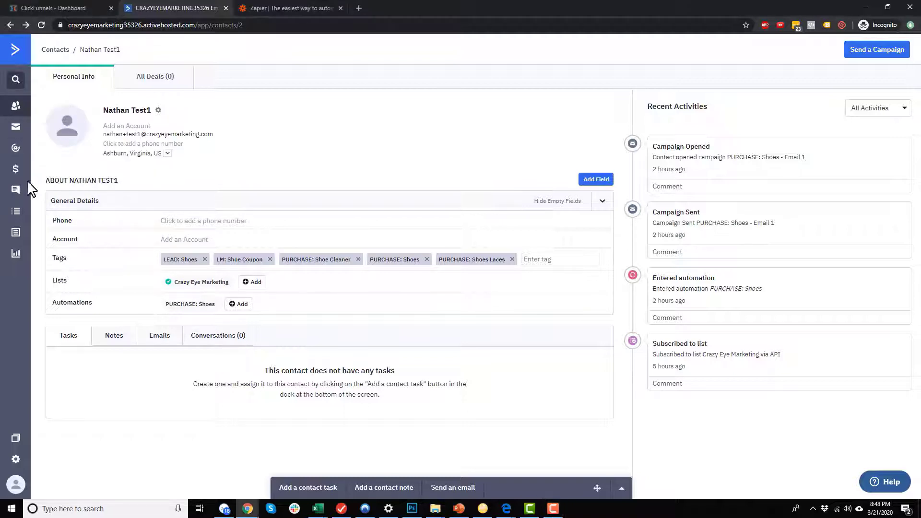
# Add a field group named 'Billing Info' on the Lists > Manage Fields page.
pyautogui.click(16, 211)
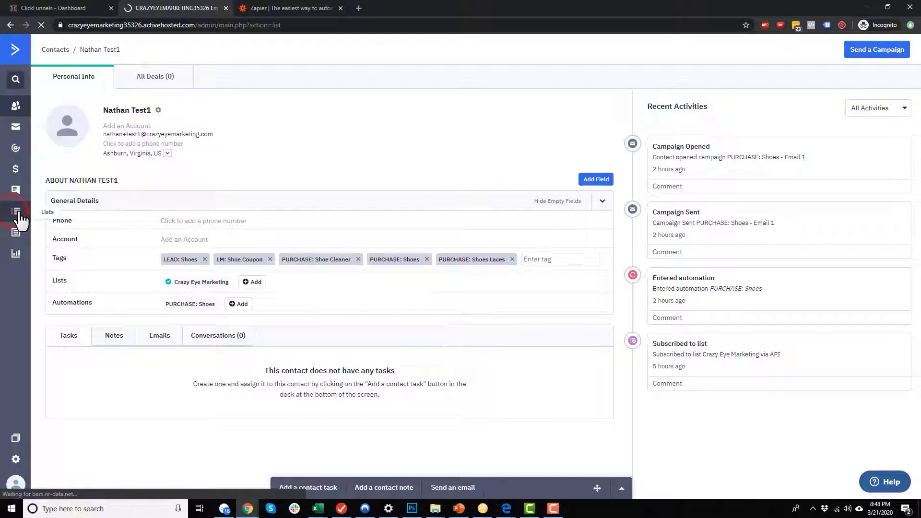
pyautogui.click(64, 98)
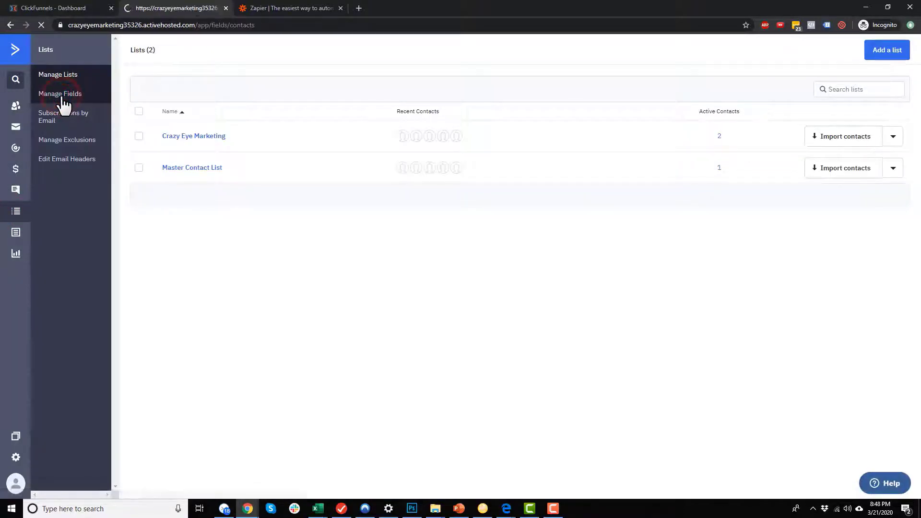
pyautogui.click(835, 98)
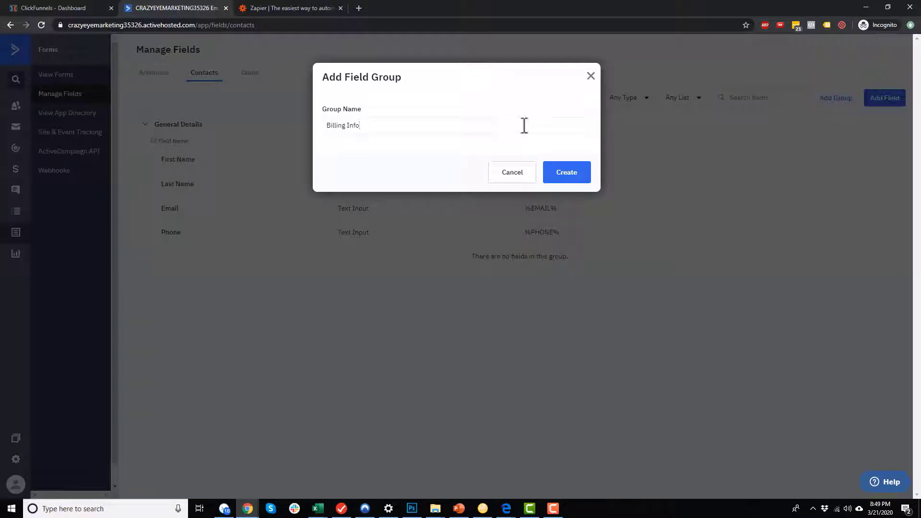
pyautogui.click(569, 176)
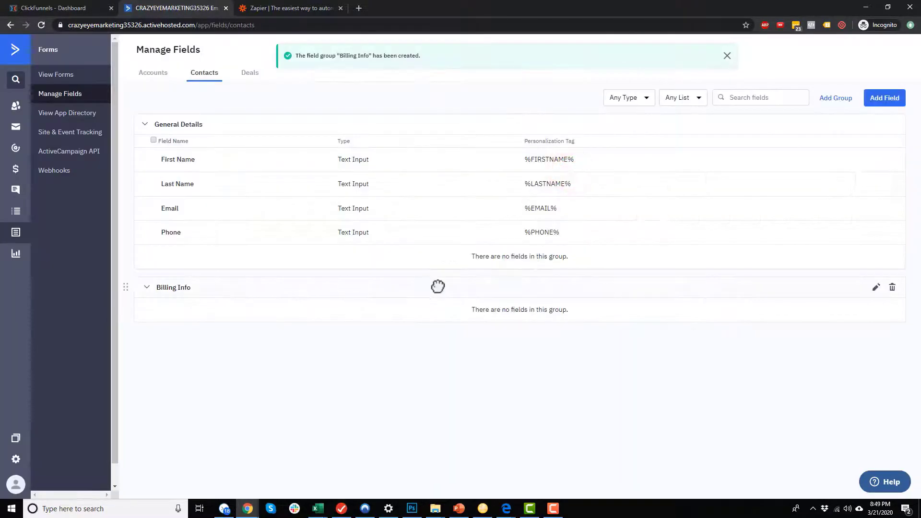
# Add a Billing Address text-input field in the Billing Info group.
pyautogui.click(895, 111)
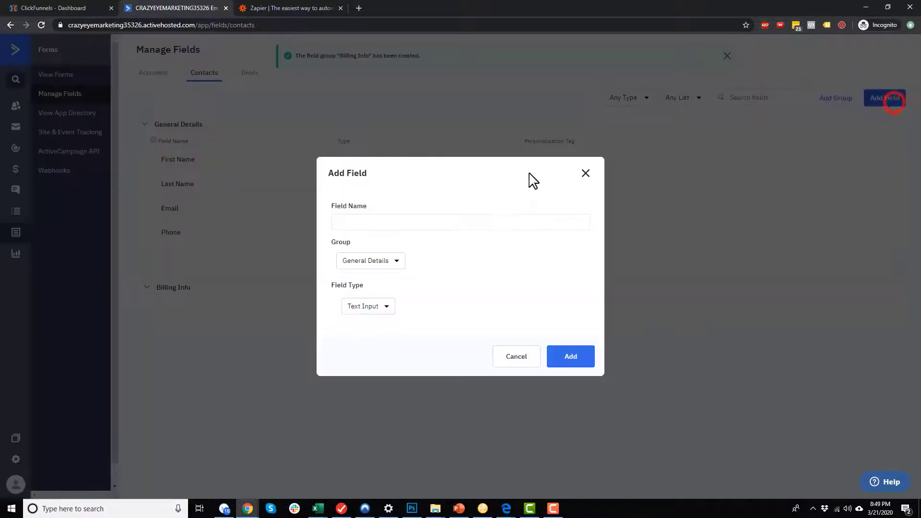
pyautogui.click(406, 229)
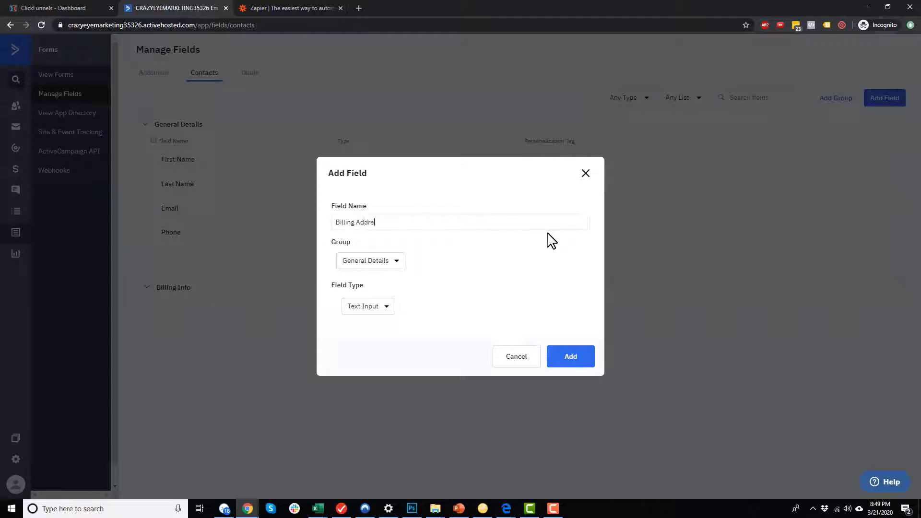
pyautogui.click(374, 260)
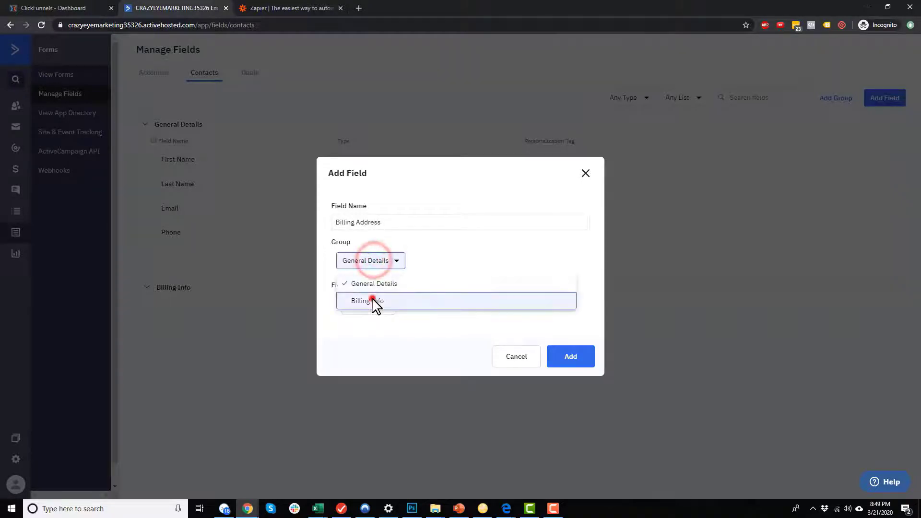
pyautogui.click(372, 299)
pyautogui.click(376, 312)
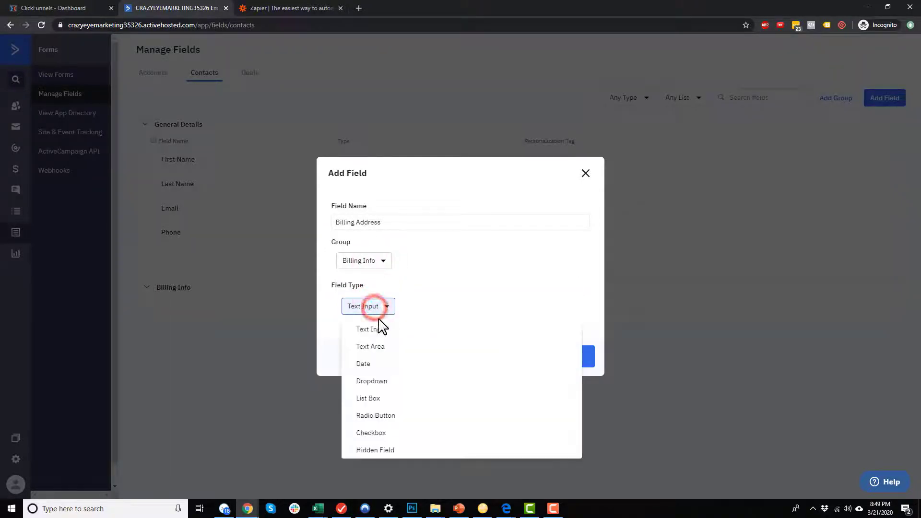
pyautogui.click(384, 330)
pyautogui.click(576, 364)
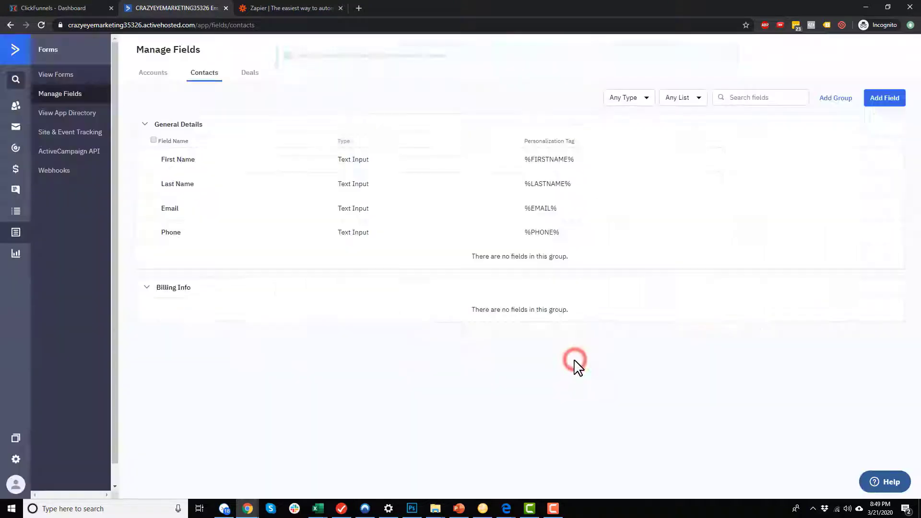
# Add a Billing City field in the Billing Info group.
pyautogui.click(888, 102)
pyautogui.click(394, 223)
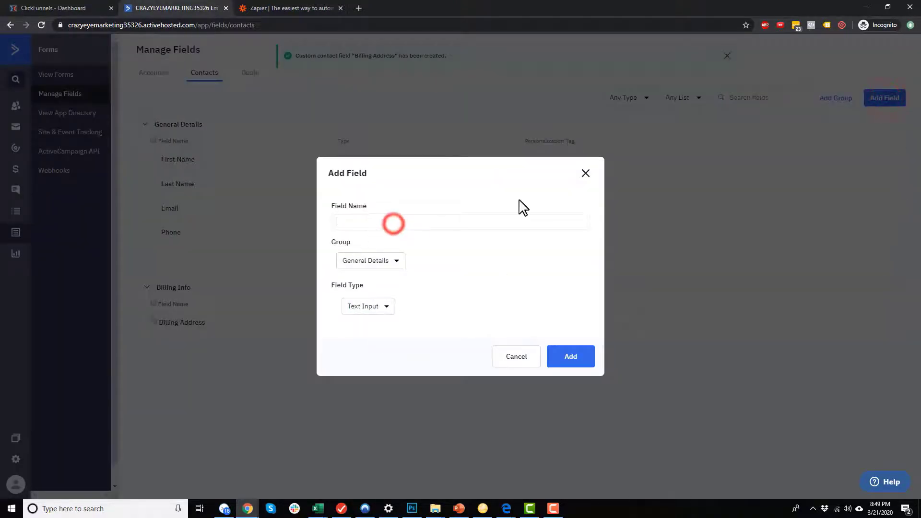
pyautogui.write('Billing City')
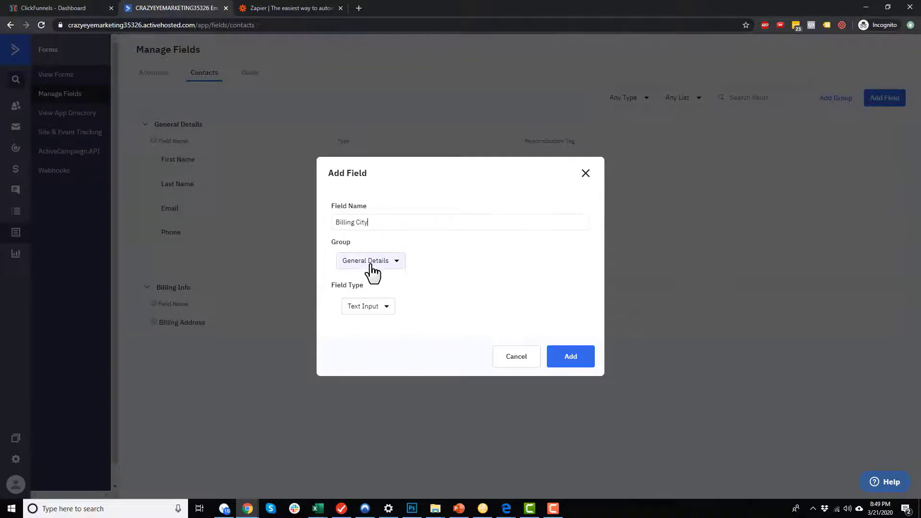
pyautogui.click(371, 261)
pyautogui.click(377, 299)
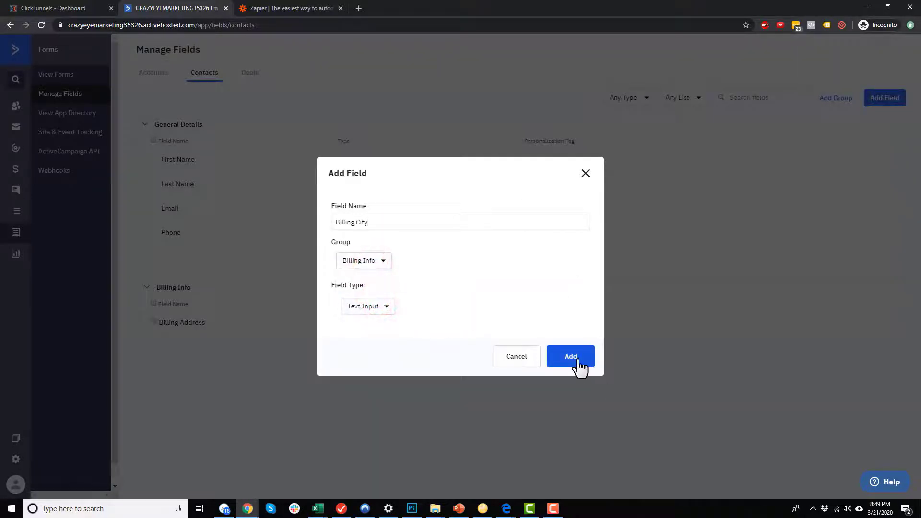
pyautogui.click(577, 359)
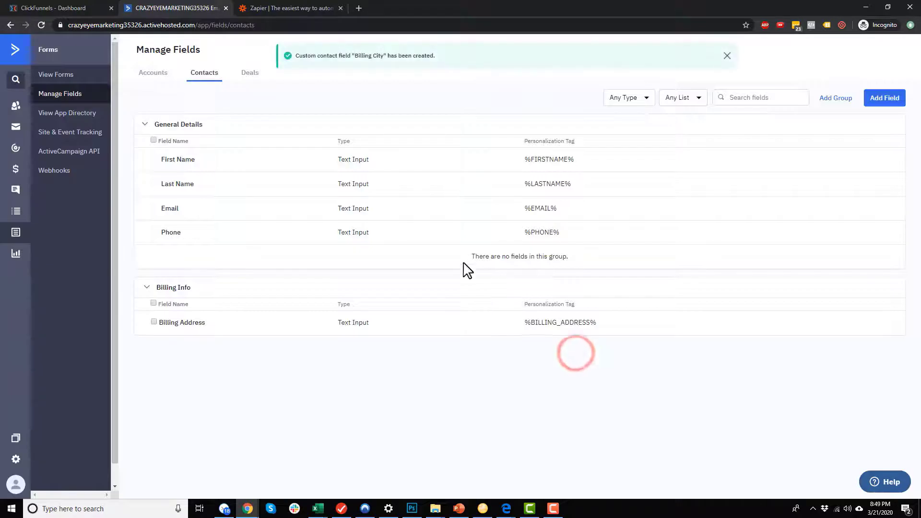
# Add a Billing State field in the Billing Info group.
pyautogui.click(884, 99)
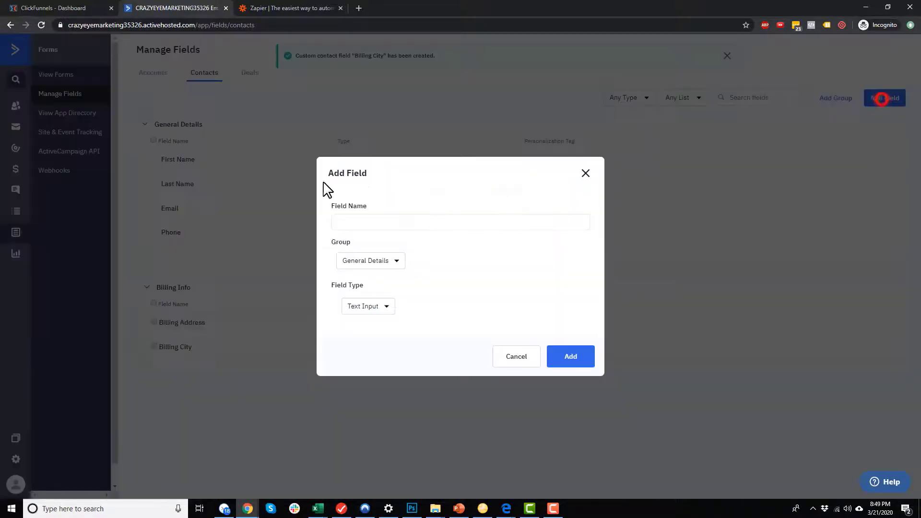
pyautogui.click(410, 226)
pyautogui.write('Billing State')
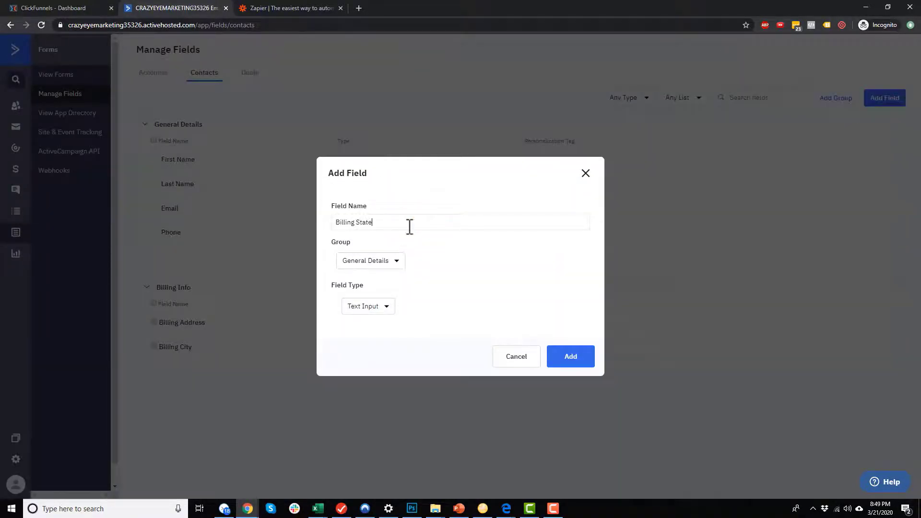
pyautogui.click(383, 261)
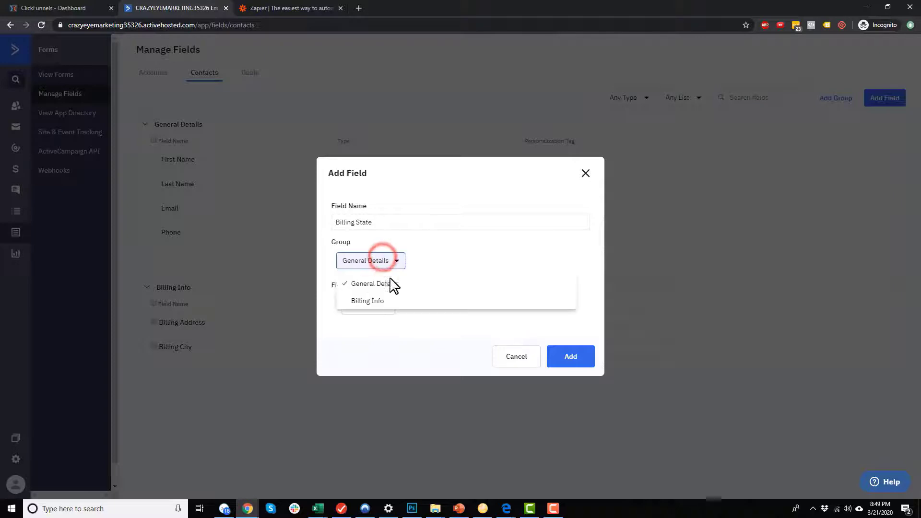
pyautogui.click(383, 302)
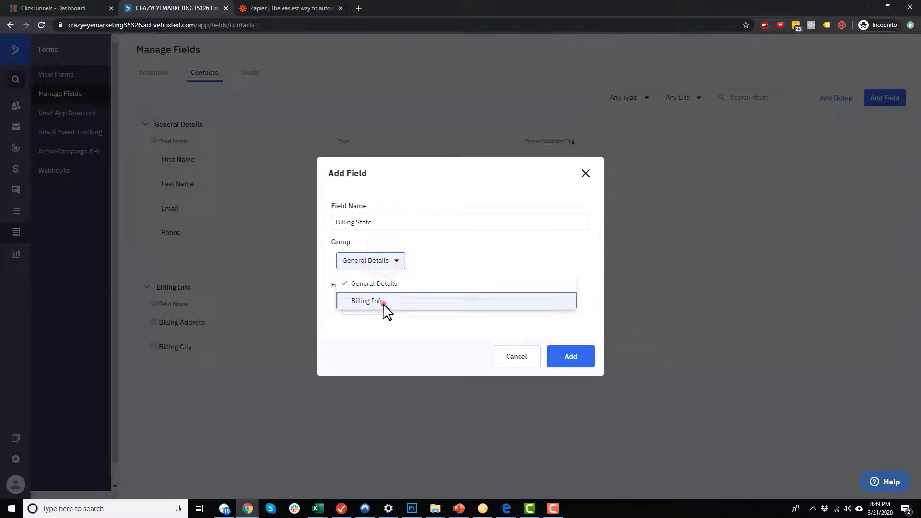
pyautogui.click(583, 364)
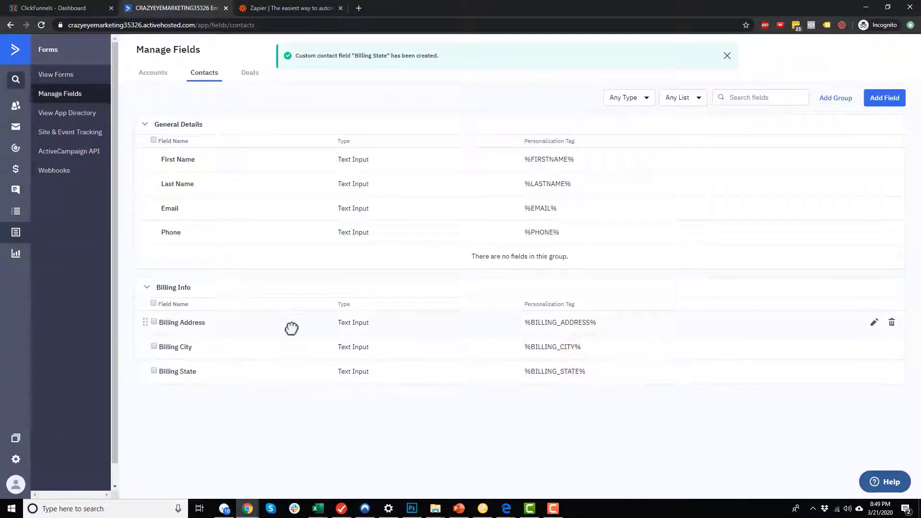
# Rename Billing Address to Billing Street with personalization tag BILLING_STREET.
pyautogui.click(874, 323)
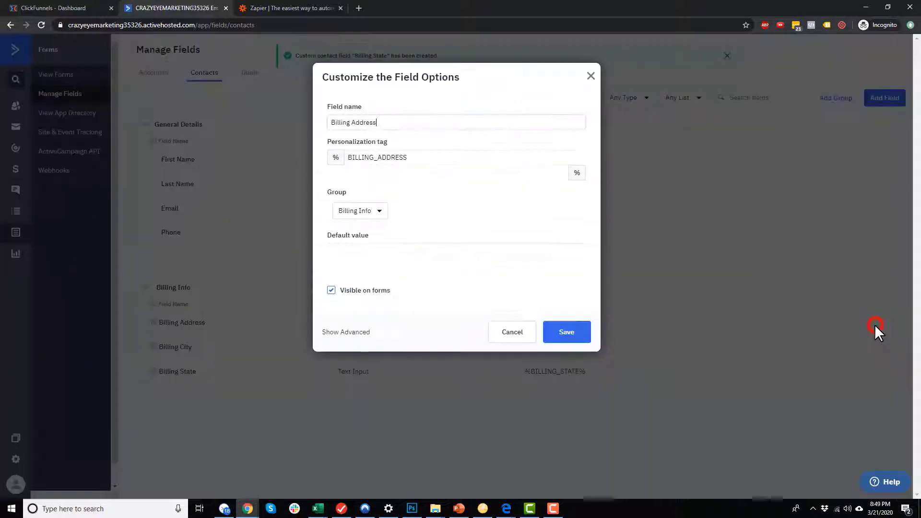
pyautogui.doubleClick(368, 123)
pyautogui.write('Street')
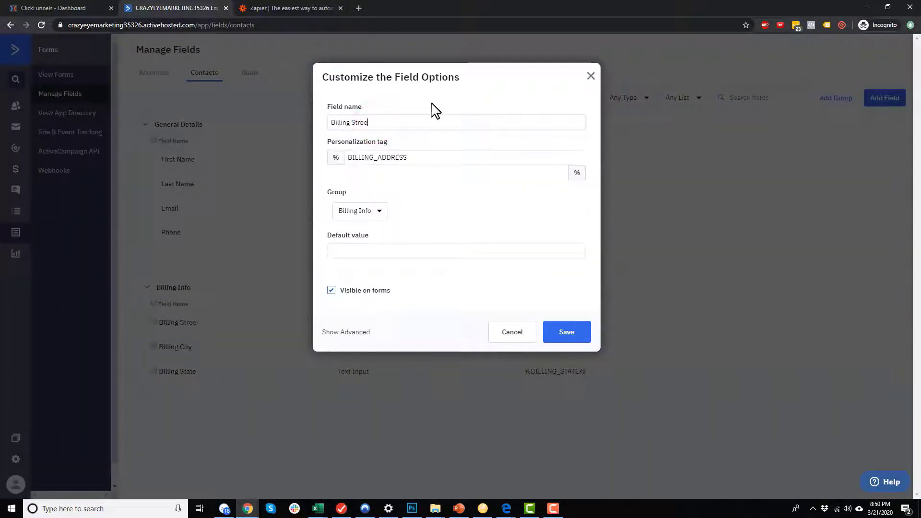
pyautogui.doubleClick(392, 156)
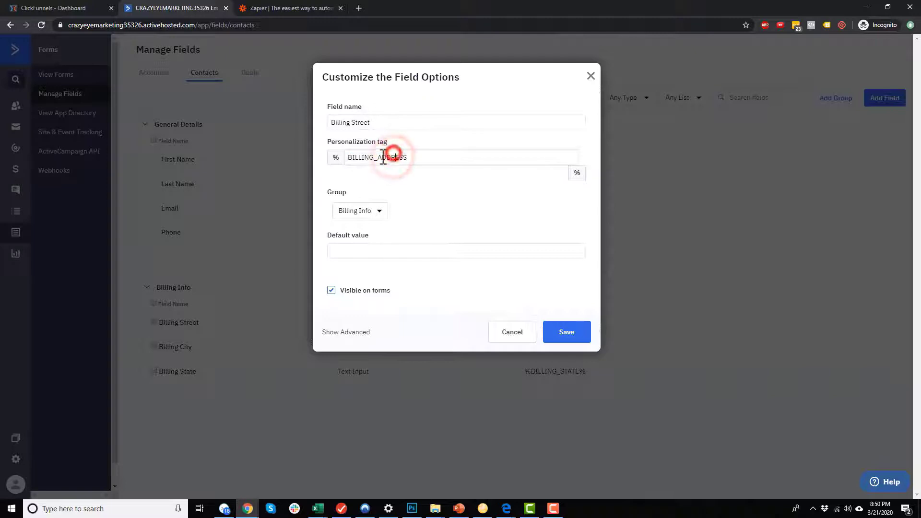
pyautogui.moveTo(374, 157); pyautogui.dragTo(421, 153)
pyautogui.write('S')
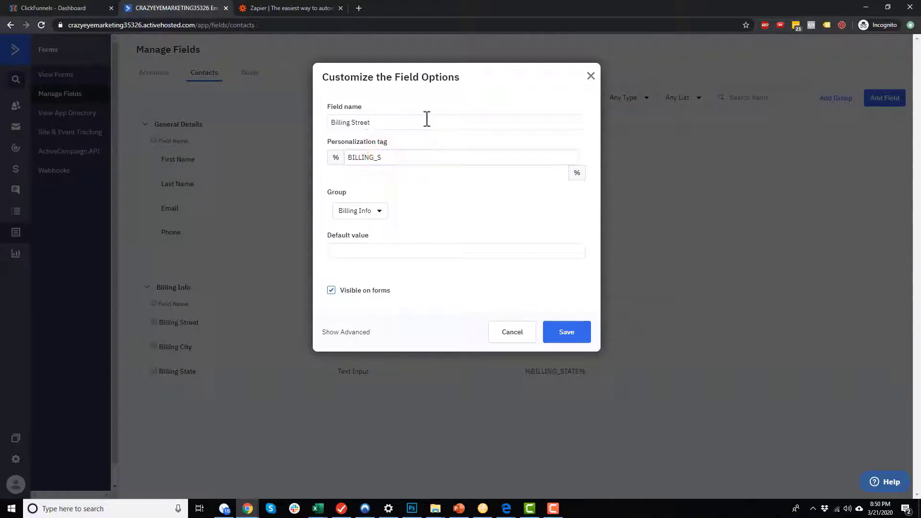
pyautogui.write('TREET')
pyautogui.click(566, 331)
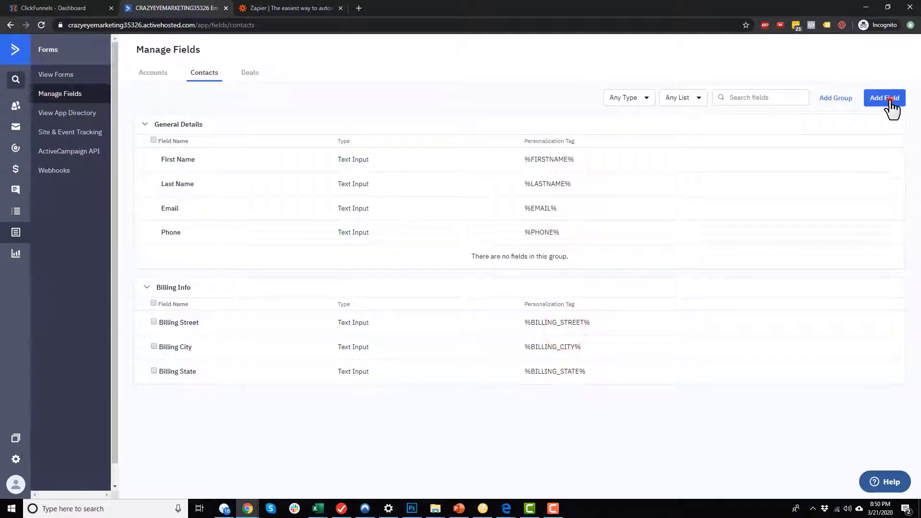
# Add a Billing Zip field in the Billing Info group.
pyautogui.click(890, 99)
pyautogui.click(399, 220)
pyautogui.write('b')
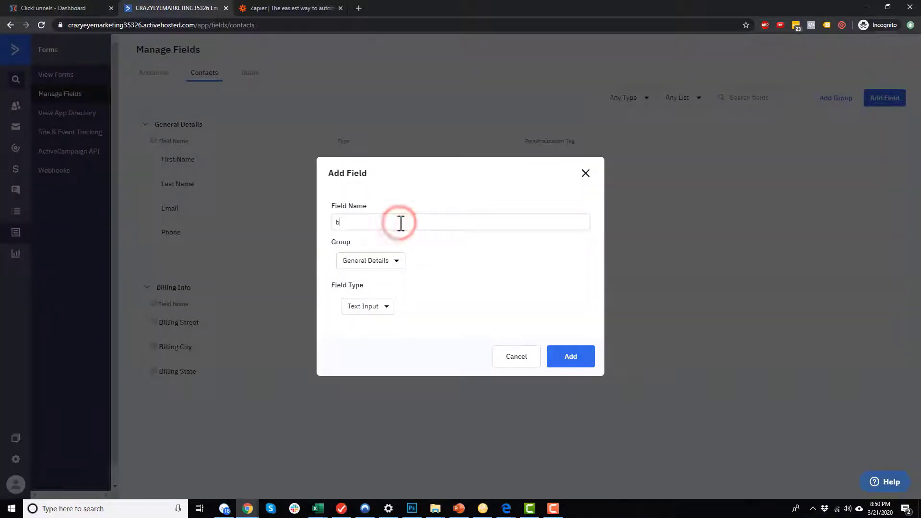
pyautogui.write('il')
pyautogui.press('BackSpace')
pyautogui.press('BackSpace')
pyautogui.press('BackSpace')
pyautogui.write('Billing Zip')
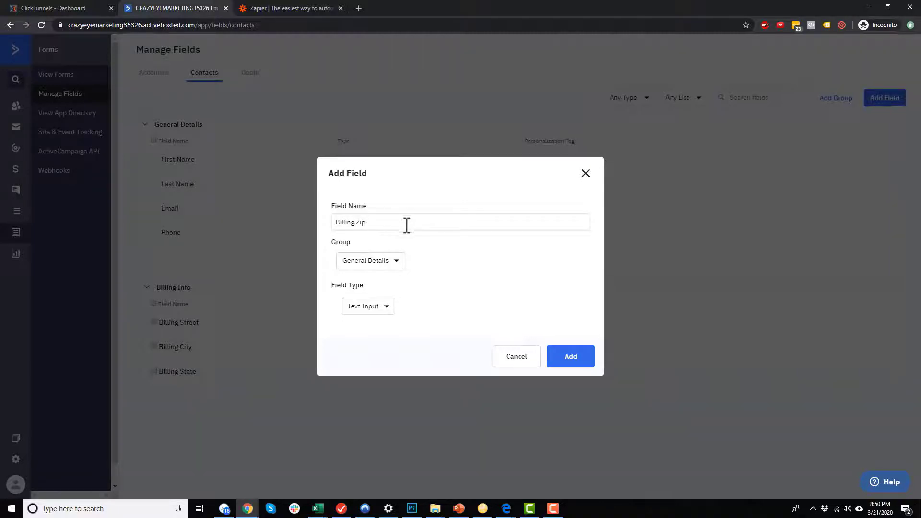
pyautogui.click(395, 261)
pyautogui.click(376, 299)
pyautogui.click(568, 358)
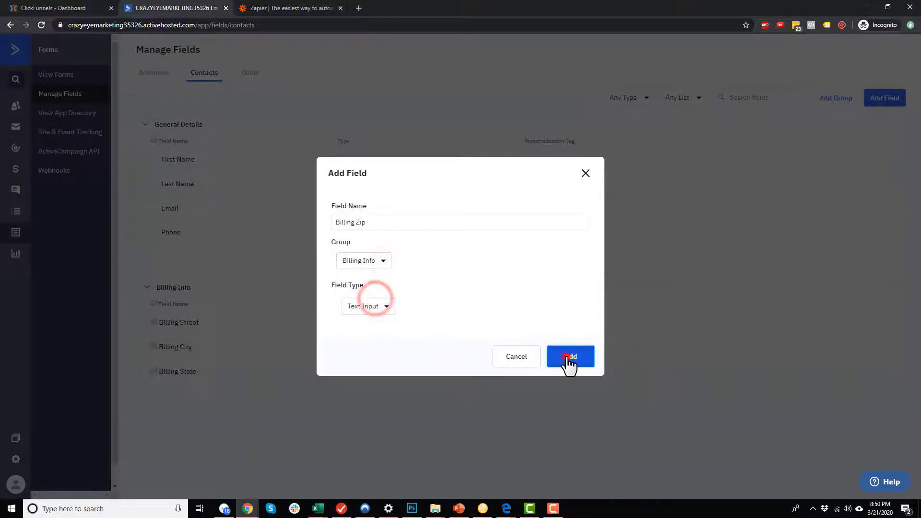
# Add a Billing Country field in the Billing Info group.
pyautogui.click(882, 96)
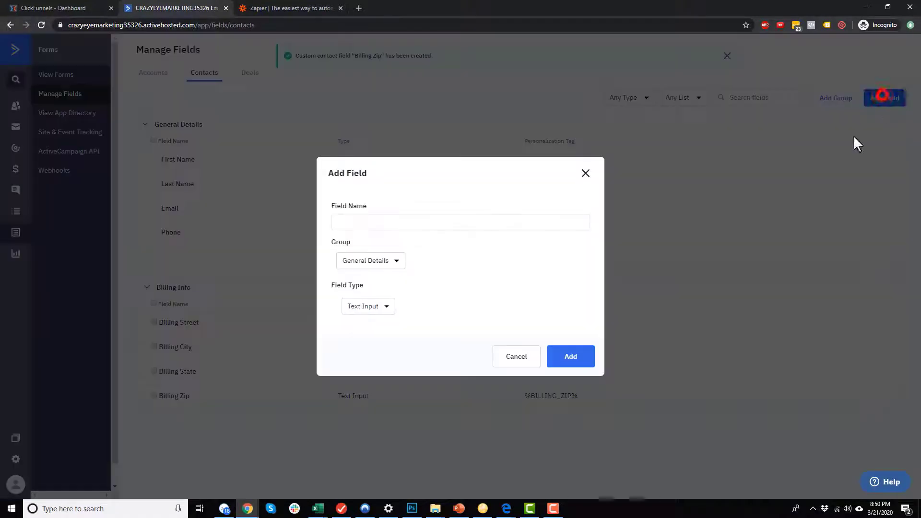
pyautogui.click(378, 222)
pyautogui.write('Bil')
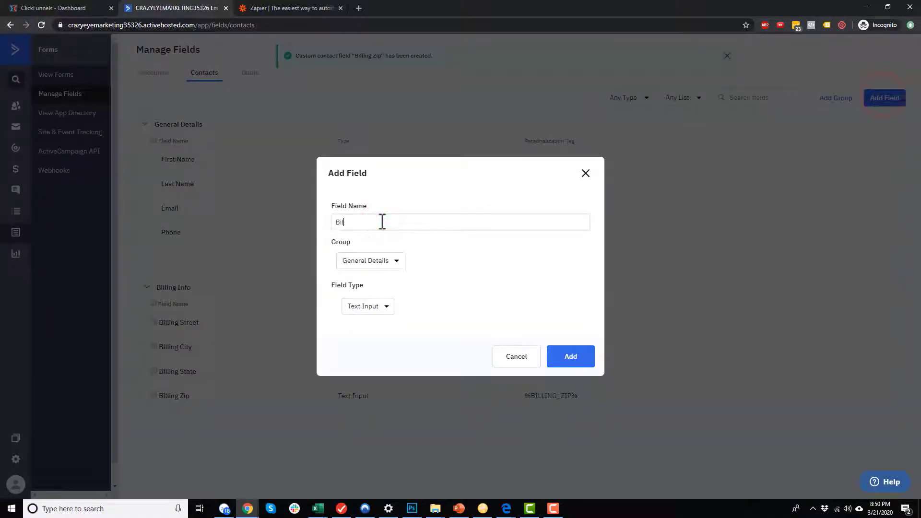
pyautogui.write('ling Country')
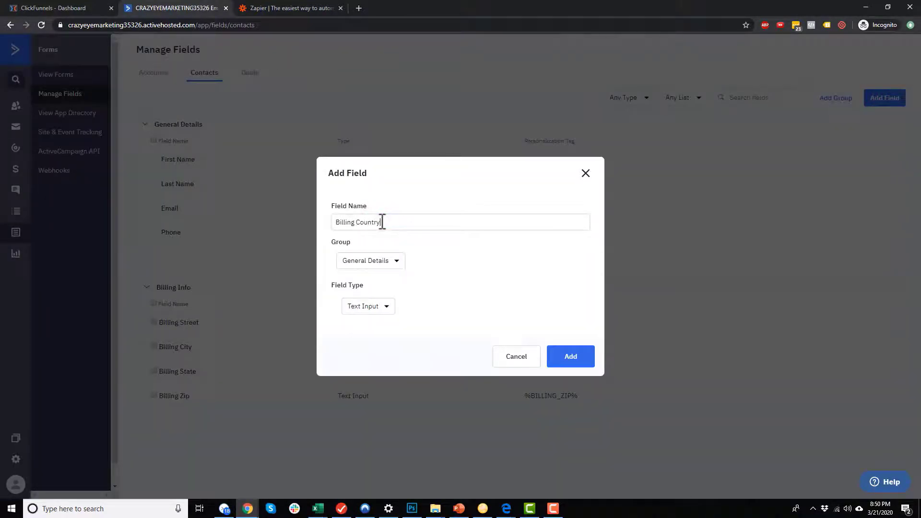
pyautogui.click(382, 260)
pyautogui.click(382, 300)
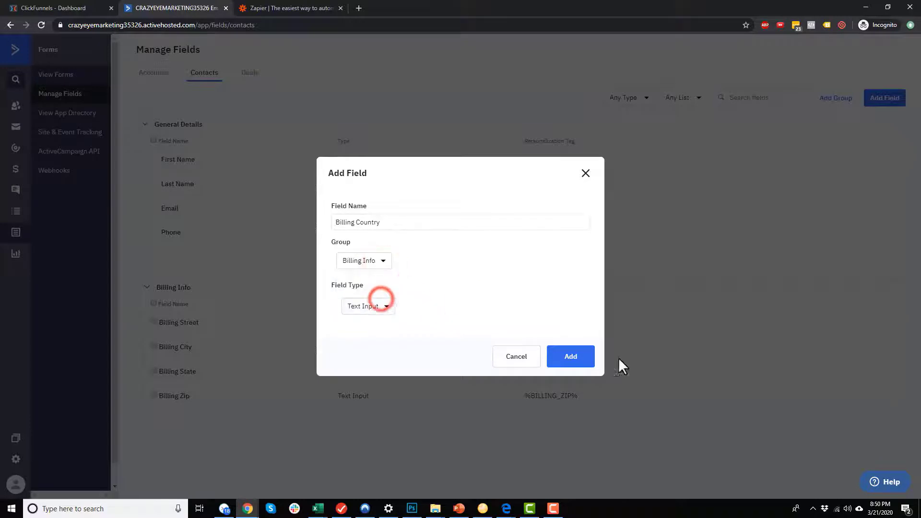
pyautogui.click(571, 359)
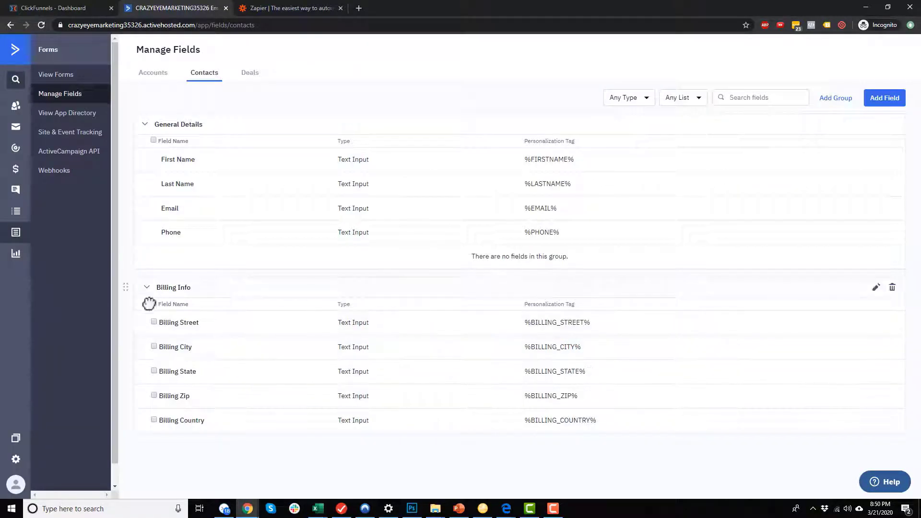
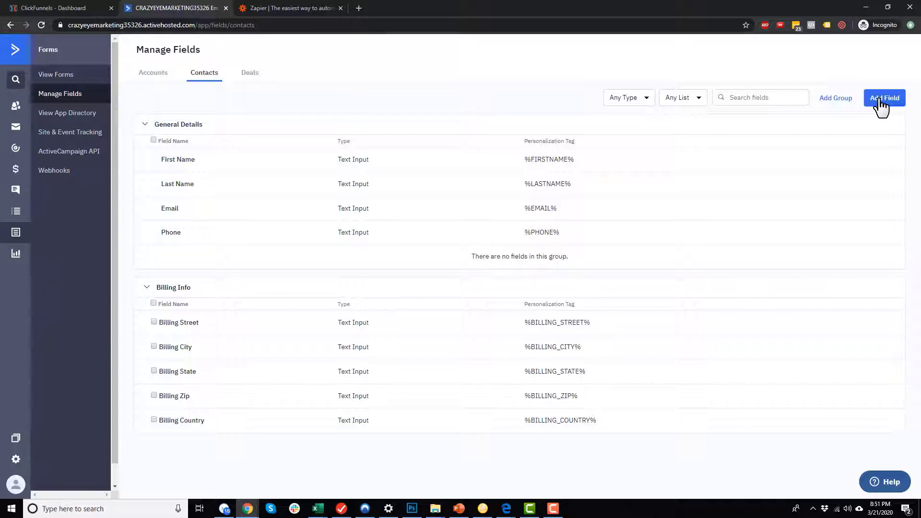
# Create a CFUVID text-input contact field in the General Details group.
pyautogui.click(881, 107)
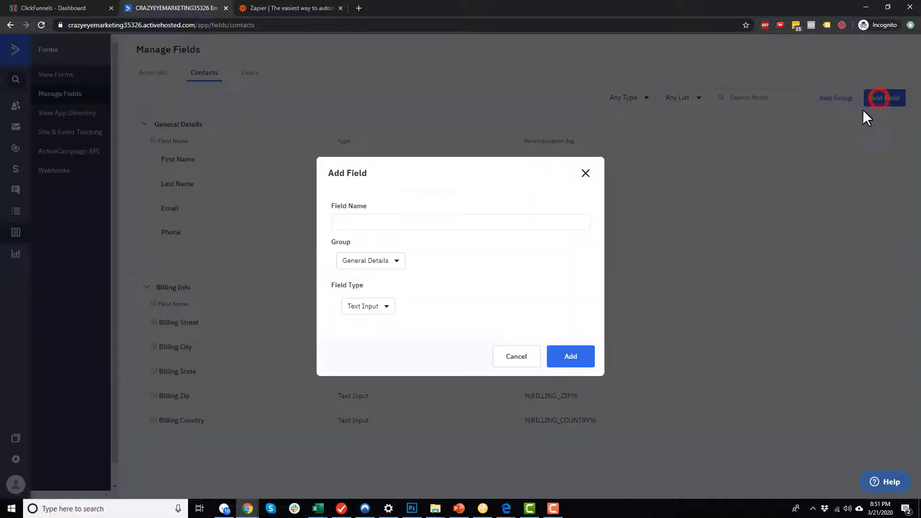
pyautogui.click(437, 222)
pyautogui.write('CFUVID')
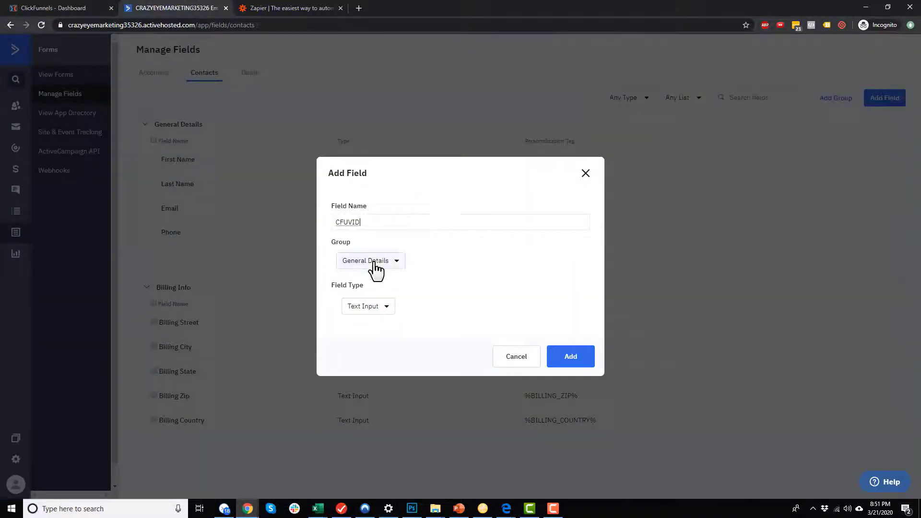
pyautogui.click(564, 356)
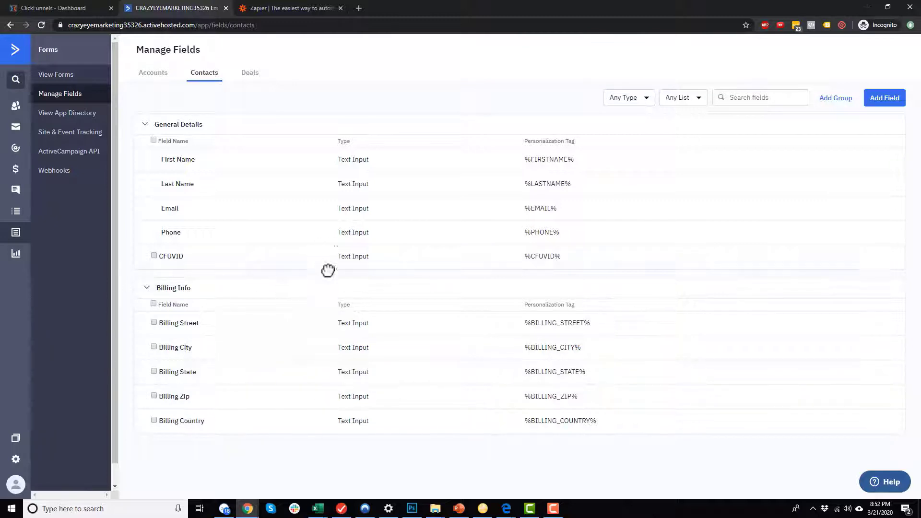
pyautogui.click(281, 8)
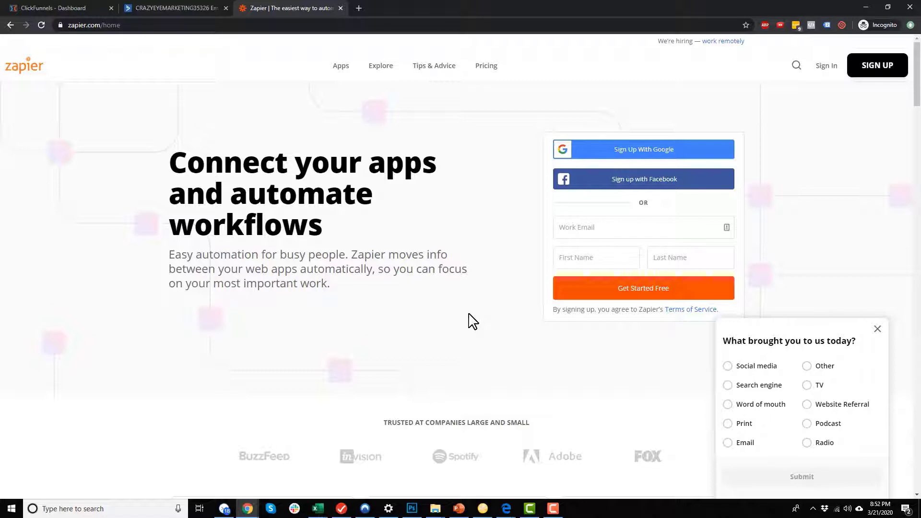
# Open Zapier's Plans & Pricing page in a new tab and check the Free plan's 100 Tasks/mo limit.
pyautogui.middleClick(485, 66)
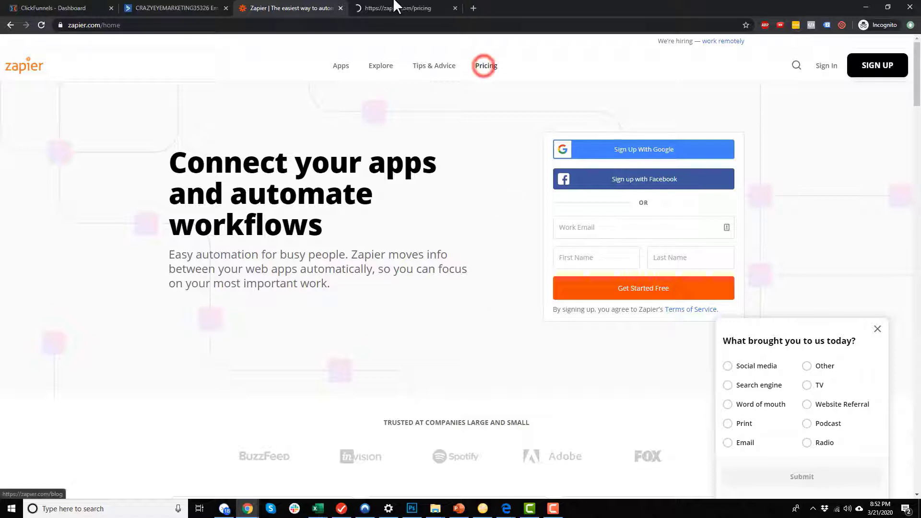
pyautogui.click(396, 8)
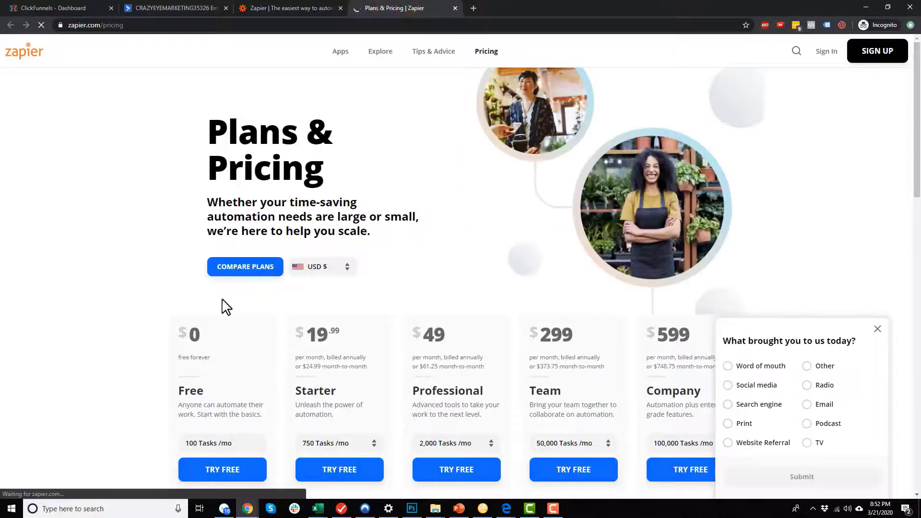
pyautogui.scroll(-2, 226, 307)
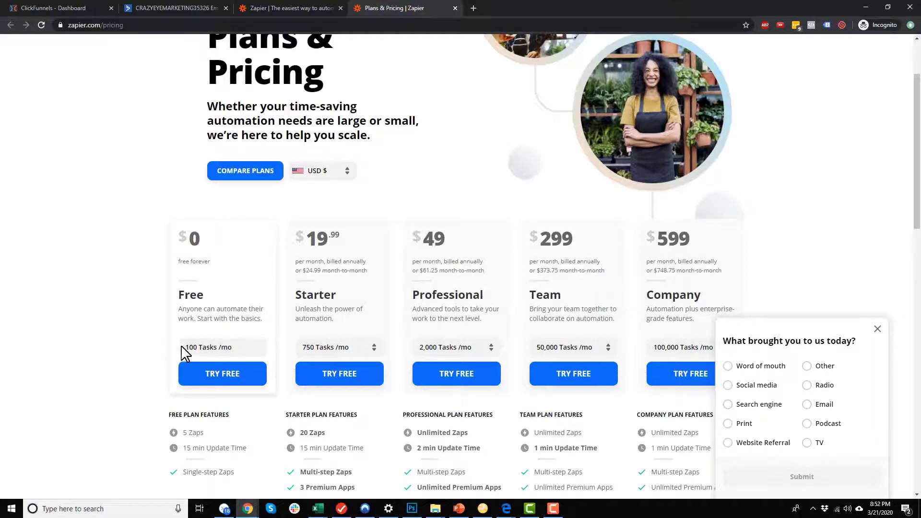
pyautogui.moveTo(190, 347); pyautogui.dragTo(230, 348)
pyautogui.click(231, 347)
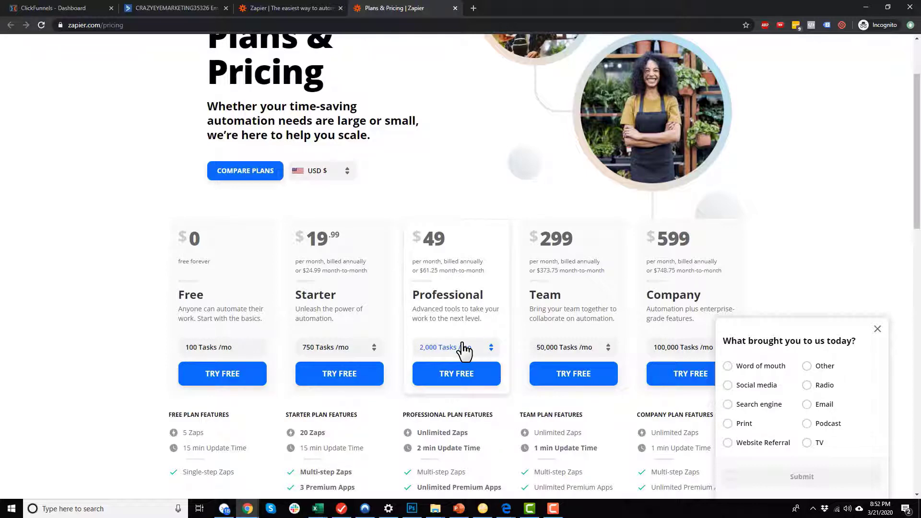
pyautogui.click(162, 4)
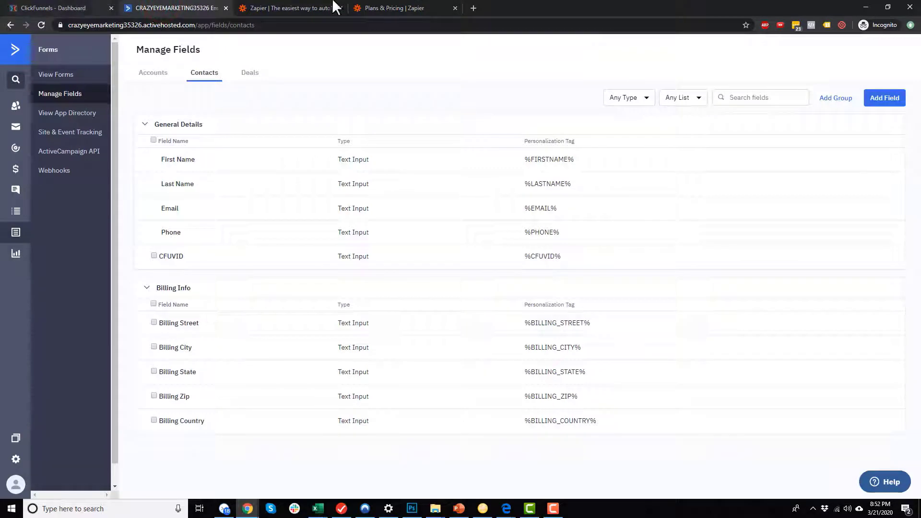
# Sign up for Zapier with the work email, first name and last name.
pyautogui.click(269, 7)
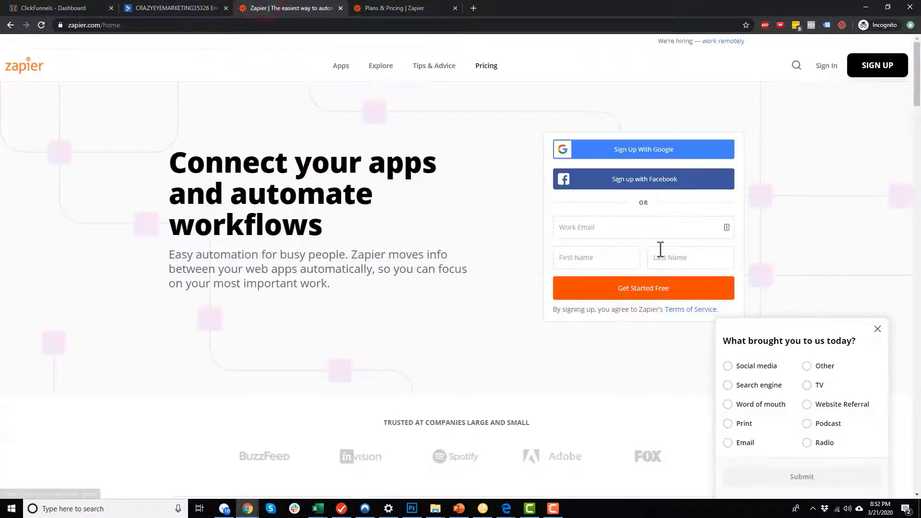
pyautogui.click(674, 227)
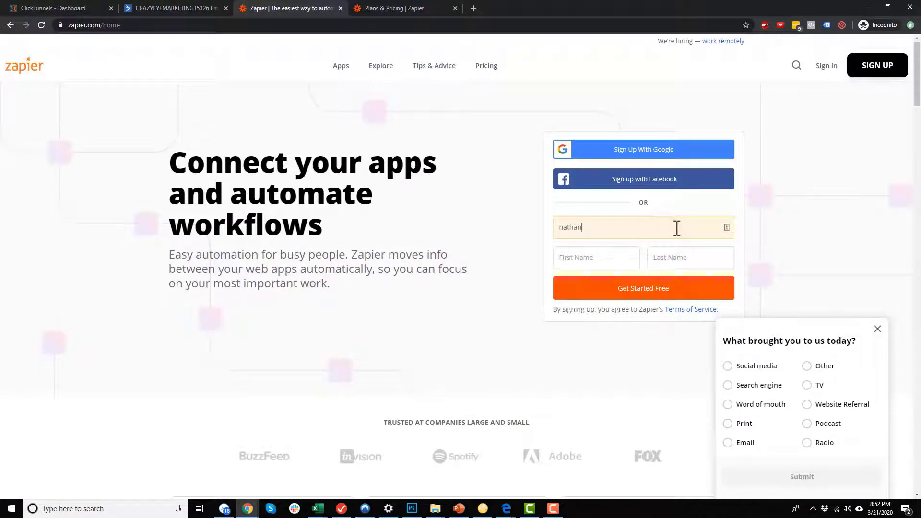
pyautogui.press('Tab')
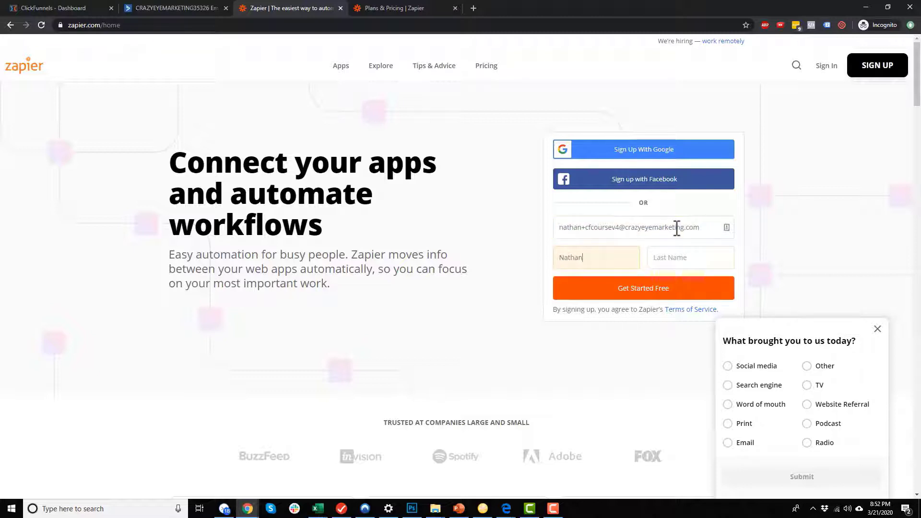
pyautogui.press('Tab')
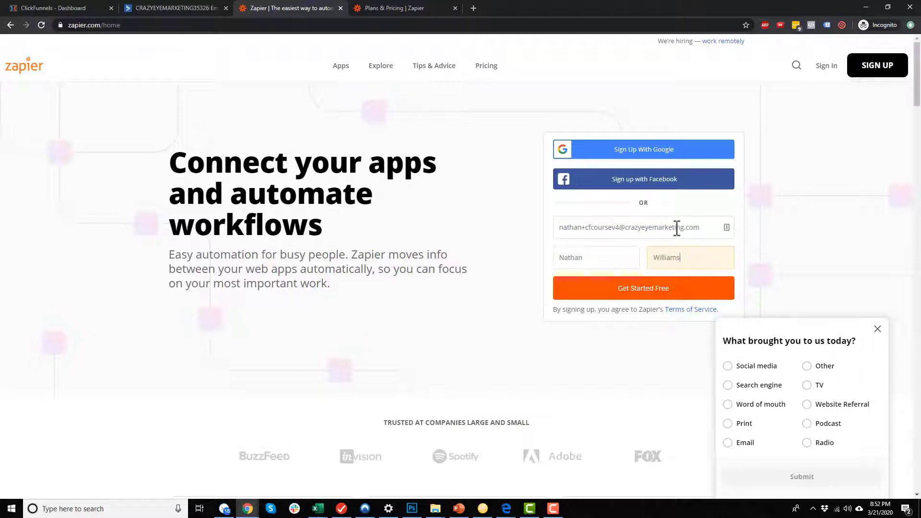
pyautogui.click(675, 294)
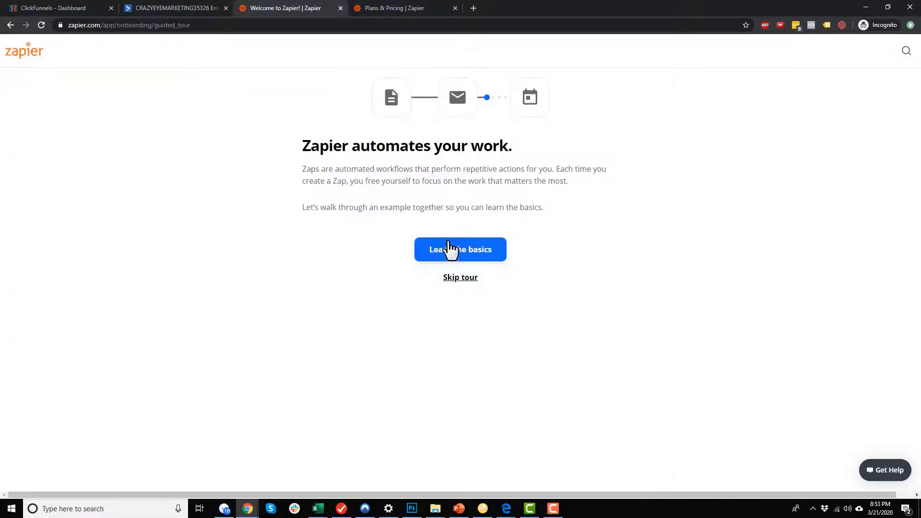
# Skip the guided tour and the profile preferences survey.
pyautogui.click(466, 278)
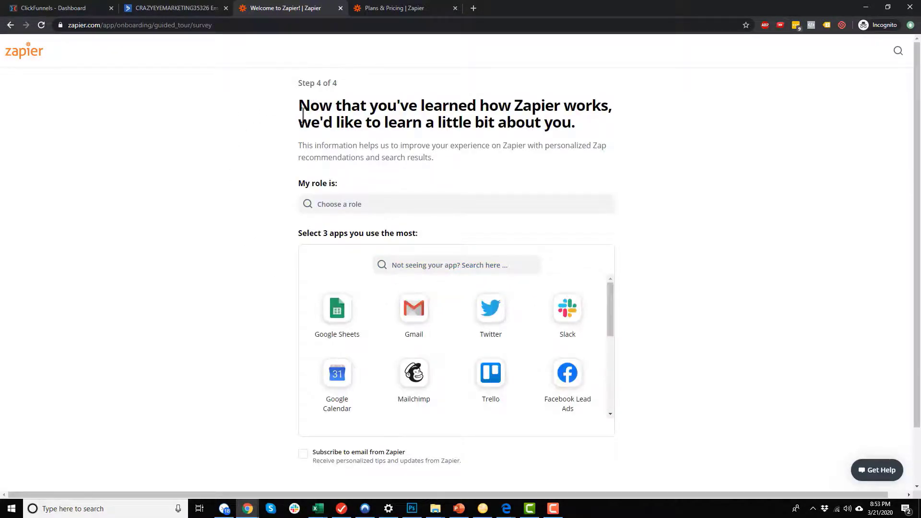
pyautogui.scroll(-2, 313, 104)
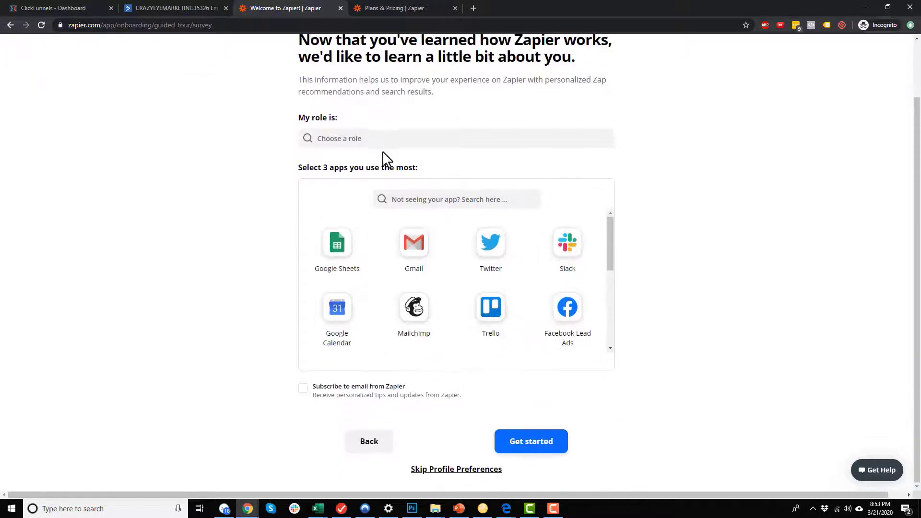
pyautogui.click(458, 469)
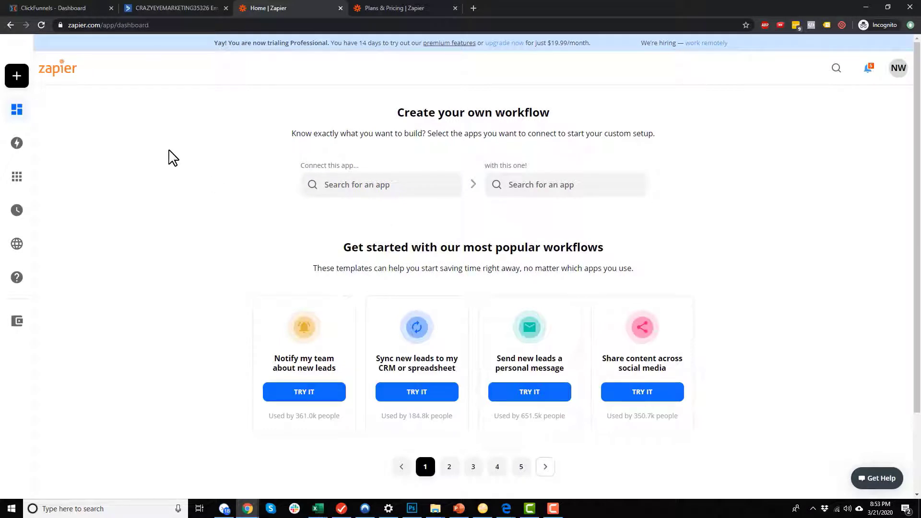
pyautogui.moveTo(25, 82)
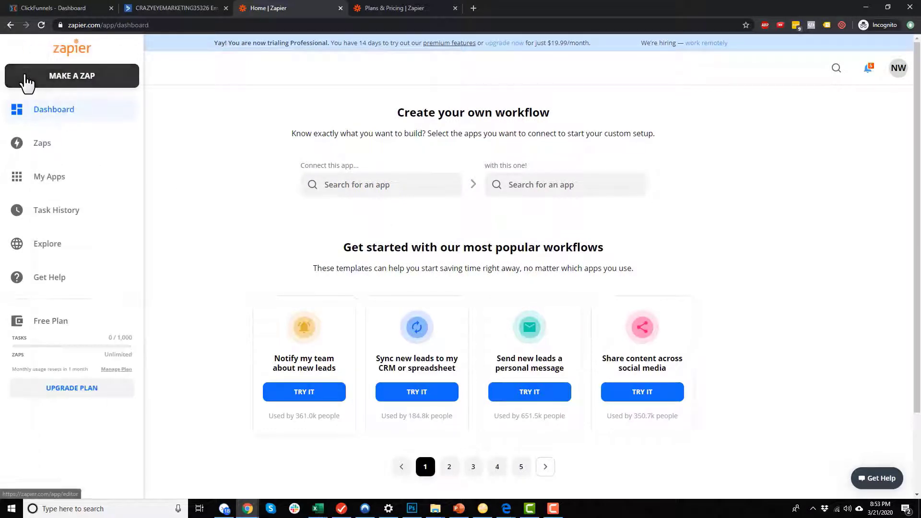
# Create a new zap with ClickFunnels 'New Successful Purchase' as the trigger.
pyautogui.click(87, 78)
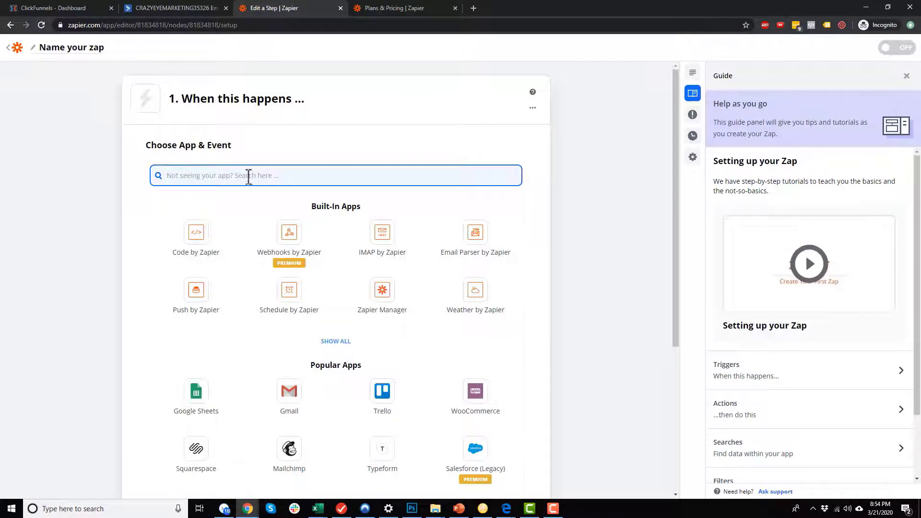
pyautogui.scroll(-1, 254, 175)
pyautogui.click(312, 127)
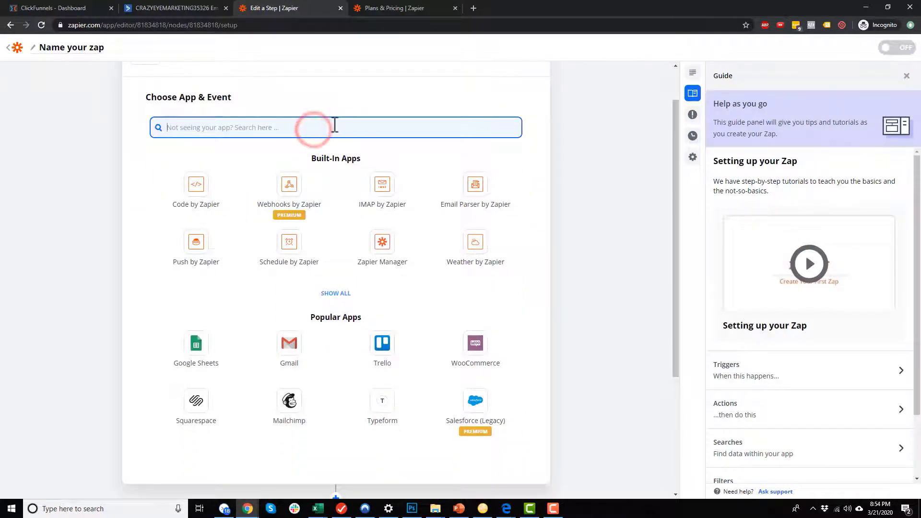
pyautogui.write('click')
pyautogui.click(209, 173)
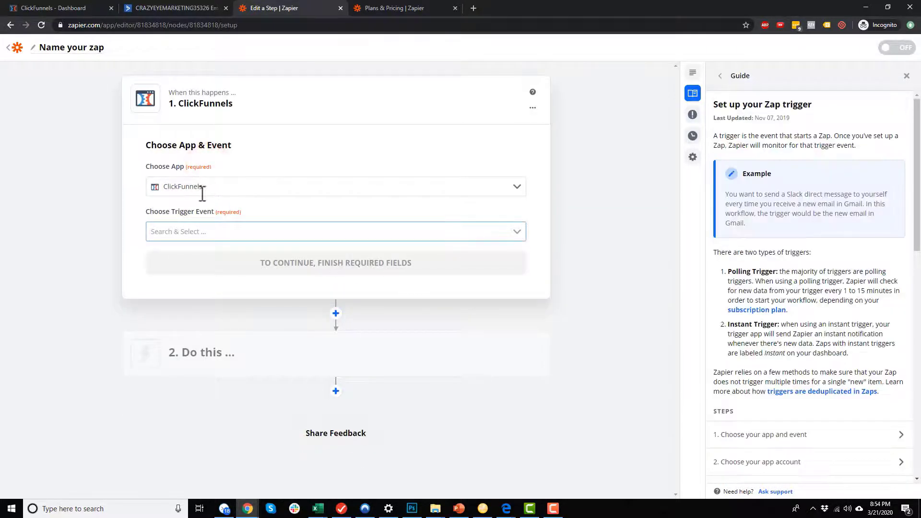
pyautogui.click(231, 230)
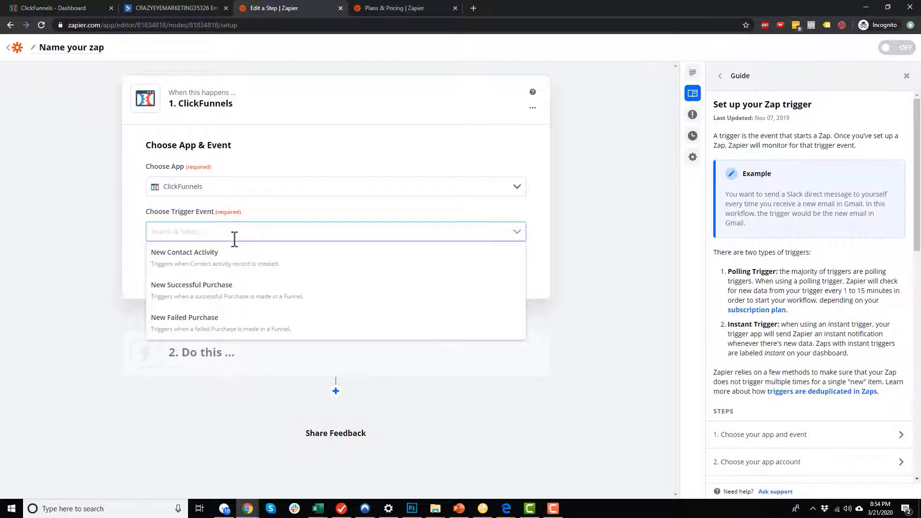
pyautogui.click(237, 293)
pyautogui.click(312, 262)
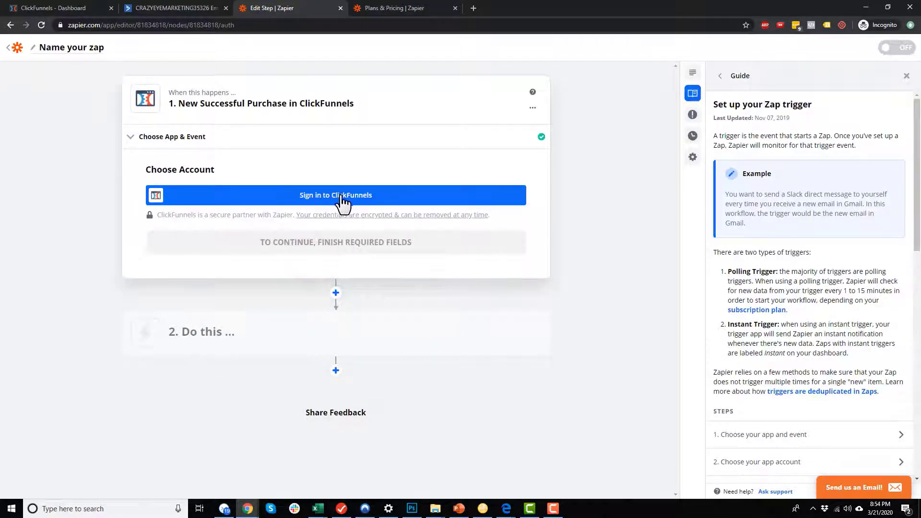
# Connect and authorize the ClickFunnels account for the trigger.
pyautogui.click(341, 194)
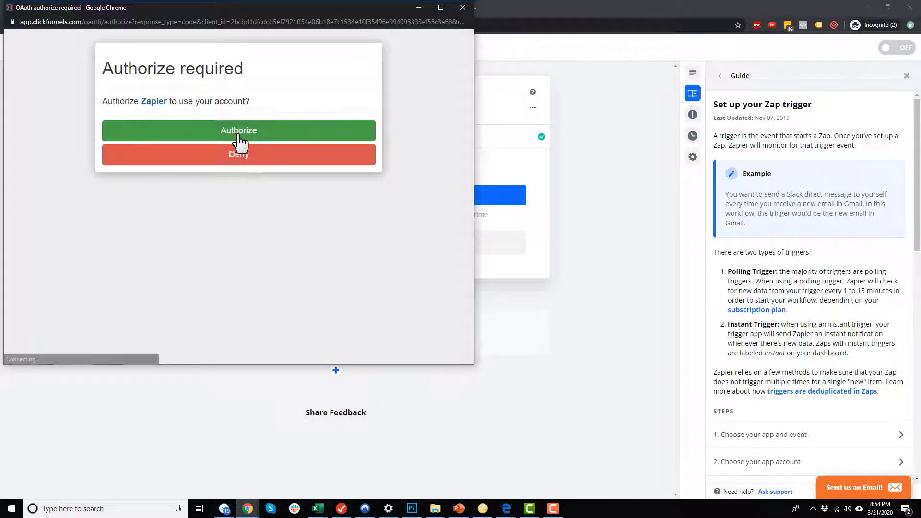
pyautogui.click(240, 139)
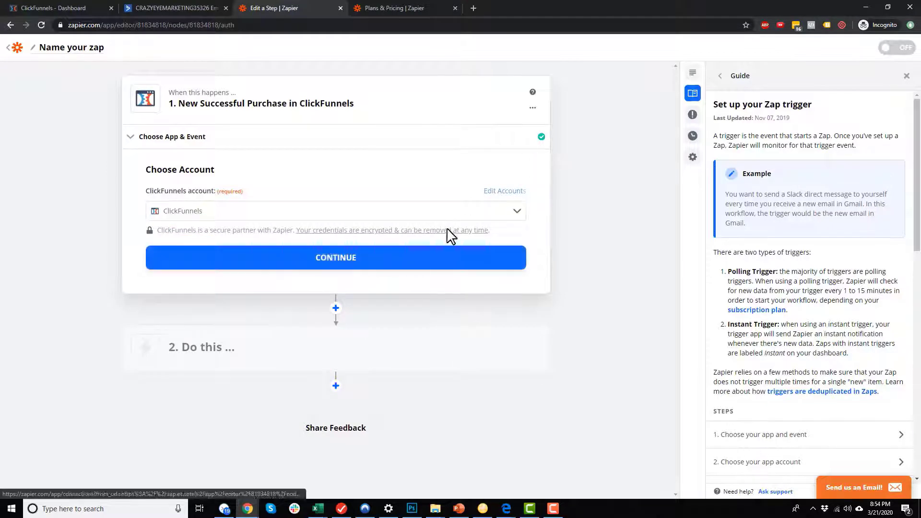
pyautogui.click(345, 257)
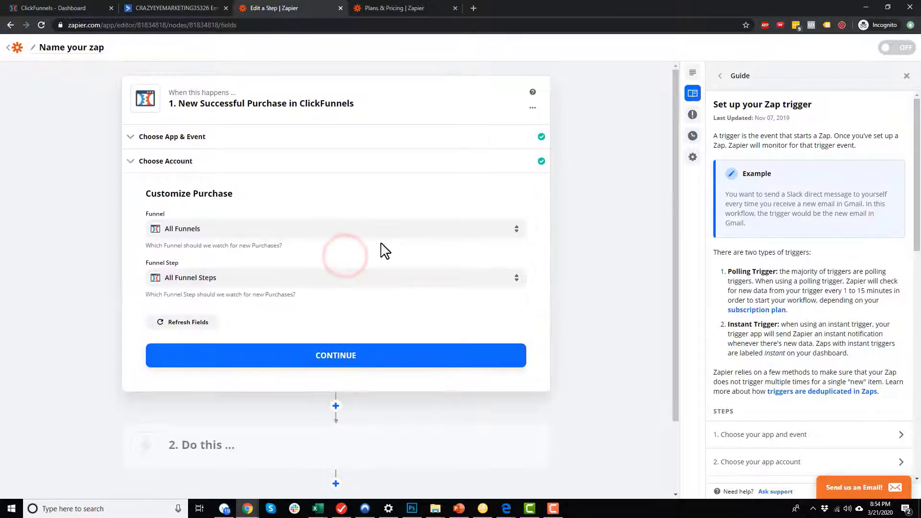
# Set the trigger to the Course - Front End Funnel's Order Form step.
pyautogui.click(238, 231)
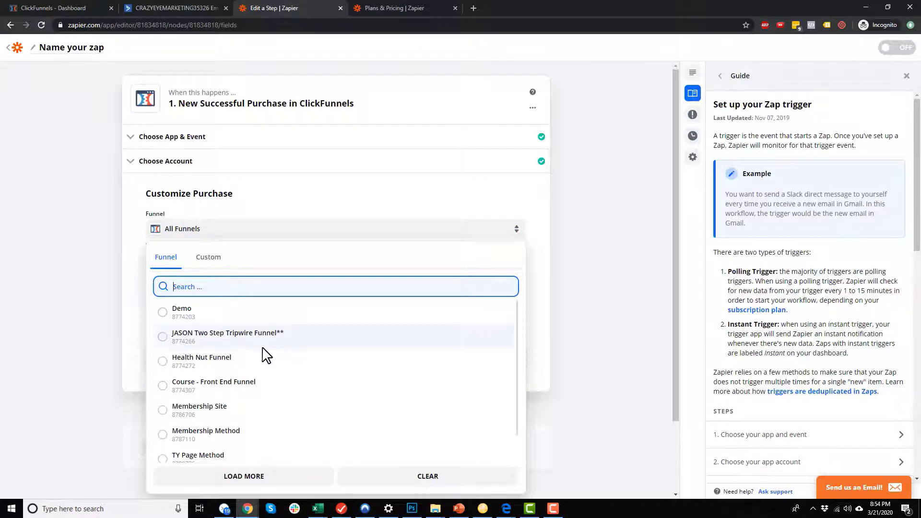
pyautogui.scroll(-1, 263, 359)
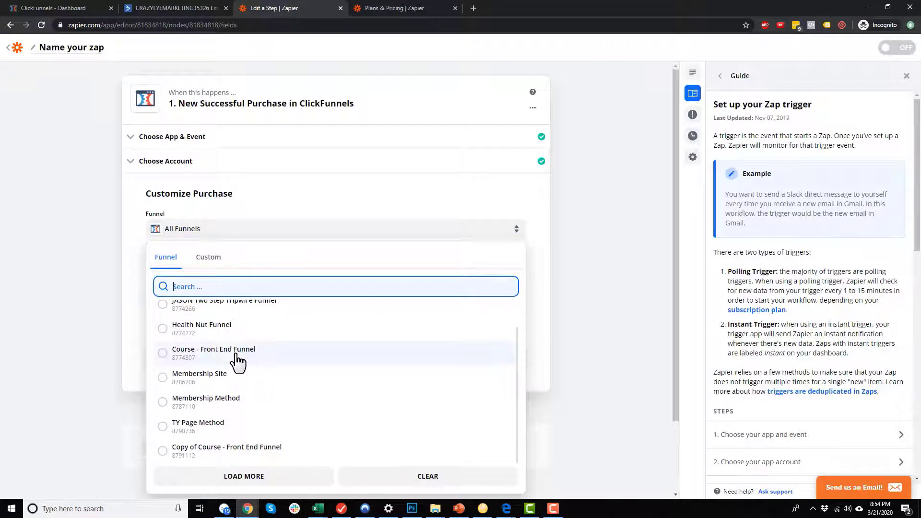
pyautogui.click(236, 355)
pyautogui.click(258, 278)
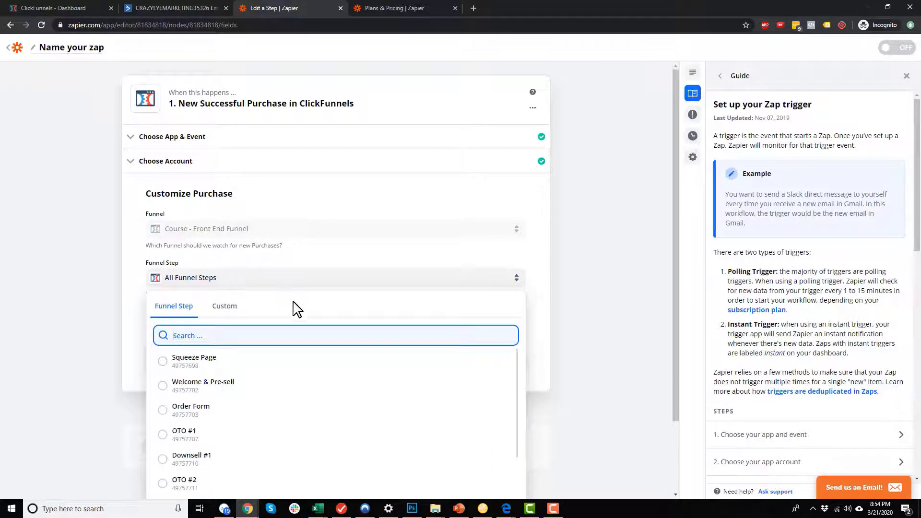
pyautogui.click(181, 408)
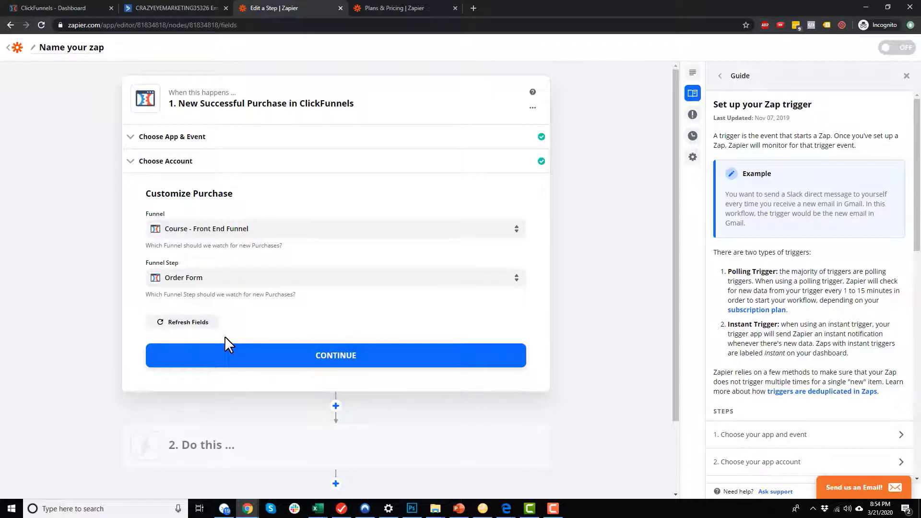
pyautogui.scroll(-2, 225, 339)
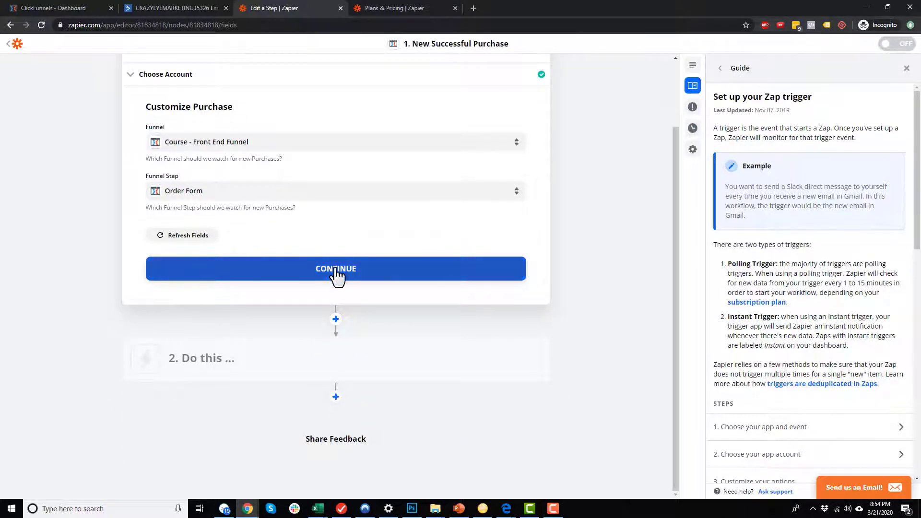
pyautogui.click(337, 273)
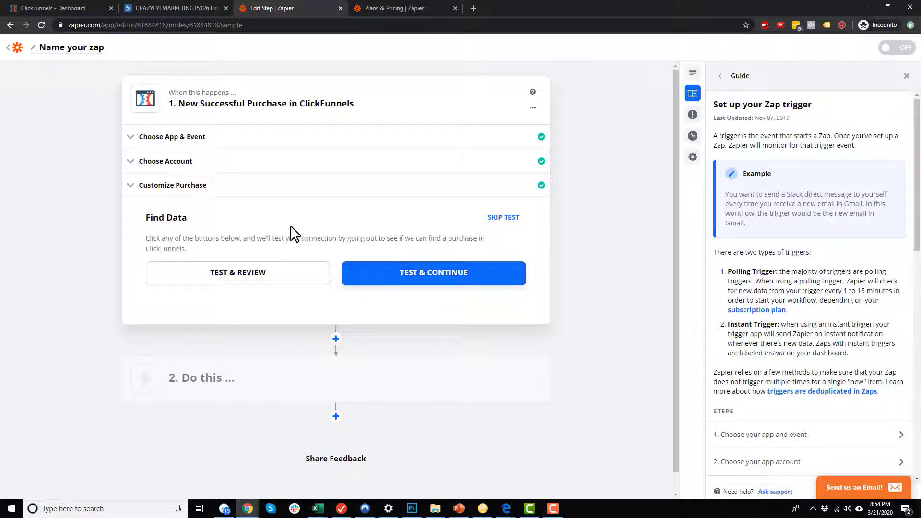
# Test the trigger and expand the pulled sample Purchase A.
pyautogui.click(401, 283)
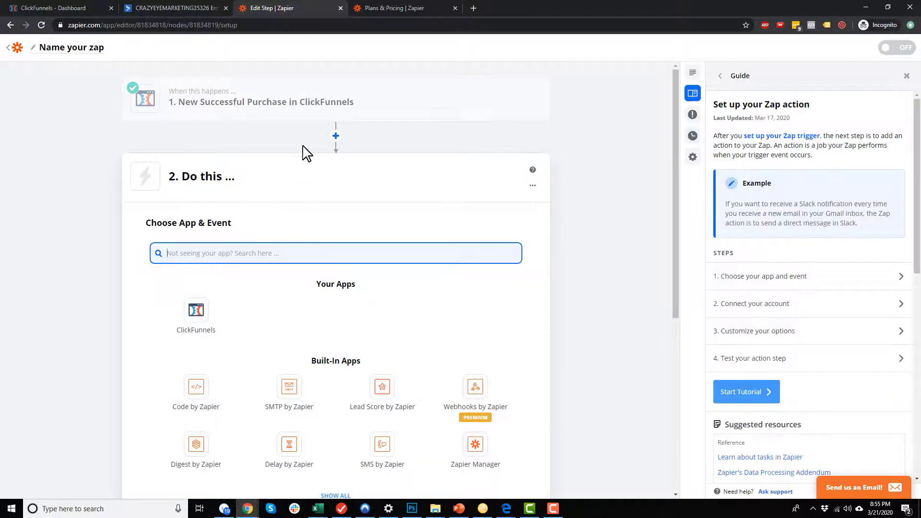
pyautogui.click(353, 118)
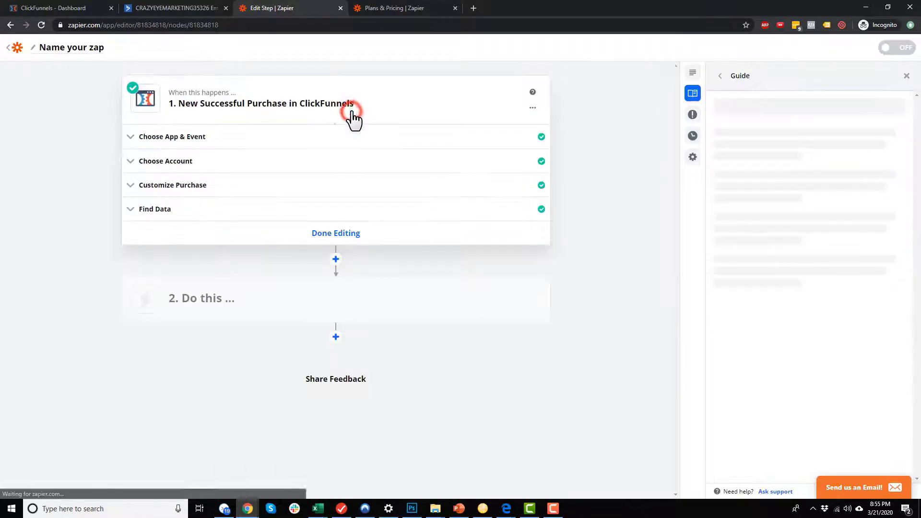
pyautogui.click(179, 217)
pyautogui.scroll(-2, 201, 272)
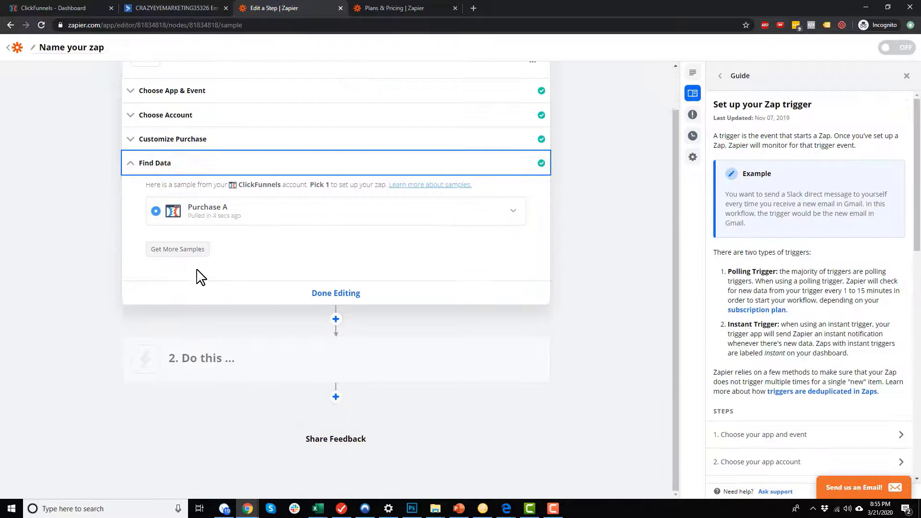
pyautogui.click(217, 214)
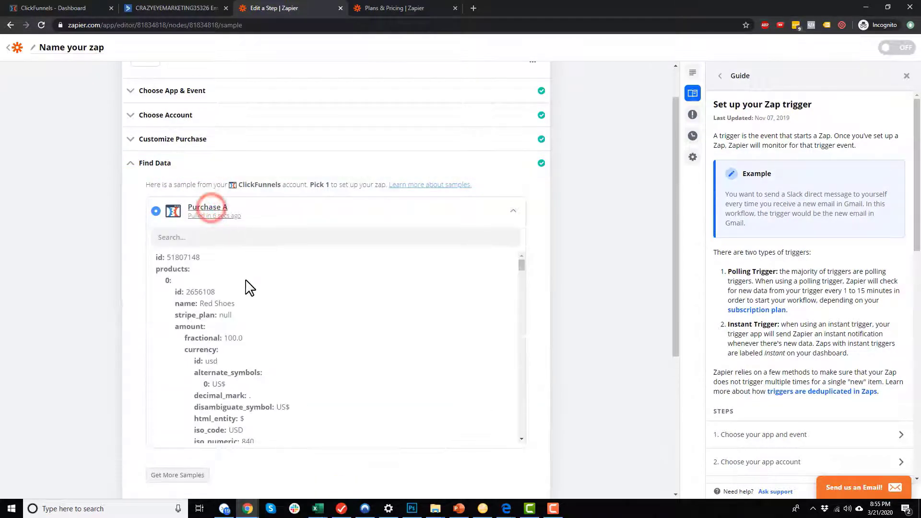
# Review Purchase A's contact and billing fields, including cf_uvid.
pyautogui.scroll(-10, 244, 331)
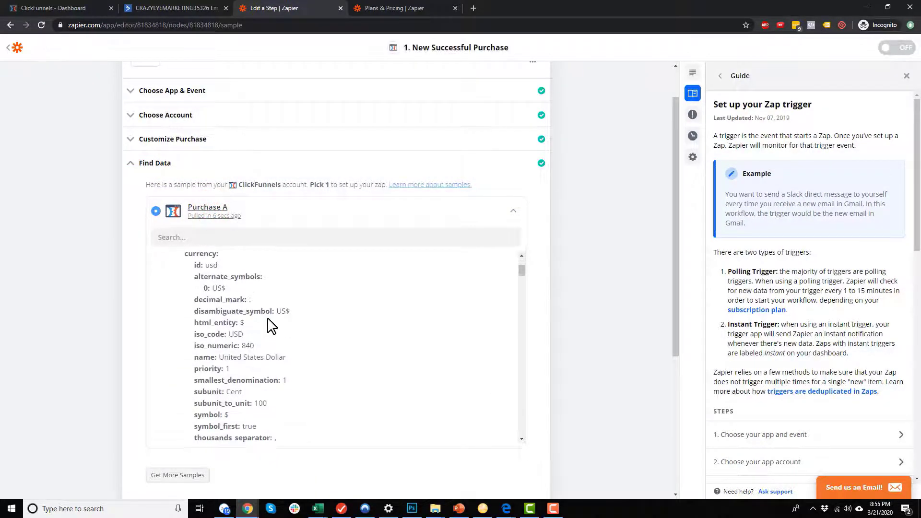
pyautogui.scroll(-10, 283, 333)
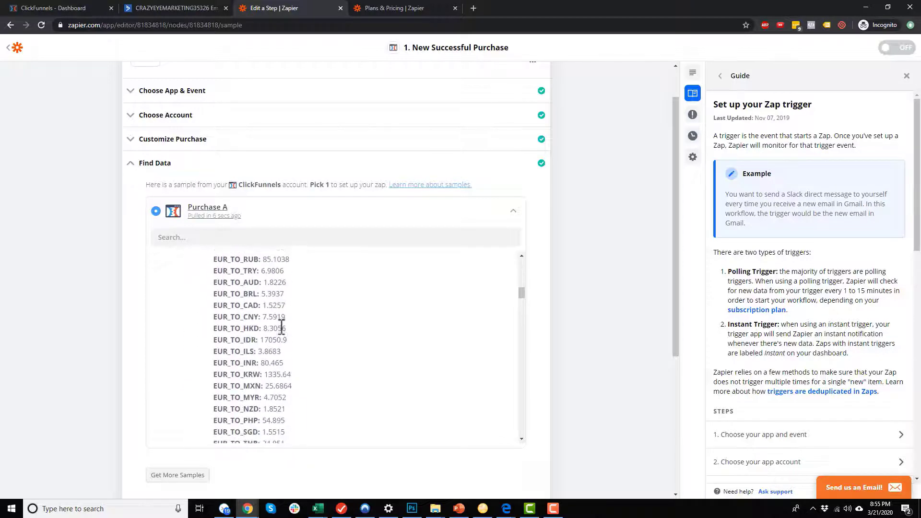
pyautogui.scroll(-10, 283, 341)
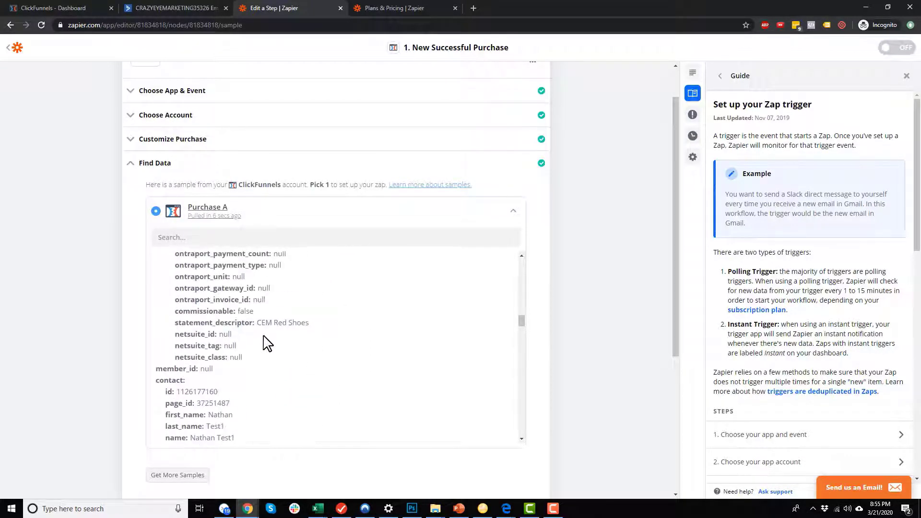
pyautogui.scroll(-5, 266, 344)
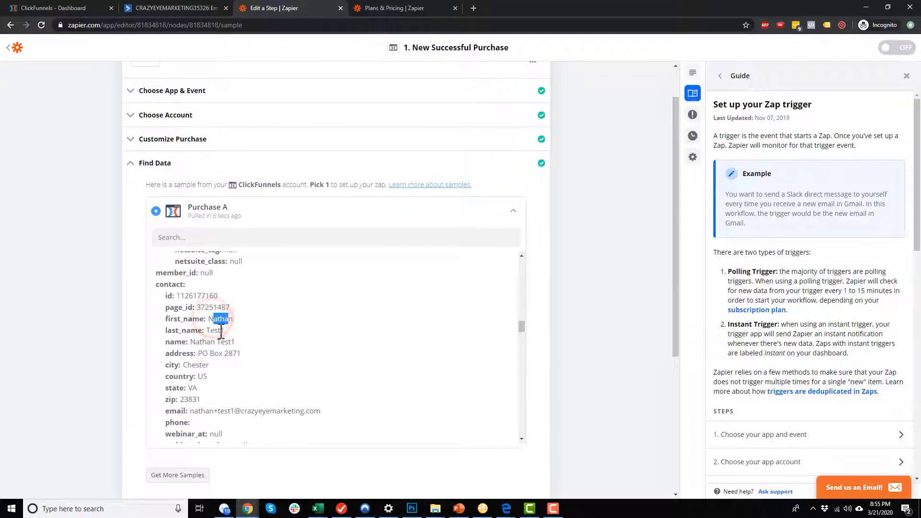
pyautogui.scroll(-1, 211, 345)
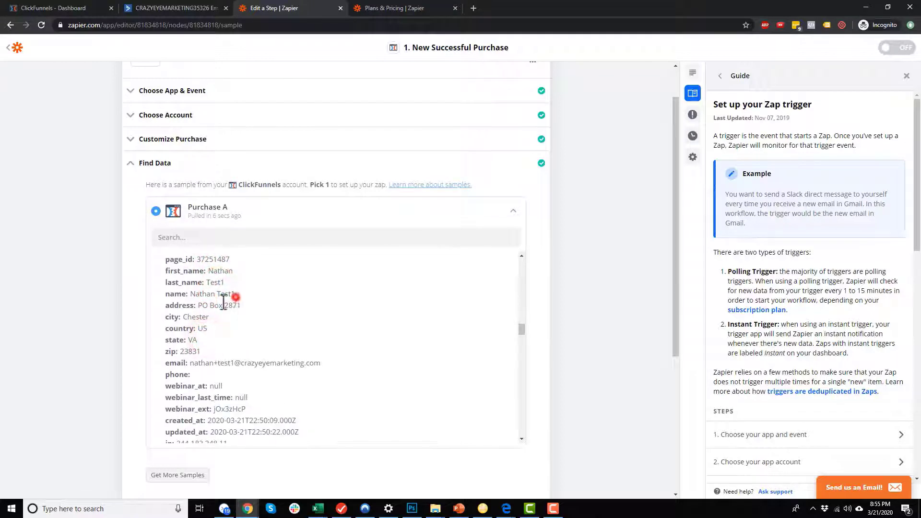
pyautogui.scroll(-1, 209, 345)
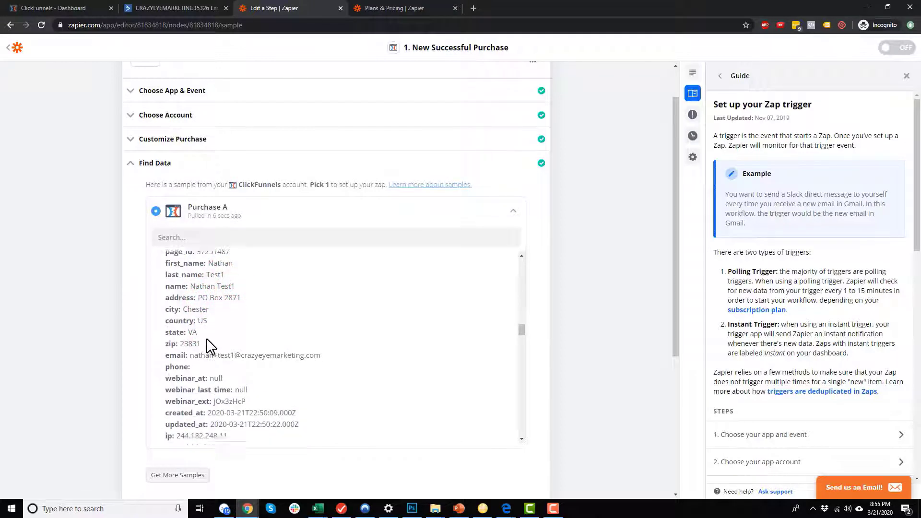
pyautogui.scroll(-1, 209, 346)
pyautogui.scroll(-1, 206, 370)
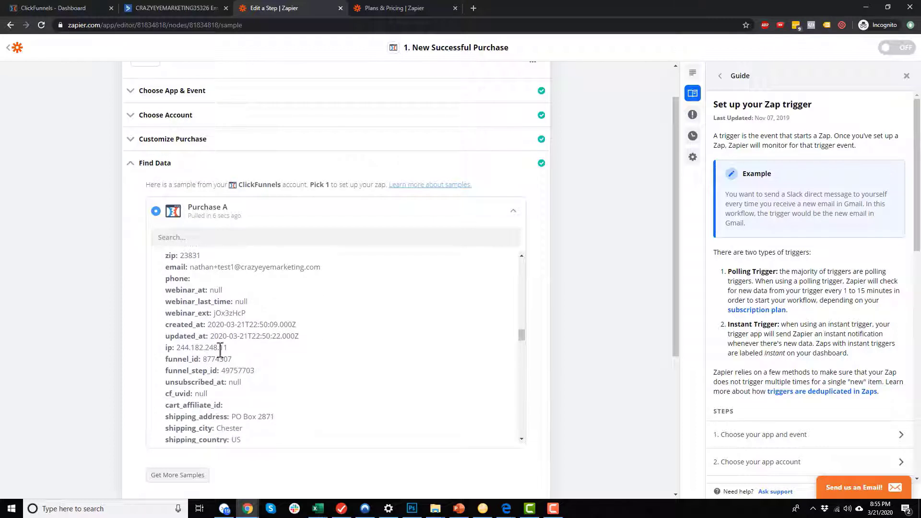
pyautogui.scroll(-3, 226, 372)
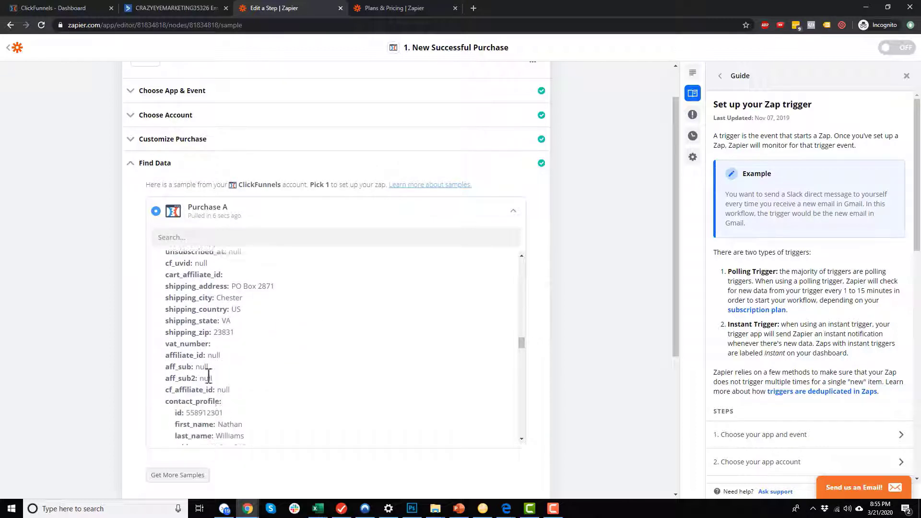
pyautogui.scroll(-3, 210, 364)
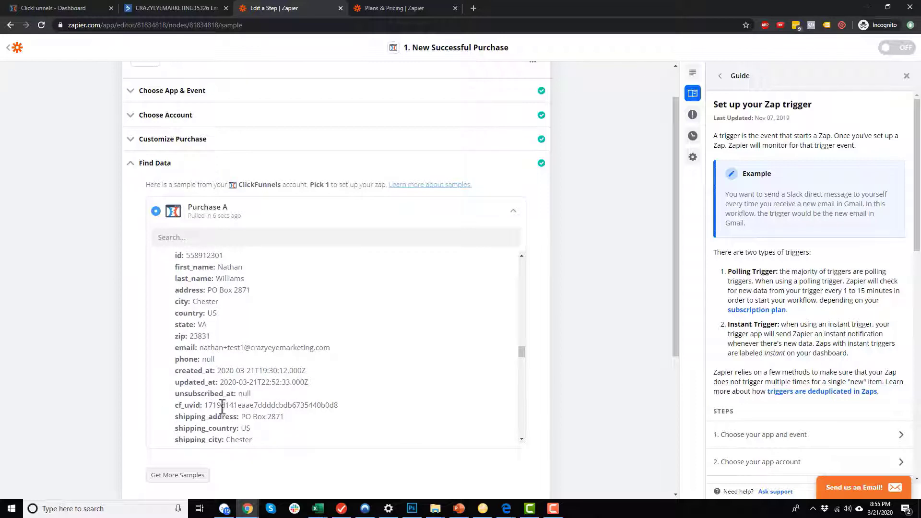
pyautogui.moveTo(222, 407); pyautogui.dragTo(340, 406)
pyautogui.click(340, 406)
pyautogui.scroll(-4, 362, 299)
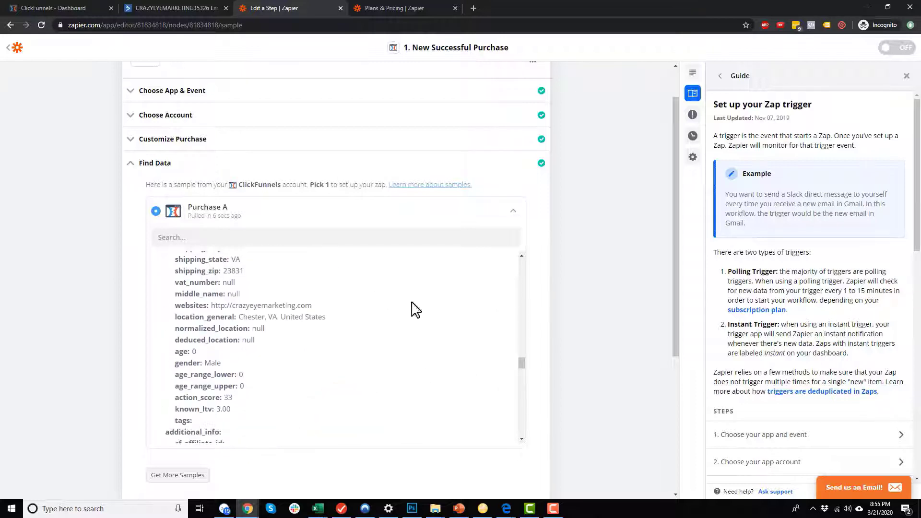
pyautogui.scroll(-1, 415, 327)
pyautogui.scroll(-3, 399, 344)
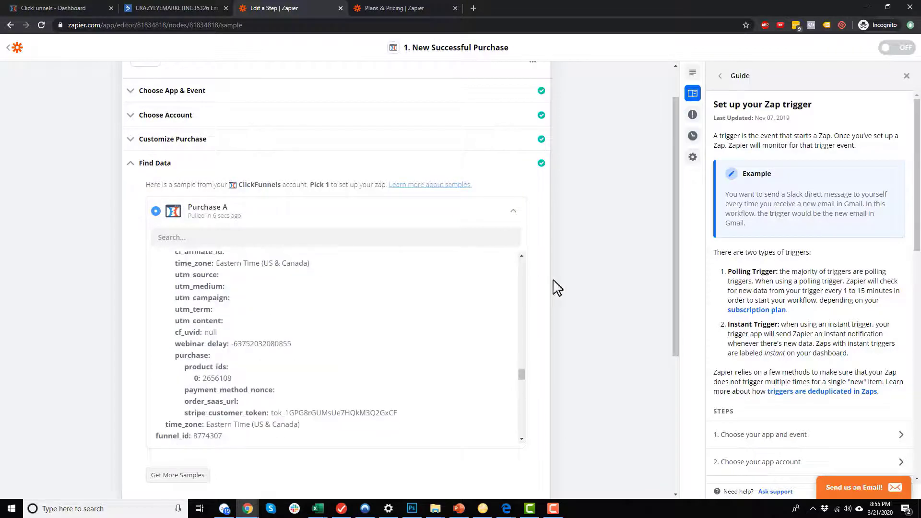
pyautogui.scroll(-5, 609, 276)
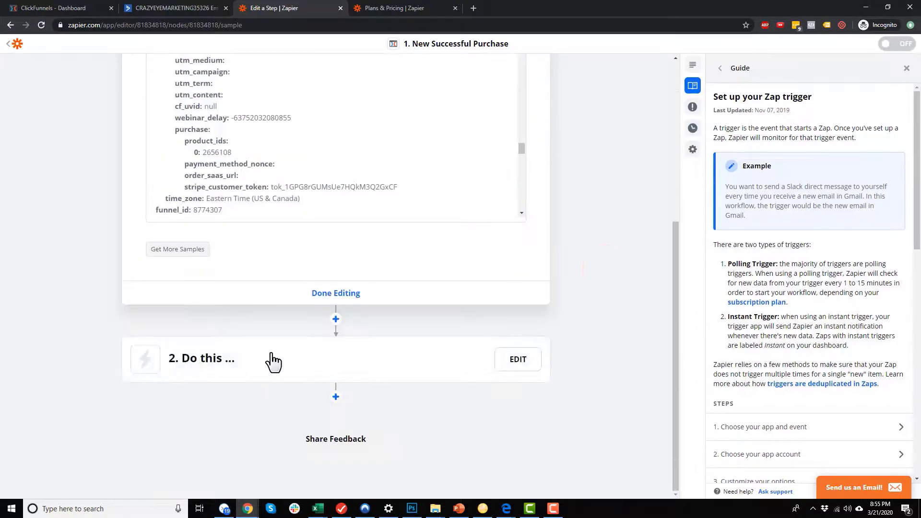
# Set the action to ActiveCampaign Create/Update Contact and open the account sign-in window.
pyautogui.click(272, 359)
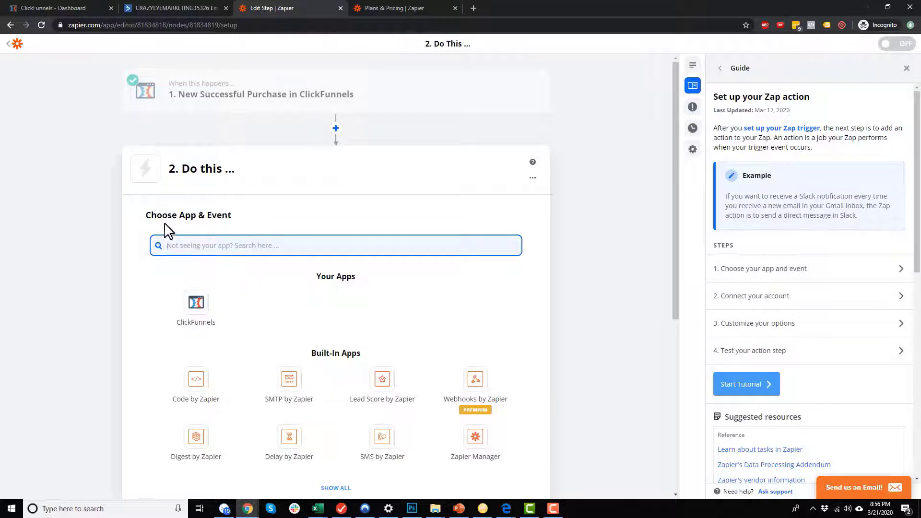
pyautogui.write('Ac')
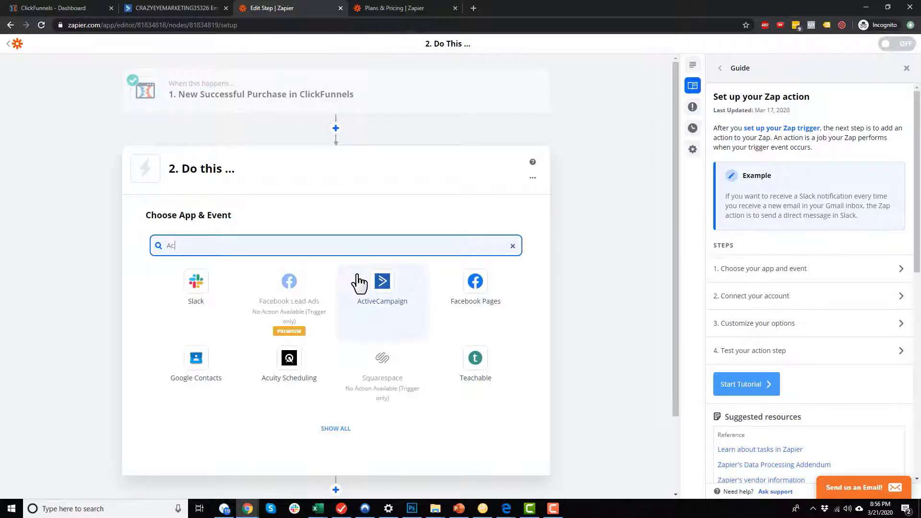
pyautogui.click(377, 290)
pyautogui.click(279, 301)
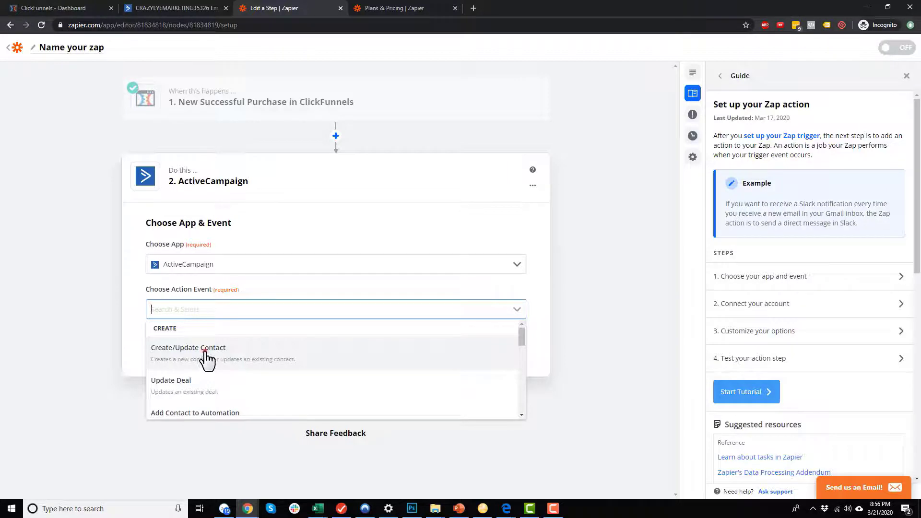
pyautogui.click(207, 355)
pyautogui.click(316, 344)
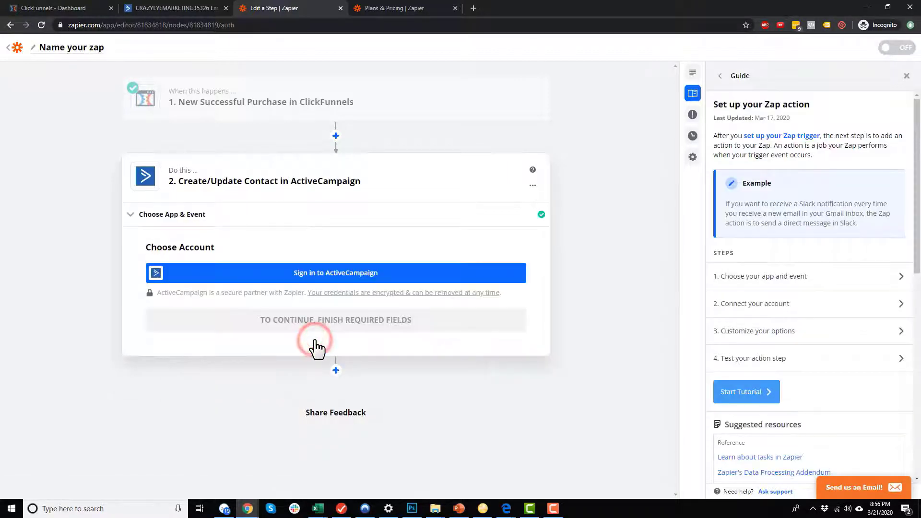
pyautogui.click(339, 274)
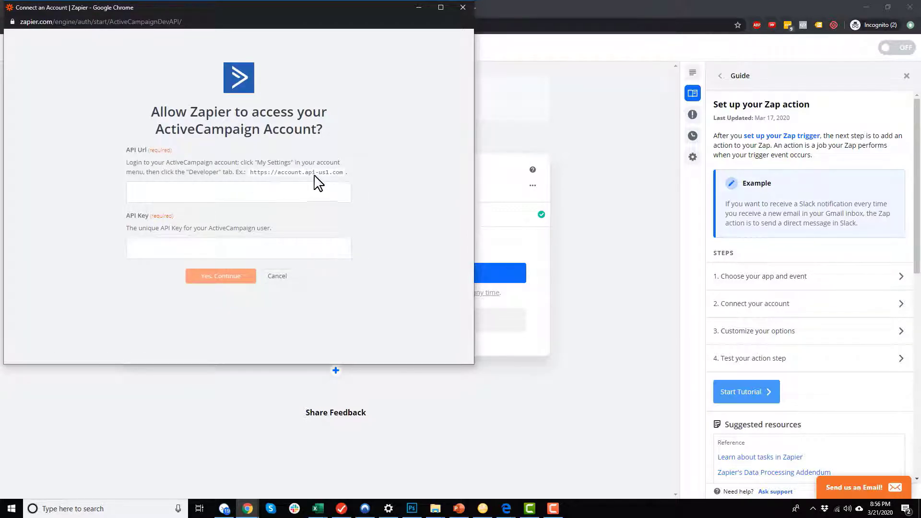
pyautogui.moveTo(325, 10); pyautogui.dragTo(920, 22)
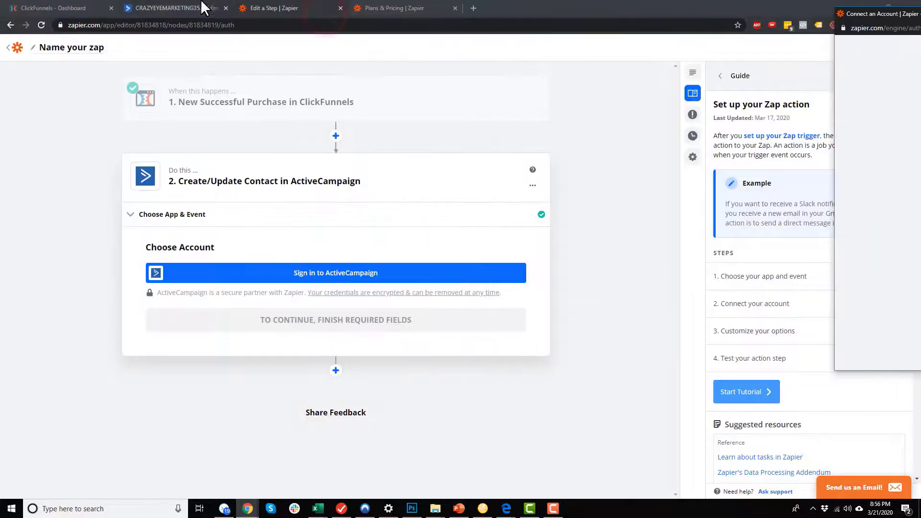
# Copy the API URL from ActiveCampaign's Developer settings into Zapier's connection form.
pyautogui.click(199, 3)
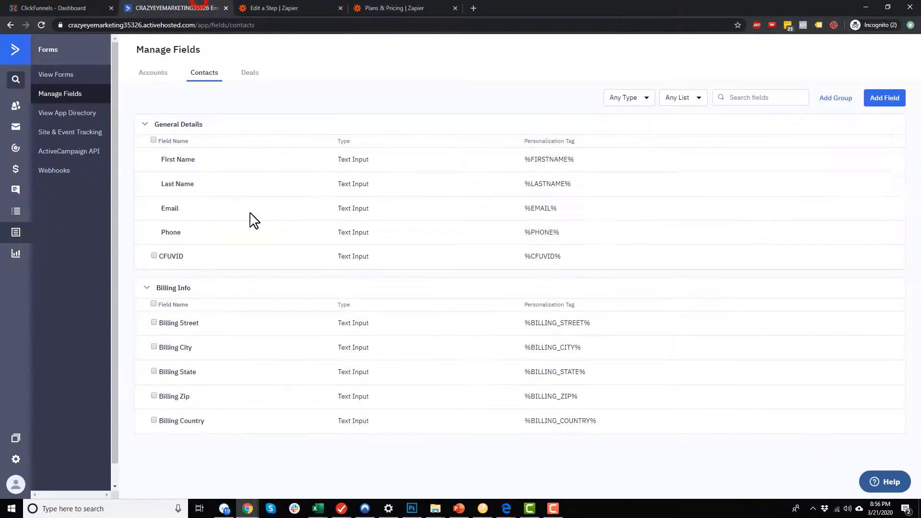
pyautogui.click(14, 463)
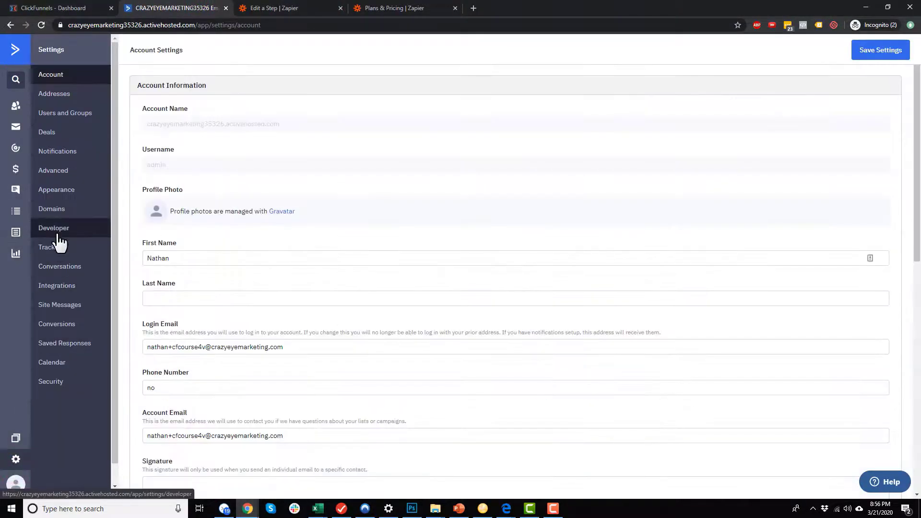
pyautogui.click(56, 229)
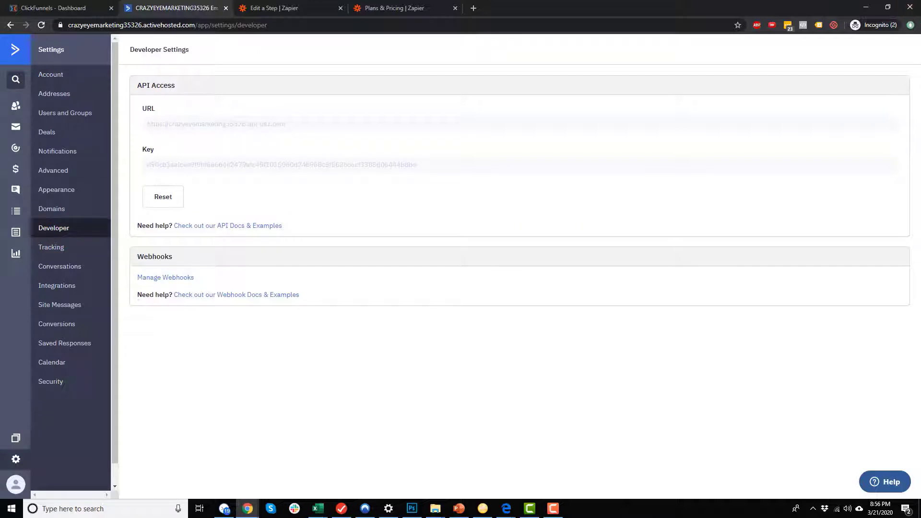
pyautogui.moveTo(296, 124); pyautogui.dragTo(145, 123)
pyautogui.hotkey('ctrl', 'c')
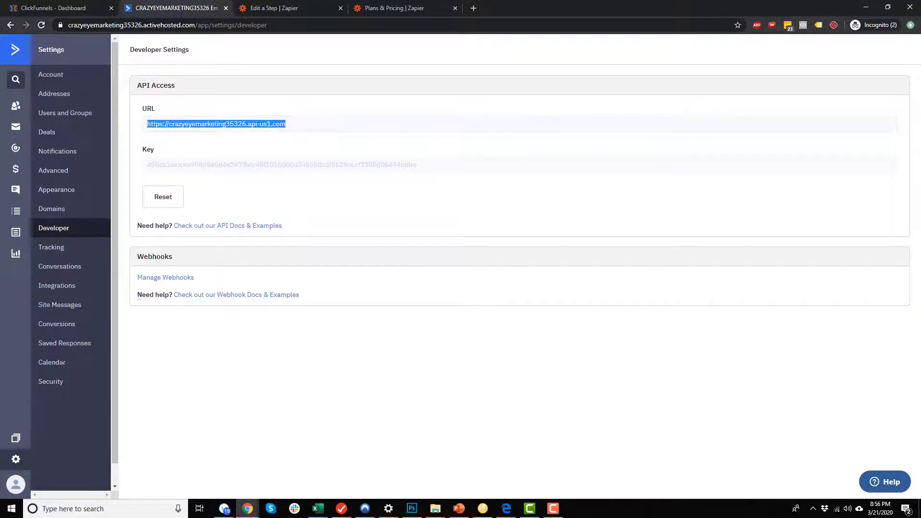
pyautogui.moveTo(920, 14); pyautogui.dragTo(713, 19)
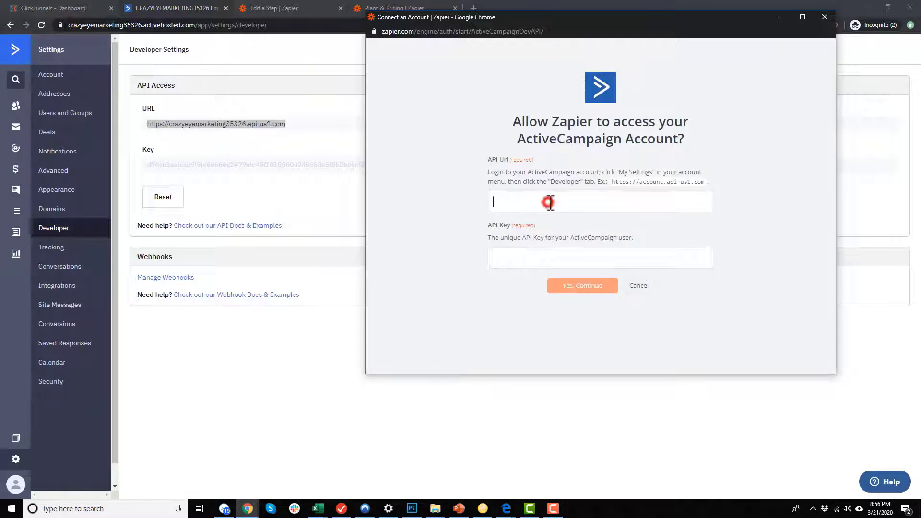
pyautogui.hotkey('ctrl', 'v')
pyautogui.moveTo(590, 22); pyautogui.dragTo(920, 74)
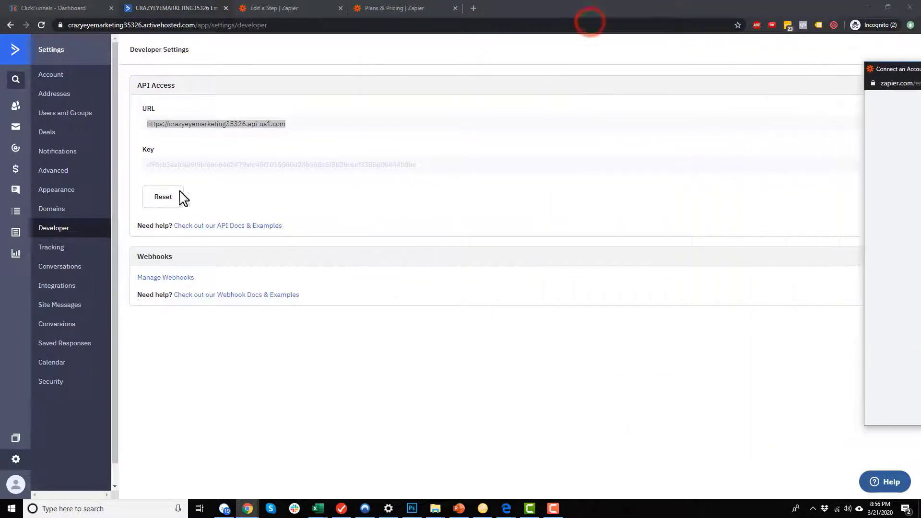
# Copy the ActiveCampaign API key into the connection form and return to the zap editor.
pyautogui.click(320, 157)
pyautogui.doubleClick(321, 164)
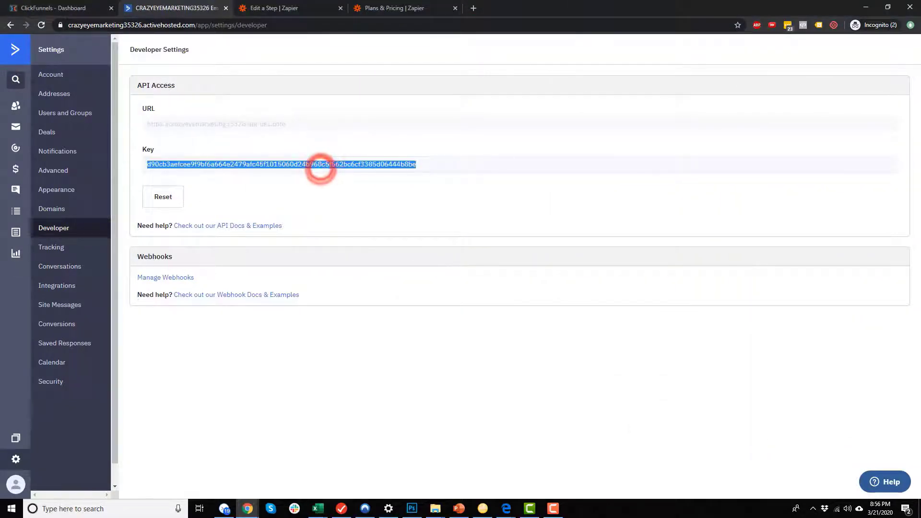
pyautogui.hotkey('alt', 'Tab')
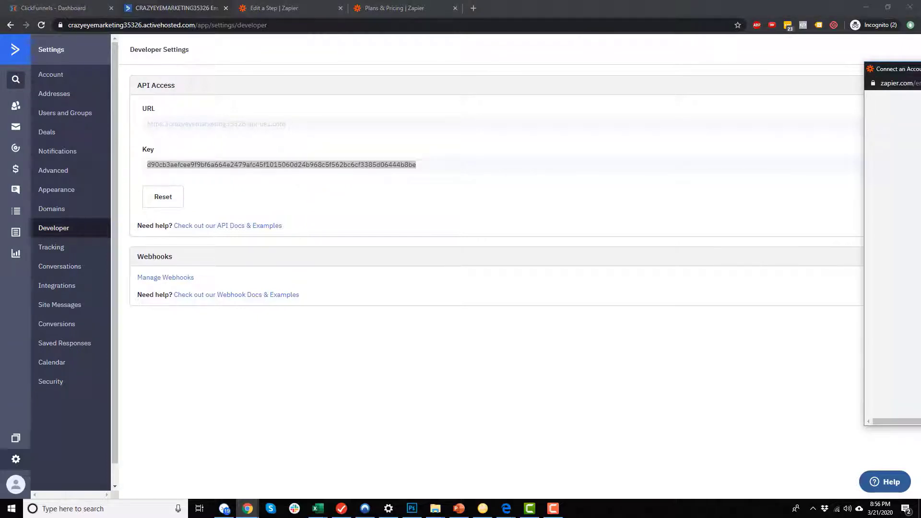
pyautogui.hotkey('alt', 'Tab')
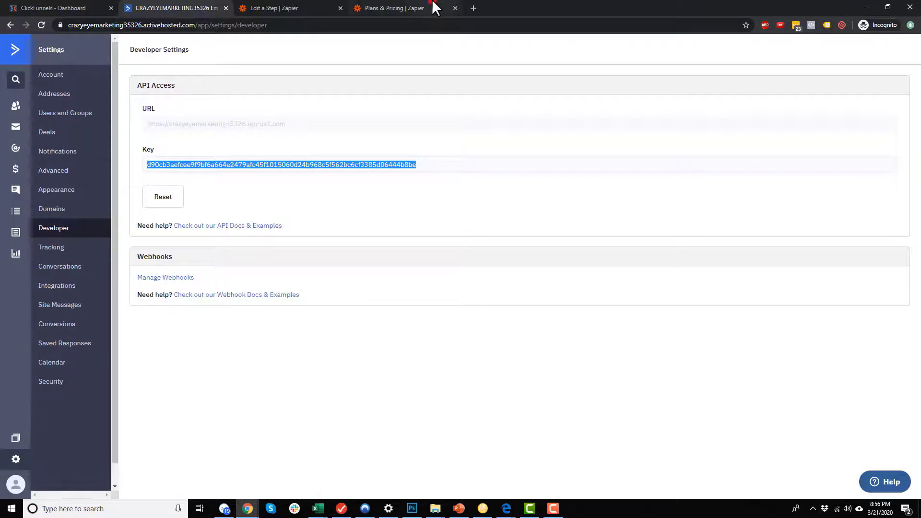
pyautogui.click(304, 8)
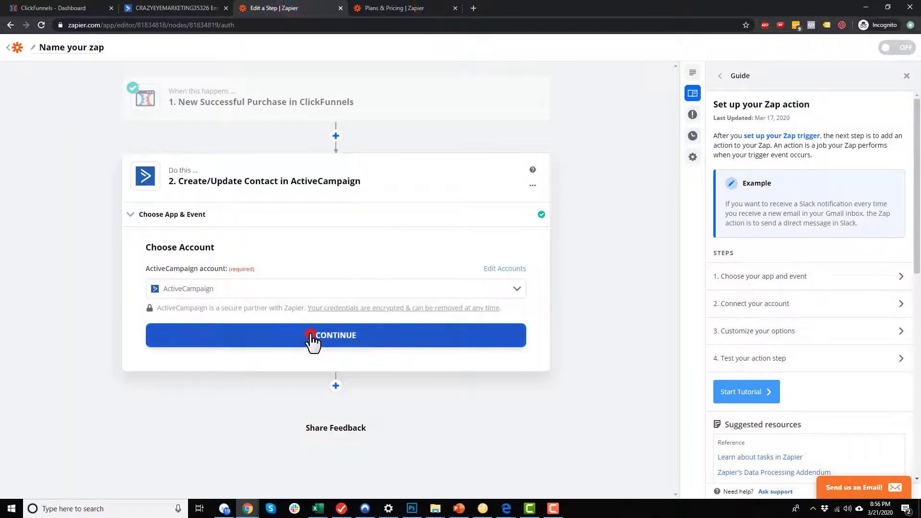
# Add contacts to the Crazy Eye Marketing list and map Contact Email to Email Address.
pyautogui.click(311, 336)
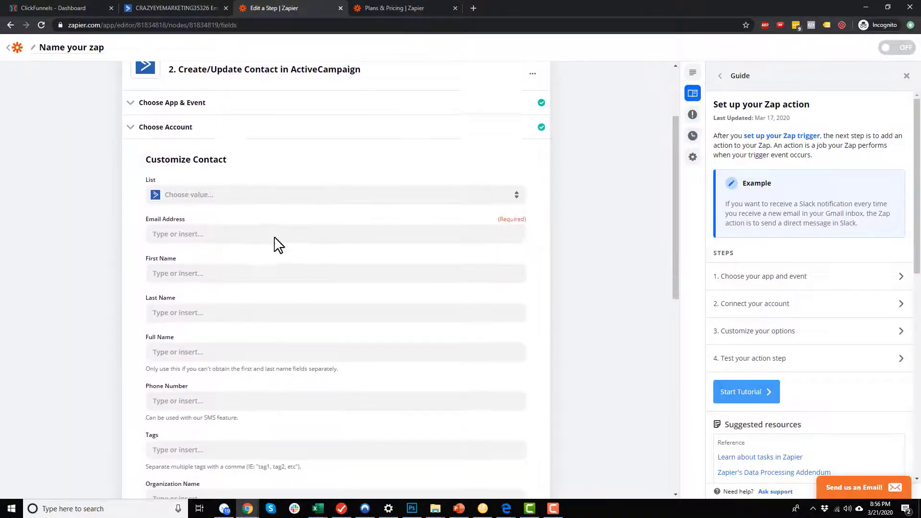
pyautogui.click(516, 155)
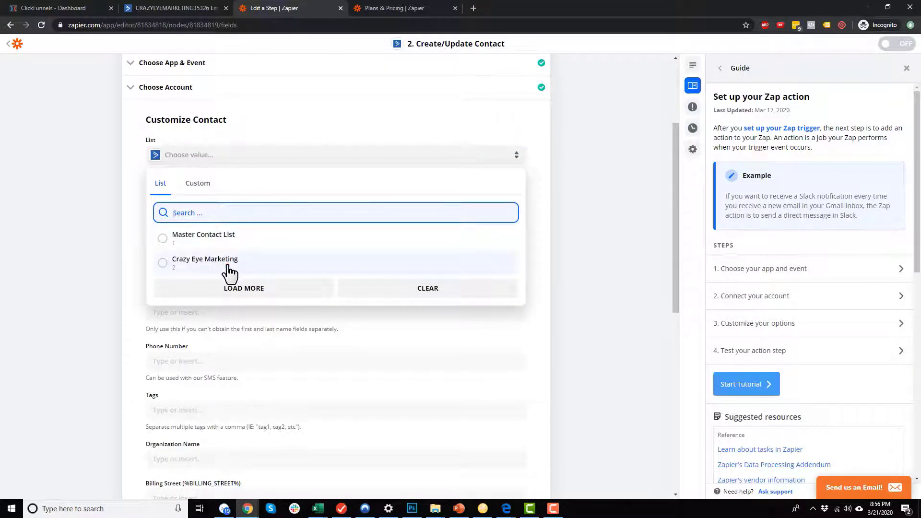
pyautogui.click(229, 271)
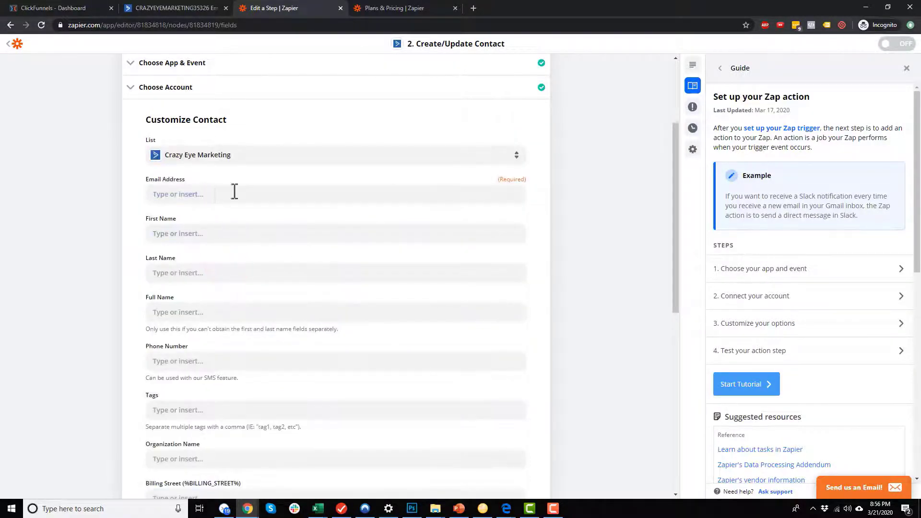
pyautogui.click(390, 190)
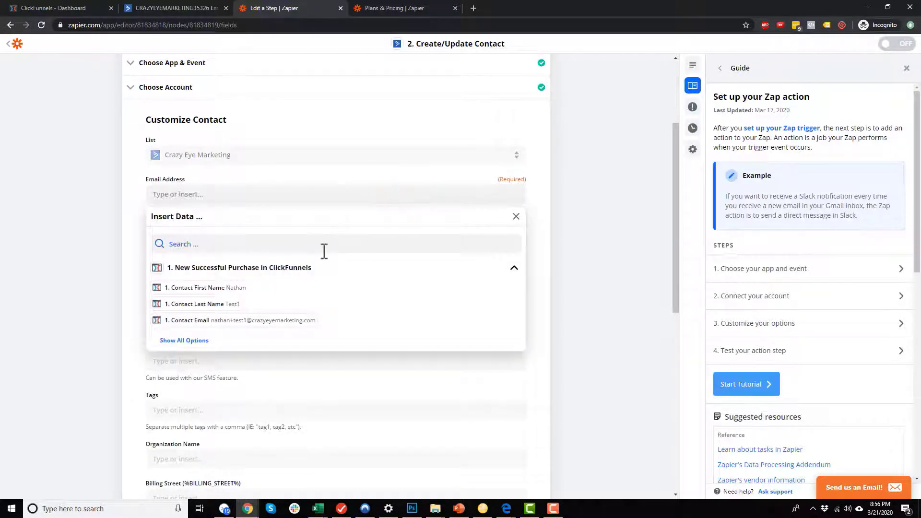
pyautogui.click(273, 326)
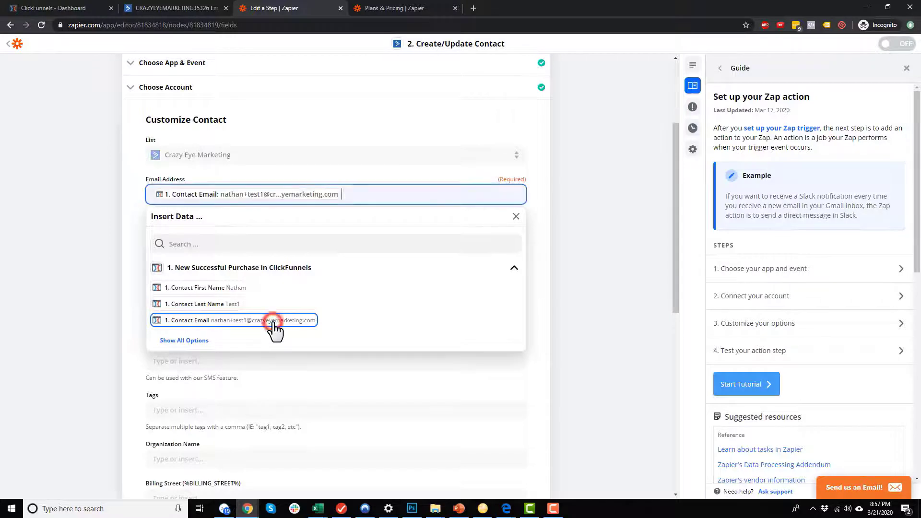
pyautogui.click(620, 268)
# Map Contact First Name and Contact Last Name to First Name and Last Name.
pyautogui.scroll(-1, 191, 185)
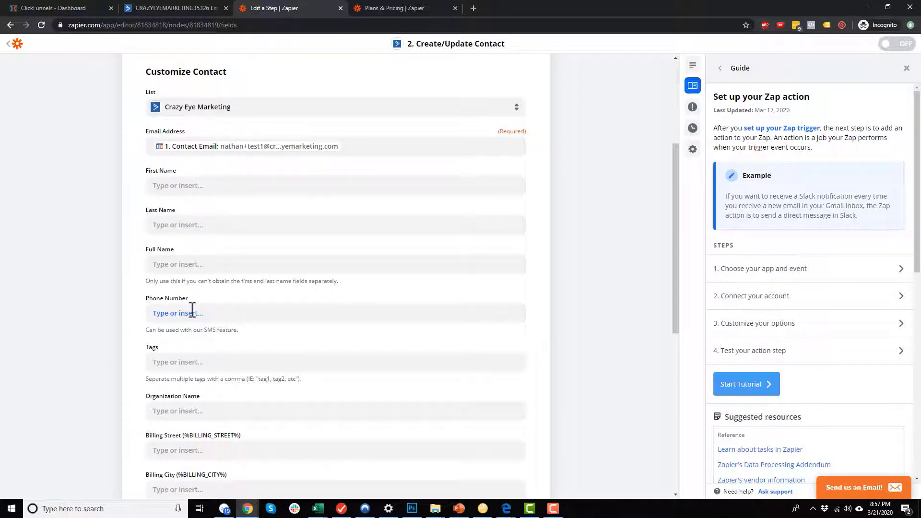
pyautogui.click(238, 186)
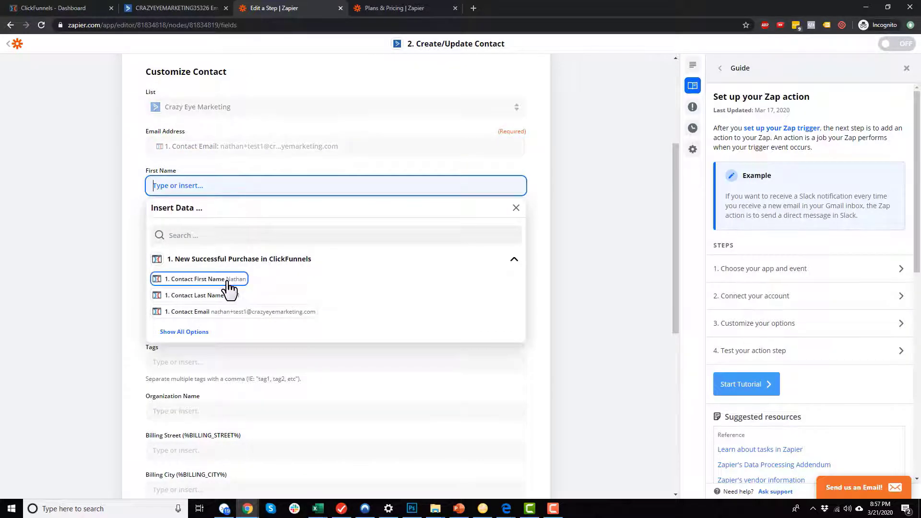
pyautogui.click(227, 279)
pyautogui.click(570, 228)
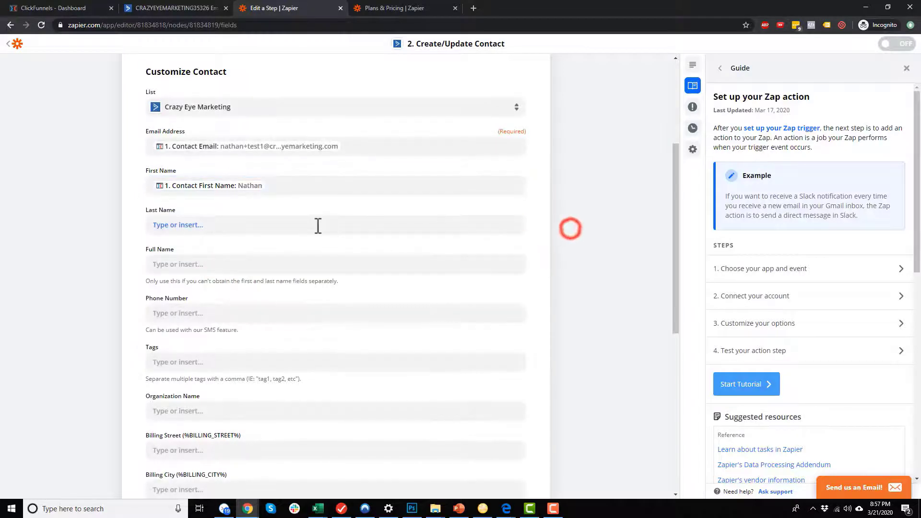
pyautogui.click(315, 224)
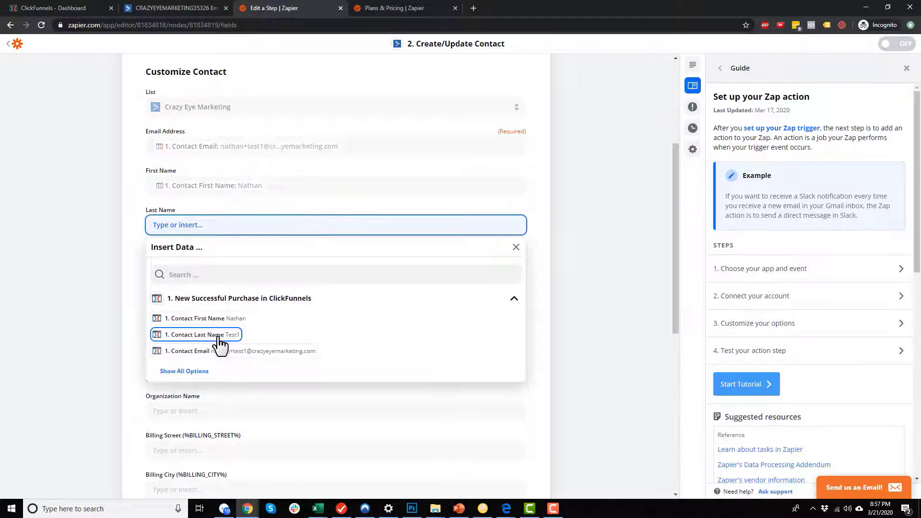
pyautogui.click(218, 335)
pyautogui.click(549, 290)
# Map Contact Profile Phone to the Phone Number field.
pyautogui.scroll(-2, 221, 228)
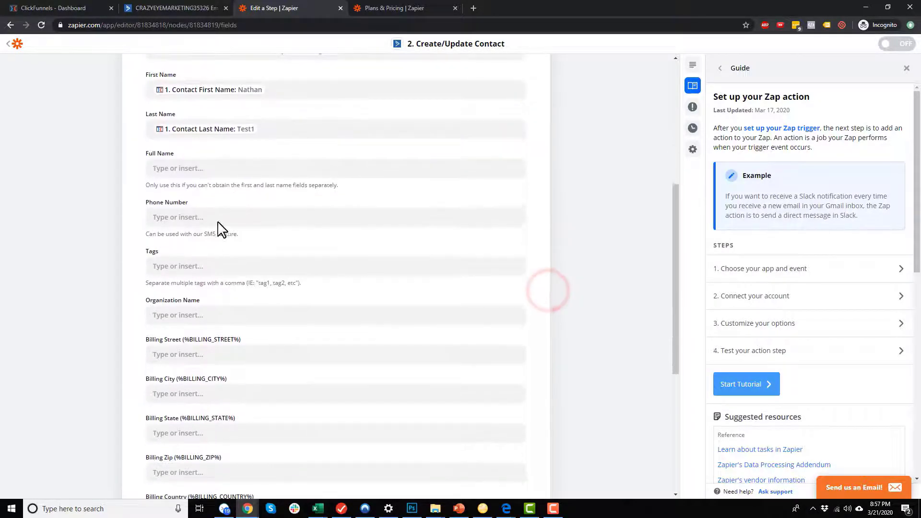
pyautogui.click(219, 218)
pyautogui.click(233, 266)
pyautogui.write('ph')
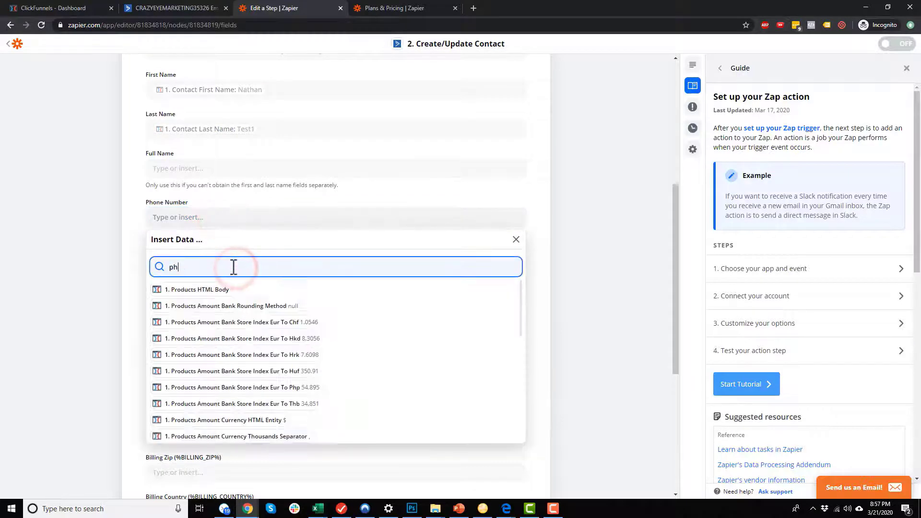
pyautogui.write('one')
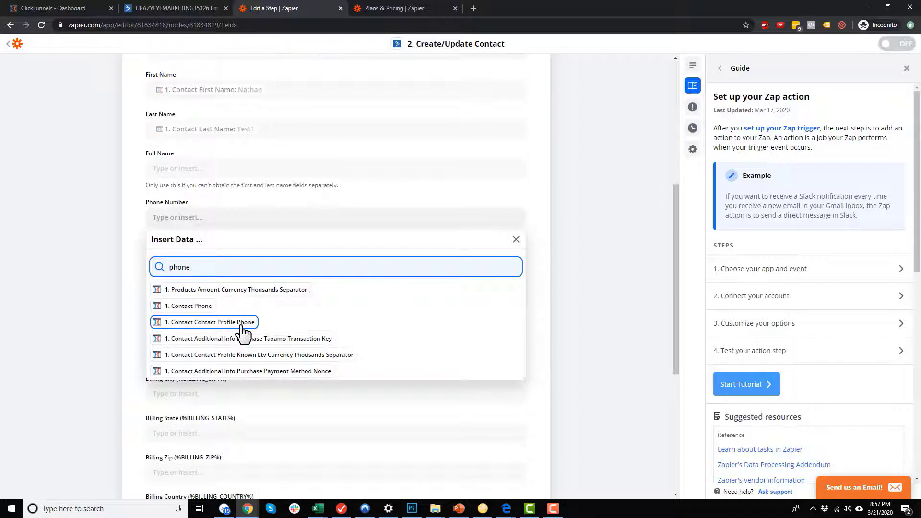
pyautogui.click(221, 326)
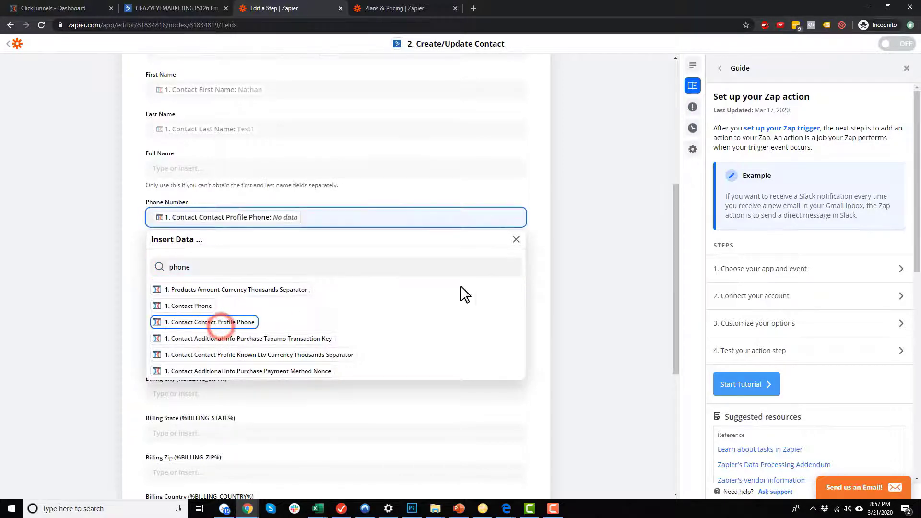
pyautogui.click(574, 294)
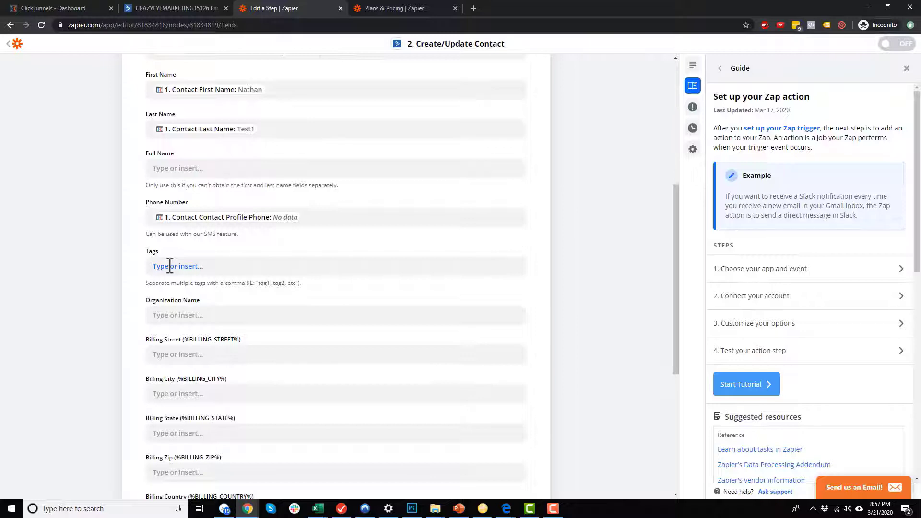
# Map Billing Street to Contact Contact Profile Address.
pyautogui.scroll(-3, 173, 259)
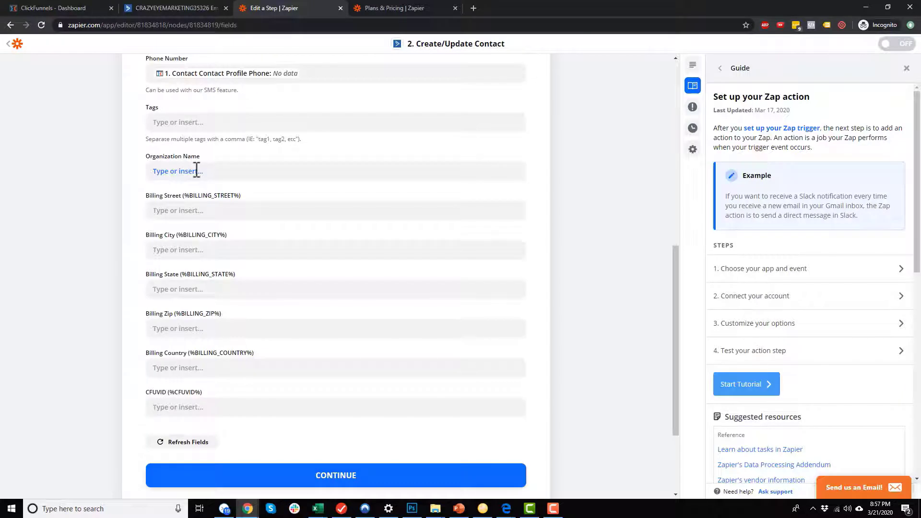
pyautogui.click(191, 211)
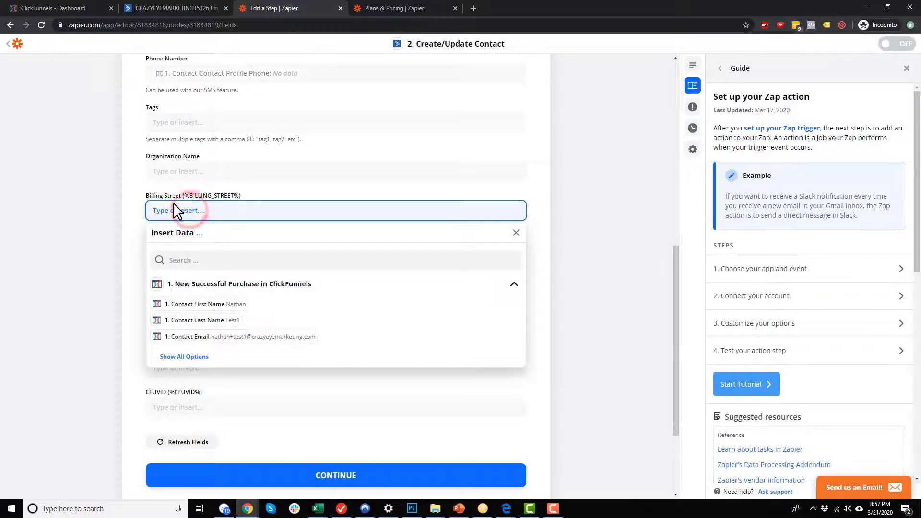
pyautogui.click(222, 259)
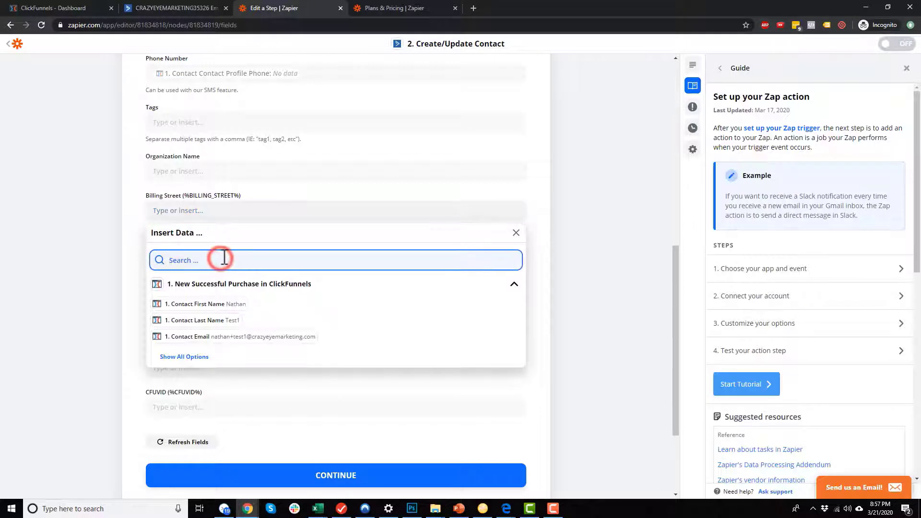
pyautogui.write('add')
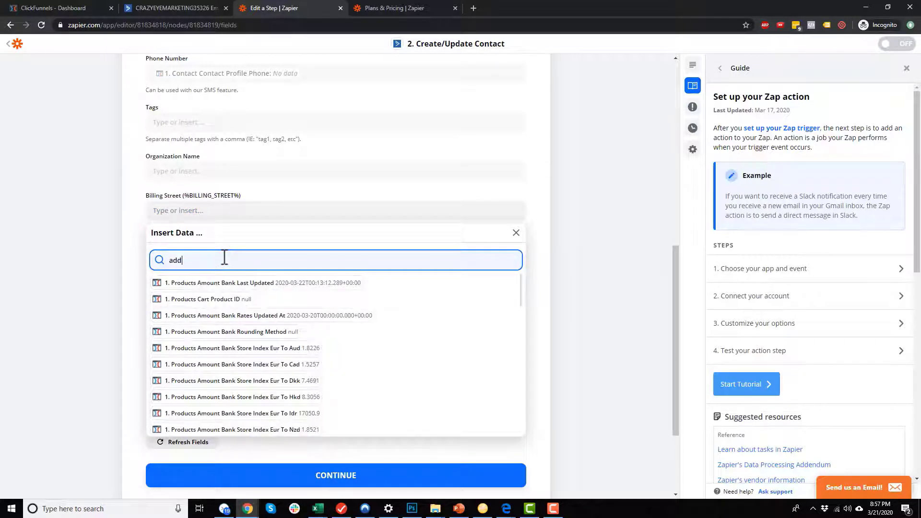
pyautogui.write('ress')
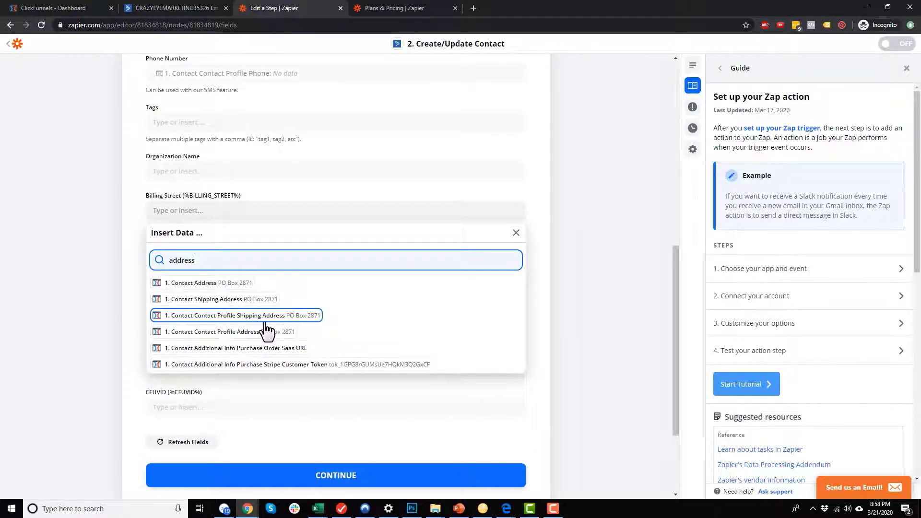
pyautogui.click(245, 333)
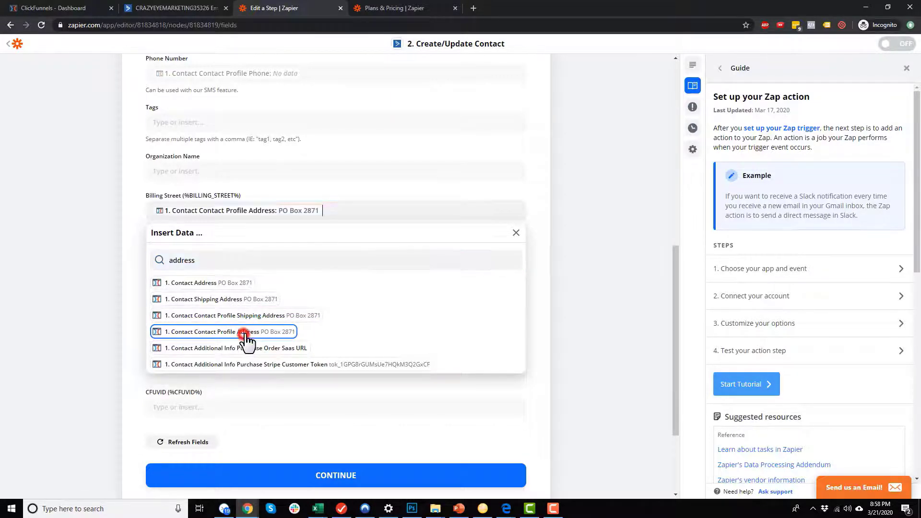
pyautogui.click(585, 290)
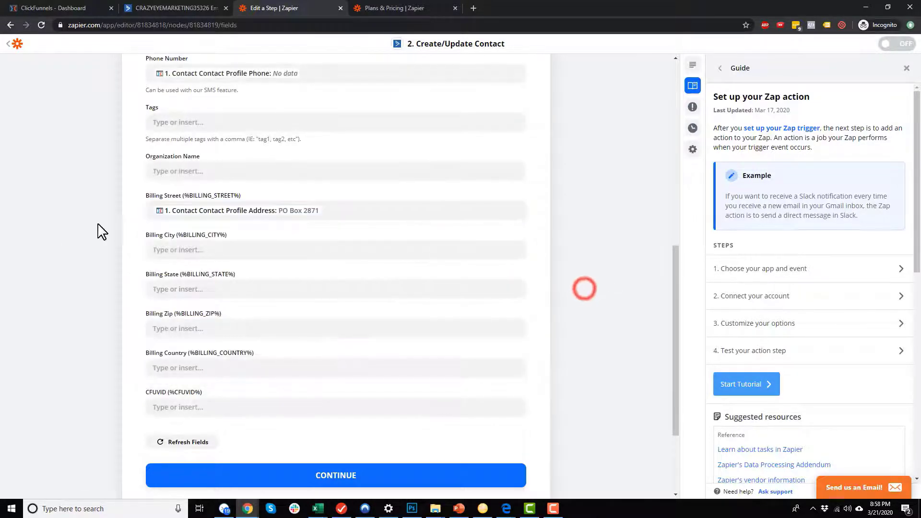
# Map Billing City to Contact Contact Profile City, removing the stray 'city' text.
pyautogui.click(223, 250)
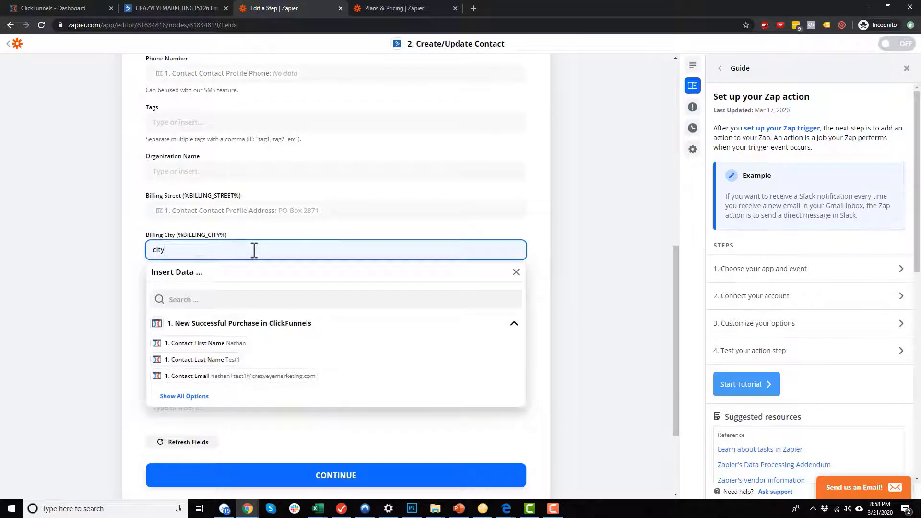
pyautogui.click(167, 299)
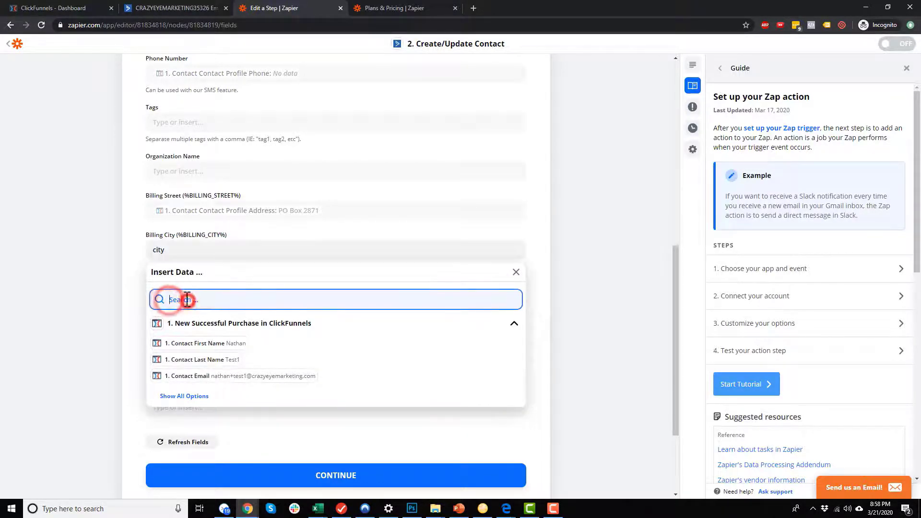
pyautogui.write('city')
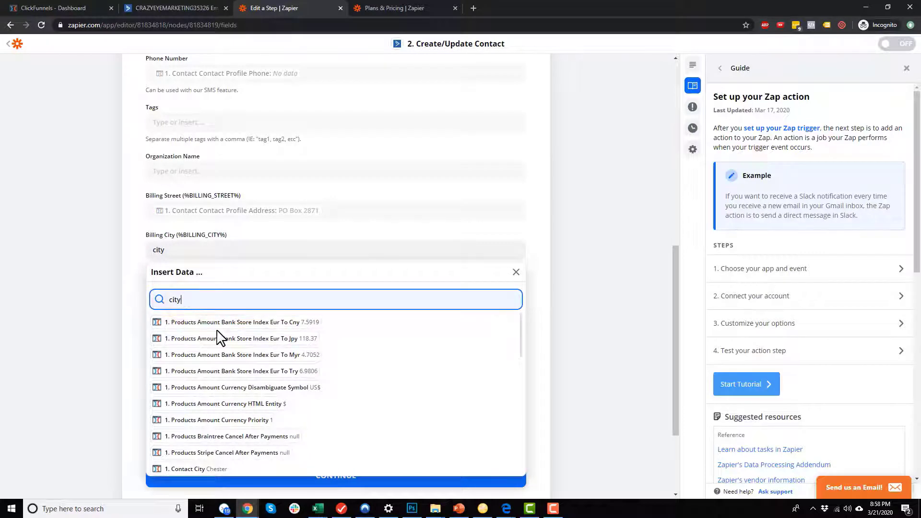
pyautogui.scroll(-2, 224, 338)
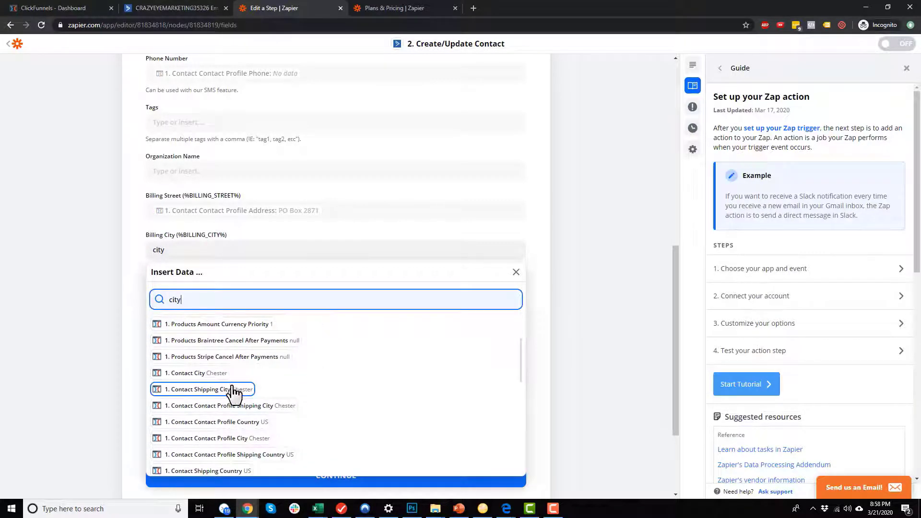
pyautogui.click(240, 440)
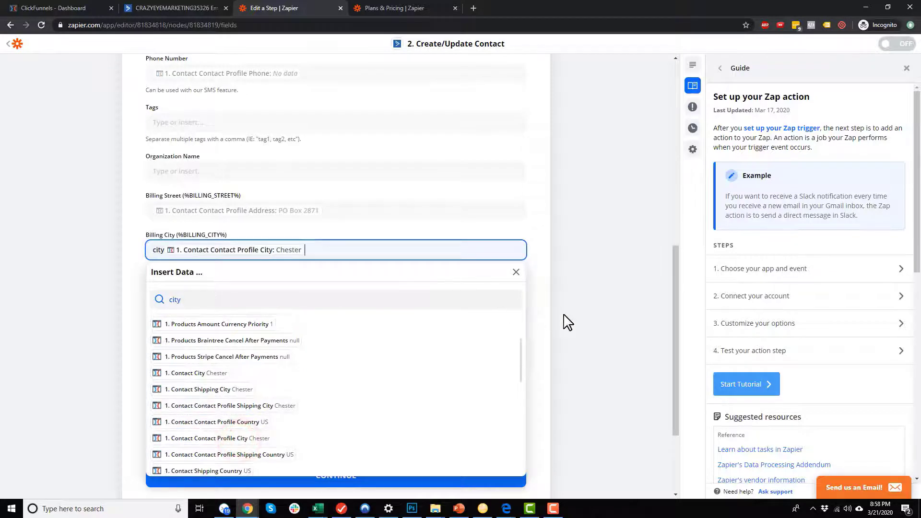
pyautogui.click(572, 327)
pyautogui.doubleClick(160, 250)
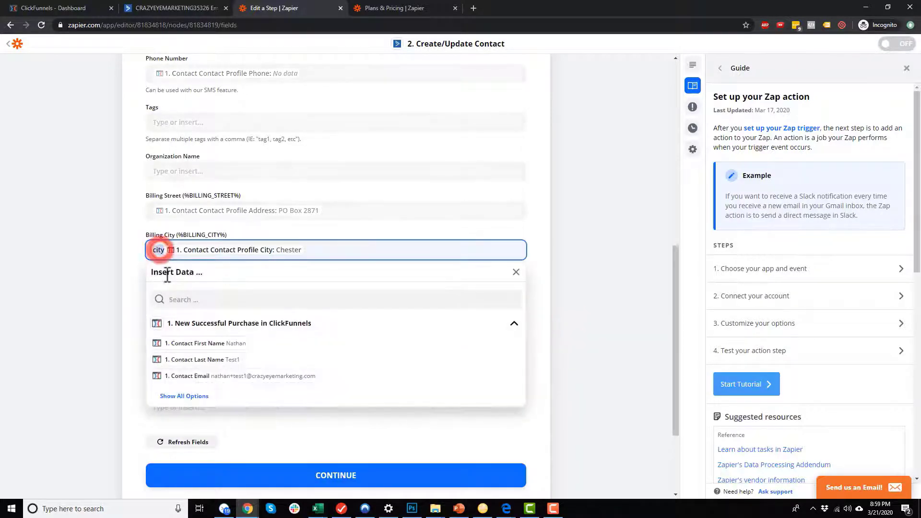
pyautogui.press('BackSpace')
pyautogui.click(589, 306)
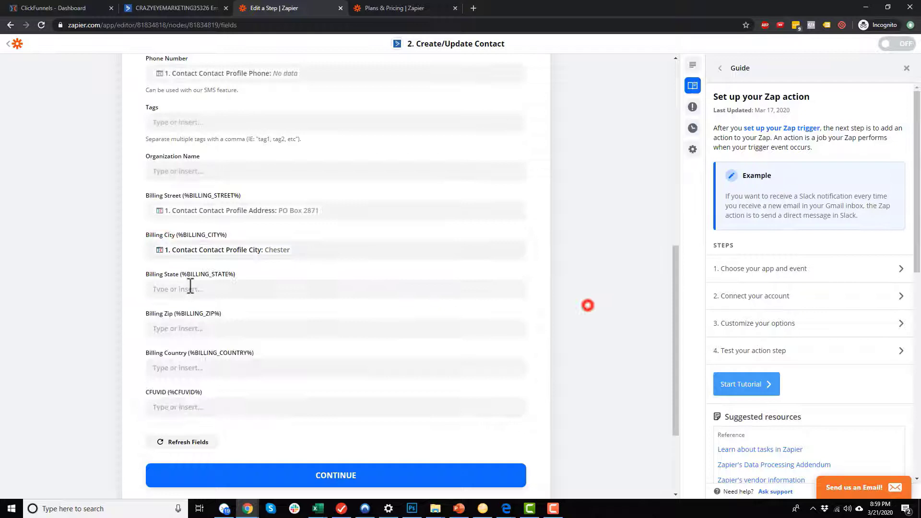
# Map Billing State to Contact Contact Profile State.
pyautogui.click(246, 291)
pyautogui.click(226, 339)
pyautogui.write('state')
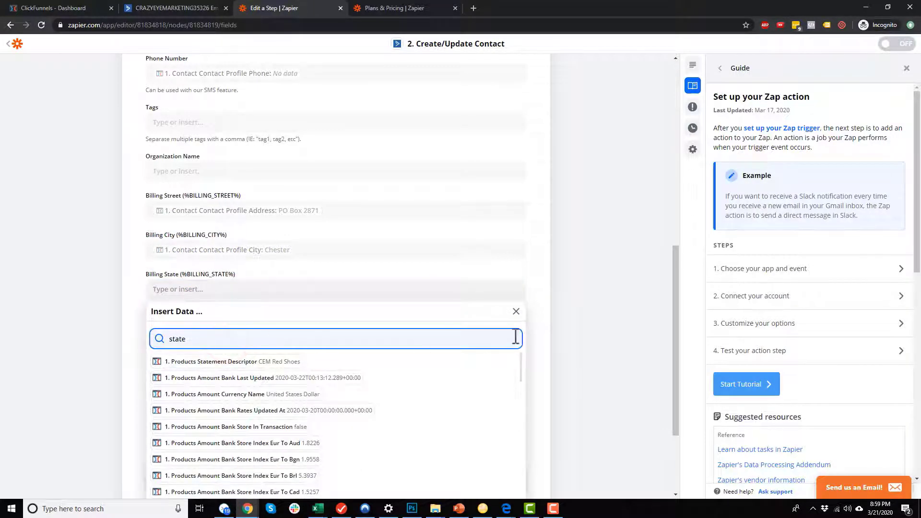
pyautogui.scroll(-3, 561, 356)
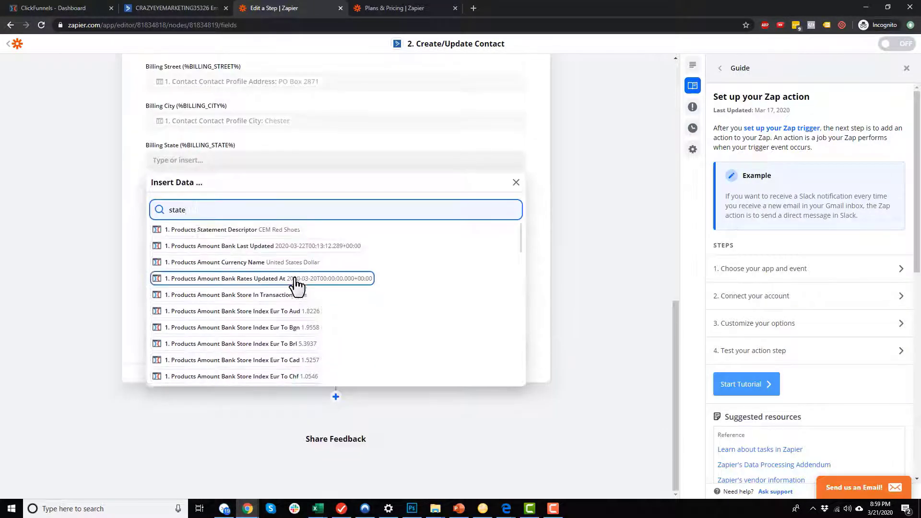
pyautogui.scroll(-4, 288, 284)
pyautogui.scroll(-10, 286, 284)
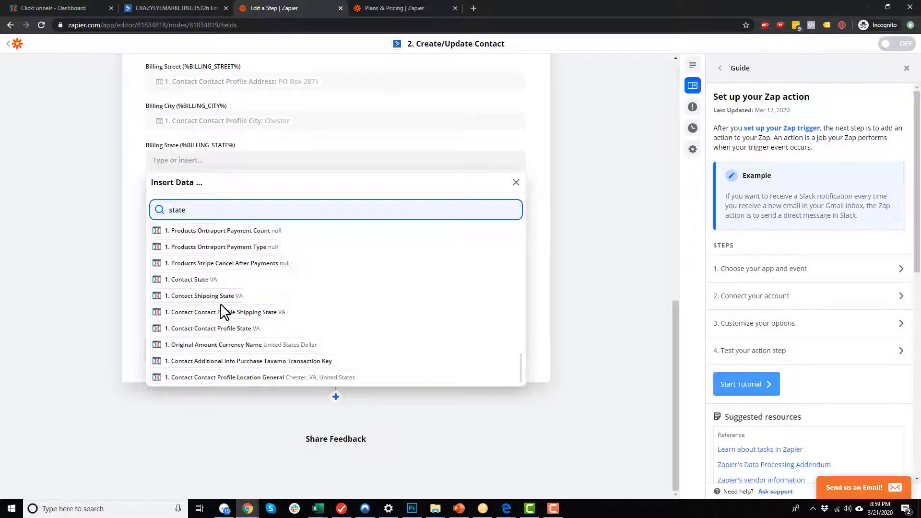
pyautogui.scroll(-1, 225, 314)
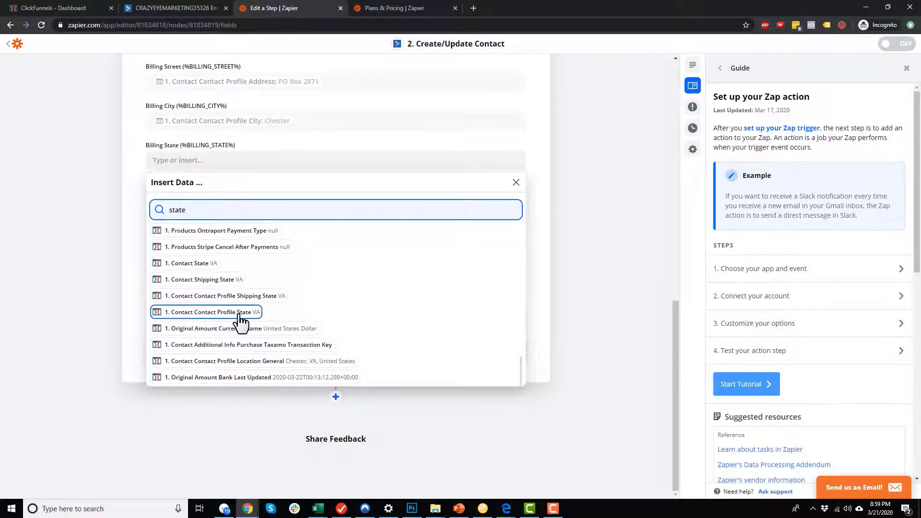
pyautogui.click(239, 314)
pyautogui.click(589, 254)
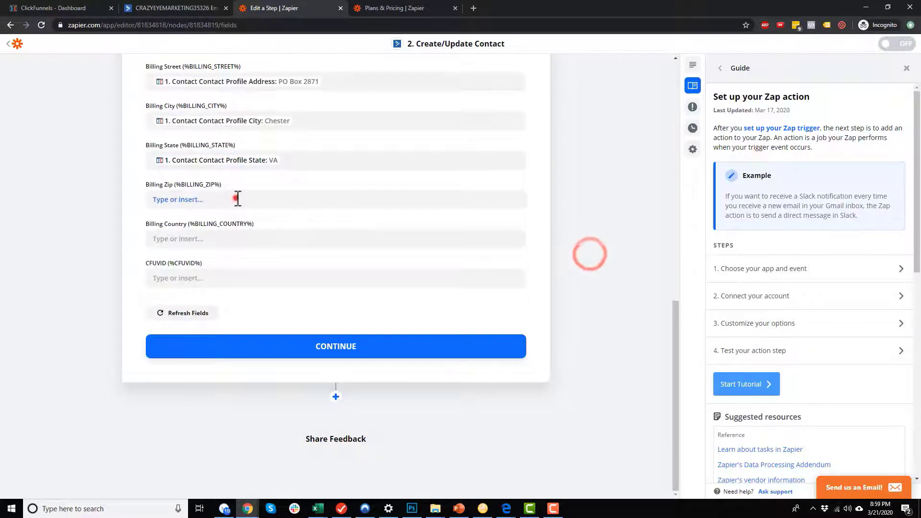
# Map Billing Zip to Contact Contact Profile Zip, clearing the stray 'zip' text first.
pyautogui.click(238, 198)
pyautogui.write('zip')
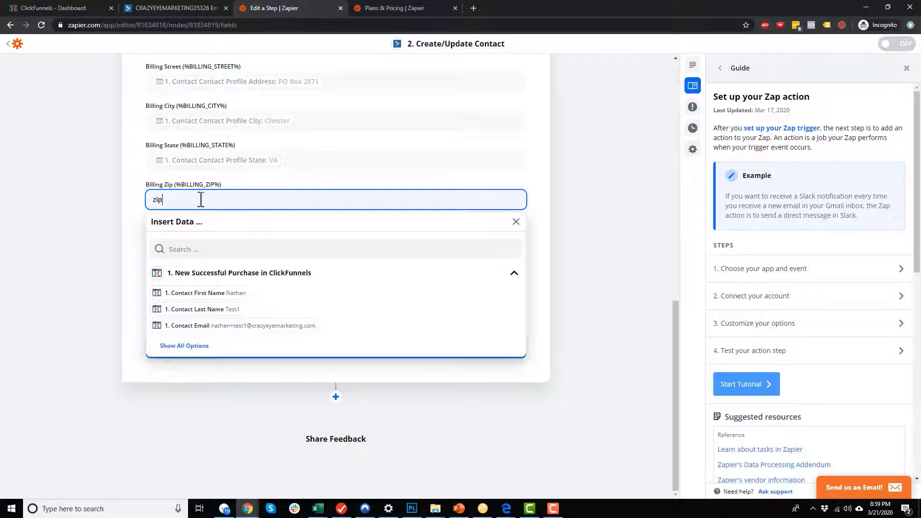
pyautogui.press('BackSpace')
pyautogui.press('BackSpace')
pyautogui.press('BackSpace')
pyautogui.click(217, 243)
pyautogui.write('zip')
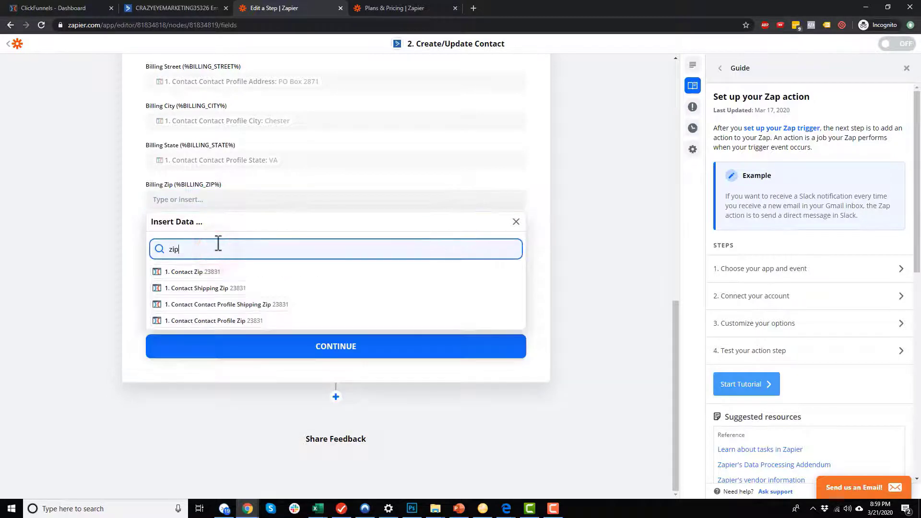
pyautogui.click(211, 322)
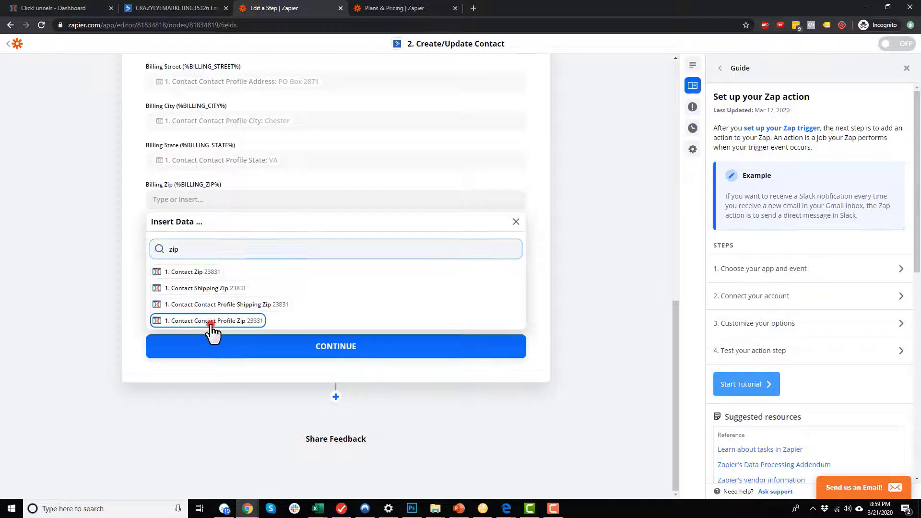
# Return to the contact field mapping and map Billing Country to Contact Contact Profile Country.
pyautogui.click(298, 350)
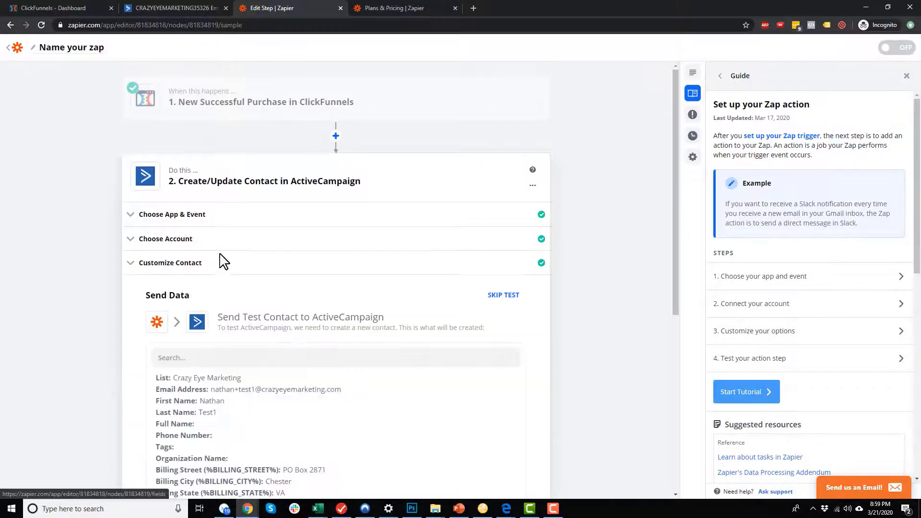
pyautogui.click(186, 239)
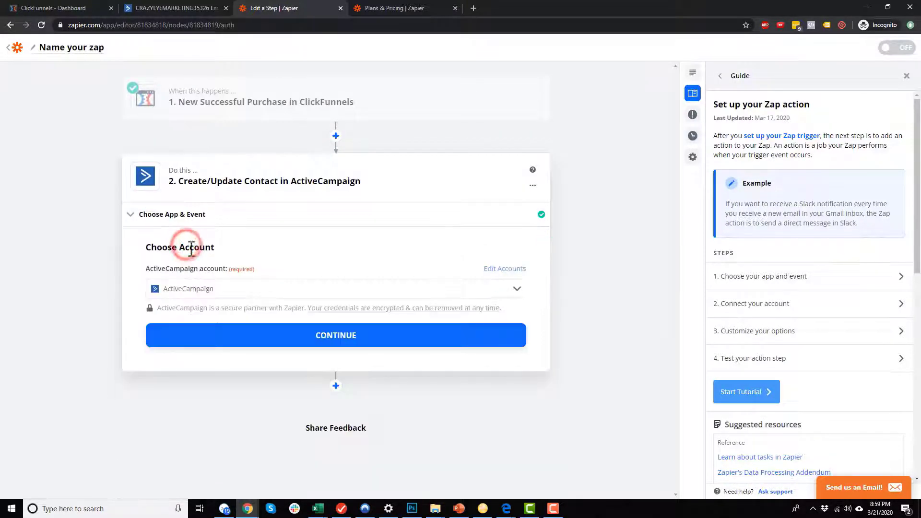
pyautogui.click(175, 214)
pyautogui.click(264, 341)
pyautogui.click(214, 269)
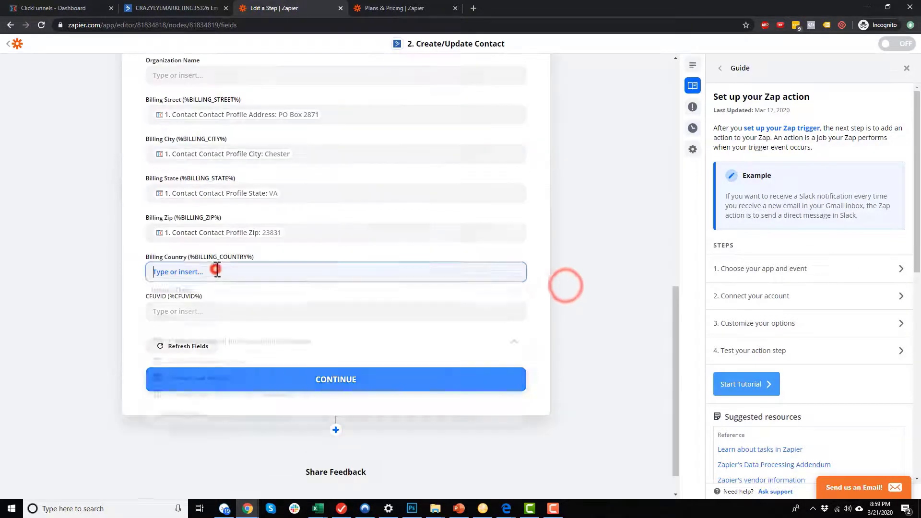
pyautogui.click(198, 322)
pyautogui.write('country')
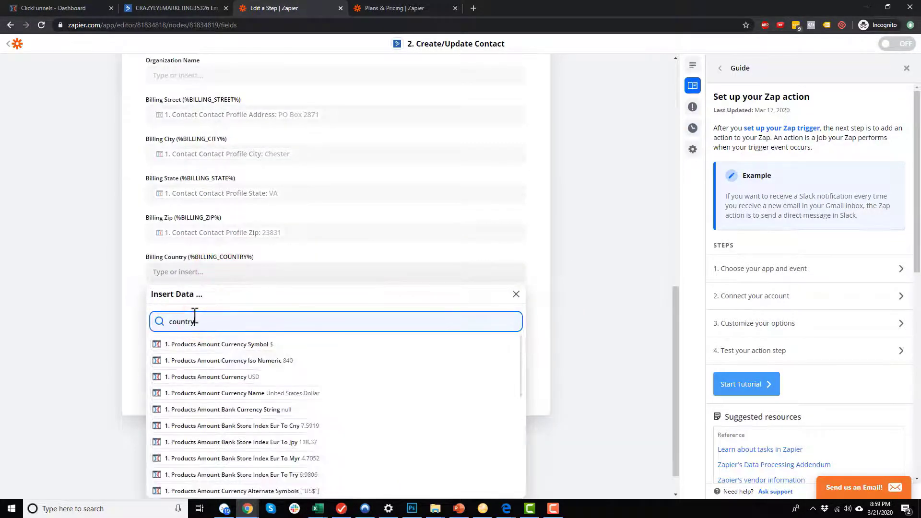
pyautogui.scroll(-5, 247, 366)
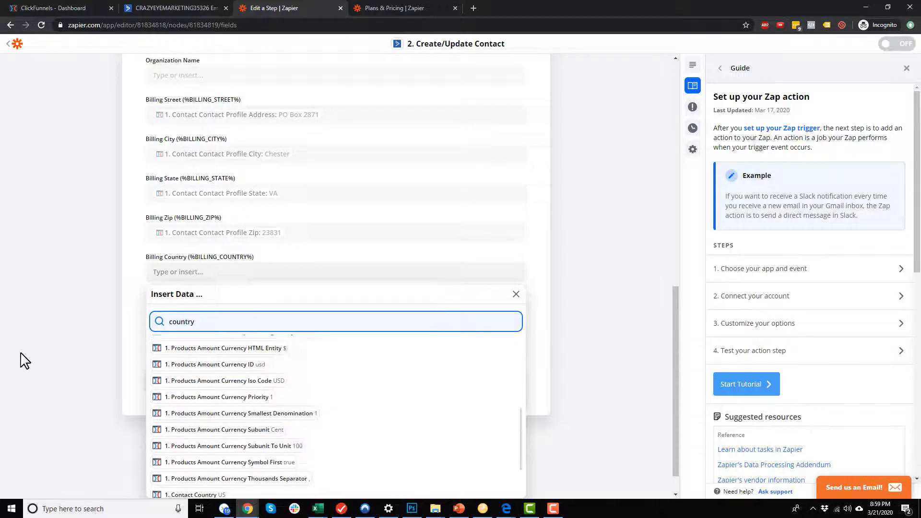
pyautogui.scroll(-1, 20, 360)
pyautogui.scroll(-2, 254, 389)
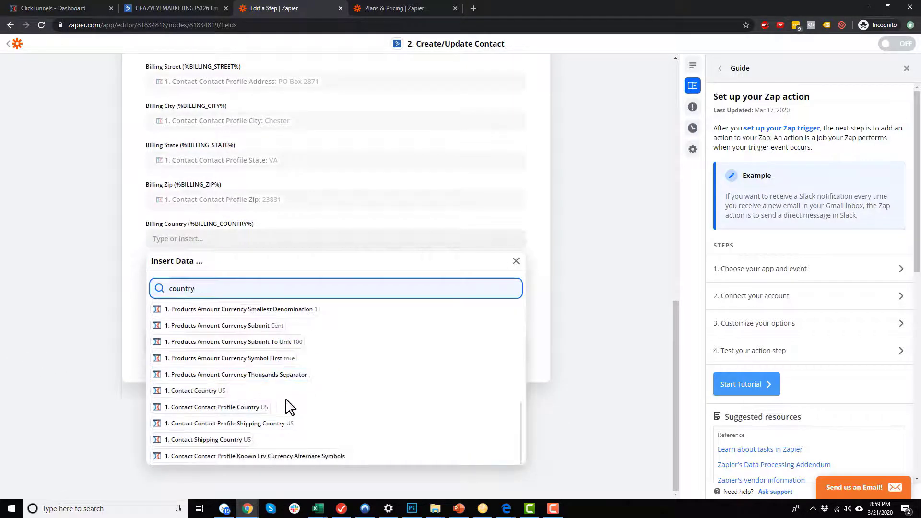
pyautogui.click(241, 407)
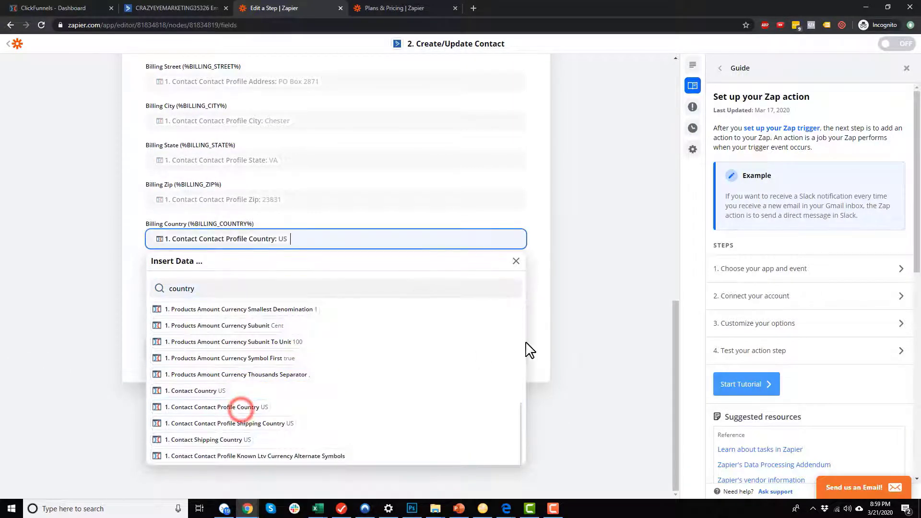
pyautogui.click(559, 331)
pyautogui.click(250, 278)
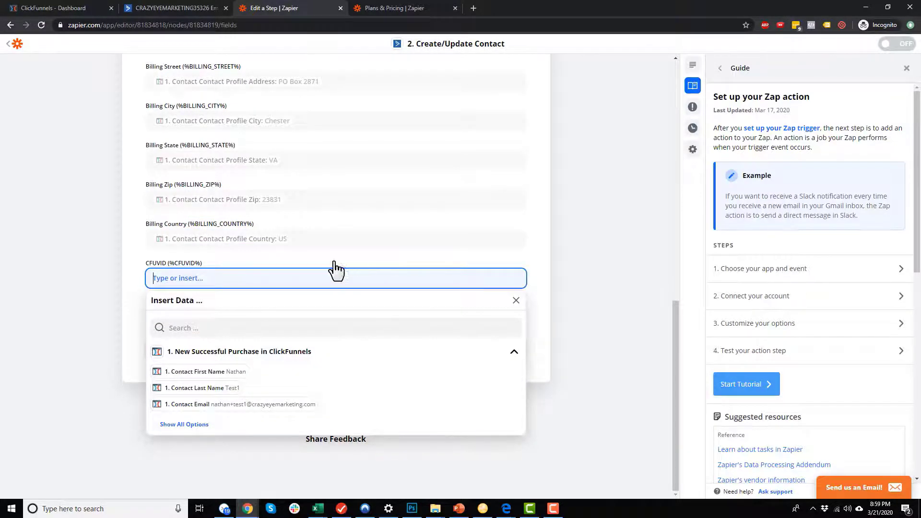
# Map CFUVID to Contact Contact Profile Cf Uvid.
pyautogui.click(353, 328)
pyautogui.write('uvid')
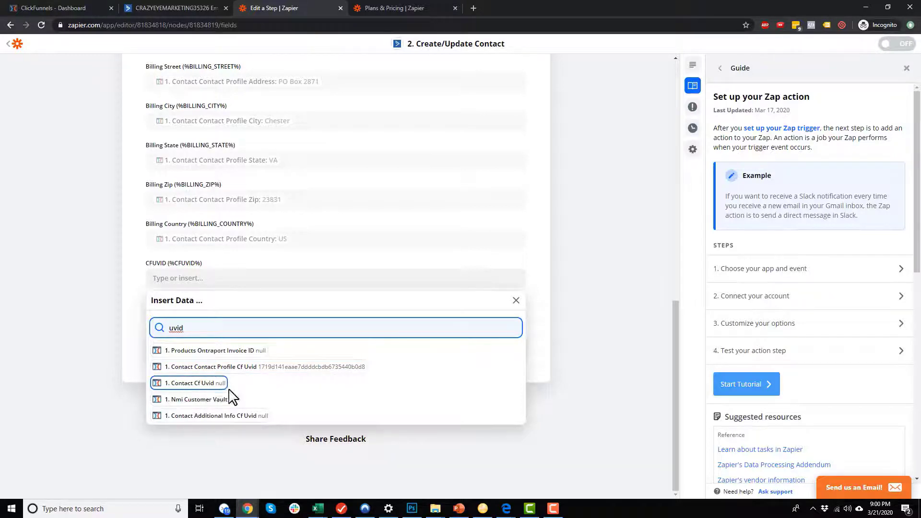
pyautogui.click(223, 373)
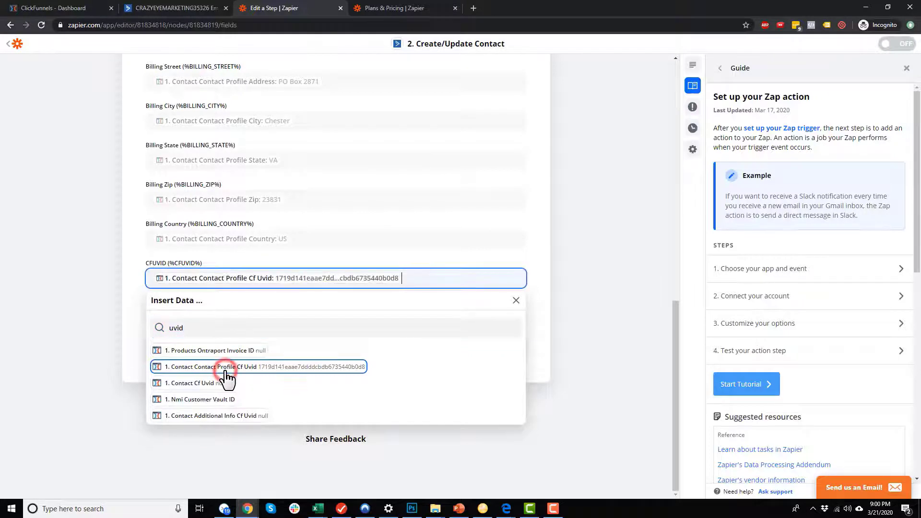
pyautogui.click(588, 330)
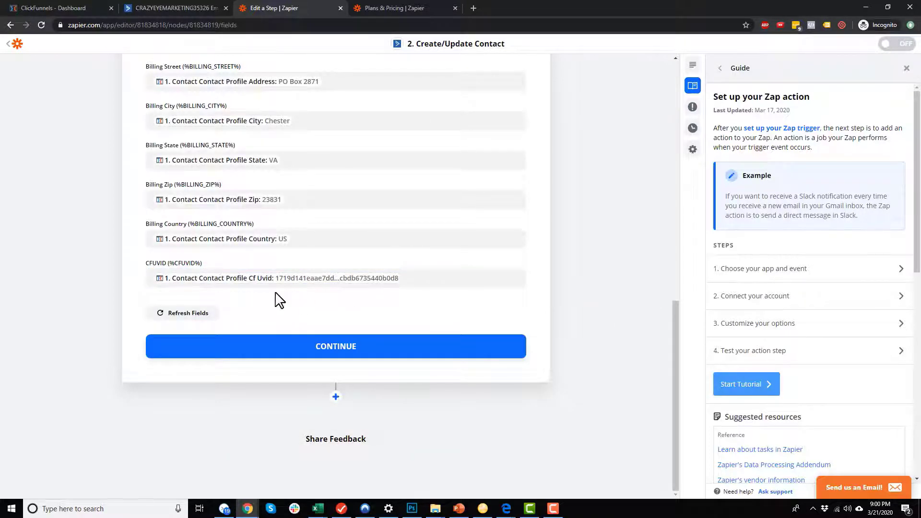
# Continue to testing and send a test contact to ActiveCampaign.
pyautogui.click(330, 346)
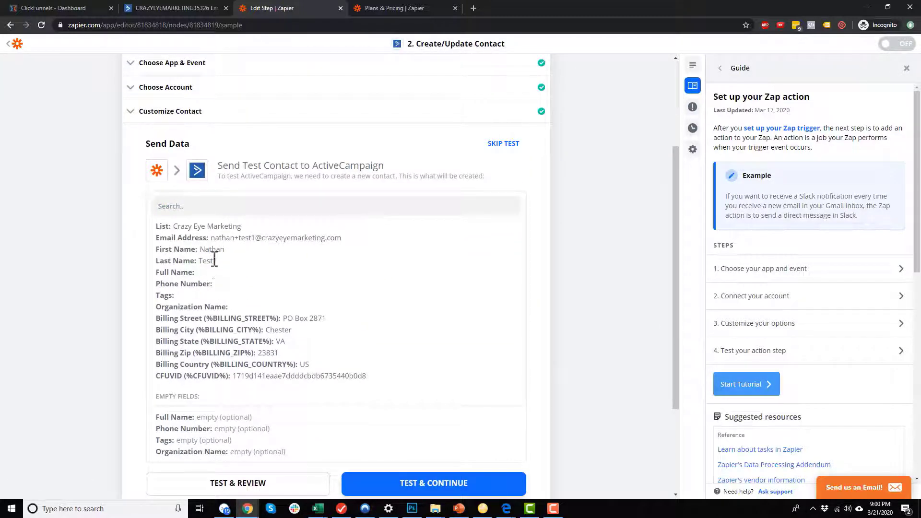
pyautogui.scroll(-3, 206, 263)
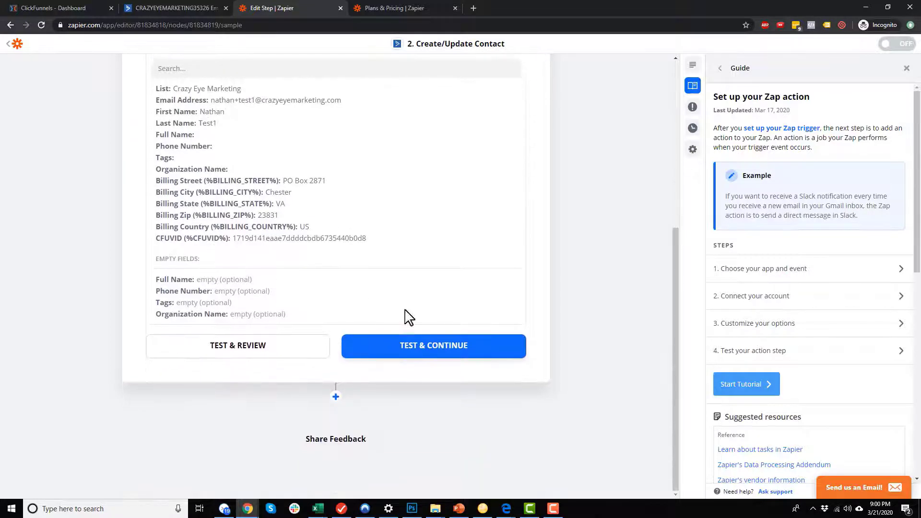
pyautogui.click(427, 346)
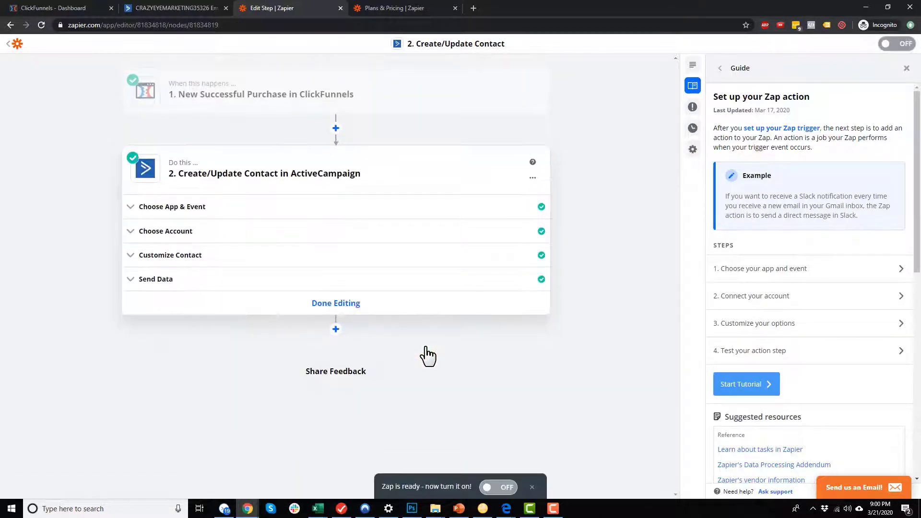
# Open the test contact in ActiveCampaign Contacts and check its CFUVID and billing address values.
pyautogui.click(206, 5)
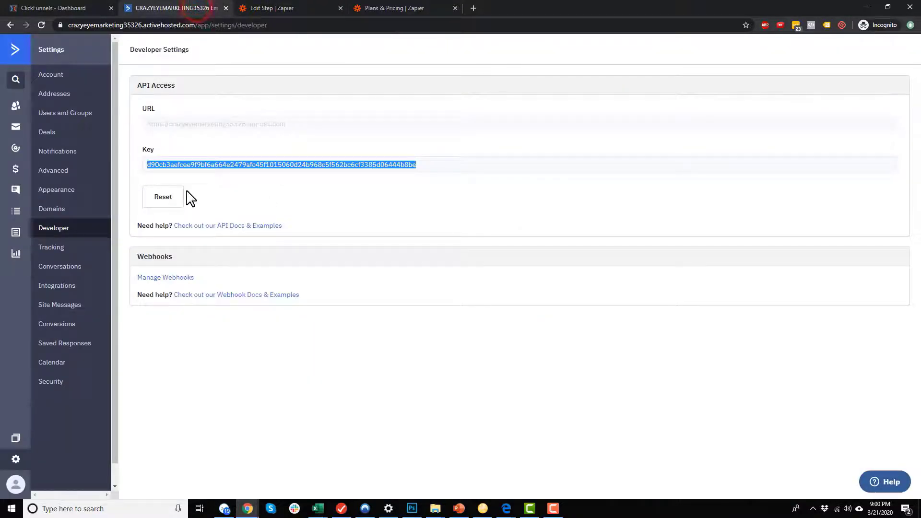
pyautogui.click(19, 113)
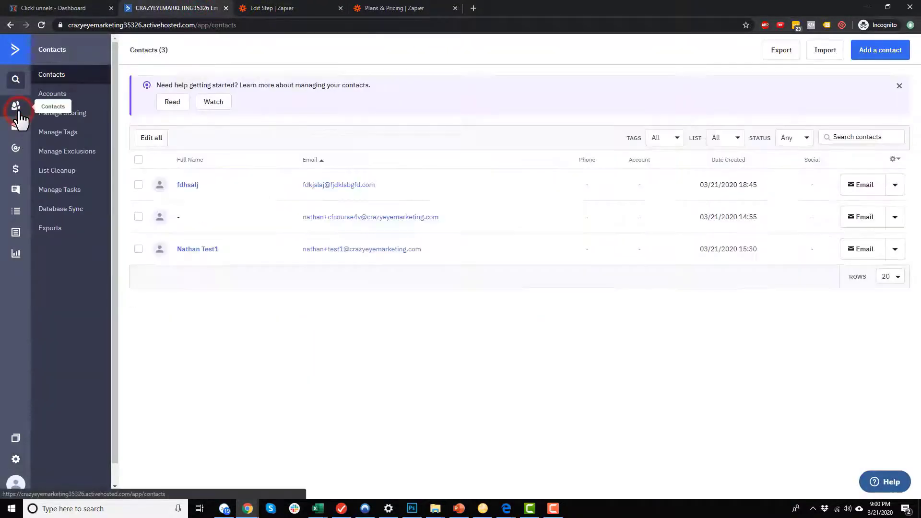
pyautogui.click(360, 250)
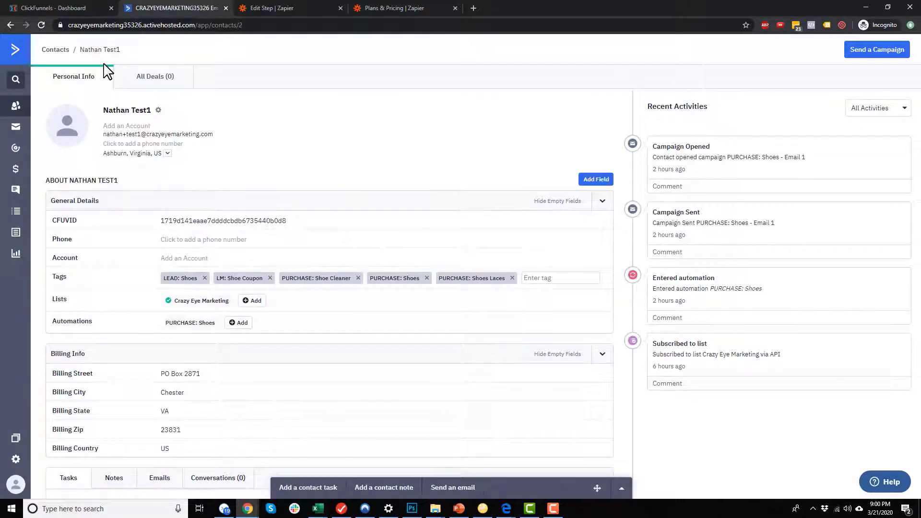
pyautogui.scroll(-1, 148, 202)
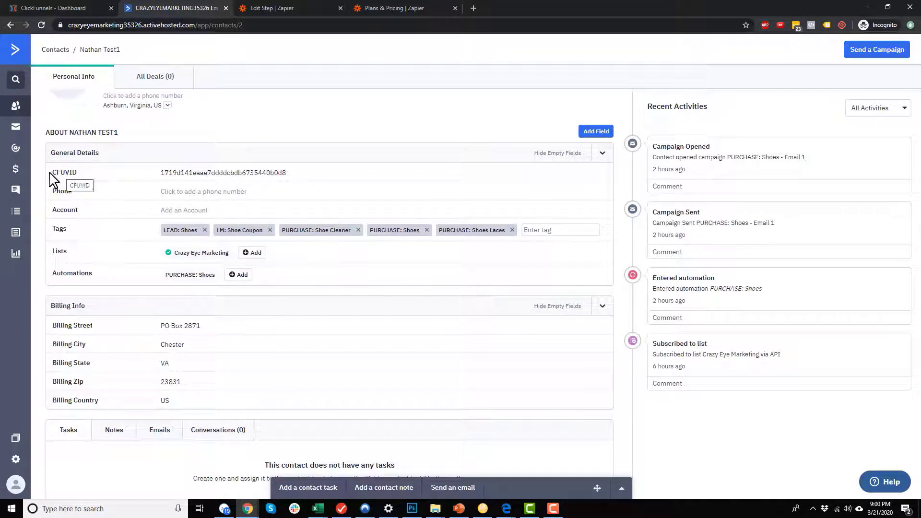
pyautogui.moveTo(56, 173); pyautogui.dragTo(82, 174)
pyautogui.click(82, 174)
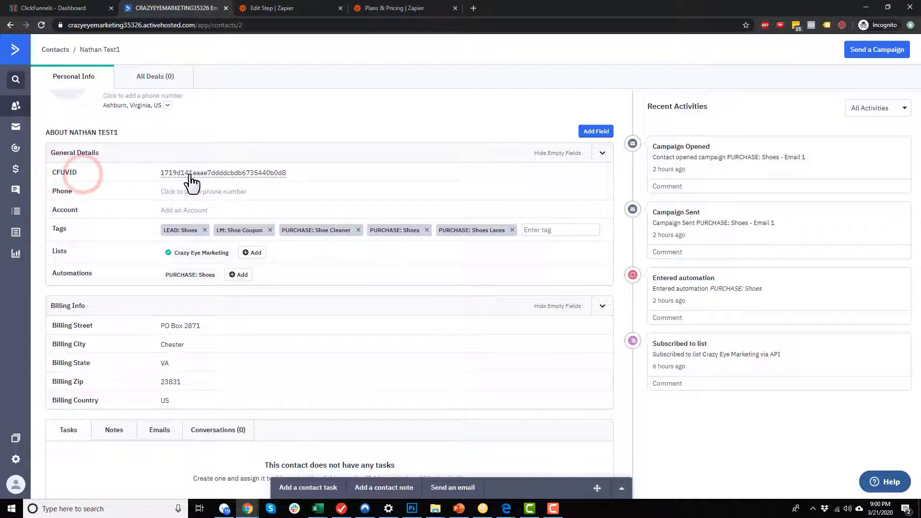
pyautogui.scroll(-1, 228, 177)
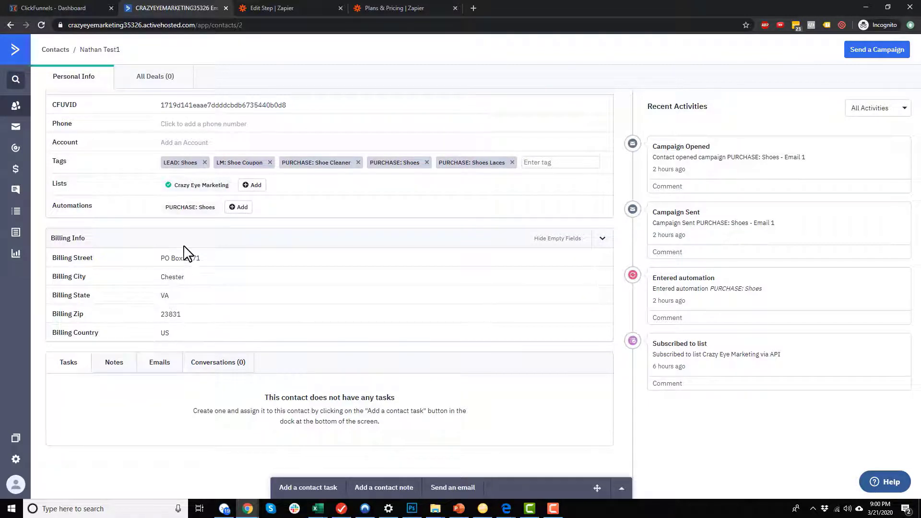
pyautogui.scroll(1, 214, 348)
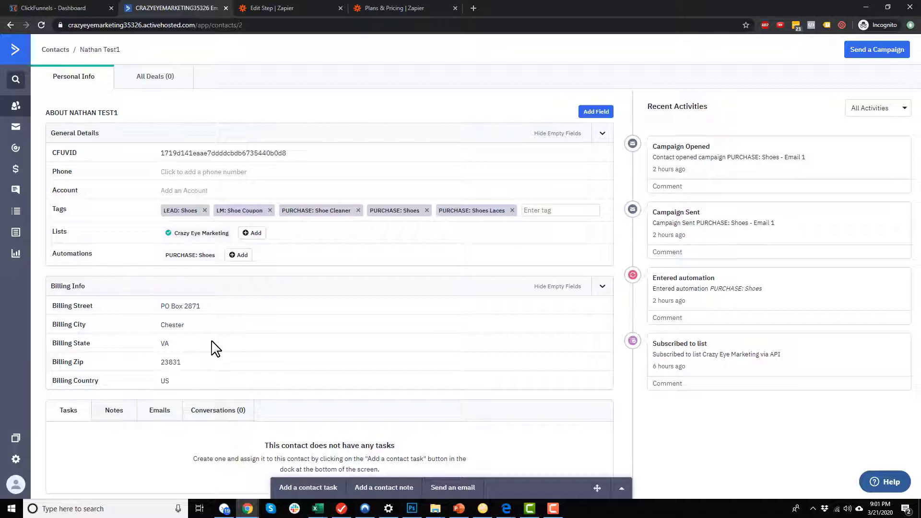
pyautogui.click(286, 7)
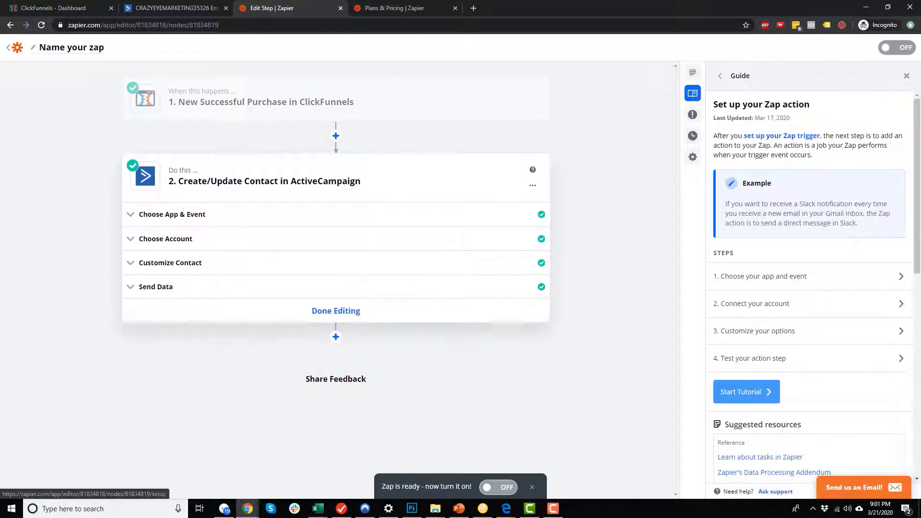
# Switch the zap ON, name it 'Push Billing Info To ActiveCampaign (Front-end funnel)', and return to Zaps.
pyautogui.click(893, 48)
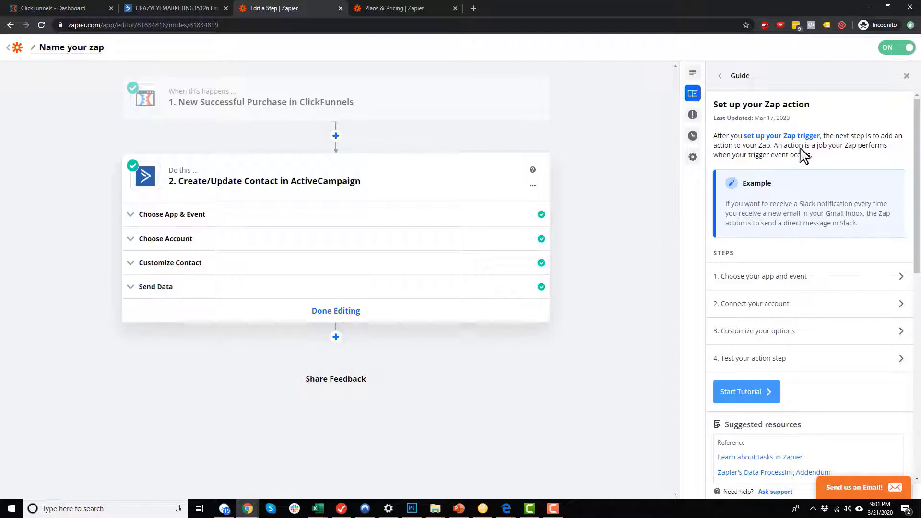
pyautogui.click(80, 47)
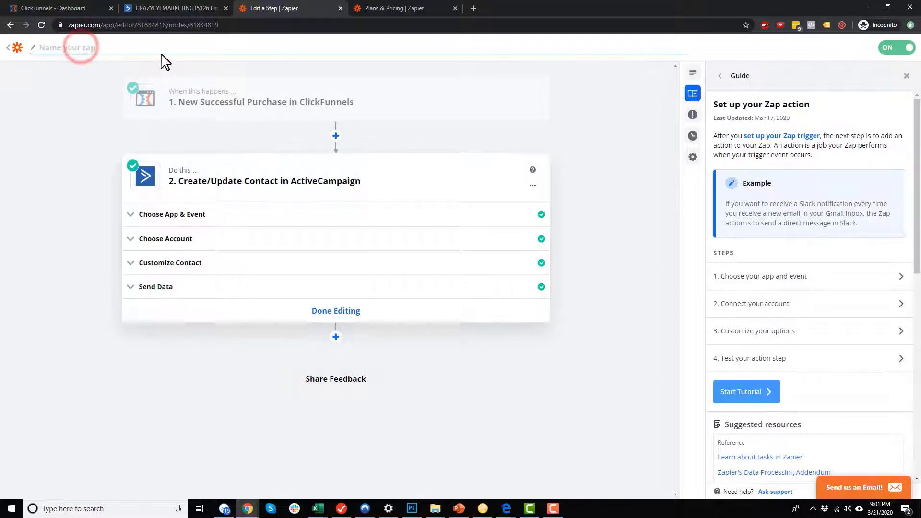
pyautogui.write('P')
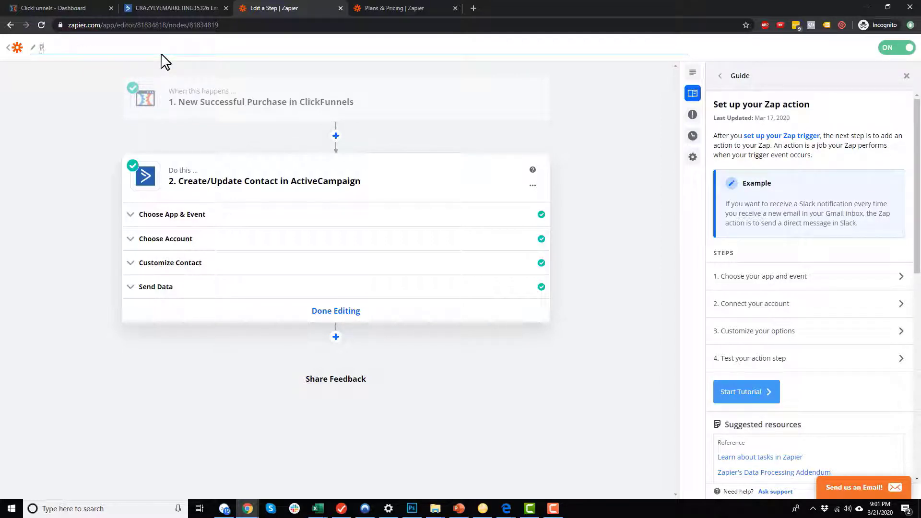
pyautogui.write('ush Billing Info To ActiveCamp')
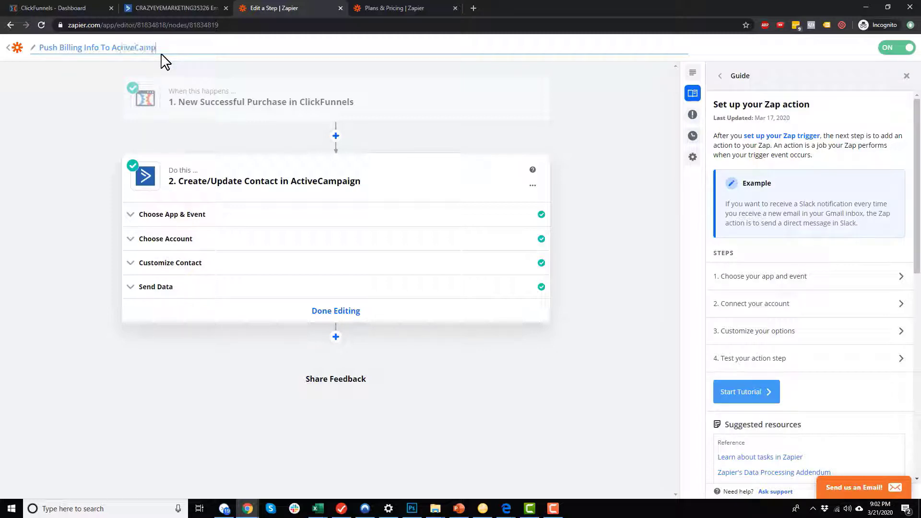
pyautogui.write('aign (Front-end funnel)')
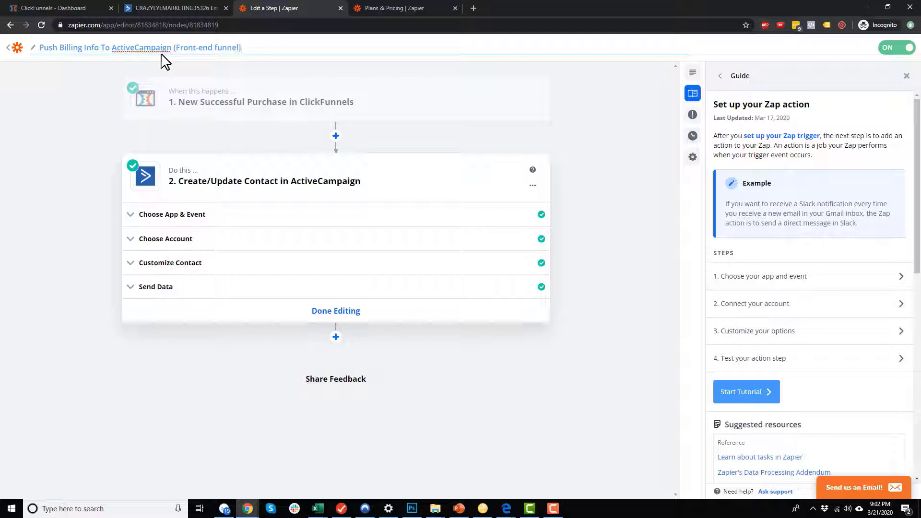
pyautogui.press('Return')
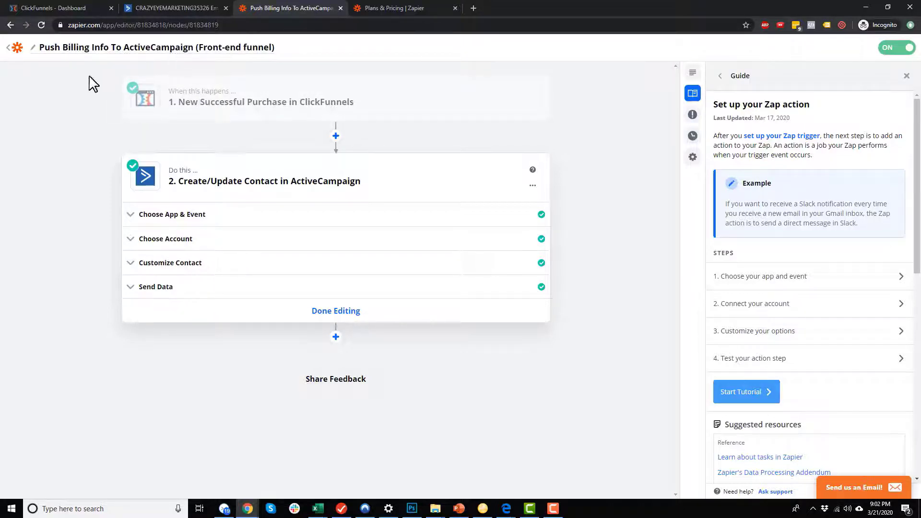
pyautogui.click(15, 47)
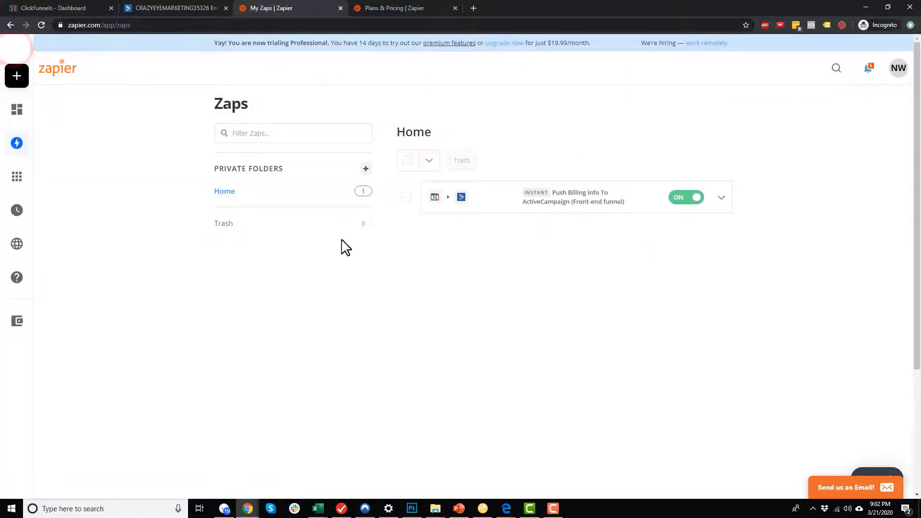
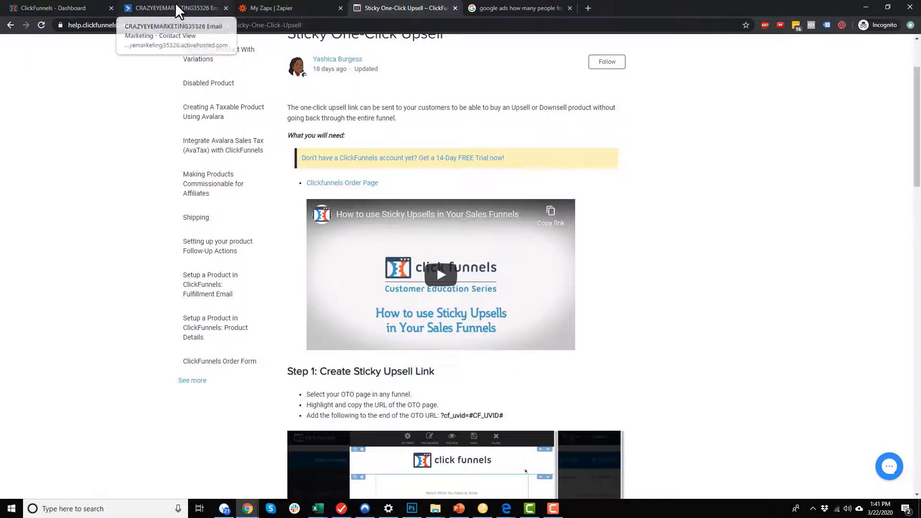
# Switch to the ActiveCampaign tab showing the test contact's record.
pyautogui.click(149, 6)
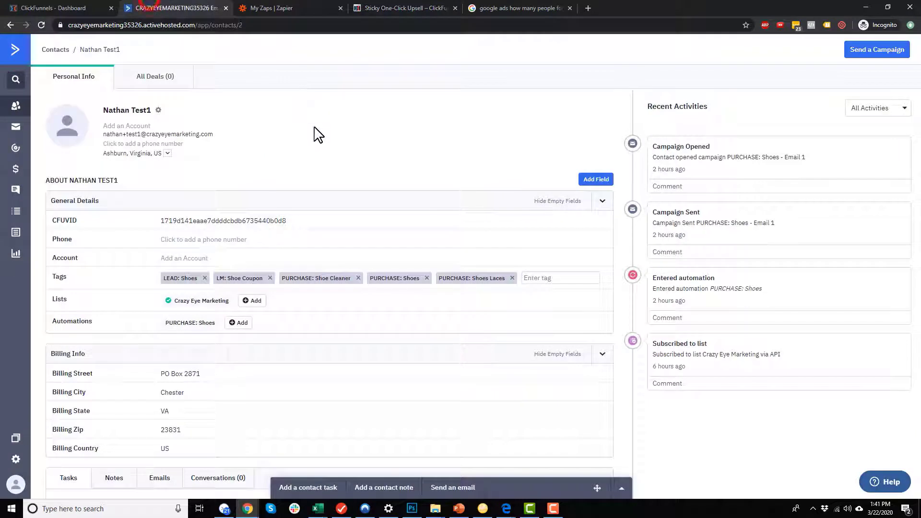
# Go to Automations, review the funnel slide, and open the PURCHASE: Shoes automation.
pyautogui.click(15, 150)
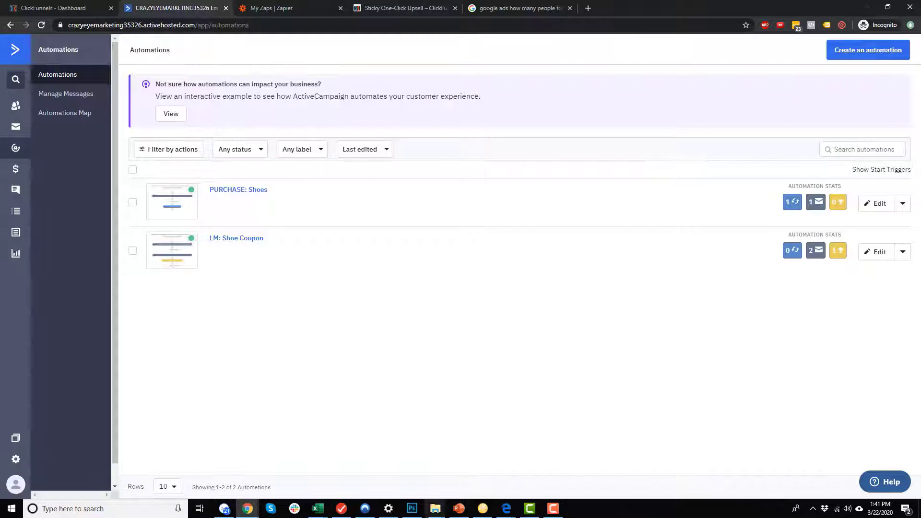
pyautogui.click(458, 508)
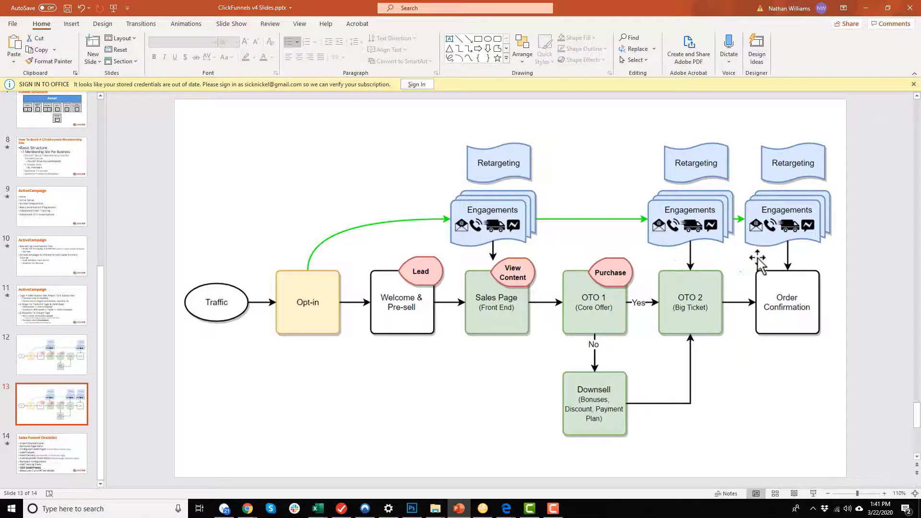
pyautogui.click(865, 8)
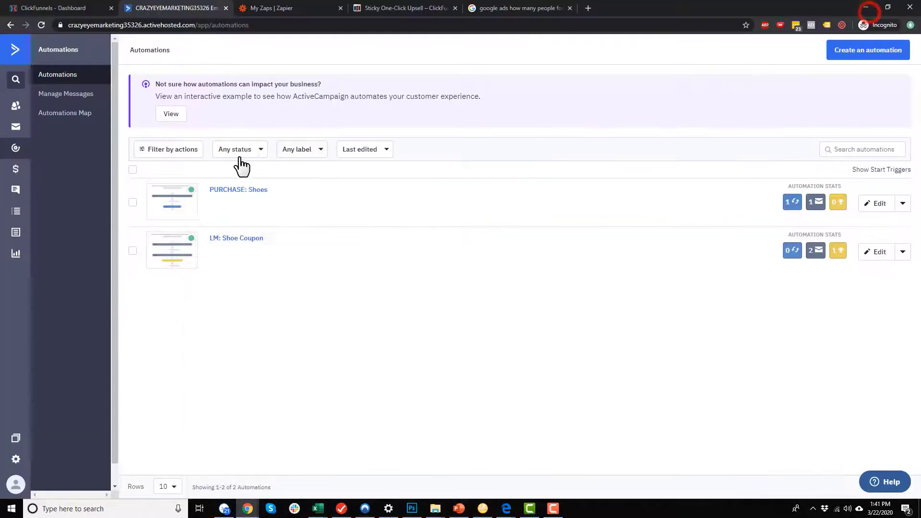
pyautogui.click(253, 189)
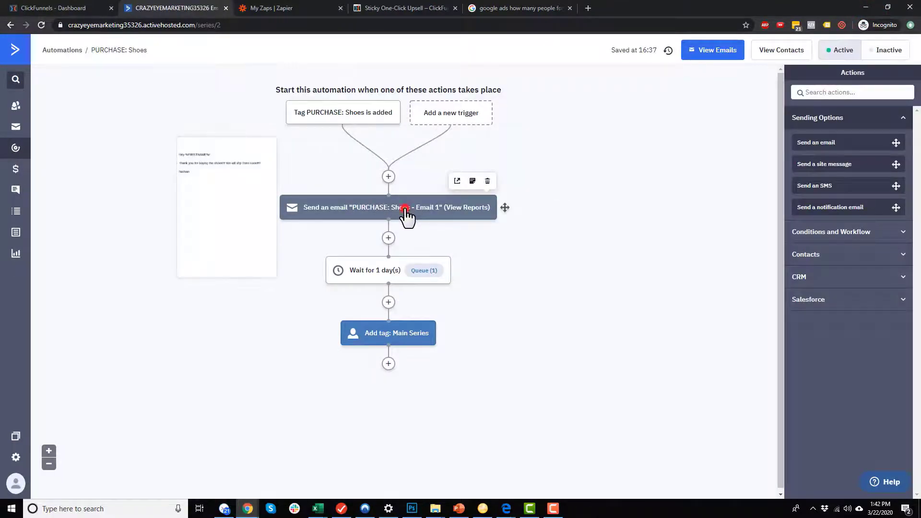
# Edit Email 1 and correct the typo 'shp' to 'ship'.
pyautogui.click(406, 217)
pyautogui.click(392, 182)
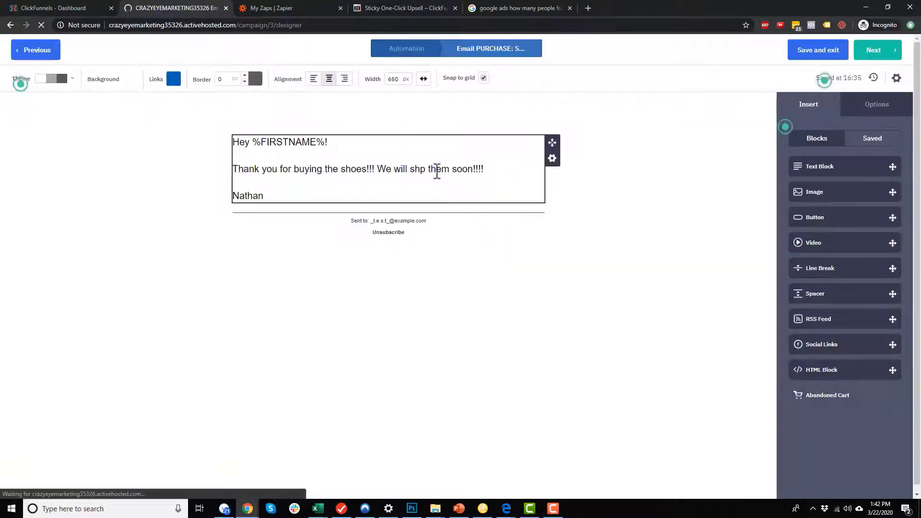
pyautogui.click(421, 170)
pyautogui.write('o')
pyautogui.click(658, 194)
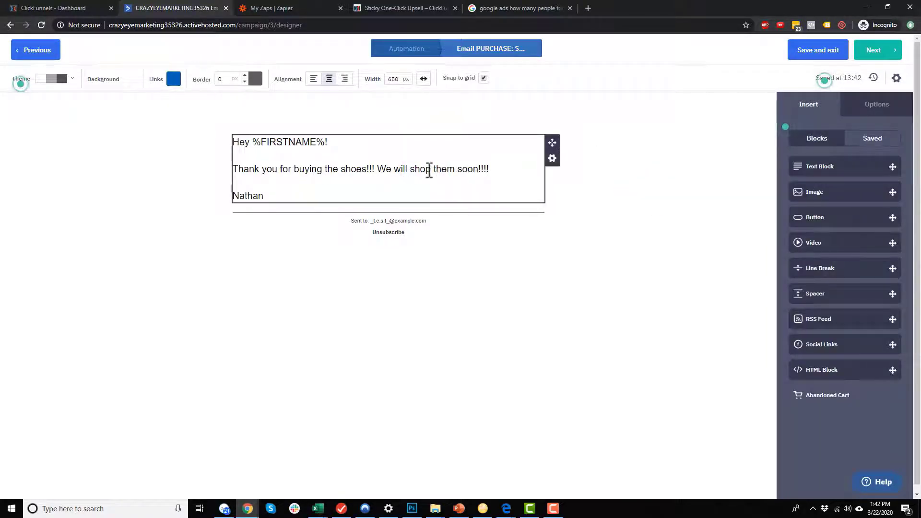
pyautogui.click(423, 171)
pyautogui.press('Delete')
pyautogui.write('i')
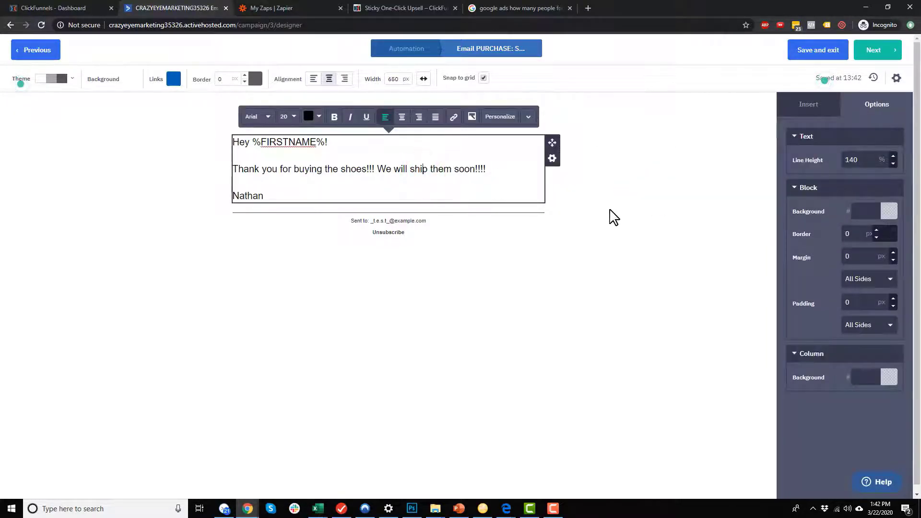
pyautogui.click(610, 210)
# Duplicate the text block twice and remove the sign-off from the top block.
pyautogui.click(552, 159)
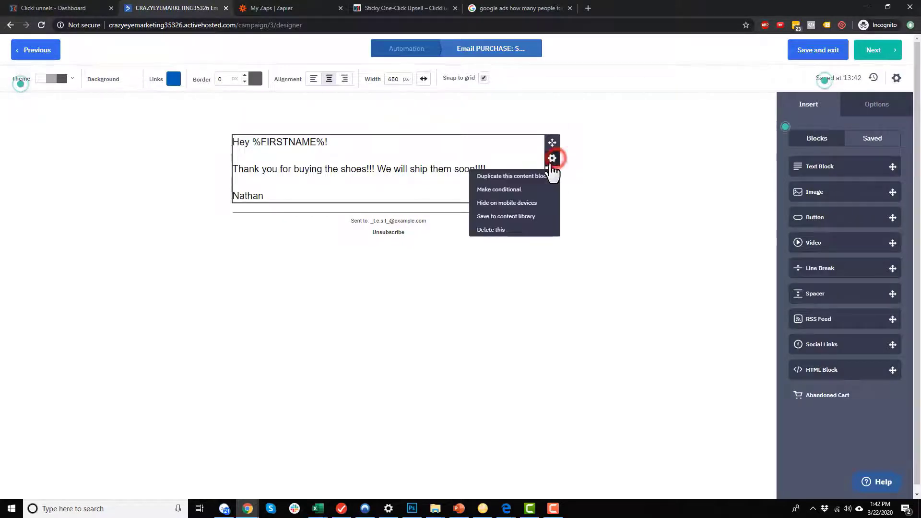
pyautogui.click(541, 176)
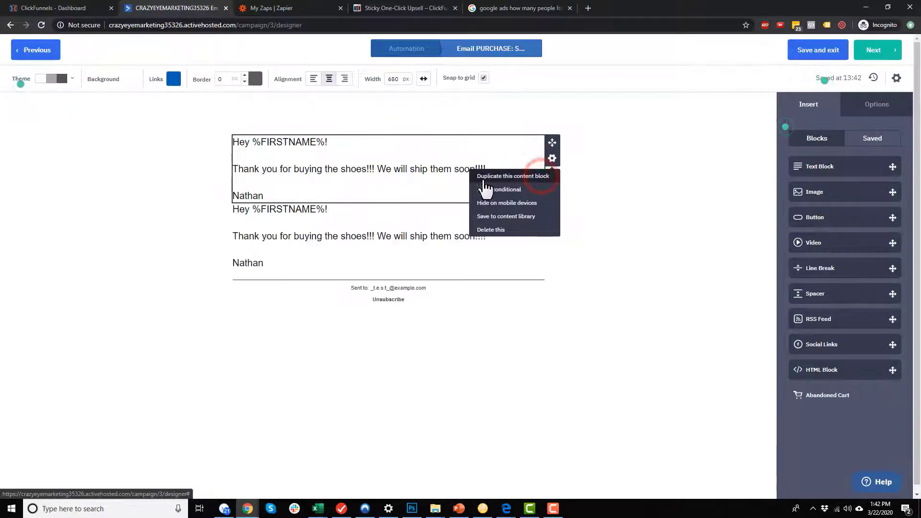
pyautogui.click(521, 177)
pyautogui.click(706, 259)
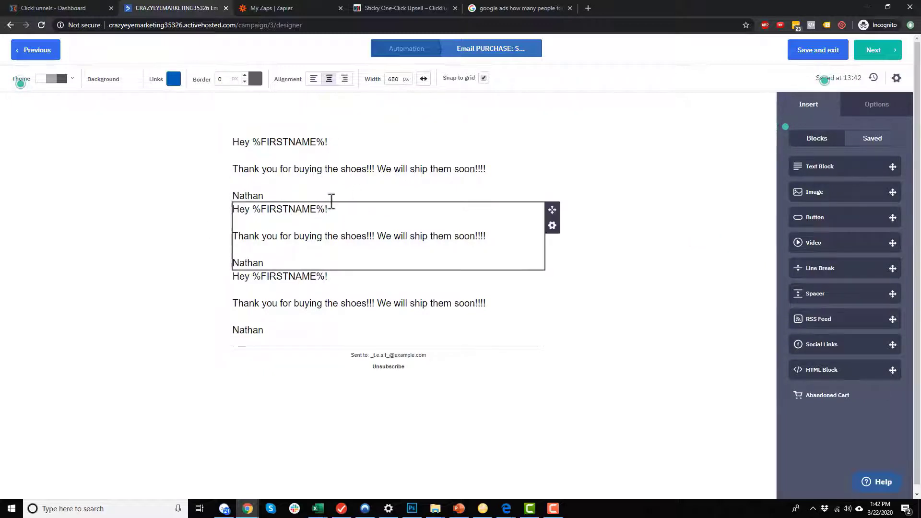
pyautogui.moveTo(329, 193); pyautogui.dragTo(226, 187)
pyautogui.press('BackSpace')
pyautogui.press('BackSpace')
pyautogui.press('BackSpace')
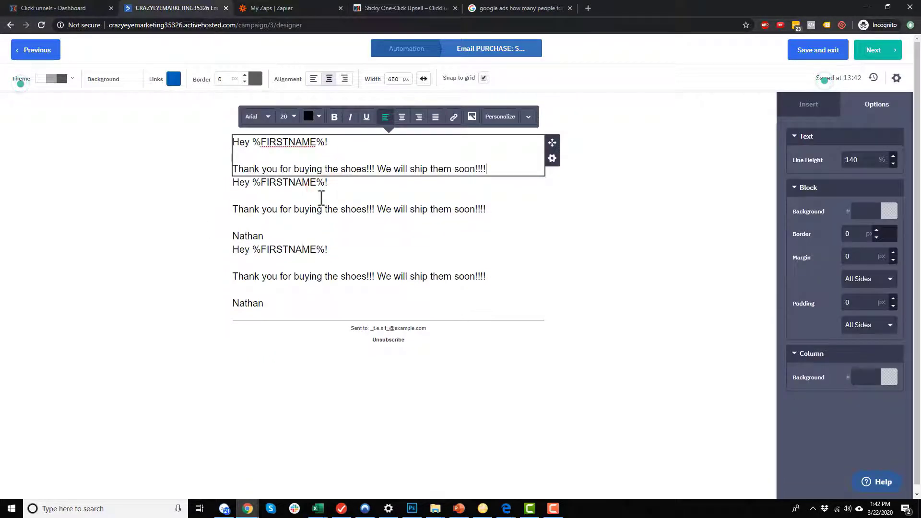
pyautogui.click(365, 196)
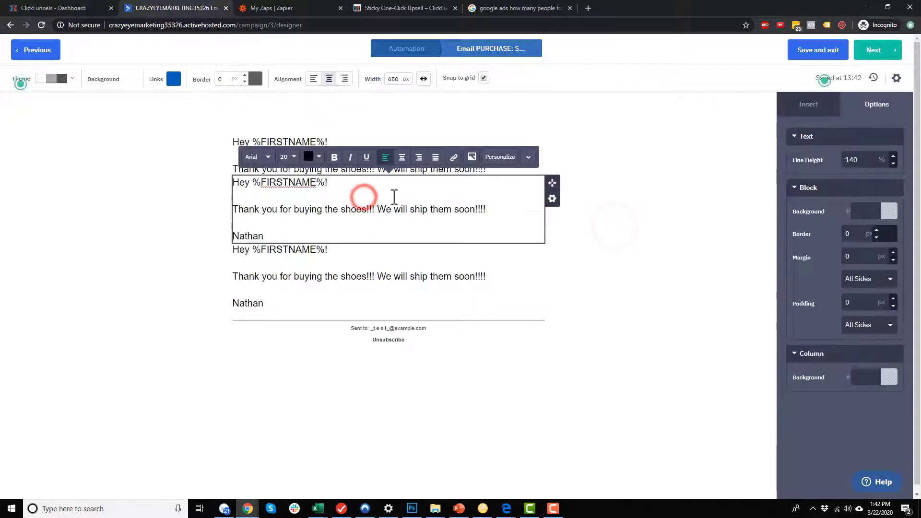
# Replace the middle block's text with 'Also, if you haven't seen already, you can grab our shoe cleaning kit at 50% off!!!!'.
pyautogui.click(367, 189)
pyautogui.moveTo(330, 182); pyautogui.dragTo(226, 192)
pyautogui.press('BackSpace')
pyautogui.press('Delete')
pyautogui.press('Delete')
pyautogui.press('Return')
pyautogui.write('Also, if you ')
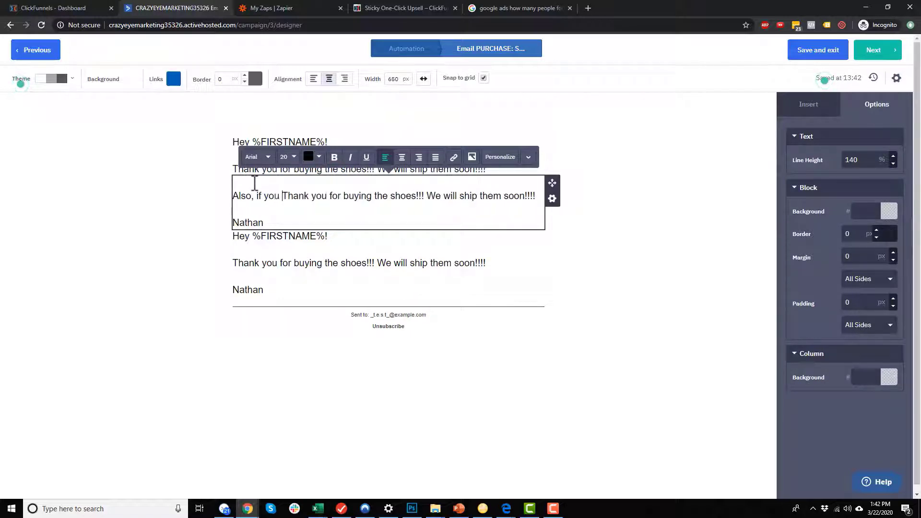
pyautogui.write("haven't seen already, you can grab our shoe cleaning c")
pyautogui.press('BackSpace')
pyautogui.write('kit ')
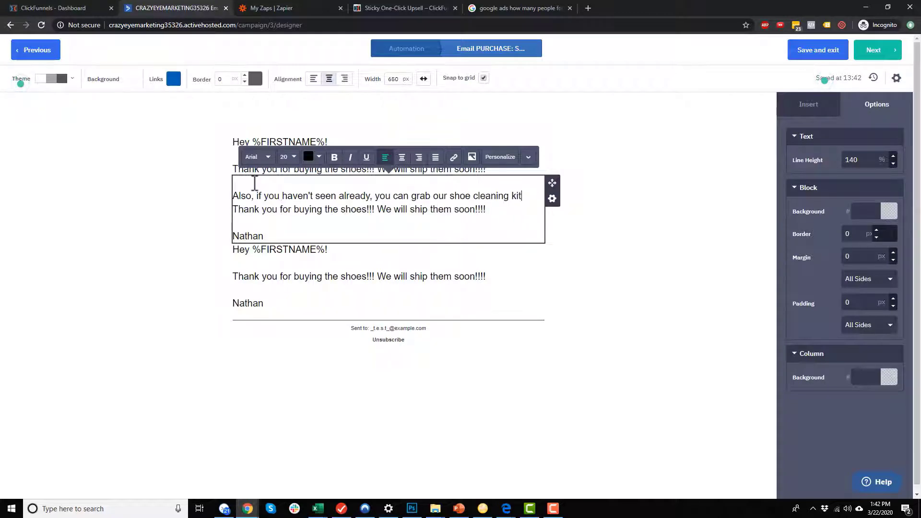
pyautogui.write('at 50% off!!!!')
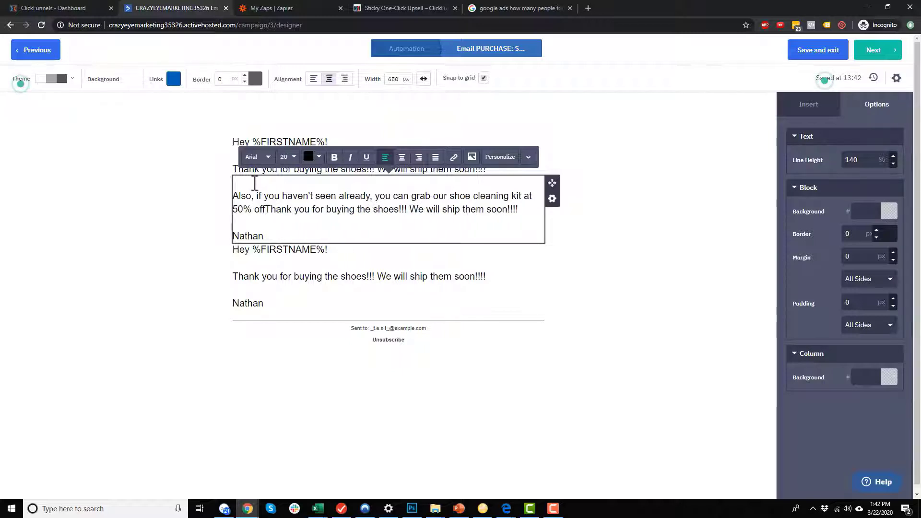
pyautogui.press('Delete')
pyautogui.press('Delete')
pyautogui.press('Delete')
pyautogui.press('Delete')
pyautogui.press('Delete')
pyautogui.press('Delete')
pyautogui.press('Delete')
pyautogui.press('Delete')
pyautogui.press('Delete')
pyautogui.press('Delete')
pyautogui.press('Delete')
pyautogui.press('Delete')
pyautogui.press('Delete')
pyautogui.press('Delete')
pyautogui.press('Delete')
pyautogui.press('Delete')
pyautogui.press('Delete')
pyautogui.press('Delete')
pyautogui.press('Delete')
pyautogui.press('Delete')
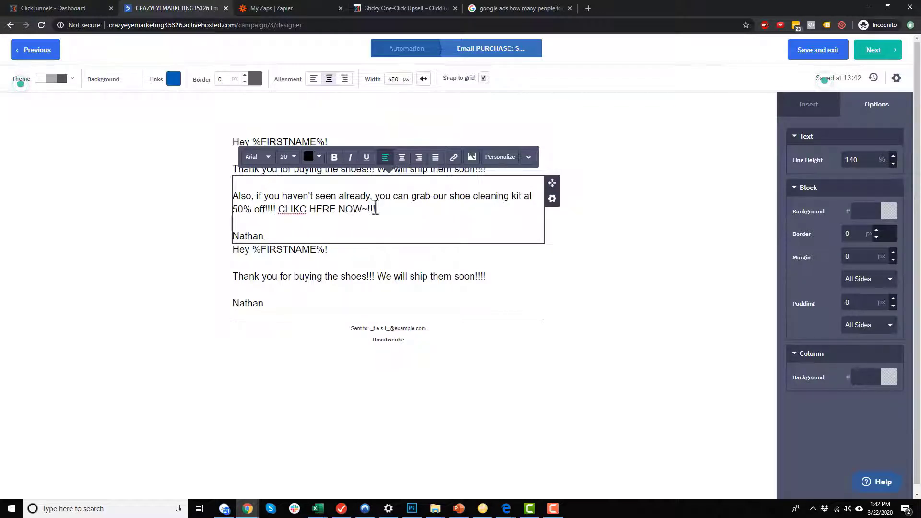
# Remove the offer block's sign-off and leave only the sign-off in the bottom block.
pyautogui.moveTo(325, 232); pyautogui.dragTo(223, 243)
pyautogui.press('BackSpace')
pyautogui.press('BackSpace')
pyautogui.press('BackSpace')
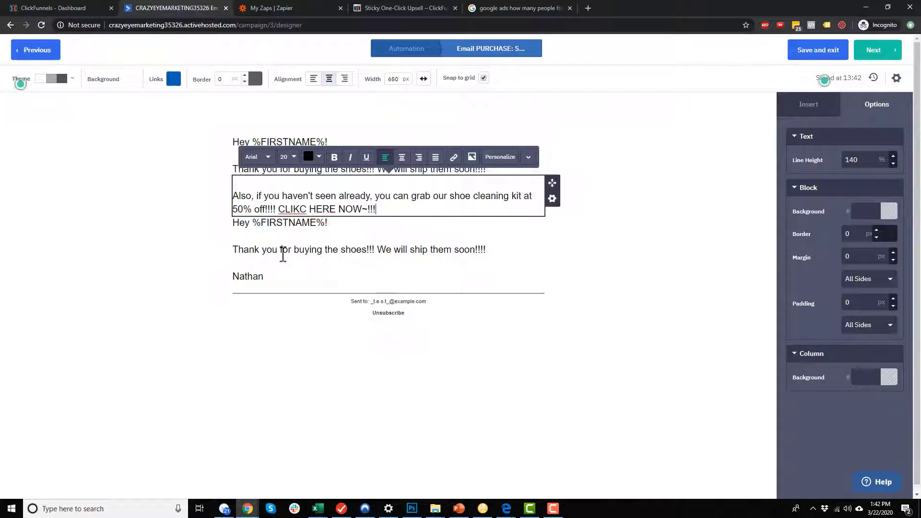
pyautogui.click(573, 313)
pyautogui.moveTo(487, 249); pyautogui.dragTo(200, 216)
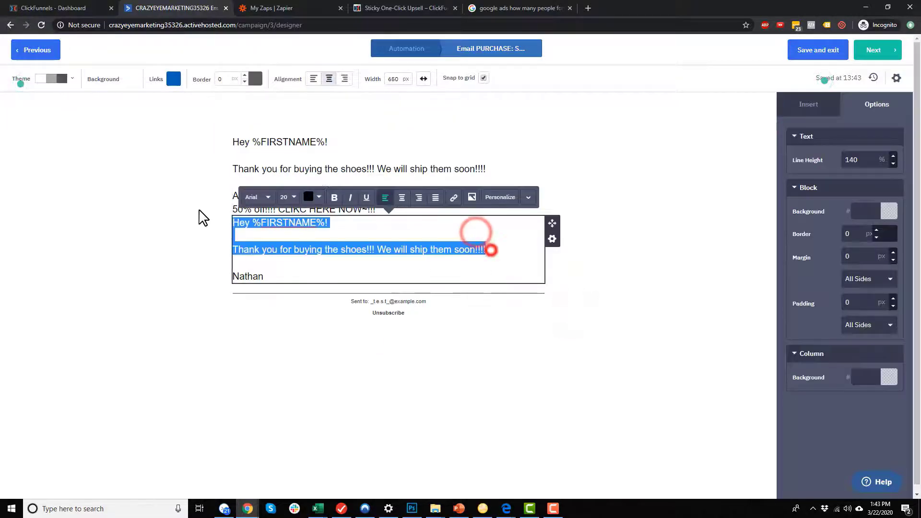
pyautogui.press('BackSpace')
pyautogui.press('Delete')
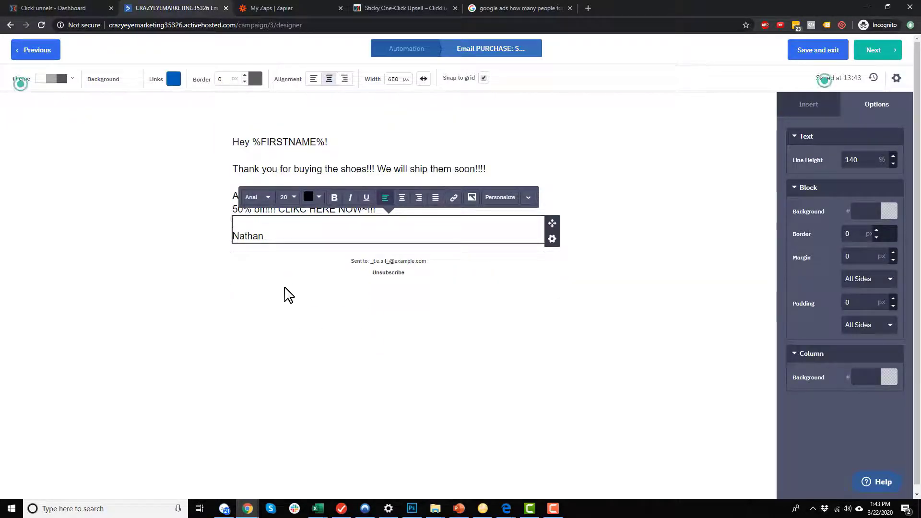
pyautogui.click(283, 286)
pyautogui.click(280, 179)
pyautogui.click(492, 336)
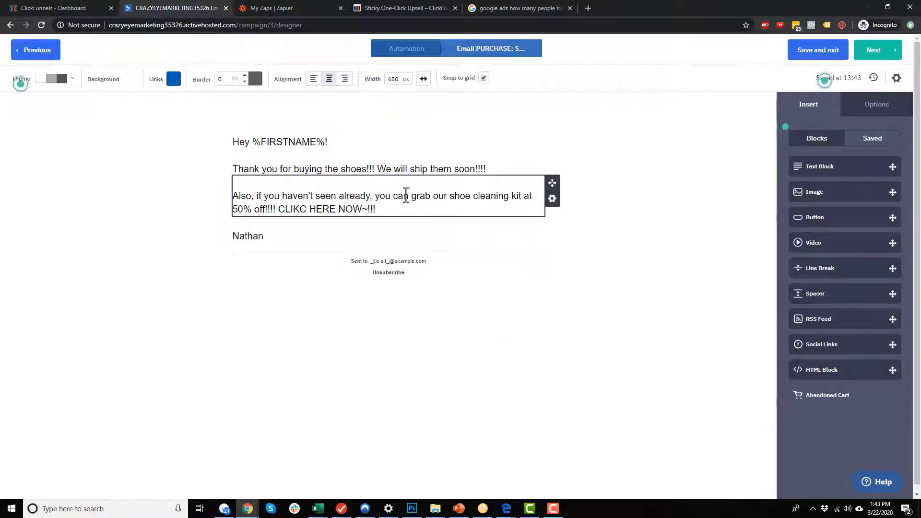
# Make the offer block conditional on Tag Does Not Exist: PURCHASE: Shoe Cleaner.
pyautogui.click(553, 201)
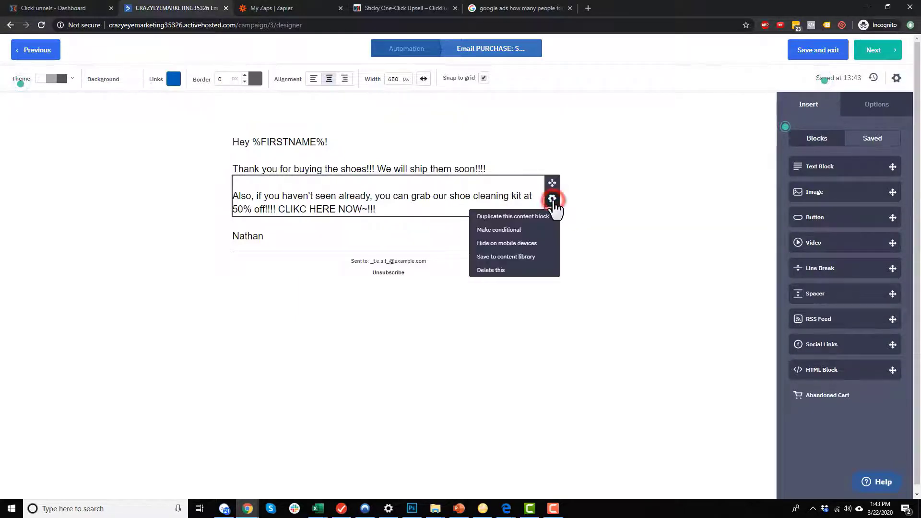
pyautogui.click(522, 230)
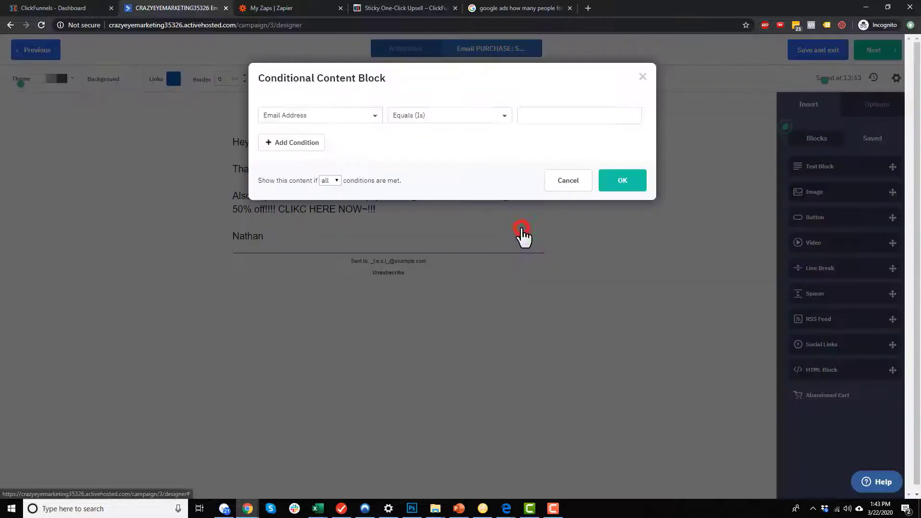
pyautogui.click(376, 117)
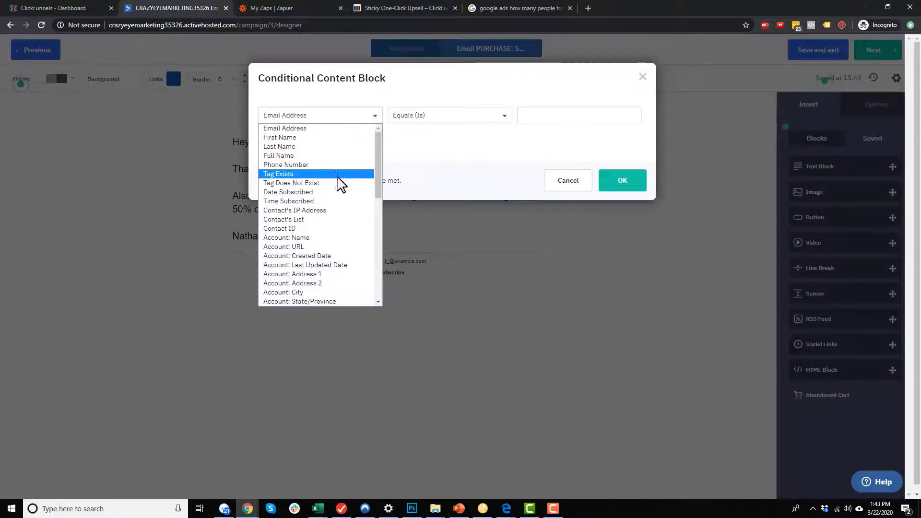
pyautogui.click(306, 182)
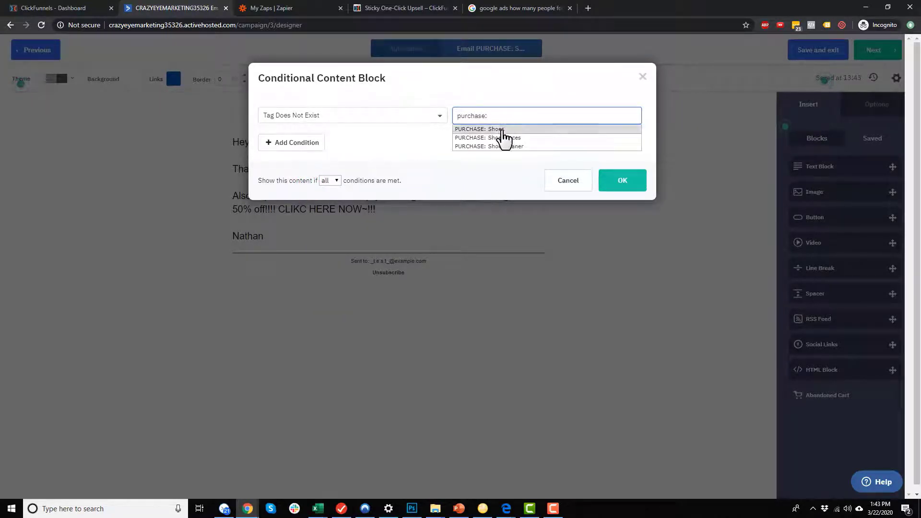
pyautogui.click(503, 146)
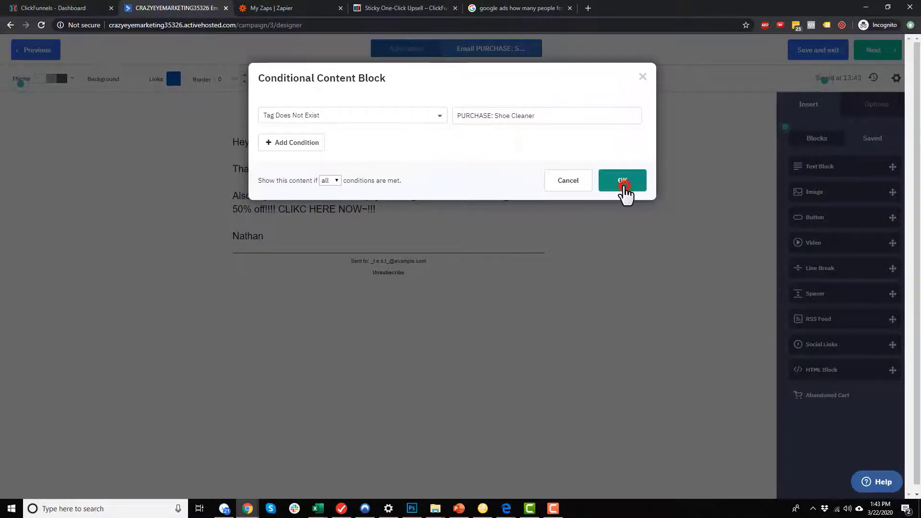
pyautogui.click(623, 191)
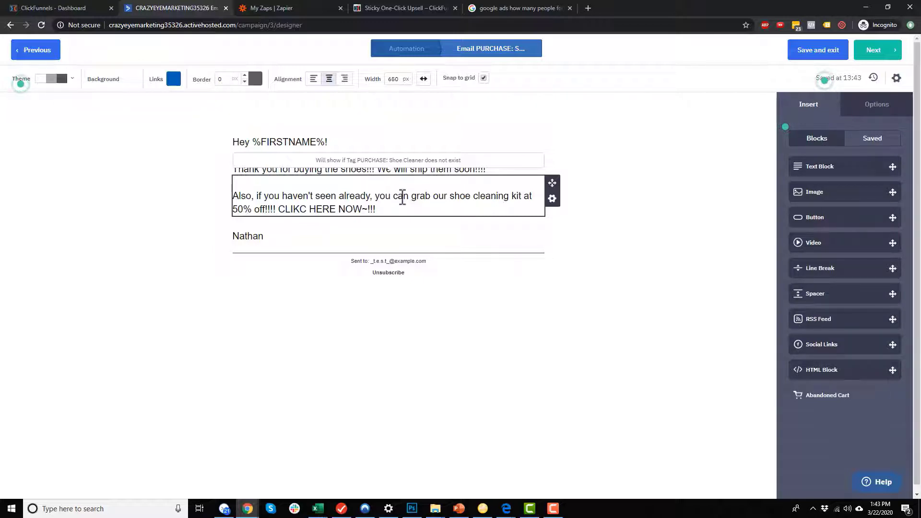
# Correct the misspelled 'CLIKC' to 'CLICK' in the offer paragraph.
pyautogui.click(676, 240)
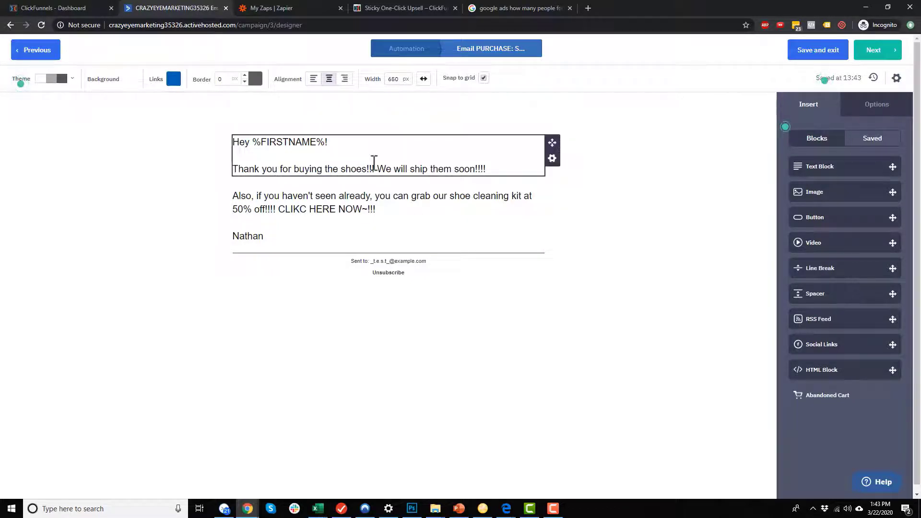
pyautogui.click(366, 214)
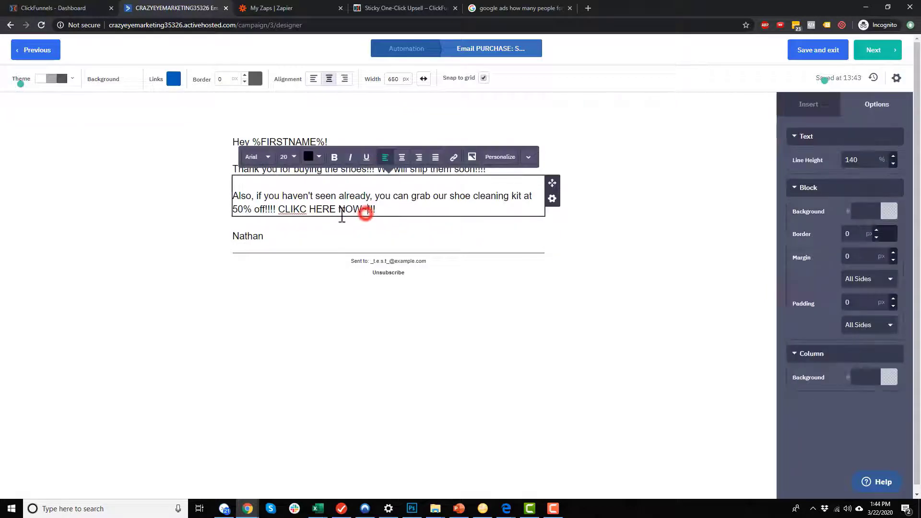
pyautogui.rightClick(292, 210)
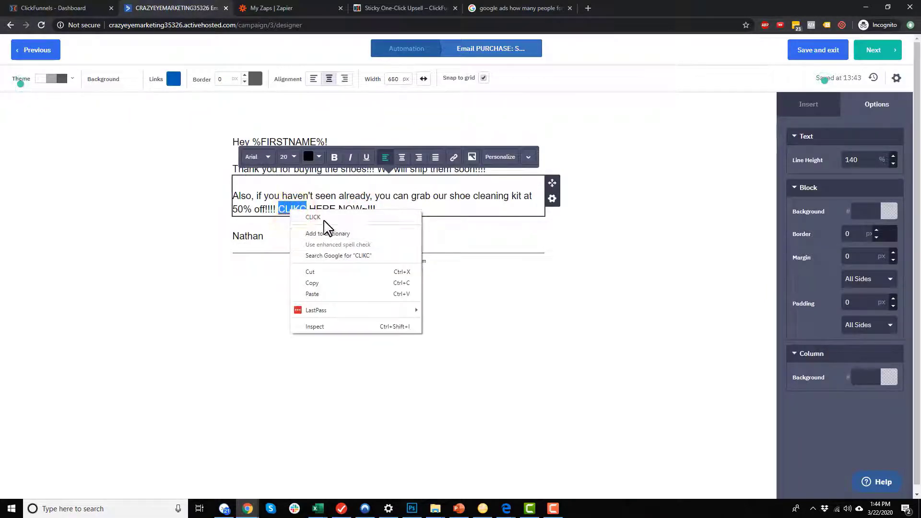
pyautogui.click(287, 205)
pyautogui.doubleClick(287, 206)
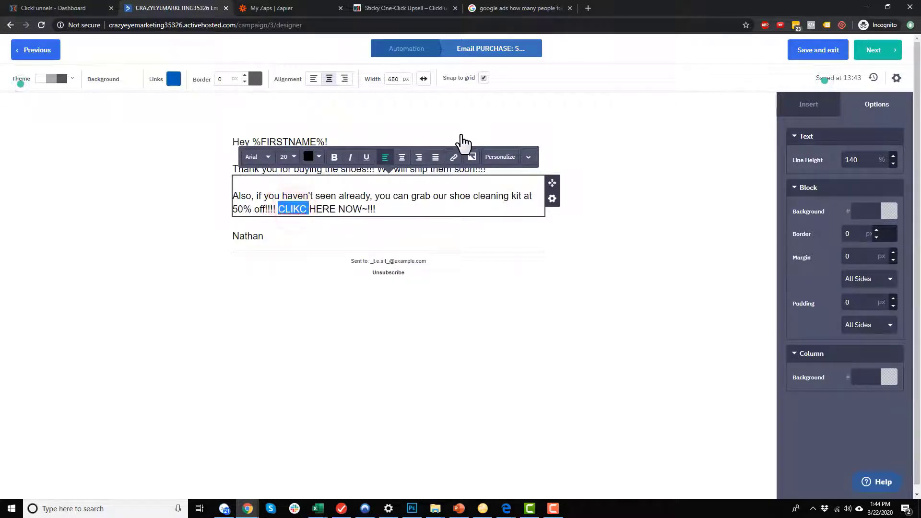
pyautogui.write('CLICK')
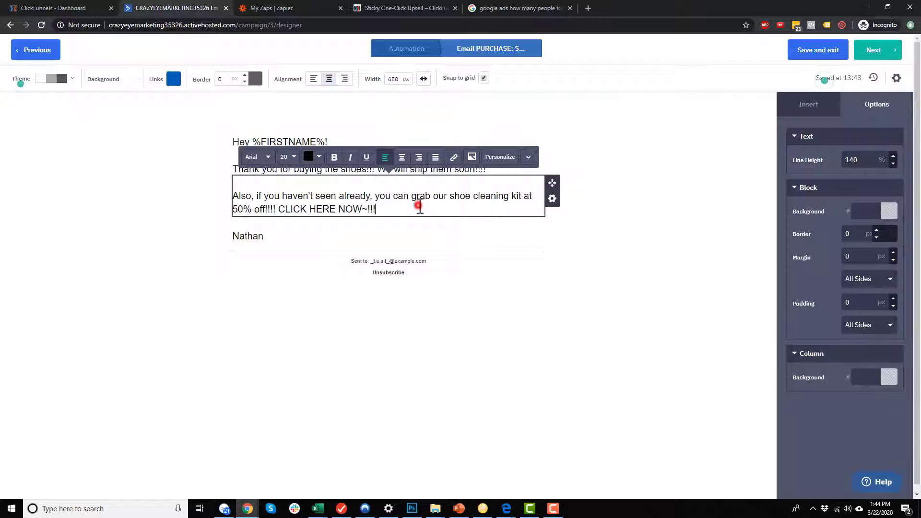
# Insert the CFUVID personalization field, then cut %CFUVID% out of the text.
pyautogui.click(501, 157)
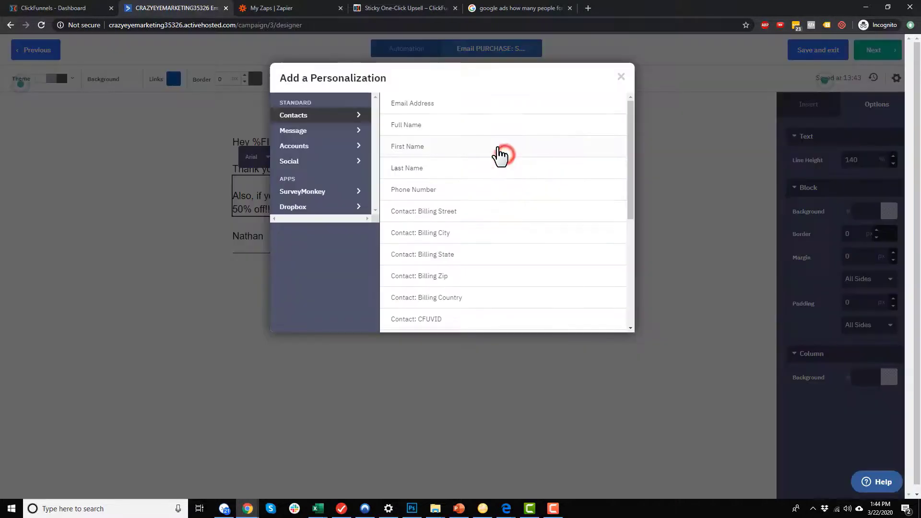
pyautogui.click(621, 77)
pyautogui.click(478, 202)
pyautogui.click(501, 156)
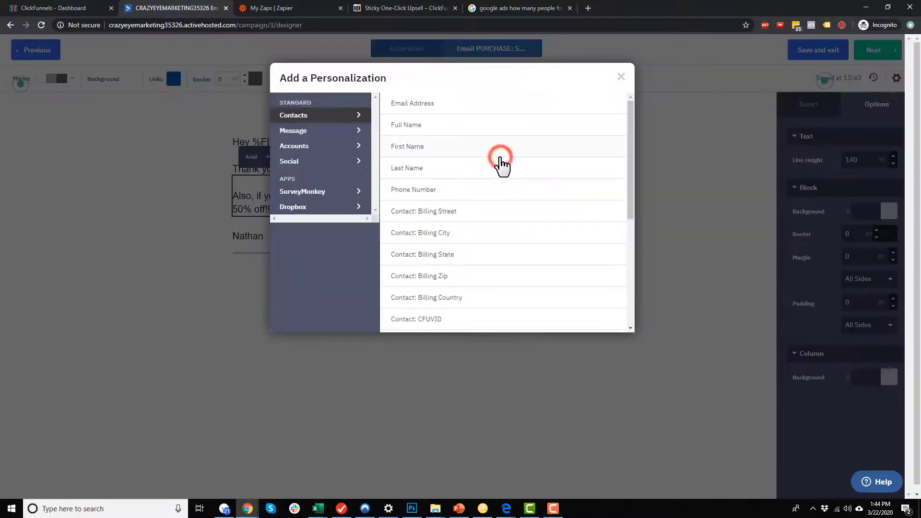
pyautogui.scroll(-2, 456, 194)
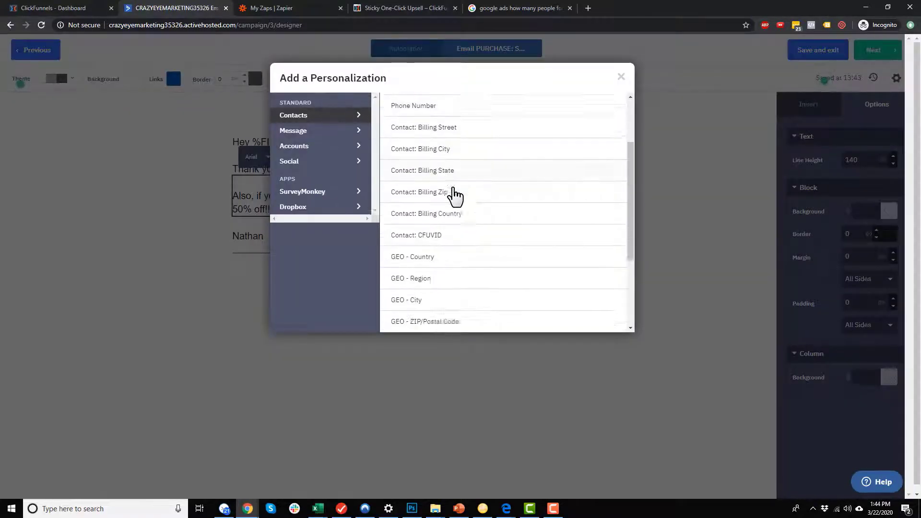
pyautogui.click(438, 229)
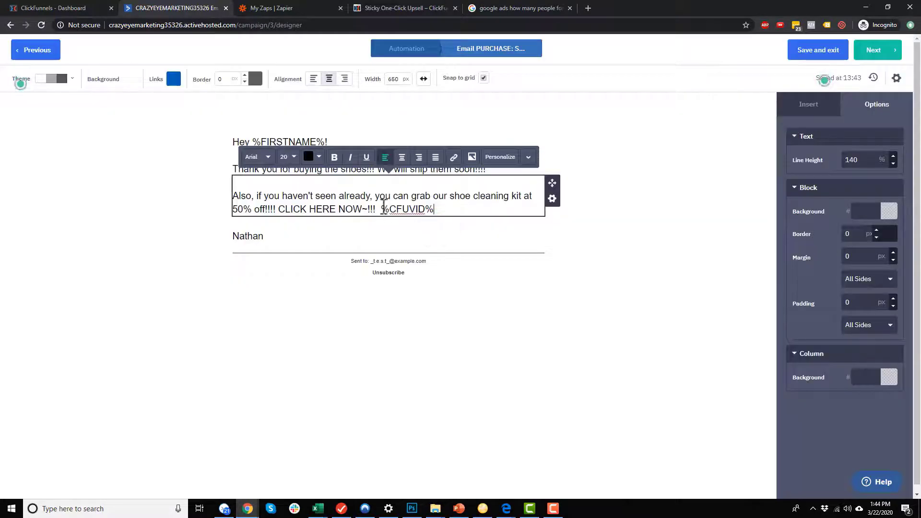
pyautogui.moveTo(383, 210); pyautogui.dragTo(434, 210)
pyautogui.hotkey('ctrl', 'c')
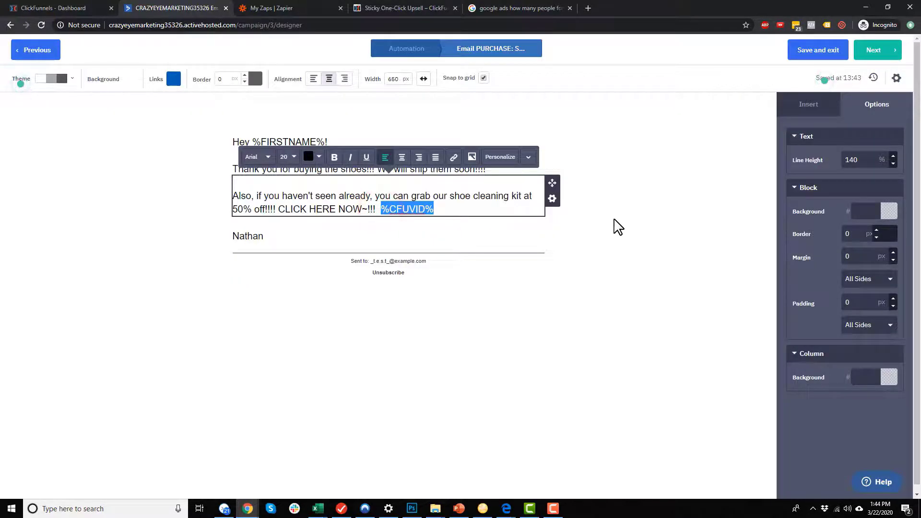
pyautogui.press('BackSpace')
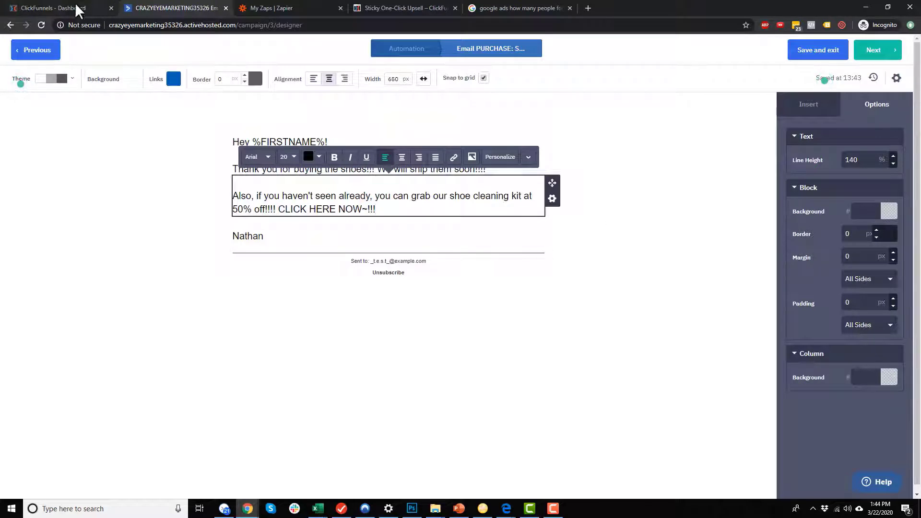
# Bold 'CLICK HERE NOW~!!!' and start a link on it with %CFUVID% as the URL.
pyautogui.moveTo(330, 210); pyautogui.dragTo(384, 208)
pyautogui.click(334, 157)
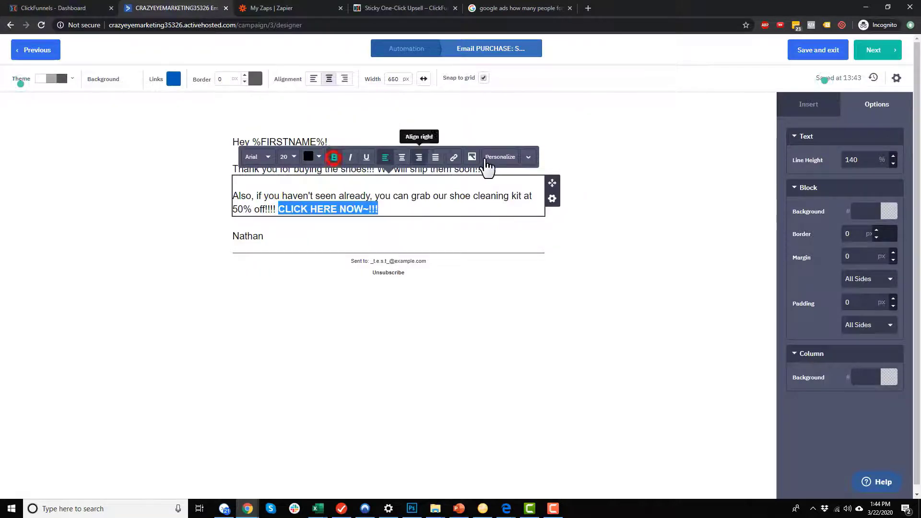
pyautogui.click(453, 157)
pyautogui.hotkey('ctrl', 'v')
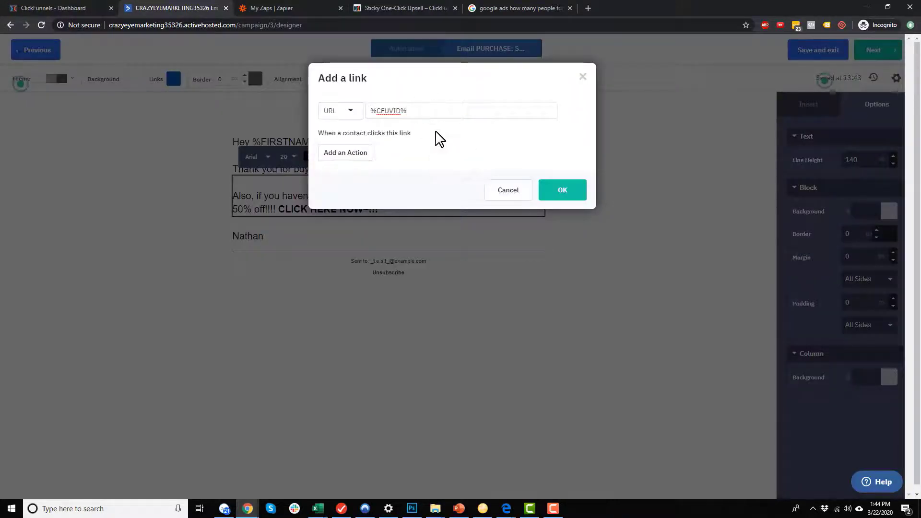
# Copy the OTO #2 page address from ClickFunnels and paste it before %CFUVID% in the link URL.
pyautogui.click(72, 8)
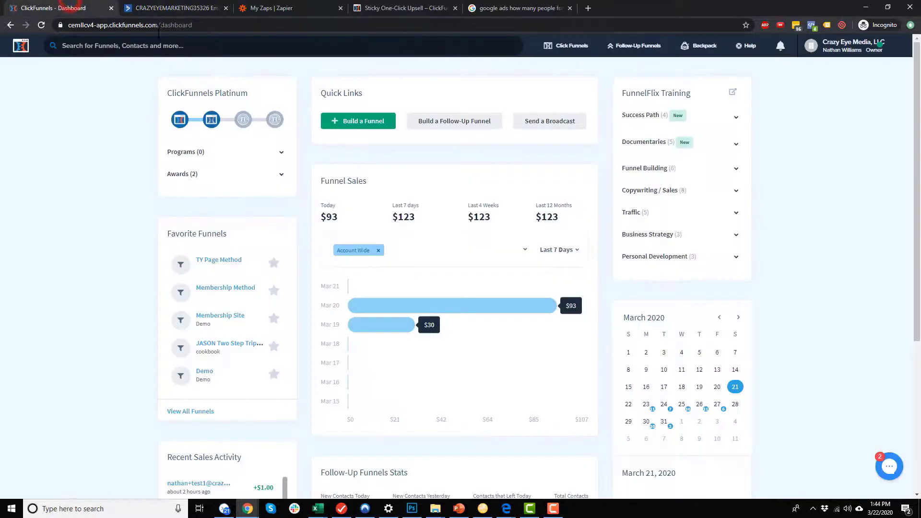
pyautogui.moveTo(568, 45)
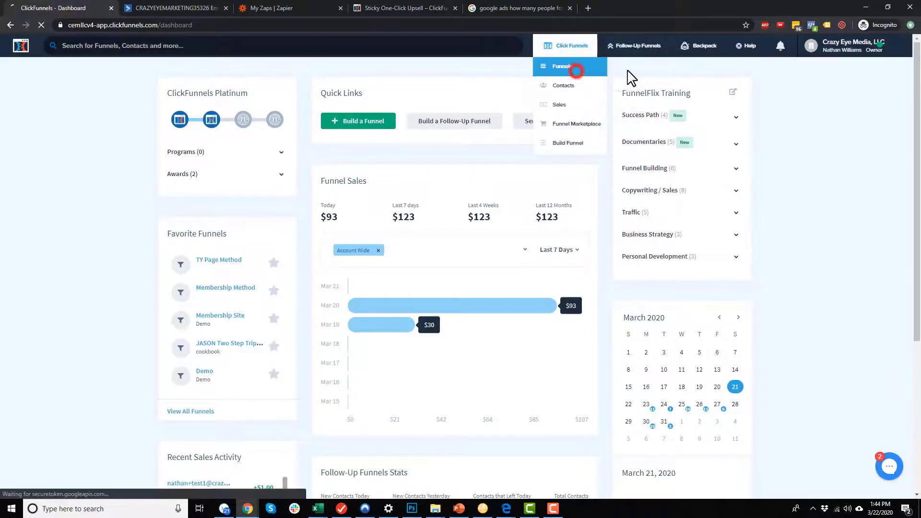
pyautogui.click(583, 67)
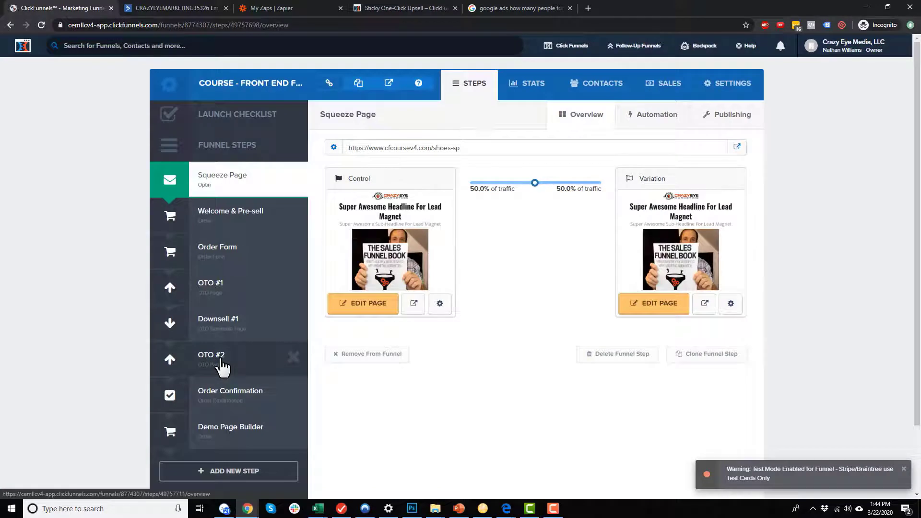
pyautogui.click(222, 357)
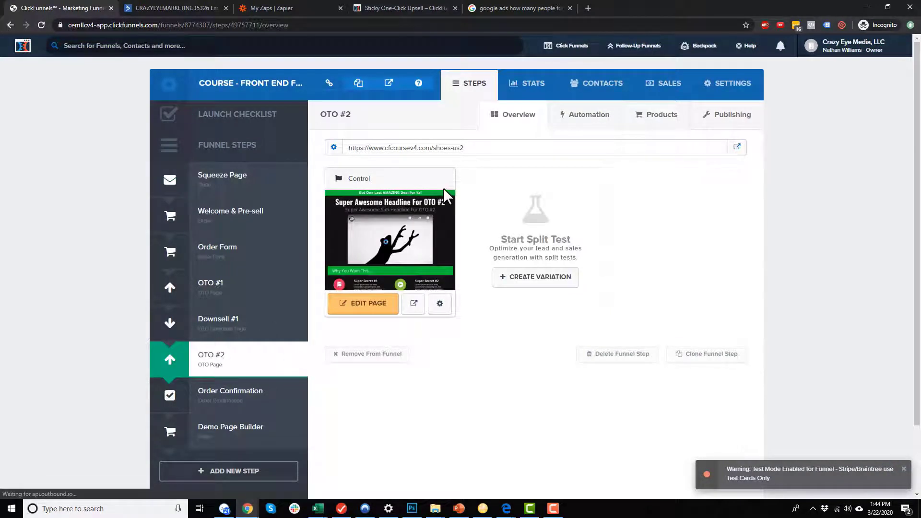
pyautogui.moveTo(465, 147); pyautogui.dragTo(346, 152)
pyautogui.hotkey('ctrl', 'c')
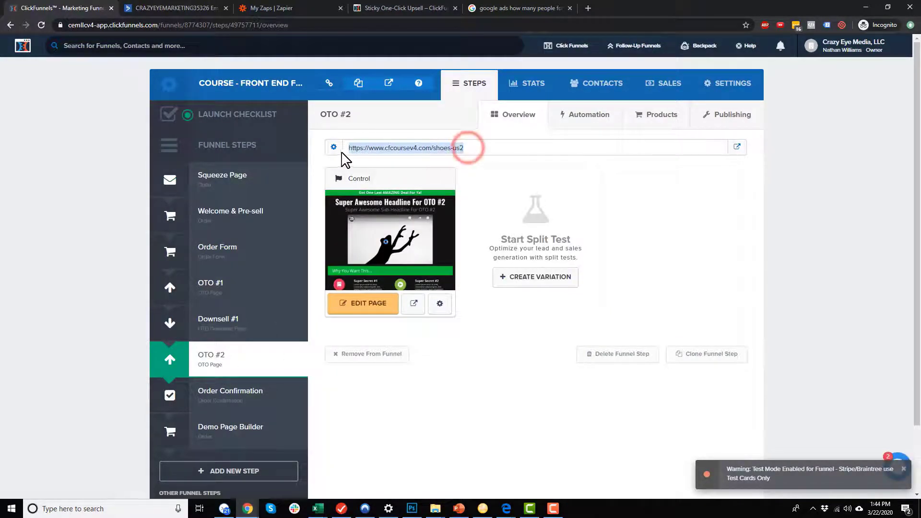
pyautogui.click(185, 7)
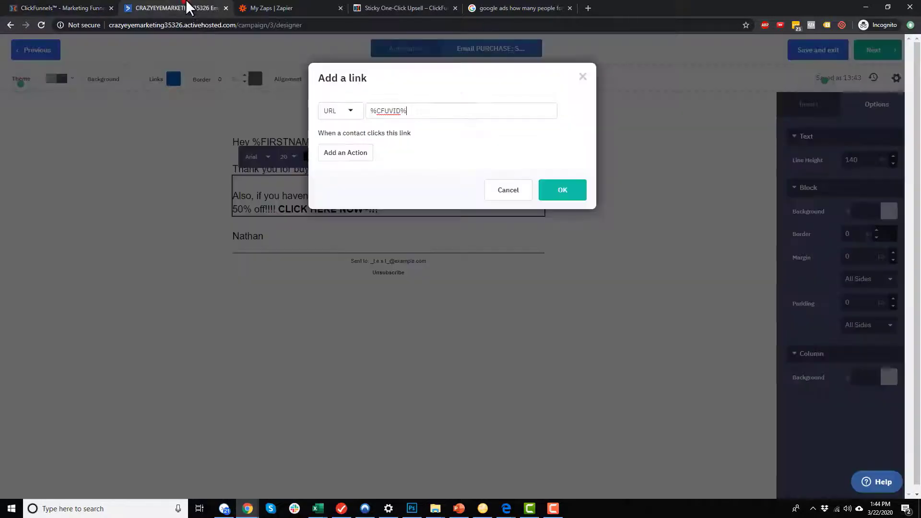
pyautogui.click(373, 113)
pyautogui.hotkey('ctrl', 'v')
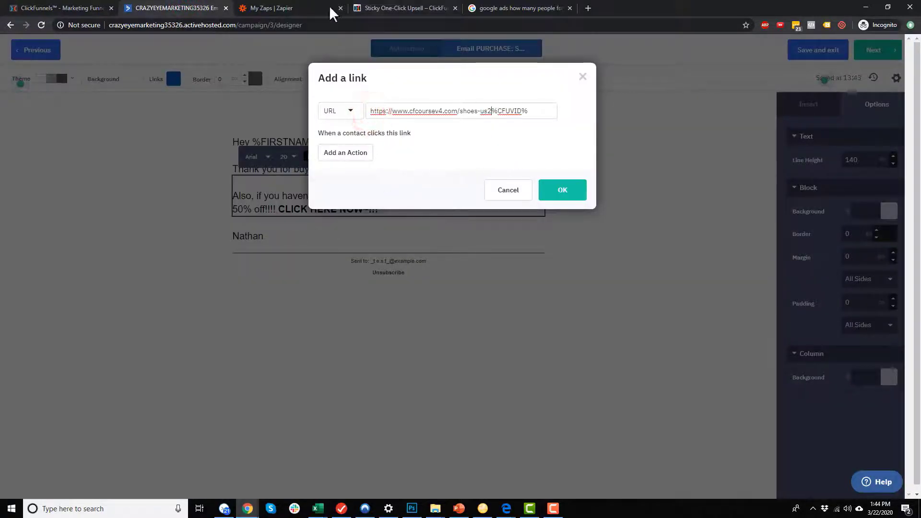
# Copy the ?cf_uvid= parameter from Step 1 of the Sticky One-Click Upsell article.
pyautogui.click(421, 7)
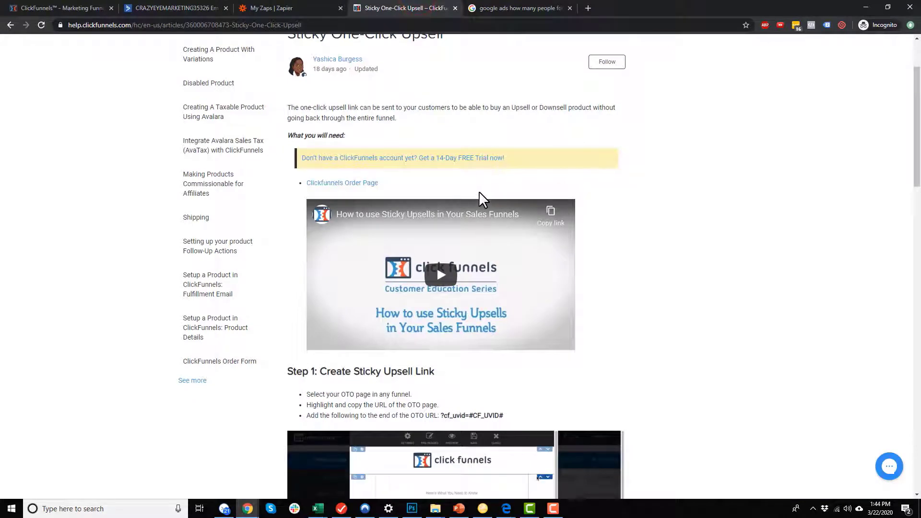
pyautogui.scroll(-3, 479, 201)
pyautogui.scroll(-1, 441, 273)
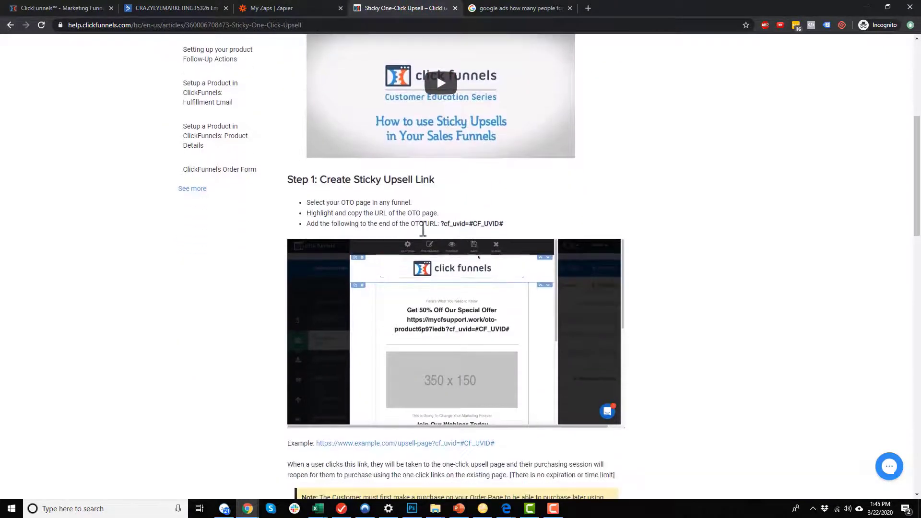
pyautogui.moveTo(441, 223); pyautogui.dragTo(452, 231)
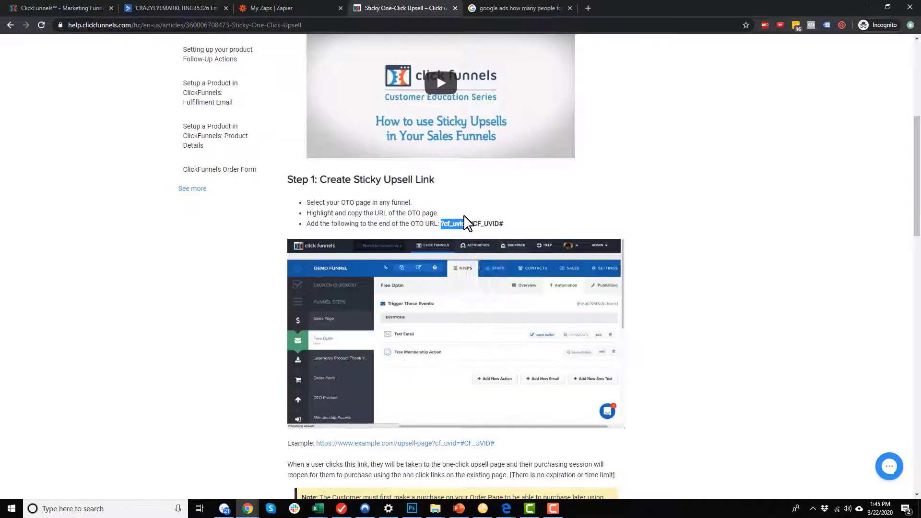
pyautogui.click(209, 7)
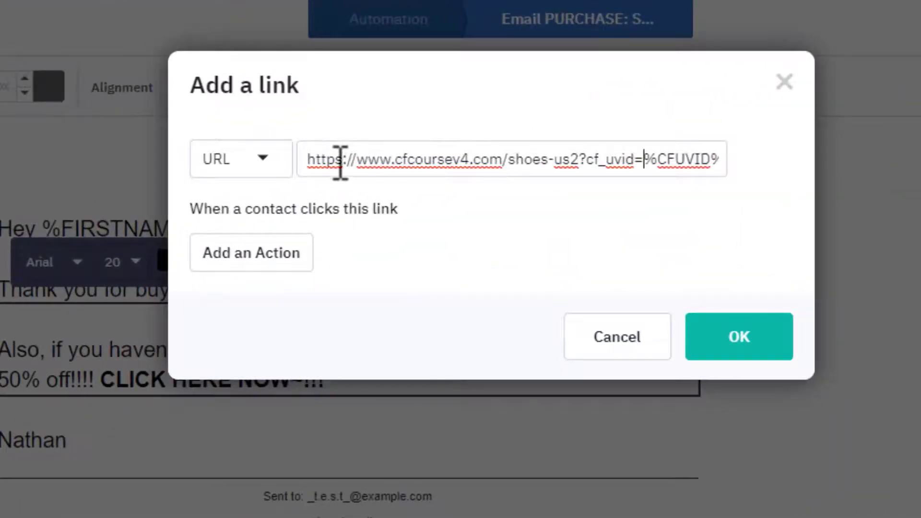
pyautogui.moveTo(308, 159); pyautogui.dragTo(581, 164)
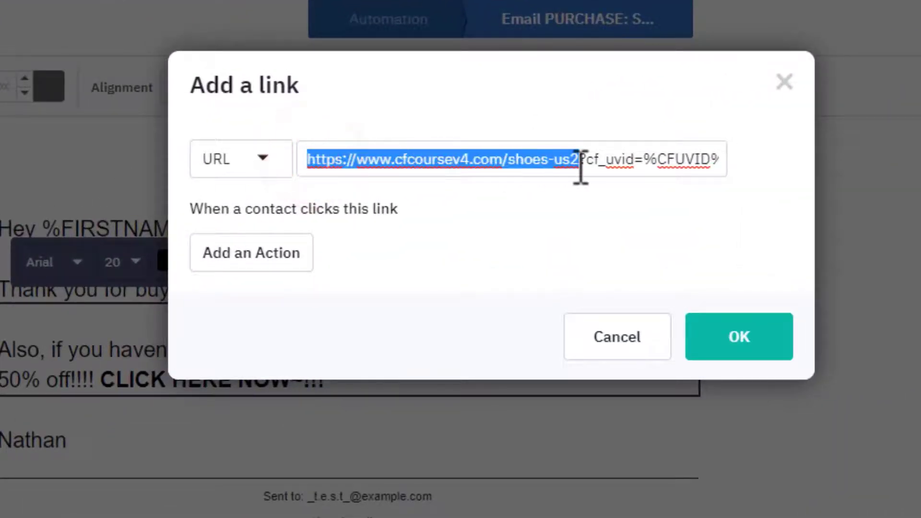
pyautogui.doubleClick(583, 160)
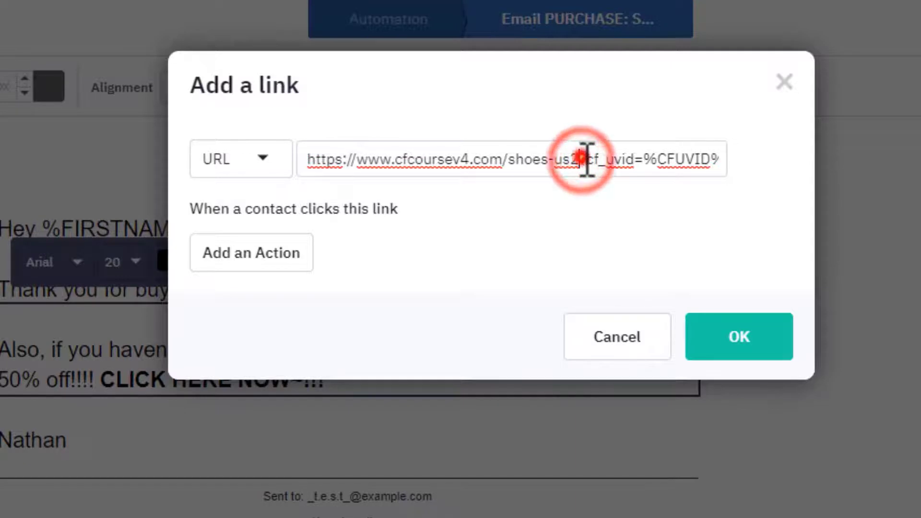
pyautogui.moveTo(593, 160); pyautogui.dragTo(729, 163)
pyautogui.click(657, 160)
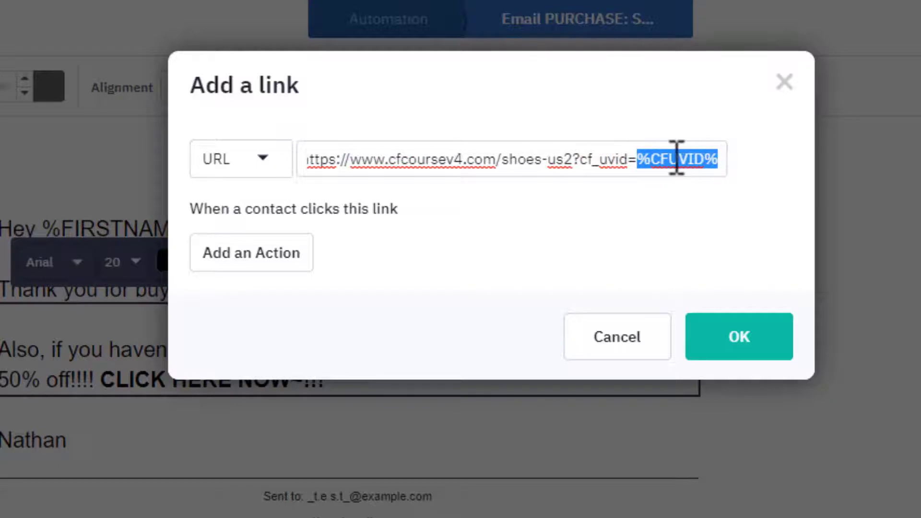
pyautogui.click(717, 158)
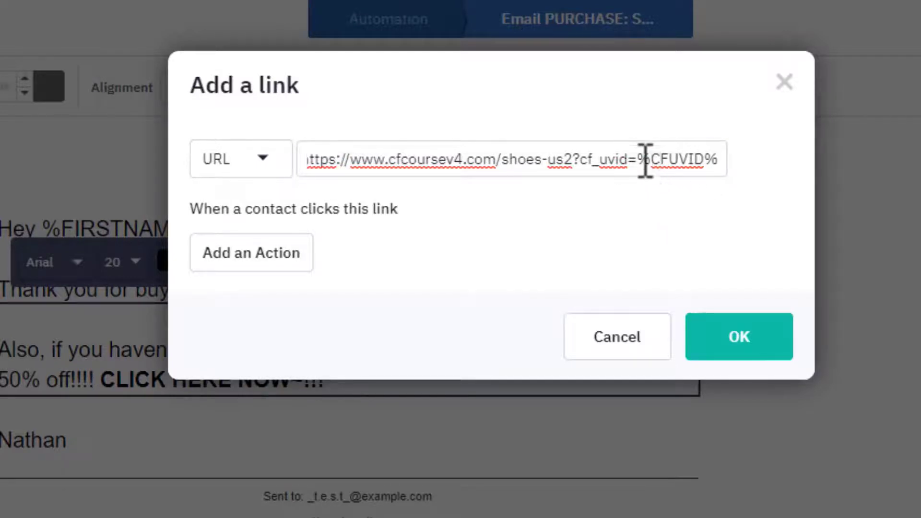
pyautogui.moveTo(642, 159); pyautogui.dragTo(710, 194)
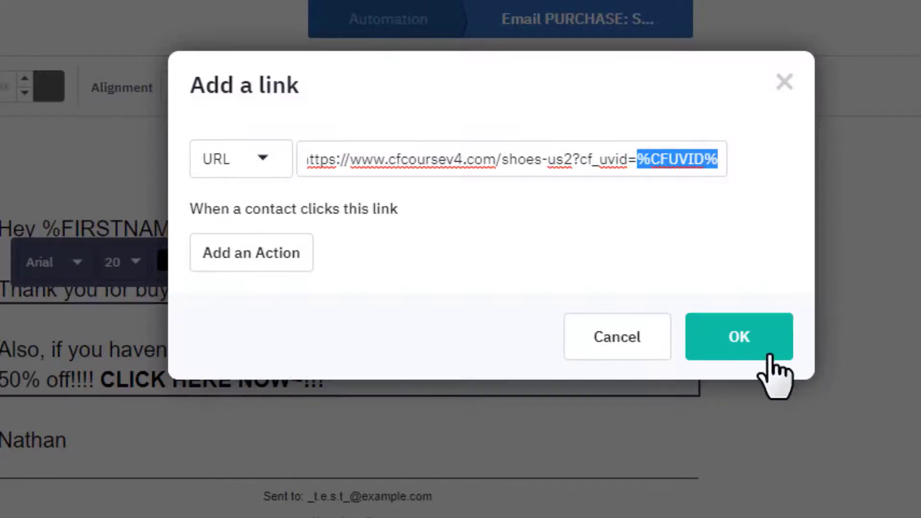
pyautogui.click(749, 350)
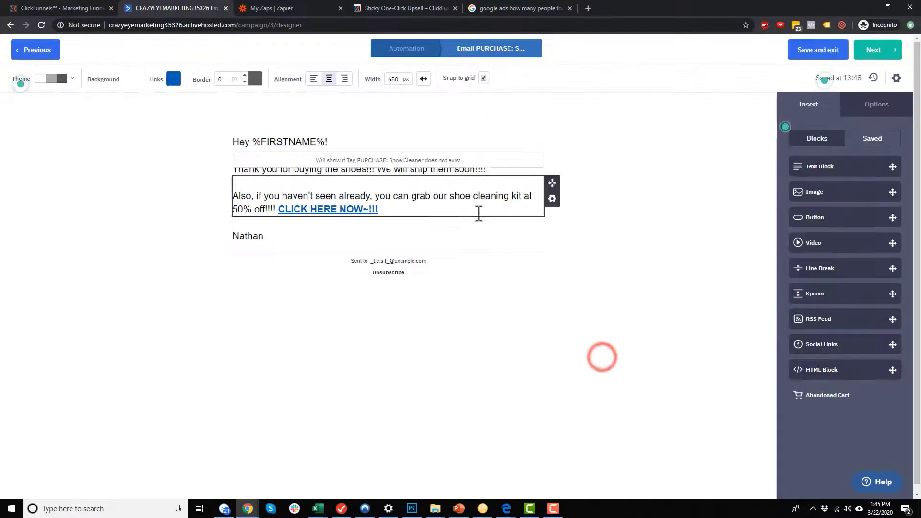
pyautogui.click(399, 203)
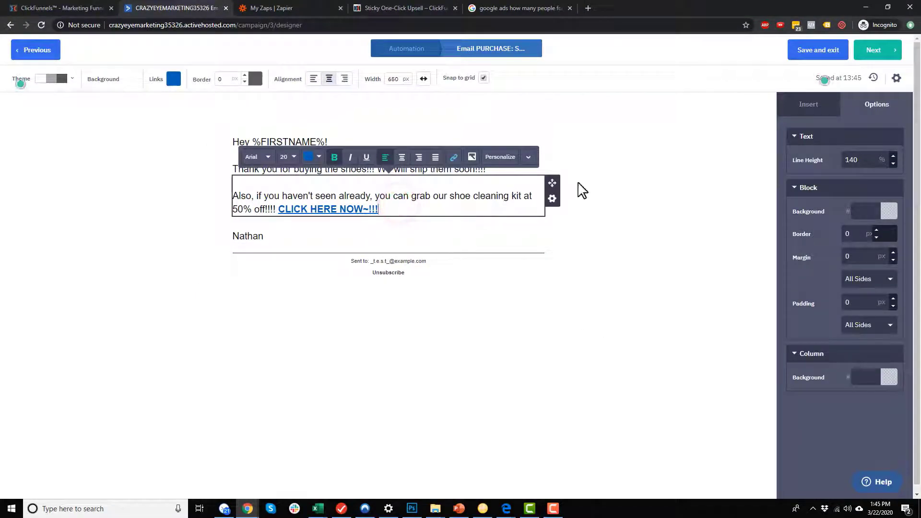
pyautogui.click(552, 198)
pyautogui.click(651, 206)
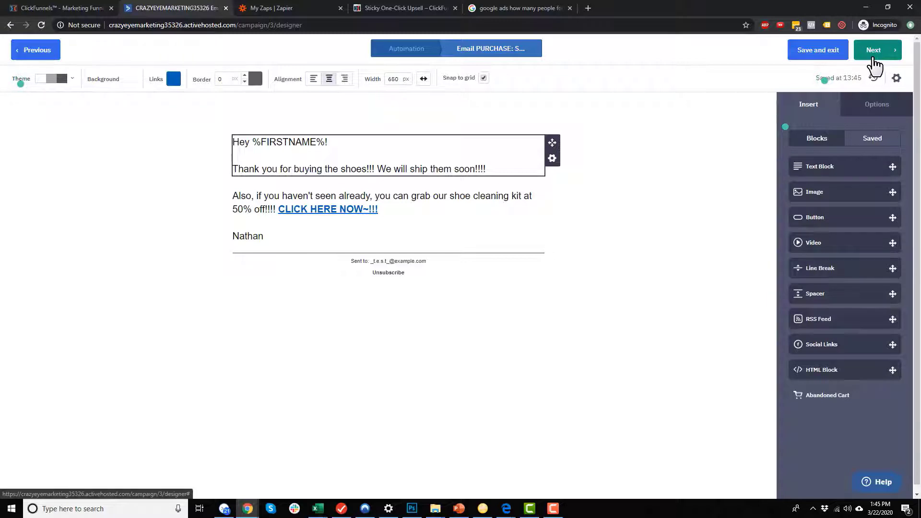
# Save the email and add a step after the wait sending an editable copy of PURCHASE: Shoes - Email 1.
pyautogui.click(820, 61)
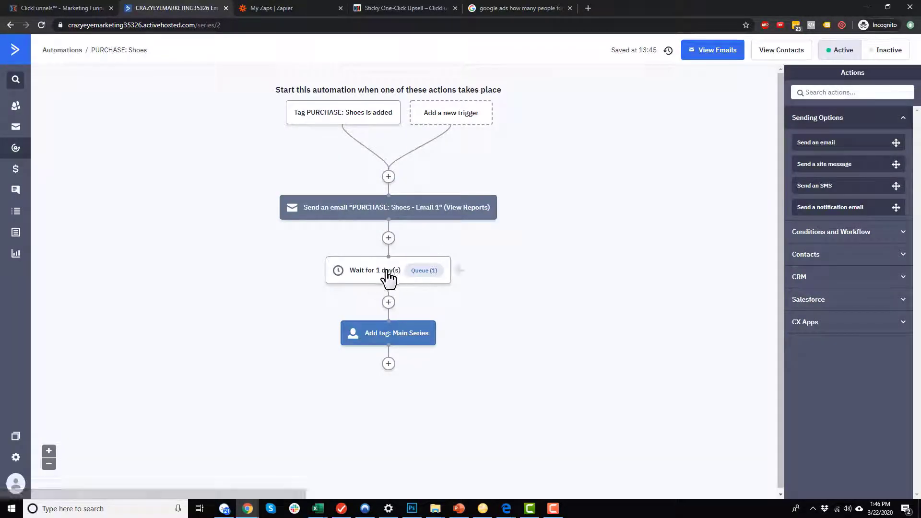
pyautogui.click(389, 303)
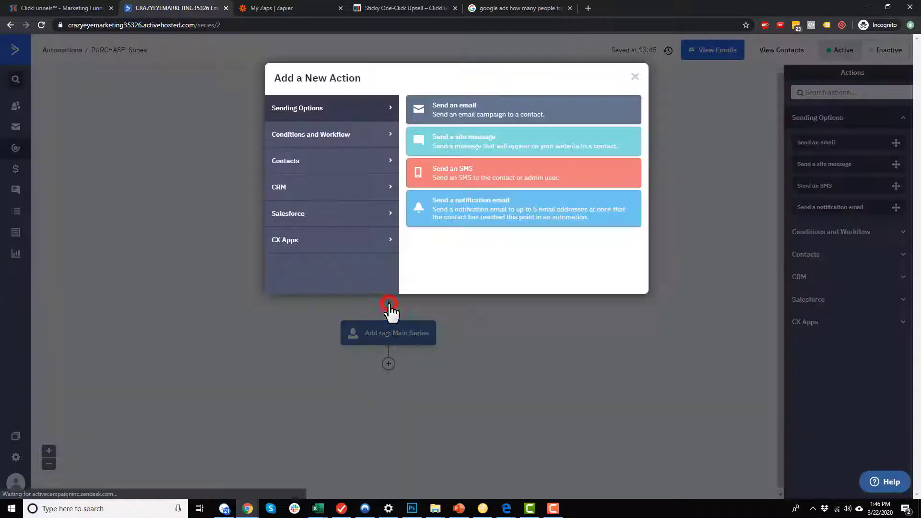
pyautogui.click(486, 113)
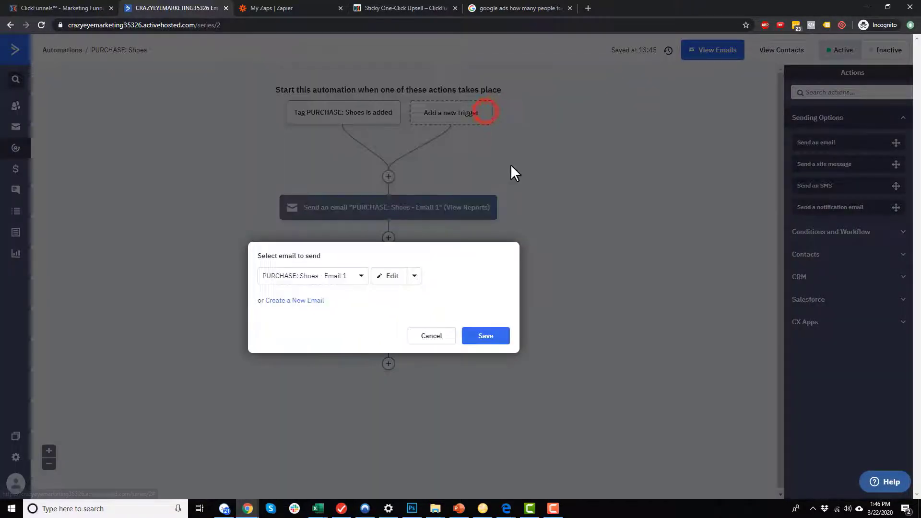
pyautogui.click(361, 278)
pyautogui.click(361, 278)
pyautogui.click(413, 277)
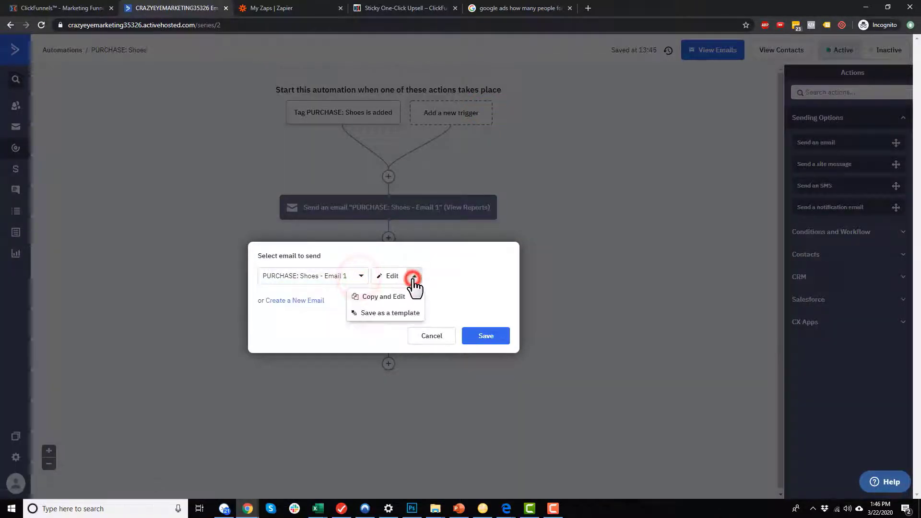
pyautogui.click(401, 298)
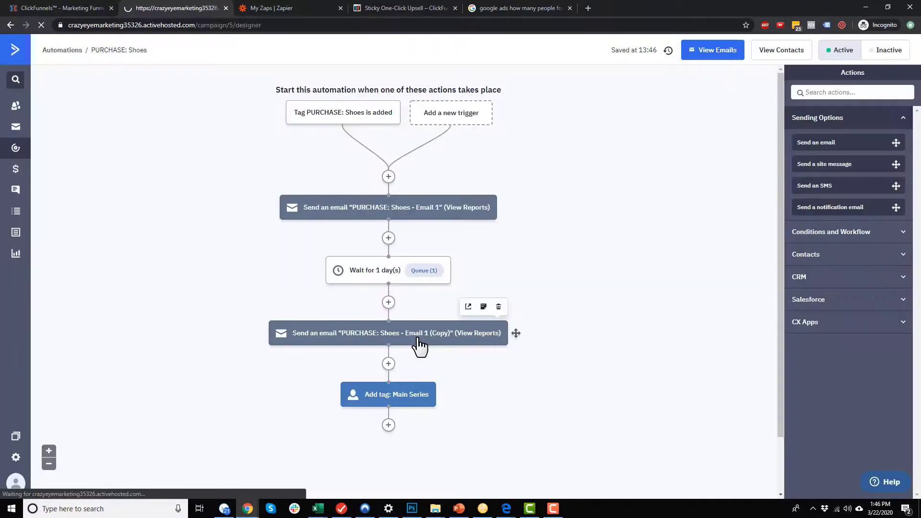
pyautogui.click(307, 187)
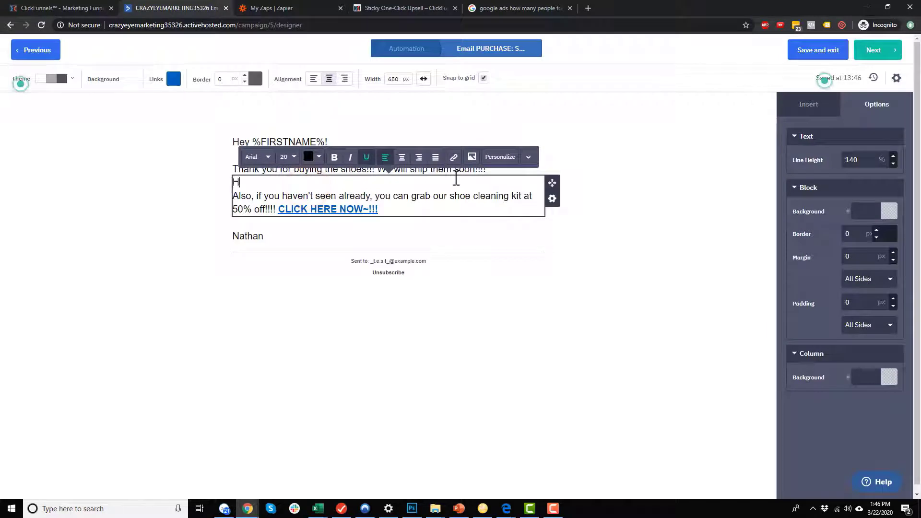
# Move the 'Hey %FIRSTNAME%!' greeting to the top of the offer block.
pyautogui.click(273, 114)
pyautogui.tripleClick(339, 140)
pyautogui.hotkey('ctrl', 'c')
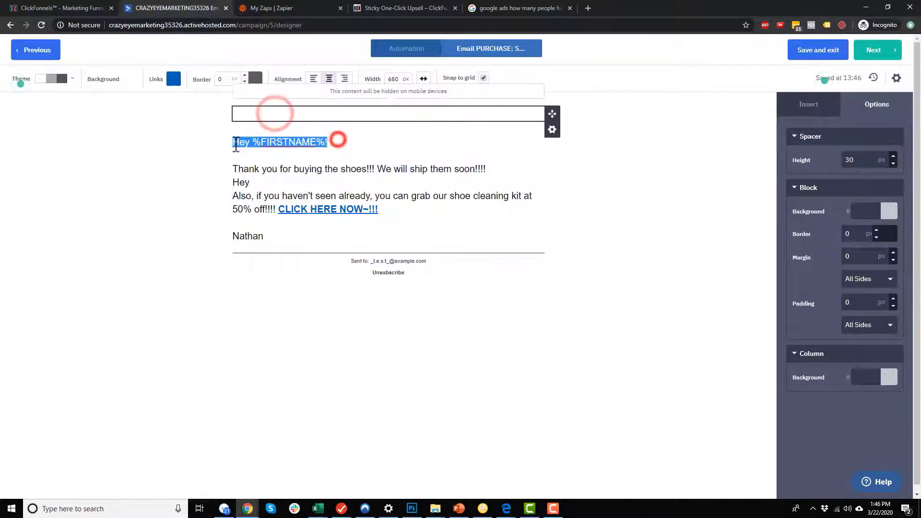
pyautogui.click(268, 183)
pyautogui.hotkey('ctrl', 'v')
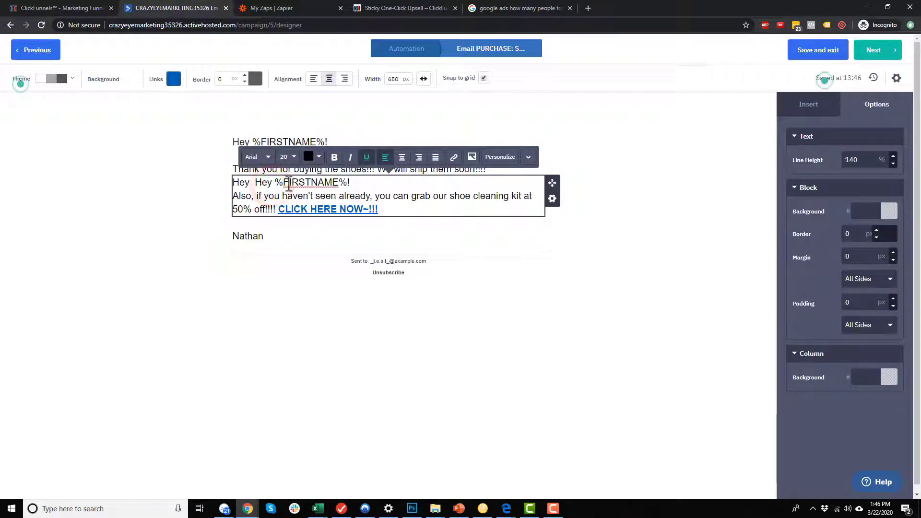
pyautogui.moveTo(254, 181); pyautogui.dragTo(205, 191)
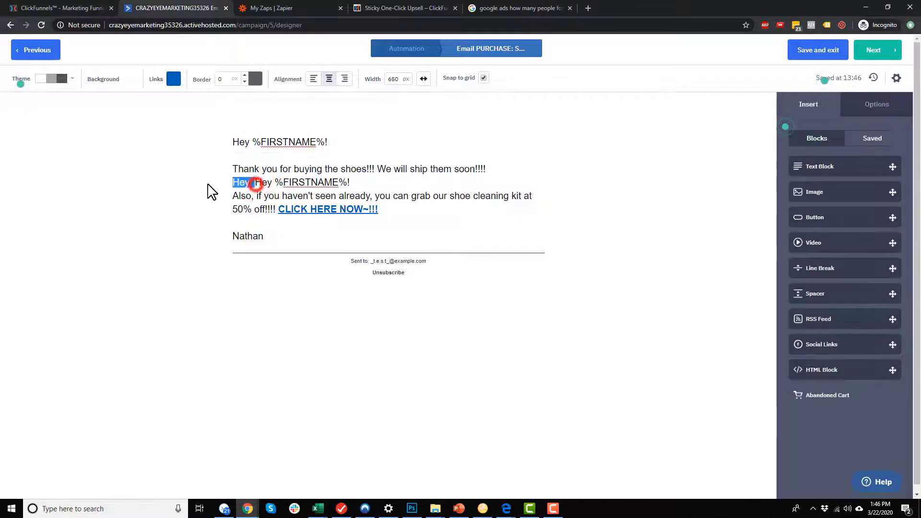
pyautogui.press('BackSpace')
pyautogui.click(357, 181)
pyautogui.press('Return')
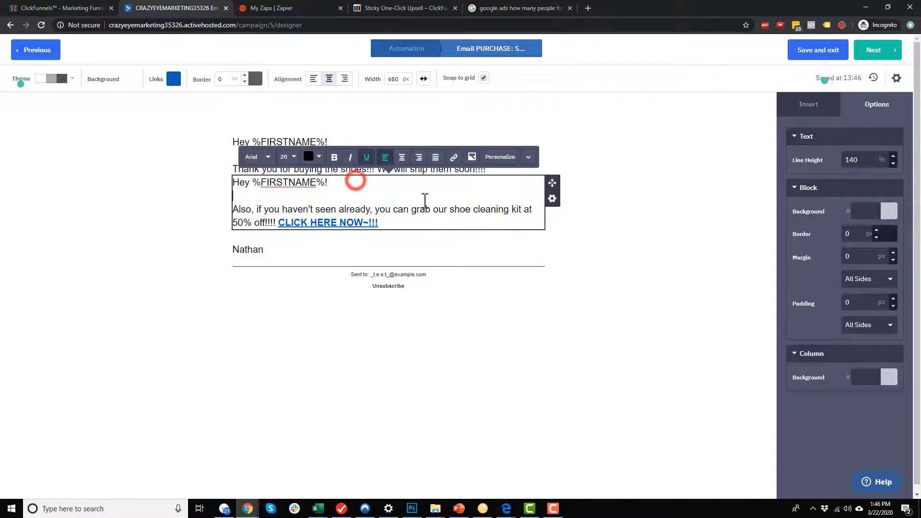
# Verify the offer block's PURCHASE: Shoe Cleaner display condition.
pyautogui.click(553, 199)
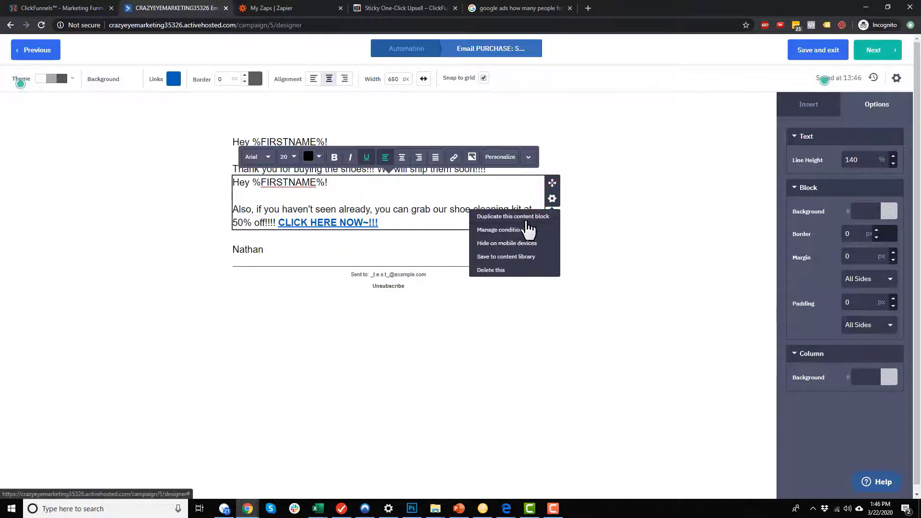
pyautogui.click(526, 232)
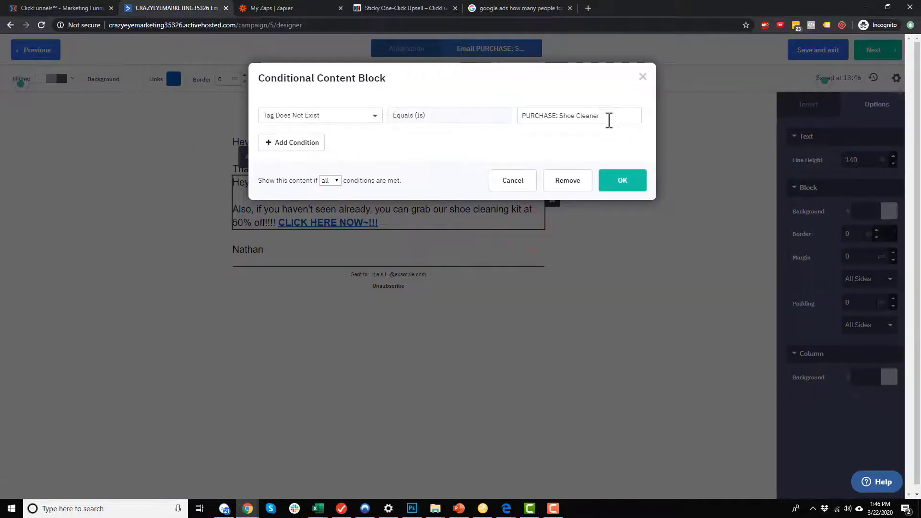
pyautogui.click(600, 181)
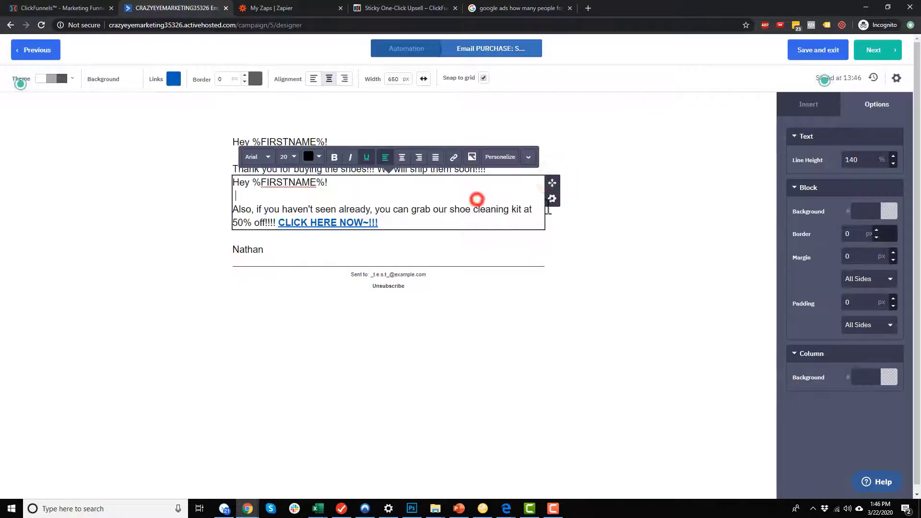
pyautogui.click(639, 240)
# Delete the thank-you-for-buying block and the duplicate signature block.
pyautogui.click(552, 159)
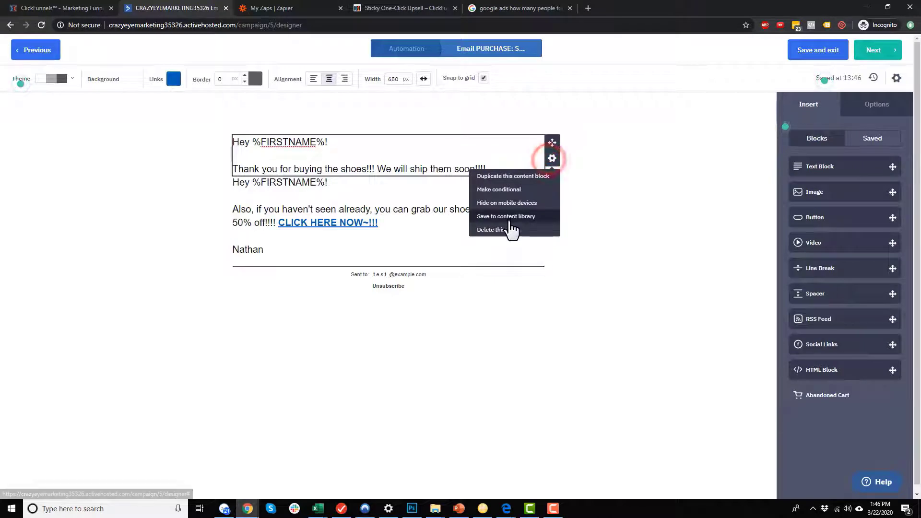
pyautogui.click(533, 229)
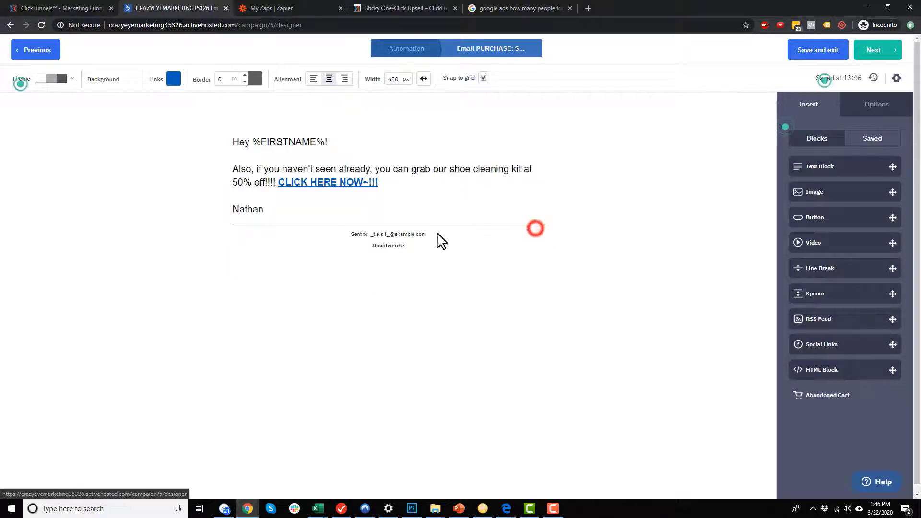
pyautogui.click(425, 184)
pyautogui.press('Return')
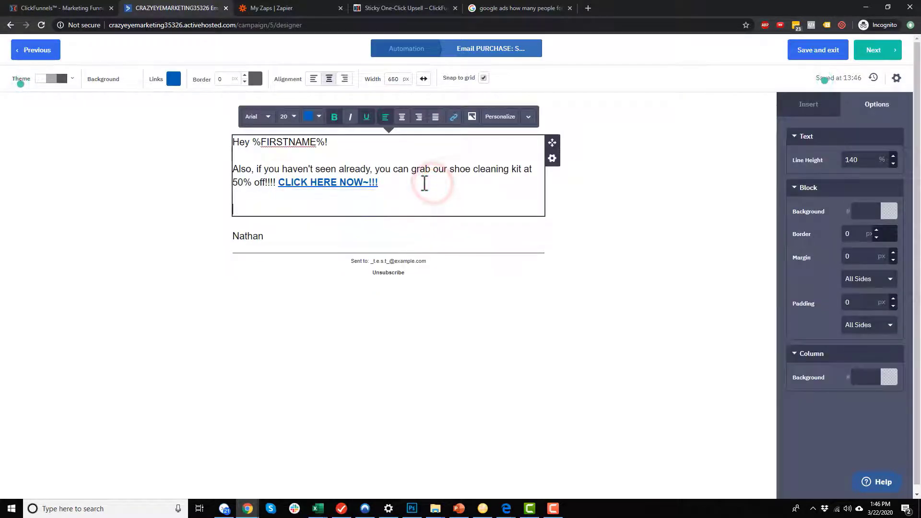
pyautogui.click(649, 294)
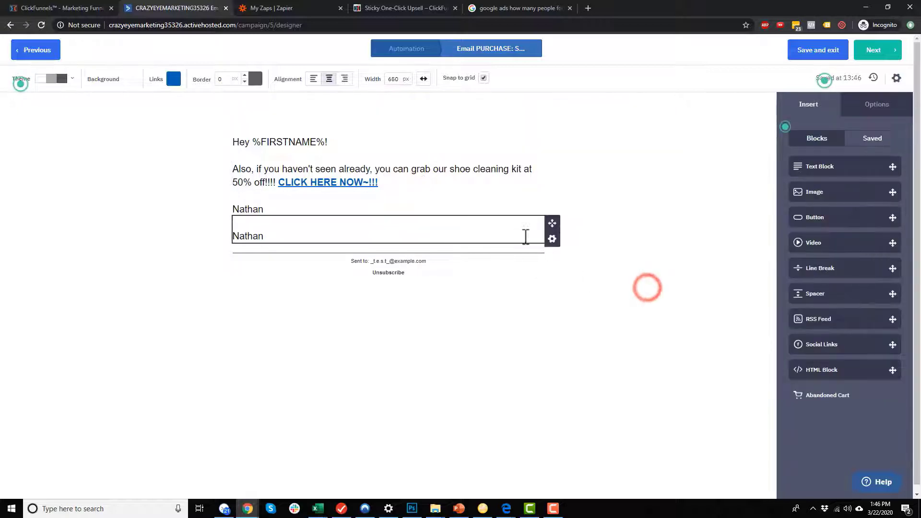
pyautogui.click(552, 242)
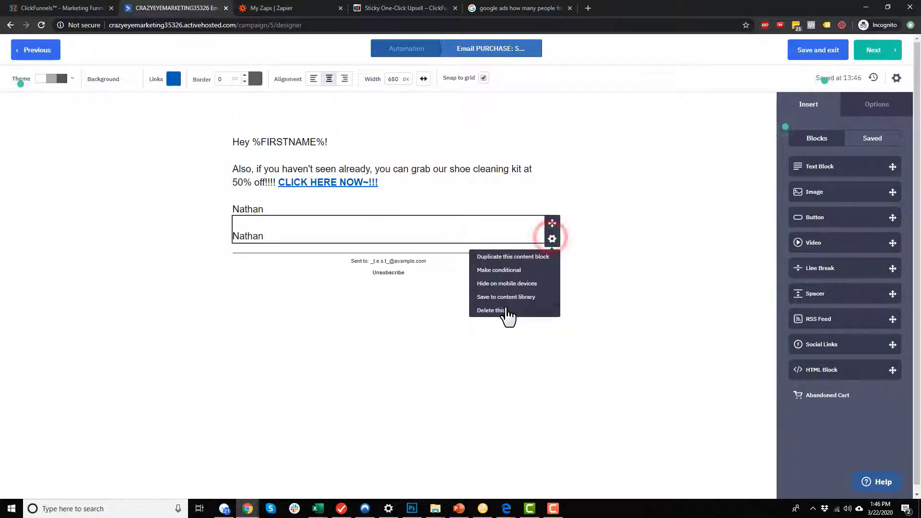
pyautogui.click(504, 311)
pyautogui.click(532, 309)
pyautogui.click(649, 232)
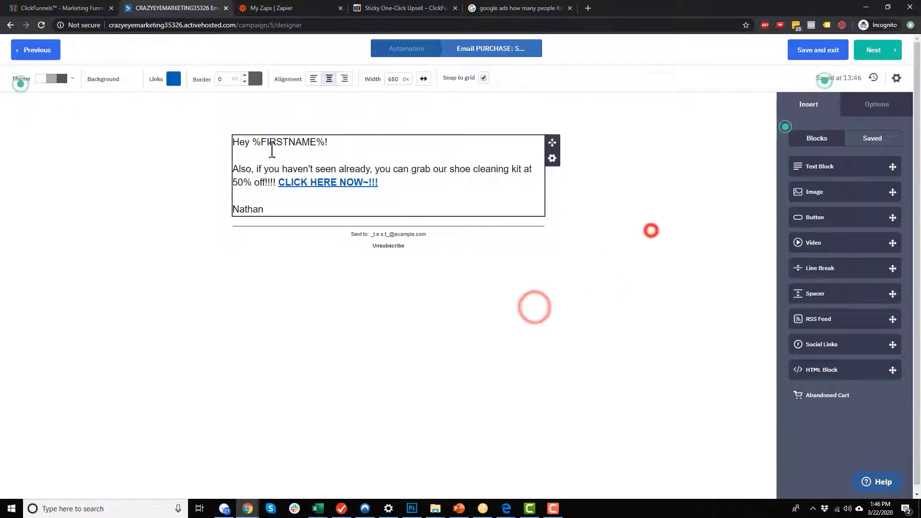
# Reword the offer to 'It looks like you still haven't purchased our shoe cleaning kit for 50% off!!!!'.
pyautogui.click(234, 168)
pyautogui.write('It looks')
pyautogui.write(' like you still hav')
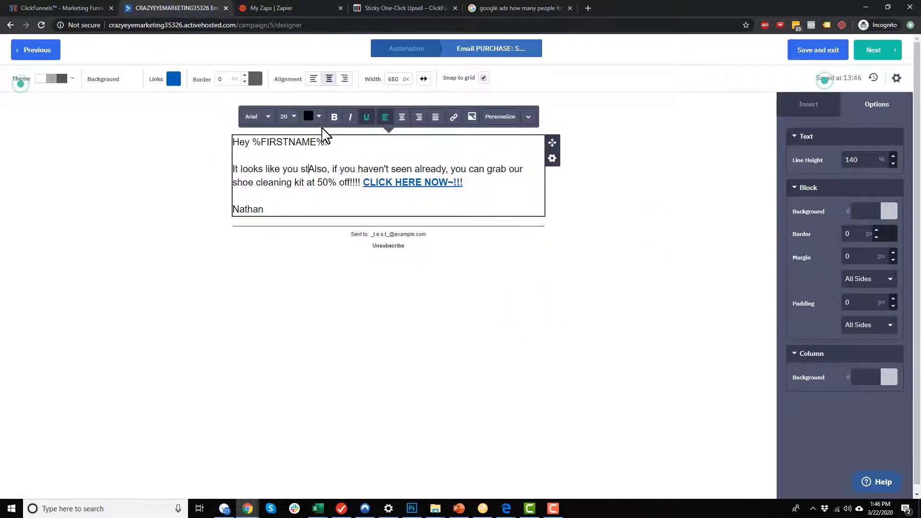
pyautogui.write("en't purchased our ")
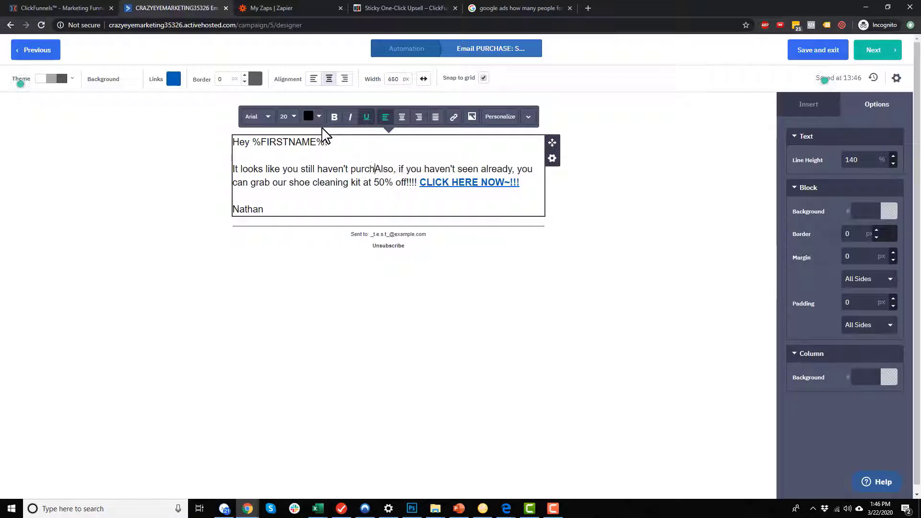
pyautogui.write('shoe cleaning k')
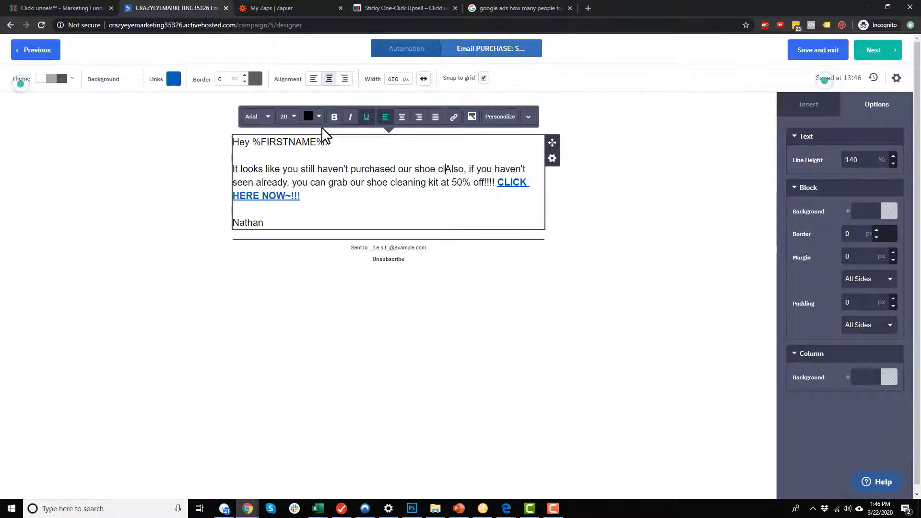
pyautogui.write('it for')
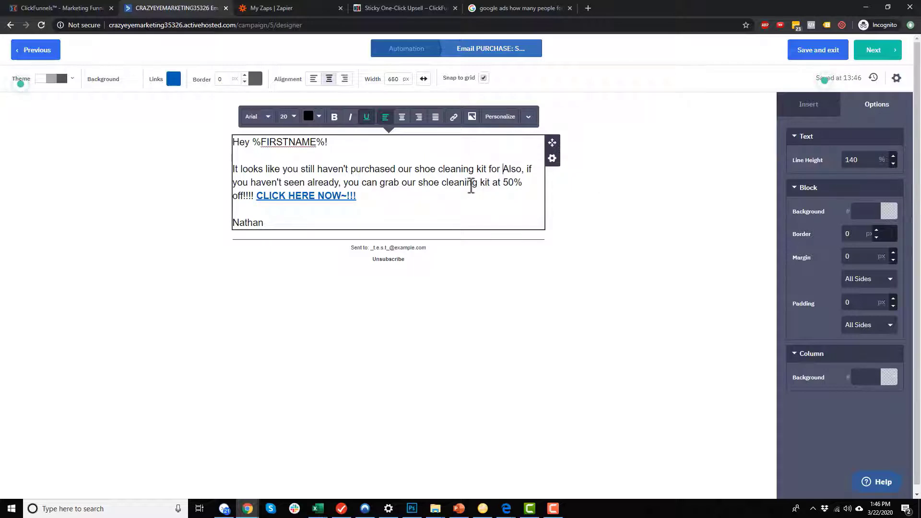
pyautogui.keyDown('shift'); pyautogui.click(503, 182); pyautogui.keyUp('shift')
pyautogui.press('BackSpace')
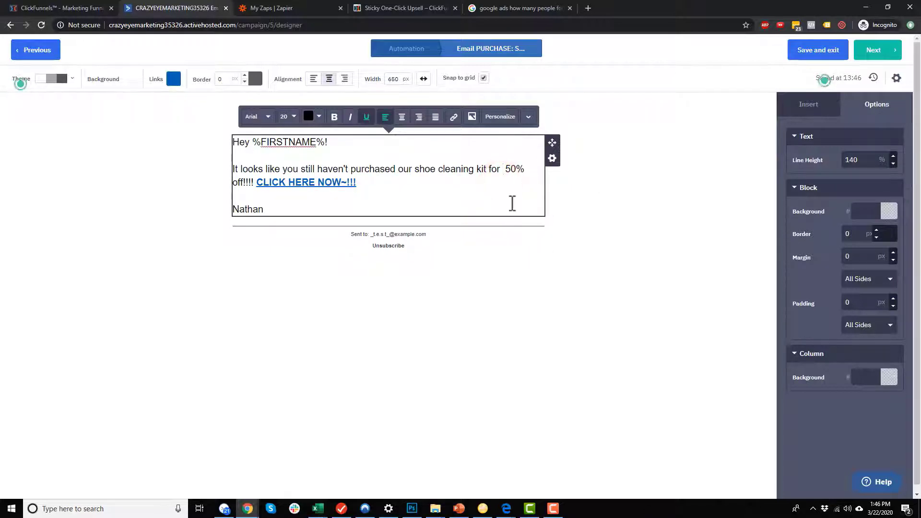
pyautogui.click(406, 192)
pyautogui.click(538, 325)
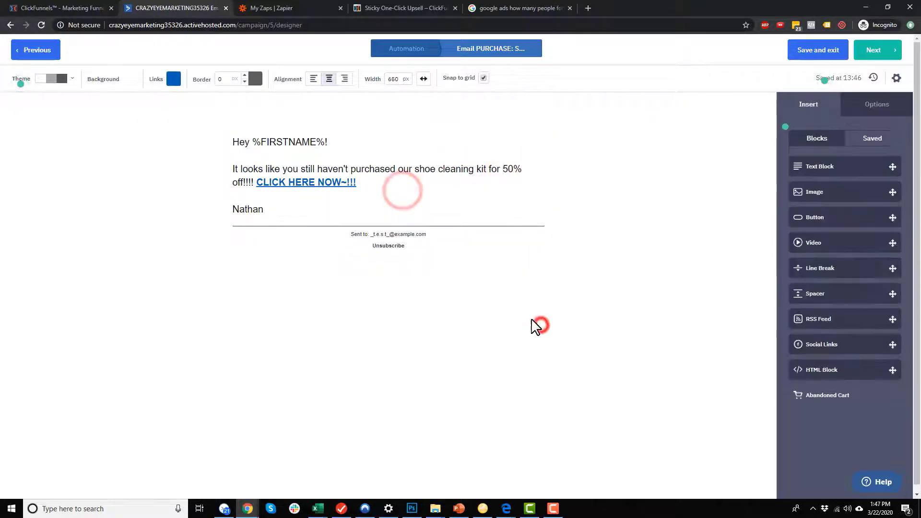
# Replace the copied email's subject line with 'Don't miss out on the shoe kit!!'.
pyautogui.click(896, 77)
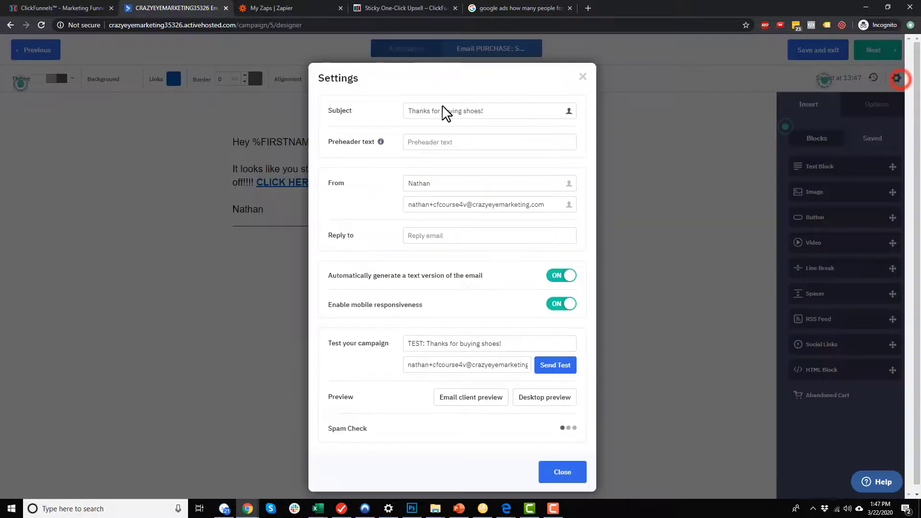
pyautogui.tripleClick(517, 112)
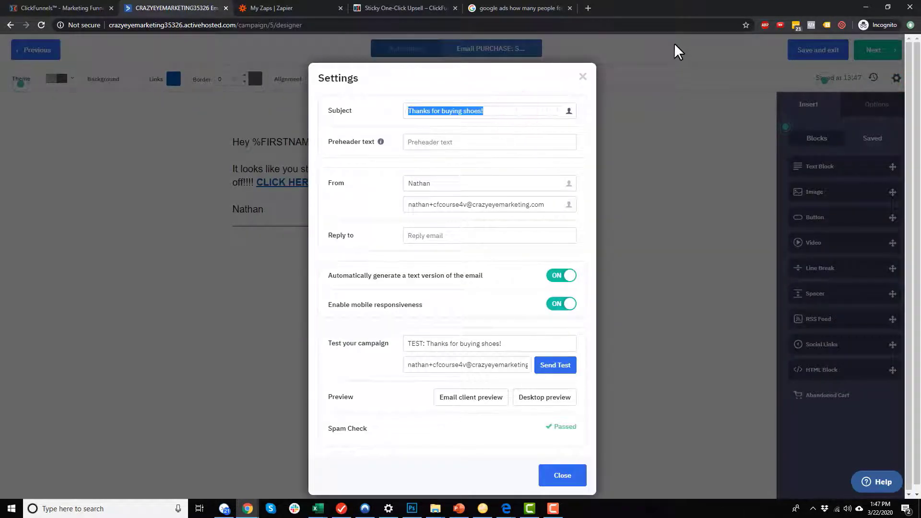
pyautogui.write("Don't mis")
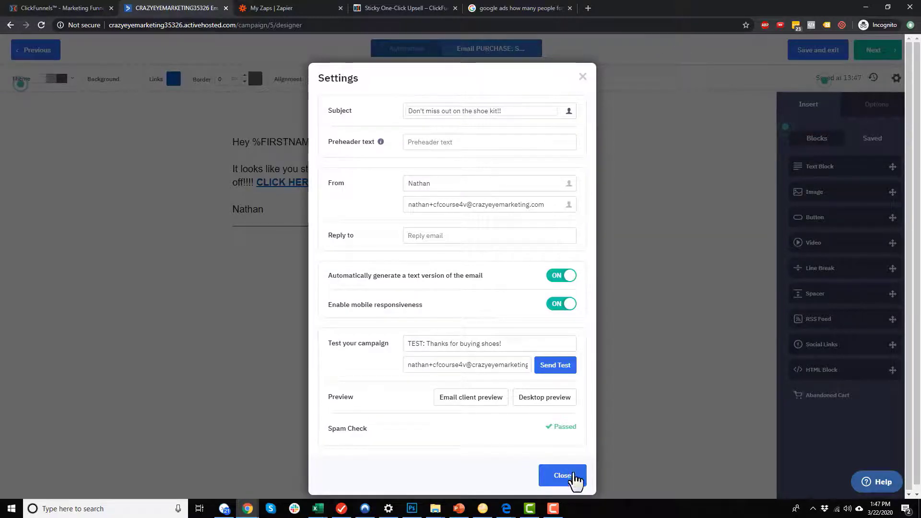
pyautogui.click(572, 476)
pyautogui.click(864, 53)
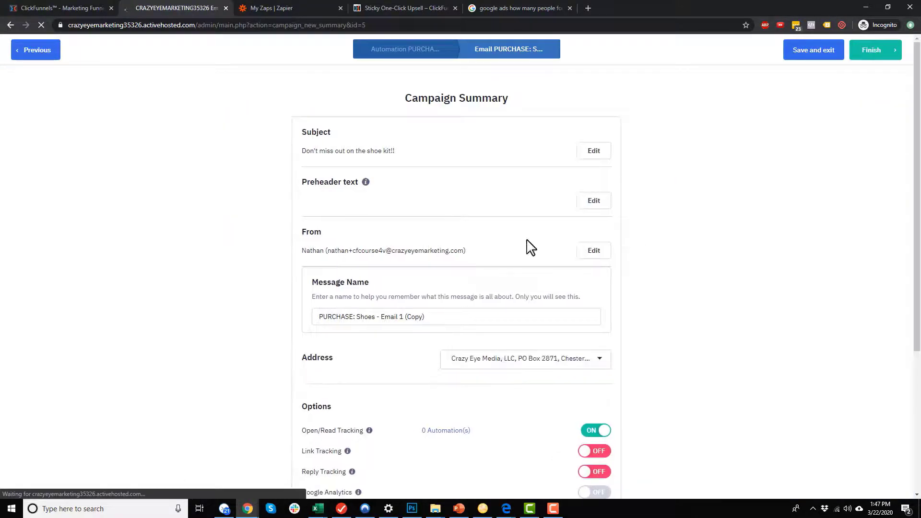
# Rename the message to 'PURCHASE: Shoes - Email 2' and turn on link tracking and Google Analytics.
pyautogui.moveTo(401, 316); pyautogui.dragTo(518, 315)
pyautogui.write('2')
pyautogui.click(761, 323)
pyautogui.scroll(-3, 585, 344)
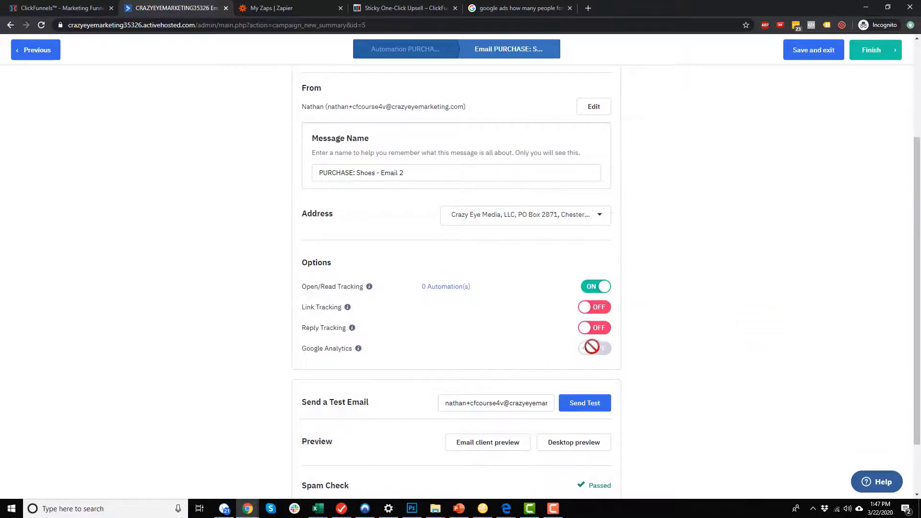
pyautogui.click(593, 309)
pyautogui.click(590, 182)
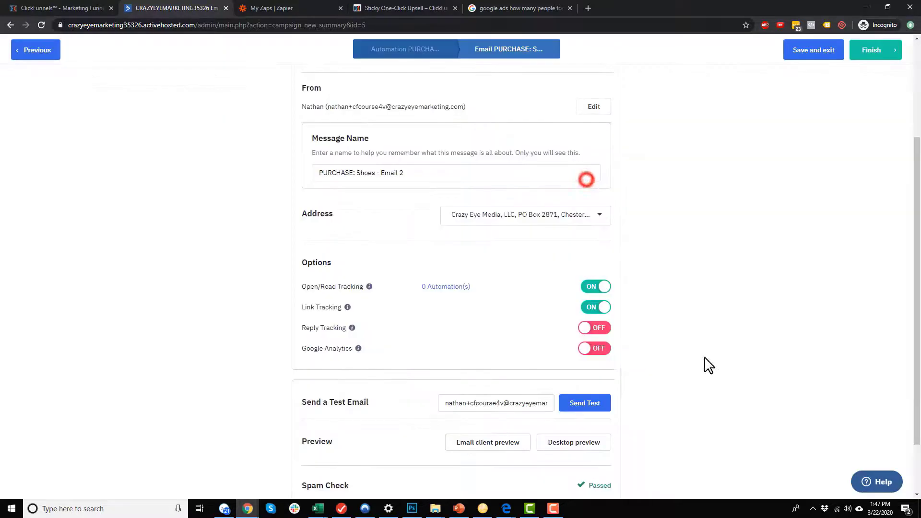
pyautogui.click(598, 349)
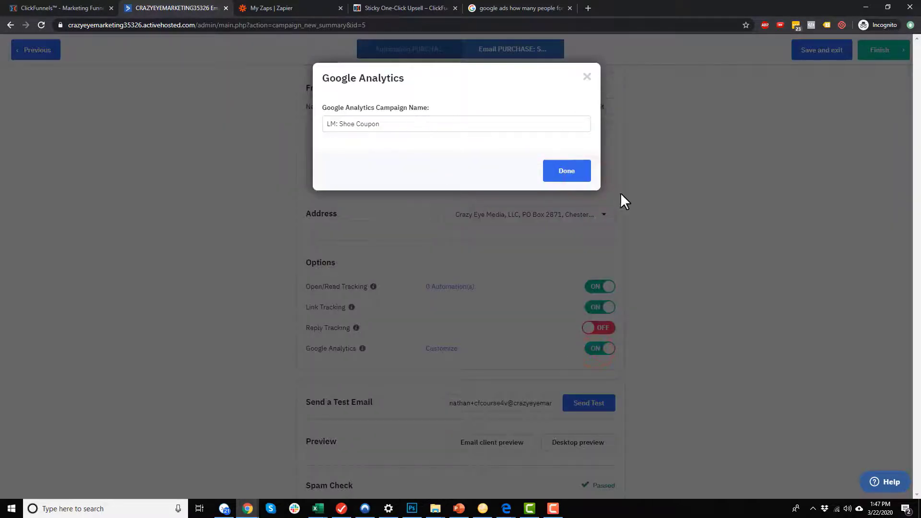
# Replace the campaign name's LM: prefix with PURCHASE, check the desktop preview, and finish the email.
pyautogui.doubleClick(333, 124)
pyautogui.write('PURCHASE')
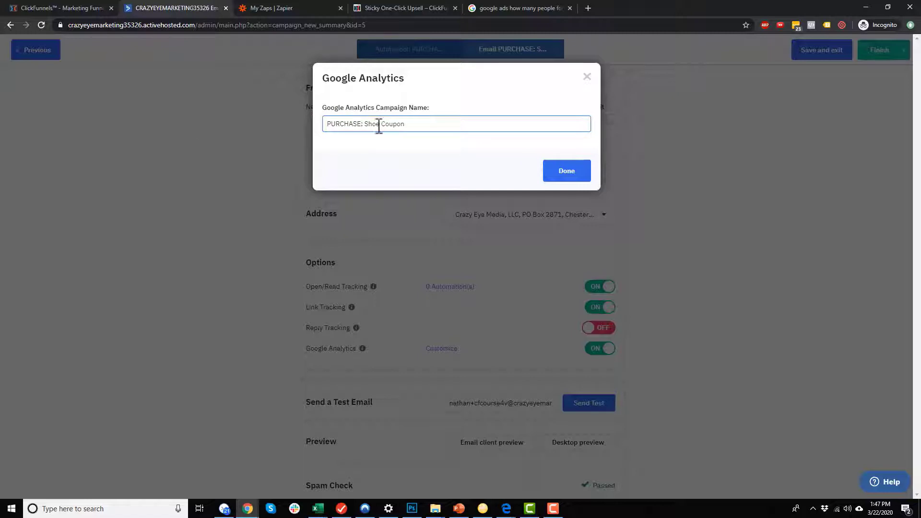
pyautogui.write('s')
pyautogui.click(575, 172)
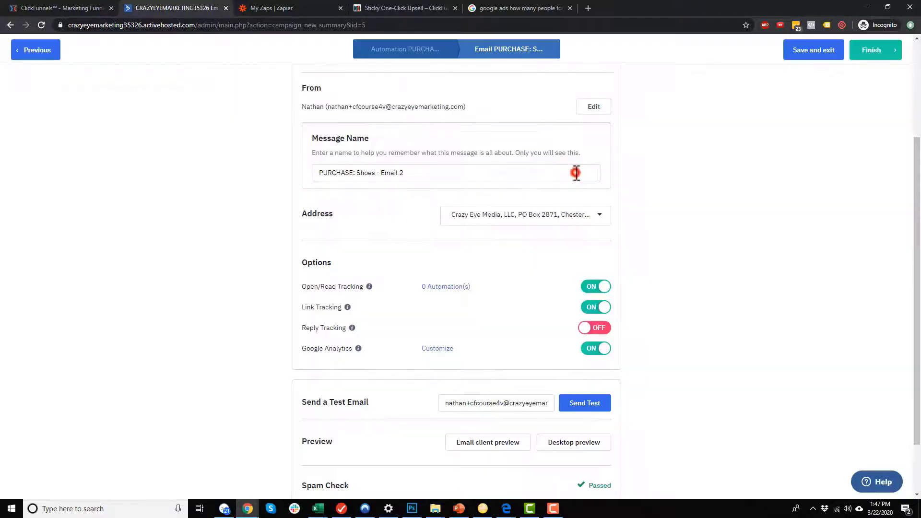
pyautogui.scroll(-2, 656, 391)
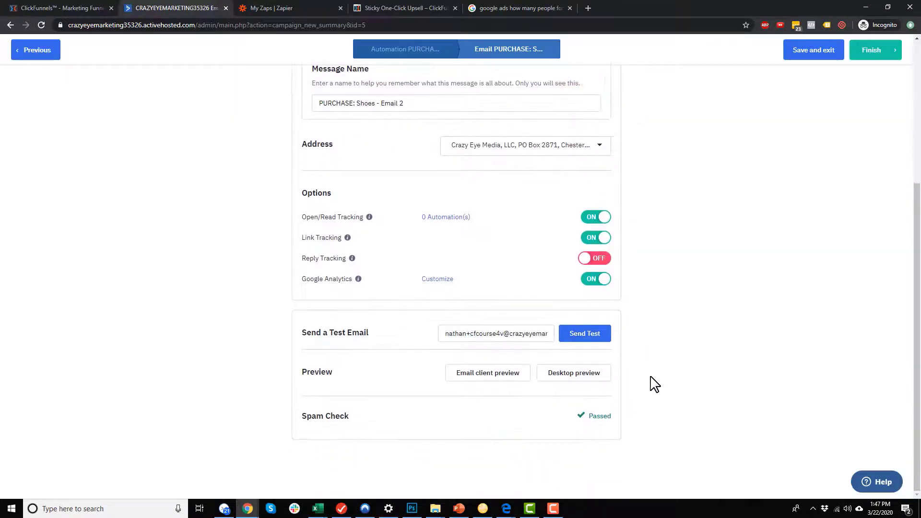
pyautogui.click(574, 374)
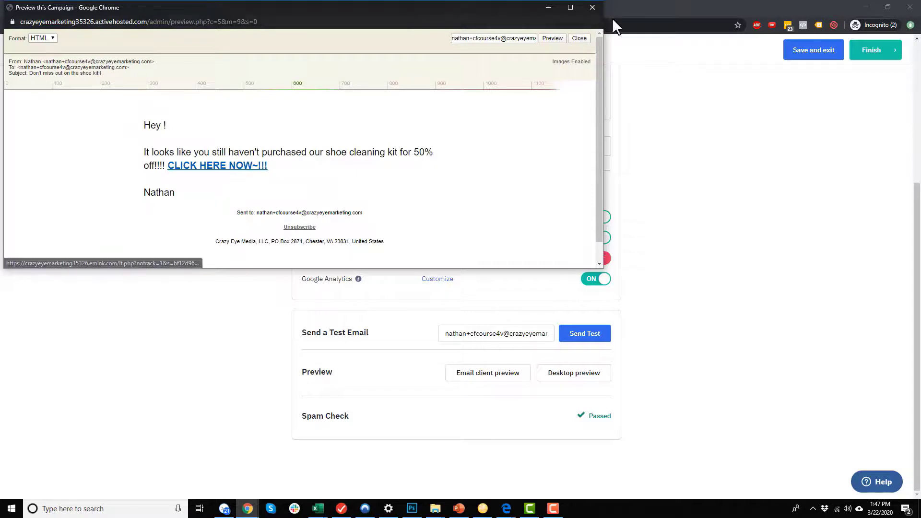
pyautogui.click(592, 7)
pyautogui.click(874, 49)
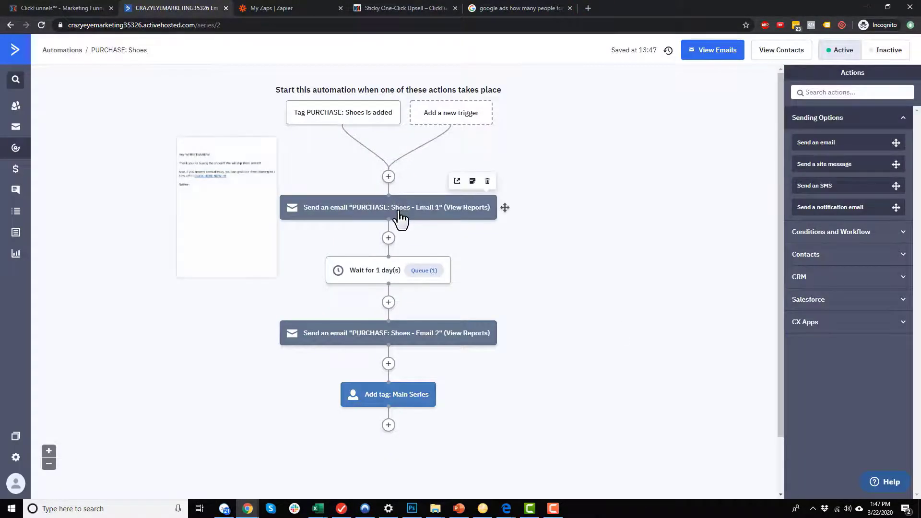
# Reopen Email 1's campaign summary and turn on link tracking and Google Analytics.
pyautogui.click(401, 216)
pyautogui.click(390, 181)
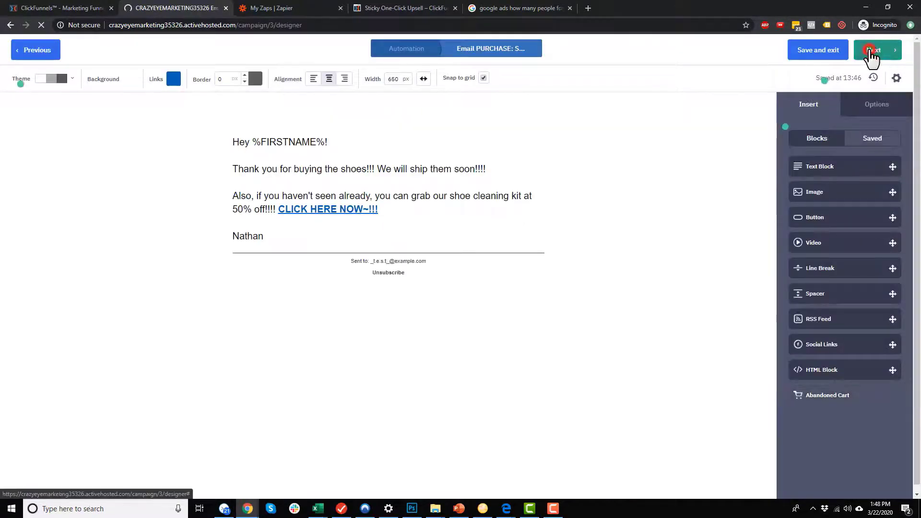
pyautogui.click(874, 53)
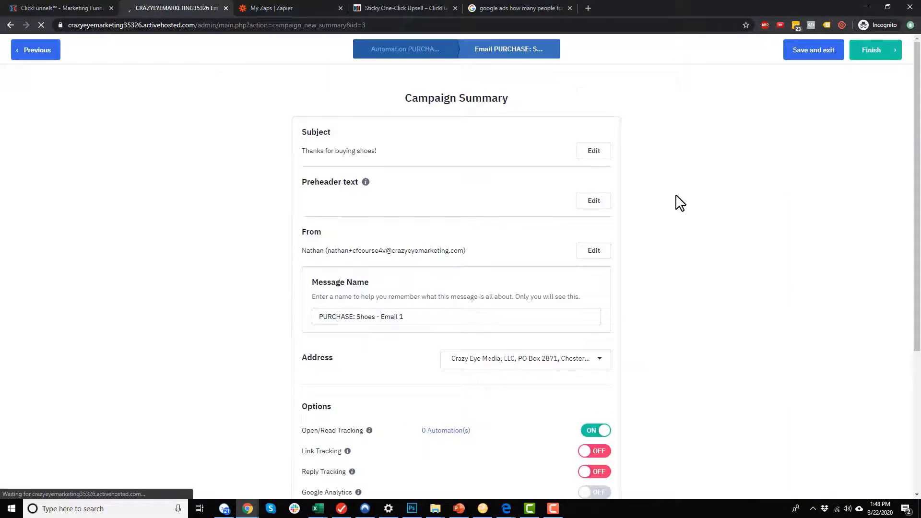
pyautogui.scroll(-3, 670, 191)
pyautogui.click(593, 309)
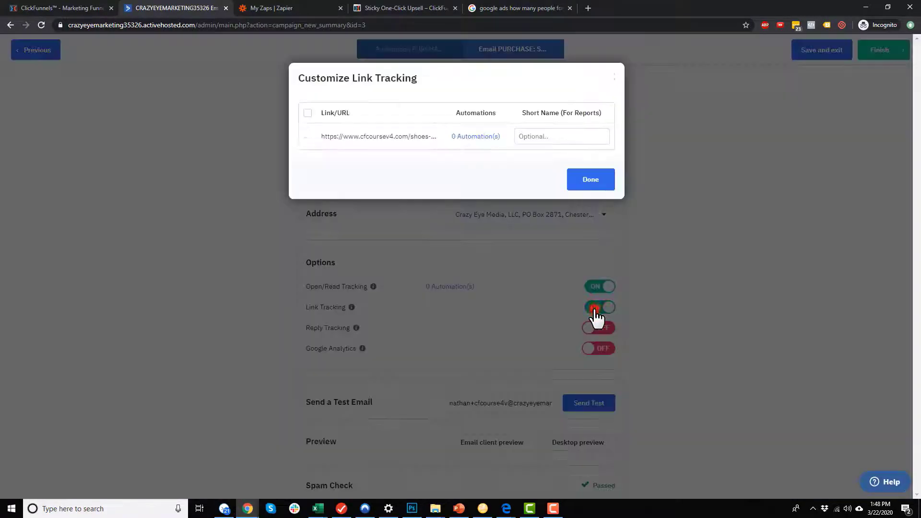
pyautogui.click(603, 184)
pyautogui.click(598, 349)
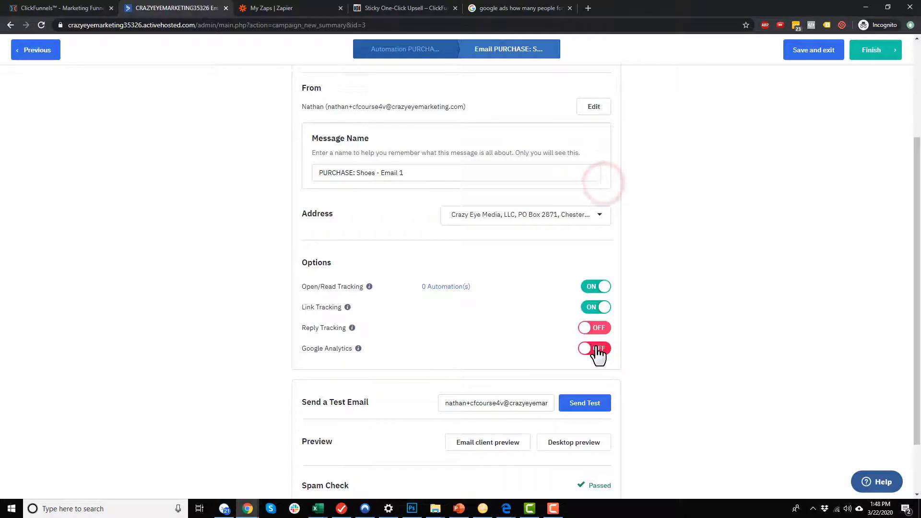
# Name the Google Analytics campaign 'PURCHASE: Shoes', check the desktop preview, and finish Email 1.
pyautogui.tripleClick(429, 124)
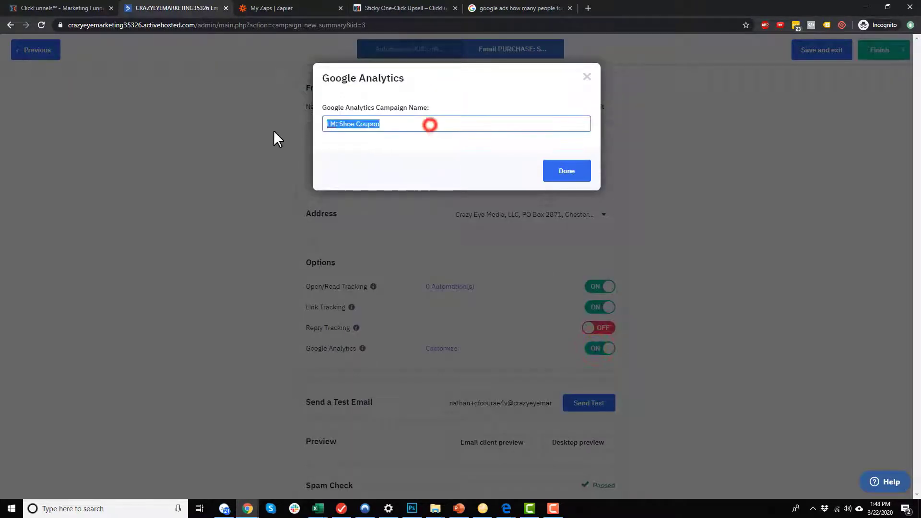
pyautogui.write('Purchase:')
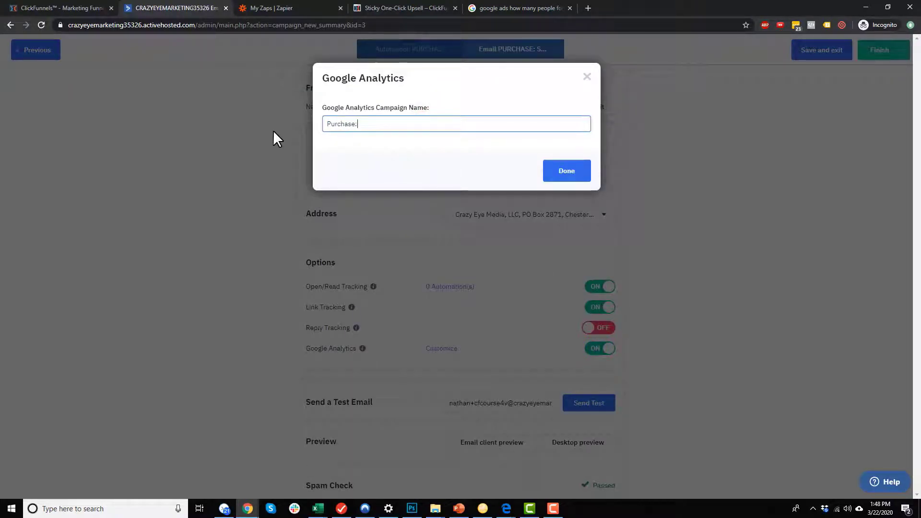
pyautogui.press('BackSpace')
pyautogui.press('BackSpace')
pyautogui.press('BackSpace')
pyautogui.press('BackSpace')
pyautogui.press('BackSpace')
pyautogui.press('BackSpace')
pyautogui.press('BackSpace')
pyautogui.write('URCHASE: Shoes')
pyautogui.click(568, 171)
pyautogui.scroll(-2, 623, 383)
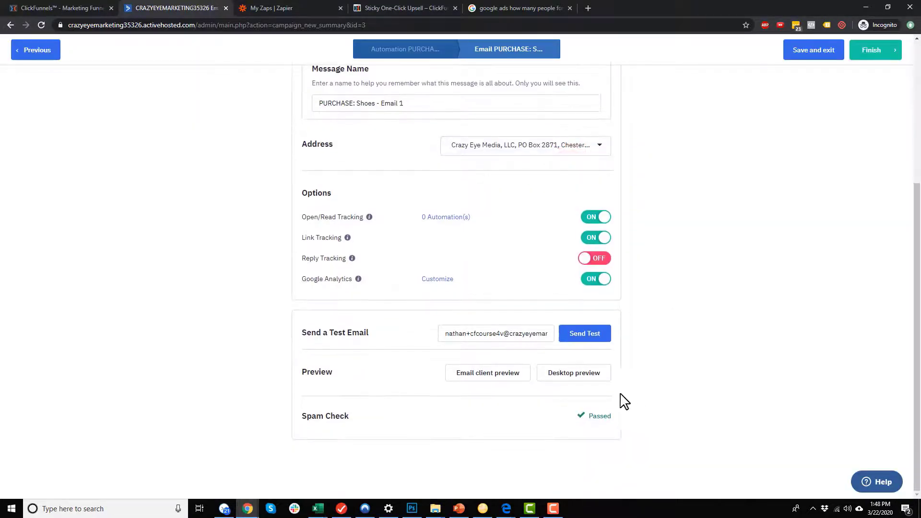
pyautogui.click(583, 378)
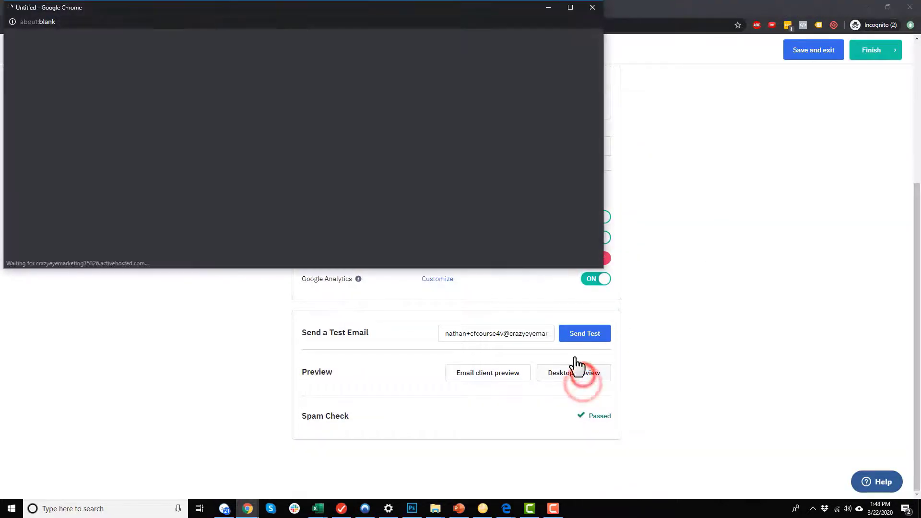
pyautogui.click(592, 8)
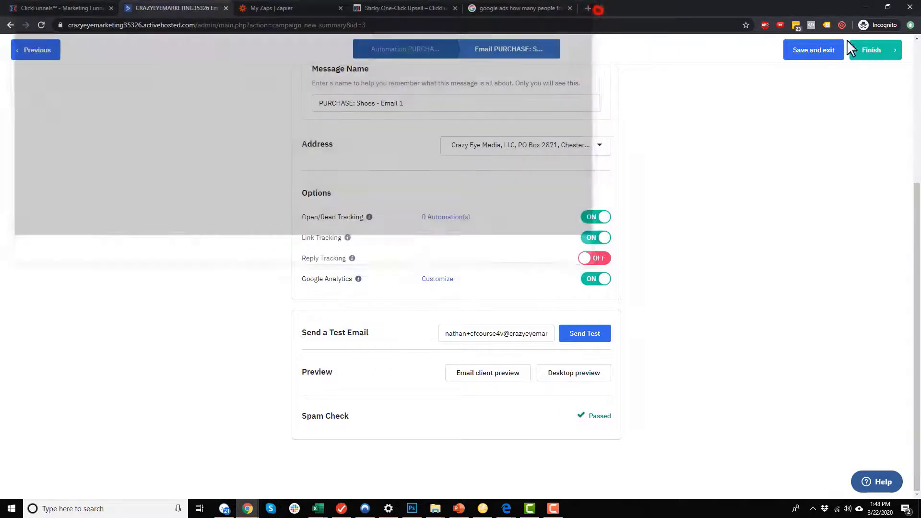
pyautogui.click(860, 52)
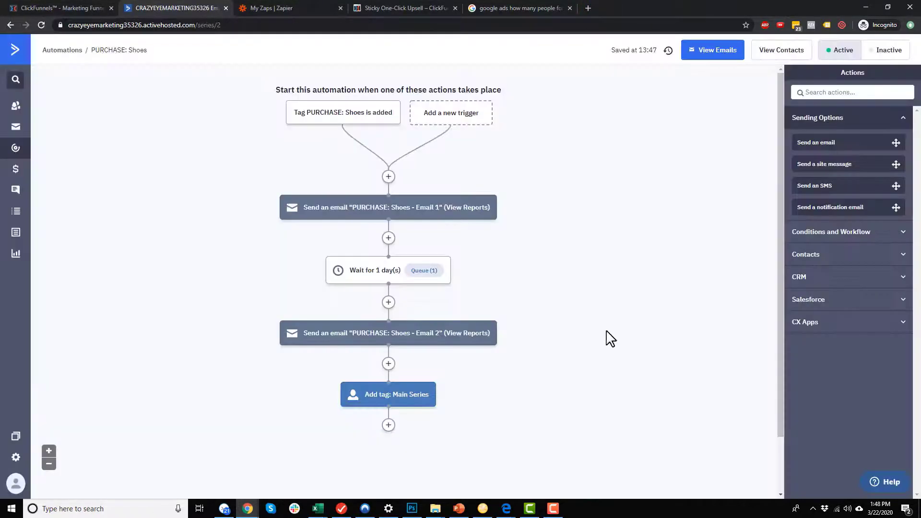
# Insert a one-day wait-for-period step below Email 2, then add another action there.
pyautogui.click(388, 364)
pyautogui.click(344, 139)
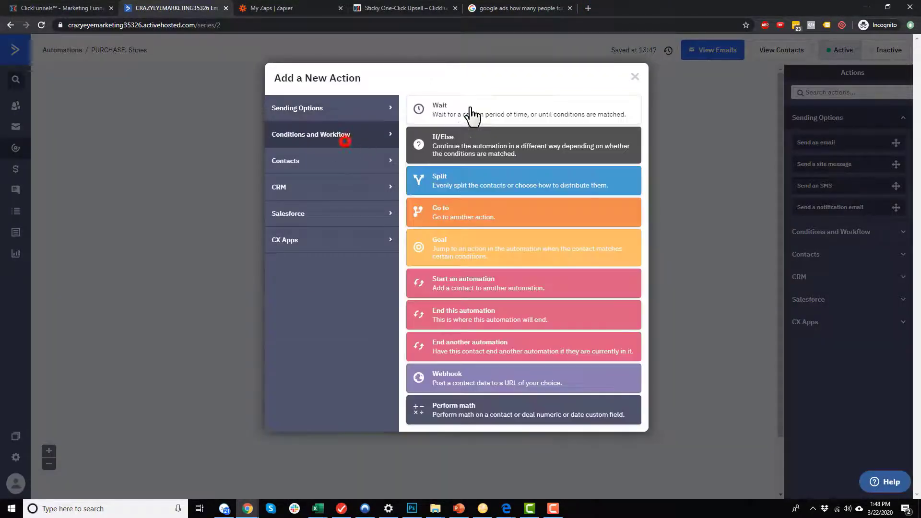
pyautogui.click(464, 113)
pyautogui.click(351, 361)
pyautogui.click(456, 401)
pyautogui.scroll(-3, 484, 372)
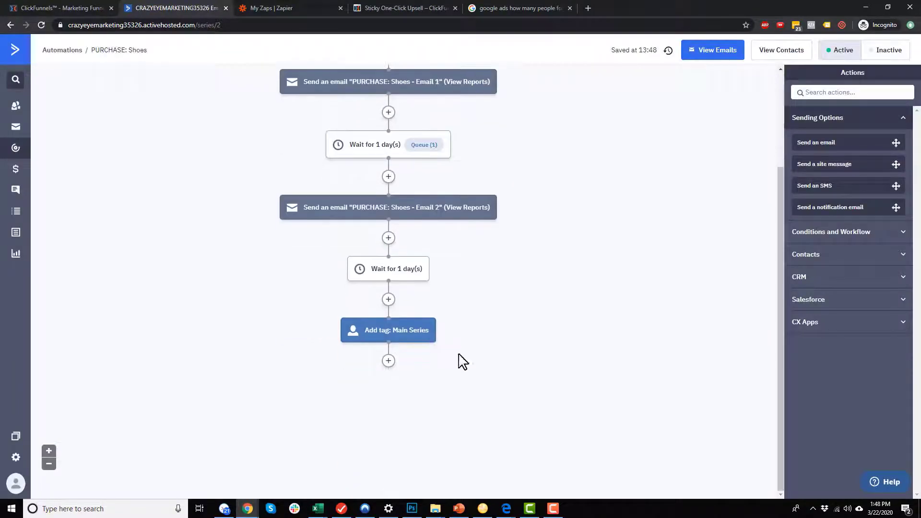
pyautogui.click(388, 238)
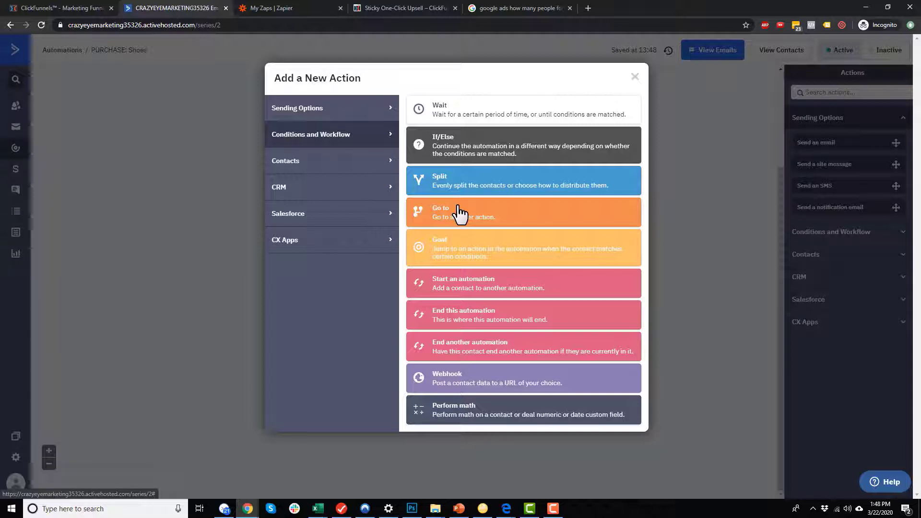
# Add a goal step whose condition is Tag exists 'PURCHASE: Shoe Cleaner'.
pyautogui.click(464, 254)
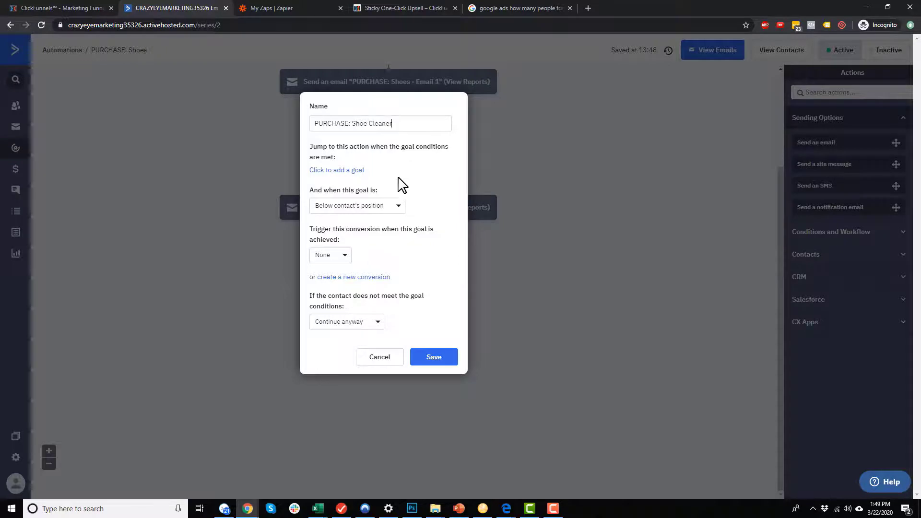
pyautogui.click(355, 171)
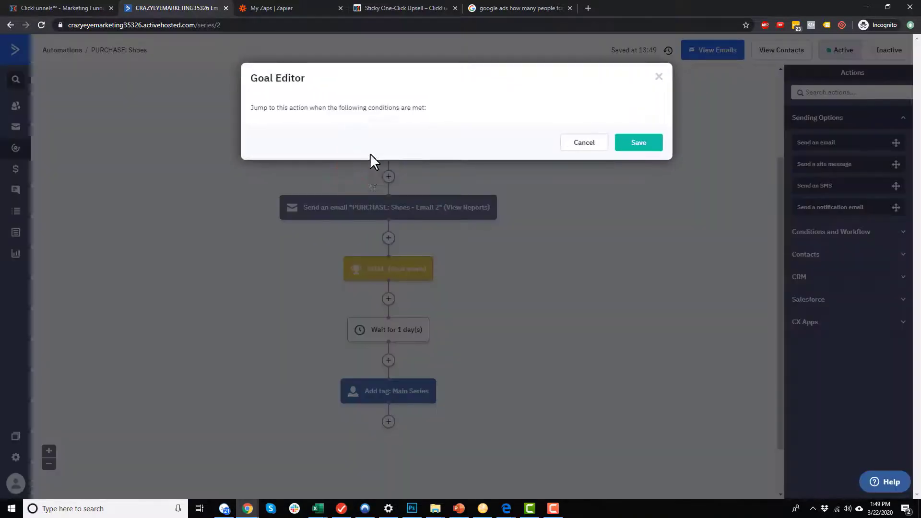
pyautogui.click(368, 135)
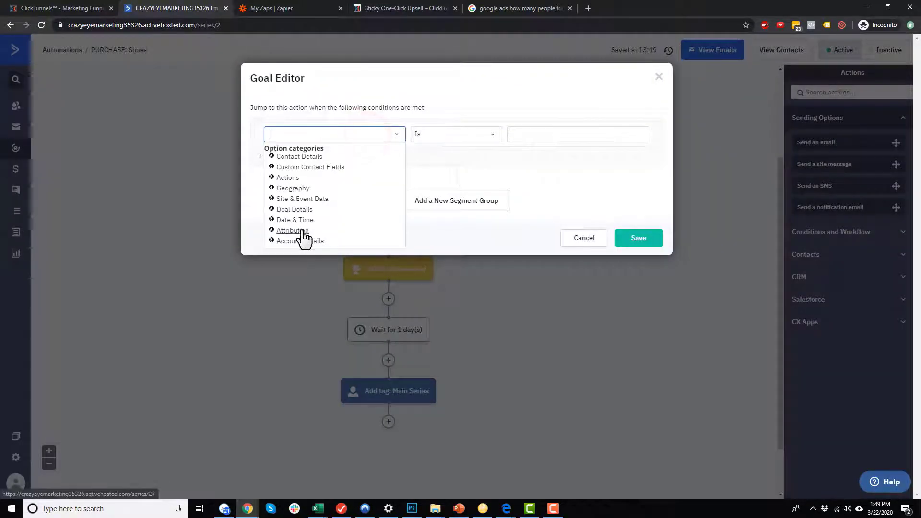
pyautogui.write('tag')
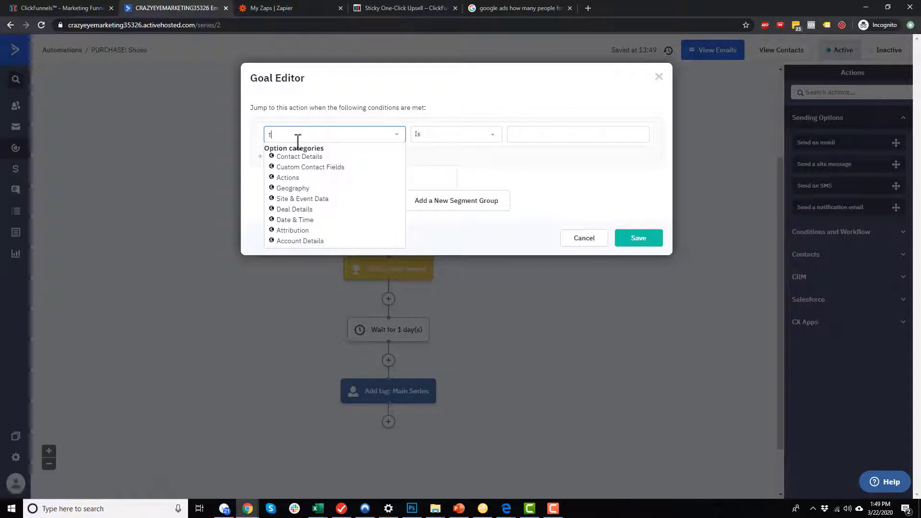
pyautogui.click(296, 154)
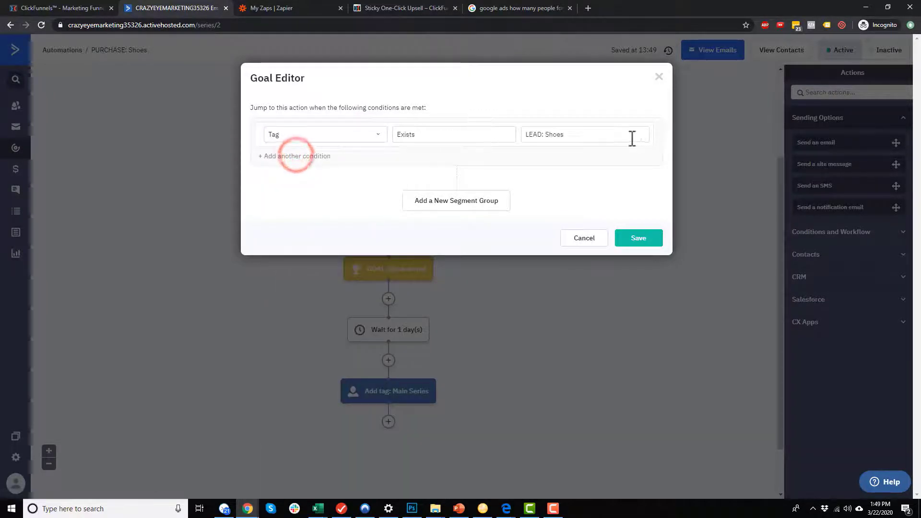
pyautogui.click(608, 135)
pyautogui.click(612, 172)
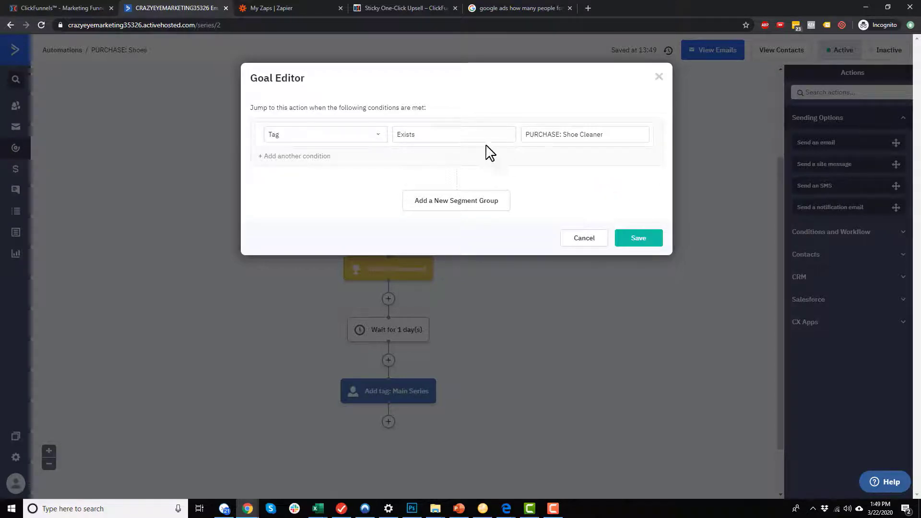
# Add an And condition: has been sent 'PURCHASE: Shoes - Email 1'.
pyautogui.click(312, 159)
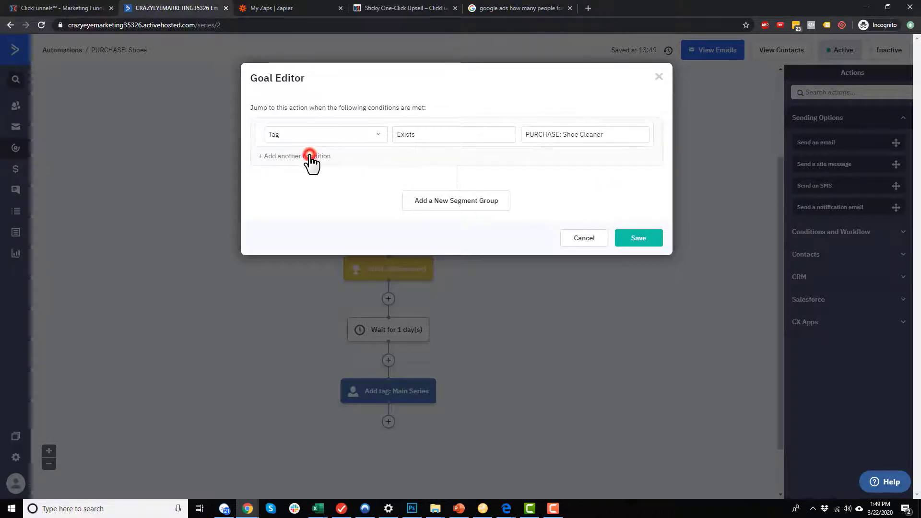
pyautogui.click(398, 164)
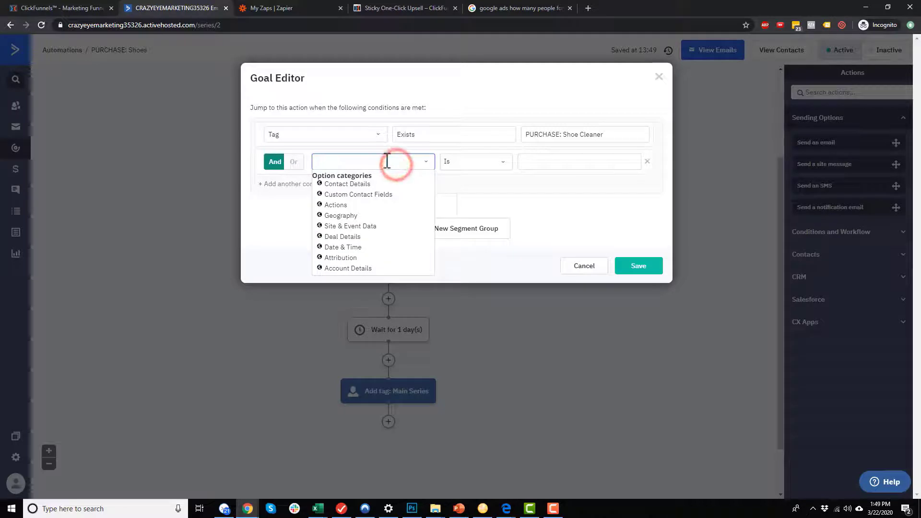
pyautogui.write('sent')
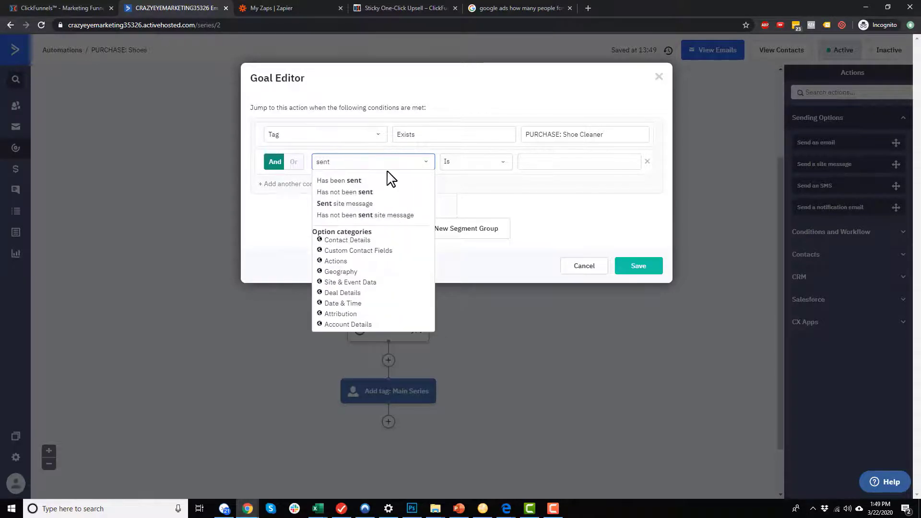
pyautogui.click(346, 180)
pyautogui.click(493, 164)
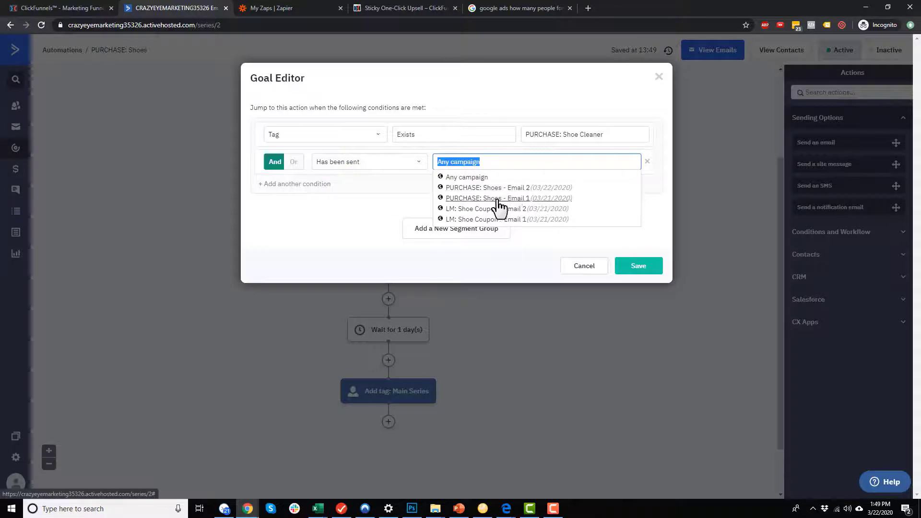
pyautogui.click(481, 198)
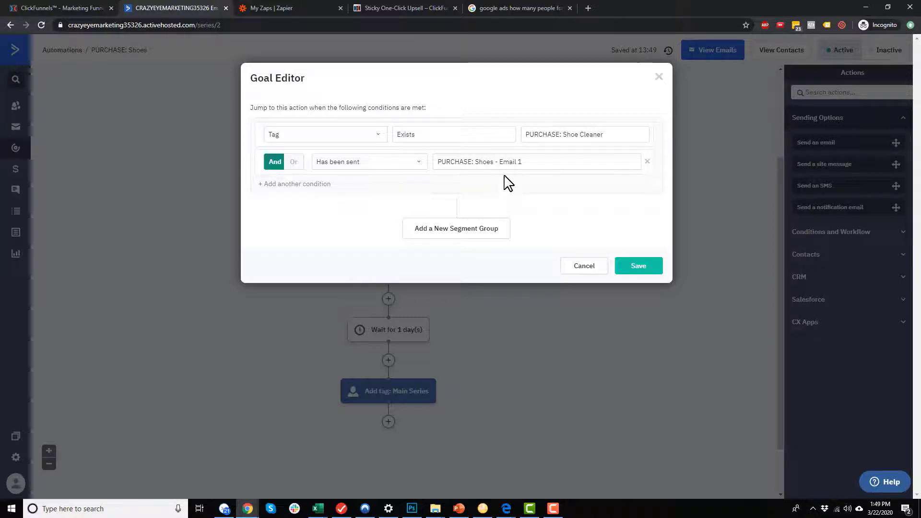
# Double-check both conditions and save the PURCHASE: Shoe Cleaner goal.
pyautogui.click(554, 162)
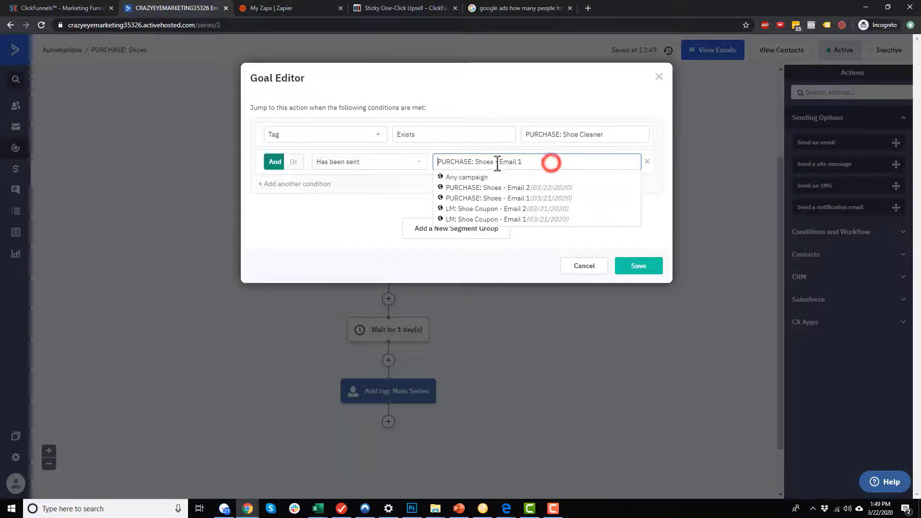
pyautogui.click(584, 133)
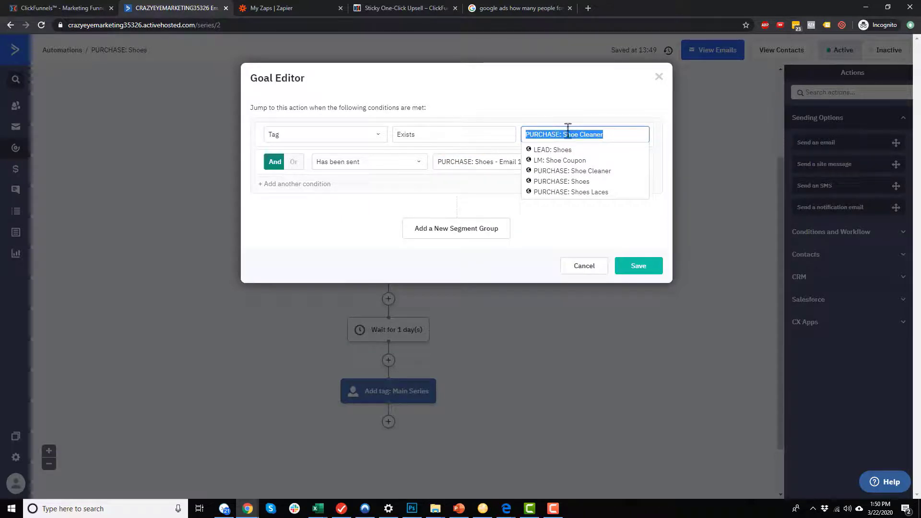
pyautogui.click(594, 102)
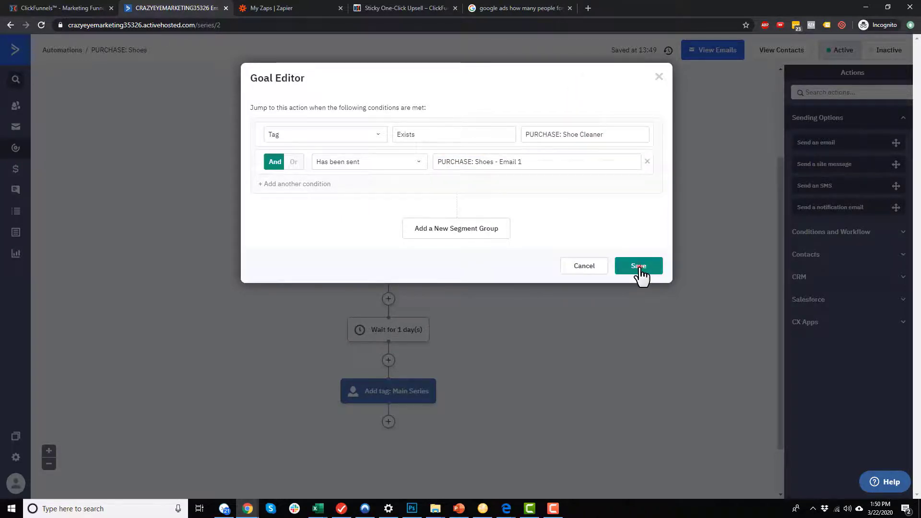
pyautogui.click(639, 267)
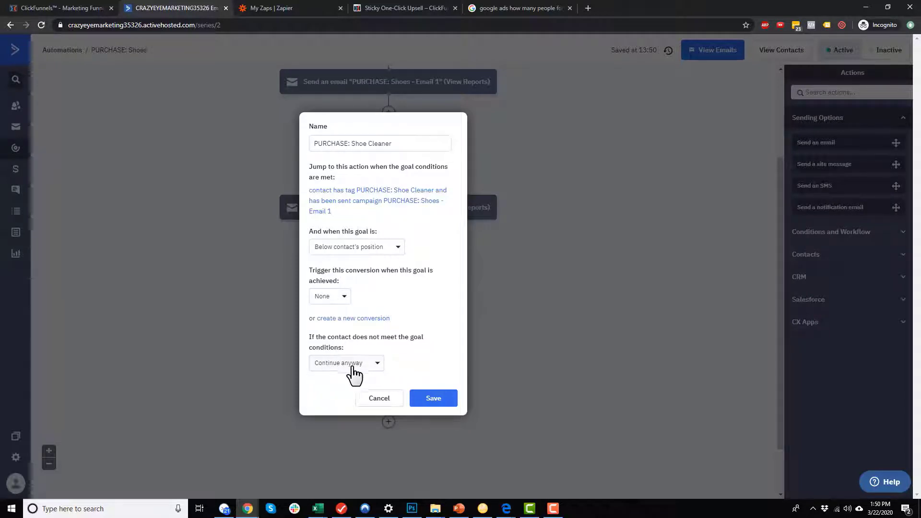
pyautogui.click(441, 398)
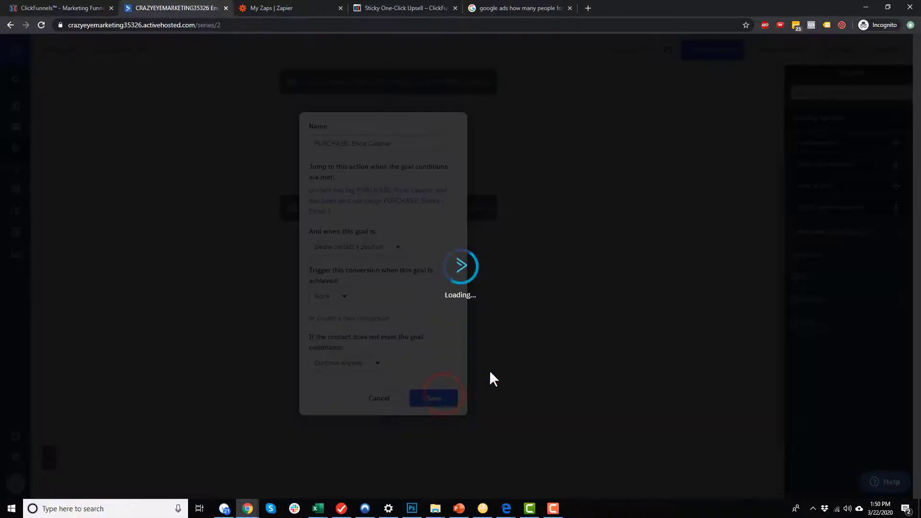
pyautogui.scroll(3, 422, 308)
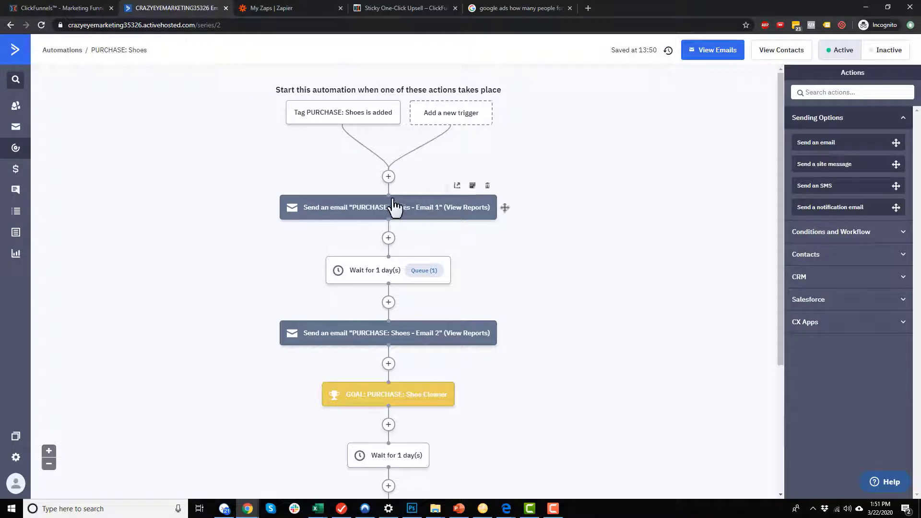
# Insert a wait step of 5 minutes before Email 1.
pyautogui.click(389, 178)
pyautogui.click(452, 114)
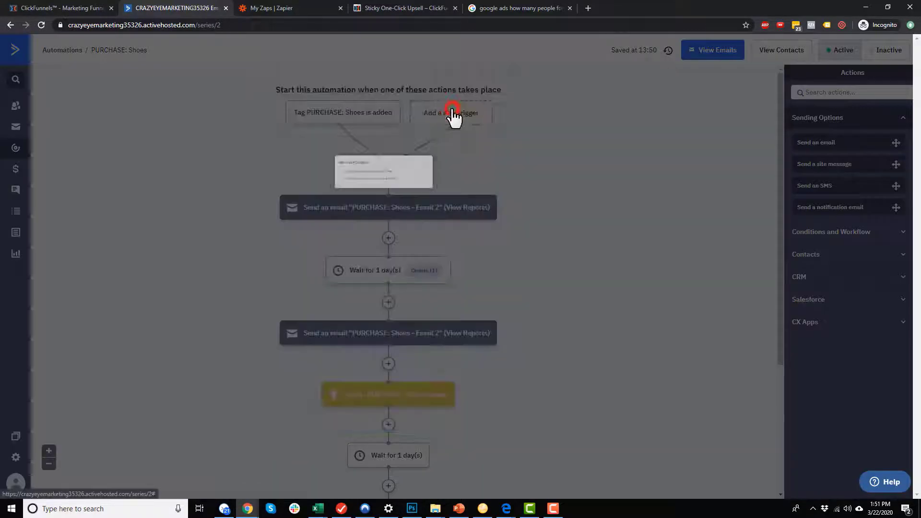
pyautogui.click(367, 171)
pyautogui.click(464, 186)
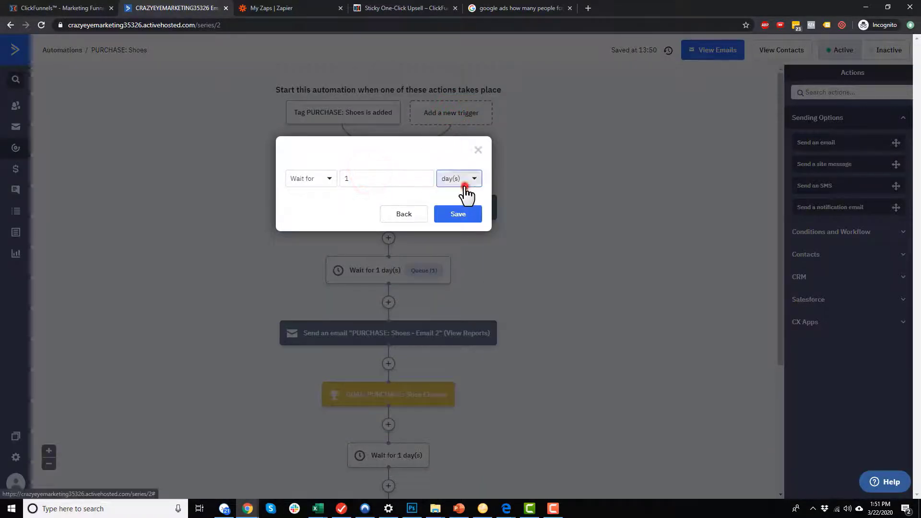
pyautogui.click(458, 201)
pyautogui.doubleClick(385, 178)
pyautogui.write('5')
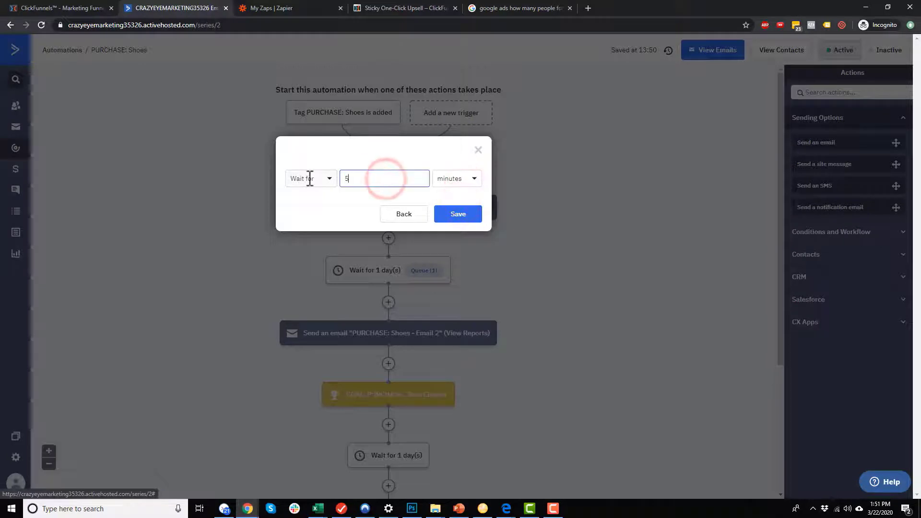
pyautogui.click(470, 216)
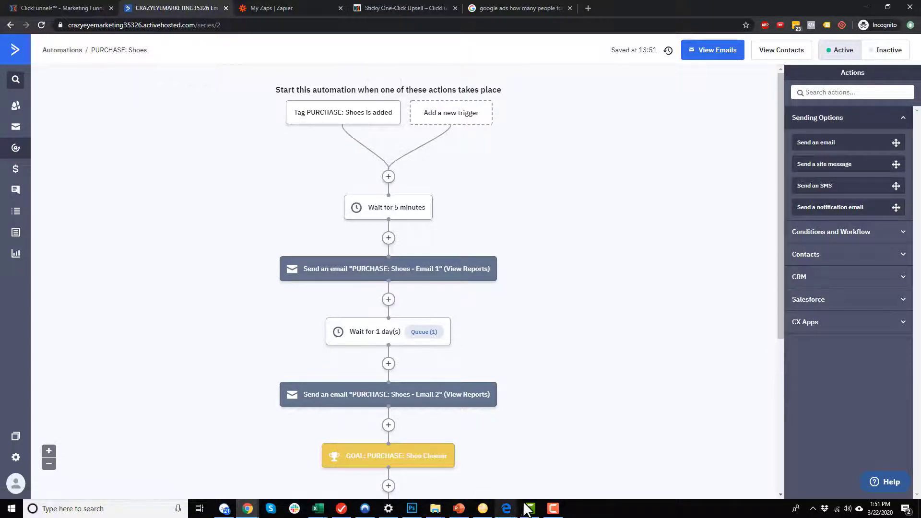
pyautogui.click(459, 508)
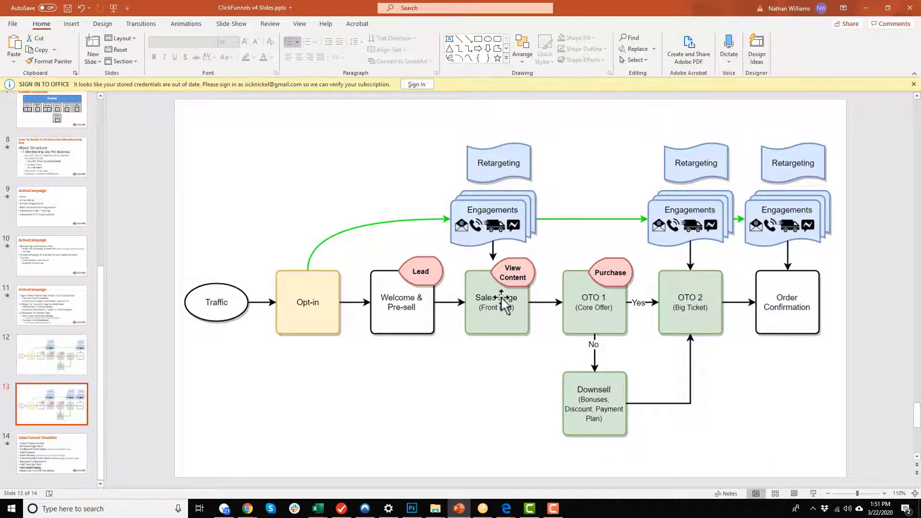
# Minimize PowerPoint to get back to the PURCHASE: Shoes workflow.
pyautogui.click(865, 8)
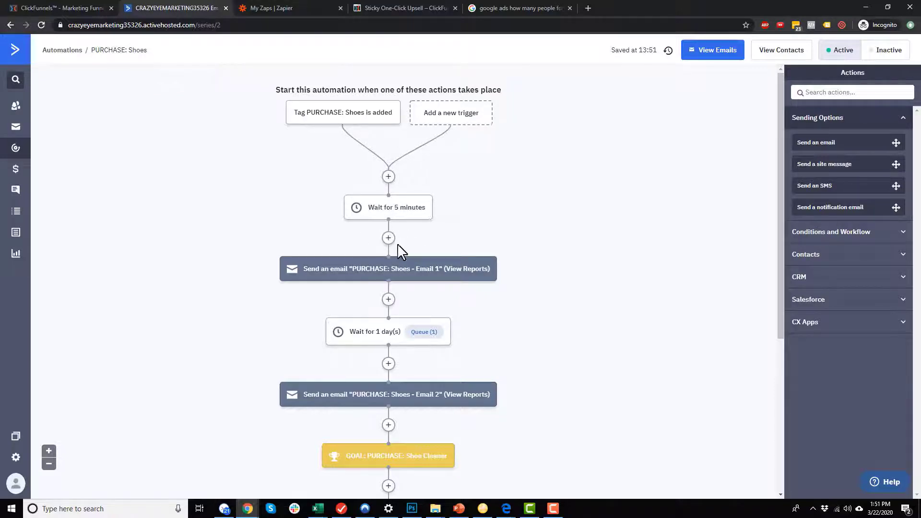
# Open Email 1 in the designer and show the CLICK HERE NOW link's URL settings.
pyautogui.click(392, 269)
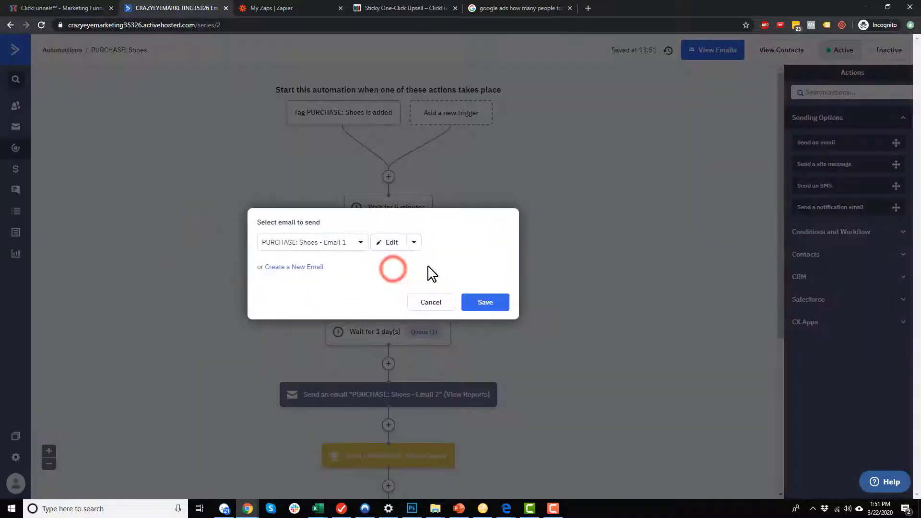
pyautogui.click(389, 242)
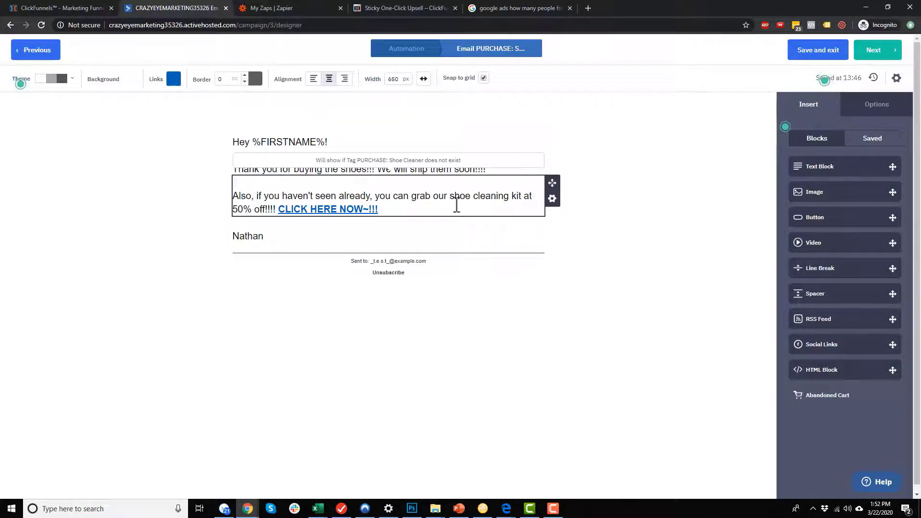
pyautogui.click(588, 327)
pyautogui.click(349, 210)
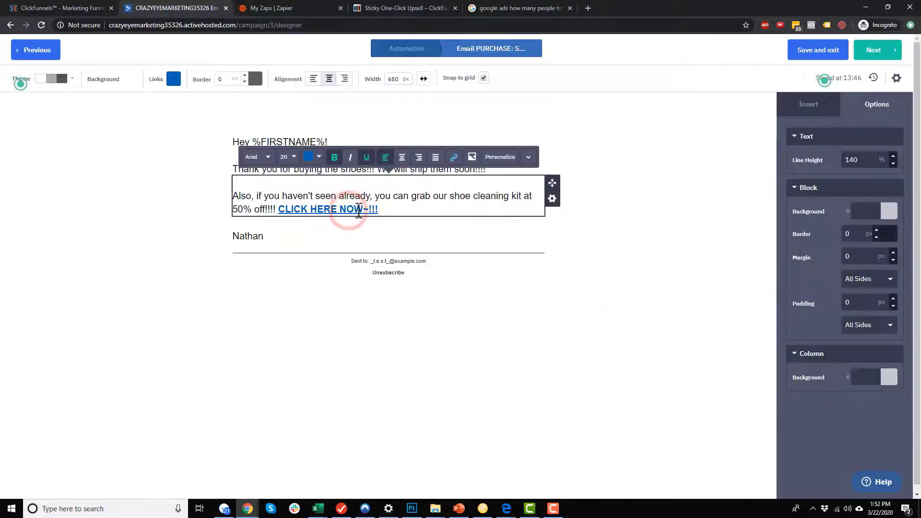
pyautogui.click(453, 157)
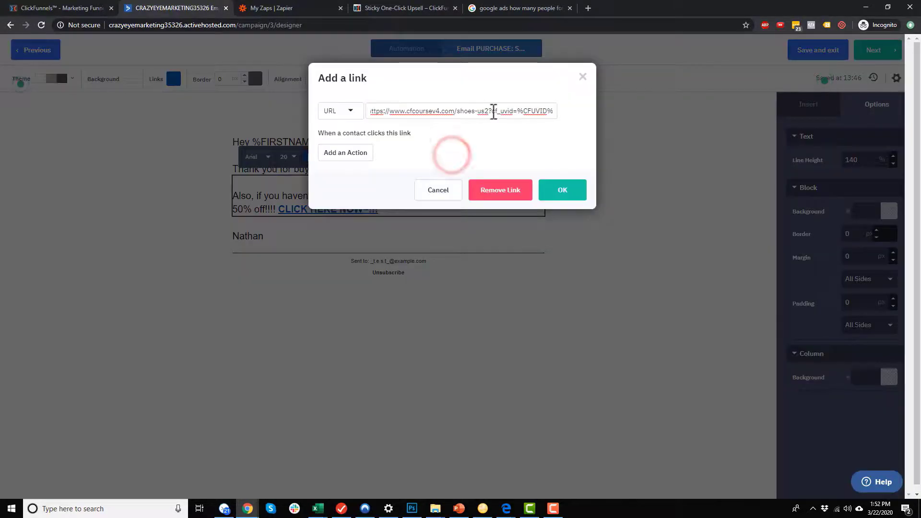
pyautogui.moveTo(493, 111); pyautogui.dragTo(555, 115)
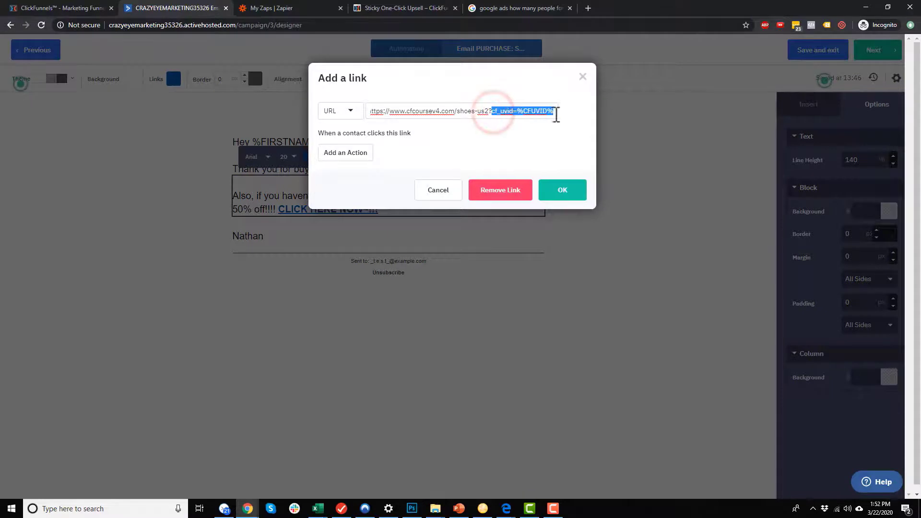
pyautogui.click(566, 114)
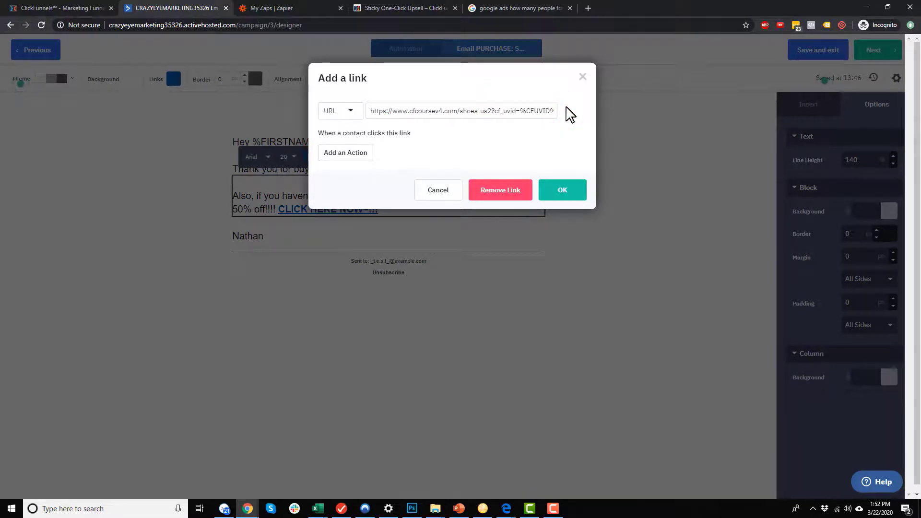
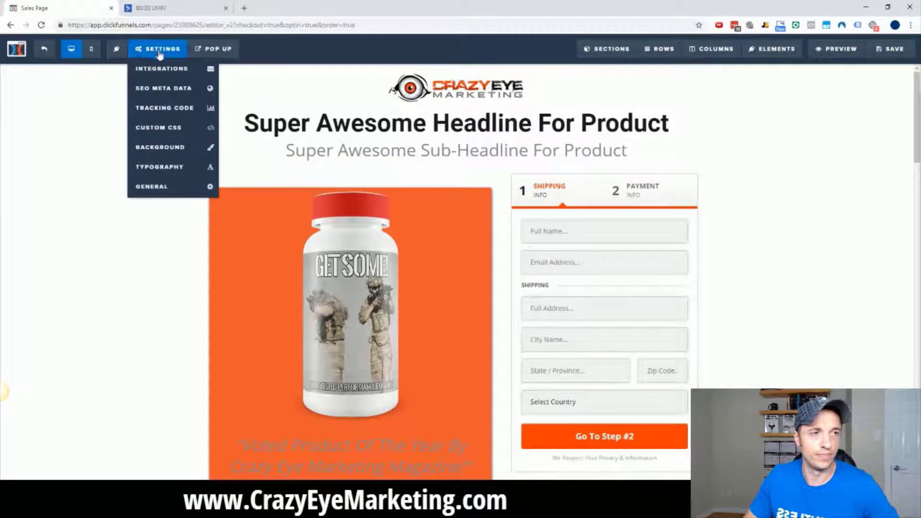
# Connect the order page to the 80/20 LIVIN - AC integration, adding contacts to the 8020 LIVIN list.
pyautogui.click(159, 69)
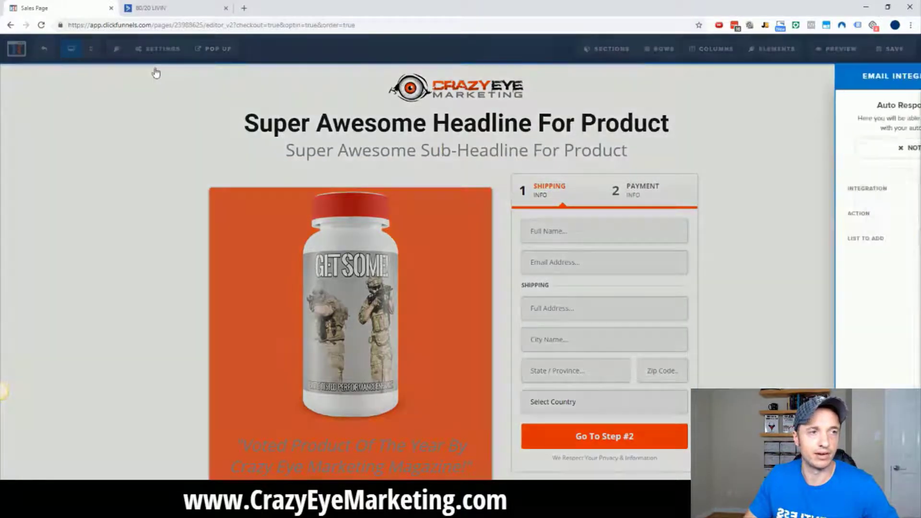
pyautogui.click(873, 192)
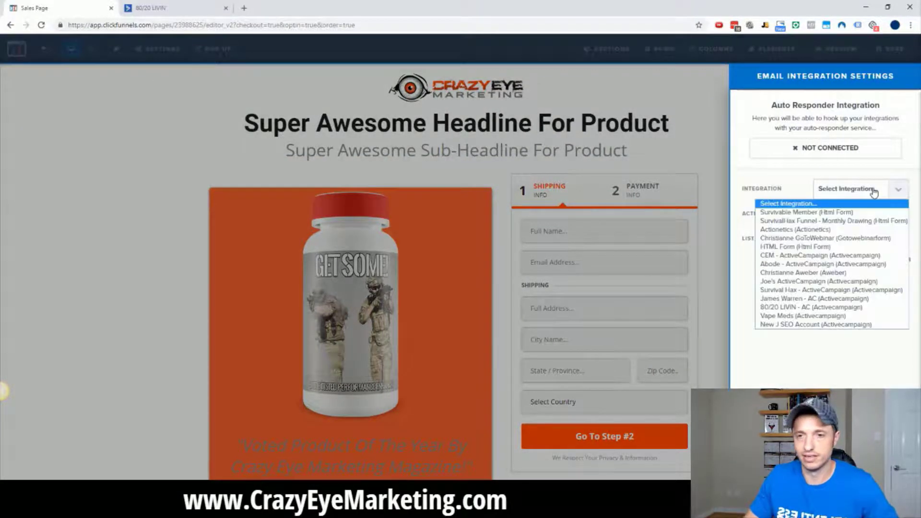
pyautogui.click(815, 307)
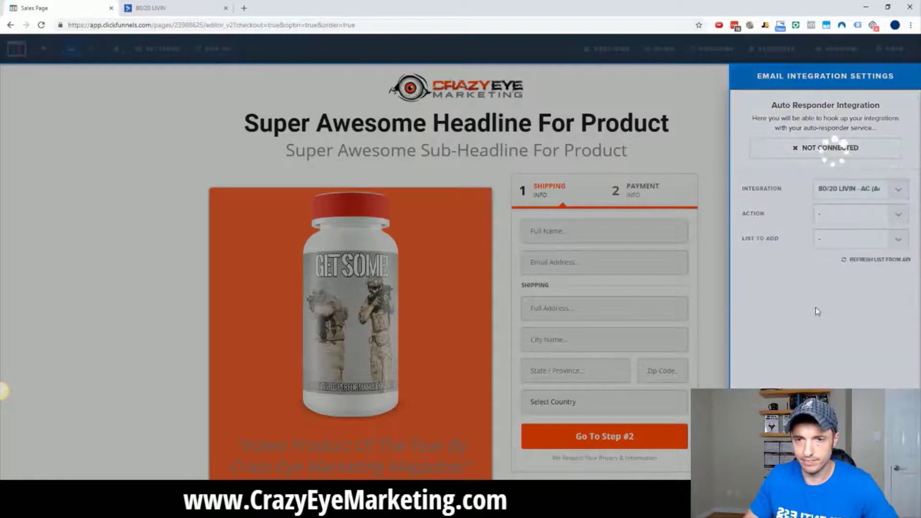
pyautogui.click(843, 216)
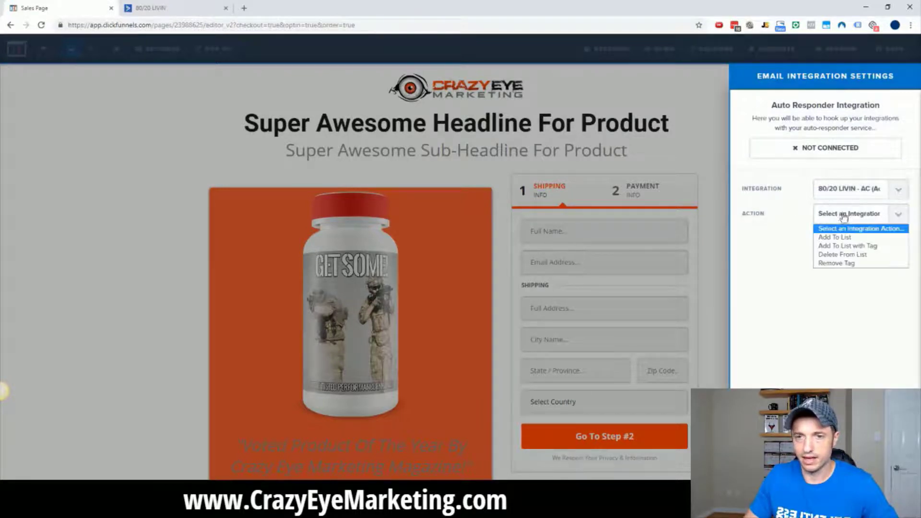
pyautogui.click(854, 248)
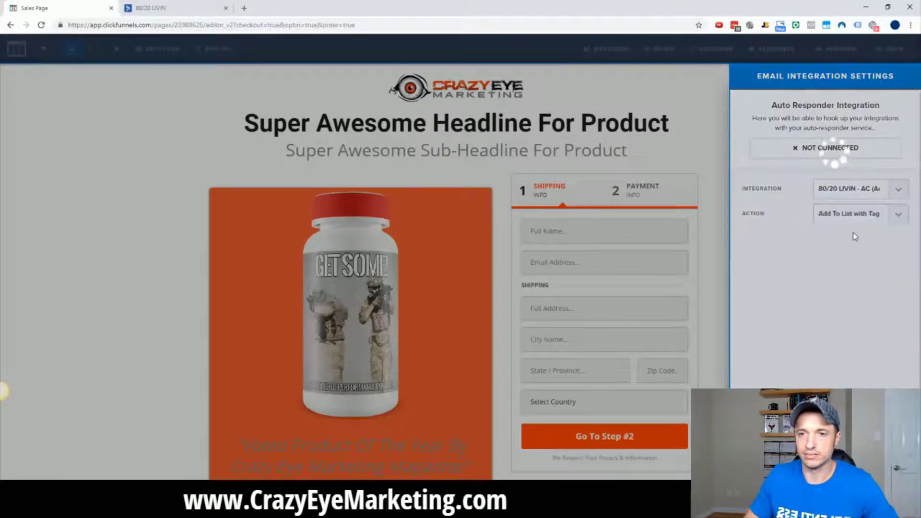
pyautogui.click(862, 239)
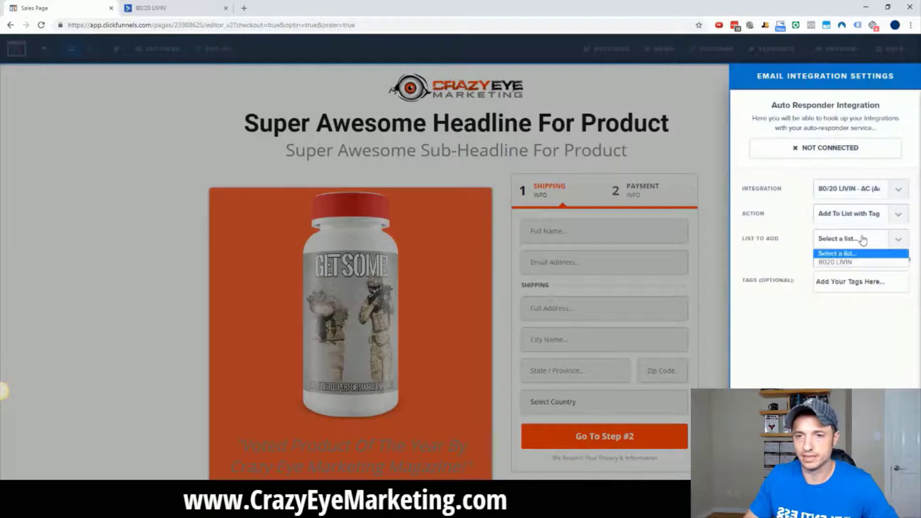
pyautogui.click(848, 262)
# Tag new contacts 'GS: Lead: Get Some' and close the integration settings.
pyautogui.click(853, 294)
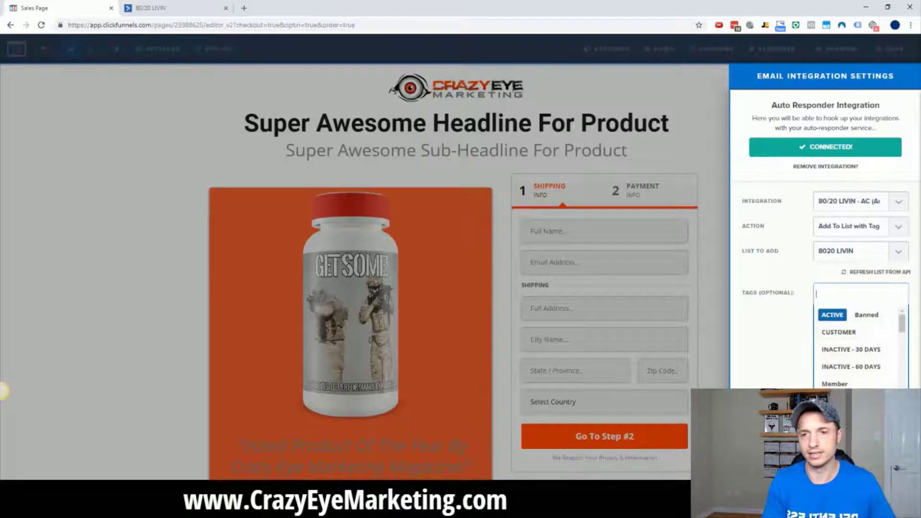
pyautogui.write('GS')
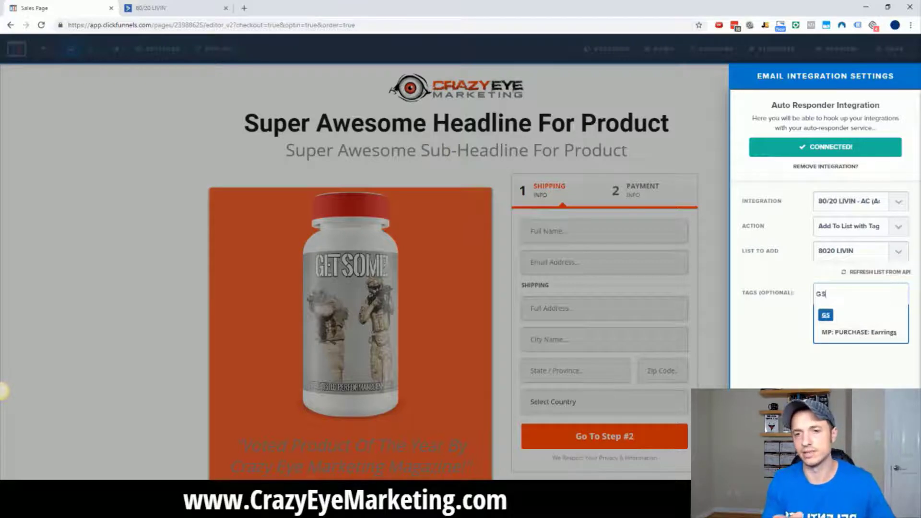
pyautogui.write(':')
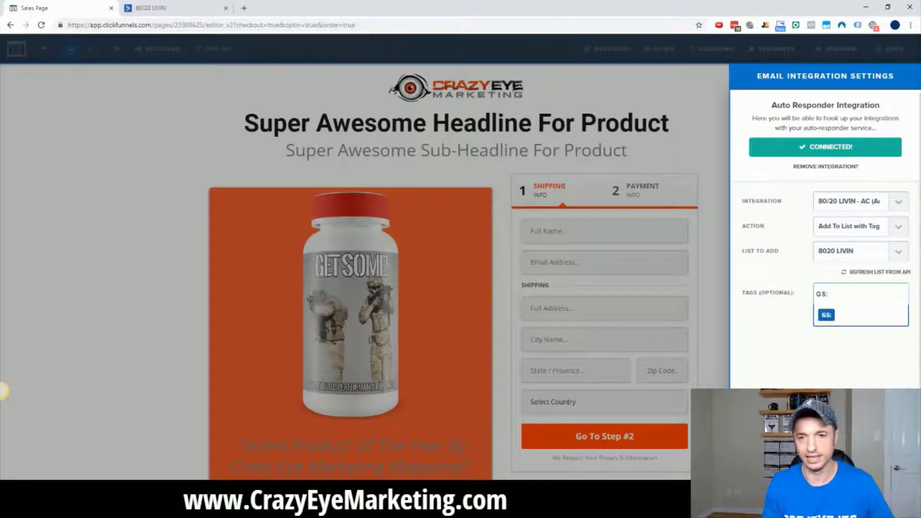
pyautogui.write('Get Some ')
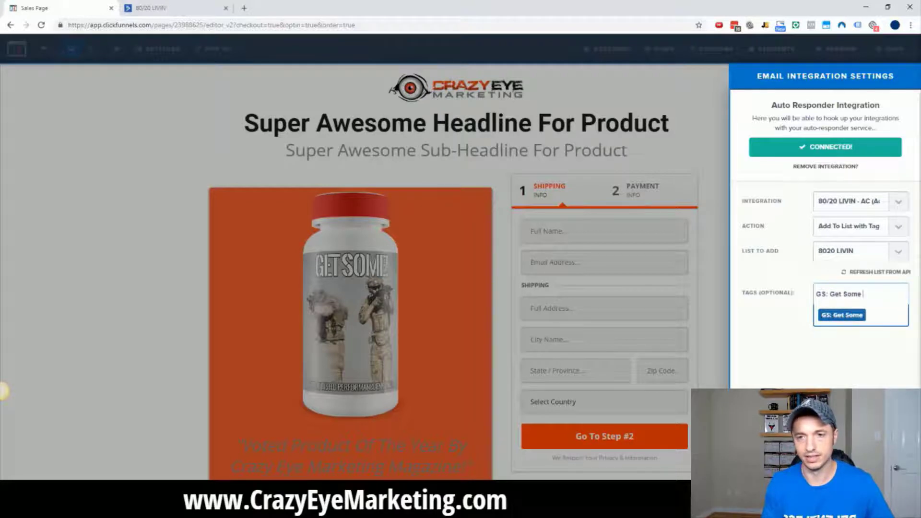
pyautogui.write('Lea')
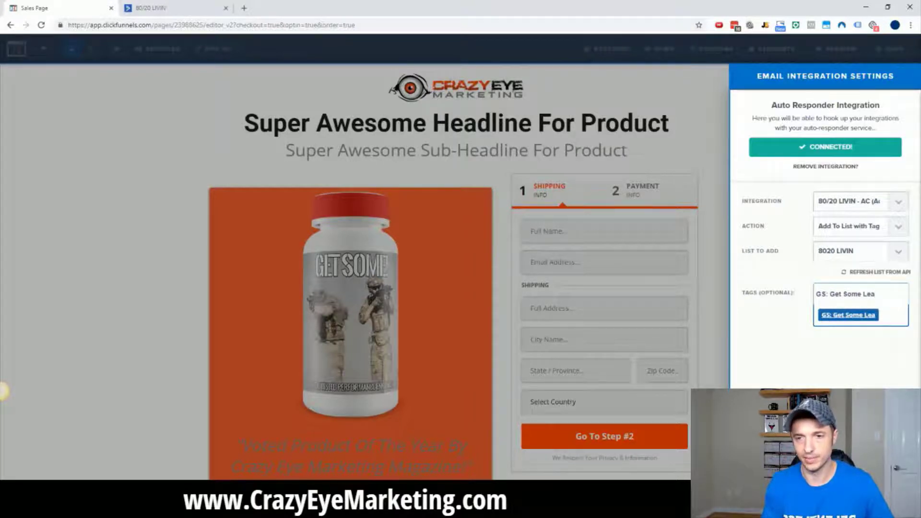
pyautogui.press('BackSpace')
pyautogui.press('BackSpace')
pyautogui.press('BackSpace')
pyautogui.press('BackSpace')
pyautogui.press('BackSpace')
pyautogui.press('BackSpace')
pyautogui.press('BackSpace')
pyautogui.press('BackSpace')
pyautogui.press('BackSpace')
pyautogui.press('BackSpace')
pyautogui.press('BackSpace')
pyautogui.press('BackSpace')
pyautogui.write('Lead')
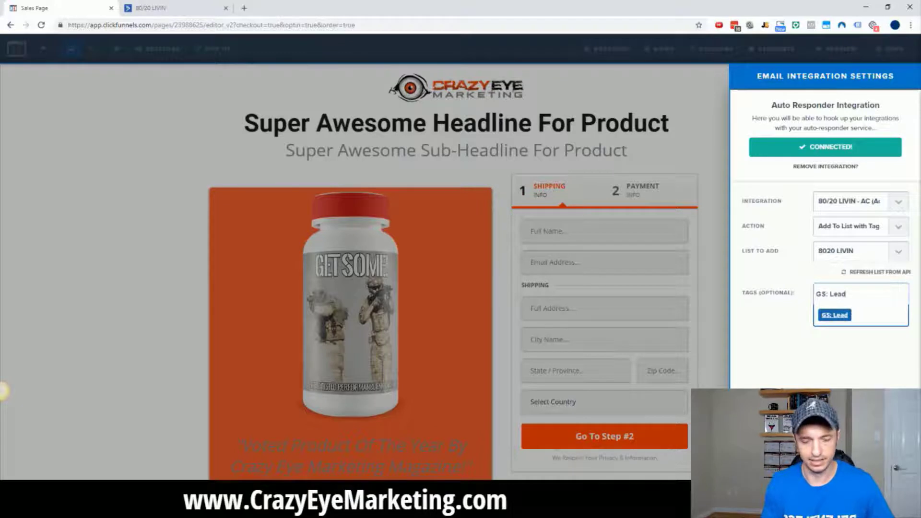
pyautogui.write(': Get Some')
pyautogui.hotkey('ctrl', 'a')
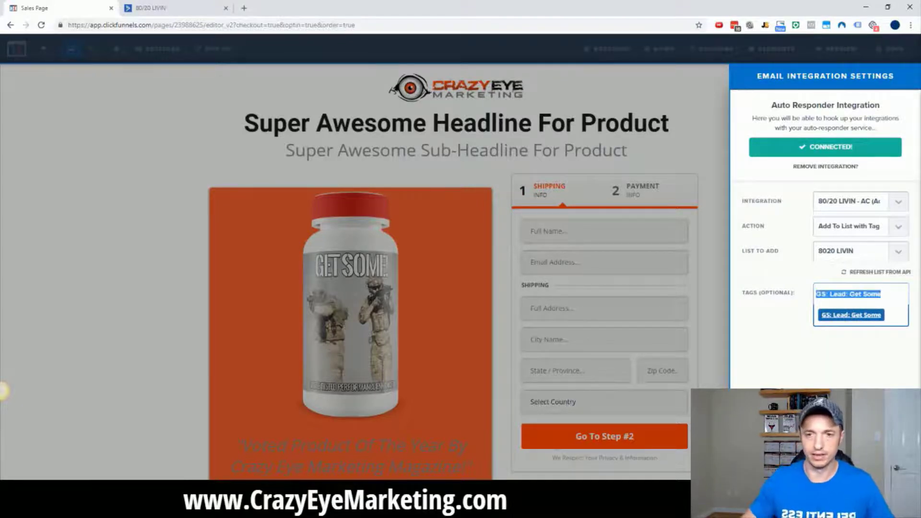
pyautogui.click(832, 317)
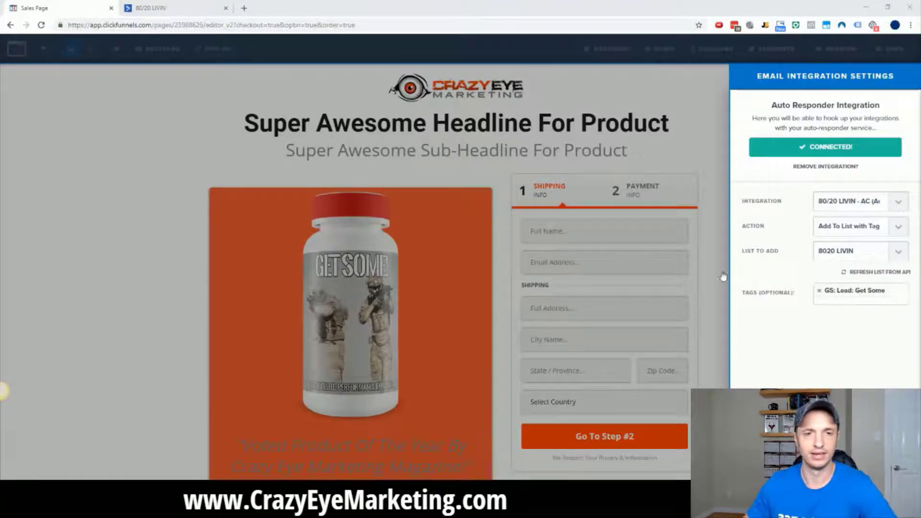
pyautogui.click(709, 224)
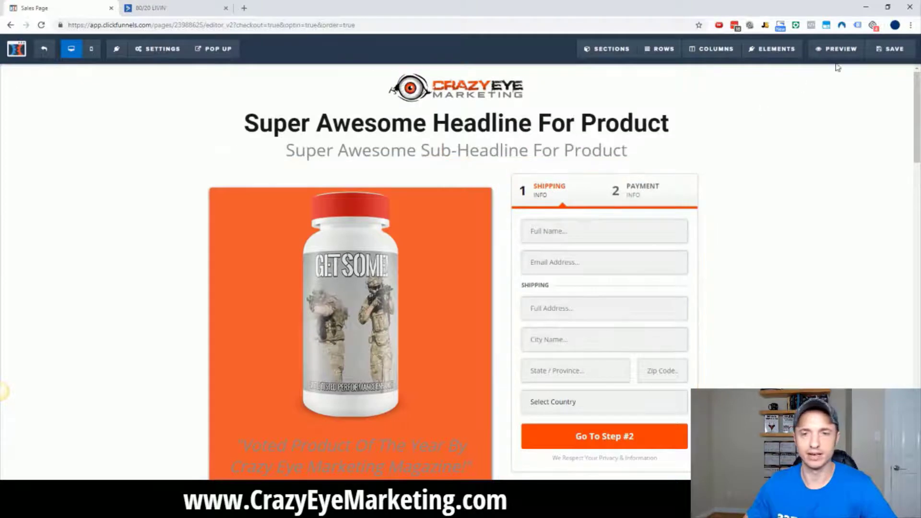
# Save the page and open the Order Form's 1 Bottle of Get Some! product for editing.
pyautogui.click(879, 56)
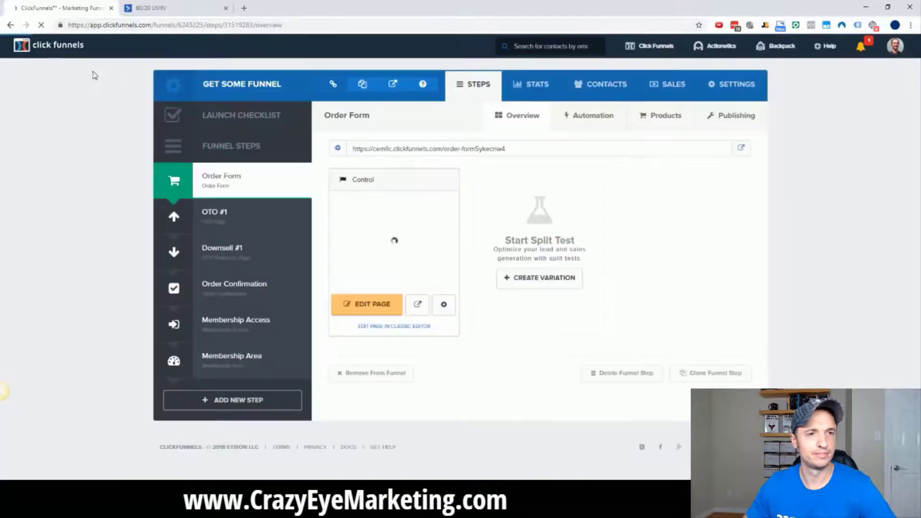
pyautogui.click(669, 119)
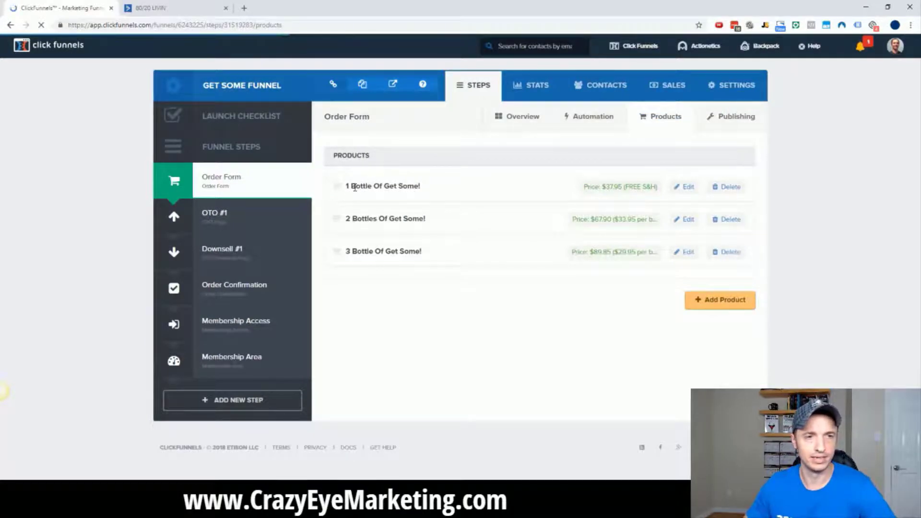
pyautogui.click(687, 188)
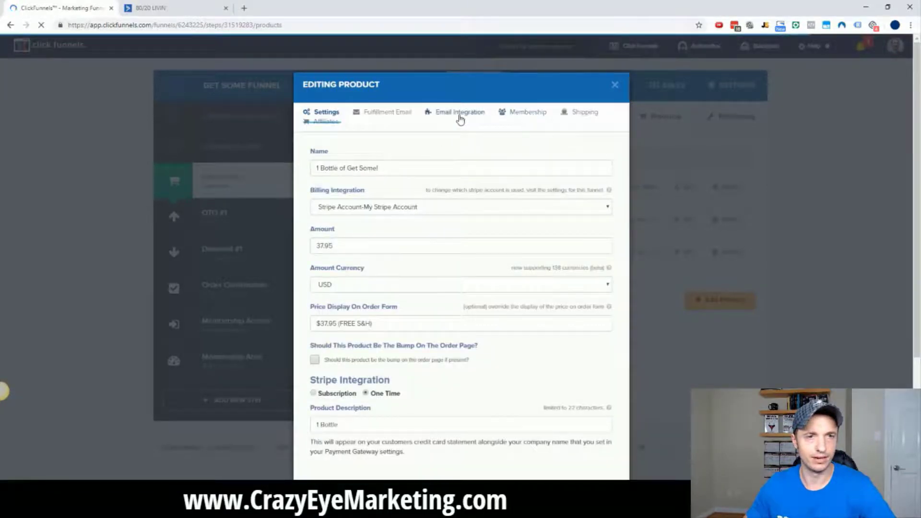
# Set the product's integration to 80/20 LIVIN - AC, adding buyers to the 8020 LIVIN list.
pyautogui.click(460, 118)
pyautogui.click(407, 182)
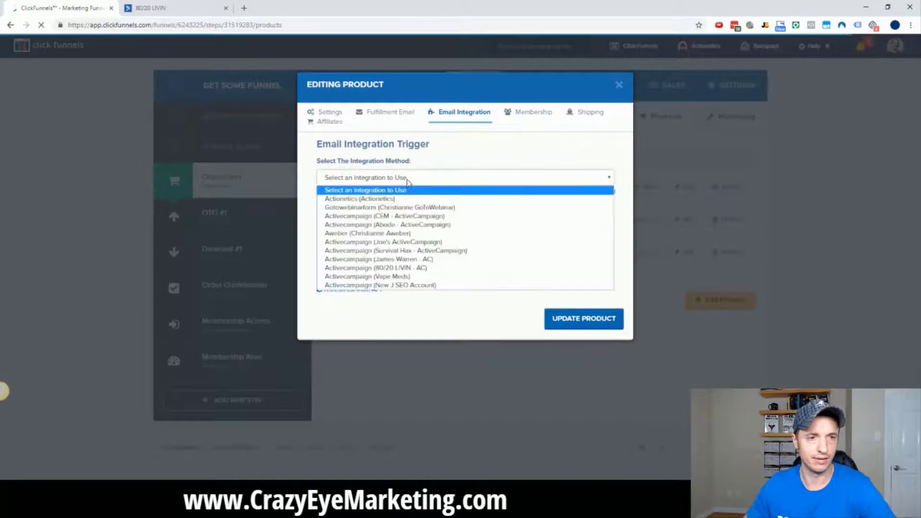
pyautogui.click(412, 271)
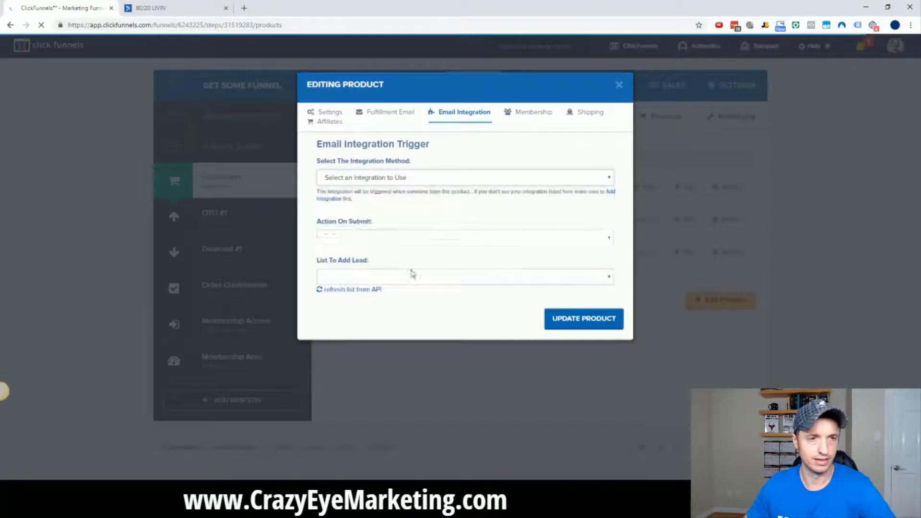
pyautogui.click(414, 240)
pyautogui.click(396, 270)
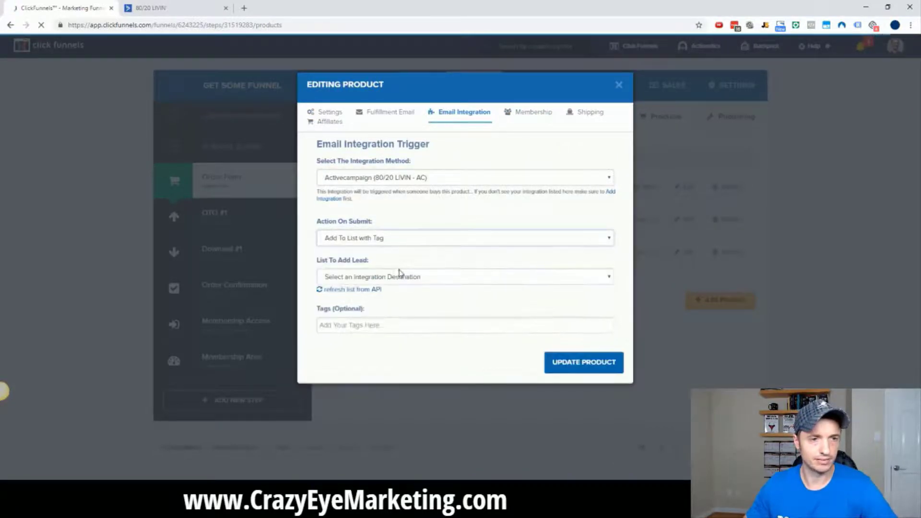
pyautogui.click(406, 278)
pyautogui.click(397, 297)
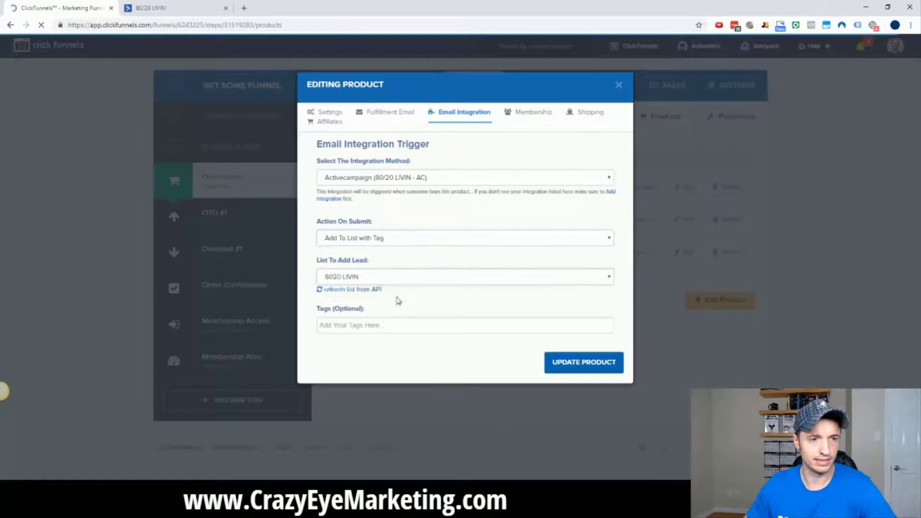
# Start entering the buyer tag, then remove the incomplete 'GS:' tag.
pyautogui.click(393, 328)
pyautogui.write('GS')
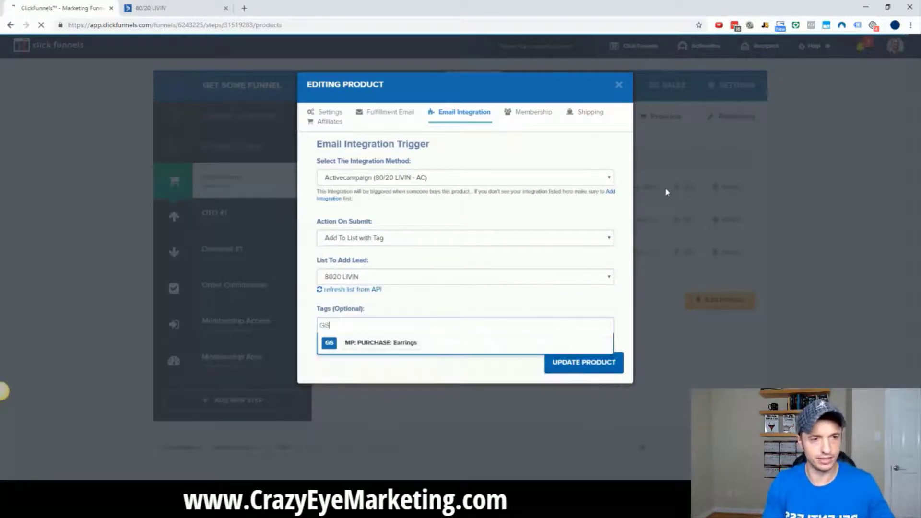
pyautogui.write(':')
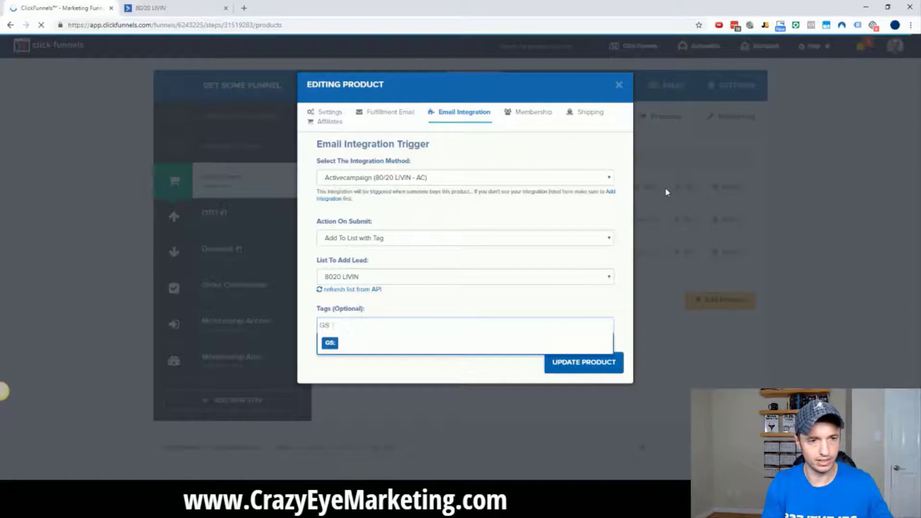
pyautogui.write(' NEW PURCHASE')
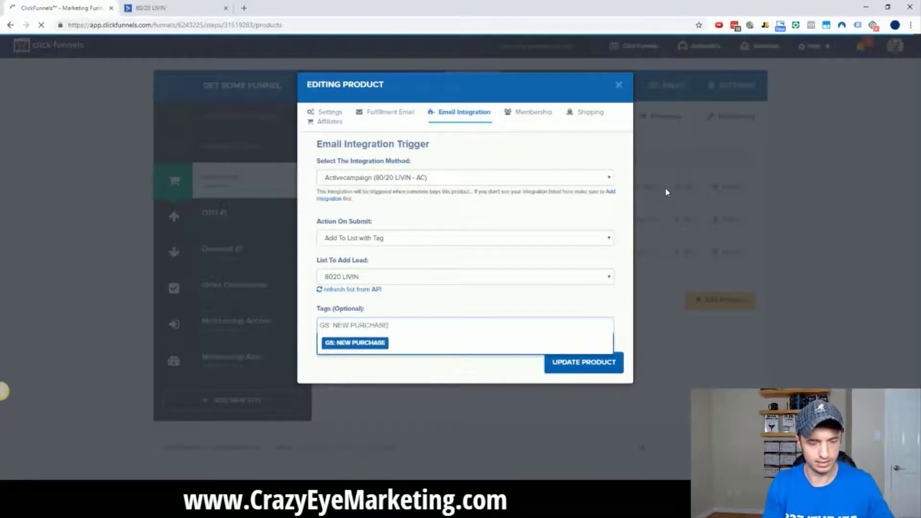
pyautogui.write(': Get Some')
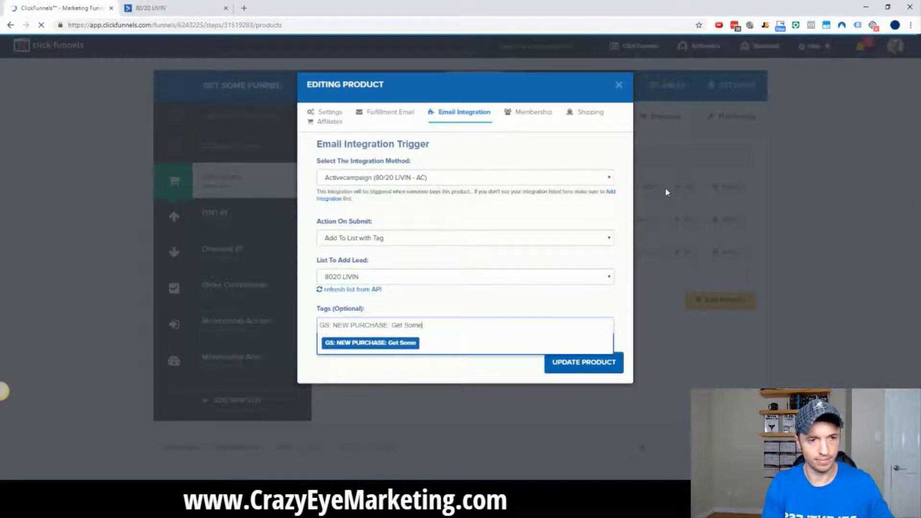
pyautogui.hotkey('ctrl', 'a')
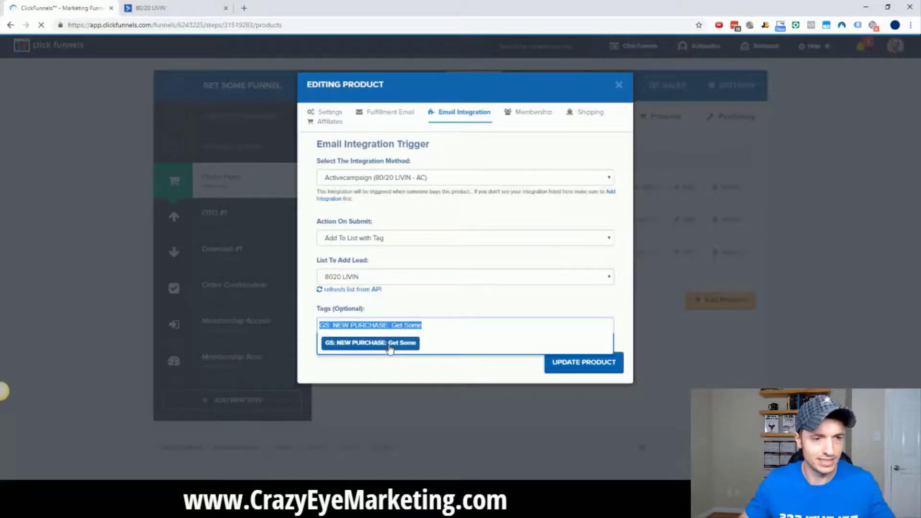
pyautogui.press('BackSpace')
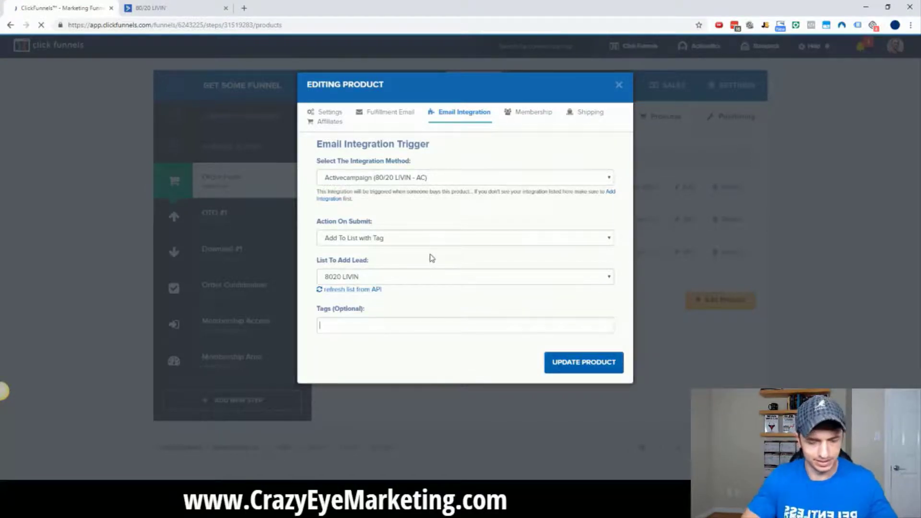
pyautogui.write('GS:')
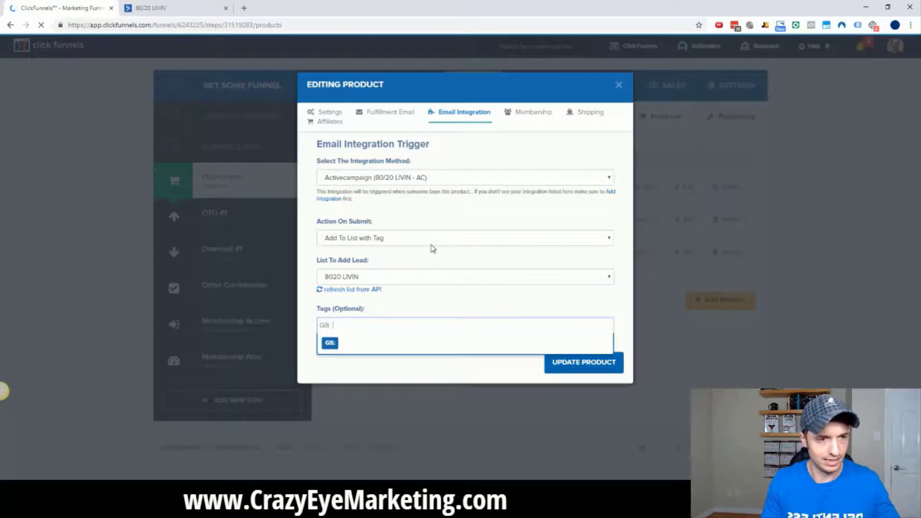
pyautogui.press('Return')
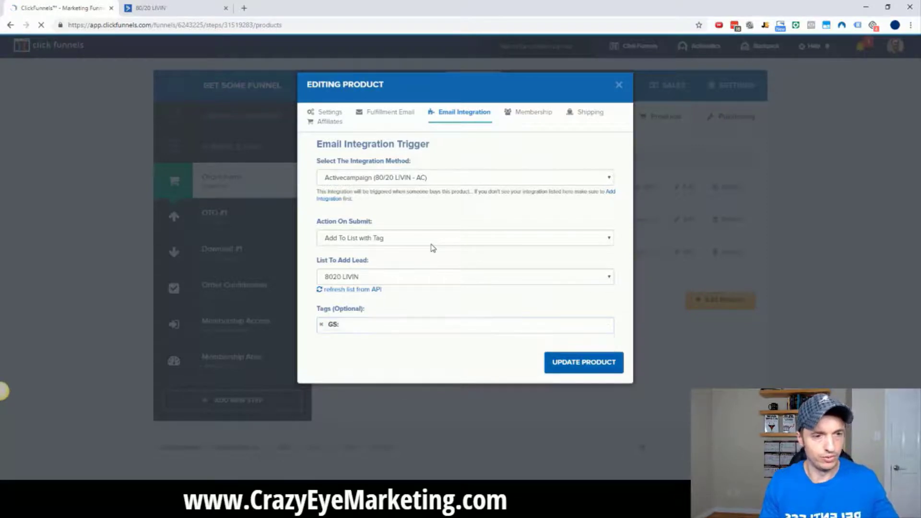
pyautogui.click(322, 325)
# Add the tag 'GS: NEW PURCHASE: Get Some' and update the product.
pyautogui.write('GS')
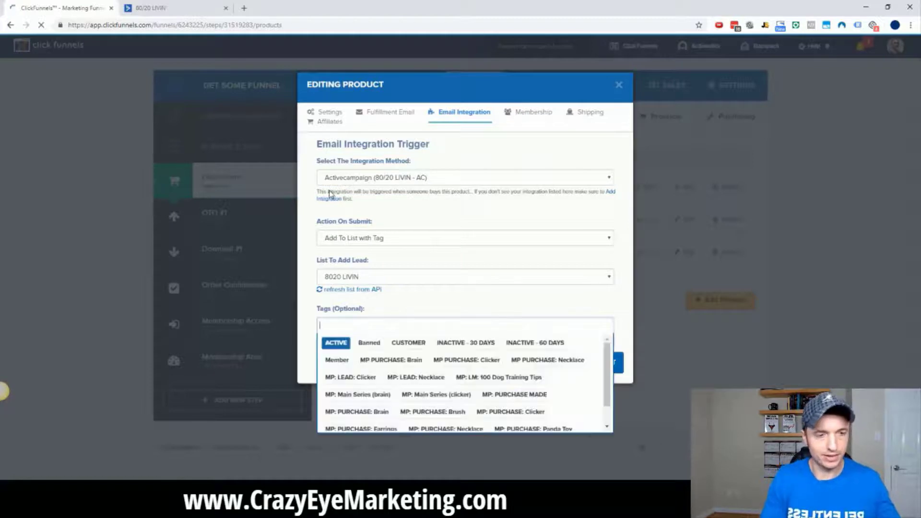
pyautogui.press('BackSpace')
pyautogui.press('BackSpace')
pyautogui.write('GS ')
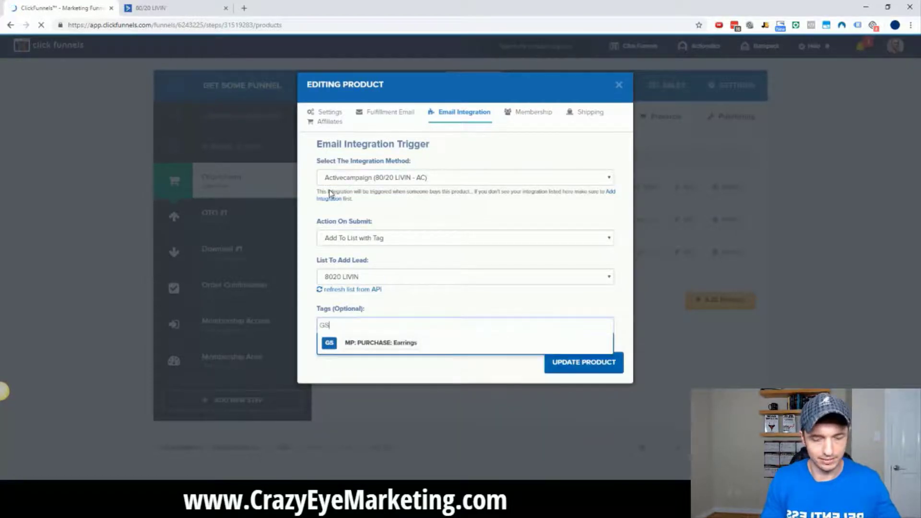
pyautogui.write('ne')
pyautogui.press('BackSpace')
pyautogui.press('BackSpace')
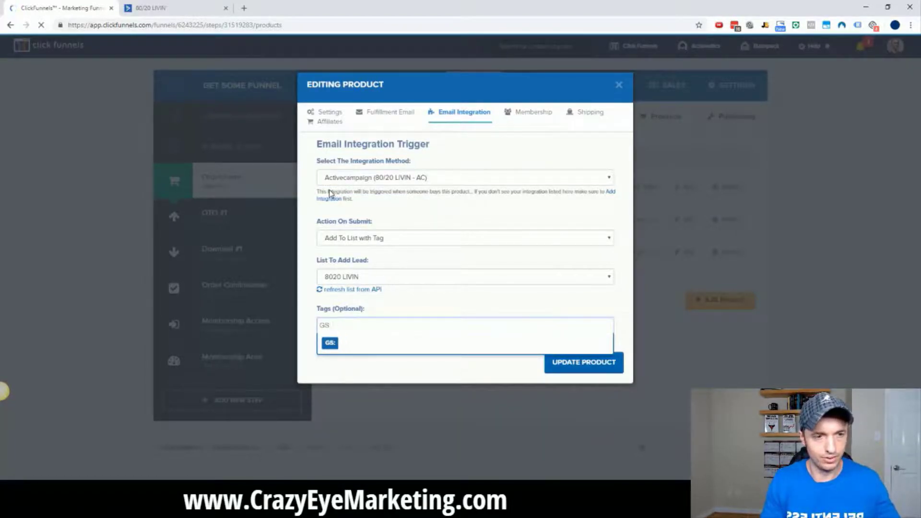
pyautogui.write('NEW PURCHAS')
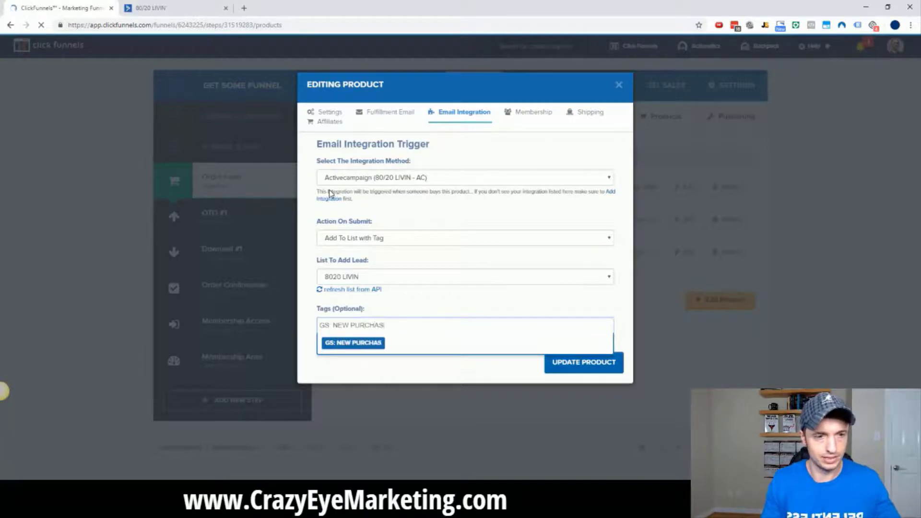
pyautogui.write('E: Get Some')
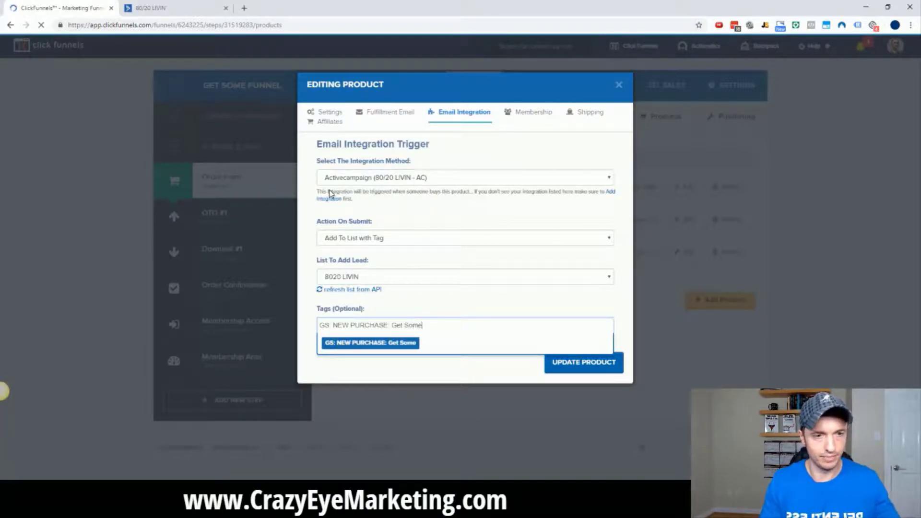
pyautogui.hotkey('ctrl', 'a')
pyautogui.hotkey('ctrl', 'x')
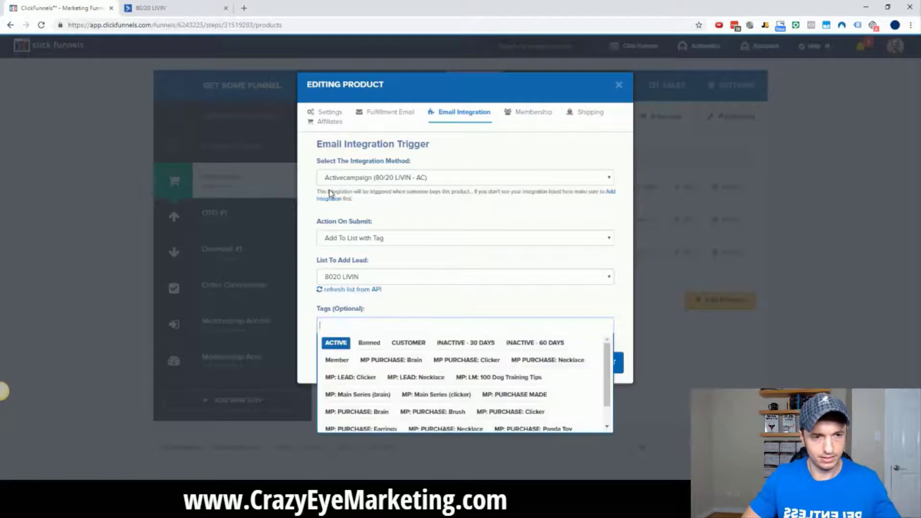
pyautogui.hotkey('ctrl', 'v')
pyautogui.press('Return')
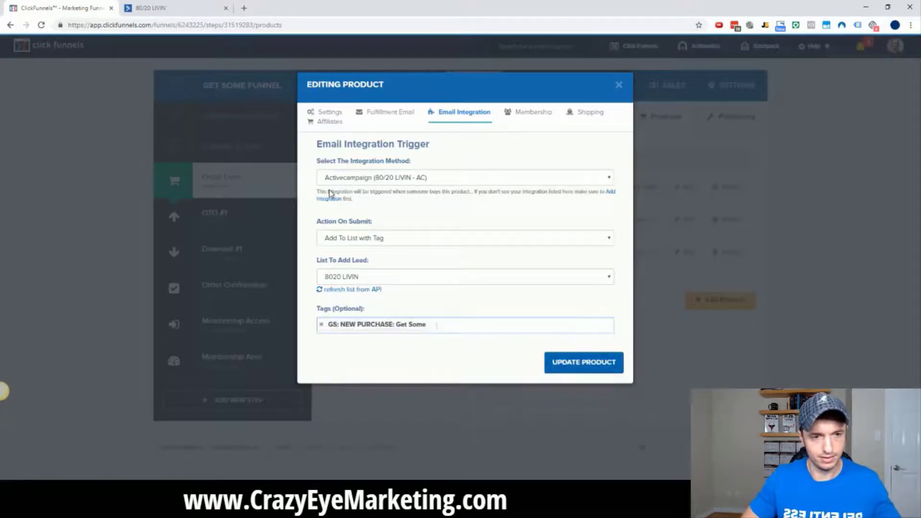
pyautogui.click(600, 366)
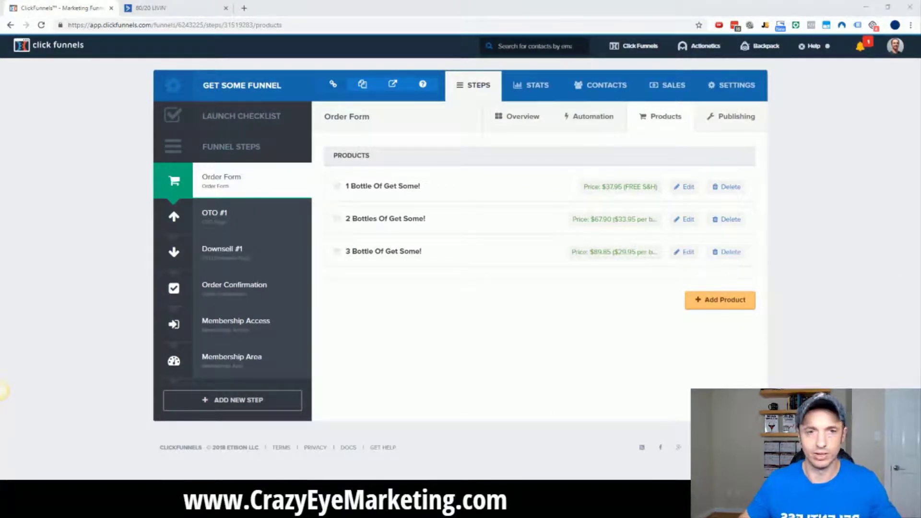
# Make the 2 Bottles product add buyers to 8020 LIVIN tagged 'GS: NEW PURCHASE: Get Some'.
pyautogui.click(685, 220)
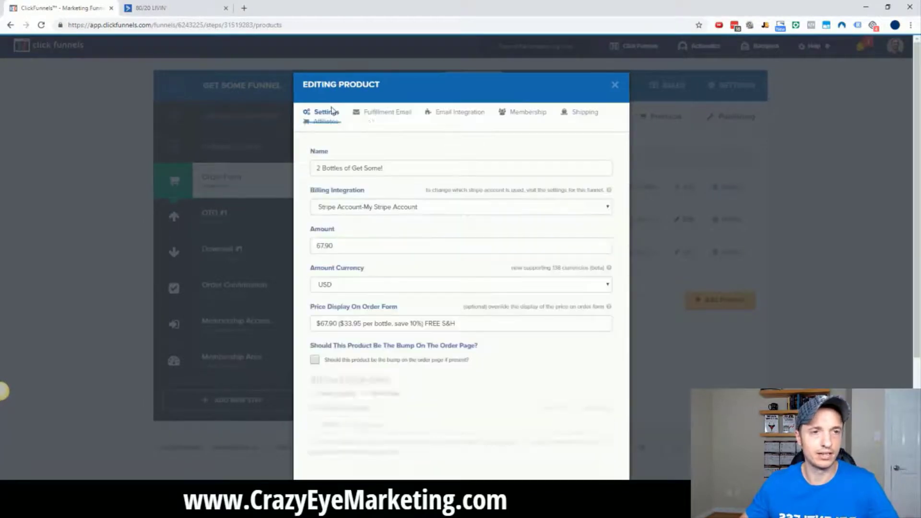
pyautogui.click(462, 115)
pyautogui.click(434, 181)
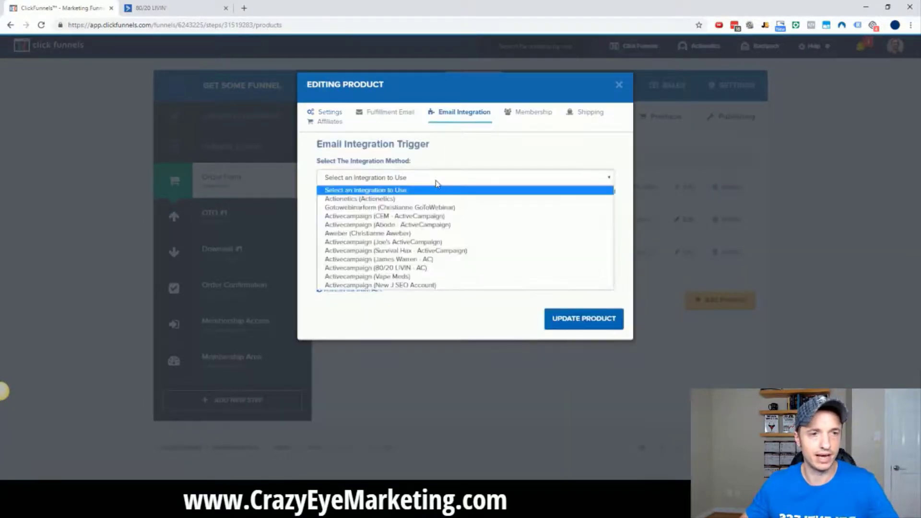
pyautogui.click(406, 268)
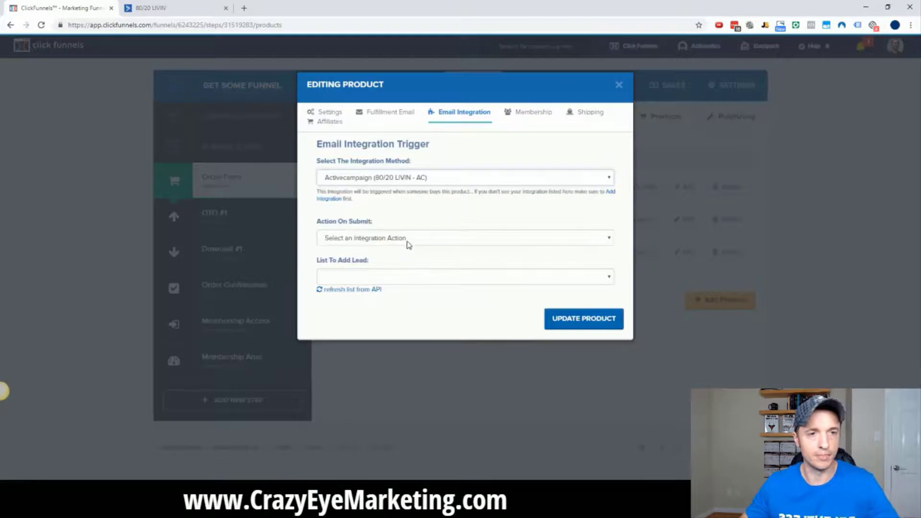
pyautogui.click(411, 238)
pyautogui.click(397, 267)
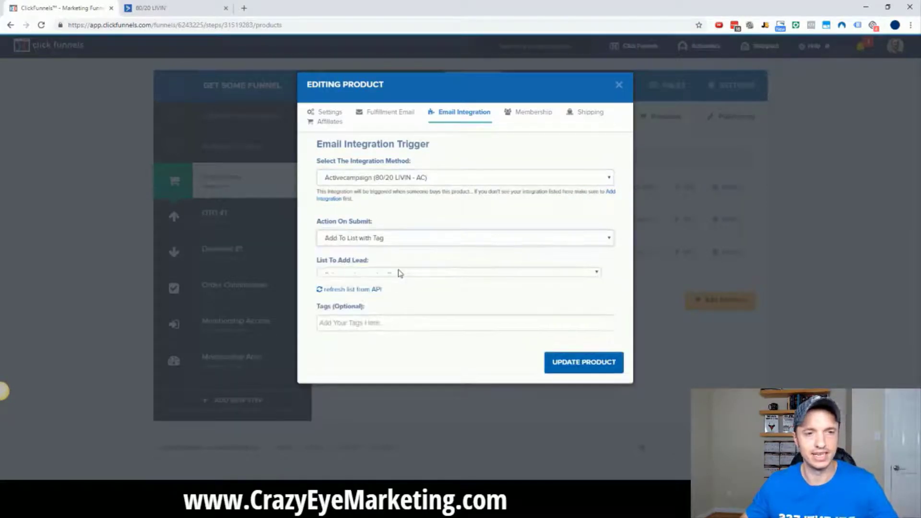
pyautogui.click(399, 277)
pyautogui.click(394, 298)
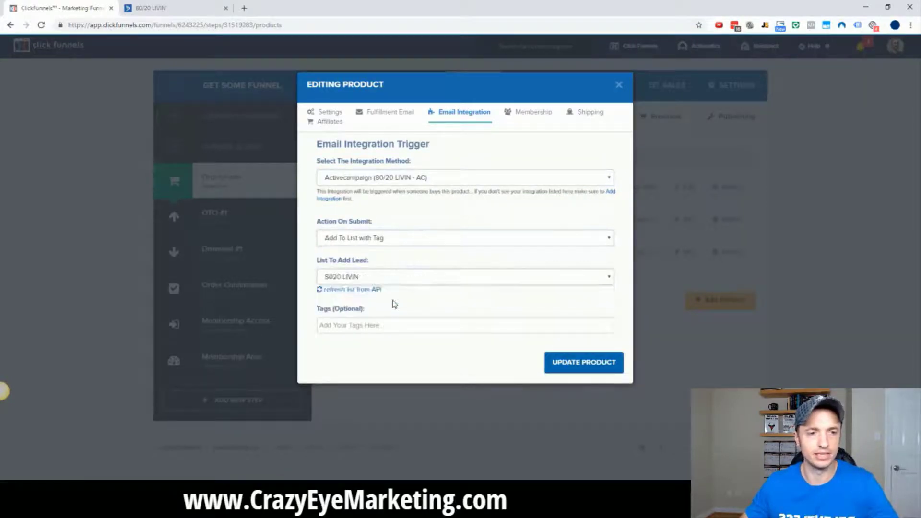
pyautogui.click(388, 331)
pyautogui.hotkey('ctrl', 'v')
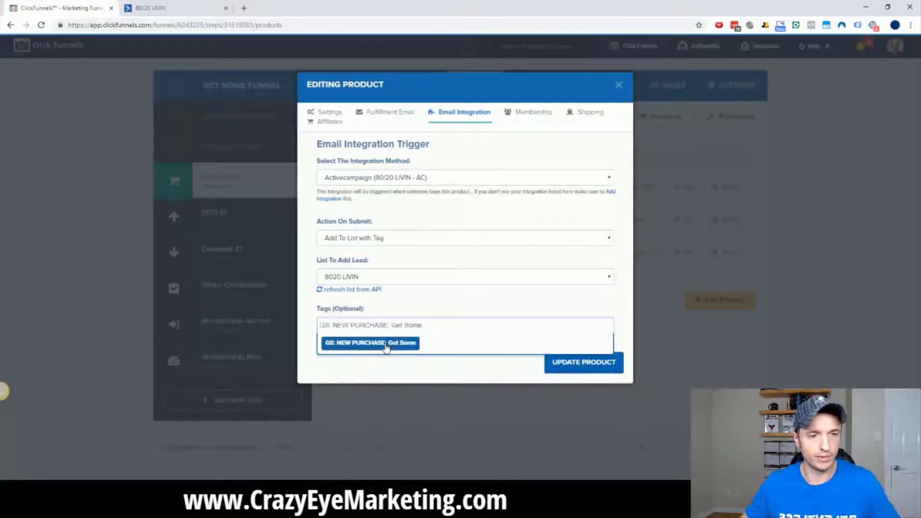
pyautogui.click(386, 343)
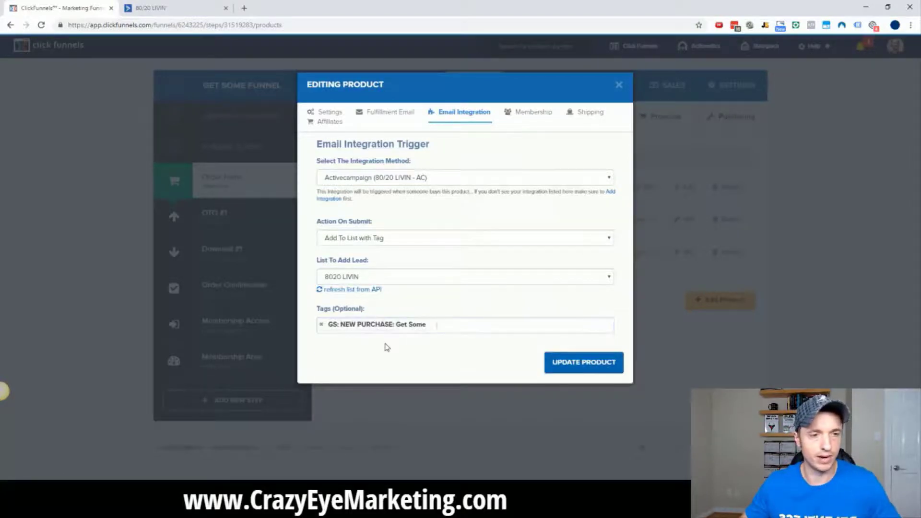
pyautogui.click(597, 373)
# Give the 3 Bottle product the same 8020 LIVIN list and 'GS: NEW PURCHASE: Get Some' tag.
pyautogui.click(689, 254)
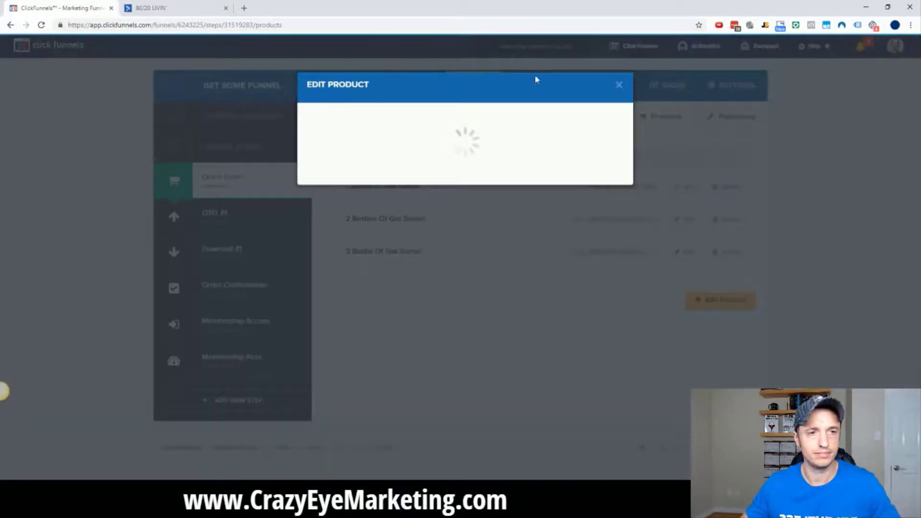
pyautogui.click(459, 115)
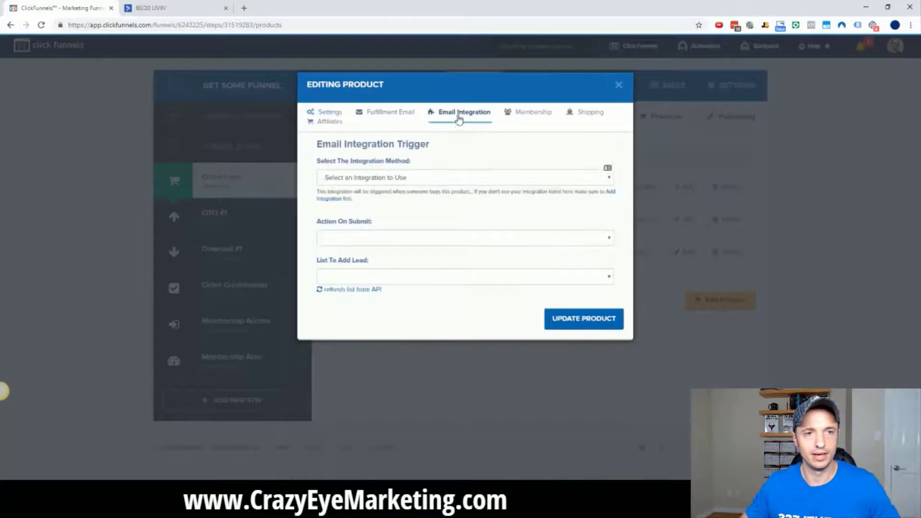
pyautogui.click(410, 179)
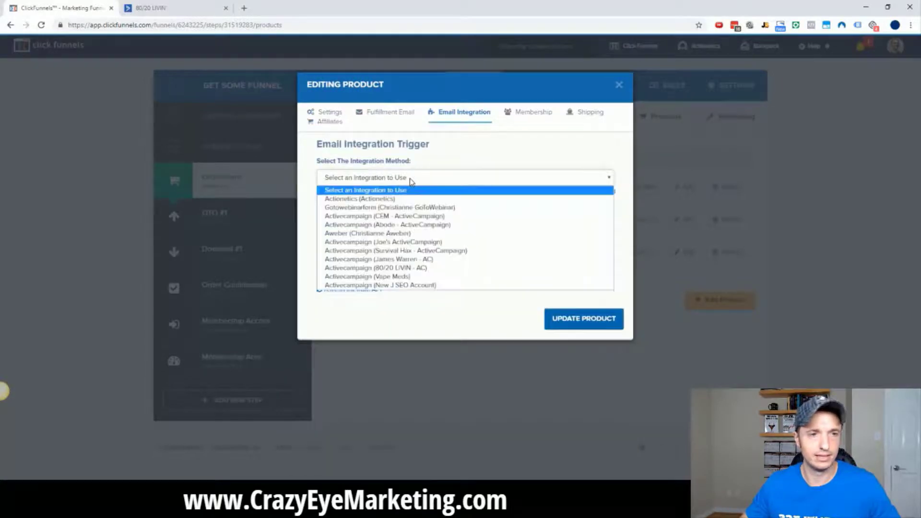
pyautogui.click(421, 270)
pyautogui.click(424, 239)
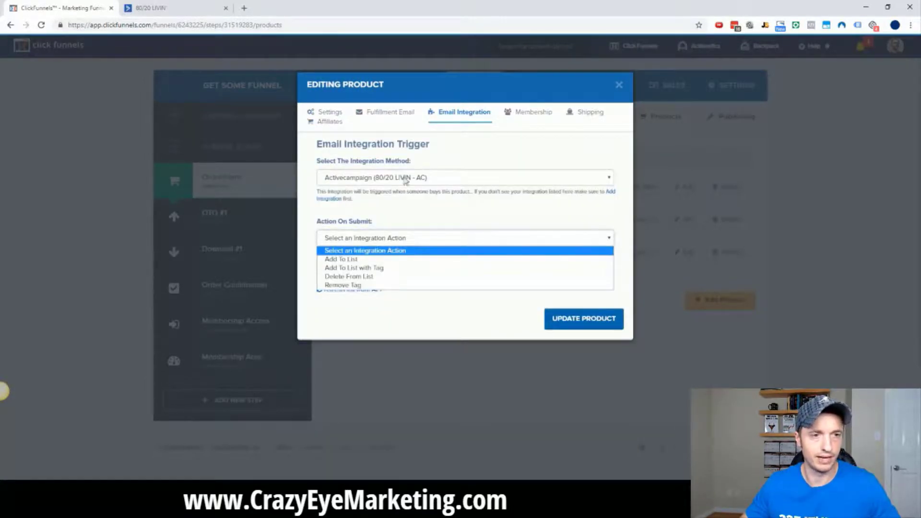
pyautogui.click(376, 268)
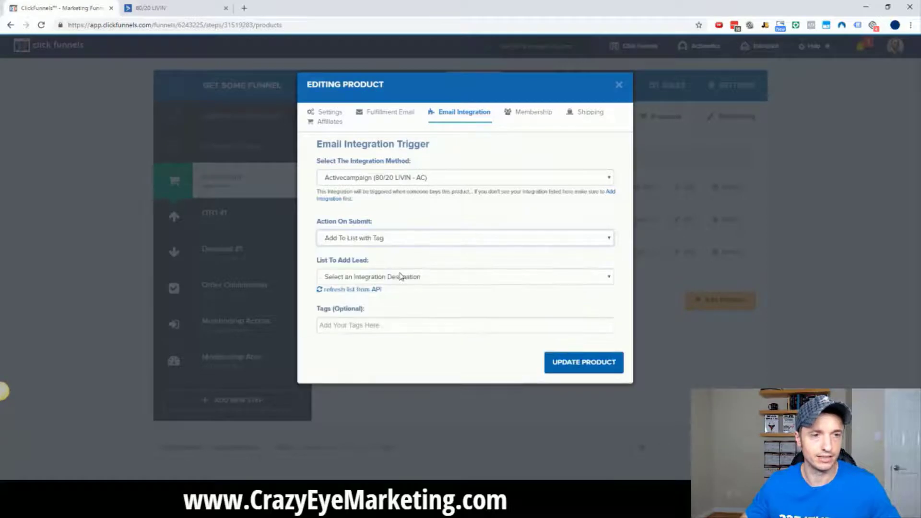
pyautogui.click(402, 277)
pyautogui.click(389, 298)
pyautogui.click(382, 330)
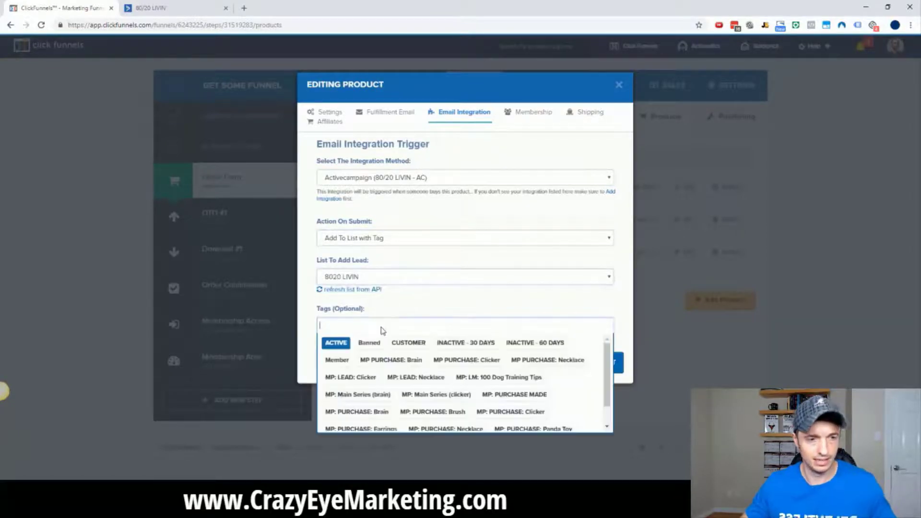
pyautogui.hotkey('ctrl', 'v')
pyautogui.click(385, 344)
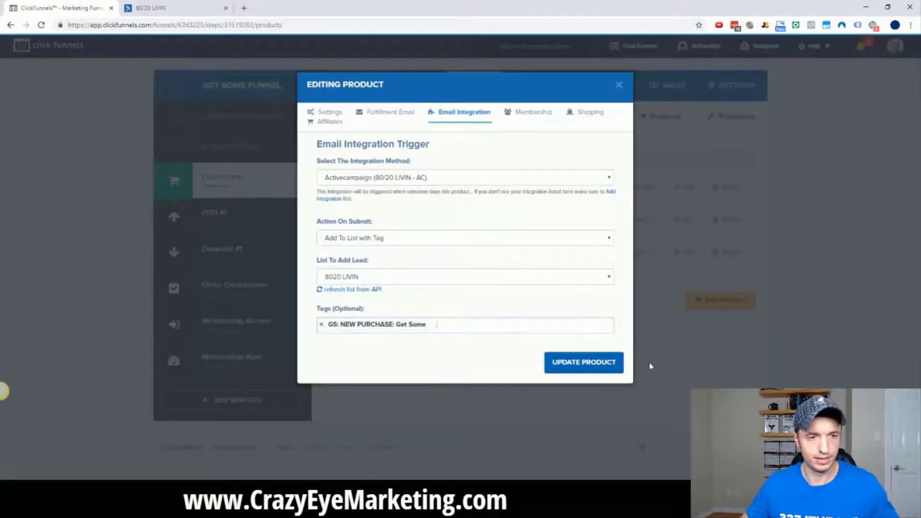
pyautogui.click(587, 368)
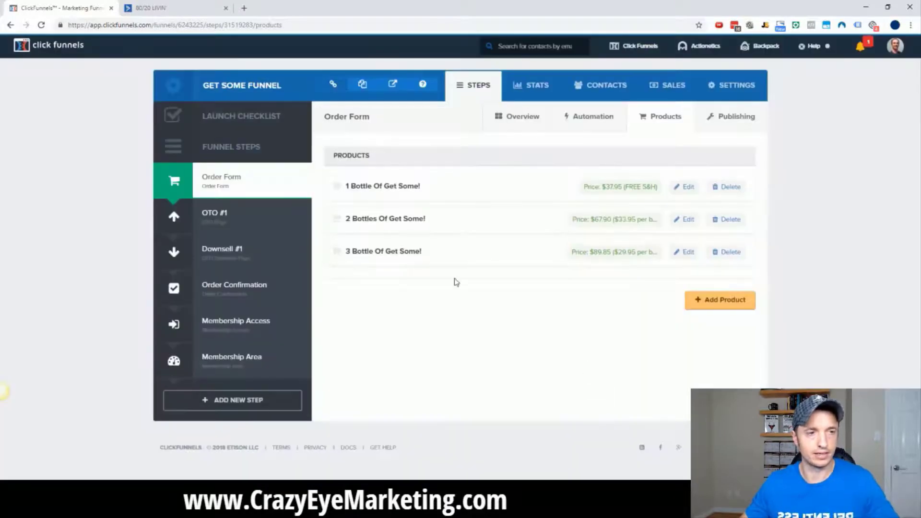
# On OTO #1, set Get Some Monthly Subscription's integration to 80/20 LIVIN - AC, list 8020 LIVIN.
pyautogui.click(239, 220)
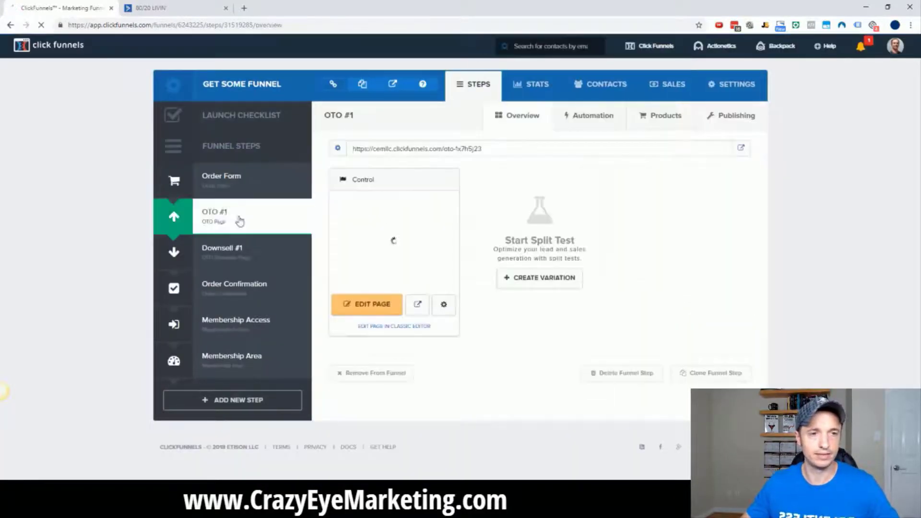
pyautogui.click(667, 123)
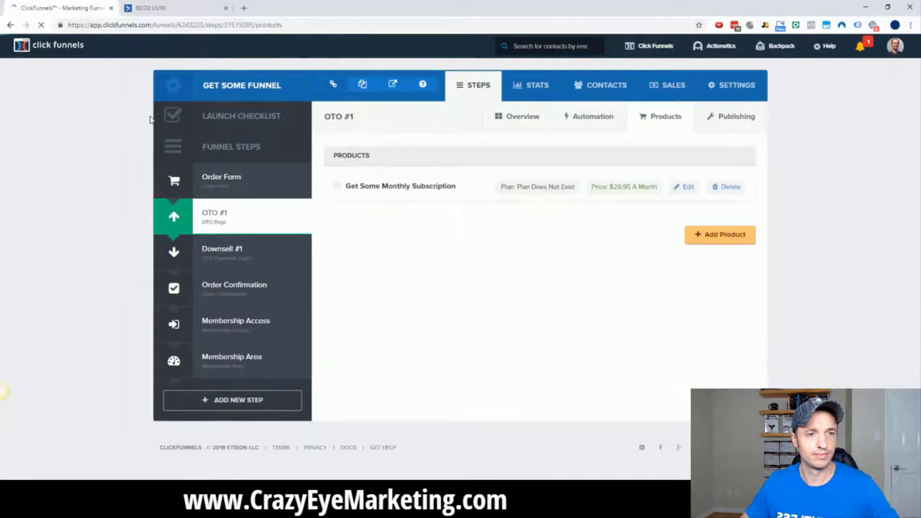
pyautogui.click(686, 188)
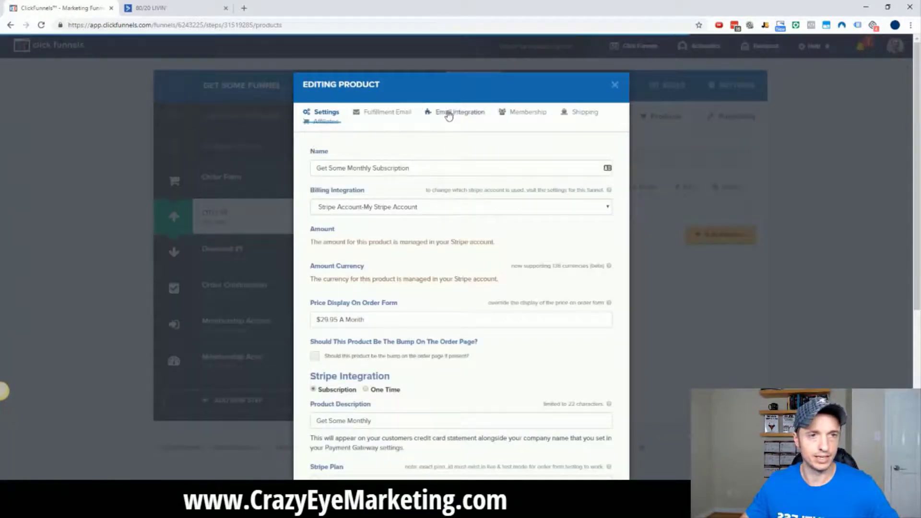
pyautogui.click(450, 116)
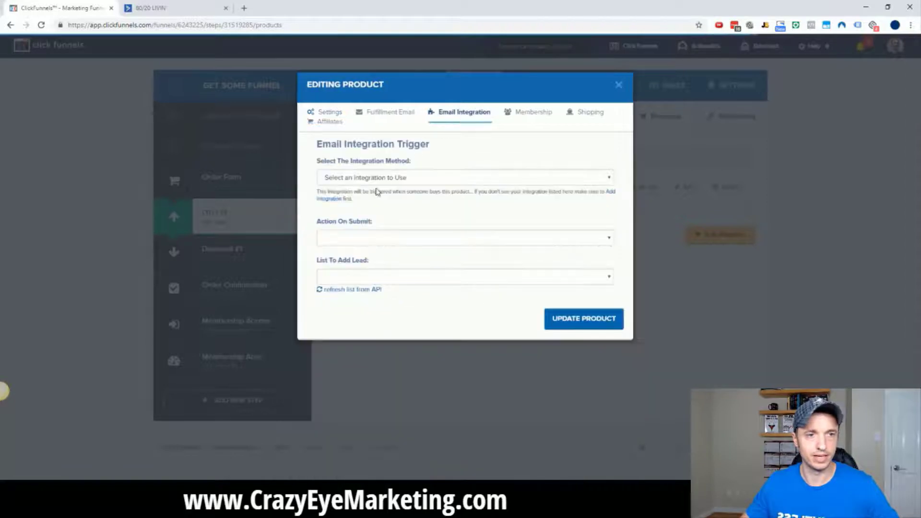
pyautogui.click(411, 180)
pyautogui.click(417, 271)
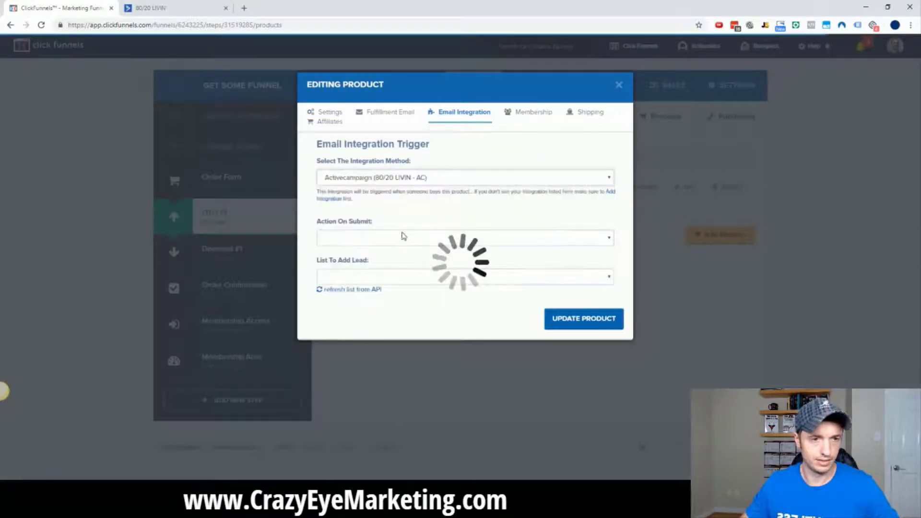
pyautogui.click(401, 237)
pyautogui.click(396, 268)
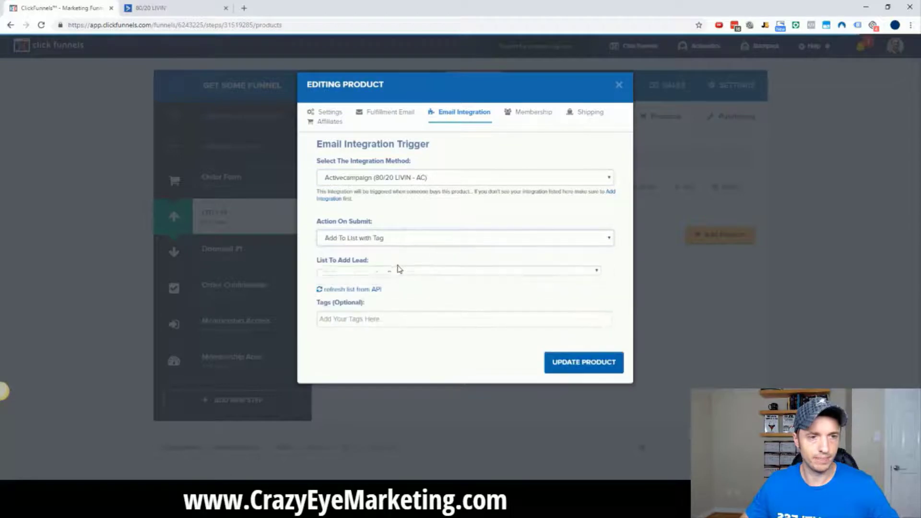
pyautogui.click(404, 277)
pyautogui.click(392, 298)
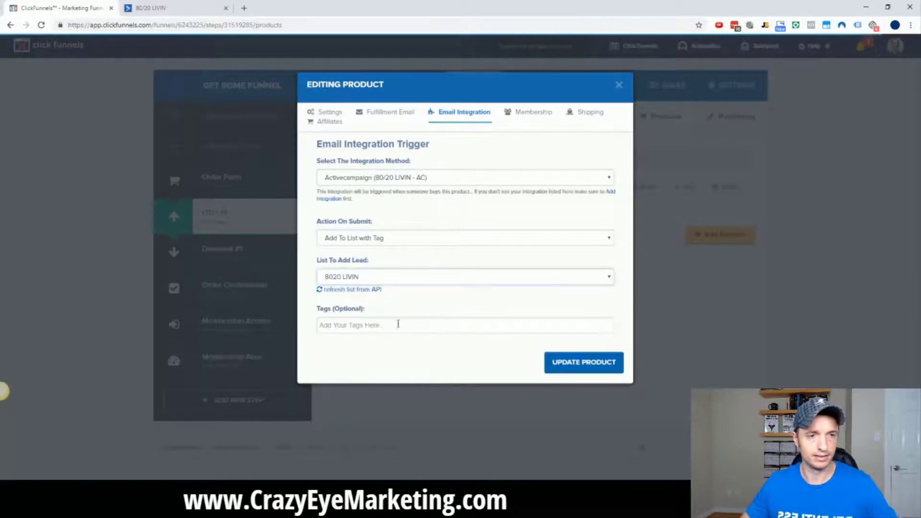
# Tag buyers 'GS: NEW PURCHASE: Get Some Monthly' and update the product.
pyautogui.click(398, 325)
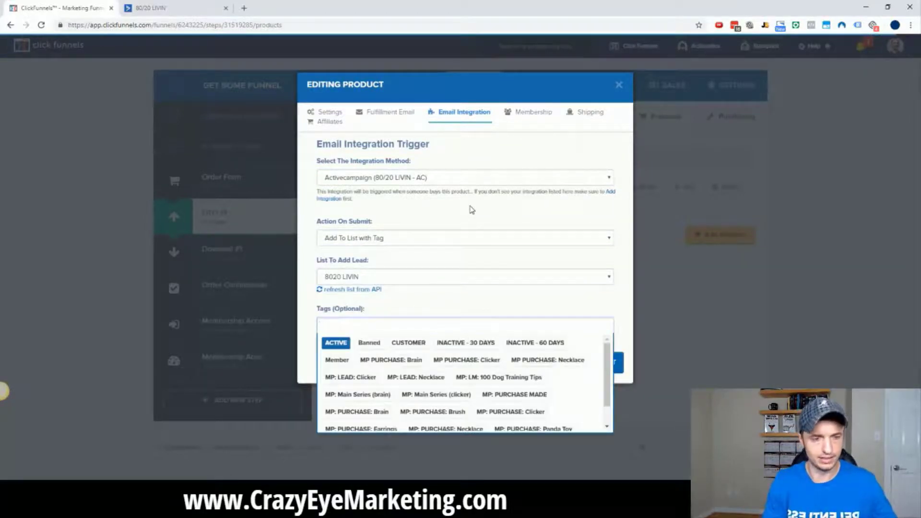
pyautogui.write('GS:')
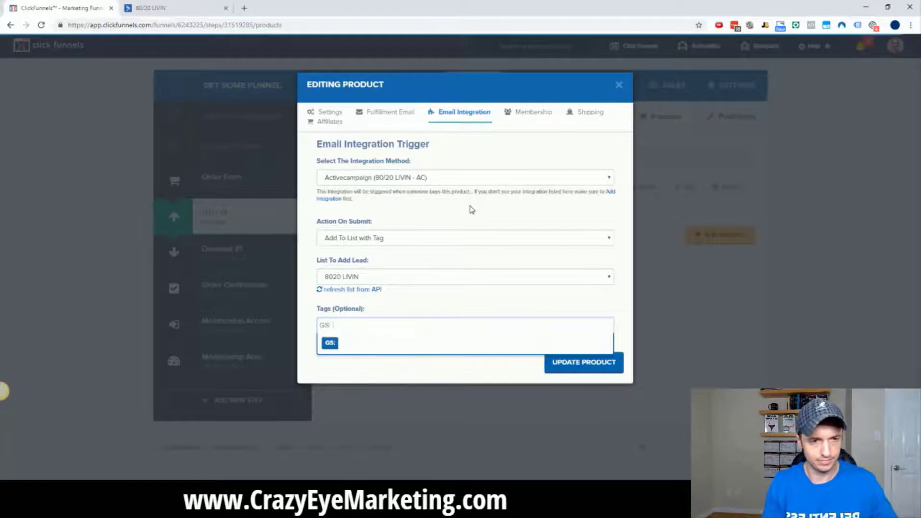
pyautogui.write(' NEW PUR')
pyautogui.write('CHAS')
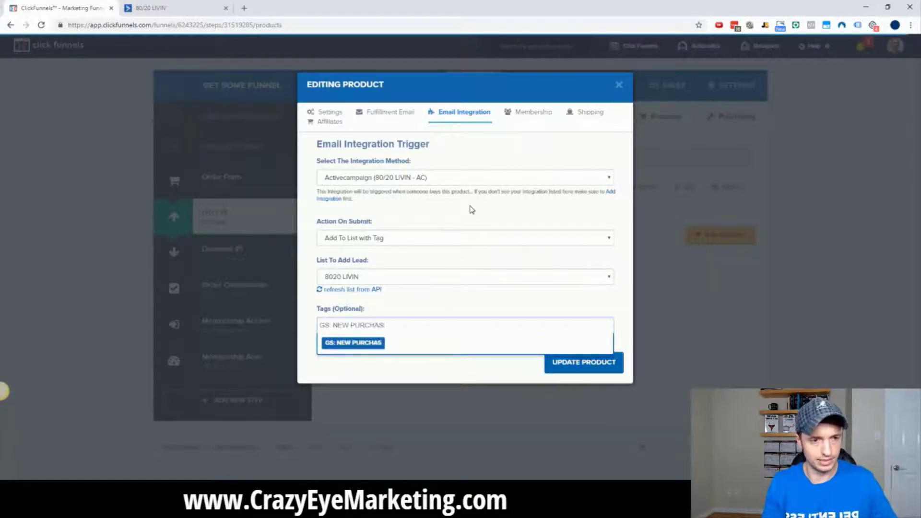
pyautogui.write('E: Get So')
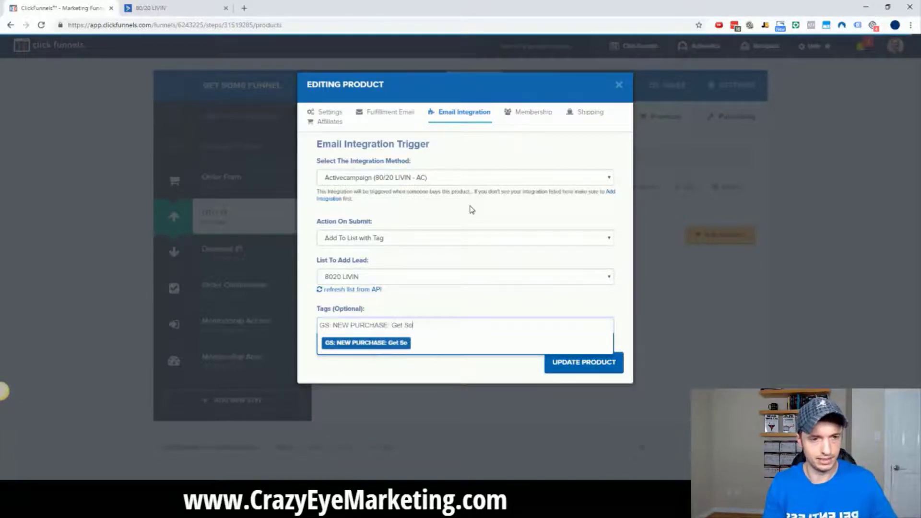
pyautogui.write('me Monthly')
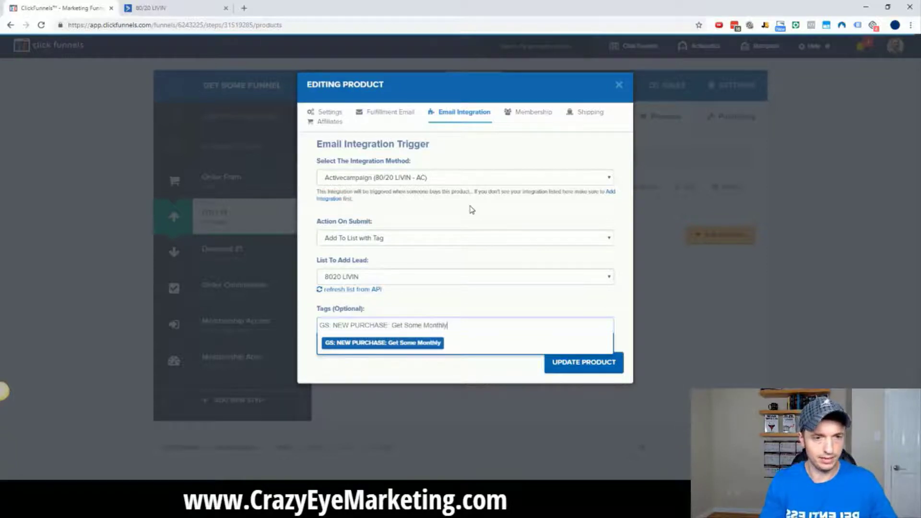
pyautogui.hotkey('ctrl', 'a')
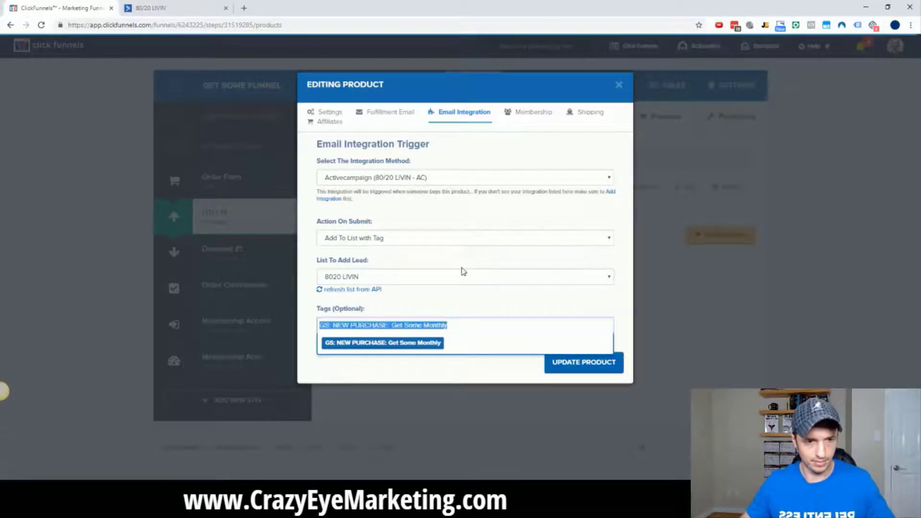
pyautogui.click(421, 345)
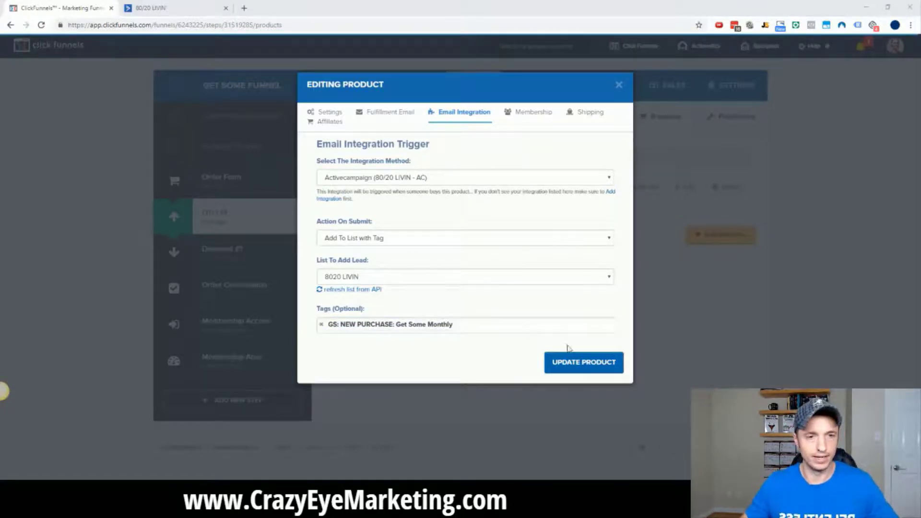
pyautogui.click(571, 365)
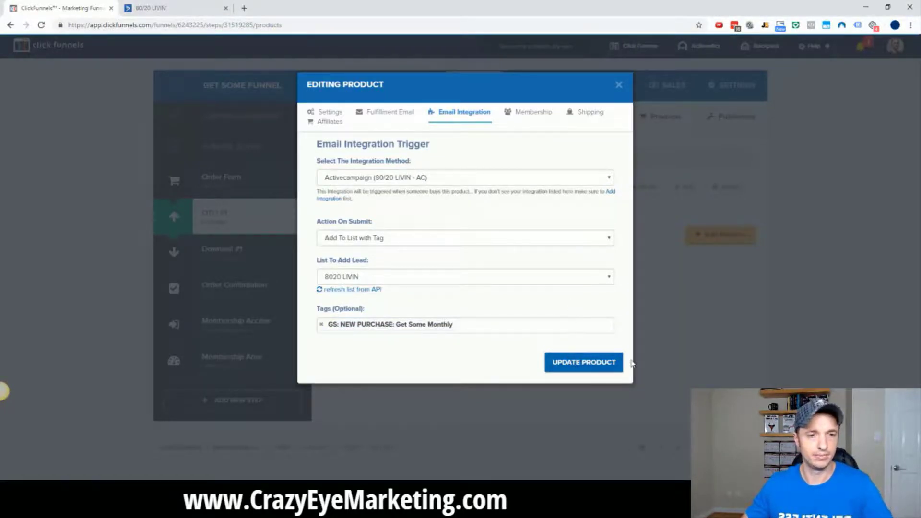
pyautogui.click(578, 367)
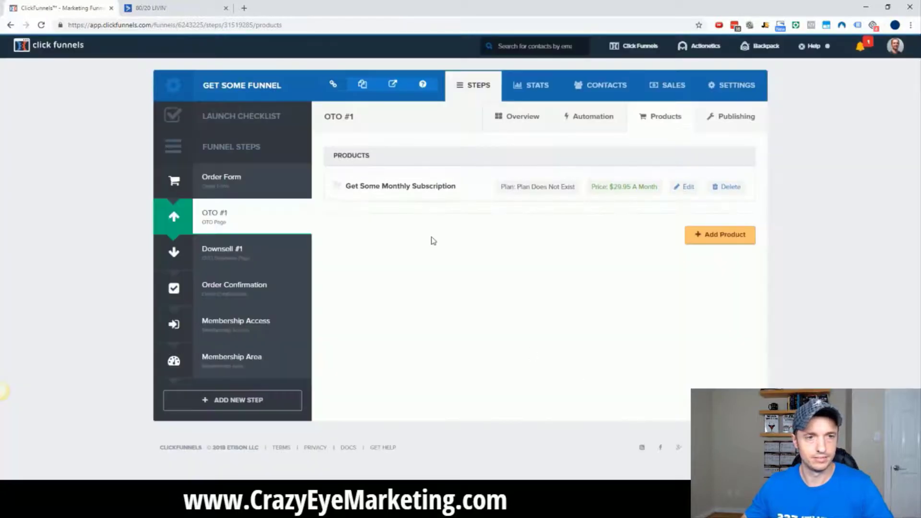
# On Downsell #1, set the 1 Bottle Of Get Some product's integration to 80/20 LIVIN - AC, list 8020 LIVIN.
pyautogui.click(218, 255)
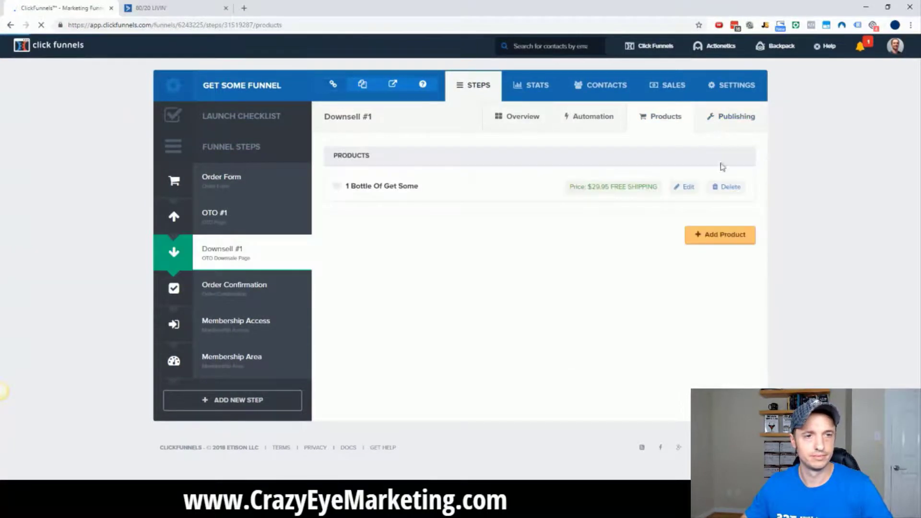
pyautogui.click(687, 188)
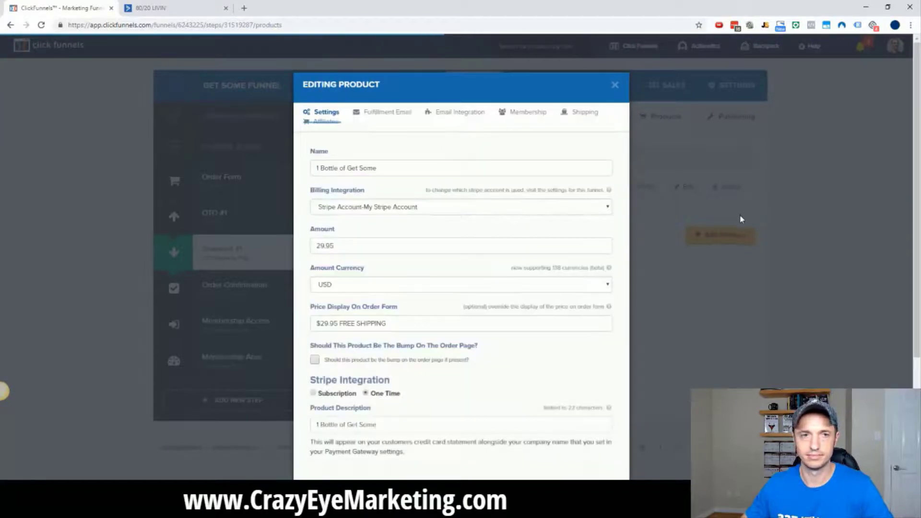
pyautogui.click(458, 113)
pyautogui.click(432, 182)
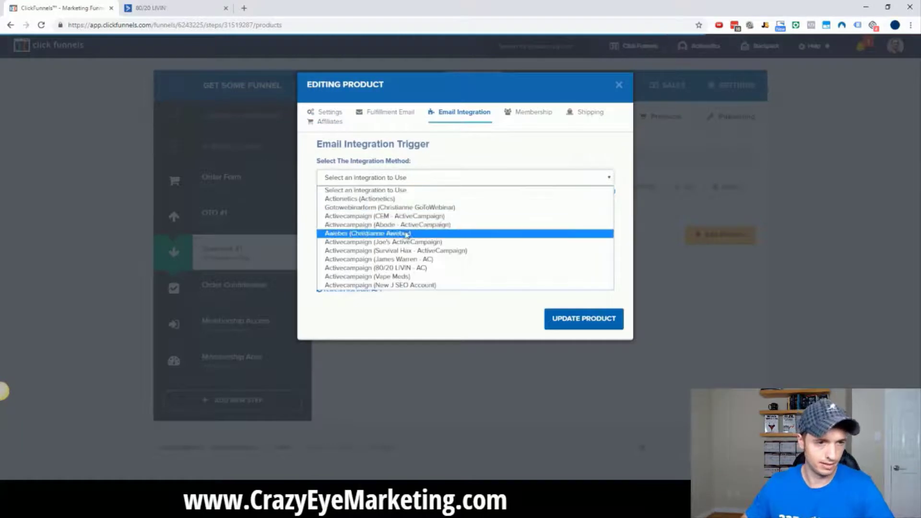
pyautogui.click(407, 268)
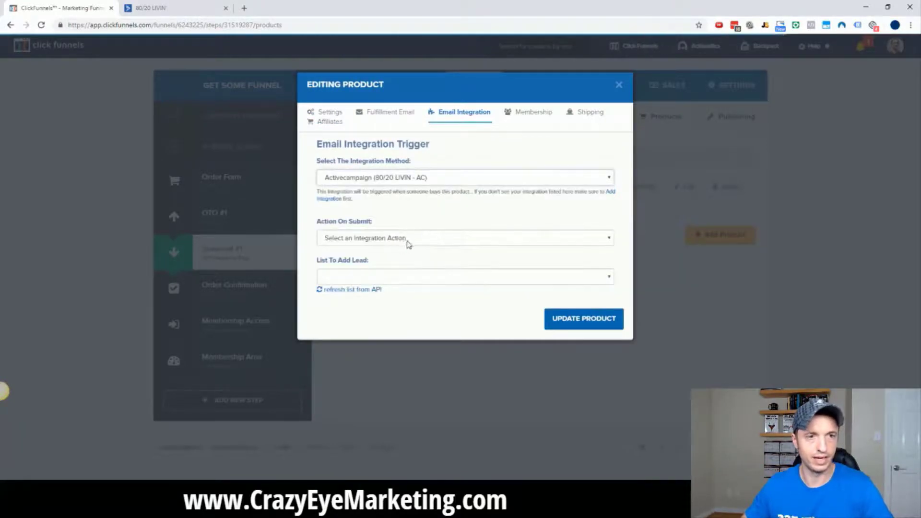
pyautogui.click(405, 238)
pyautogui.click(392, 269)
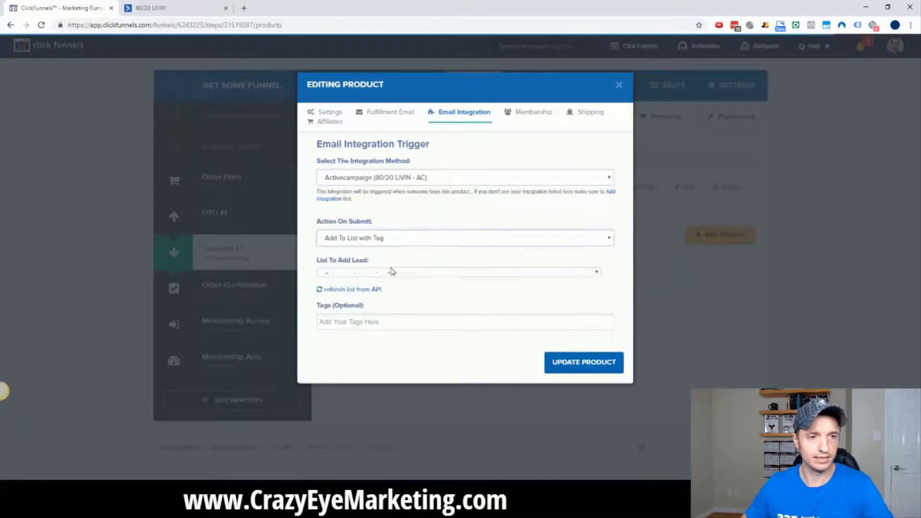
pyautogui.click(389, 277)
pyautogui.click(380, 299)
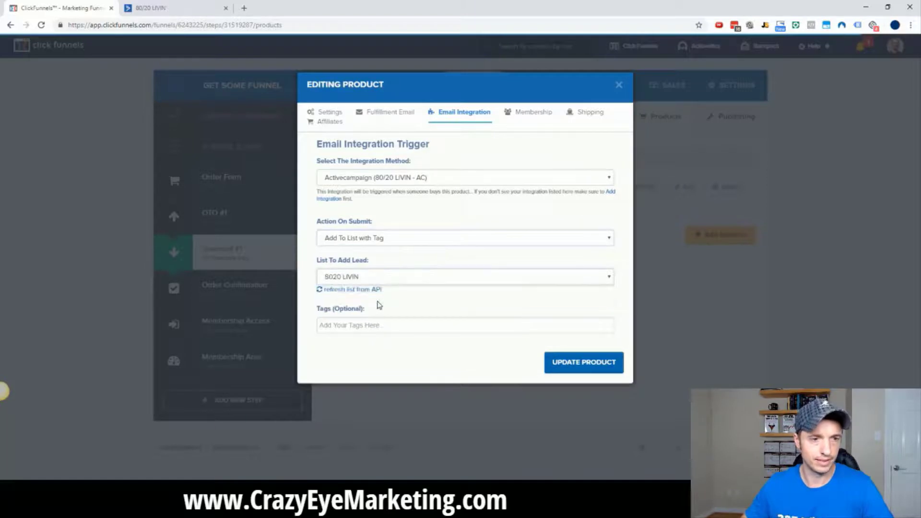
# Tag buyers 'GS: NEW PURCHASE: Get Some DS' and update the product.
pyautogui.click(407, 326)
pyautogui.write('GS')
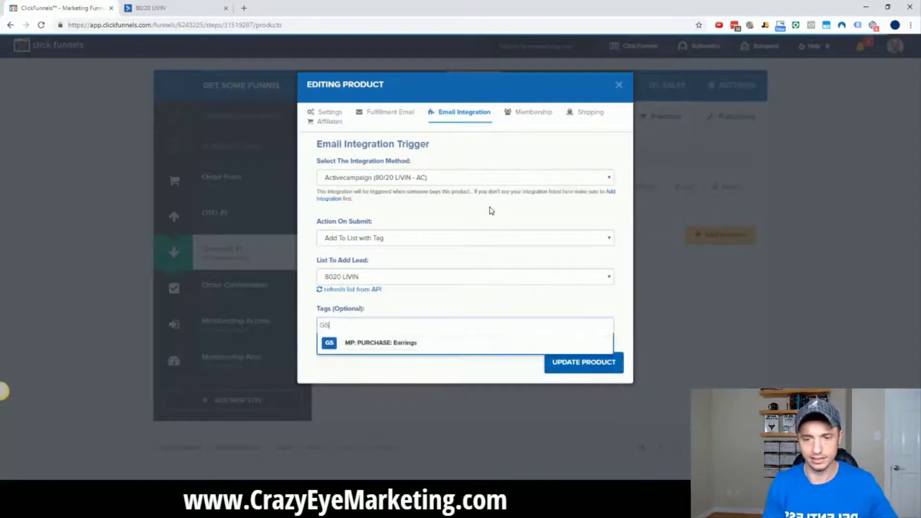
pyautogui.write(': NEW PURCHASE')
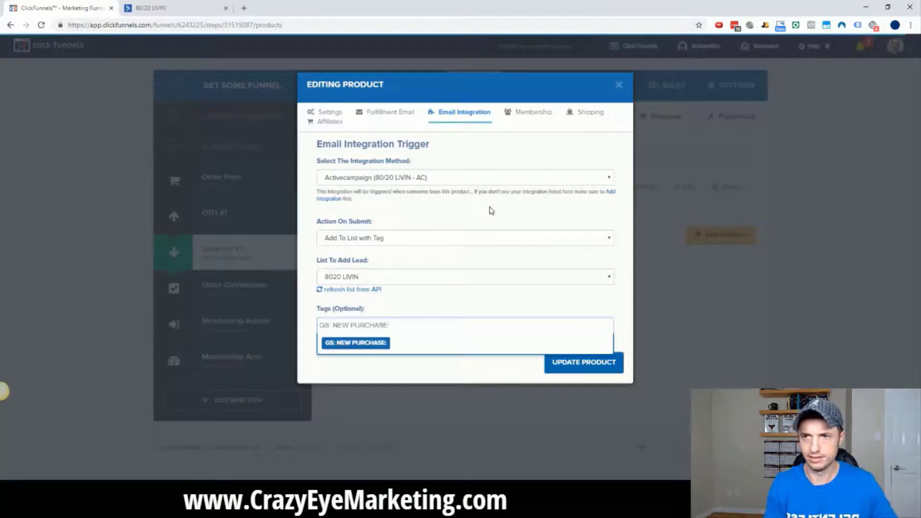
pyautogui.write(': Get Some DS')
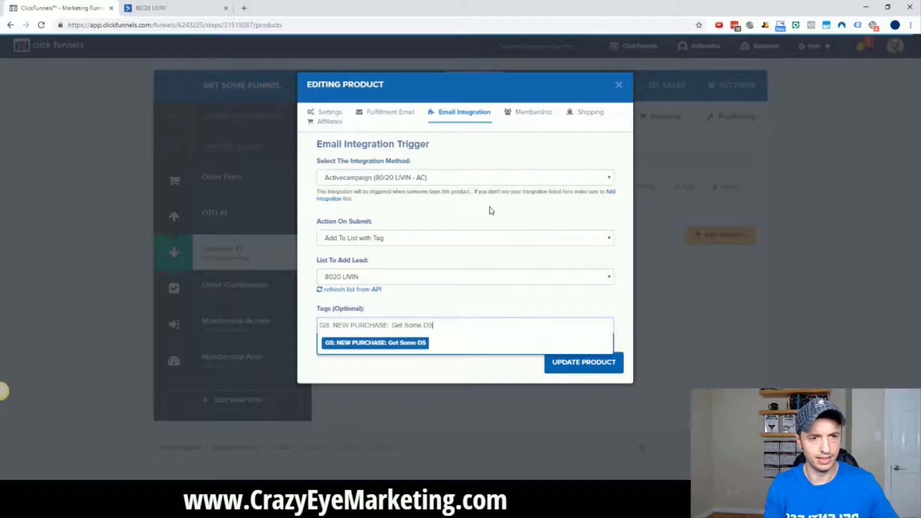
pyautogui.hotkey('ctrl', 'a')
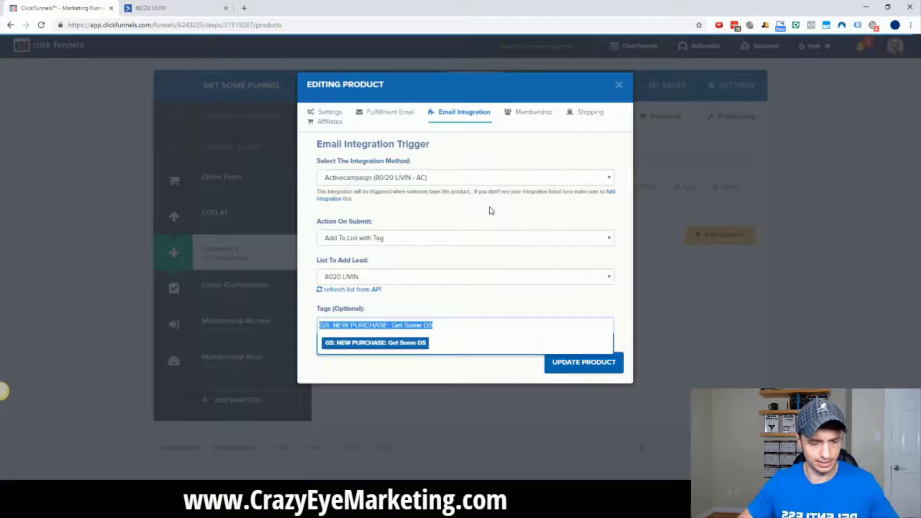
pyautogui.click(414, 343)
pyautogui.click(4, 390)
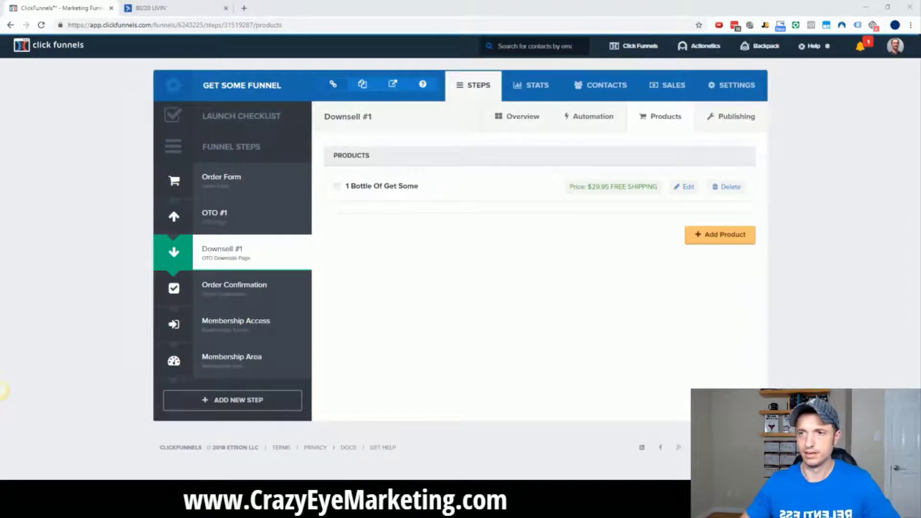
# Place the Notepad list of GS tag names beside the funnel and open the Order Form step.
pyautogui.hotkey('alt', 'Tab')
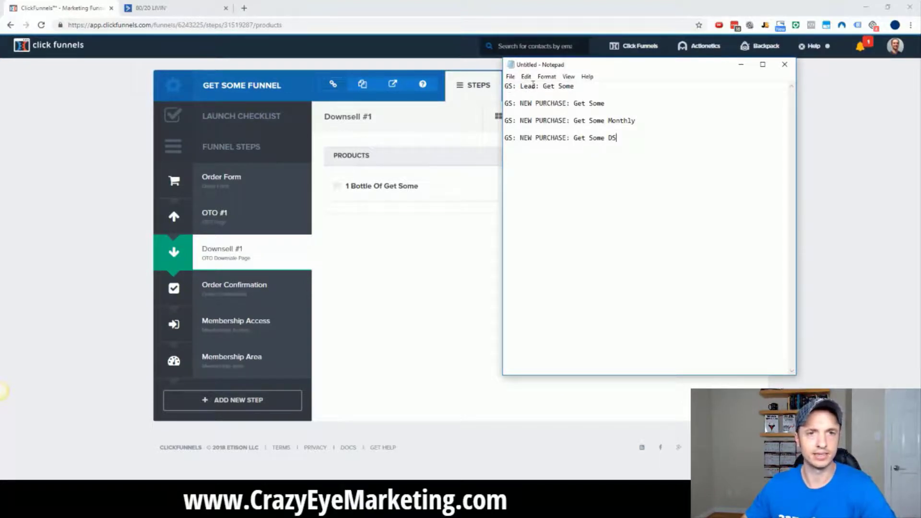
pyautogui.moveTo(598, 67); pyautogui.dragTo(920, 88)
pyautogui.click(216, 184)
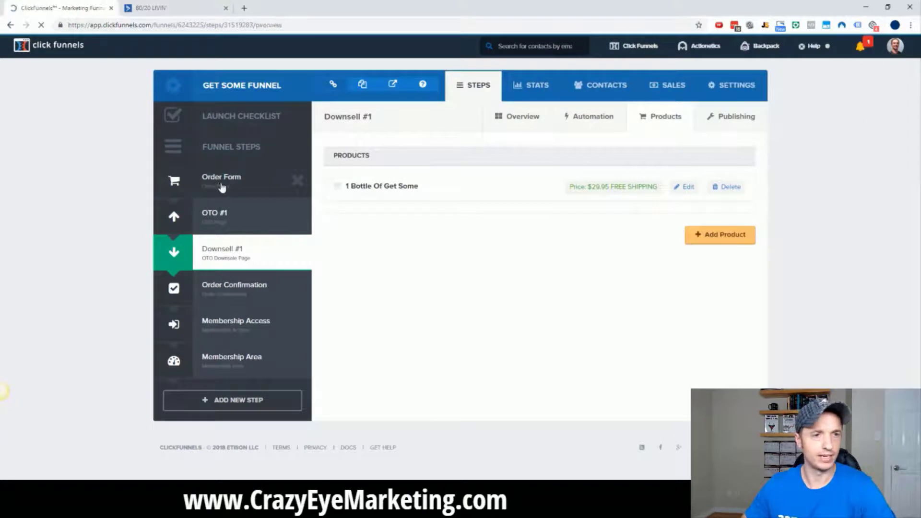
pyautogui.moveTo(920, 83); pyautogui.dragTo(716, 83)
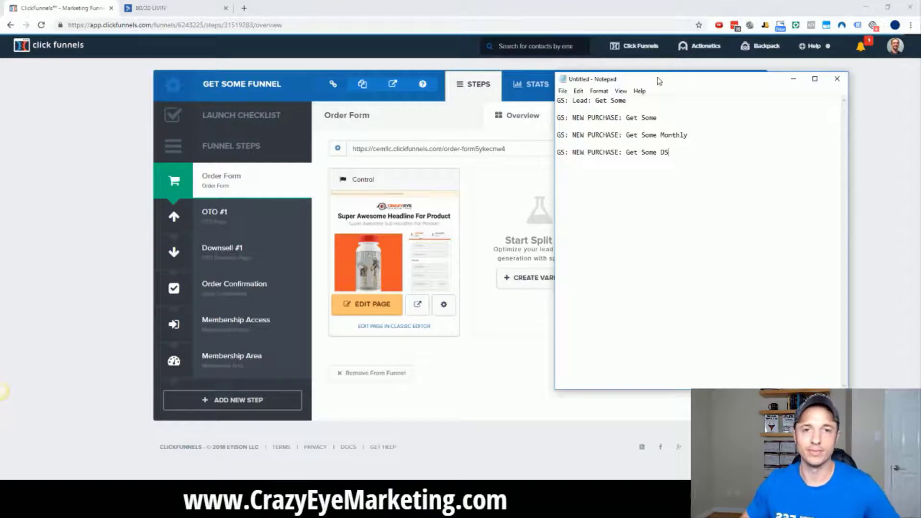
pyautogui.moveTo(659, 82); pyautogui.dragTo(920, 81)
# Start a new ActiveCampaign automation from scratch.
pyautogui.click(189, 5)
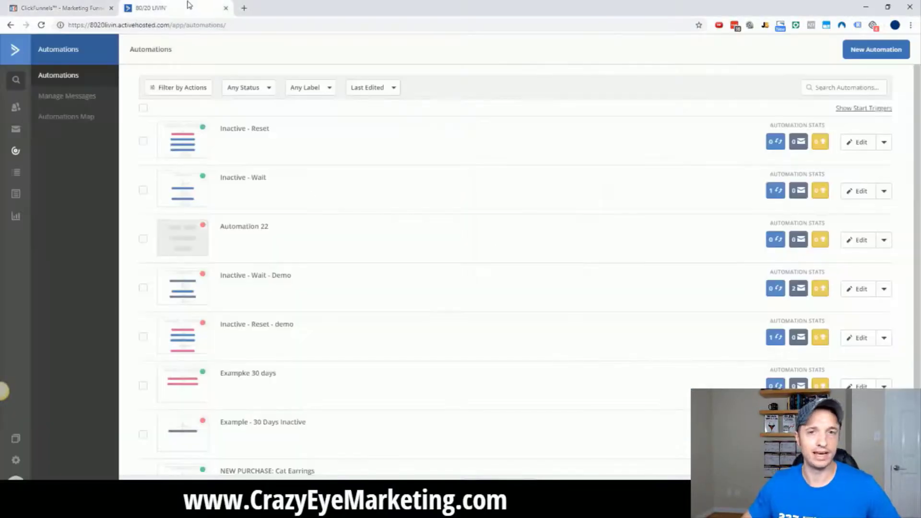
pyautogui.click(876, 50)
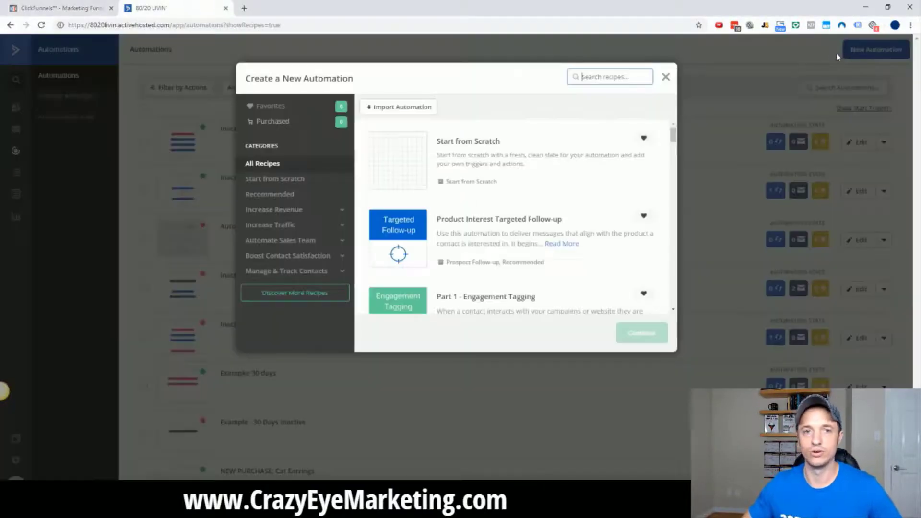
pyautogui.click(398, 157)
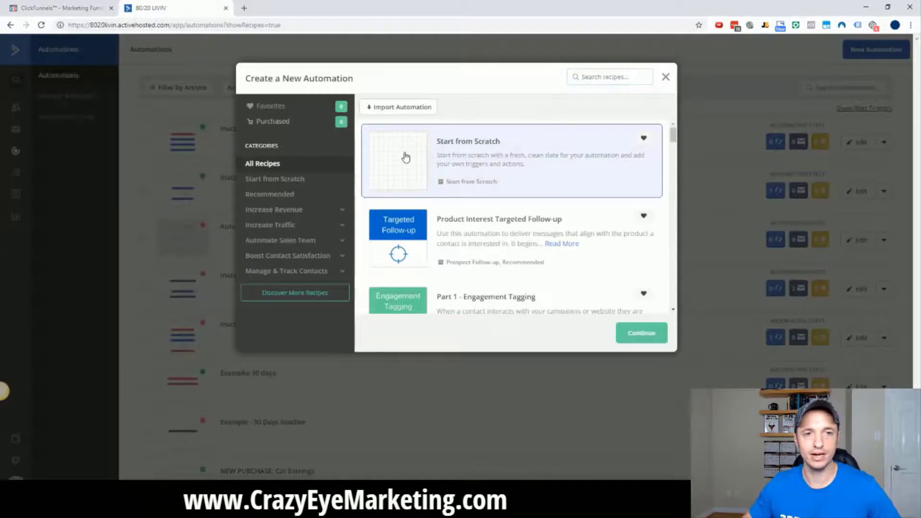
pyautogui.click(641, 333)
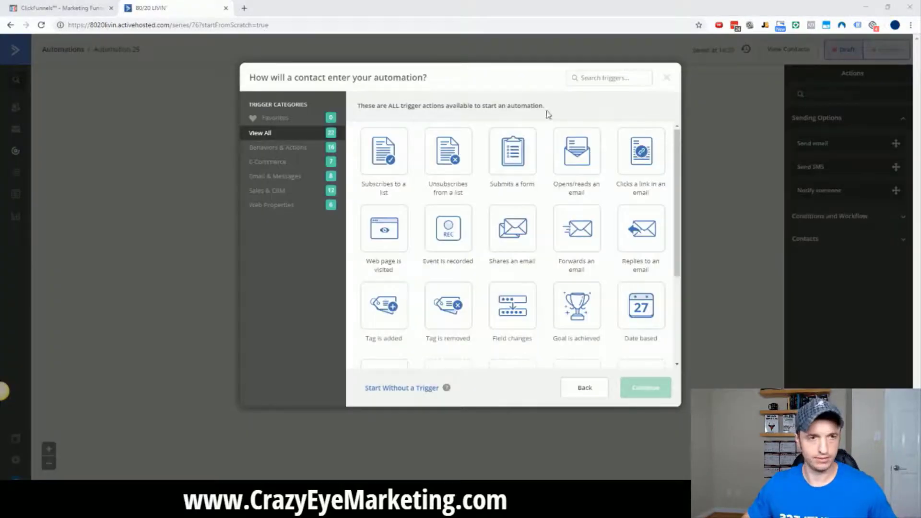
# Trigger it once whenever the tag 'GS: Lead: Get Some' is added.
pyautogui.click(389, 309)
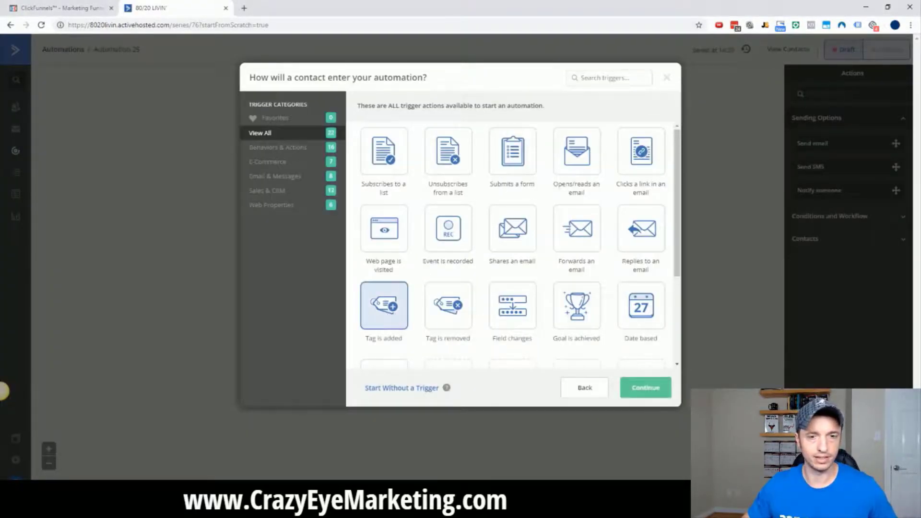
pyautogui.click(643, 391)
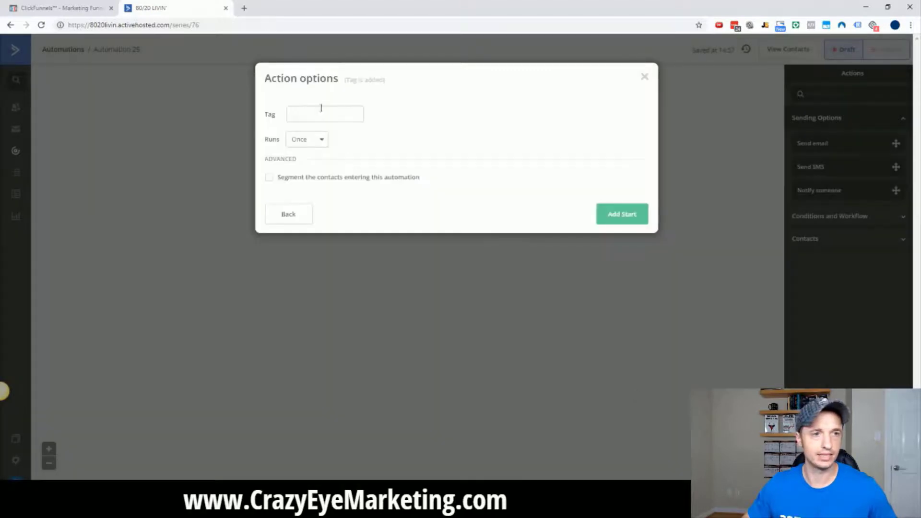
pyautogui.click(325, 115)
pyautogui.write('GS: Lead: Get Some')
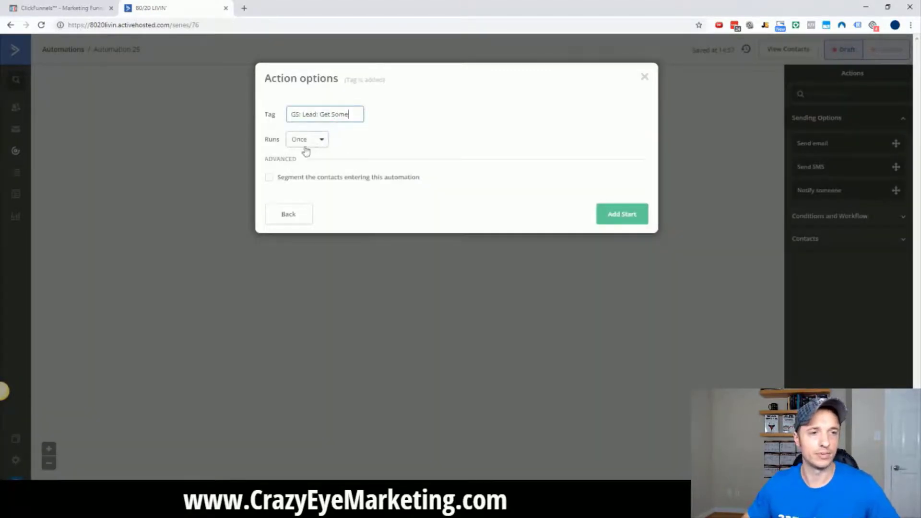
pyautogui.click(614, 216)
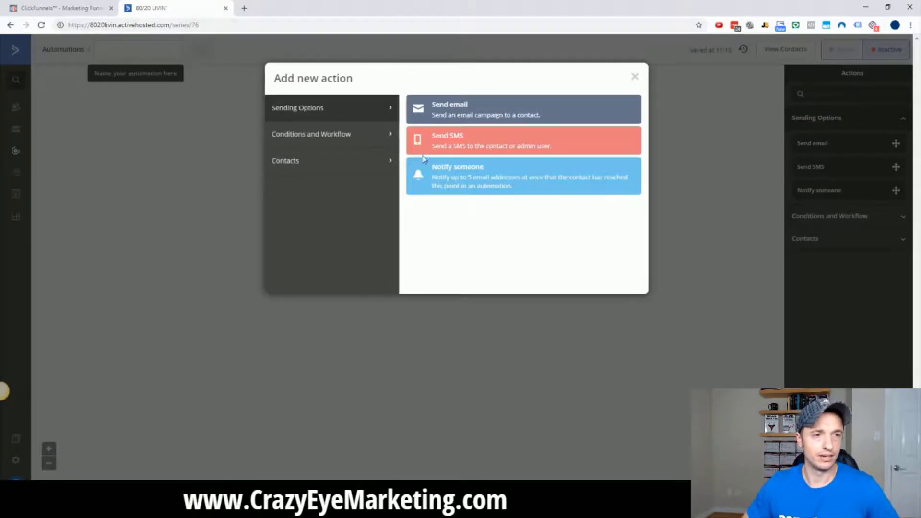
# Add a 'Wait for 1 hour(s)' step after the trigger.
pyautogui.click(326, 137)
pyautogui.click(480, 115)
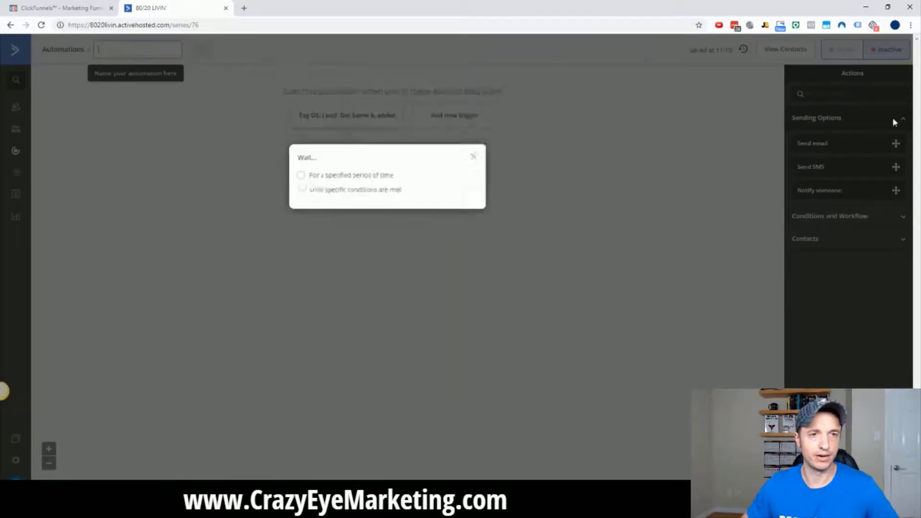
pyautogui.click(360, 177)
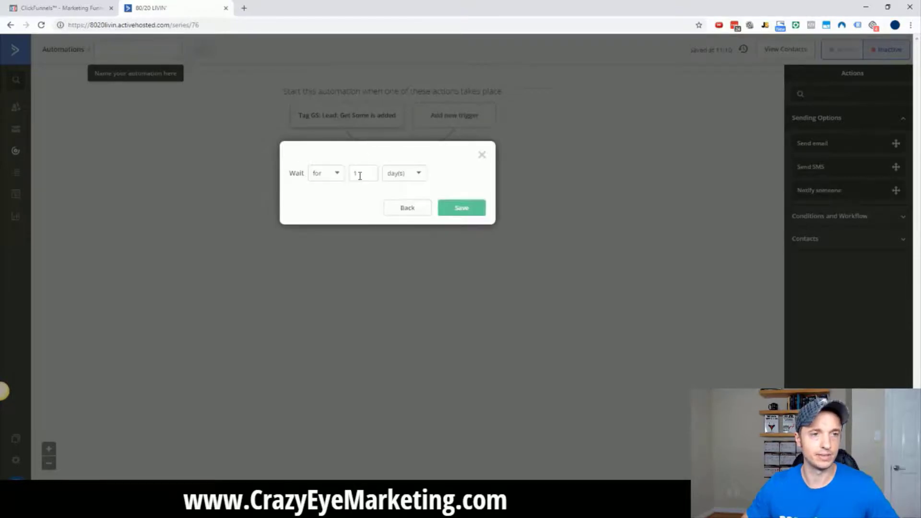
pyautogui.click(411, 177)
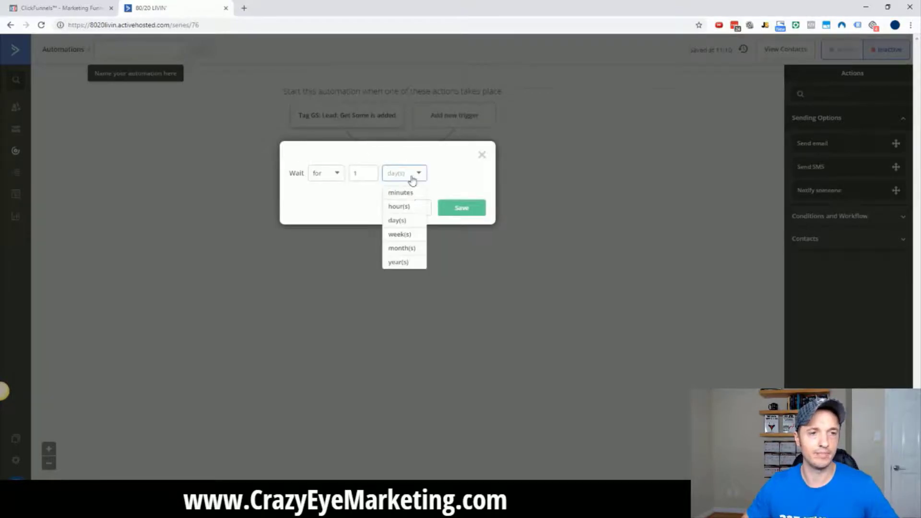
pyautogui.click(403, 207)
pyautogui.click(461, 212)
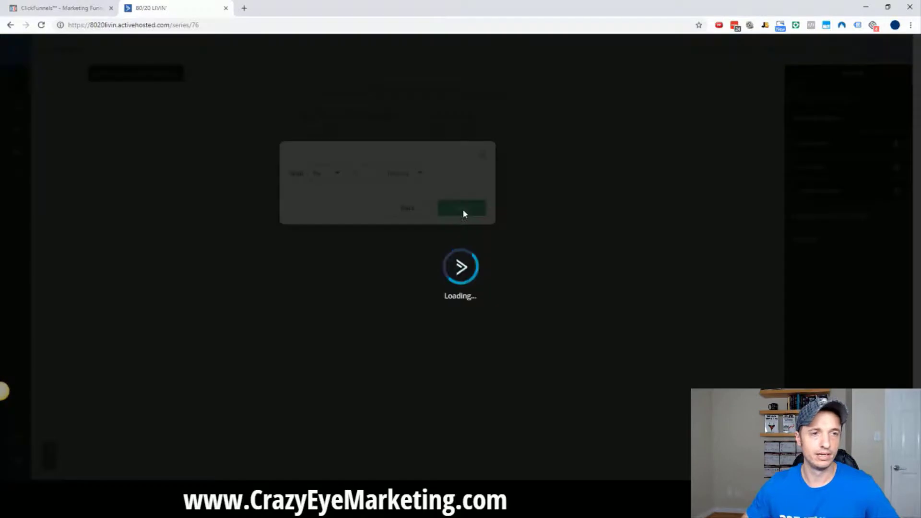
pyautogui.moveTo(353, 119)
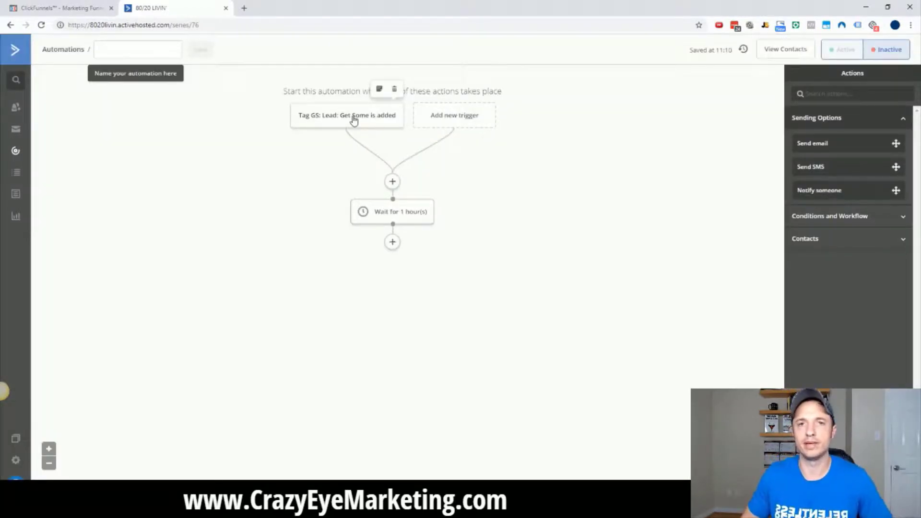
# Preview the Get Some funnel's order form page in a new tab, then return to the automation.
pyautogui.click(57, 7)
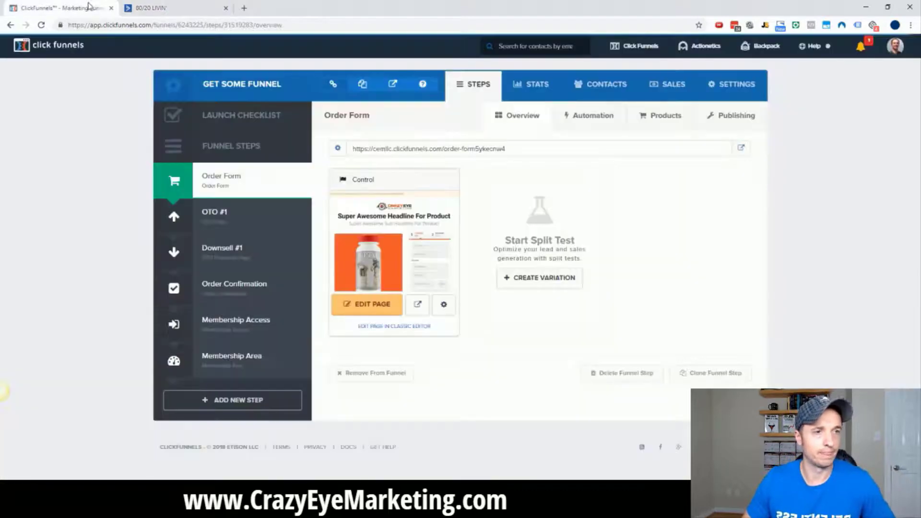
pyautogui.click(417, 304)
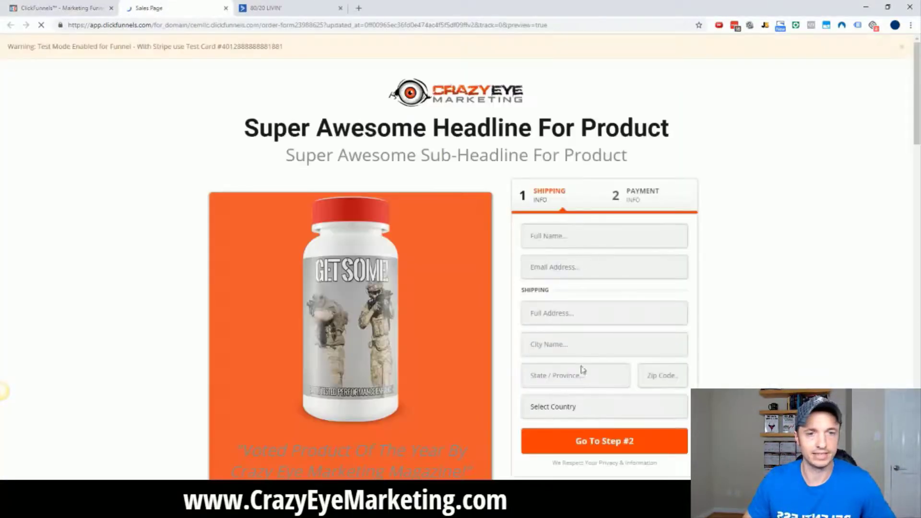
pyautogui.click(288, 7)
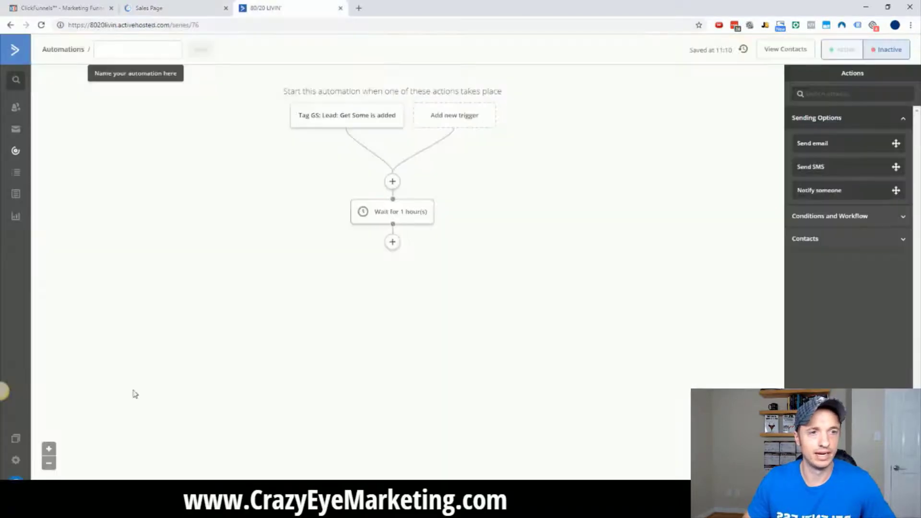
# Paste 'GS: Lead: Get Some' as the automation name and save it.
pyautogui.moveTo(384, 122)
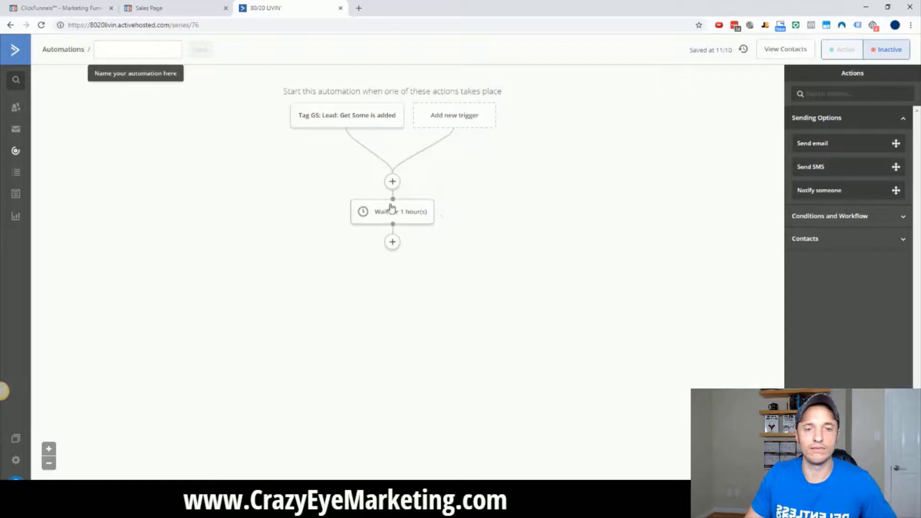
pyautogui.moveTo(391, 218)
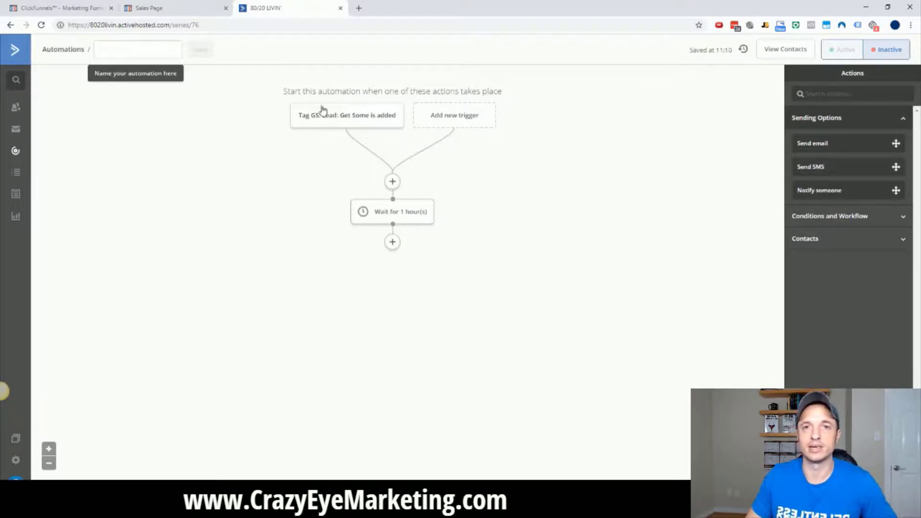
pyautogui.click(166, 52)
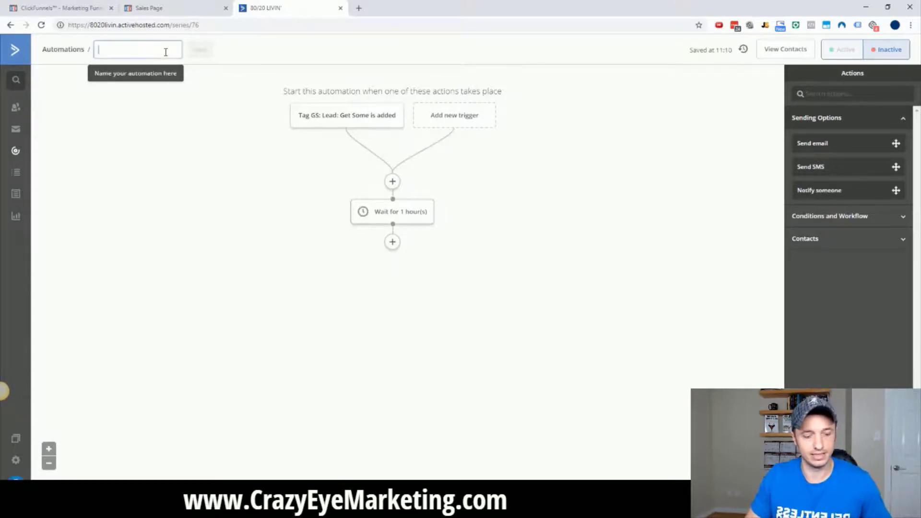
pyautogui.write('GS: Lead: Get Some')
pyautogui.click(214, 52)
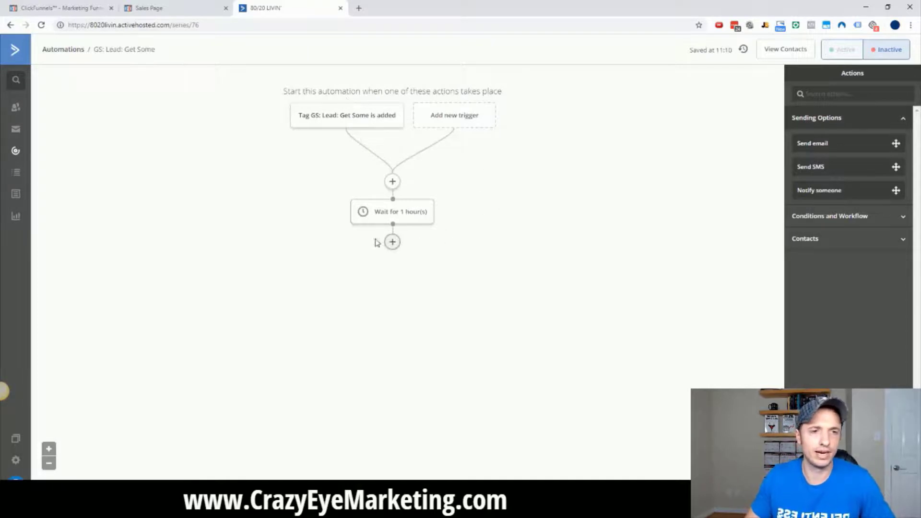
pyautogui.click(392, 242)
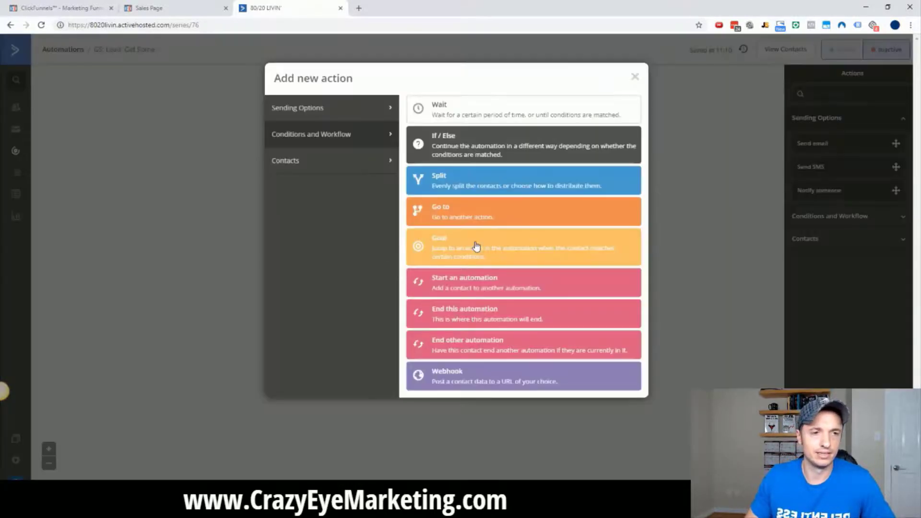
# Add a send-email step and create a new email with the pasted name.
pyautogui.click(312, 115)
pyautogui.click(472, 116)
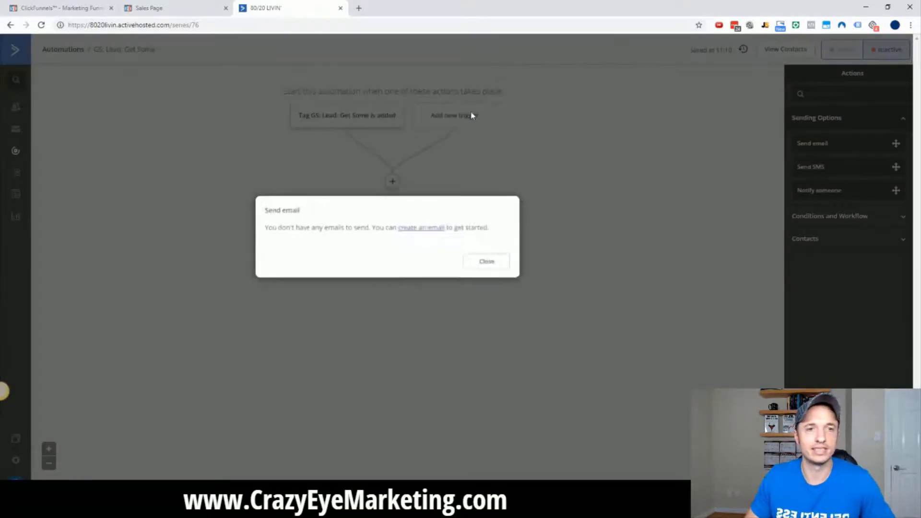
pyautogui.click(429, 228)
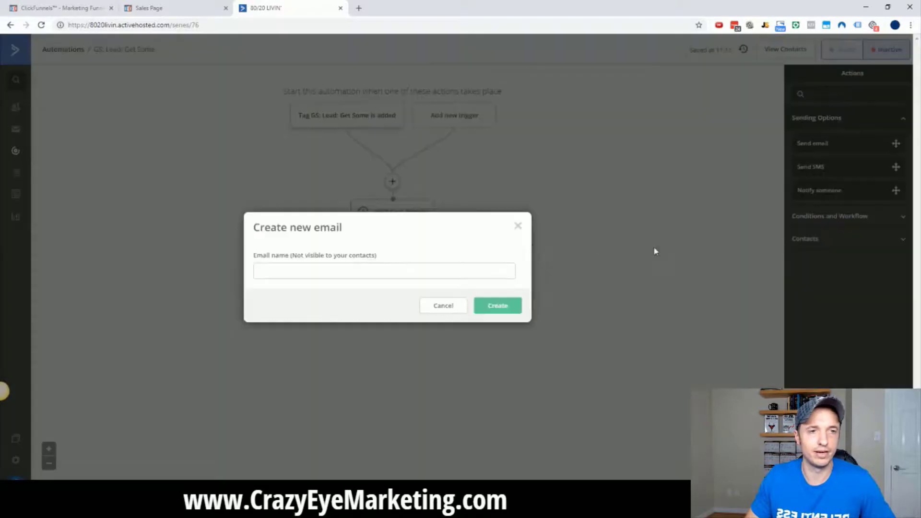
pyautogui.click(398, 266)
pyautogui.write('GS: Lead: Get Some')
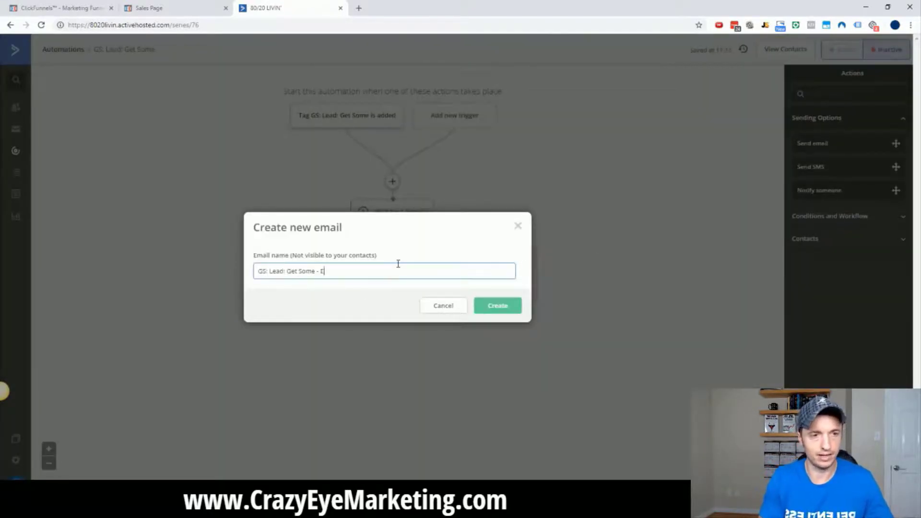
pyautogui.click(495, 307)
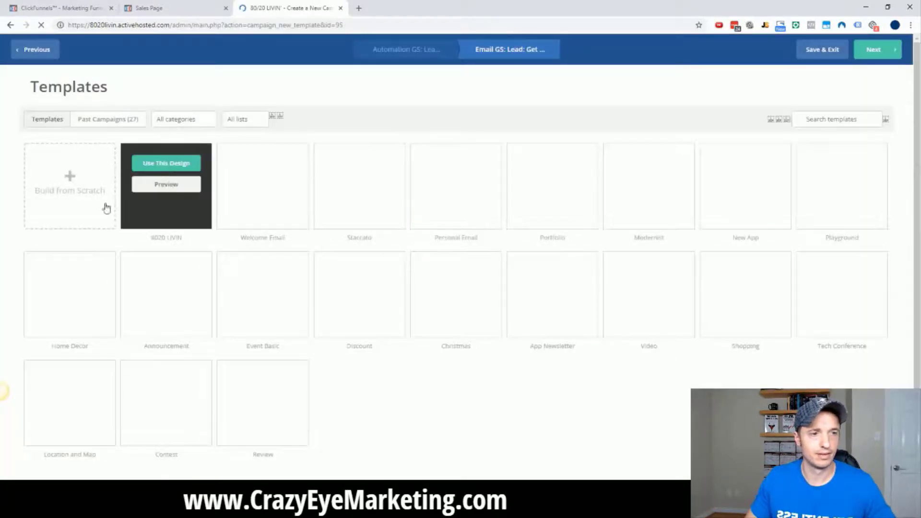
# Use the 80/20 LIVIN' design with subject 'Looks like you forgot to check out'.
pyautogui.click(140, 162)
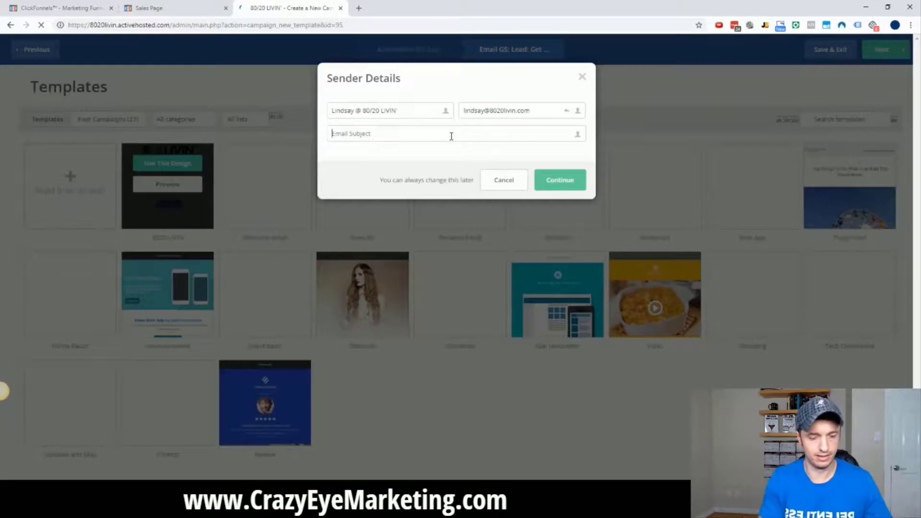
pyautogui.write('Looks')
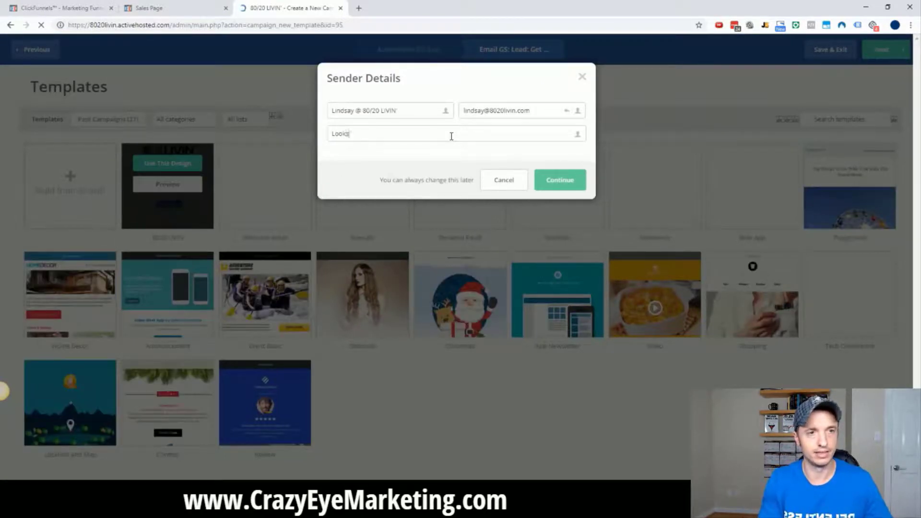
pyautogui.write(' like you forgot to')
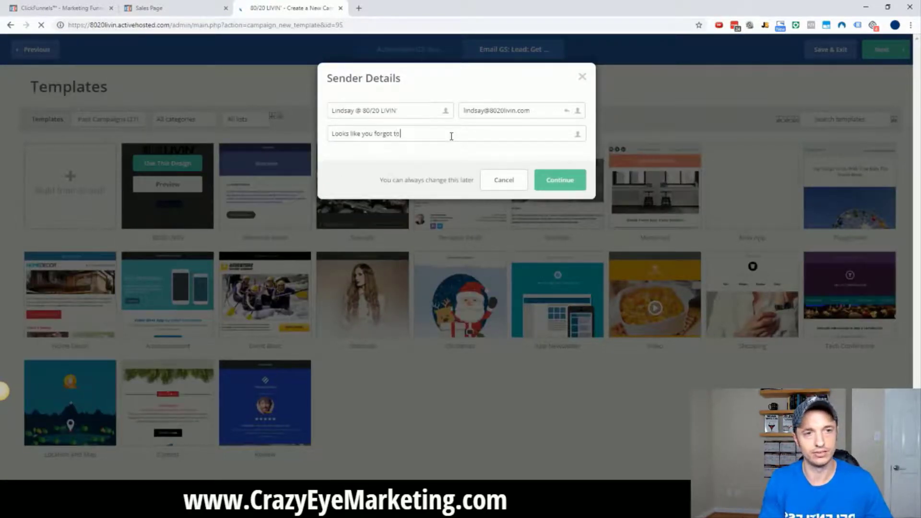
pyautogui.write(' check out')
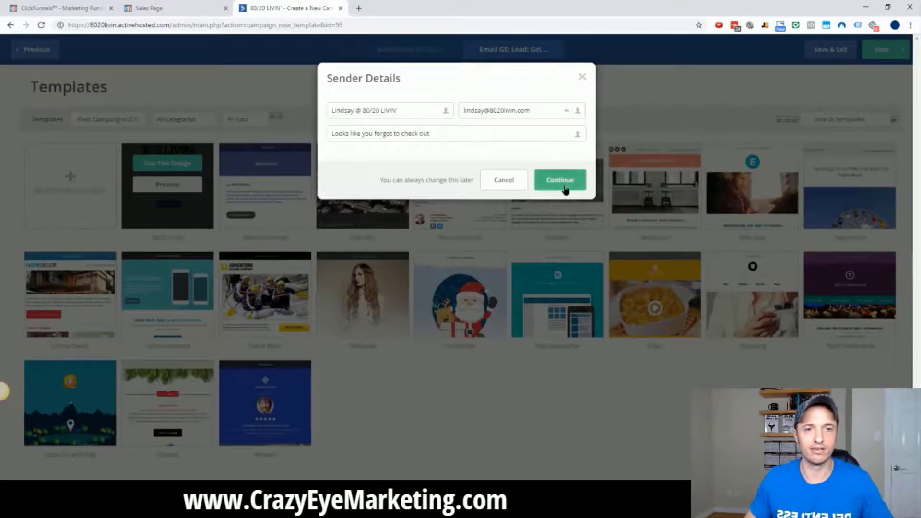
pyautogui.click(549, 181)
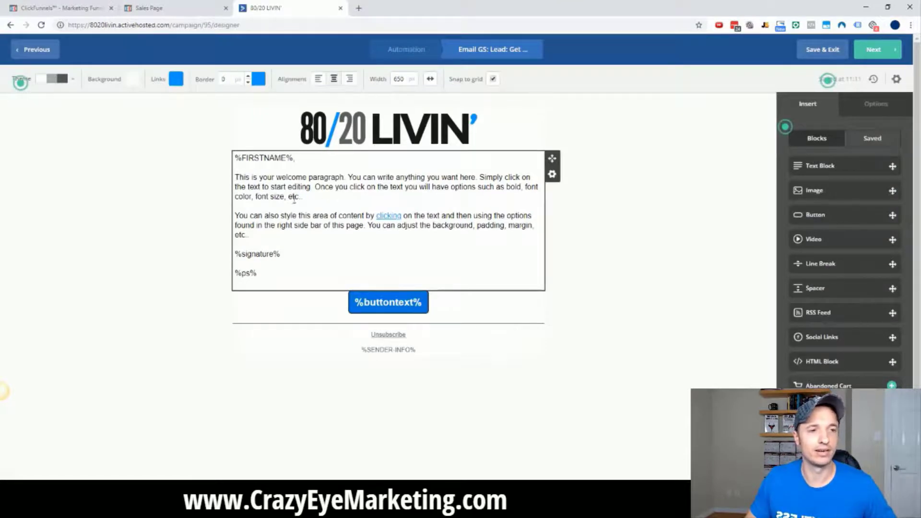
# Copy the order-form page URL from the ClickFunnels funnel.
pyautogui.click(58, 7)
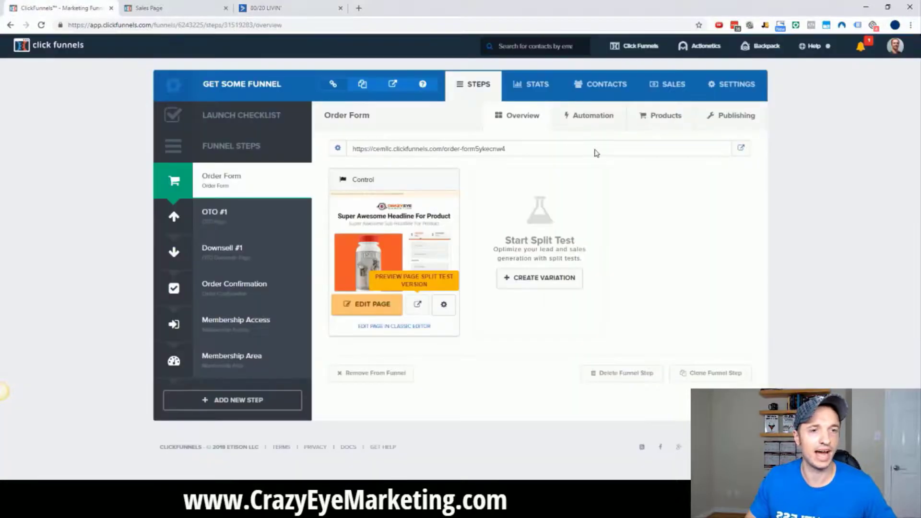
pyautogui.moveTo(559, 152); pyautogui.dragTo(353, 149)
pyautogui.hotkey('ctrl', 'c')
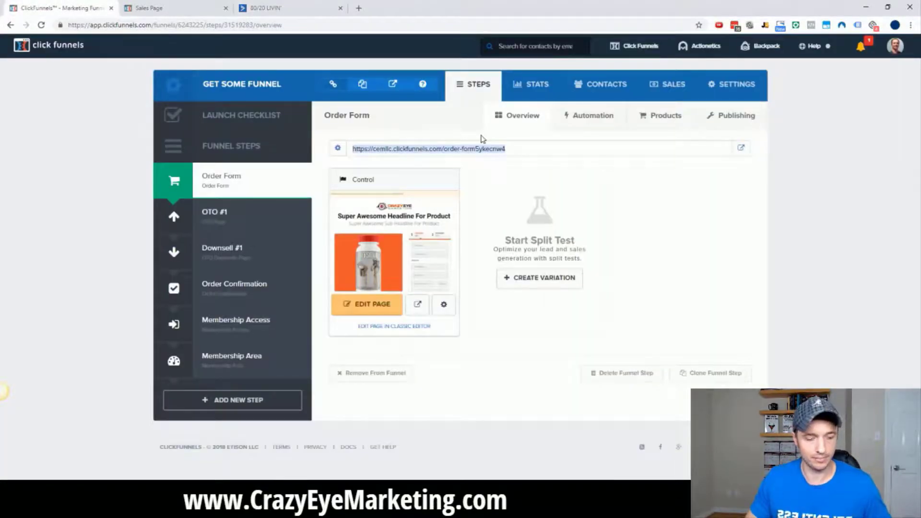
pyautogui.click(283, 8)
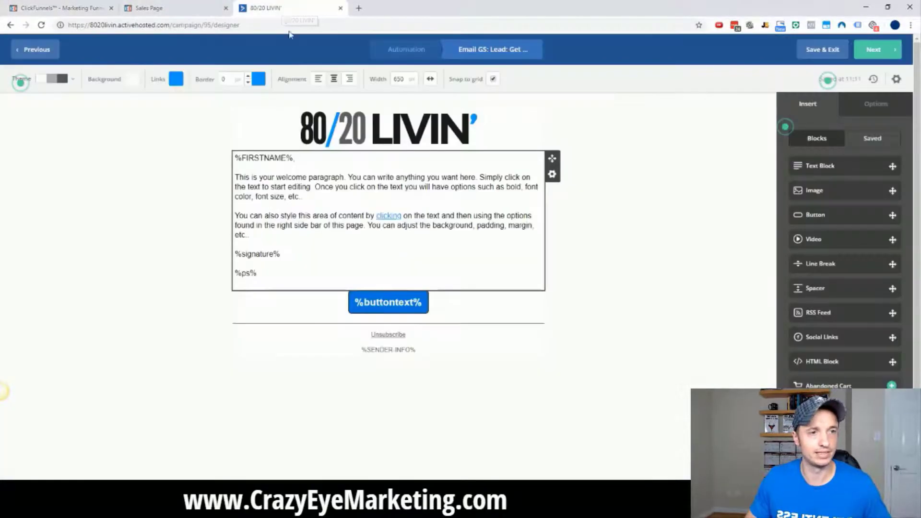
# Replace the placeholder body with a note ending 'here's the link to go buy it:' and the linked order-form URL.
pyautogui.click(366, 189)
pyautogui.moveTo(296, 235); pyautogui.dragTo(232, 172)
pyautogui.press('BackSpace')
pyautogui.write('Looks like you were about to purchase some Get Some!')
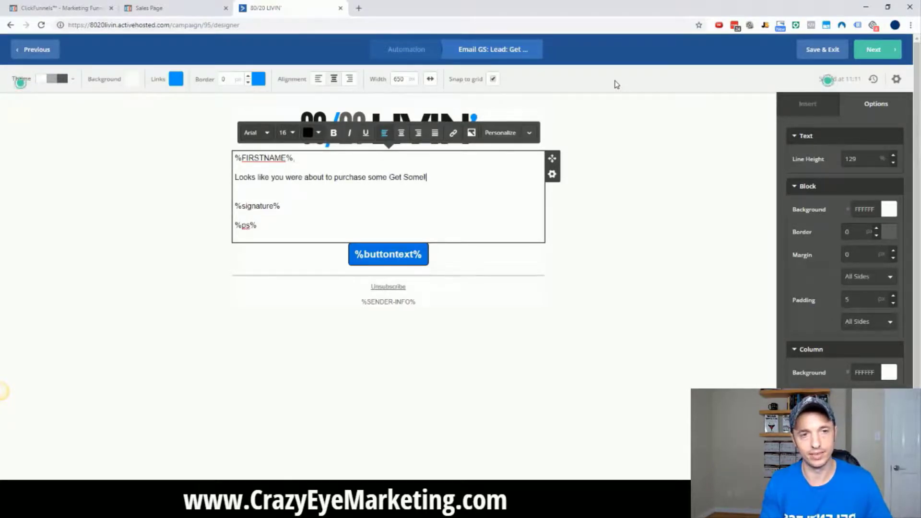
pyautogui.write("didn't")
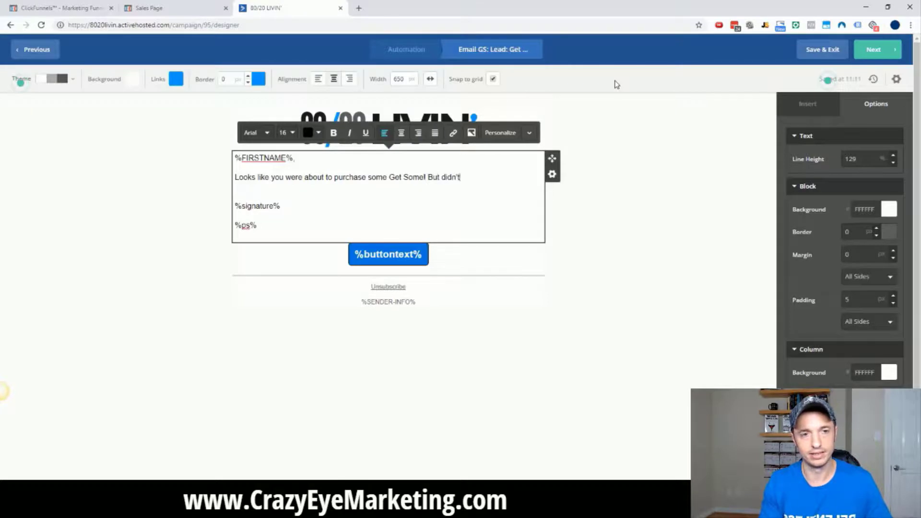
pyautogui.write("... here's the link")
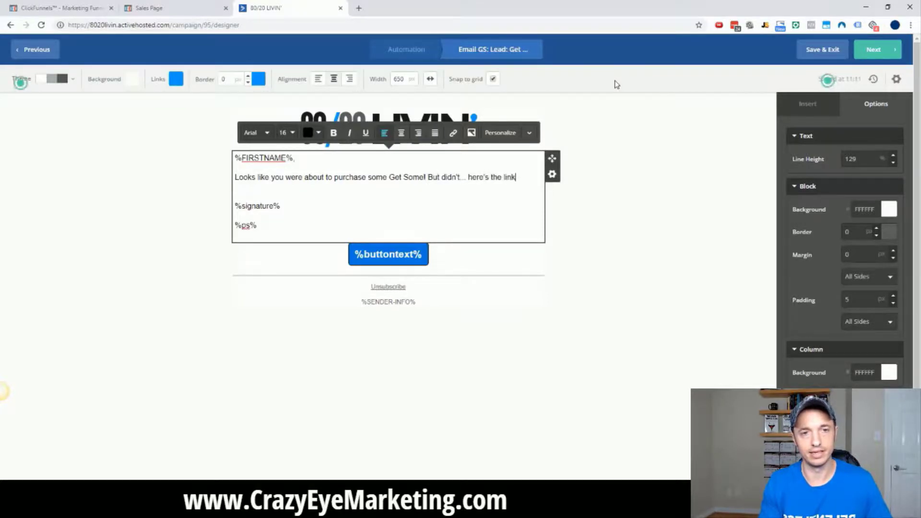
pyautogui.write(' to go buy it:')
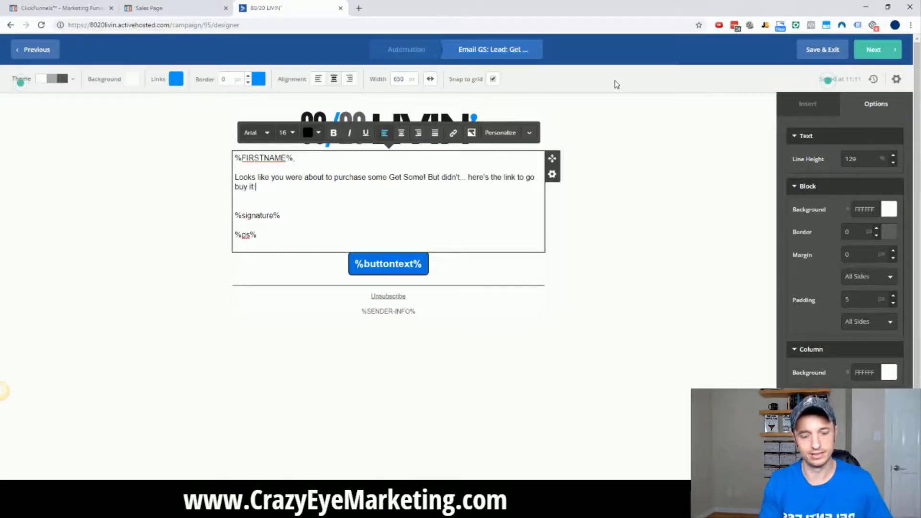
pyautogui.hotkey('ctrl', 'v')
pyautogui.moveTo(449, 186); pyautogui.dragTo(259, 191)
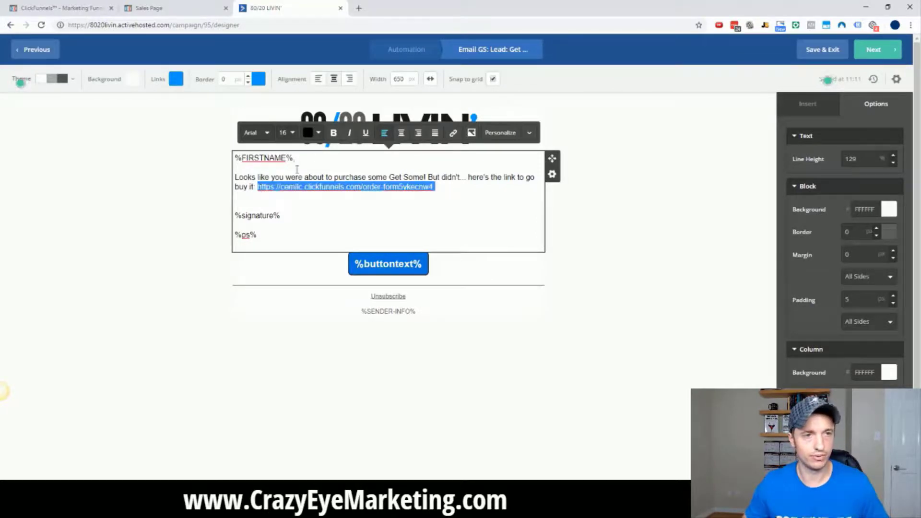
pyautogui.click(453, 133)
pyautogui.click(561, 195)
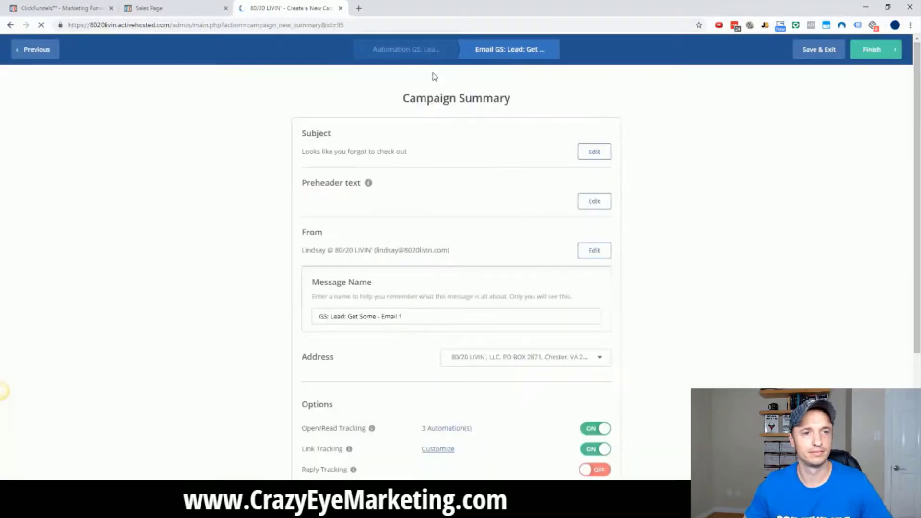
# Finish the first email and add a 23-hour wait after it.
pyautogui.click(872, 50)
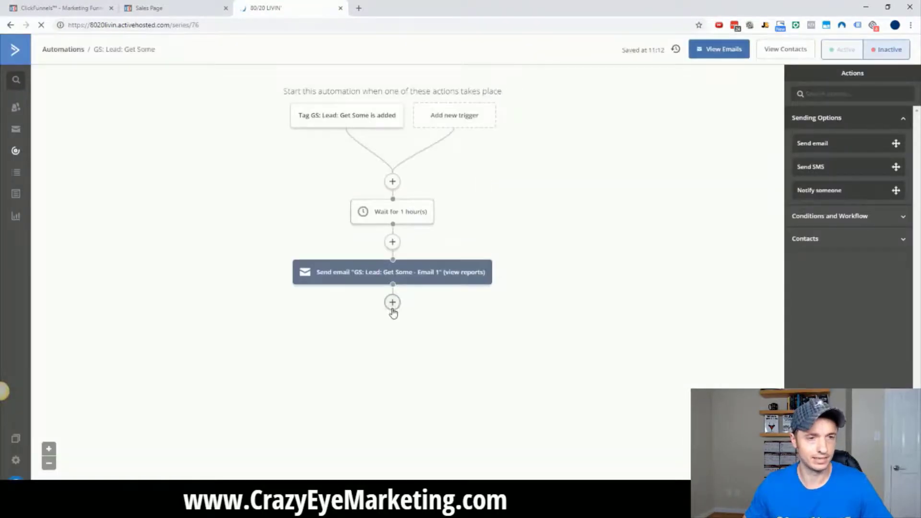
pyautogui.click(392, 303)
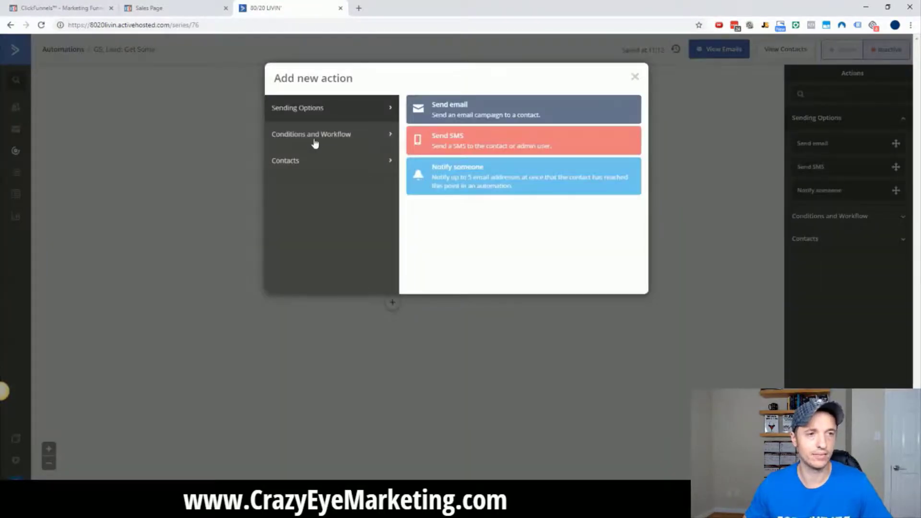
pyautogui.click(314, 143)
pyautogui.click(461, 114)
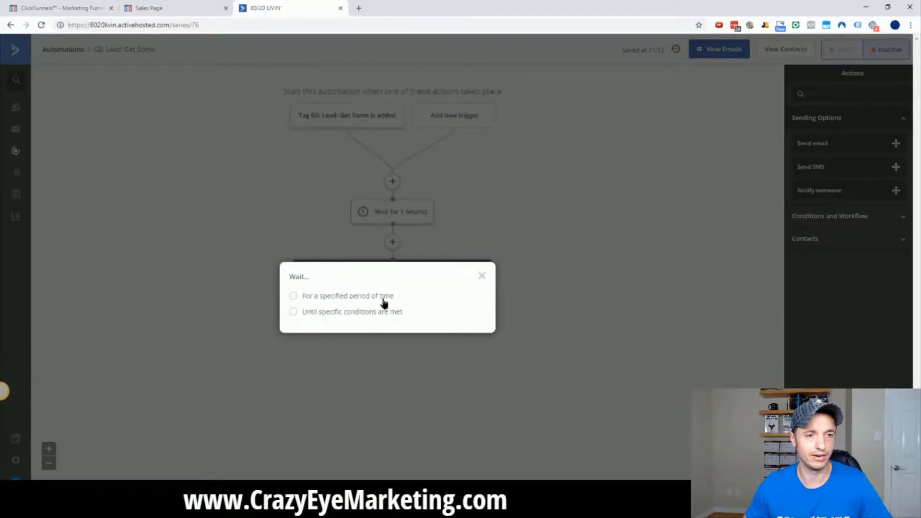
pyautogui.click(383, 297)
pyautogui.click(415, 294)
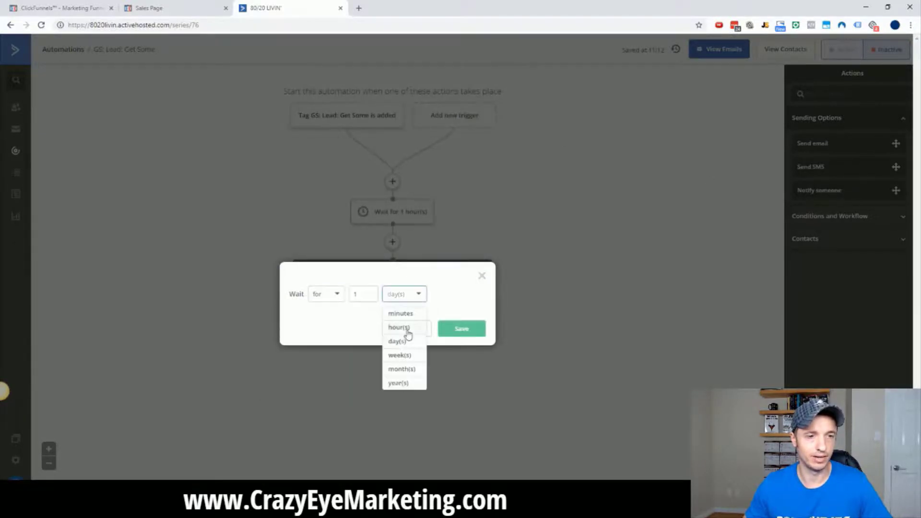
pyautogui.click(407, 325)
pyautogui.doubleClick(367, 295)
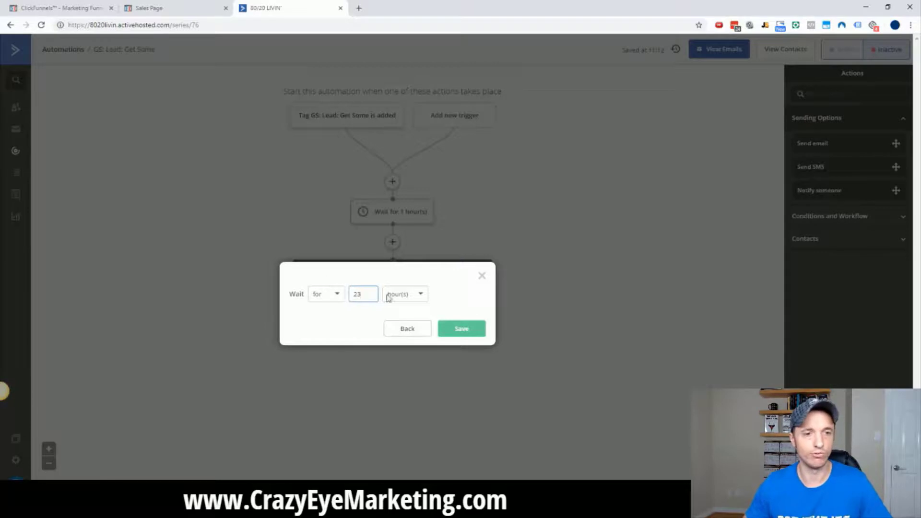
pyautogui.click(464, 328)
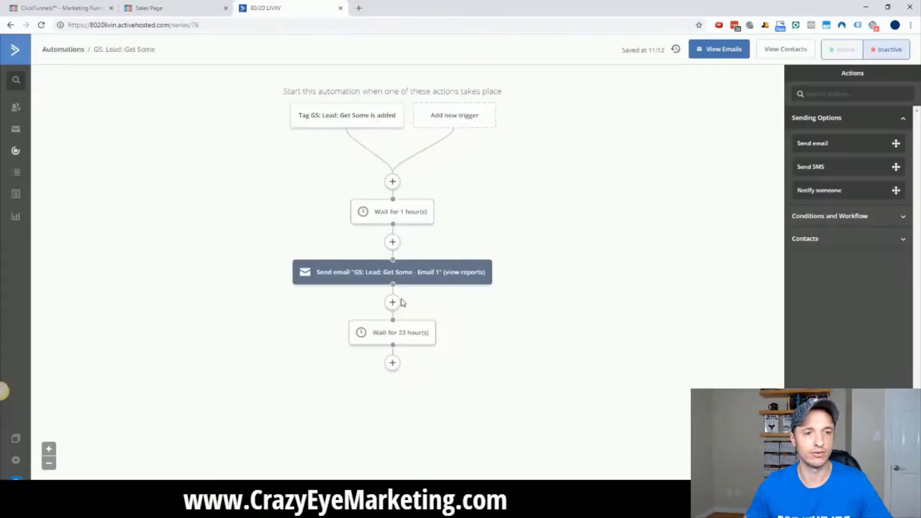
# Add a second send-email step using a copy of Email 1, and finish it.
pyautogui.click(392, 363)
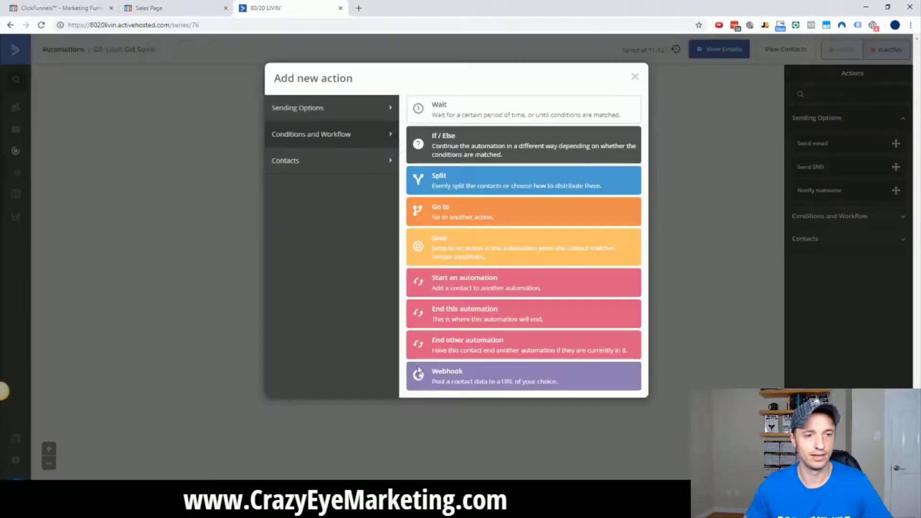
pyautogui.click(316, 114)
pyautogui.click(446, 111)
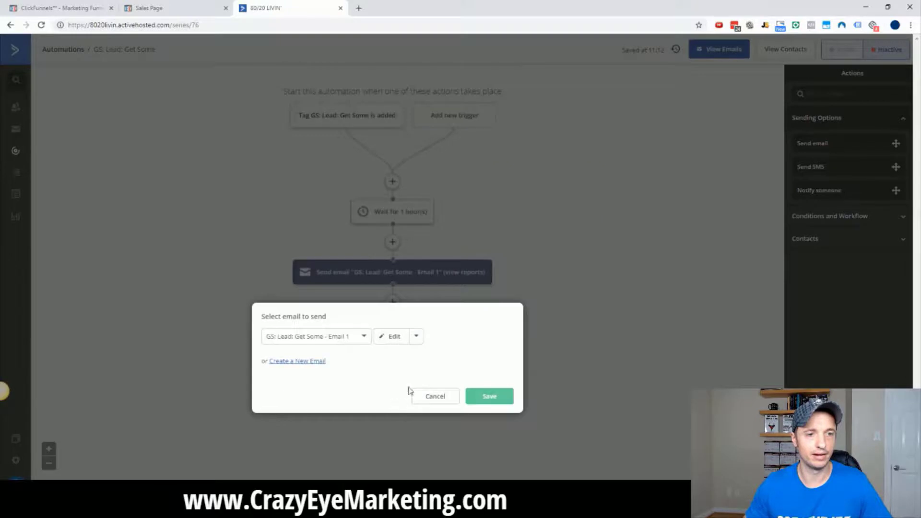
pyautogui.click(416, 336)
pyautogui.click(489, 396)
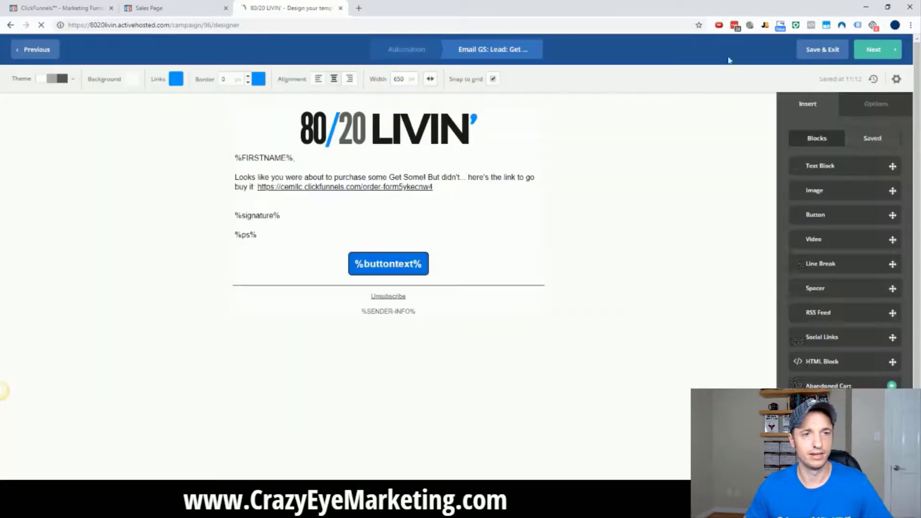
pyautogui.click(874, 55)
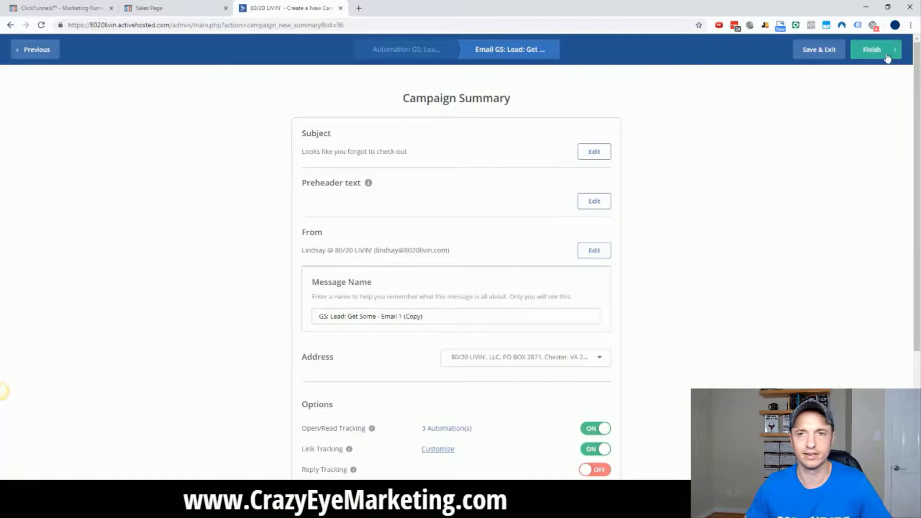
pyautogui.click(888, 50)
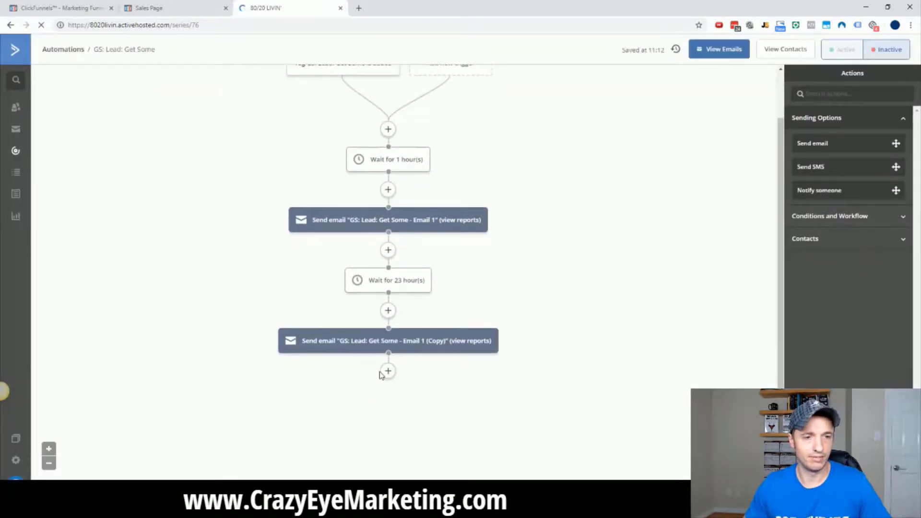
# Add a 2-day wait after the second email.
pyautogui.click(387, 371)
pyautogui.click(319, 133)
pyautogui.click(490, 107)
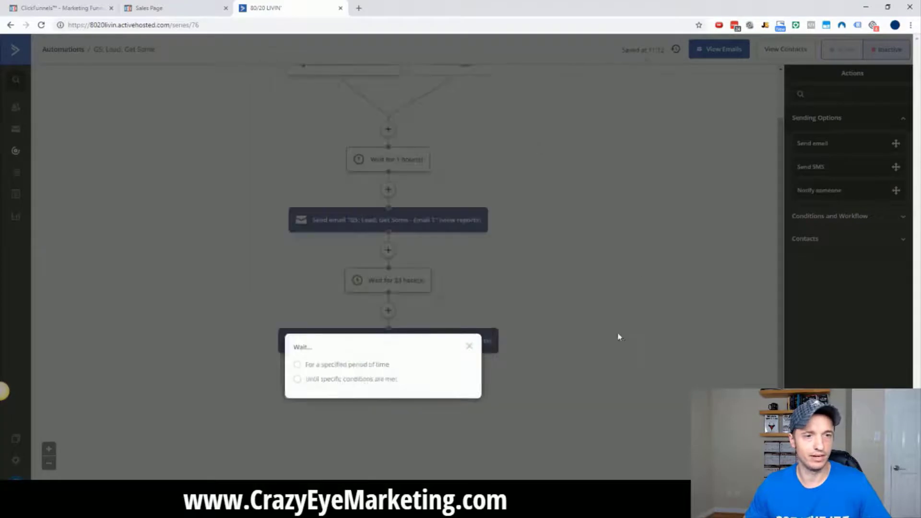
pyautogui.click(335, 368)
pyautogui.doubleClick(363, 365)
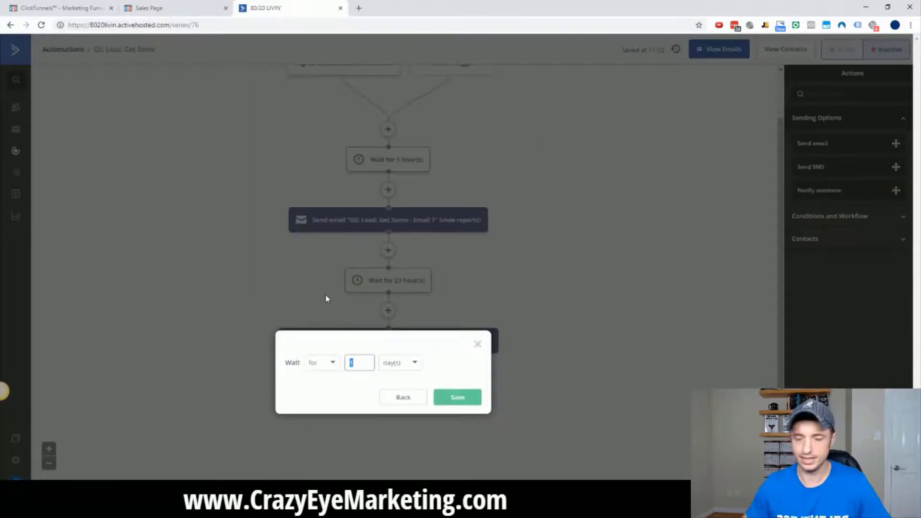
pyautogui.write('2')
pyautogui.click(464, 398)
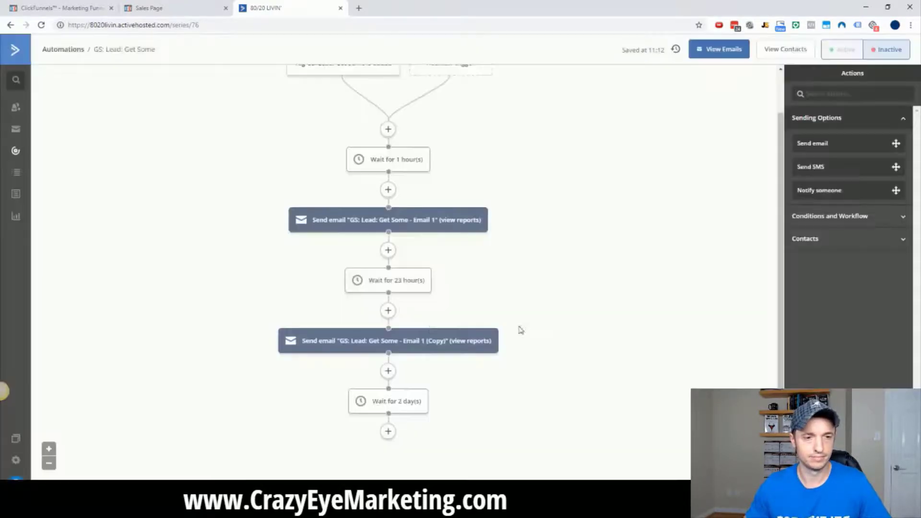
pyautogui.scroll(-1, 520, 329)
# Add a step tagging the contact 'GS: MAIN SERIES' after the wait.
pyautogui.click(387, 373)
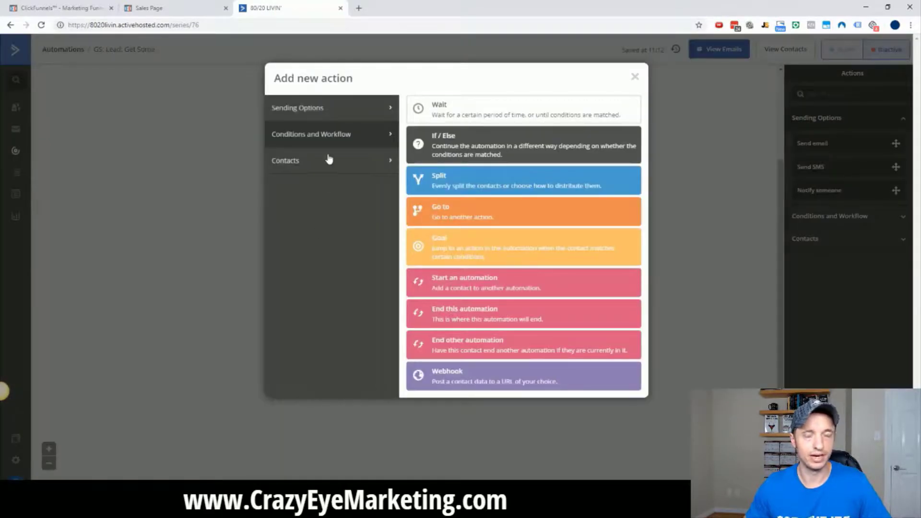
pyautogui.click(341, 117)
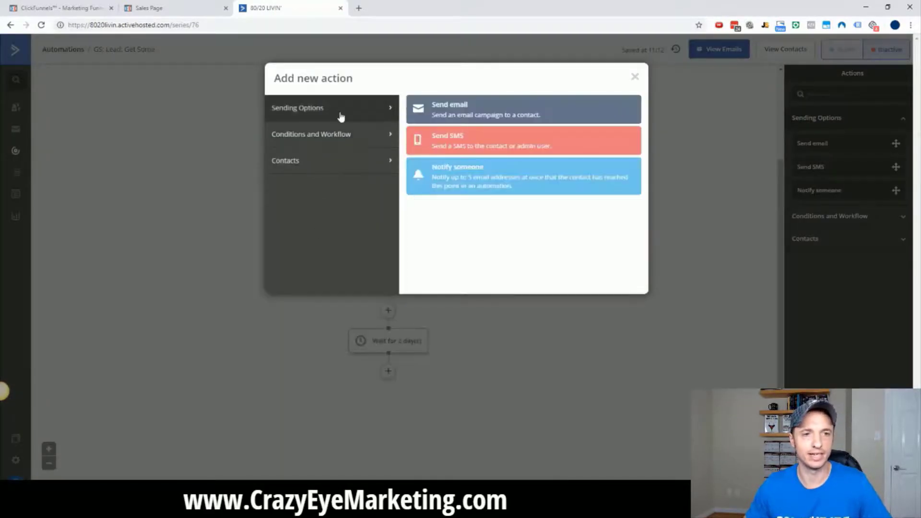
pyautogui.click(349, 139)
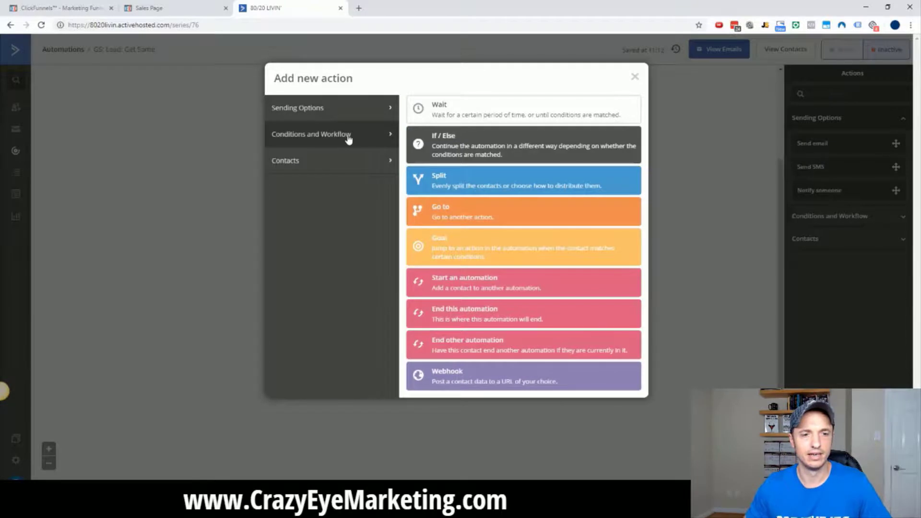
pyautogui.click(350, 167)
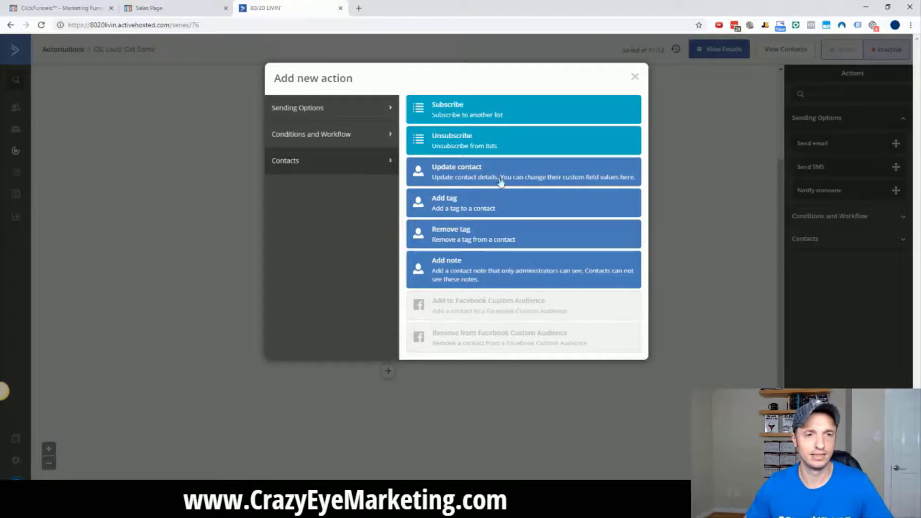
pyautogui.click(439, 208)
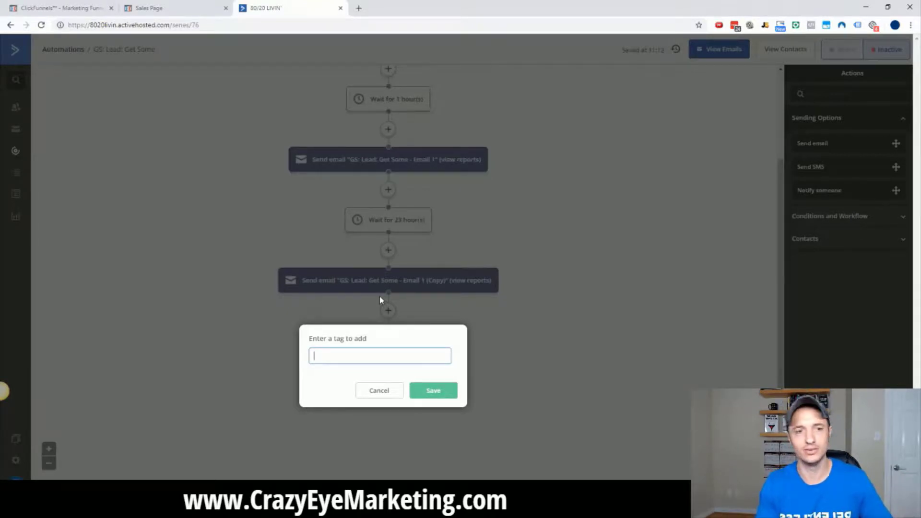
pyautogui.write('MAIN S')
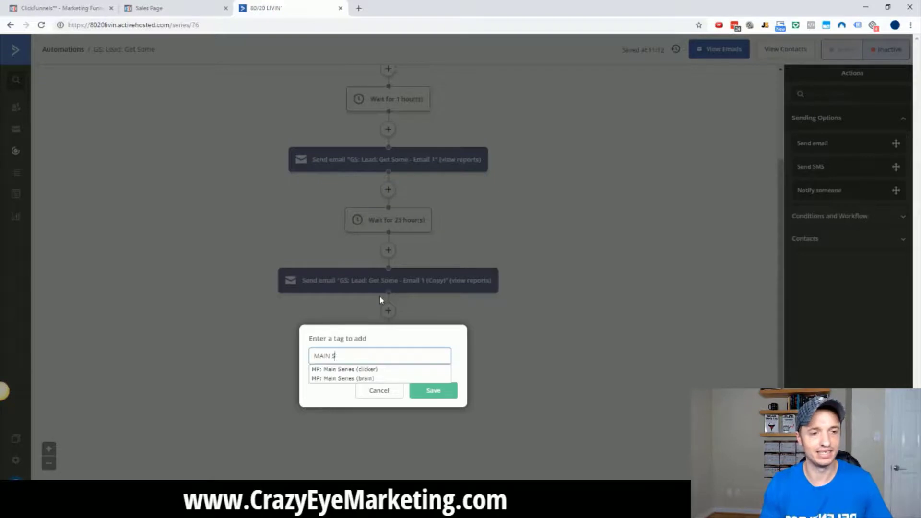
pyautogui.write('ERIES')
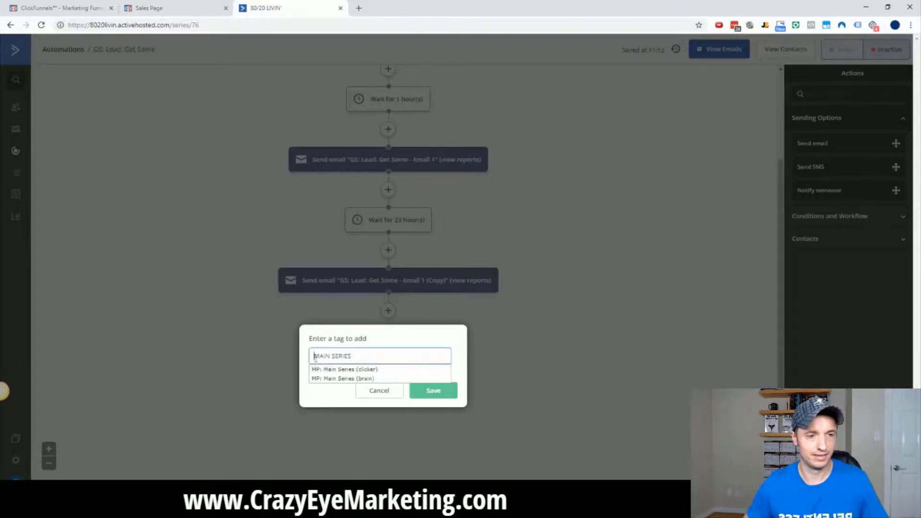
pyautogui.press('Home')
pyautogui.write('GS:')
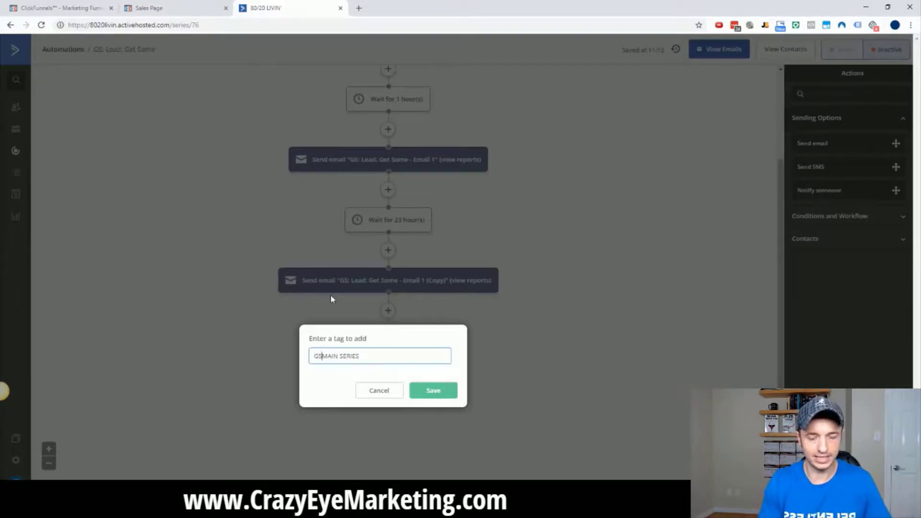
pyautogui.click(433, 389)
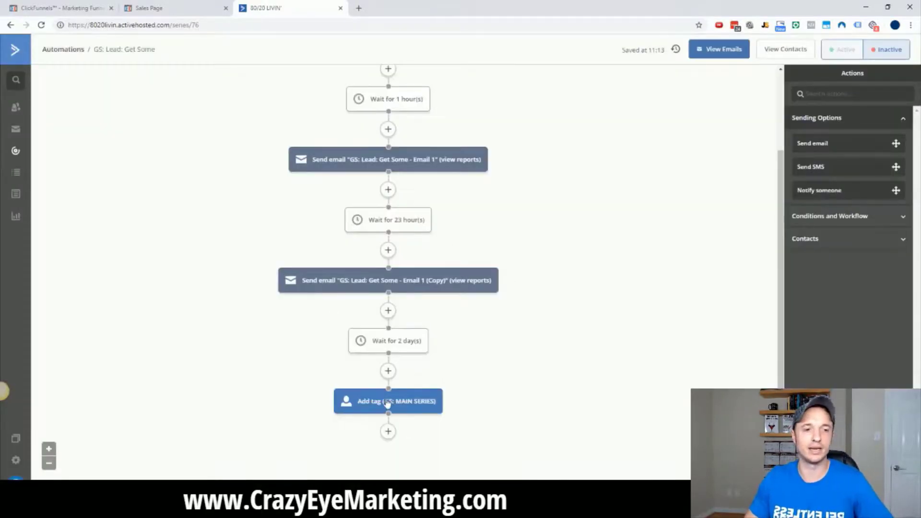
pyautogui.moveTo(386, 408)
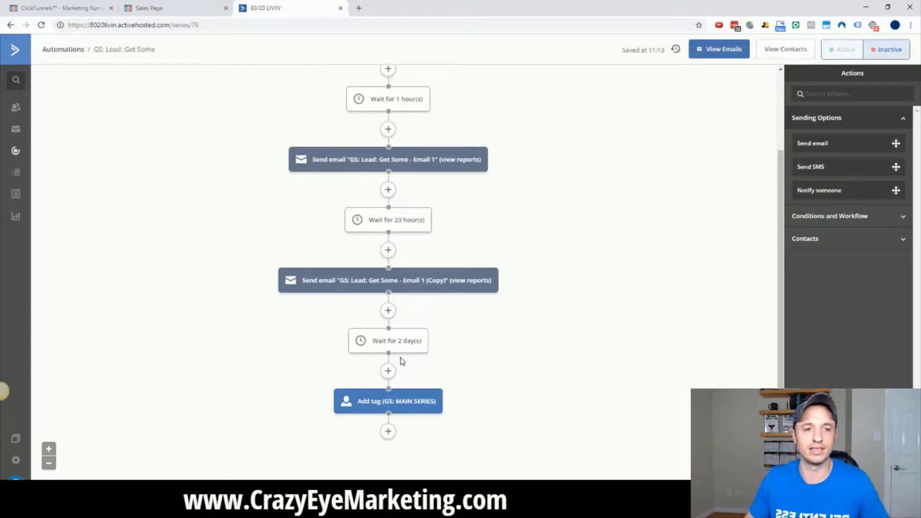
# Glance at the order form and funnel overview in ClickFunnels, then return to the automation.
pyautogui.click(168, 12)
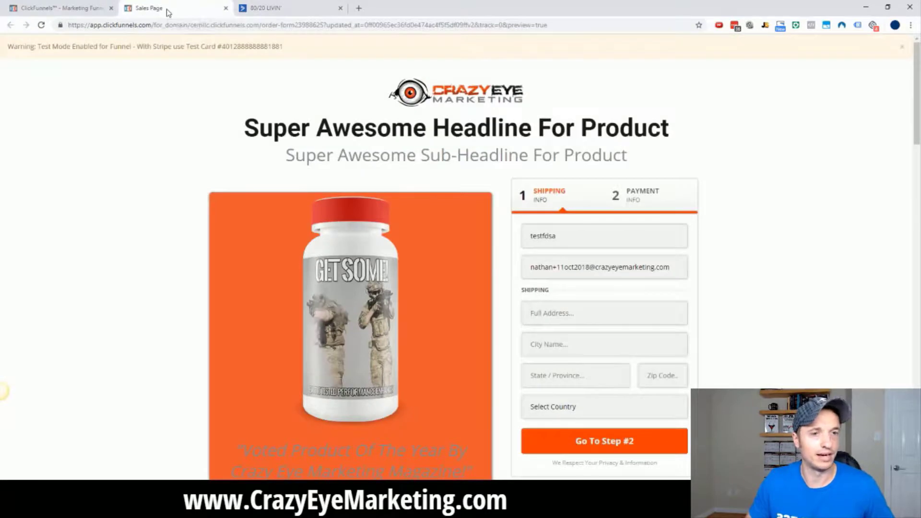
pyautogui.click(54, 8)
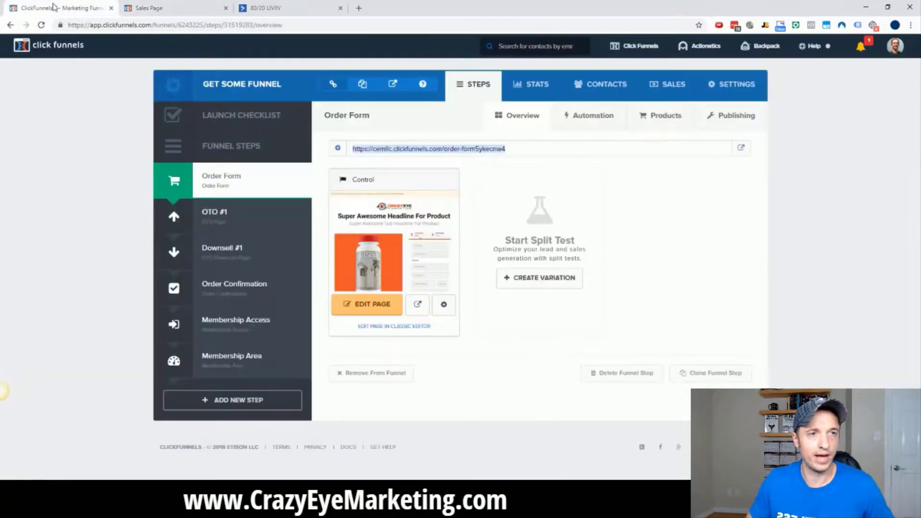
pyautogui.click(266, 8)
pyautogui.scroll(3, 374, 211)
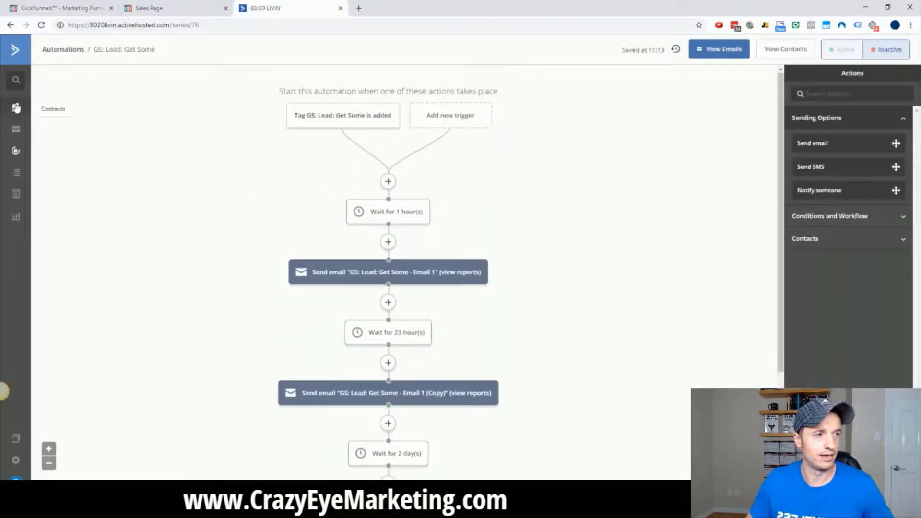
# Create a new automation from scratch with a 'Tag is added' trigger.
pyautogui.click(16, 151)
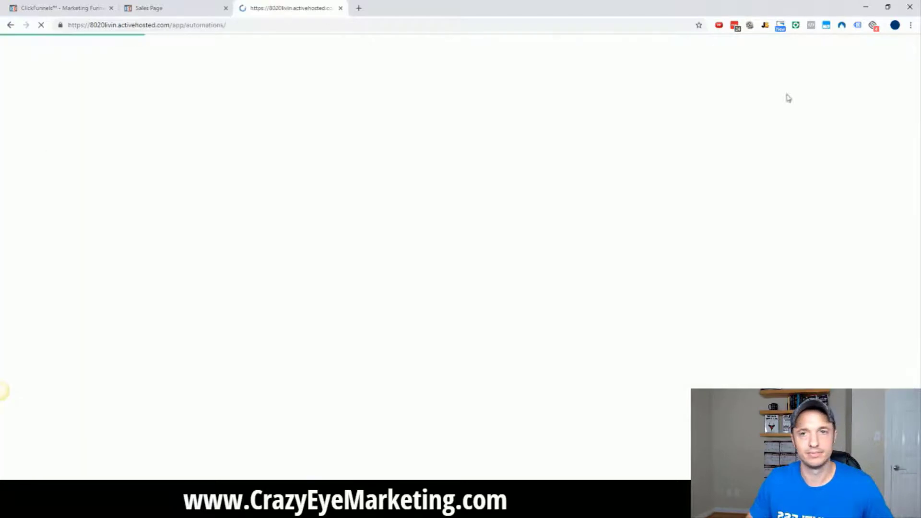
pyautogui.click(863, 56)
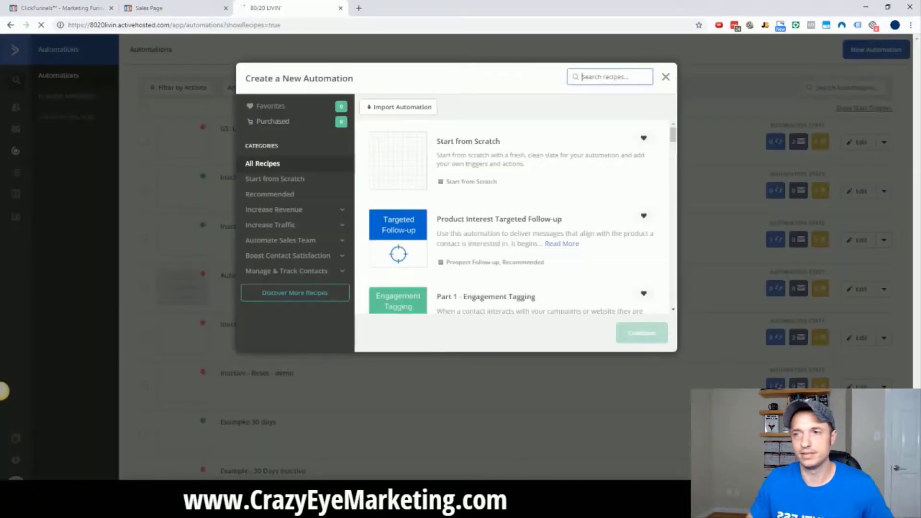
pyautogui.click(448, 162)
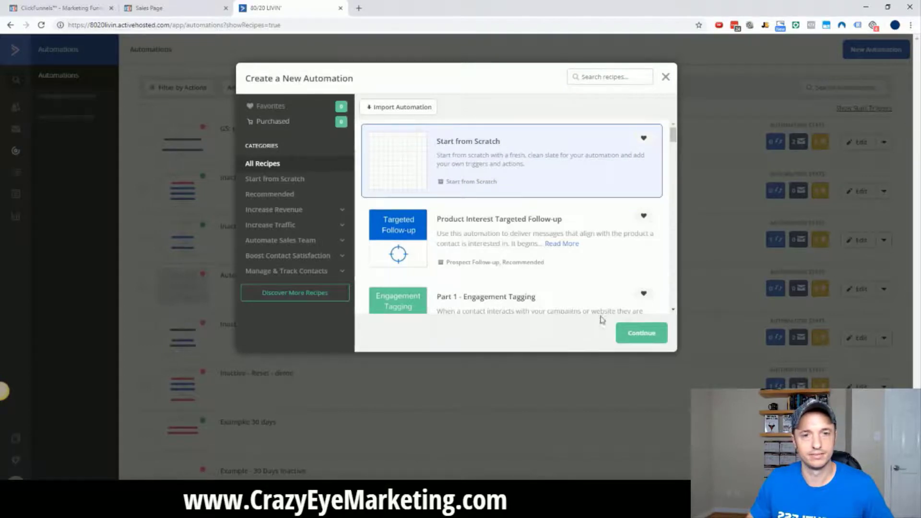
pyautogui.click(640, 333)
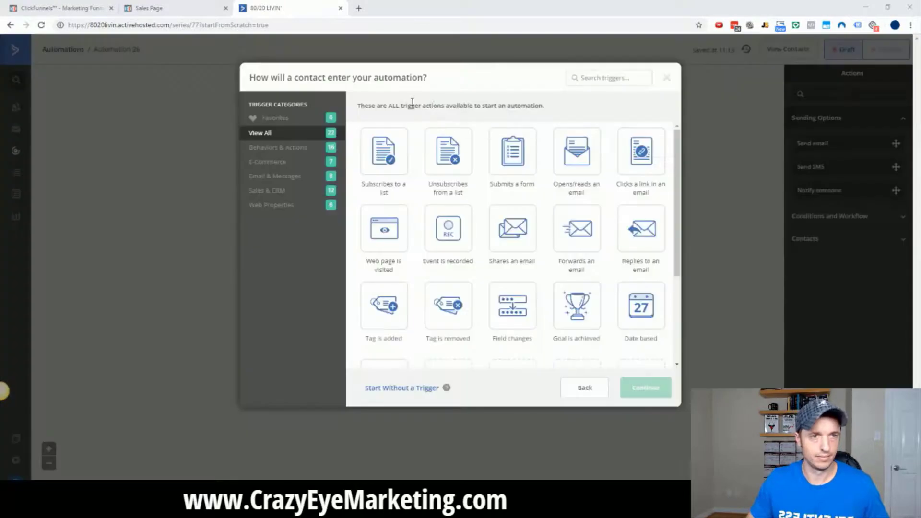
pyautogui.click(386, 322)
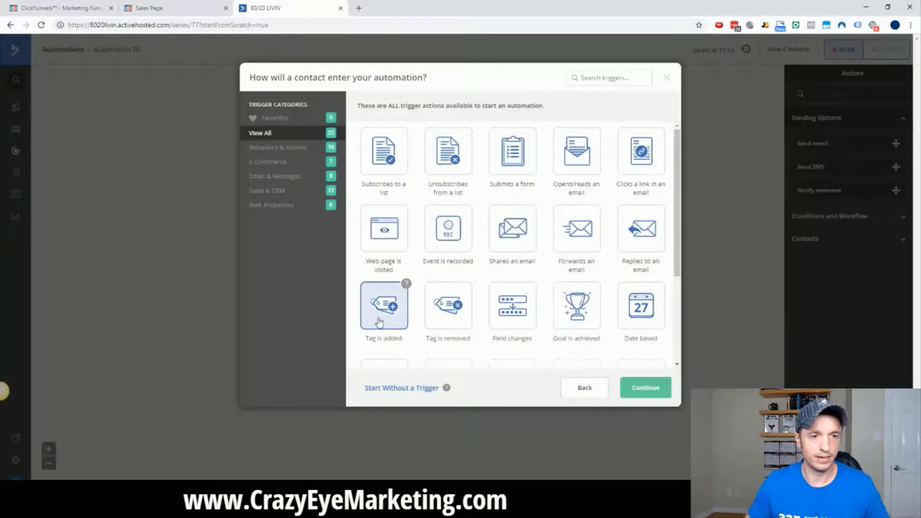
pyautogui.click(646, 388)
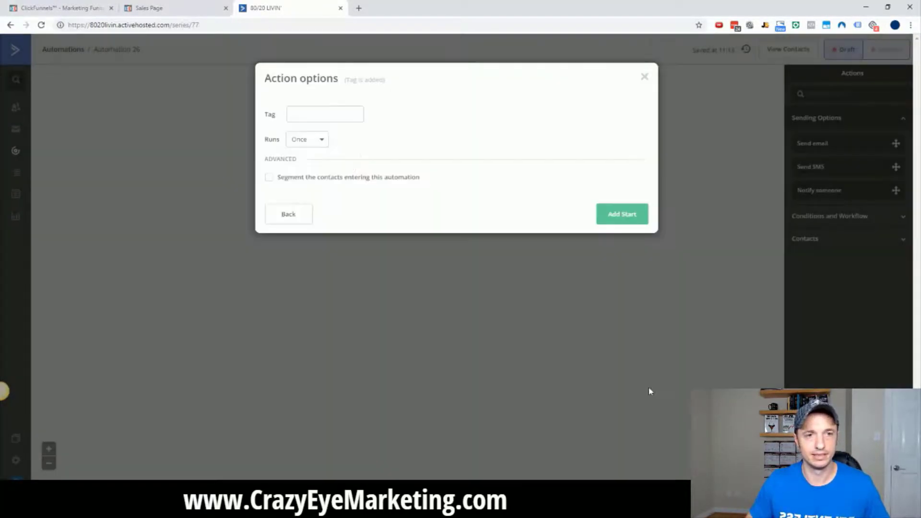
# Set the trigger tag to 'GS: NEW PURCHASE: Get Some', running multiple times, and add the start.
pyautogui.click(334, 116)
pyautogui.hotkey('ctrl', 'v')
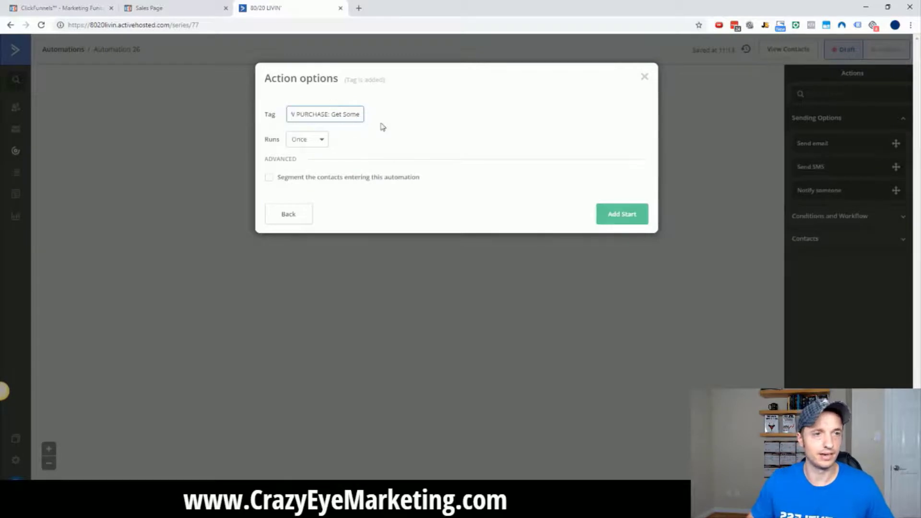
pyautogui.moveTo(325, 113); pyautogui.dragTo(228, 115)
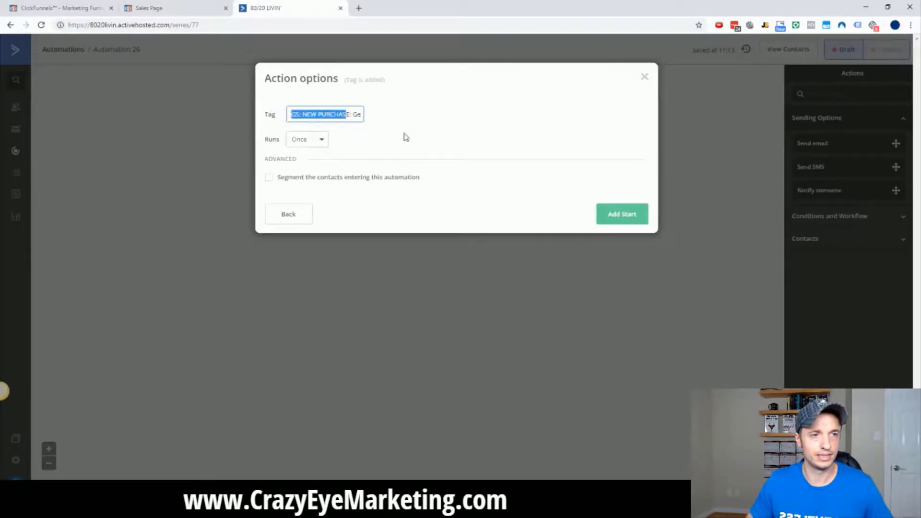
pyautogui.click(318, 142)
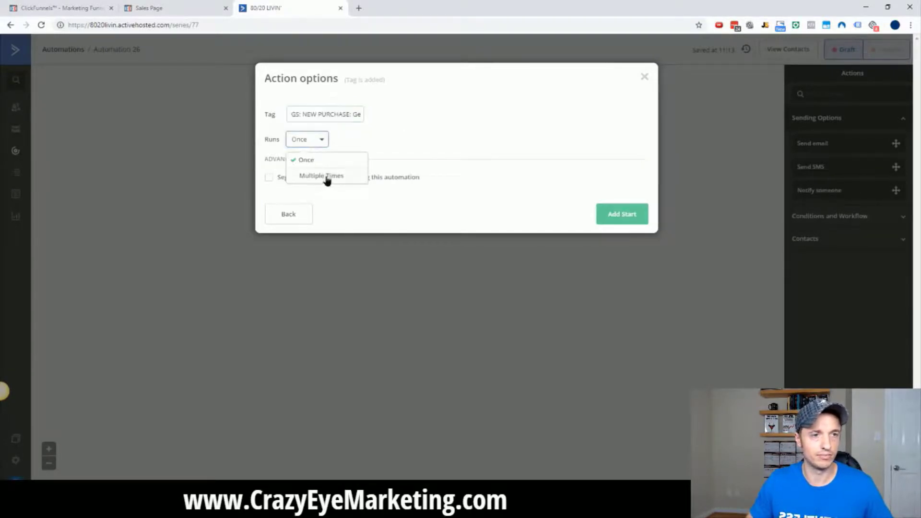
pyautogui.click(323, 177)
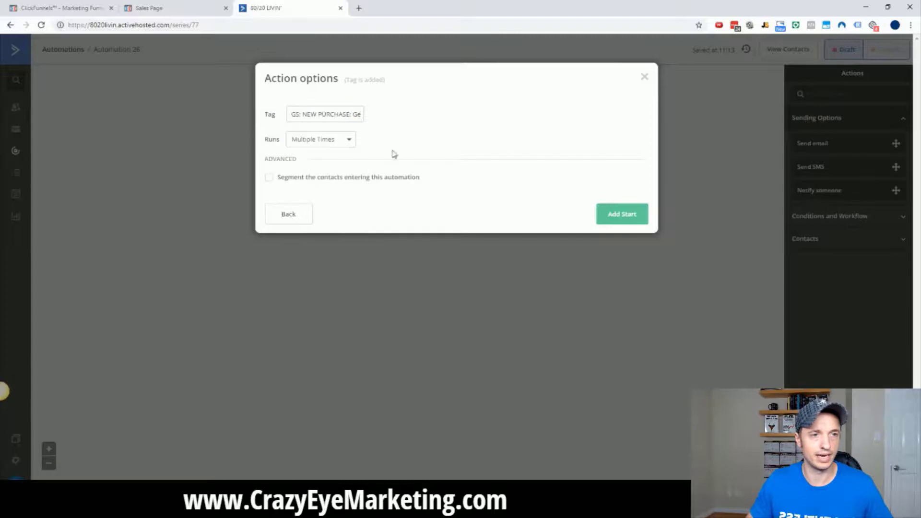
pyautogui.click(623, 219)
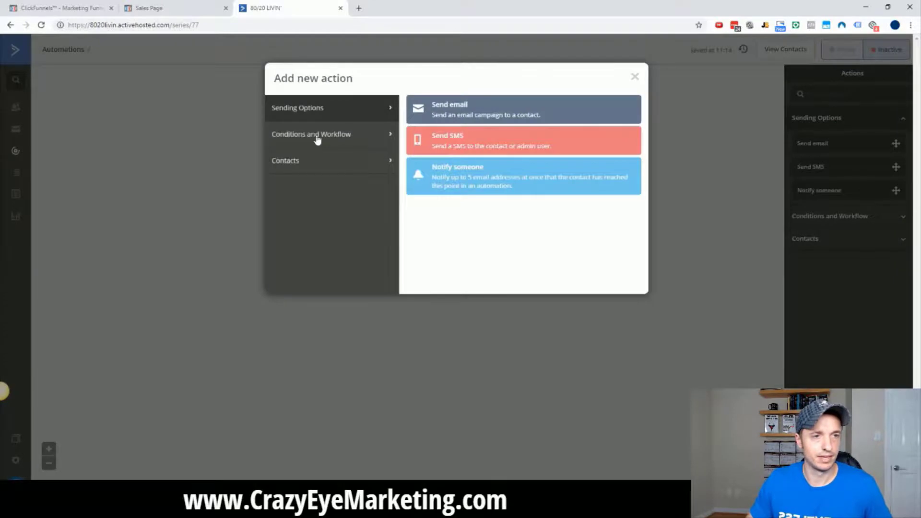
# Add an End other automation step that exits 'GS: Lead: Get Some'.
pyautogui.click(324, 139)
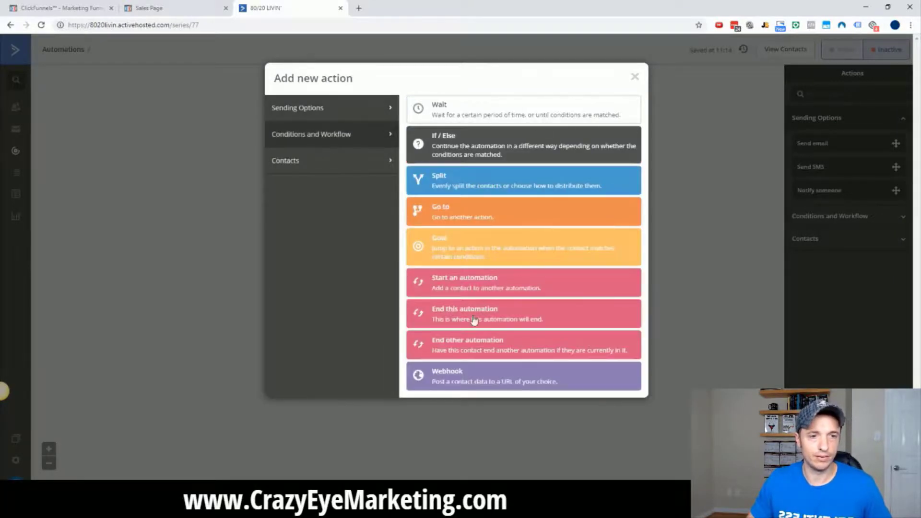
pyautogui.click(469, 348)
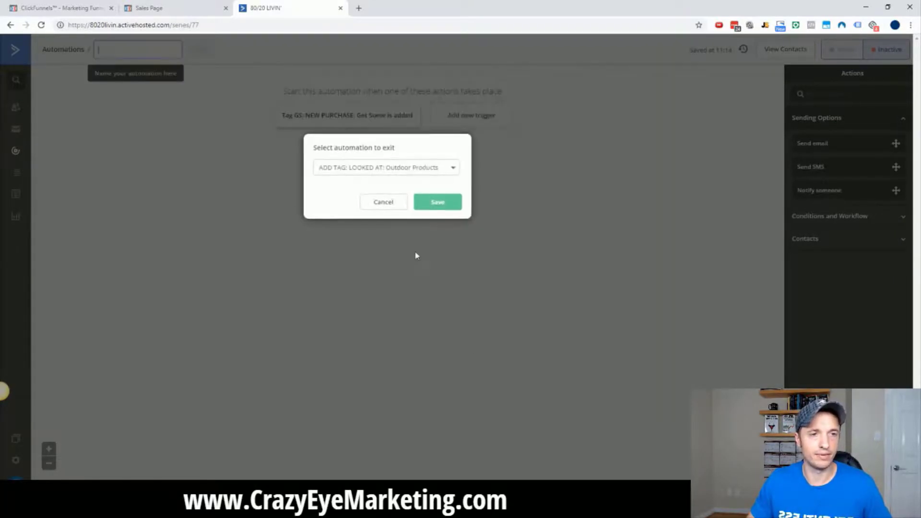
pyautogui.click(417, 173)
pyautogui.scroll(-8, 435, 250)
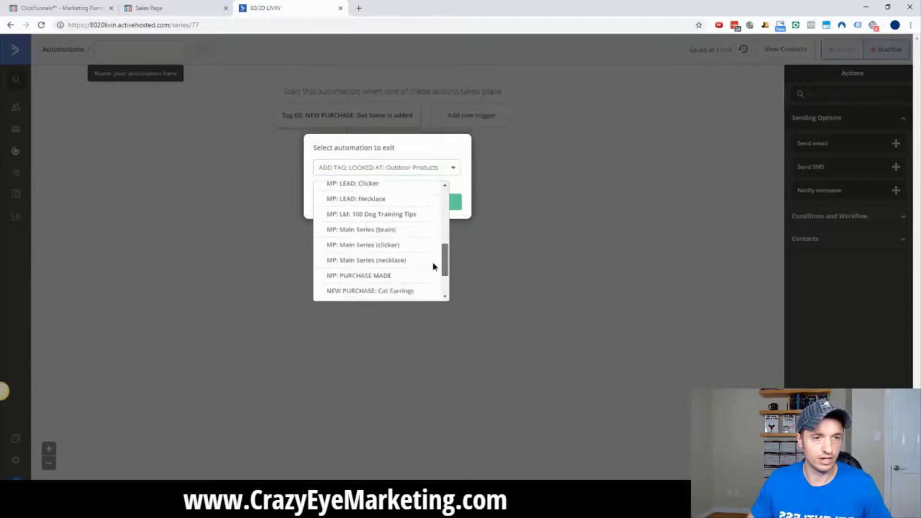
pyautogui.moveTo(446, 285); pyautogui.dragTo(455, 216)
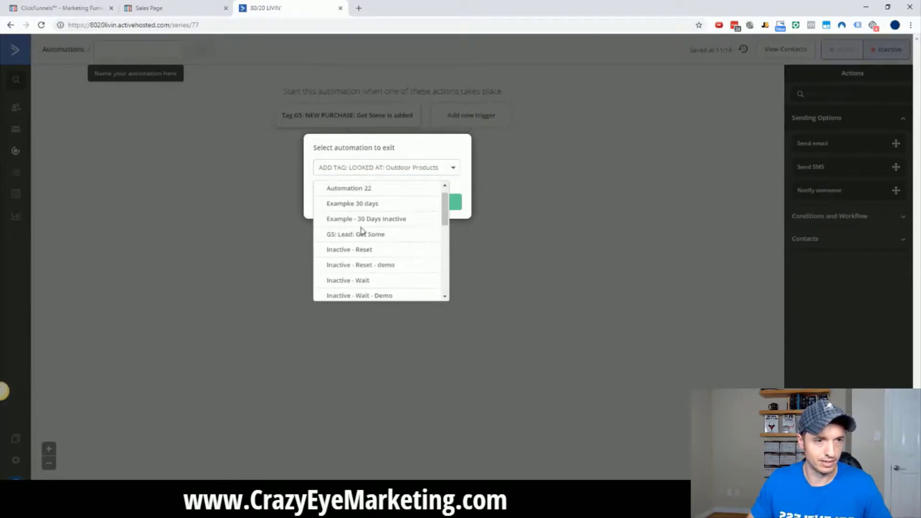
pyautogui.click(354, 235)
pyautogui.click(435, 202)
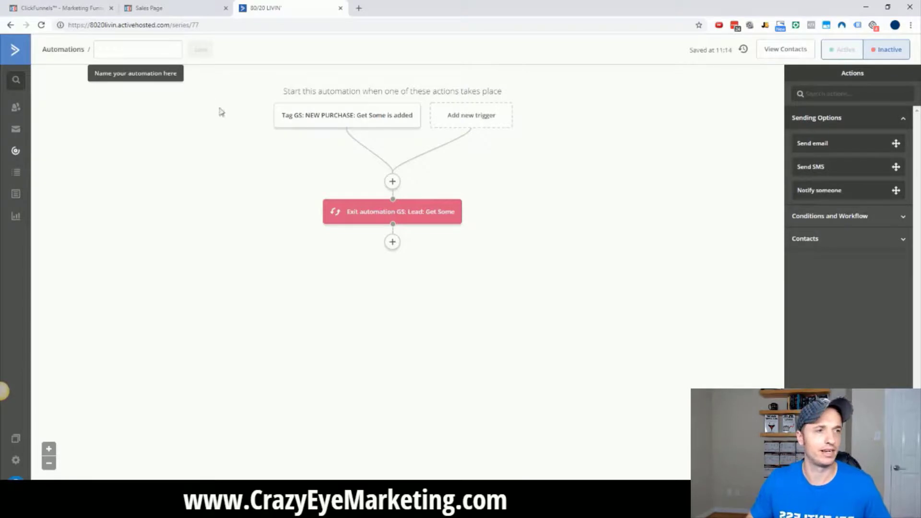
# Name the automation 'GS: NEW PURCHASE: Get Some' and save the name.
pyautogui.click(125, 52)
pyautogui.write('GS: NEW PURCHASE: Get Some')
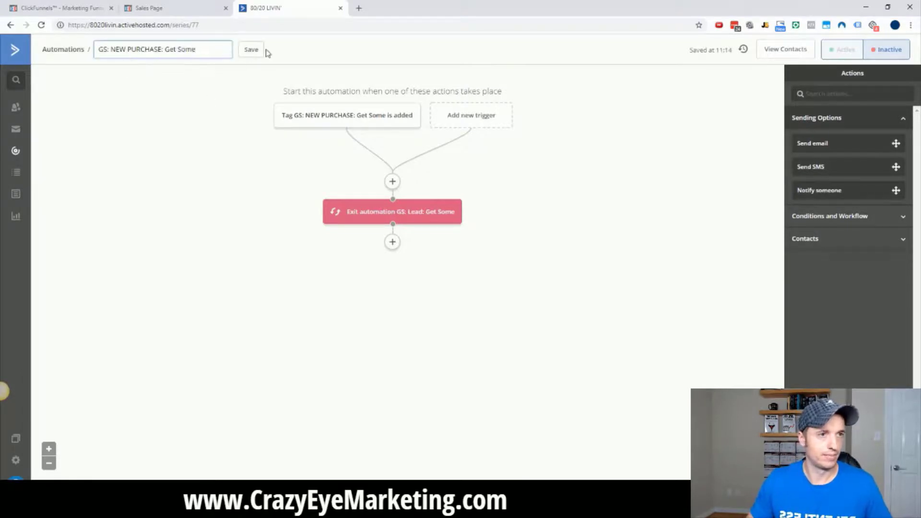
pyautogui.click(251, 50)
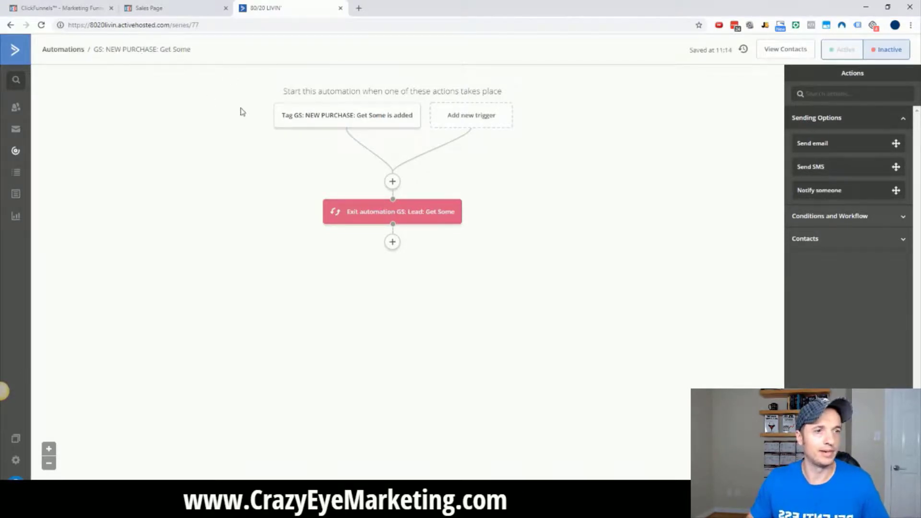
pyautogui.moveTo(341, 121)
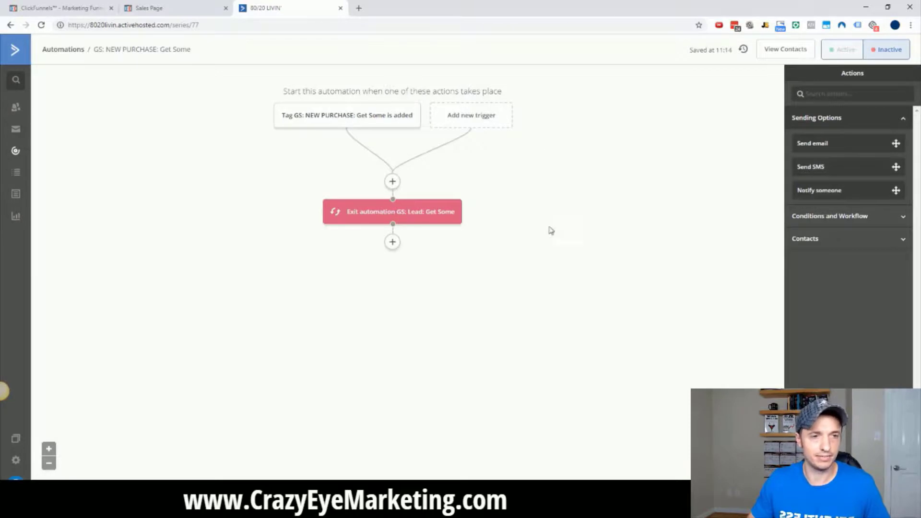
# Add an Add tag step with the tag 'GS: NEW PURCHASE' below the exit step.
pyautogui.click(392, 243)
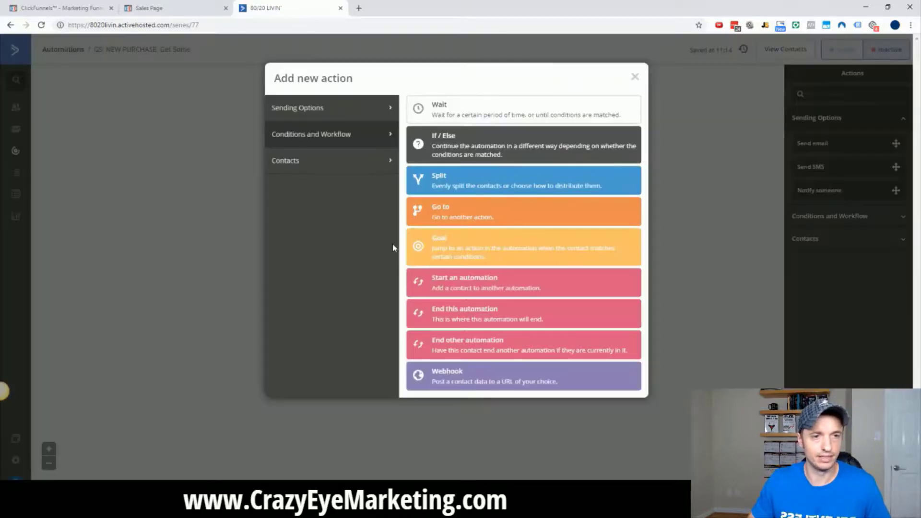
pyautogui.click(342, 110)
pyautogui.click(340, 133)
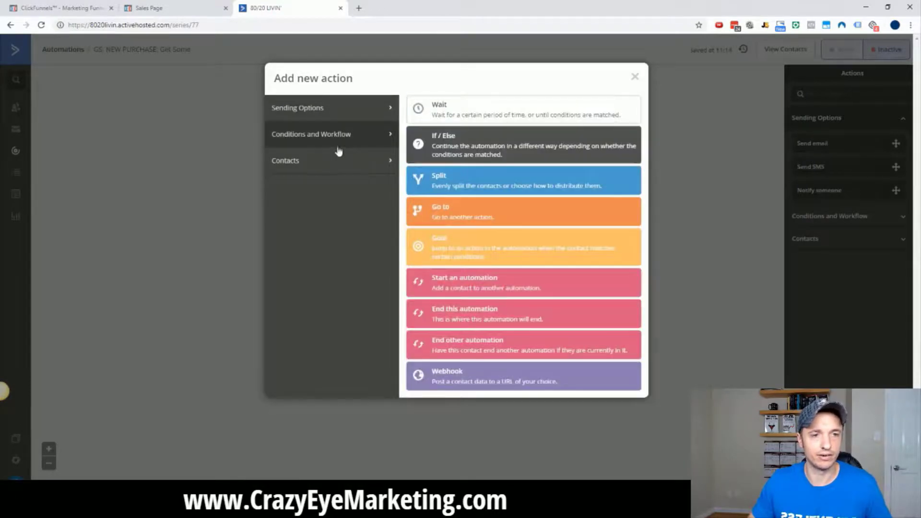
pyautogui.click(339, 161)
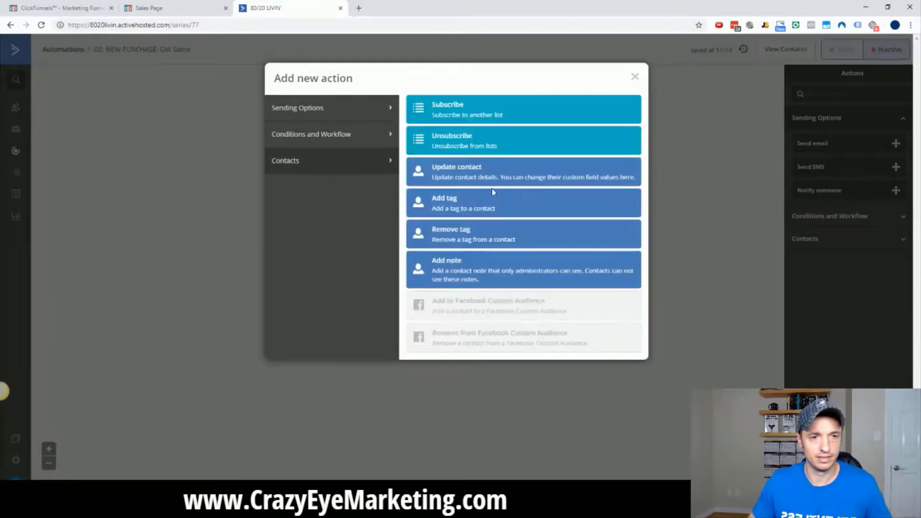
pyautogui.click(470, 205)
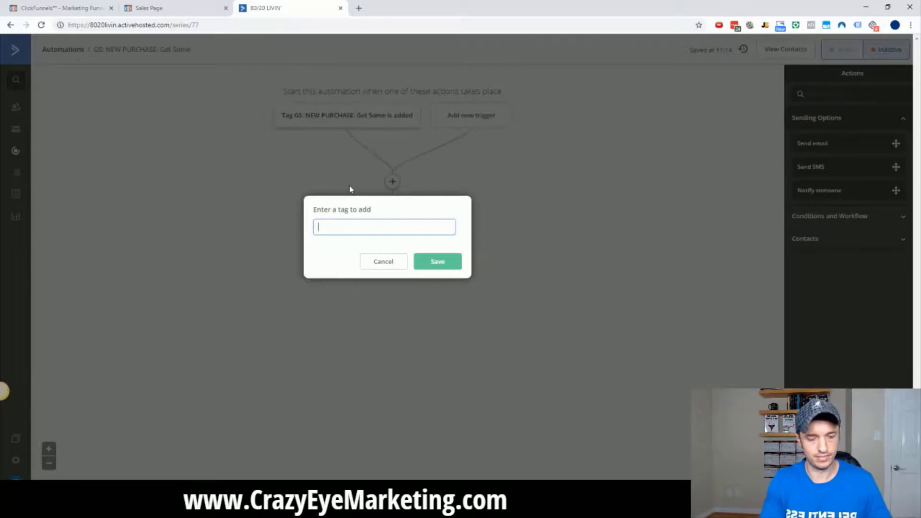
pyautogui.write('gs')
pyautogui.press('BackSpace')
pyautogui.press('BackSpace')
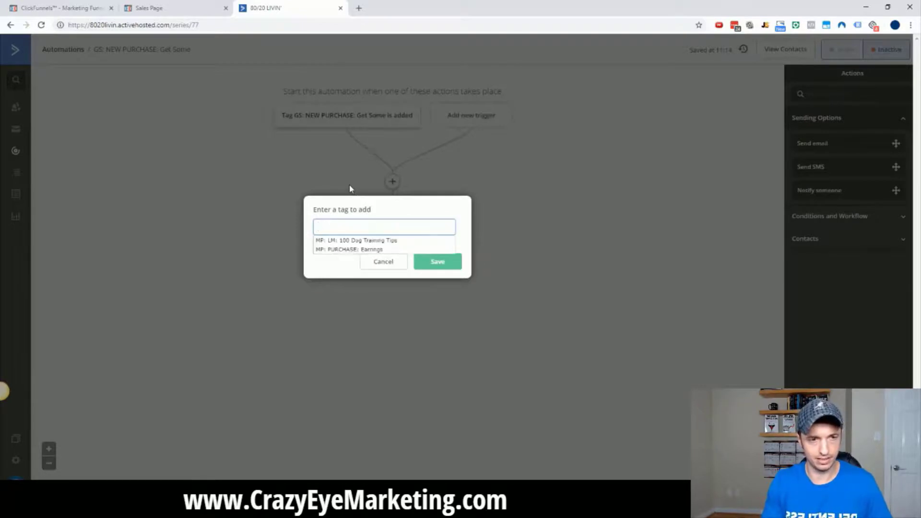
pyautogui.write('GS:')
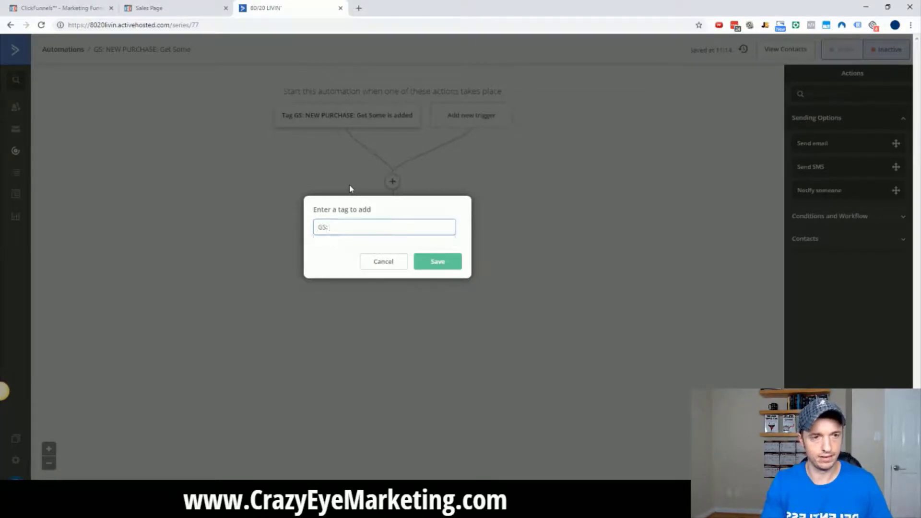
pyautogui.write(' NEW PURCHASE')
pyautogui.hotkey('ctrl', 'a')
pyautogui.hotkey('ctrl', 'c')
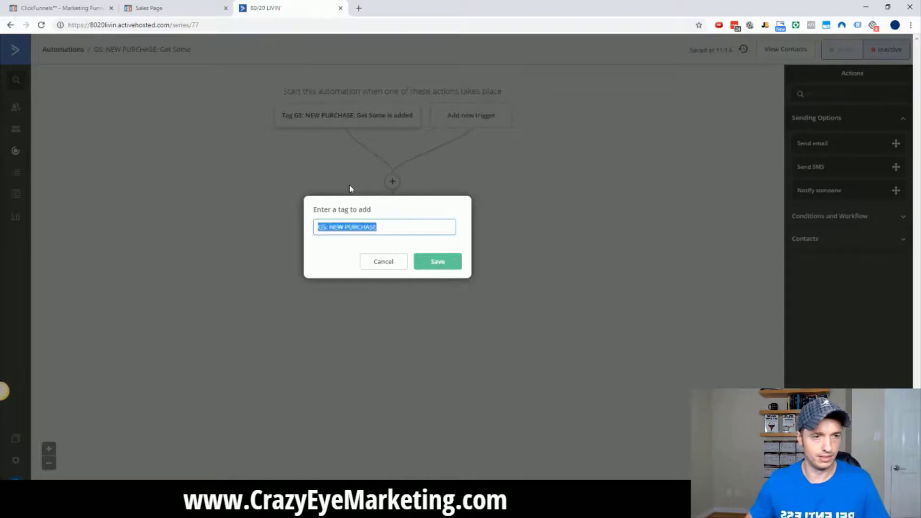
pyautogui.click(426, 262)
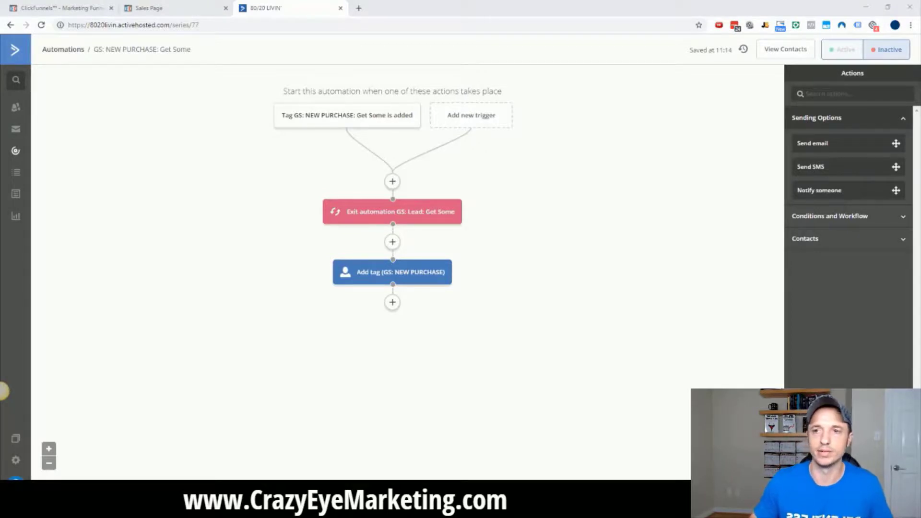
pyautogui.moveTo(374, 281)
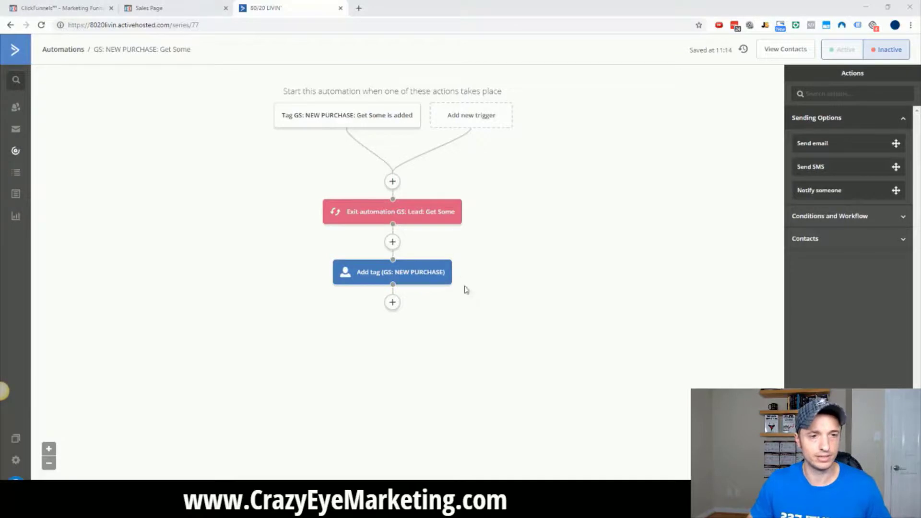
# Add a 20-minute wait below the GS: NEW PURCHASE tag step.
pyautogui.click(393, 302)
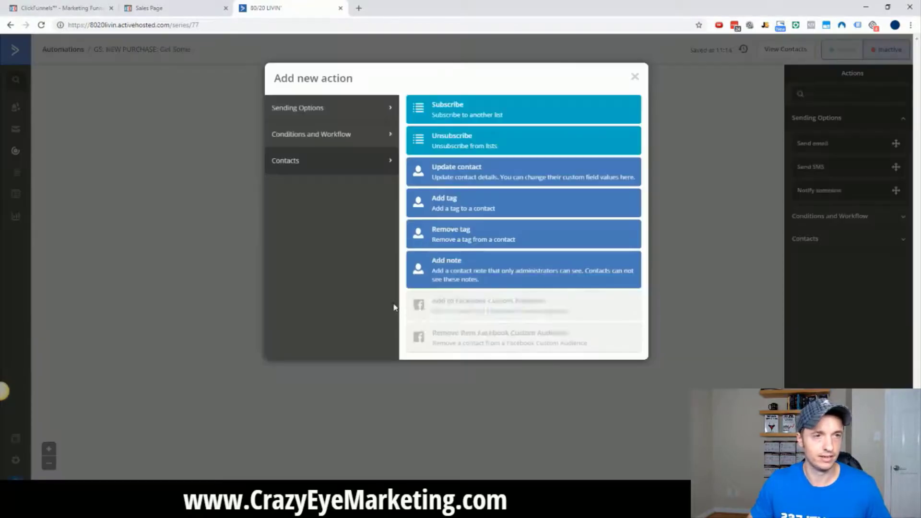
pyautogui.click(360, 135)
pyautogui.click(496, 113)
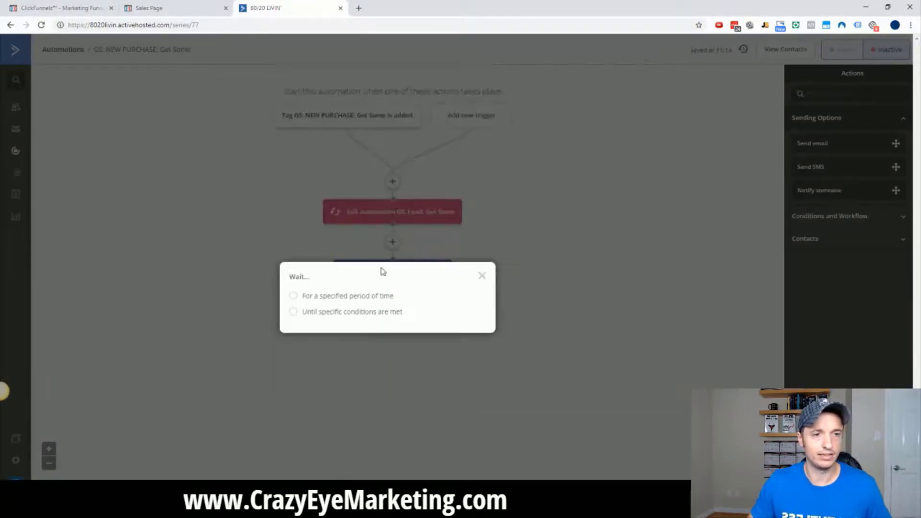
pyautogui.click(348, 298)
pyautogui.click(408, 297)
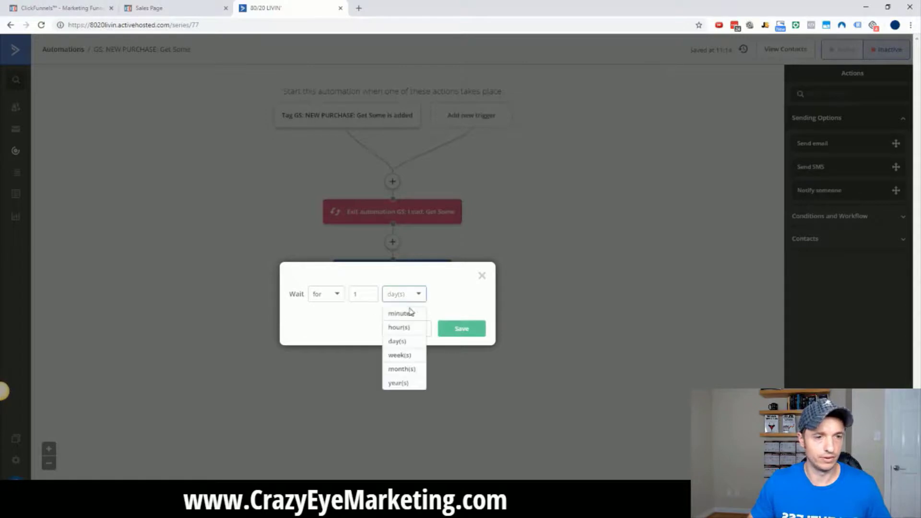
pyautogui.click(408, 312)
pyautogui.moveTo(371, 294); pyautogui.dragTo(327, 290)
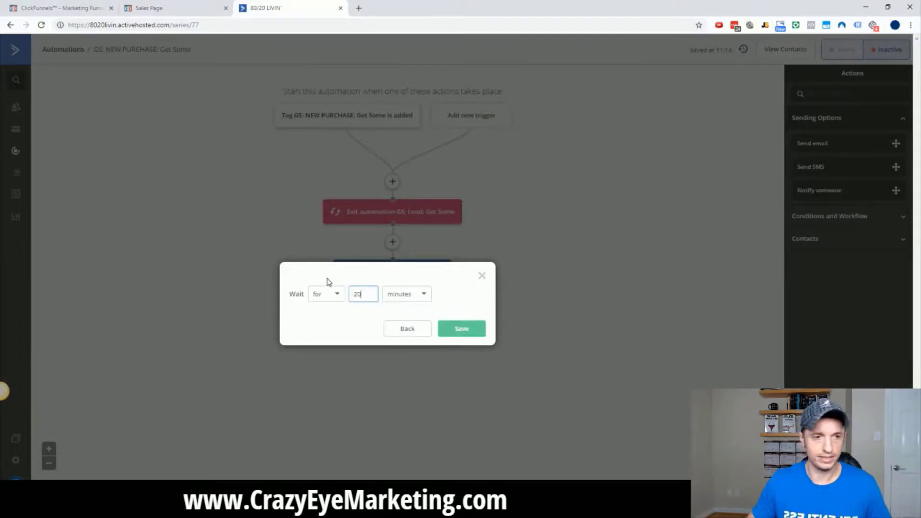
pyautogui.click(460, 333)
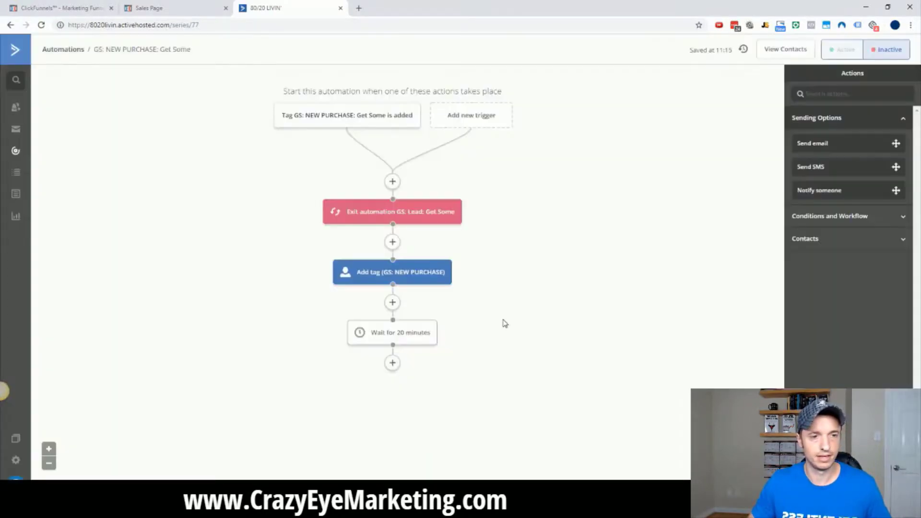
# Start an Add tag step below the wait, then cancel it.
pyautogui.click(392, 363)
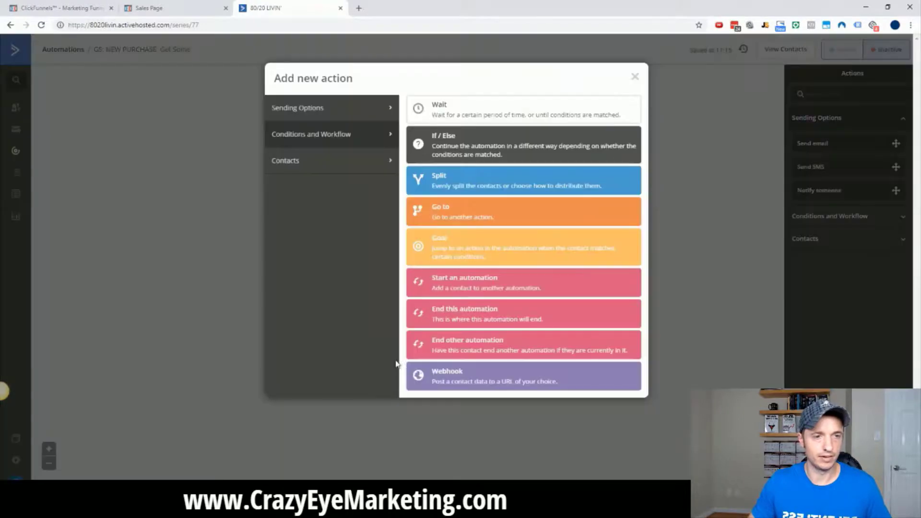
pyautogui.click(327, 168)
pyautogui.click(503, 211)
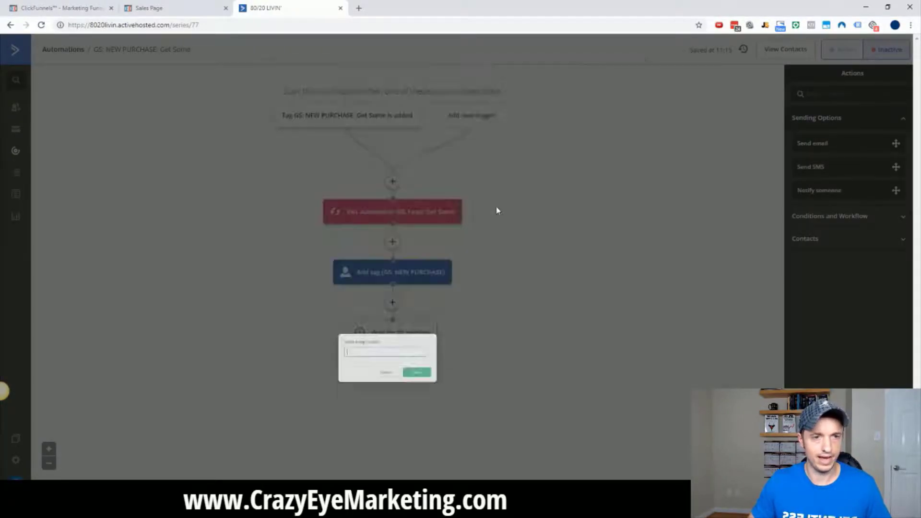
pyautogui.hotkey('ctrl', 'v')
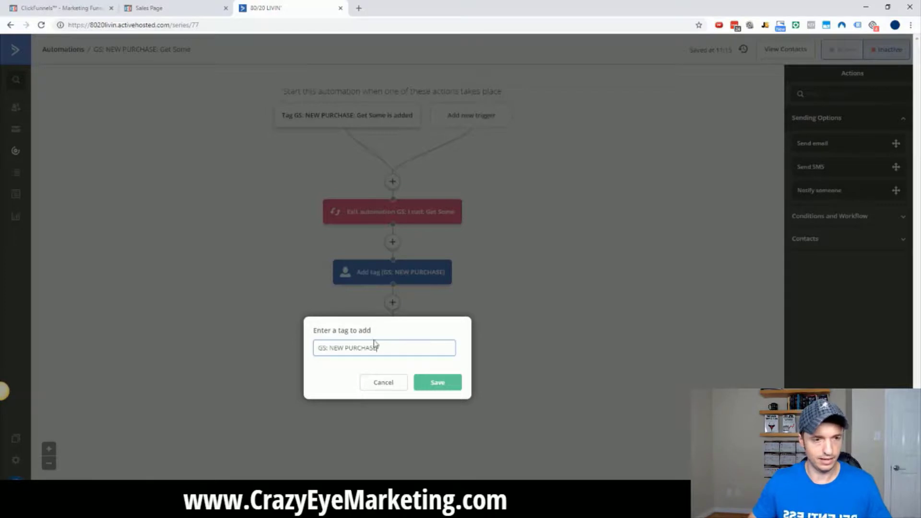
pyautogui.hotkey('alt', 'Tab')
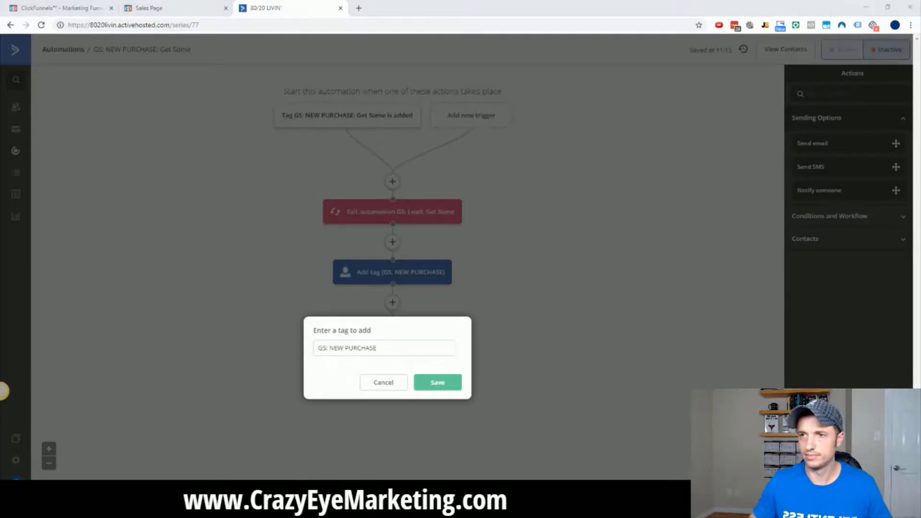
pyautogui.click(418, 338)
pyautogui.click(438, 382)
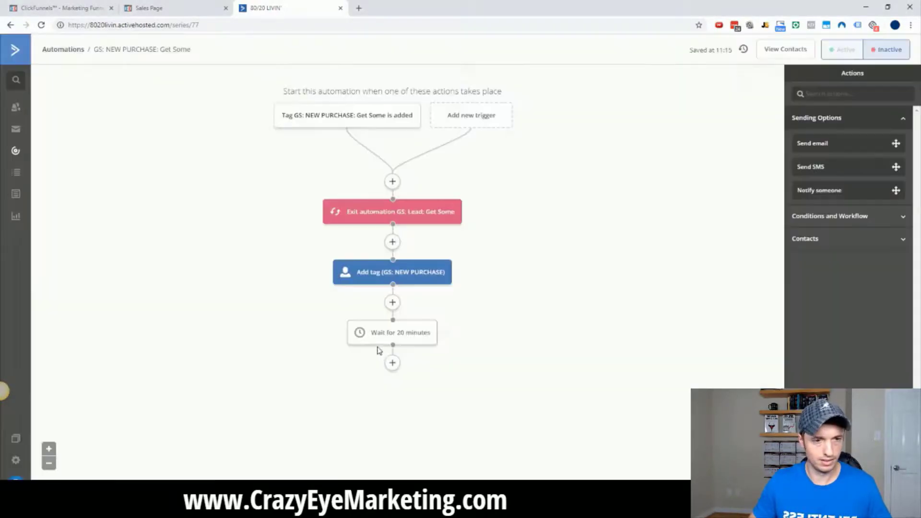
# Add a step tagging contacts 'GS: PURCHASED: Get Some' after the wait.
pyautogui.click(391, 364)
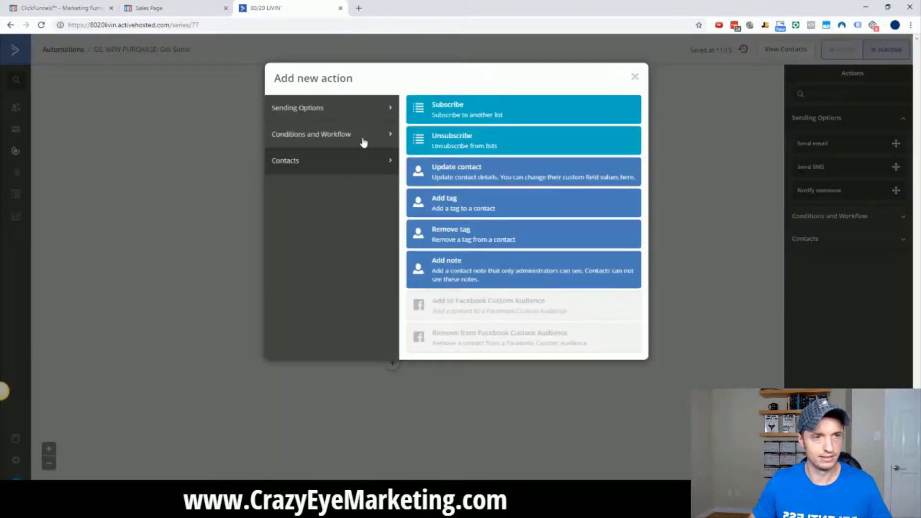
pyautogui.click(455, 211)
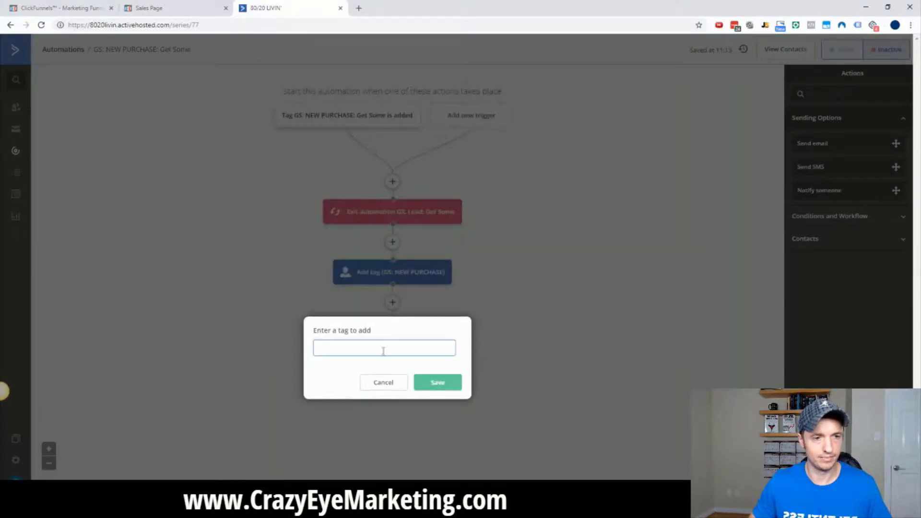
pyautogui.write('GS: NEW PURCHASE: Get Some')
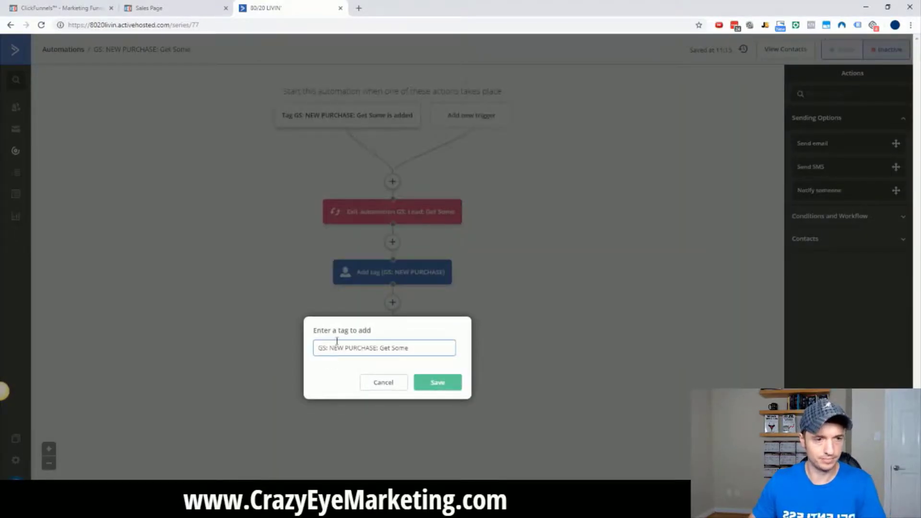
pyautogui.doubleClick(337, 349)
pyautogui.press('BackSpace')
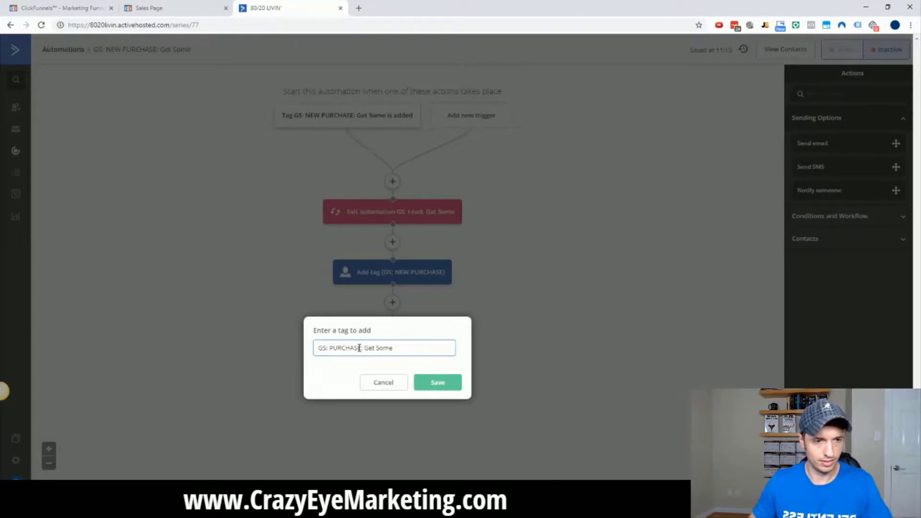
pyautogui.write('D')
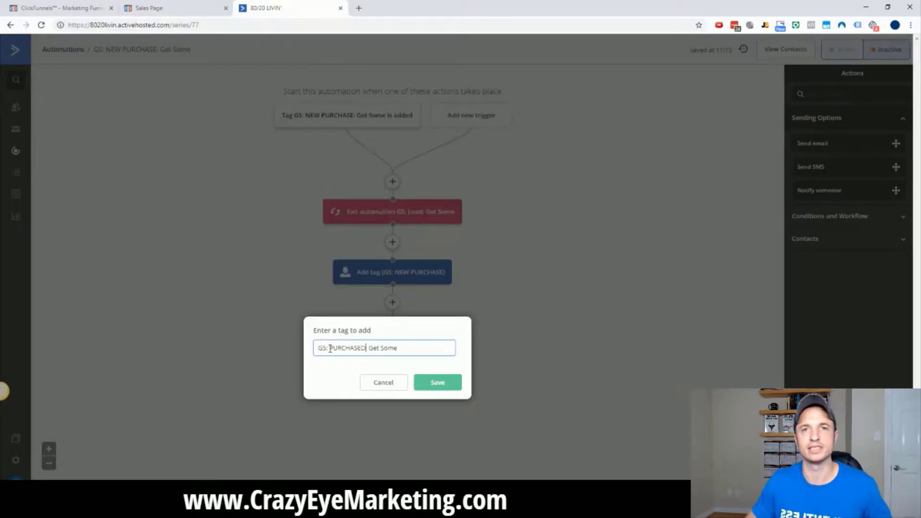
pyautogui.click(453, 382)
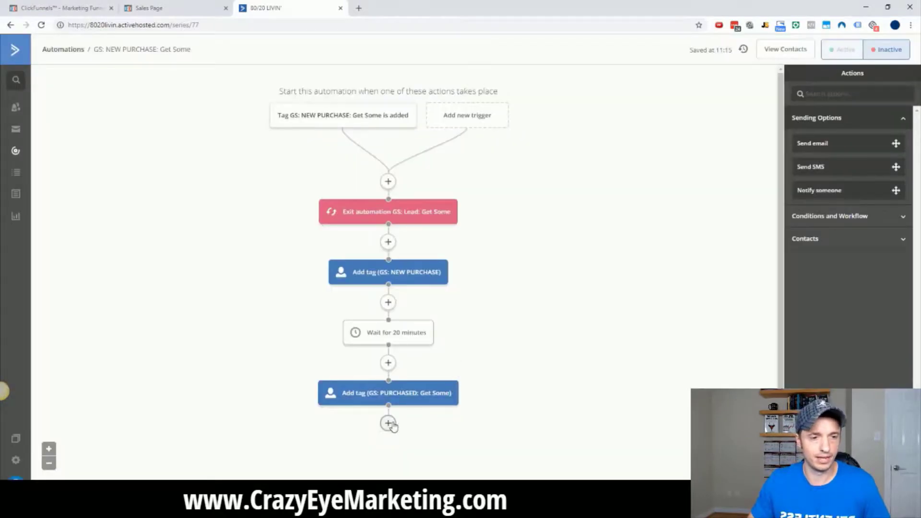
# Add a final step removing the tag 'GS: NEW PURCHASE: Get Some'.
pyautogui.click(388, 423)
pyautogui.click(455, 243)
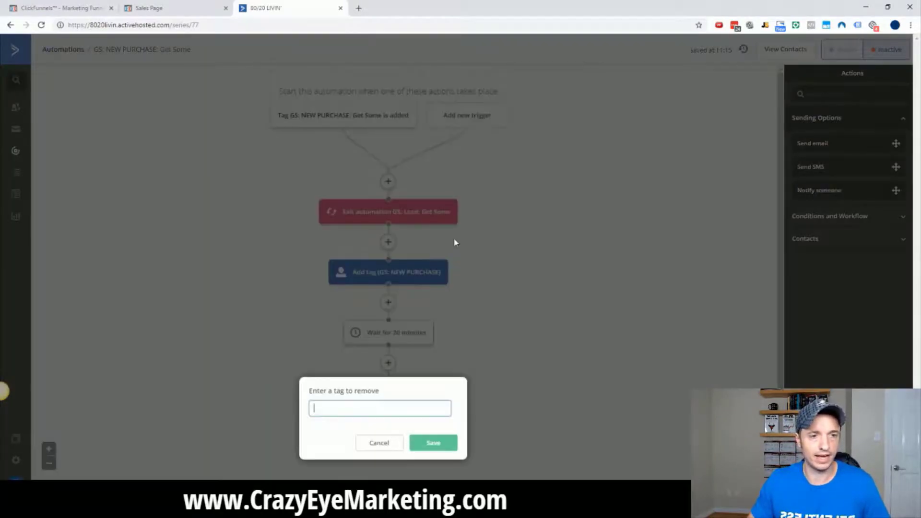
pyautogui.write('GS: NEW PURCHASE: Get Some')
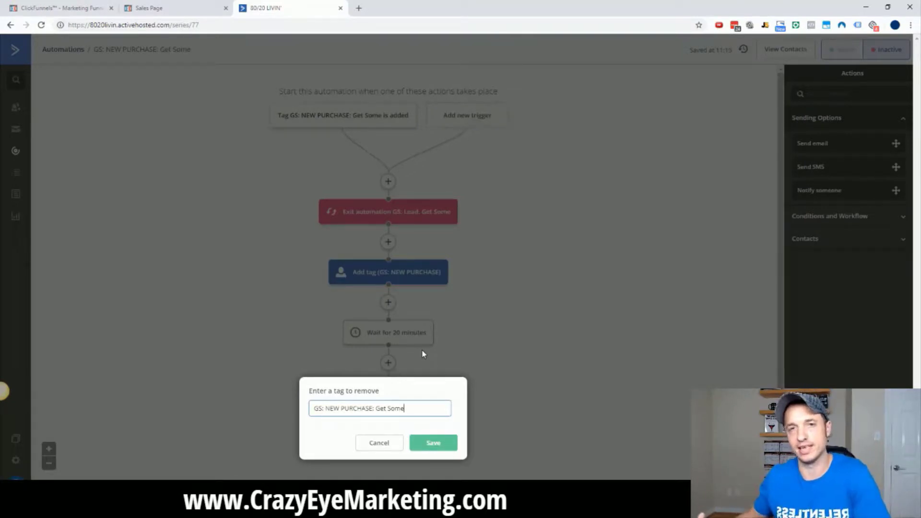
pyautogui.click(434, 442)
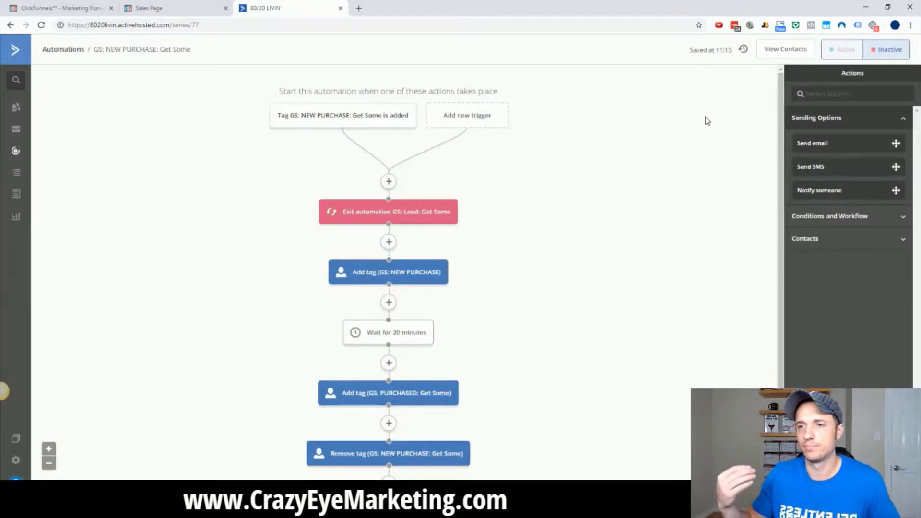
pyautogui.scroll(-2, 602, 158)
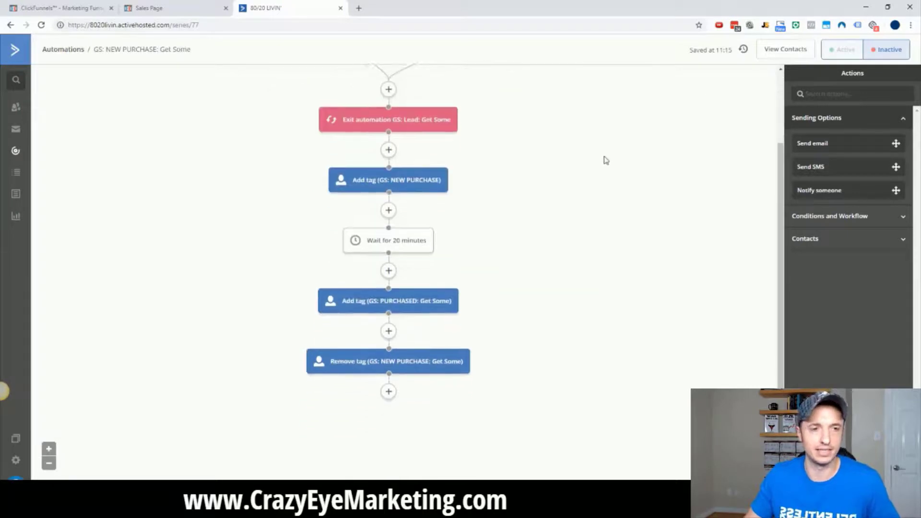
pyautogui.scroll(2, 611, 171)
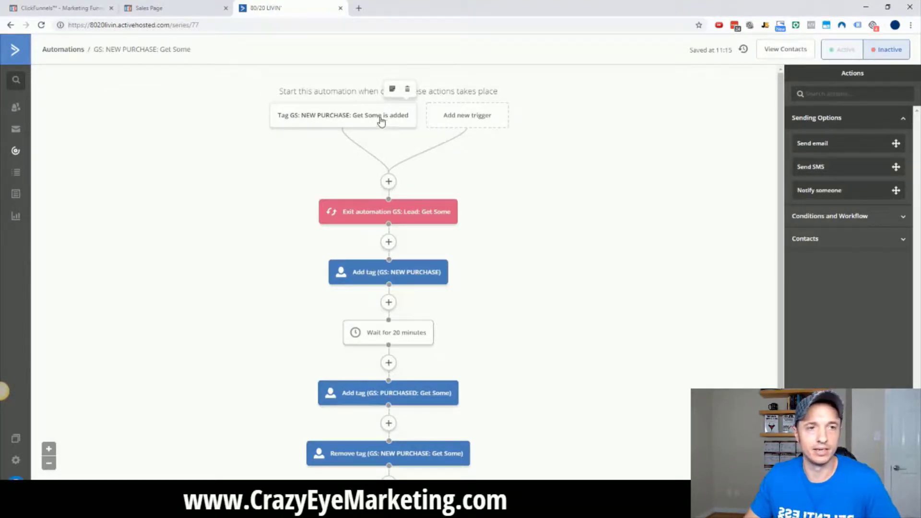
pyautogui.scroll(-1, 411, 155)
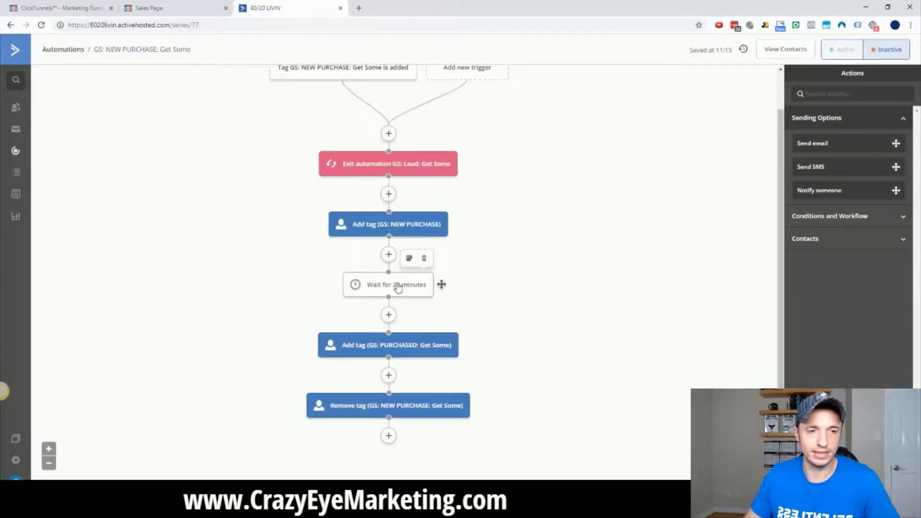
pyautogui.scroll(-1, 398, 287)
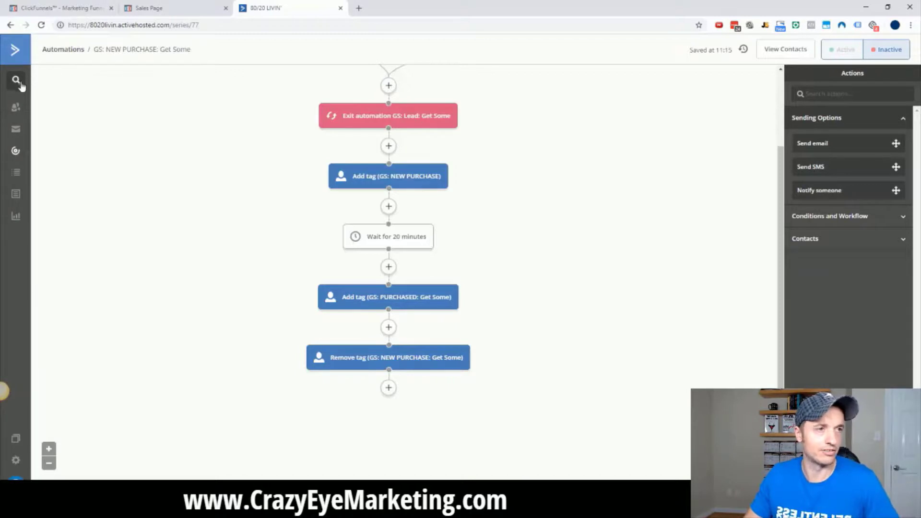
# From the automations list, copy the GS: NEW PURCHASE: Get Some automation.
pyautogui.click(14, 152)
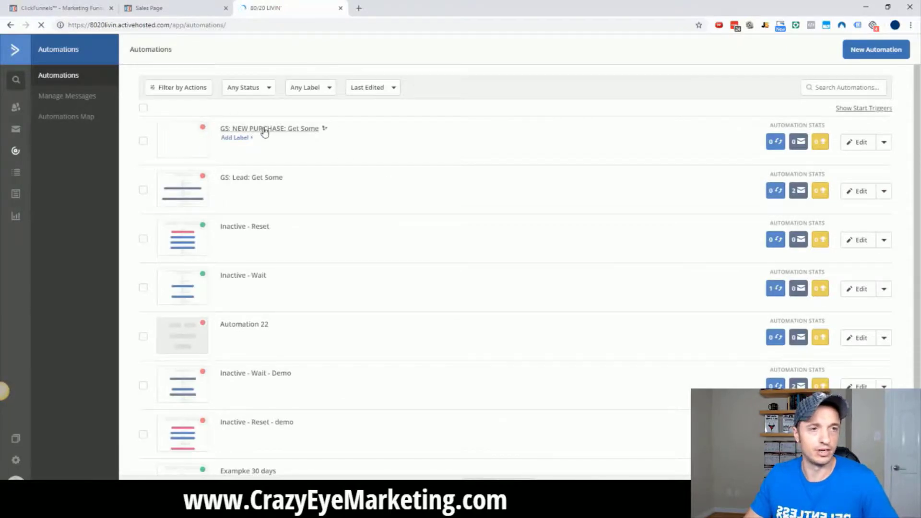
pyautogui.click(884, 143)
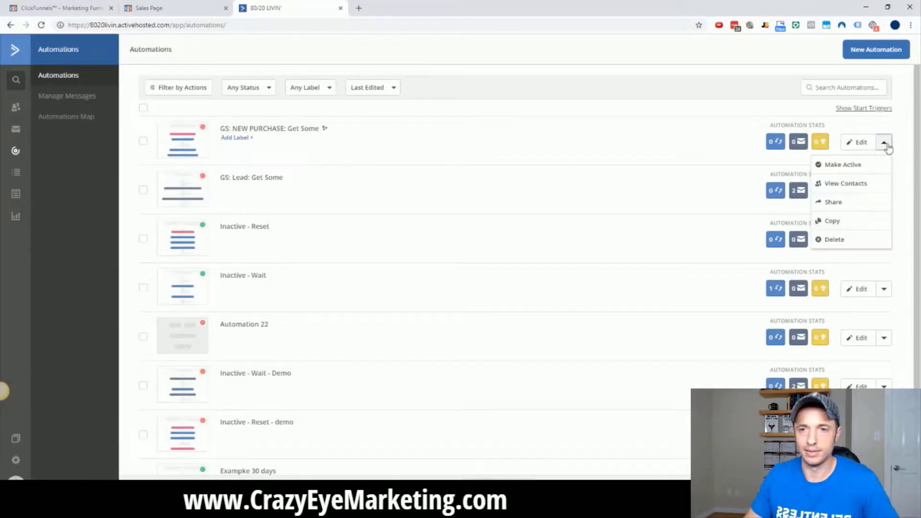
pyautogui.click(843, 223)
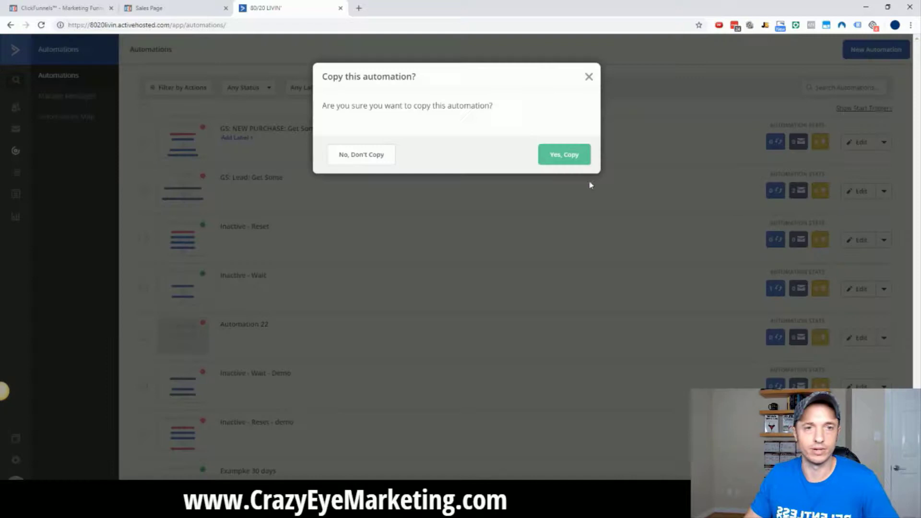
pyautogui.click(553, 157)
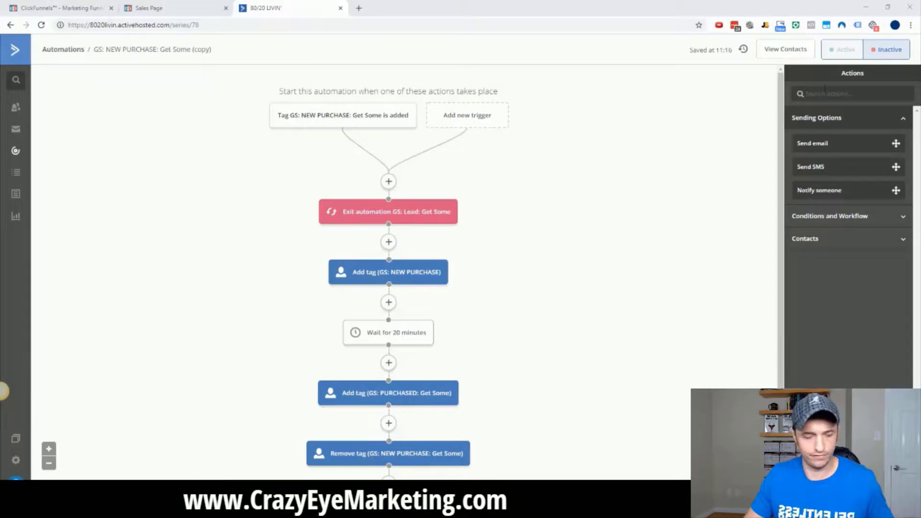
# Rename the copied automation to 'GS: NEW PURCHASE: Get Some Monthly'.
pyautogui.click(143, 50)
pyautogui.tripleClick(226, 56)
pyautogui.hotkey('ctrl', 'v')
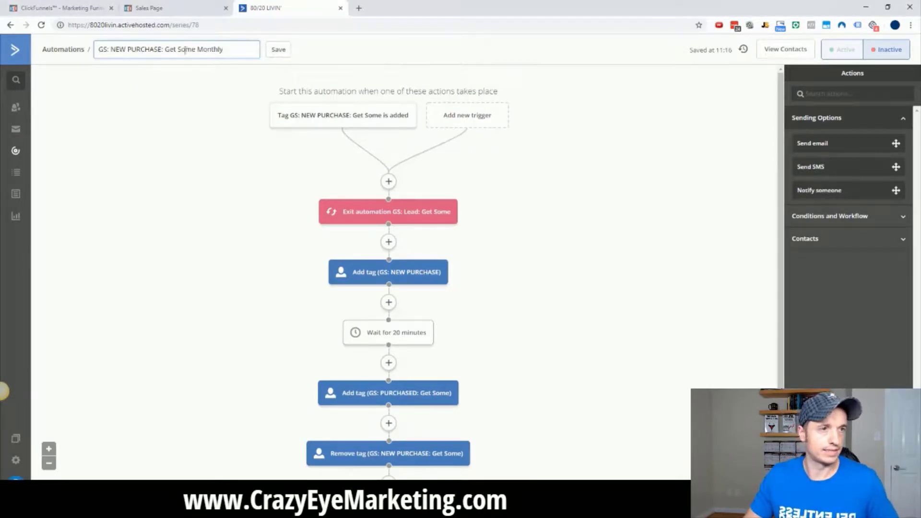
pyautogui.click(277, 53)
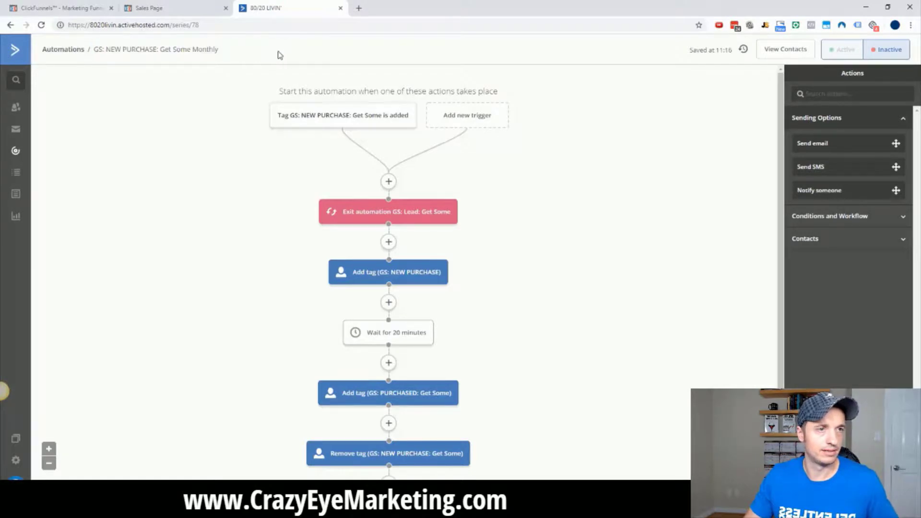
# Switch the start trigger to the Get Some Monthly new-purchase tag and delete the exit-automation step.
pyautogui.click(345, 116)
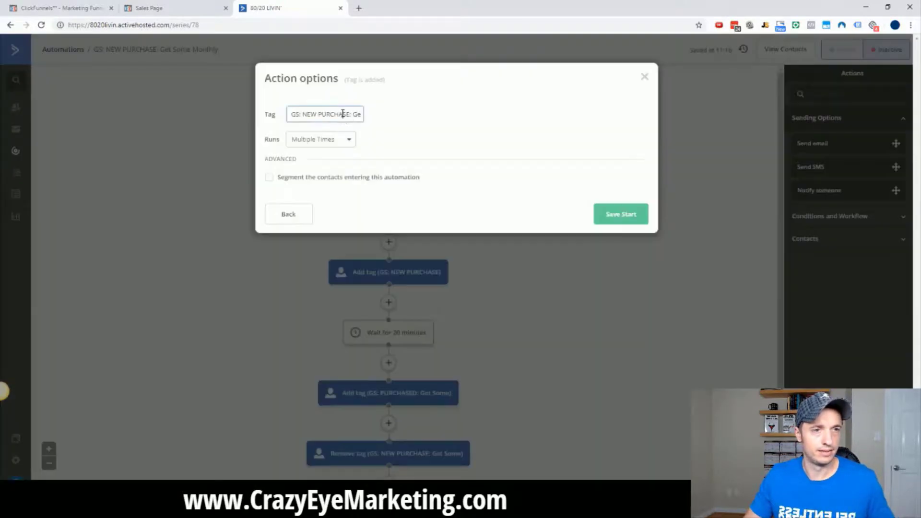
pyautogui.tripleClick(347, 115)
pyautogui.click(622, 221)
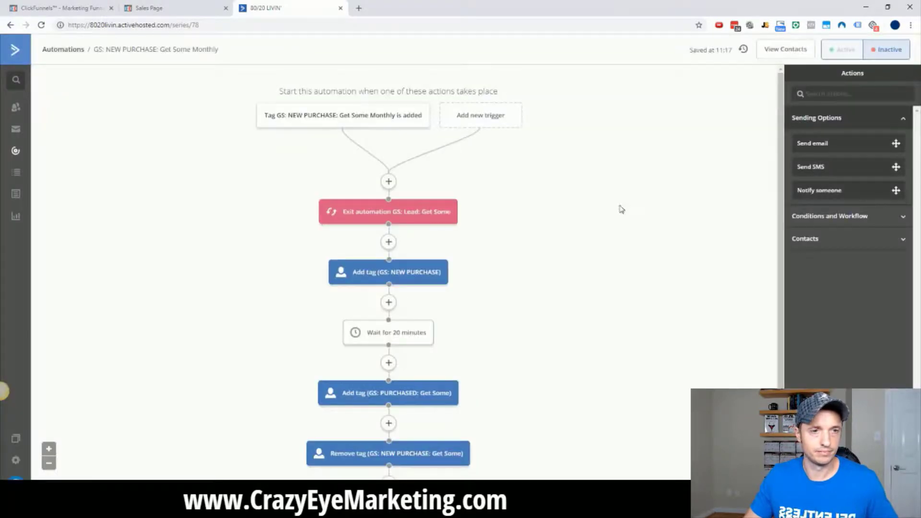
pyautogui.moveTo(464, 211)
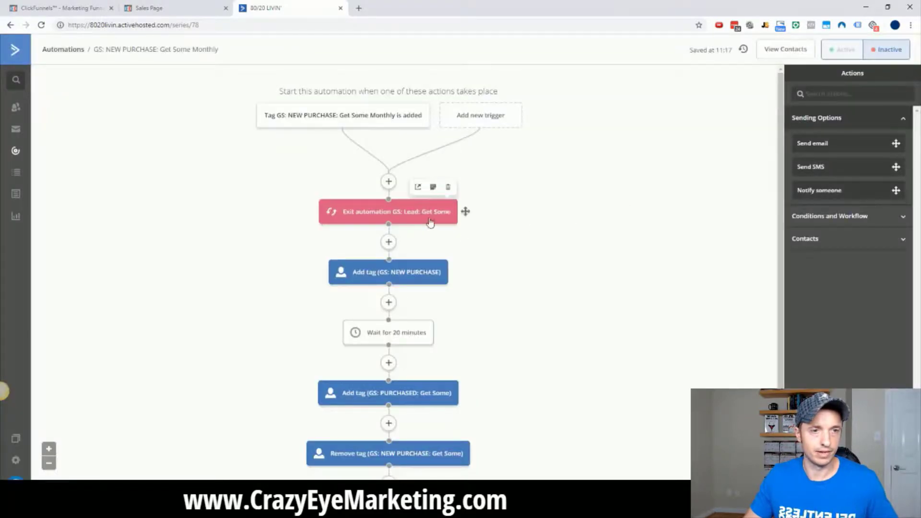
pyautogui.click(449, 186)
# Confirm removing the exit step and leave the GS: NEW PURCHASE tag step unchanged.
pyautogui.click(506, 80)
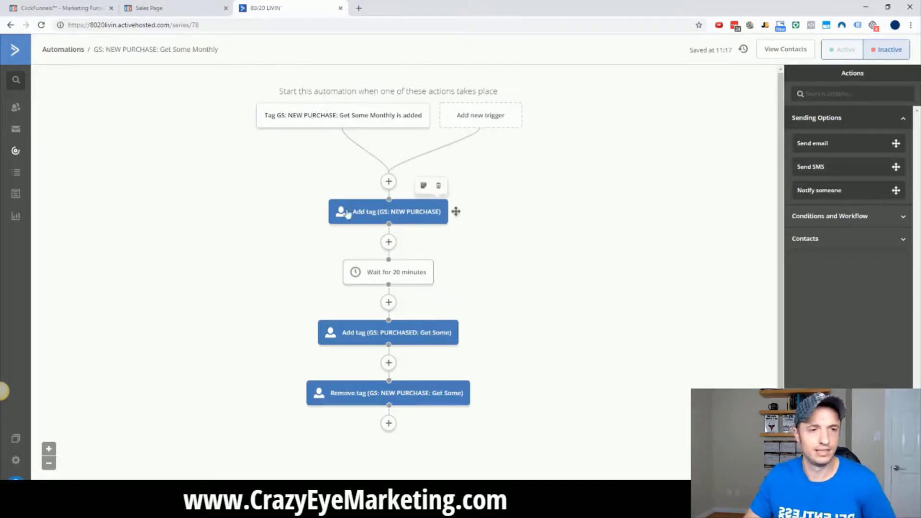
pyautogui.click(370, 220)
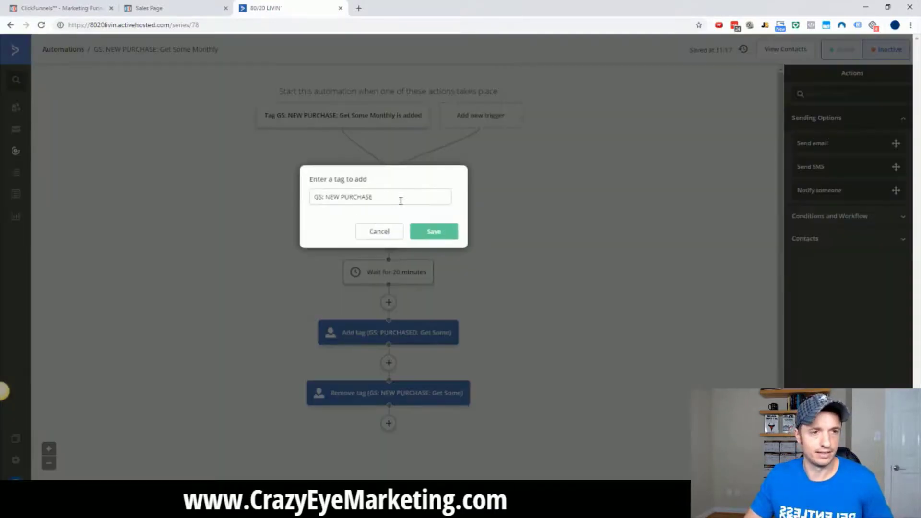
pyautogui.moveTo(398, 197); pyautogui.dragTo(287, 203)
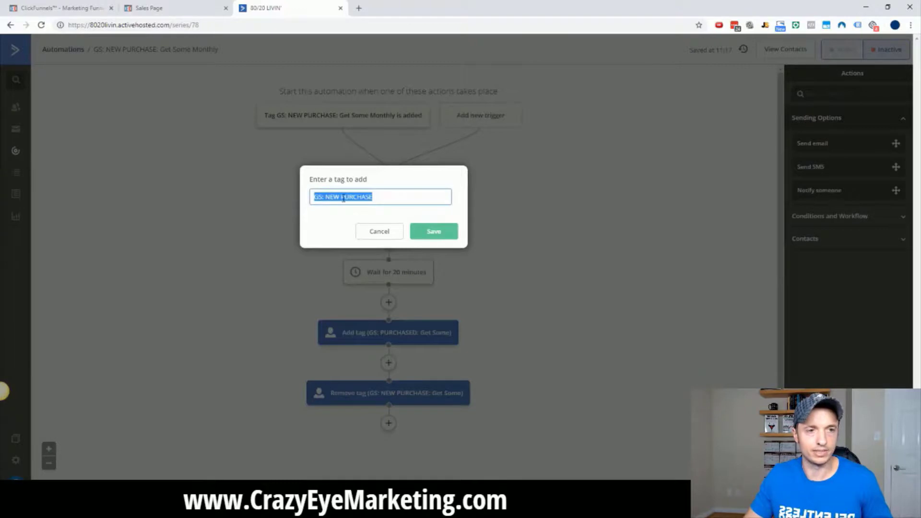
pyautogui.click(434, 233)
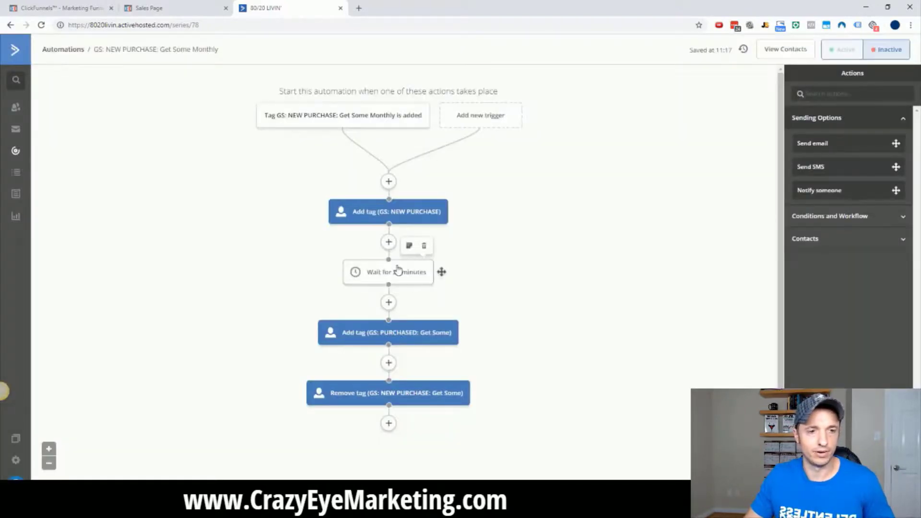
# Change the add-tag step to add 'GS: PURCHASED: Get Some Monthly'.
pyautogui.scroll(-1, 397, 270)
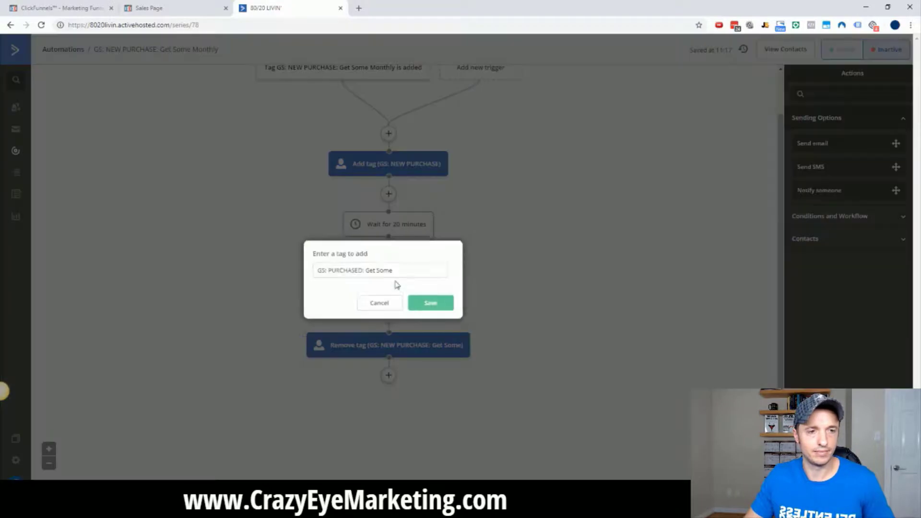
pyautogui.click(397, 287)
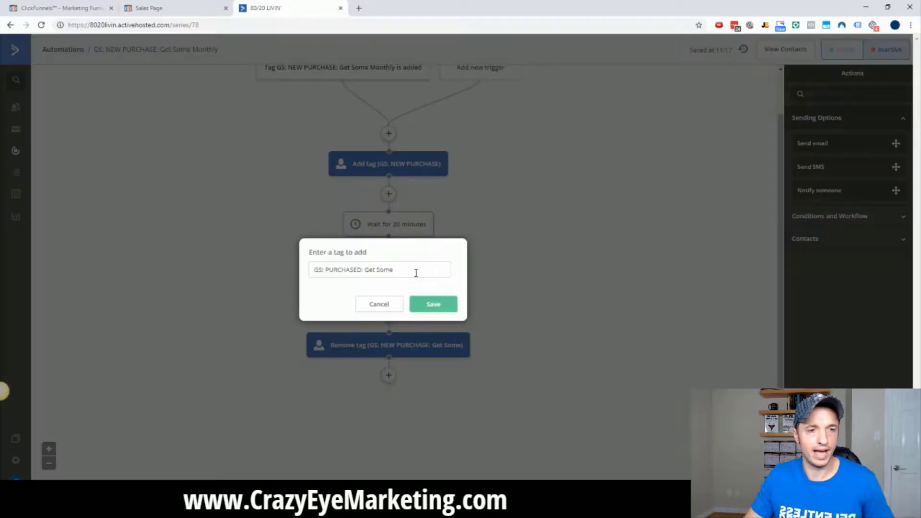
pyautogui.moveTo(416, 273); pyautogui.dragTo(226, 263)
pyautogui.hotkey('ctrl', 'v')
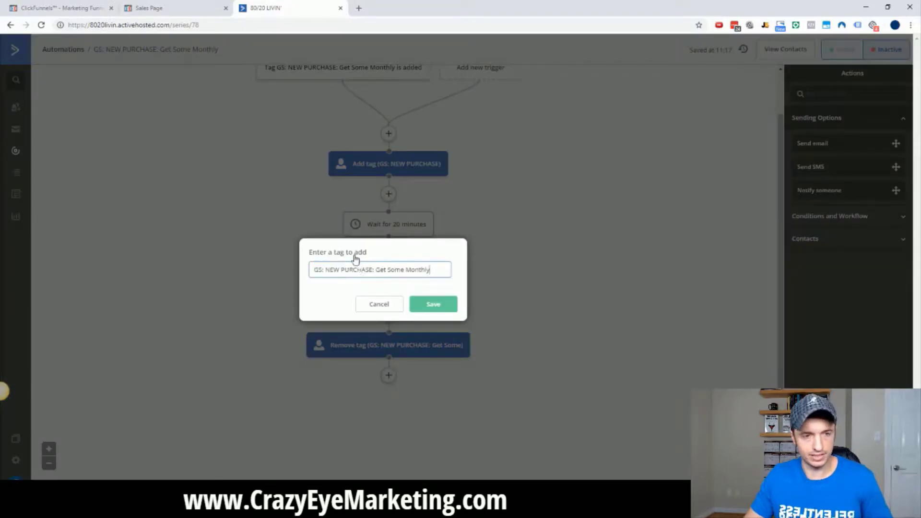
pyautogui.doubleClick(335, 270)
pyautogui.press('BackSpace')
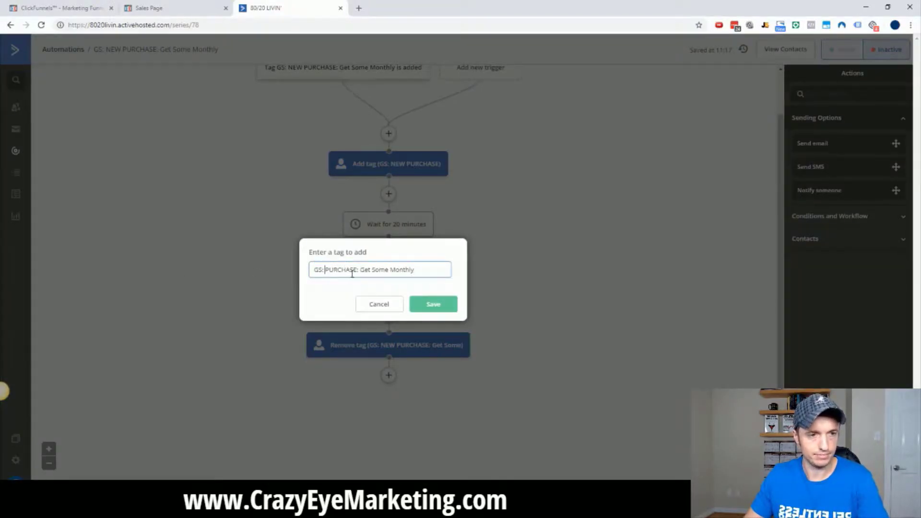
pyautogui.press('Right')
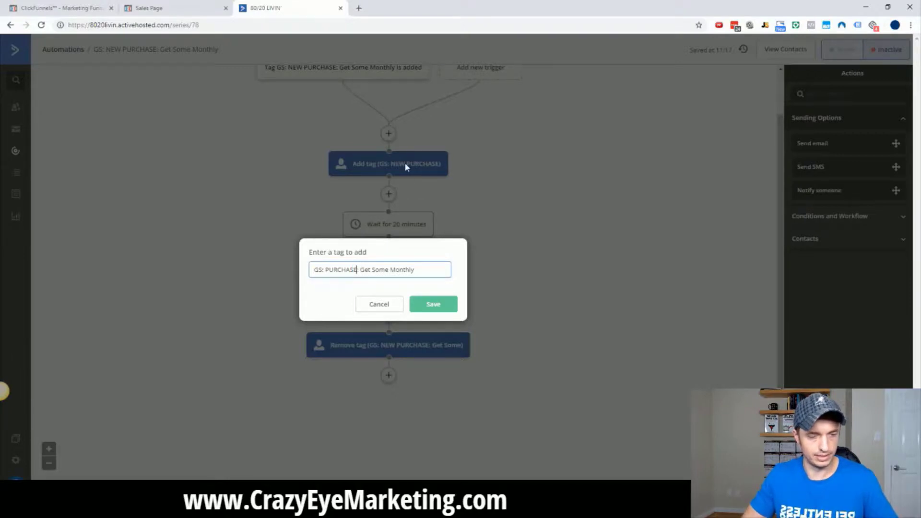
pyautogui.write('D')
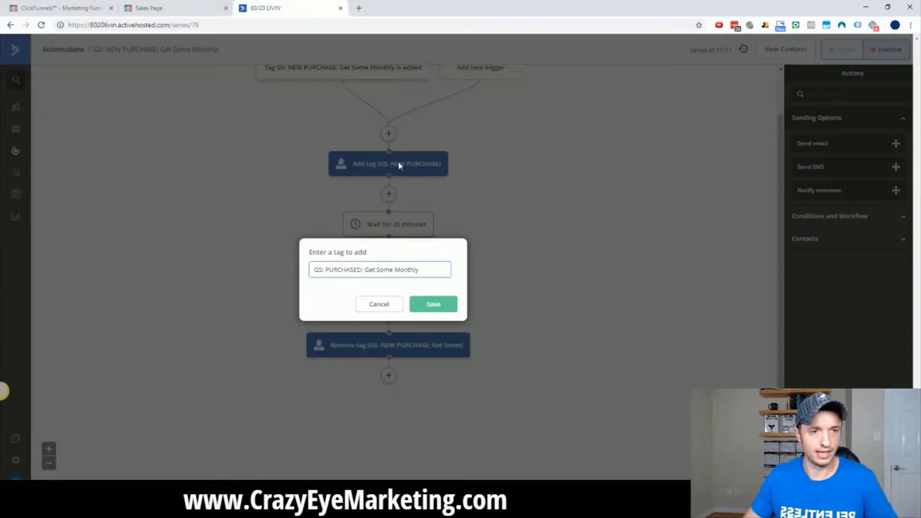
pyautogui.click(447, 306)
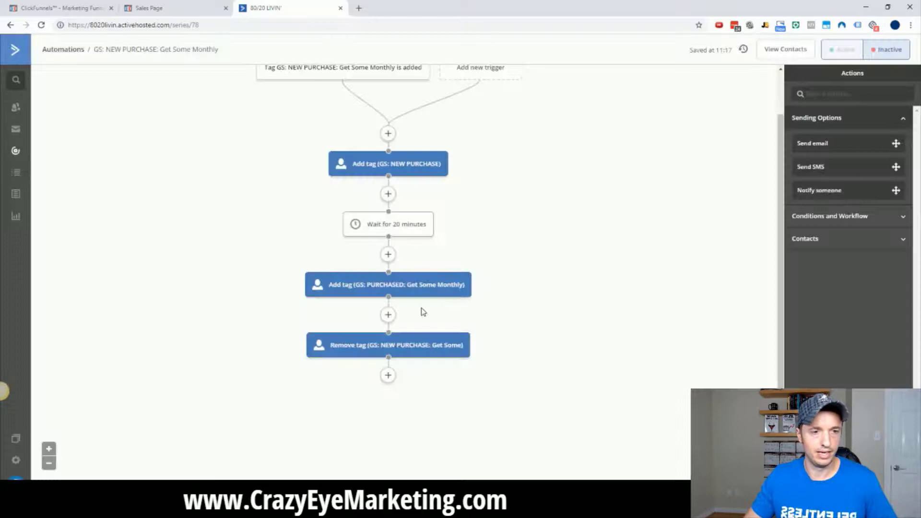
# Change the remove-tag step to remove 'GS: NEW PURCHASE: Get Some Monthly'.
pyautogui.click(410, 345)
pyautogui.tripleClick(426, 335)
pyautogui.hotkey('ctrl', 'v')
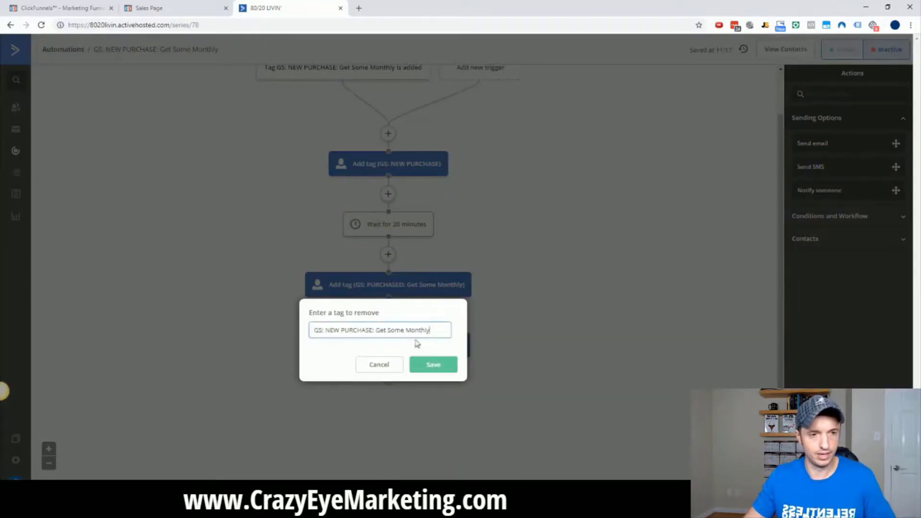
pyautogui.click(422, 371)
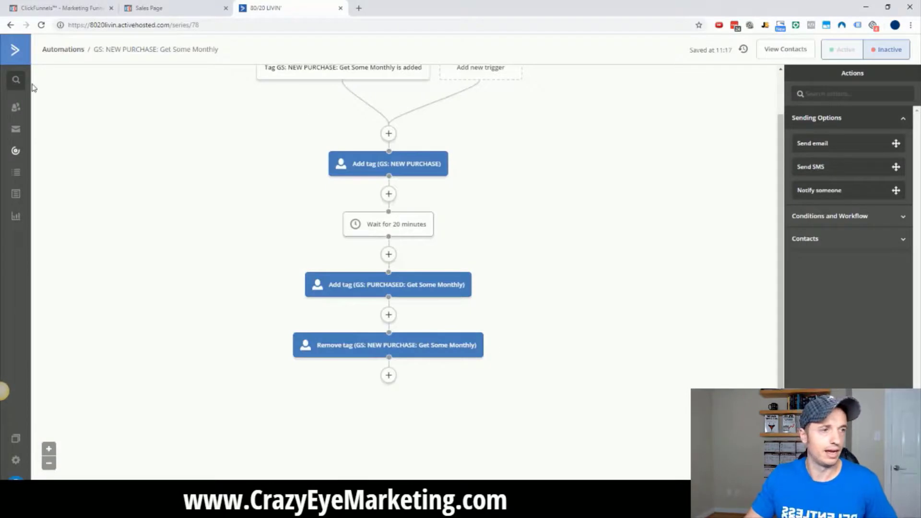
# Make a copy of GS: NEW PURCHASE: Get Some Monthly from the automations list and edit it.
pyautogui.click(16, 151)
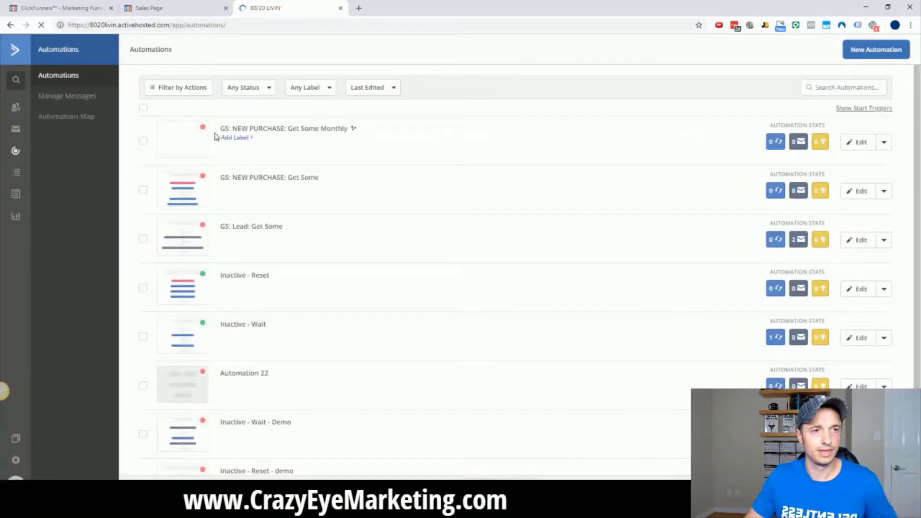
pyautogui.click(883, 142)
pyautogui.click(835, 222)
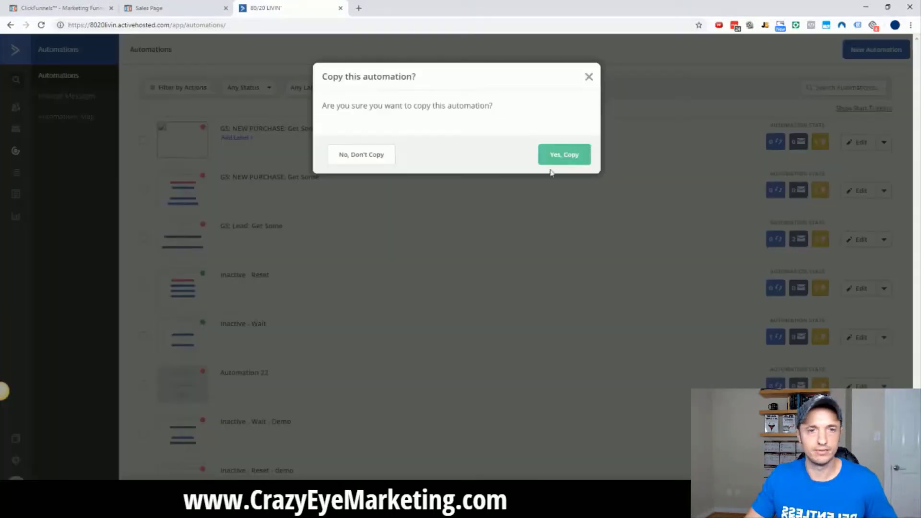
pyautogui.click(553, 168)
pyautogui.click(565, 166)
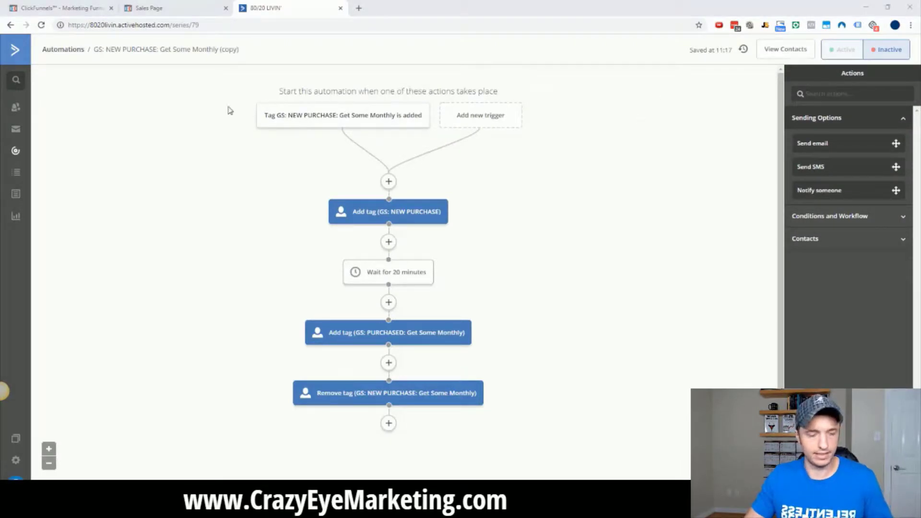
# Rename the copied automation to 'GS: NEW PURCHASE: Get Some DS'.
pyautogui.click(187, 50)
pyautogui.hotkey('ctrl', 'a')
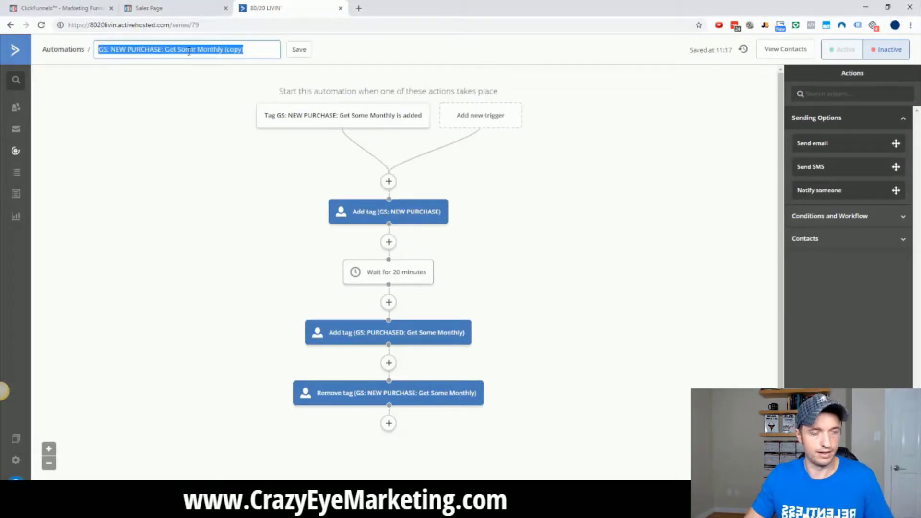
pyautogui.hotkey('ctrl', 'v')
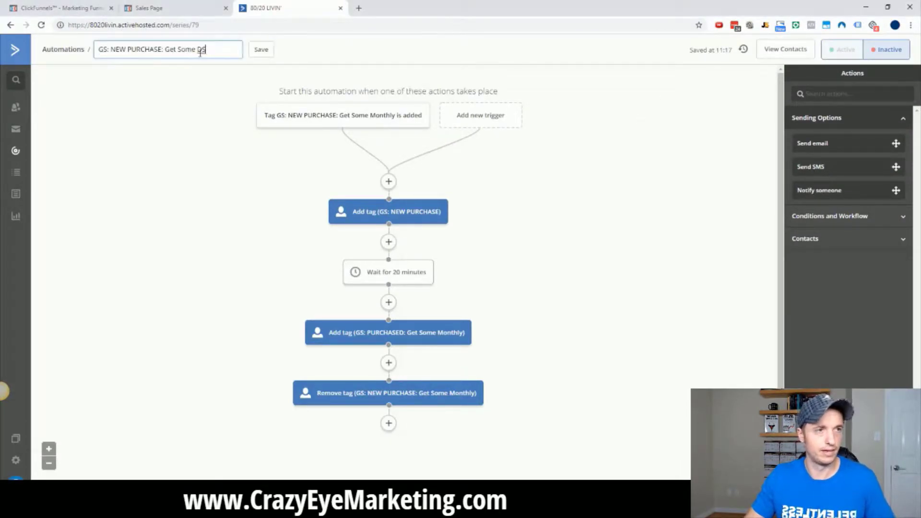
pyautogui.click(260, 52)
# Set the start trigger to the GS: NEW PURCHASE: Get Some DS tag.
pyautogui.click(373, 111)
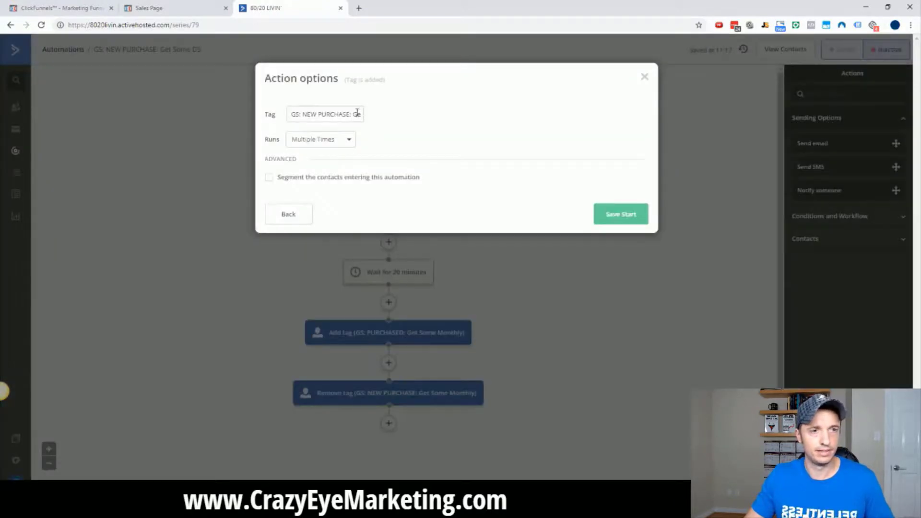
pyautogui.click(622, 215)
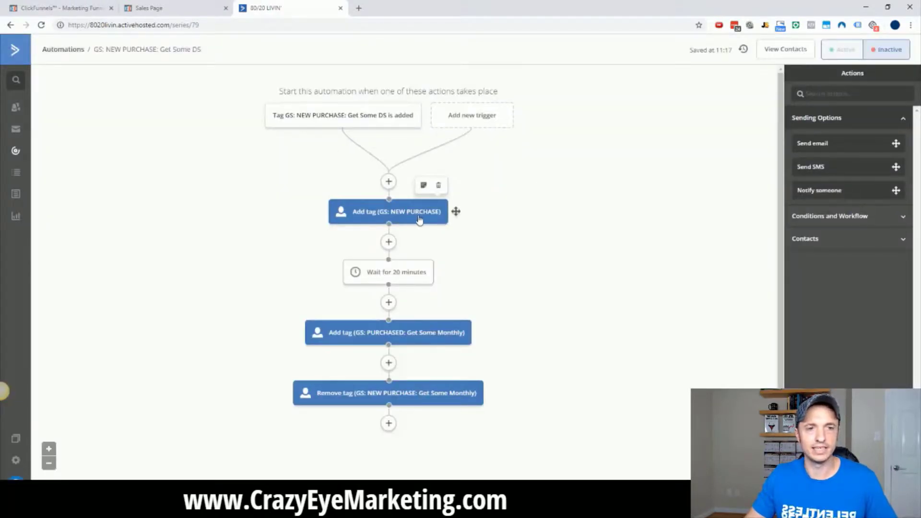
pyautogui.scroll(-1, 361, 333)
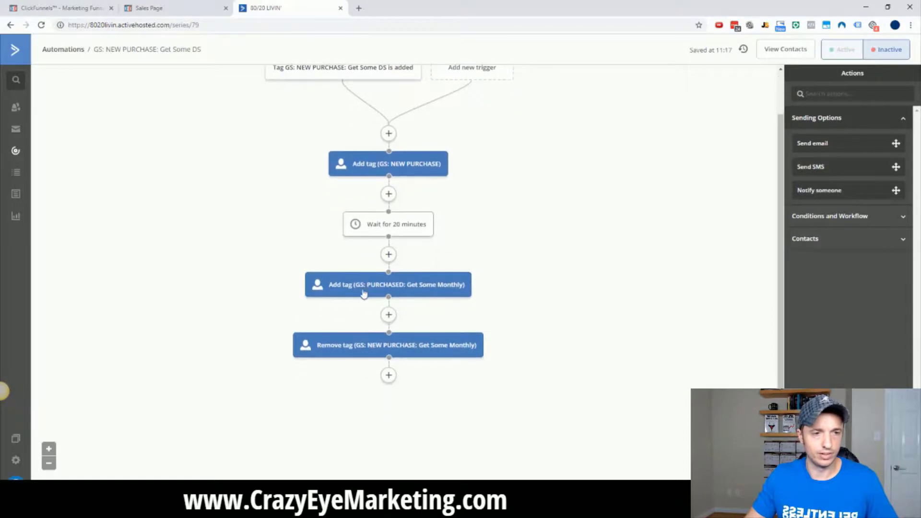
# Change the add-tag step to add 'GS: PURCHASED: Get Some DS'.
pyautogui.click(366, 289)
pyautogui.click(431, 269)
pyautogui.hotkey('ctrl', 'a')
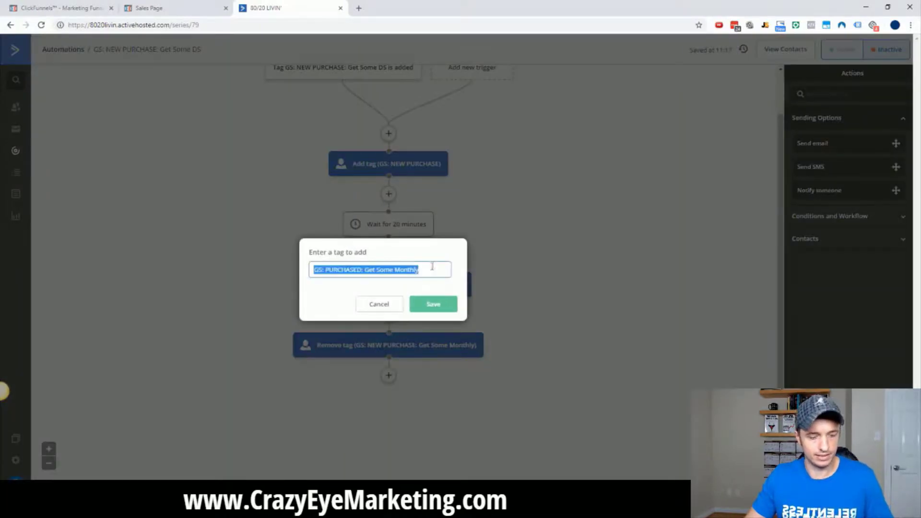
pyautogui.hotkey('ctrl', 'v')
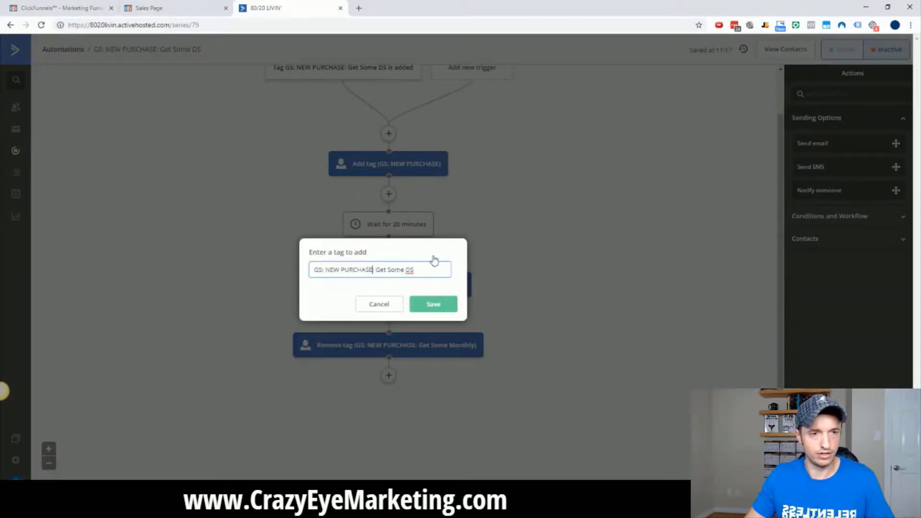
pyautogui.write('D')
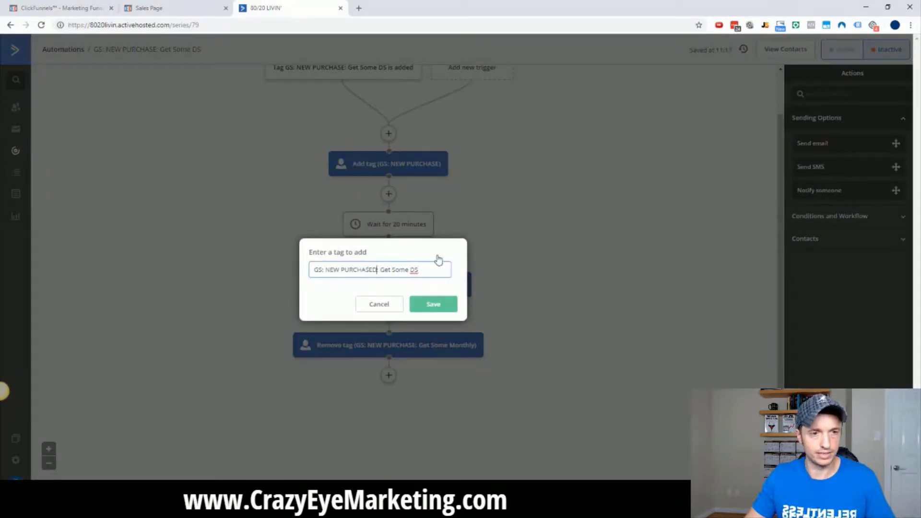
pyautogui.click(434, 305)
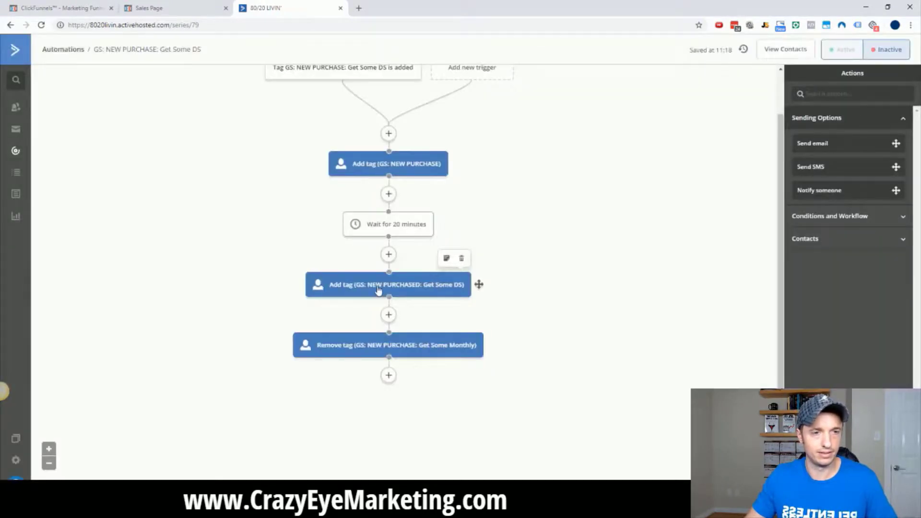
pyautogui.click(379, 291)
pyautogui.click(340, 270)
pyautogui.press('BackSpace')
pyautogui.press('BackSpace')
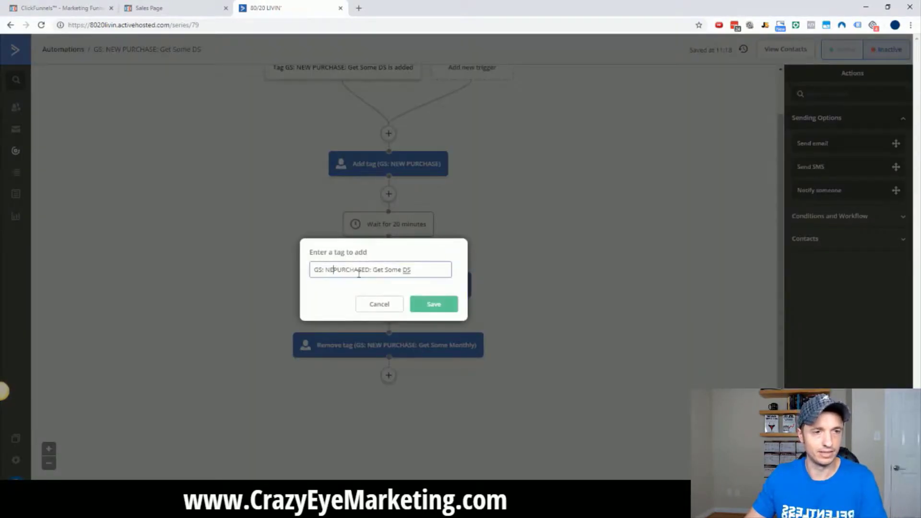
pyautogui.press('BackSpace')
pyautogui.press('BackSpace')
pyautogui.click(438, 306)
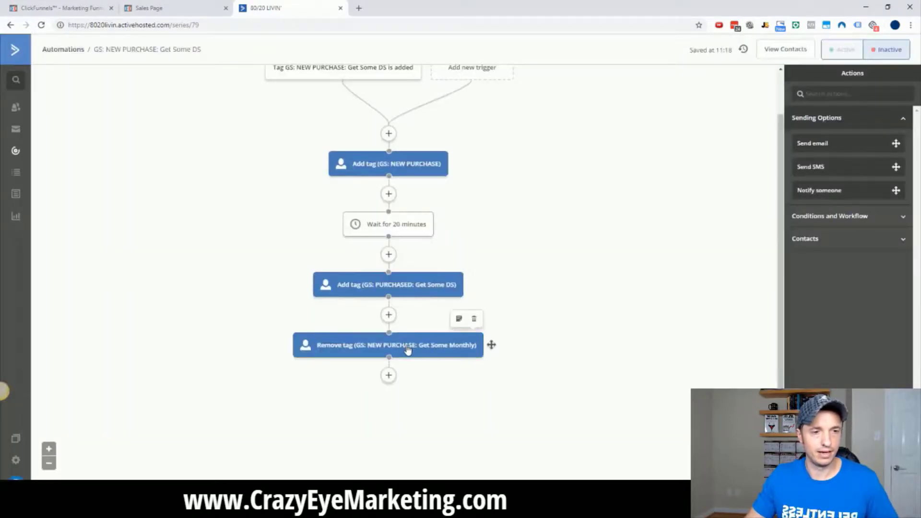
# Set the remove-tag step to 'GS: NEW PURCHASE: Get Some DS' and return to the automations list.
pyautogui.click(408, 349)
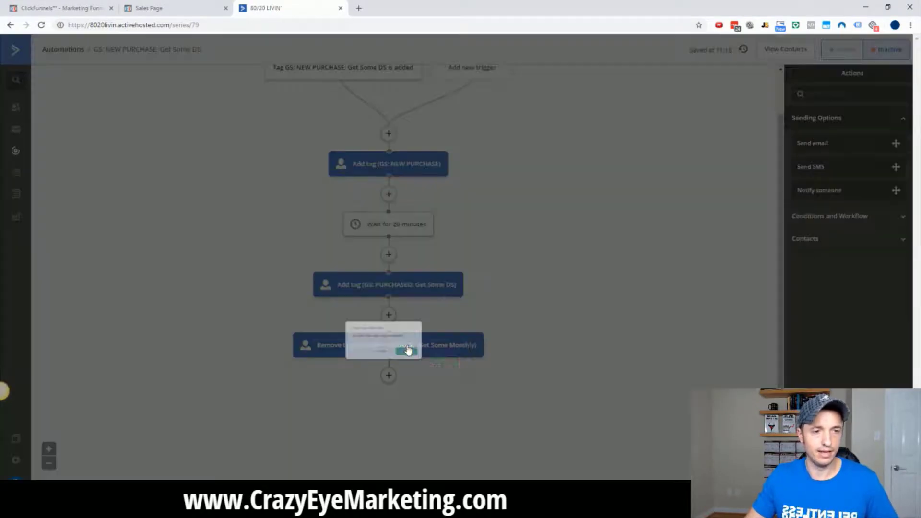
pyautogui.click(420, 329)
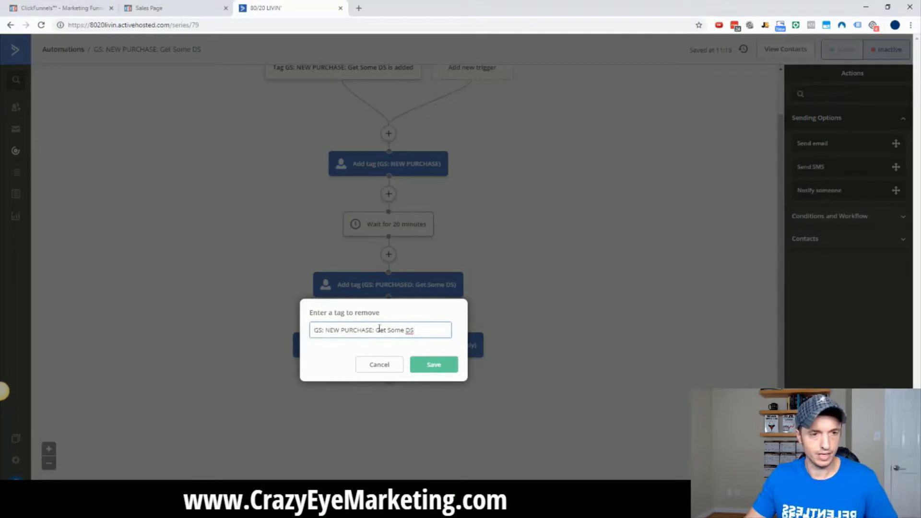
pyautogui.click(434, 365)
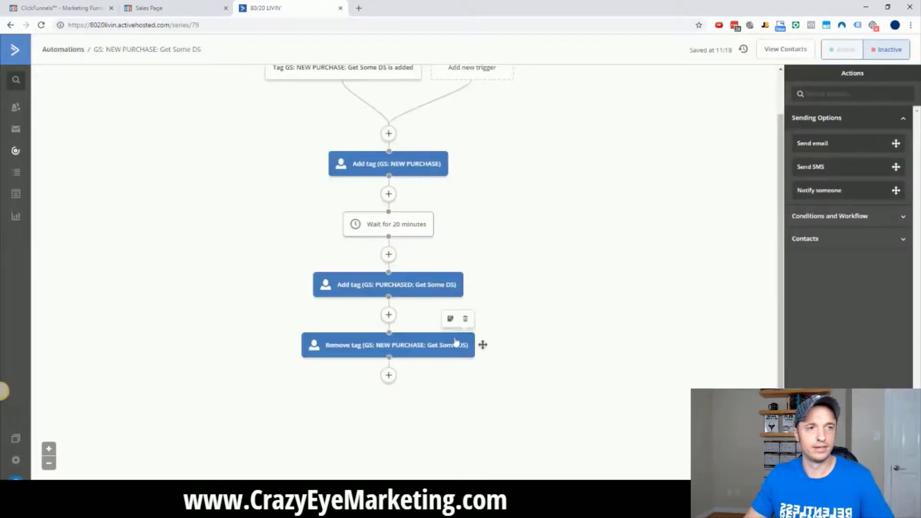
pyautogui.click(17, 152)
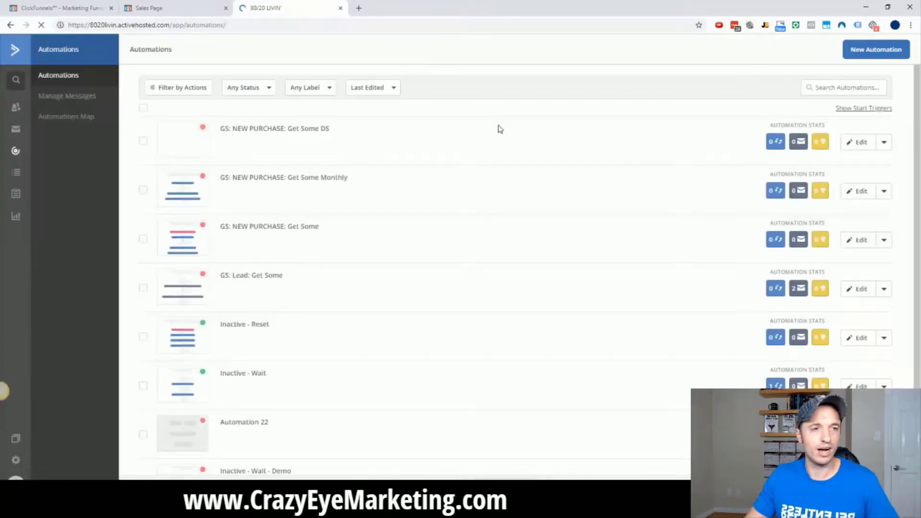
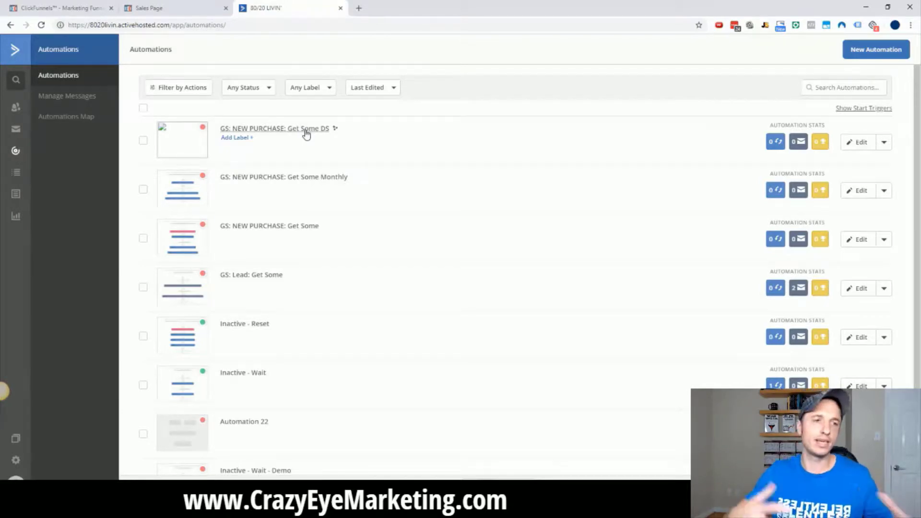
# Start a blank automation triggered when tag GS: NEW PURCHASE is added, running multiple times, named GS: NEW PURCHASE.
pyautogui.click(865, 55)
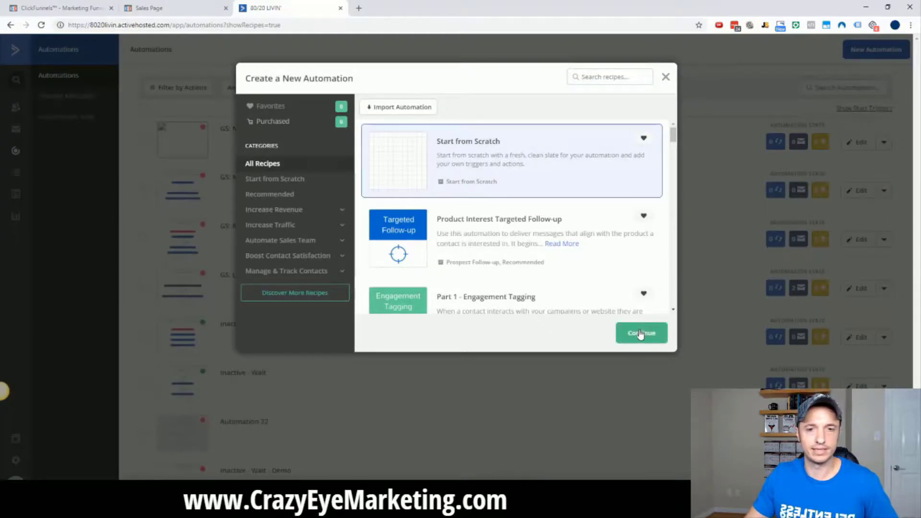
pyautogui.click(640, 334)
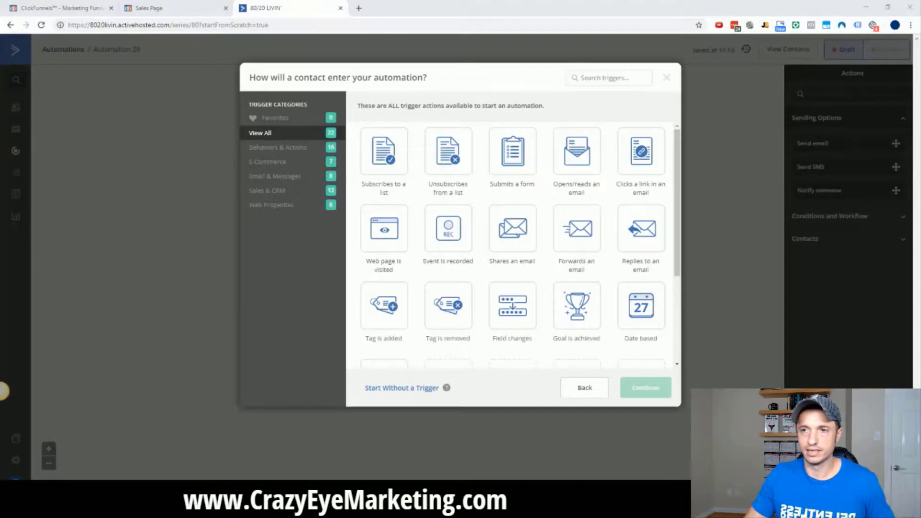
pyautogui.click(385, 319)
pyautogui.click(644, 387)
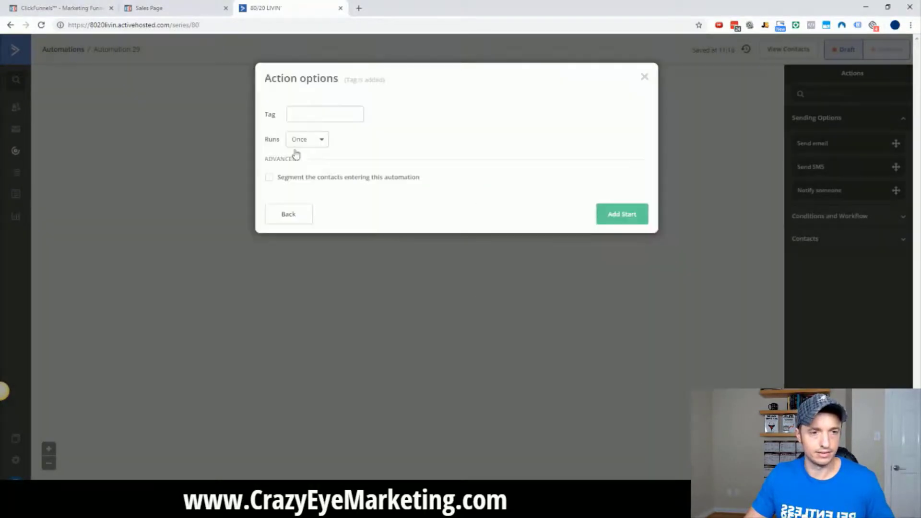
pyautogui.click(321, 115)
pyautogui.write('GS: NEW PURCHASE')
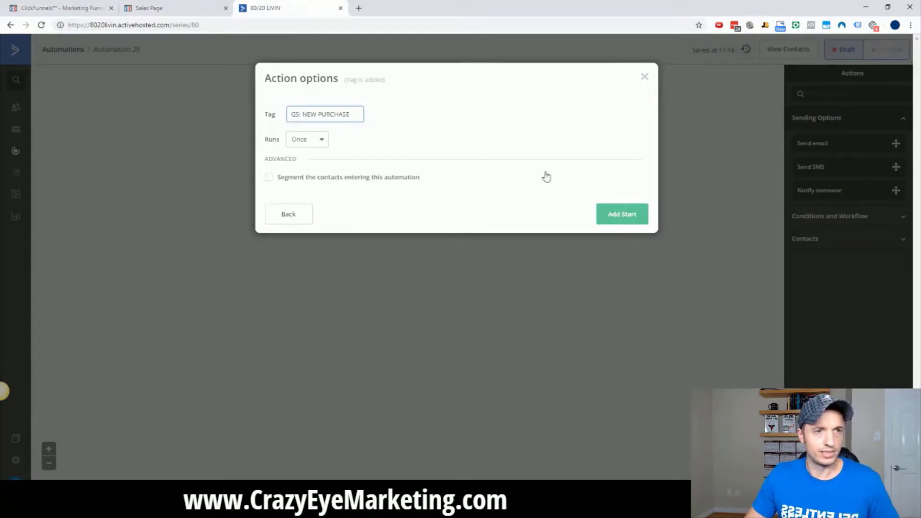
pyautogui.click(309, 141)
pyautogui.click(335, 176)
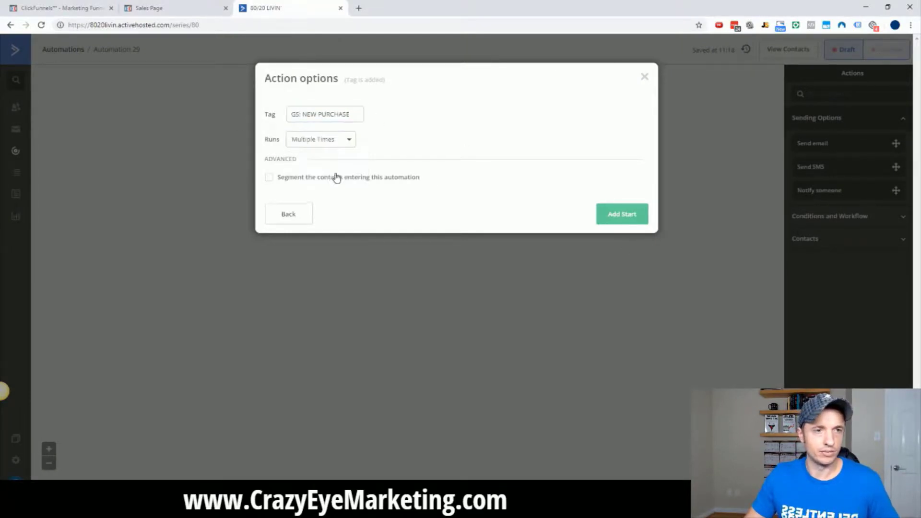
pyautogui.click(621, 214)
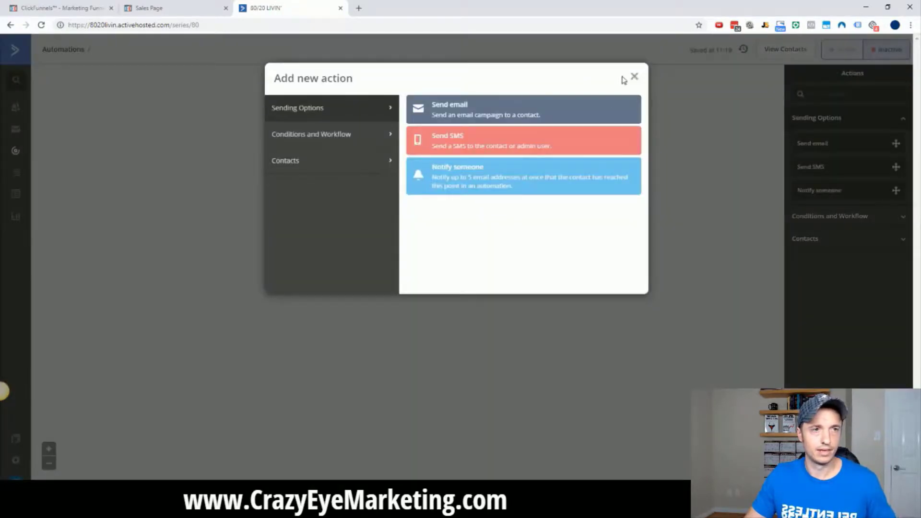
pyautogui.click(635, 77)
pyautogui.write('GS: NEW PURCHASE')
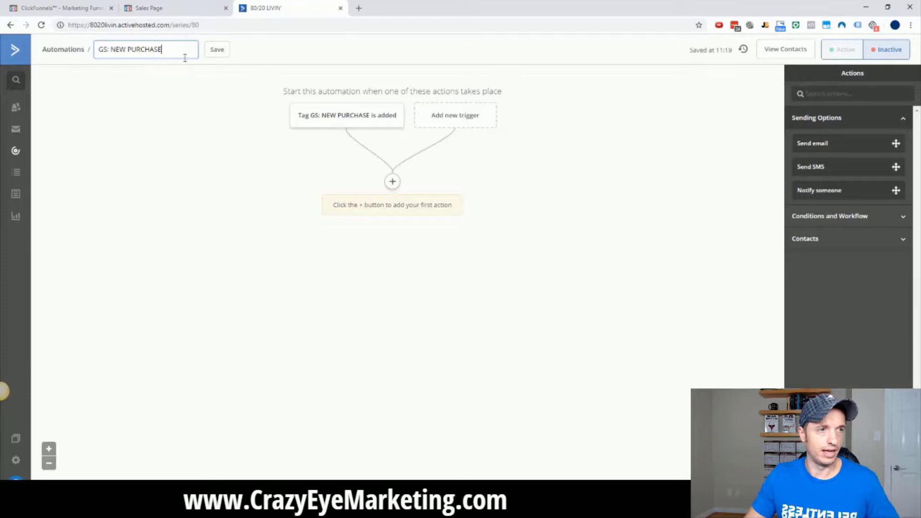
# Save the automation name and add a wait of 15 minutes right after the trigger.
pyautogui.click(215, 52)
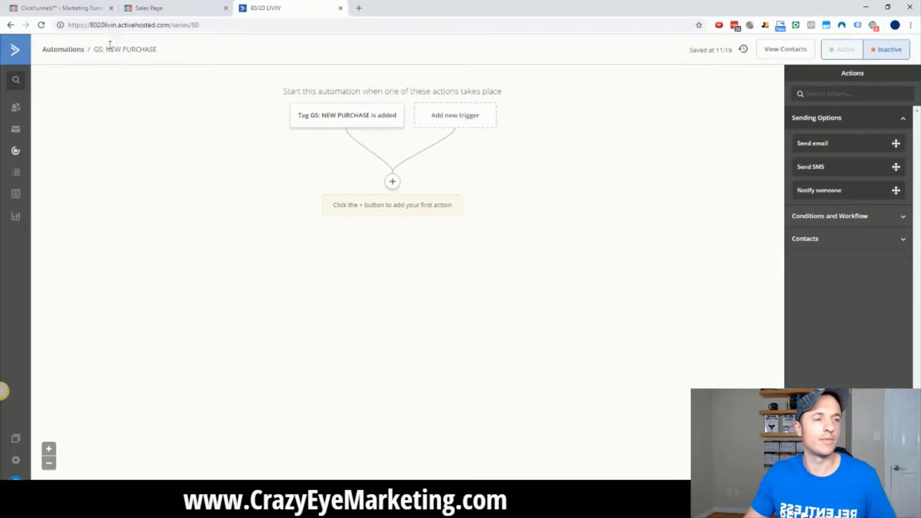
pyautogui.click(393, 181)
pyautogui.click(347, 144)
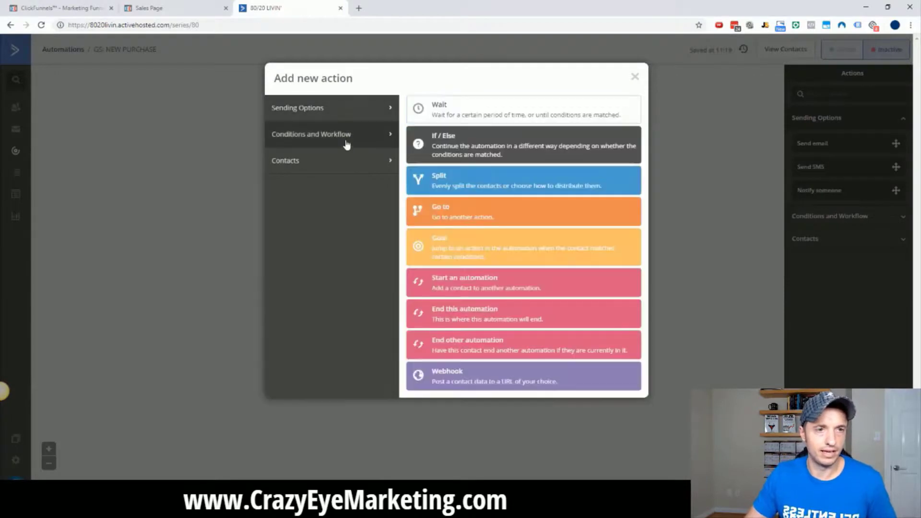
pyautogui.click(493, 115)
pyautogui.click(360, 174)
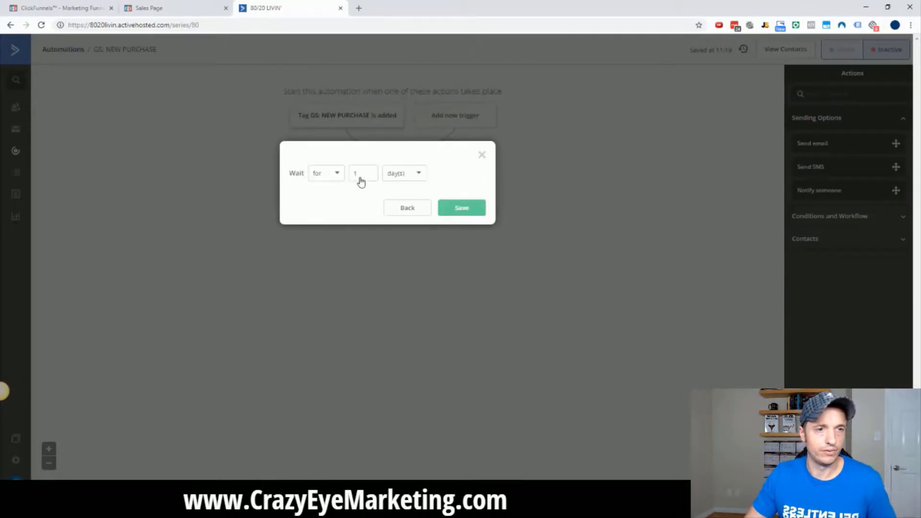
pyautogui.click(411, 174)
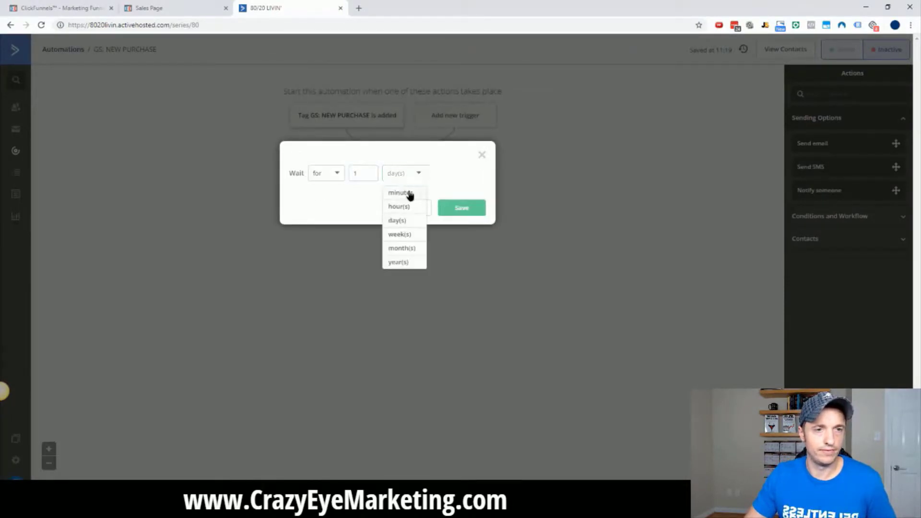
pyautogui.click(409, 191)
pyautogui.doubleClick(371, 173)
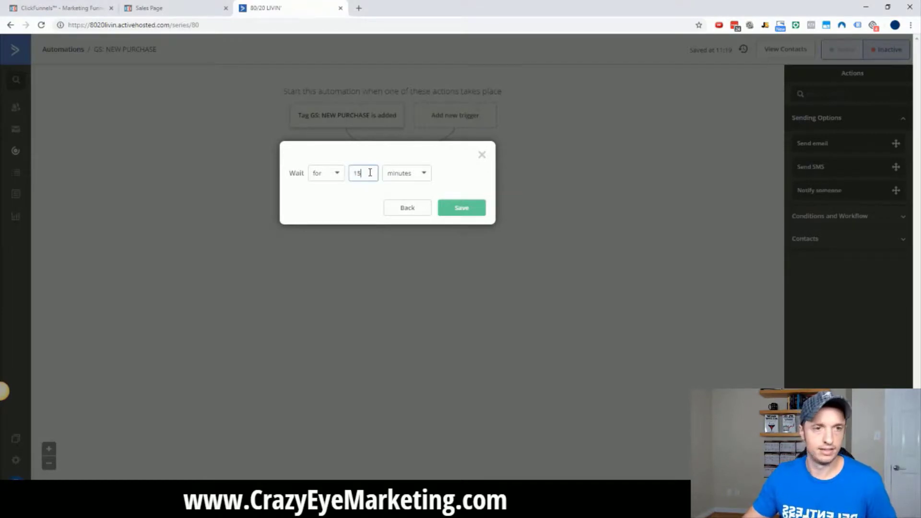
pyautogui.click(457, 208)
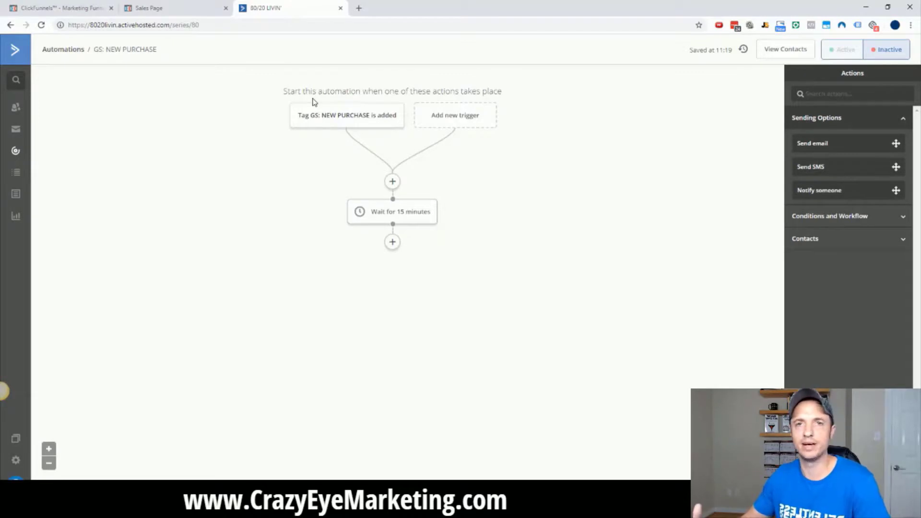
# Reopen the wait step and keep it at 15 minutes.
pyautogui.click(385, 214)
pyautogui.doubleClick(369, 200)
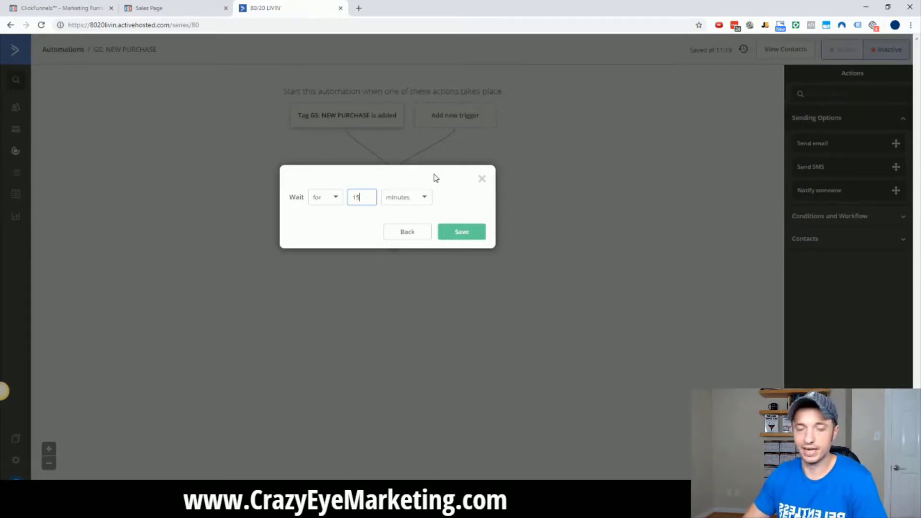
pyautogui.click(464, 236)
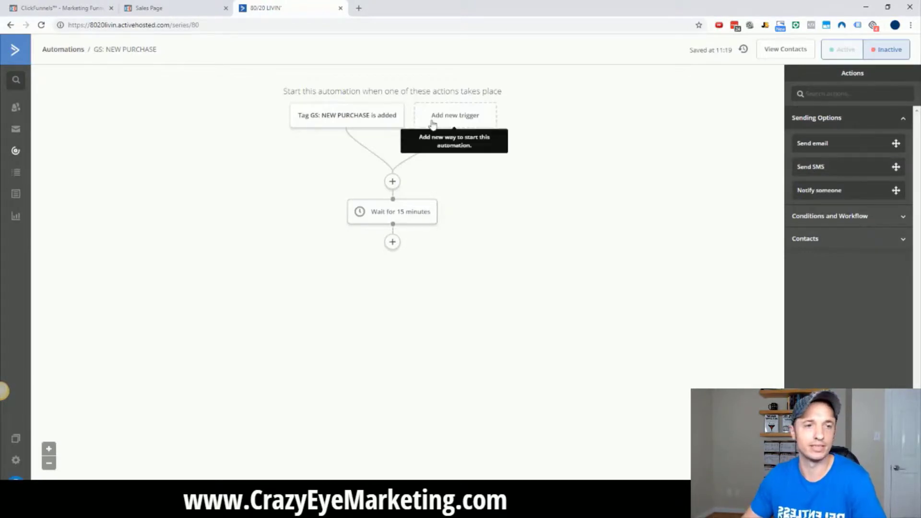
# Add a send-email step after the wait and create a new email named 'GS: NEW PURCHASE - eMAIL 1'.
pyautogui.moveTo(380, 220)
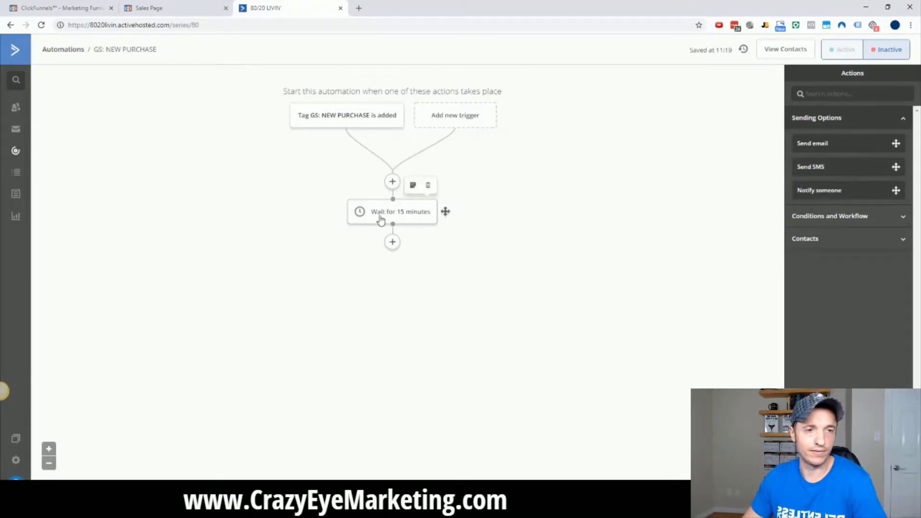
pyautogui.click(392, 242)
pyautogui.click(363, 108)
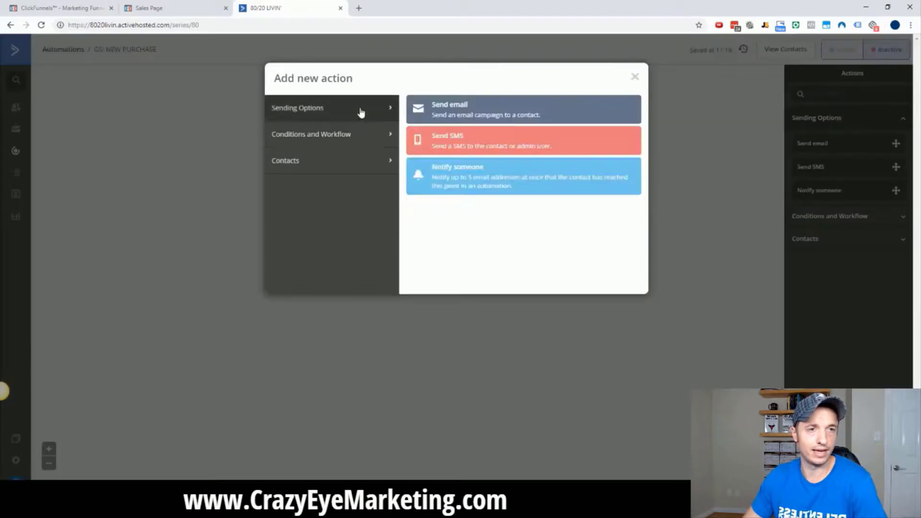
pyautogui.click(475, 121)
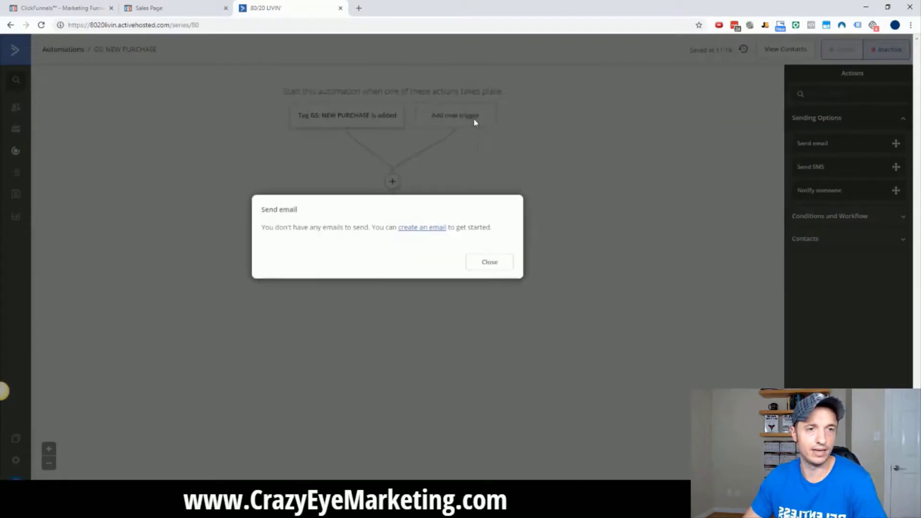
pyautogui.click(421, 227)
pyautogui.click(425, 272)
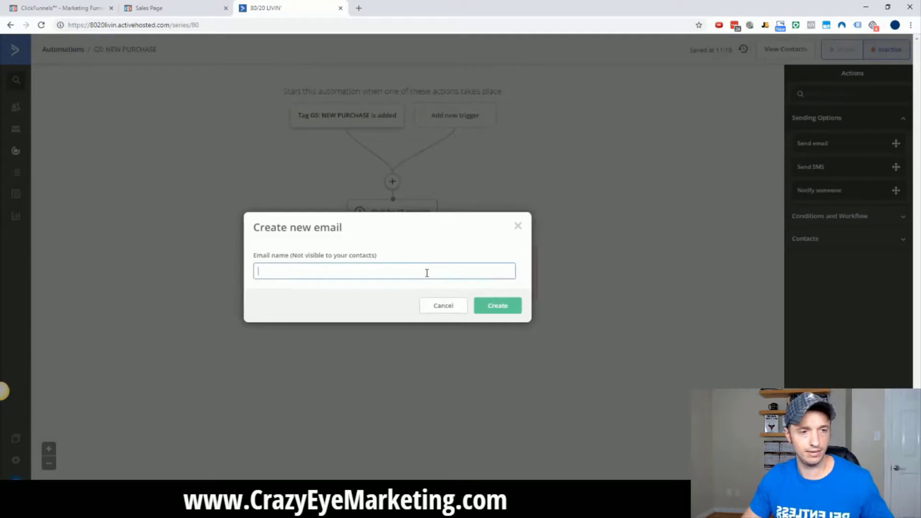
pyautogui.write('GS: NEW PURCHASE')
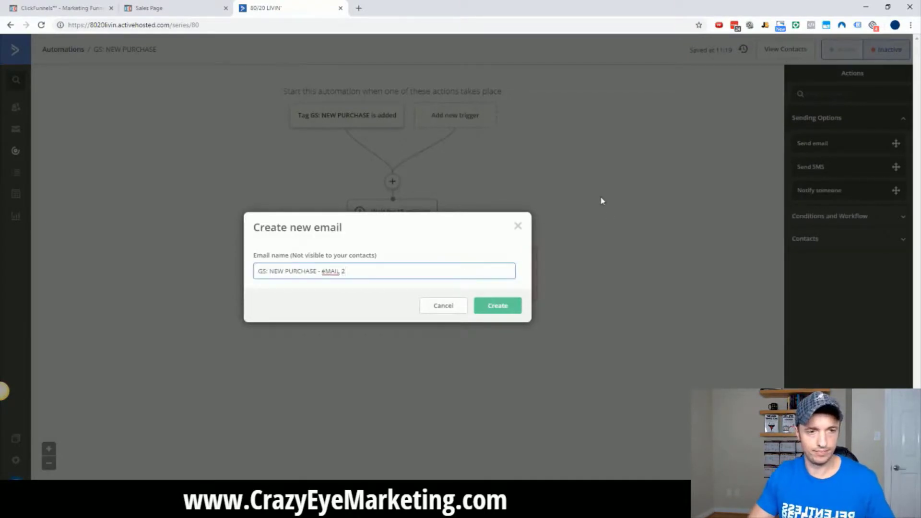
pyautogui.click(499, 306)
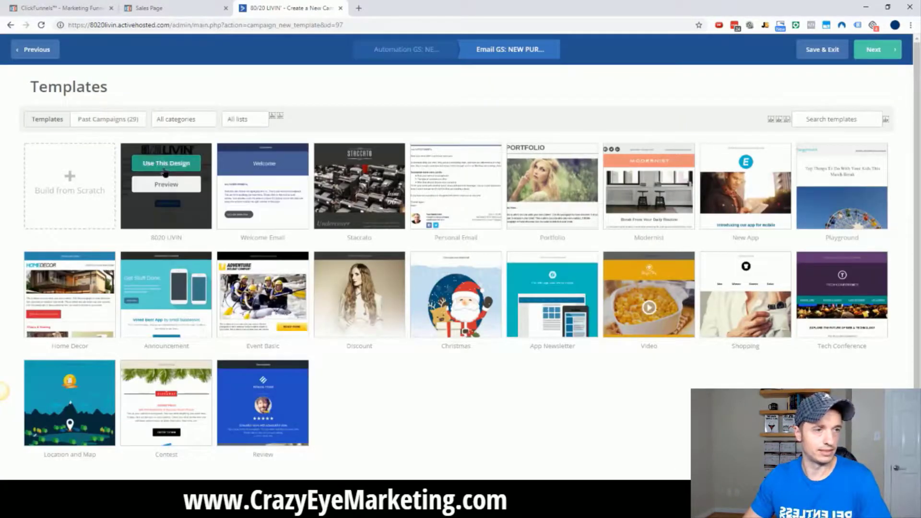
# Use the 80/20 LIVIN design with subject 'INFO ABOUT YOUR ORDER'.
pyautogui.click(165, 164)
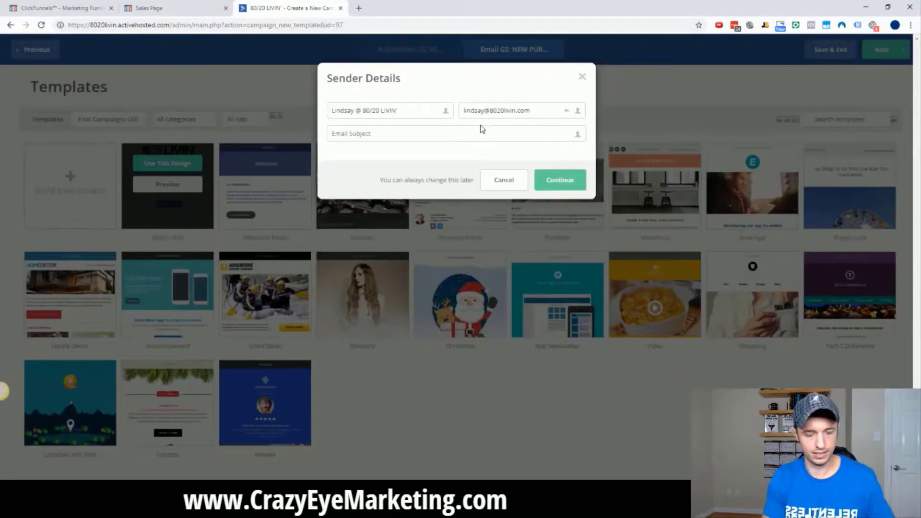
pyautogui.write('INFO ABOUT YOUR ORDER')
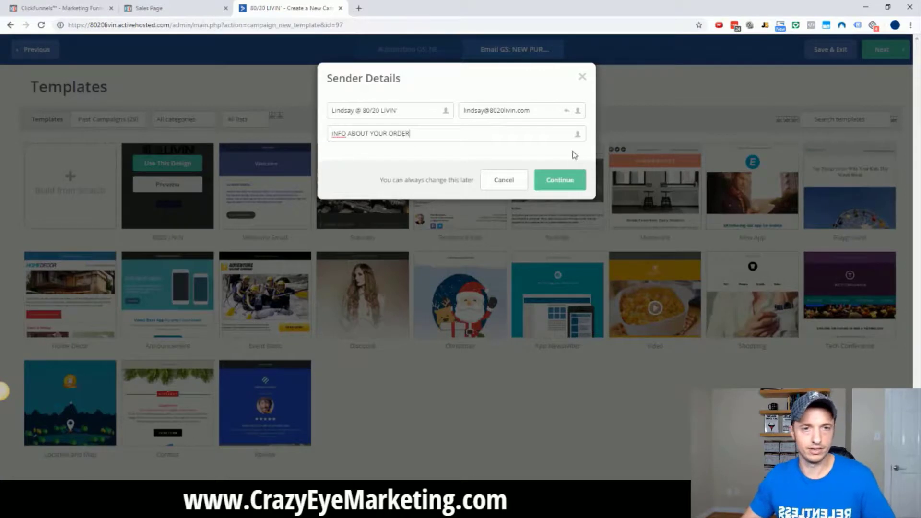
pyautogui.click(560, 181)
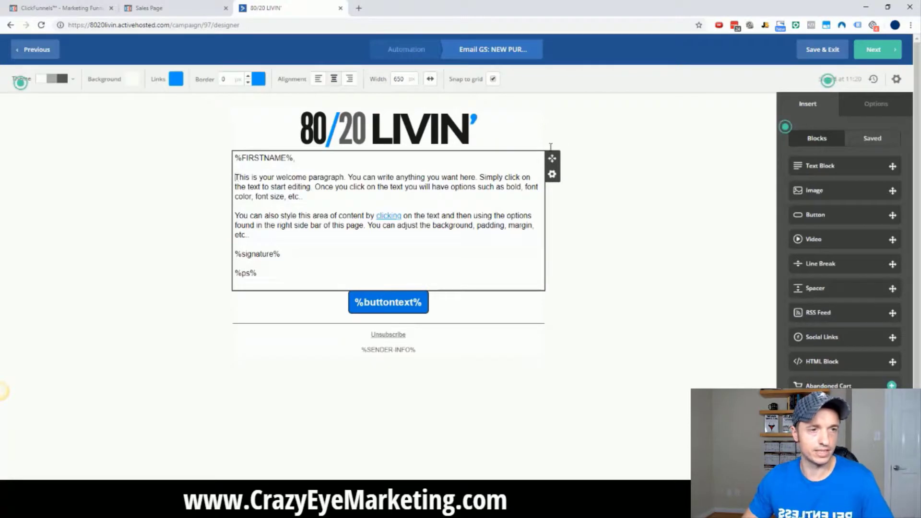
# Rewrite the text block to 'Hi %FIRSTNAME%, Here's information about your order:' and remove the template paragraphs and %ps%.
pyautogui.click(236, 178)
pyautogui.press('Return')
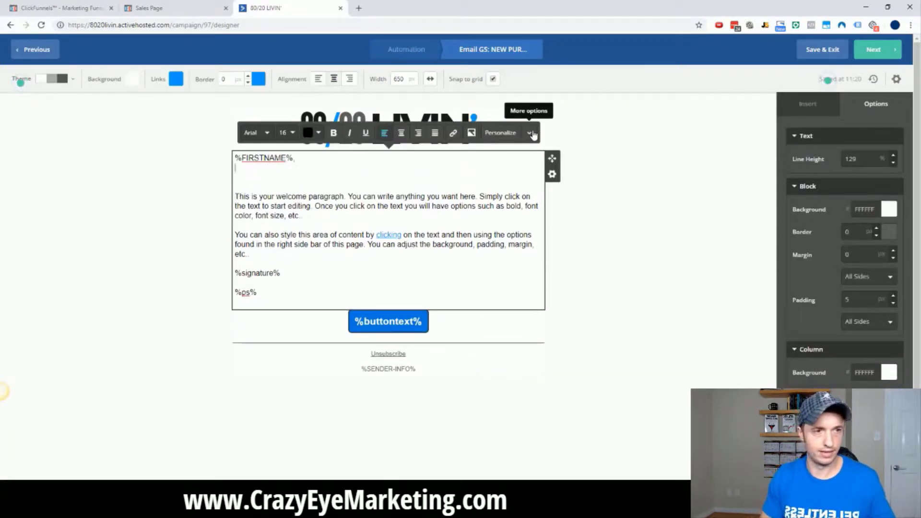
pyautogui.write('Hi %FIRSTNAME%,  ')
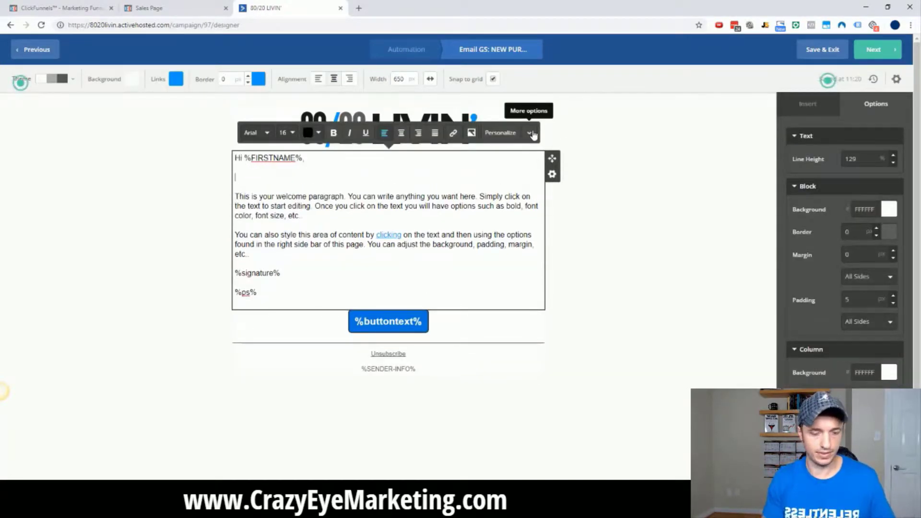
pyautogui.write("Here's informatio")
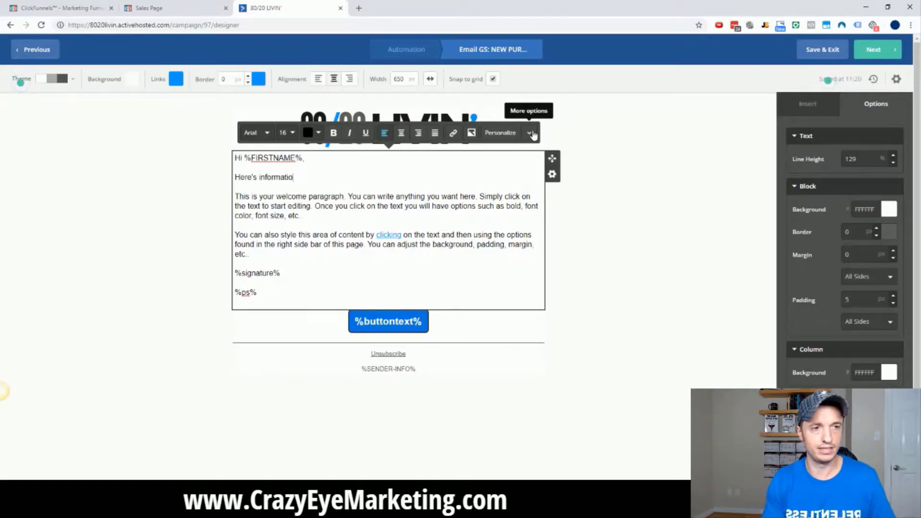
pyautogui.write('n about your order')
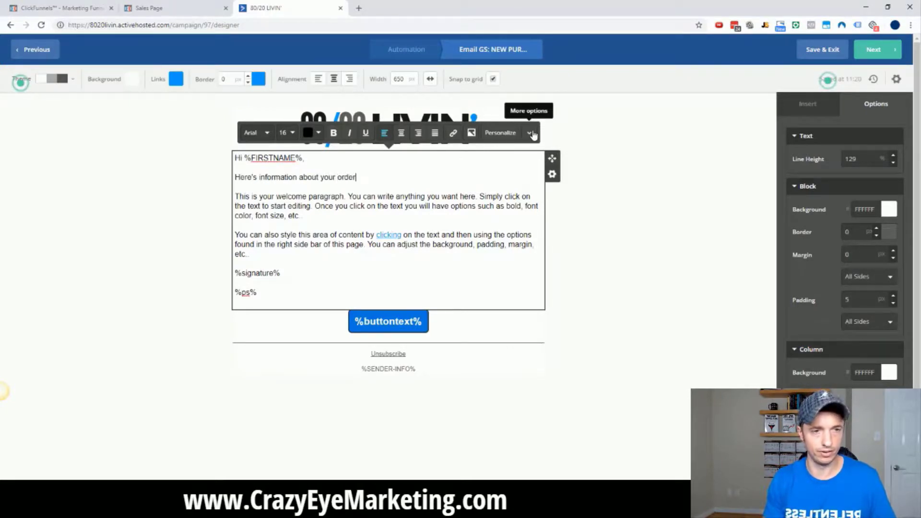
pyautogui.write(':')
pyautogui.moveTo(286, 257); pyautogui.dragTo(225, 194)
pyautogui.press('BackSpace')
pyautogui.press('Return')
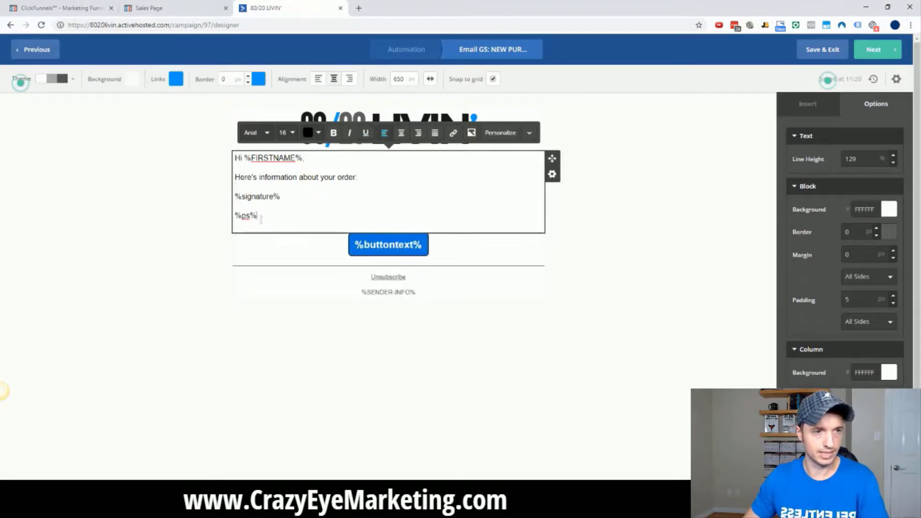
pyautogui.moveTo(262, 219); pyautogui.dragTo(230, 221)
pyautogui.press('BackSpace')
pyautogui.press('BackSpace')
pyautogui.press('BackSpace')
pyautogui.press('Delete')
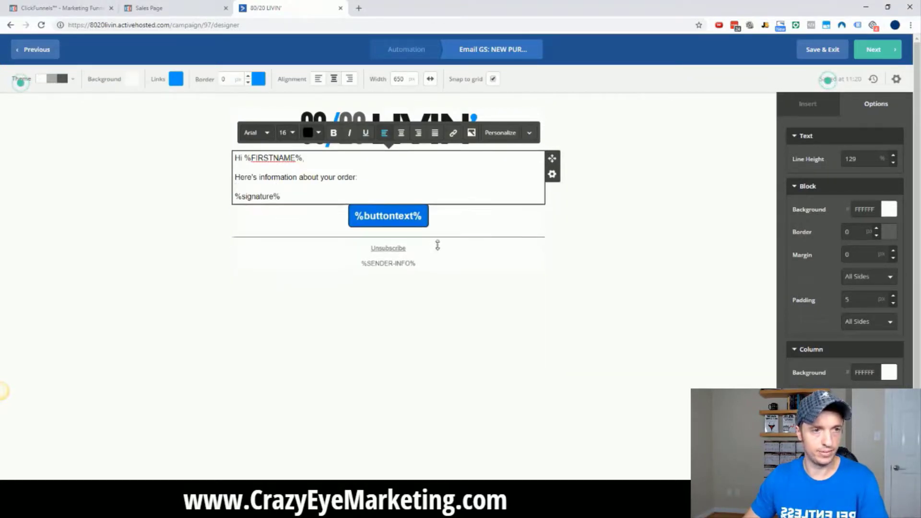
# Delete the button block and duplicate the text block four times.
pyautogui.click(590, 236)
pyautogui.click(552, 226)
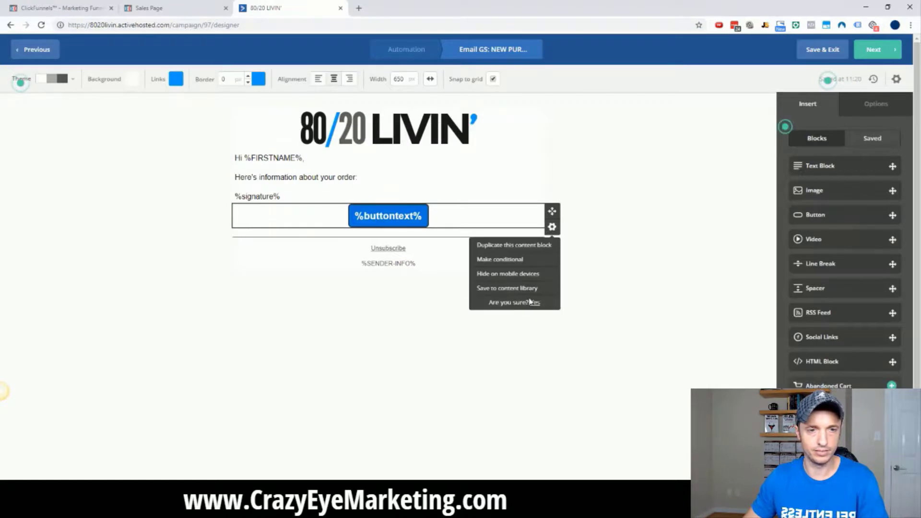
pyautogui.click(532, 303)
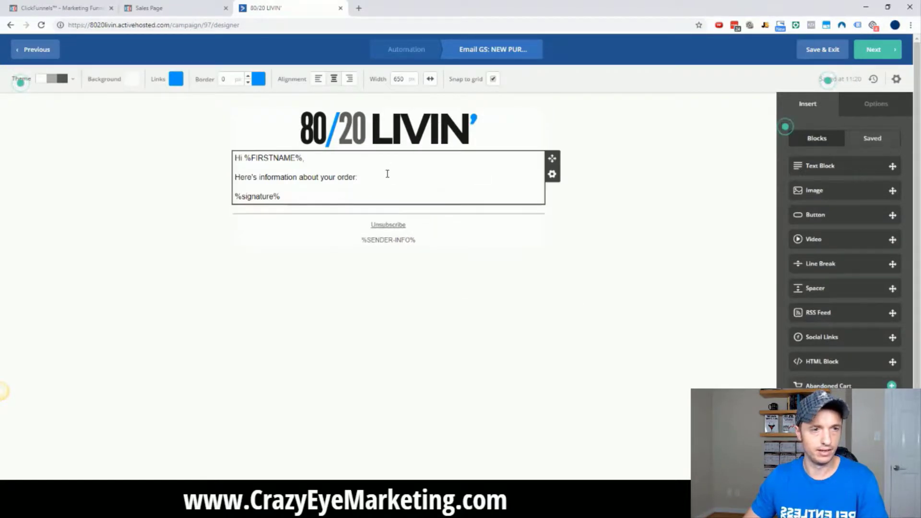
pyautogui.click(552, 174)
pyautogui.click(526, 195)
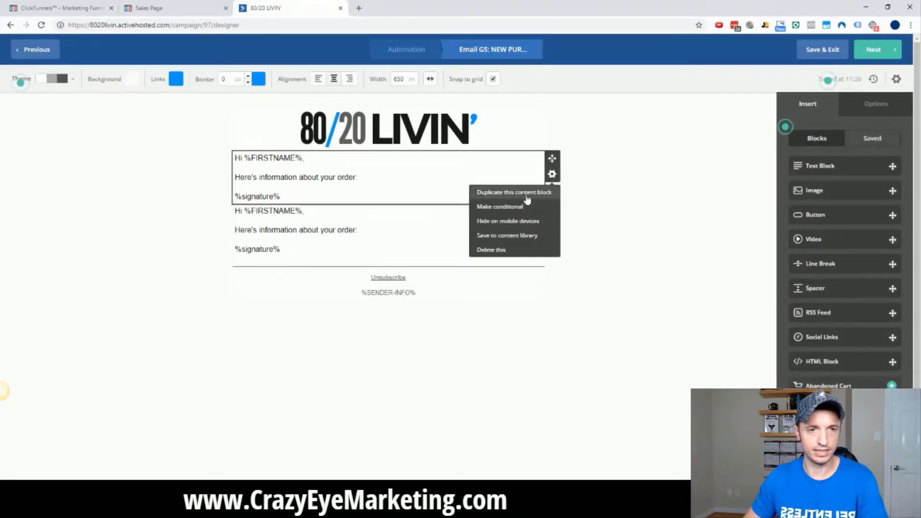
pyautogui.click(526, 194)
pyautogui.click(527, 198)
pyautogui.click(528, 199)
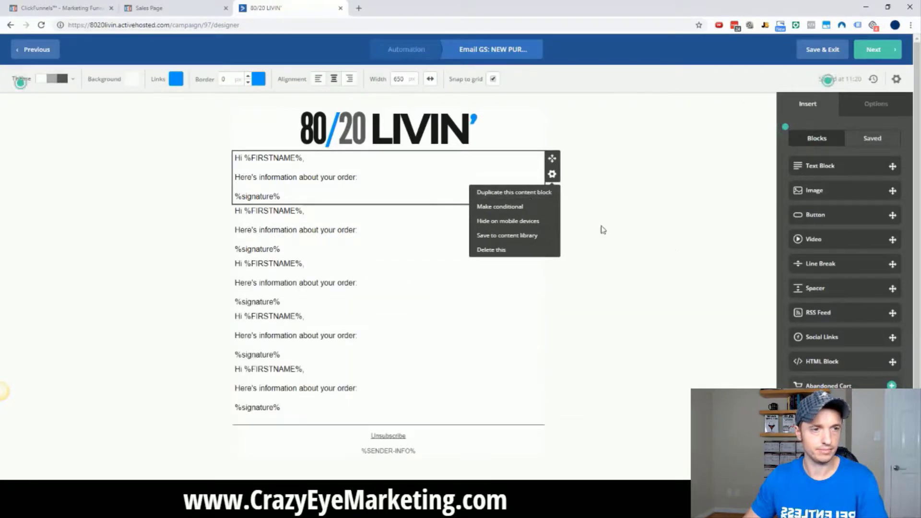
# Remove the %signature% placeholder from the first text block.
pyautogui.click(334, 196)
pyautogui.moveTo(361, 197); pyautogui.dragTo(211, 197)
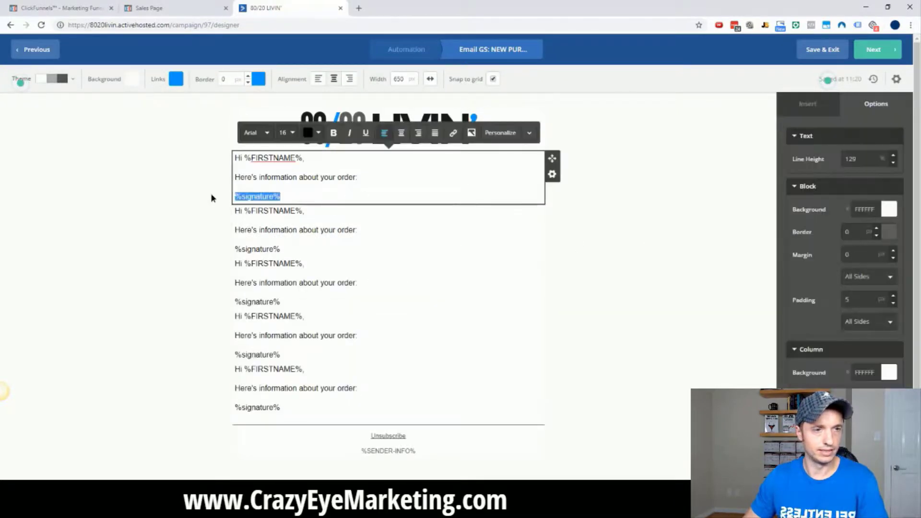
pyautogui.press('BackSpace')
pyautogui.press('BackSpace')
pyautogui.click(276, 204)
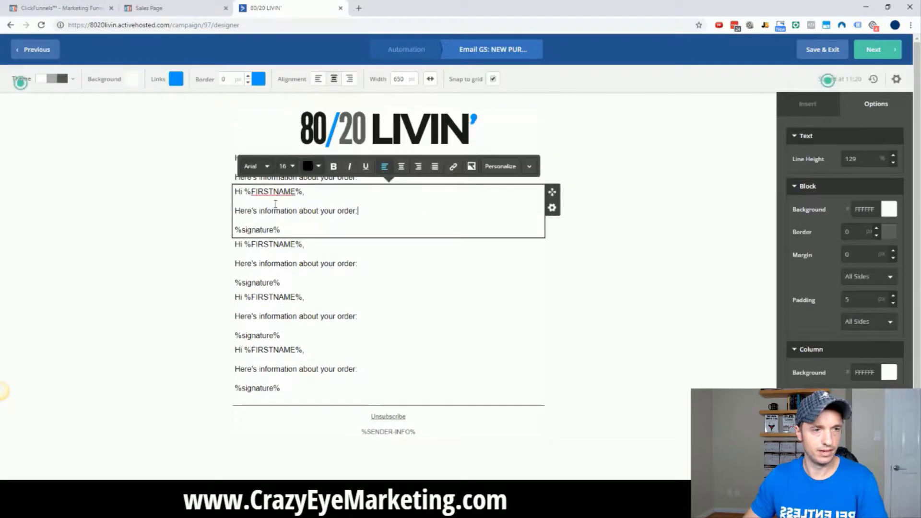
pyautogui.click(552, 208)
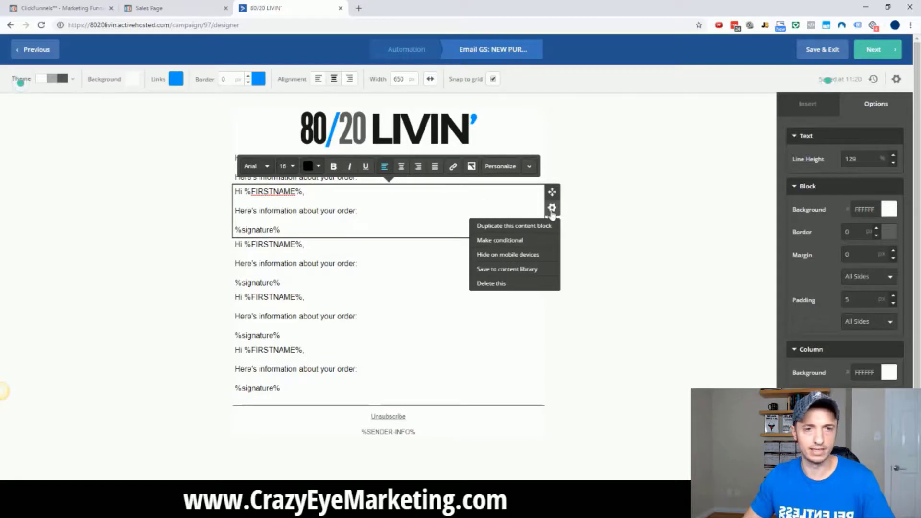
# Give the second text block a Tag Exists condition for 'GS: NEW PURCHASE: Get Some'.
pyautogui.click(503, 245)
pyautogui.click(414, 114)
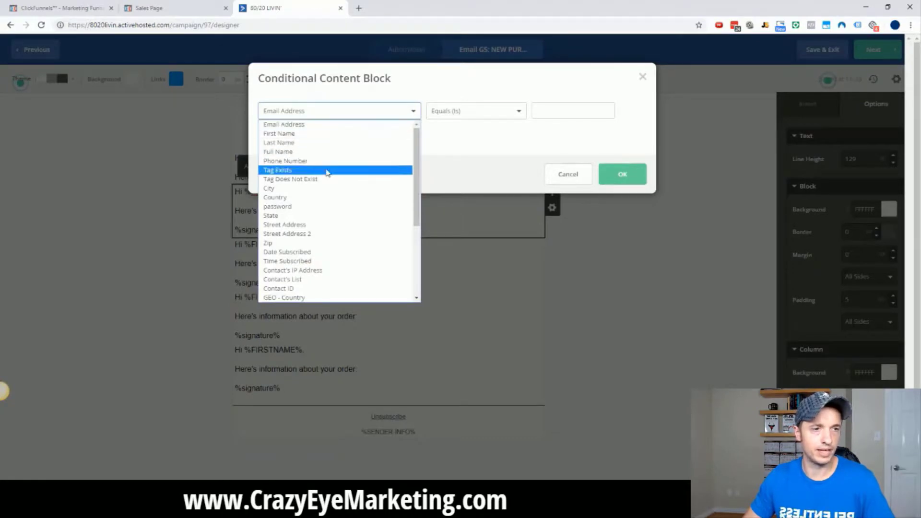
pyautogui.click(311, 172)
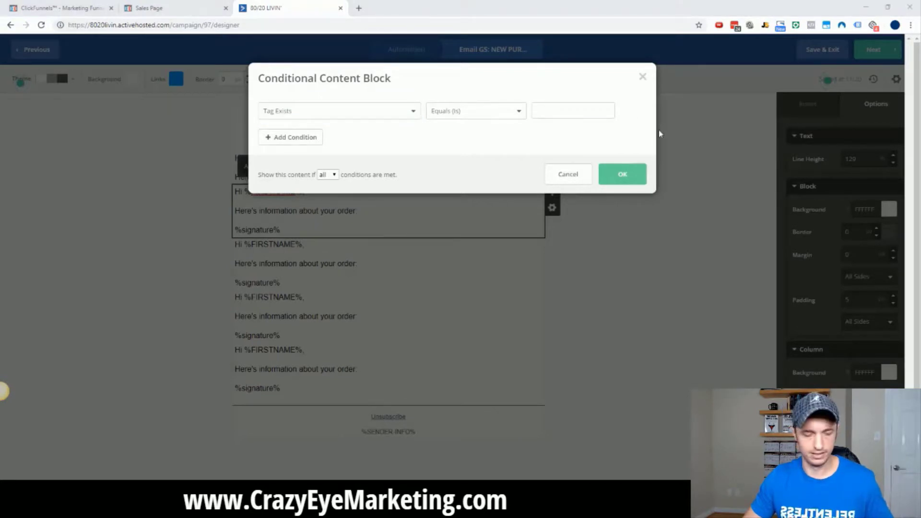
pyautogui.click(584, 105)
pyautogui.hotkey('ctrl', 'v')
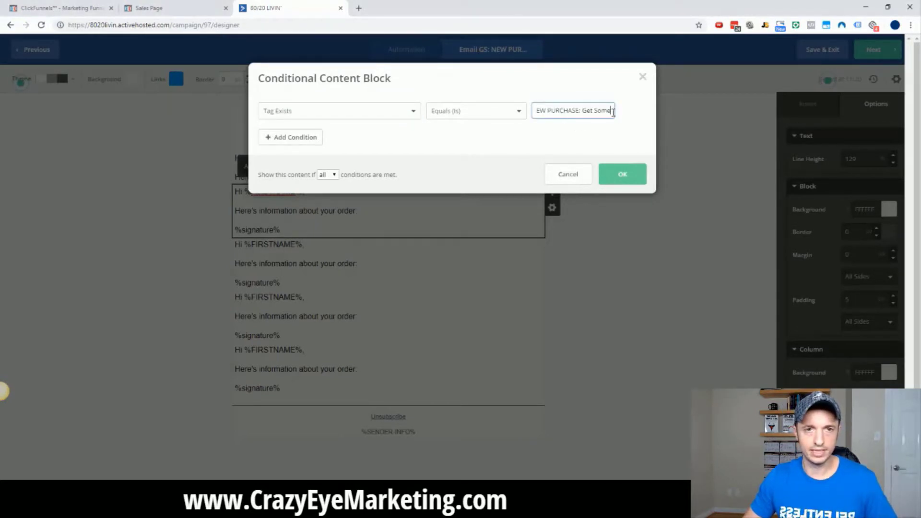
pyautogui.moveTo(613, 112); pyautogui.dragTo(485, 115)
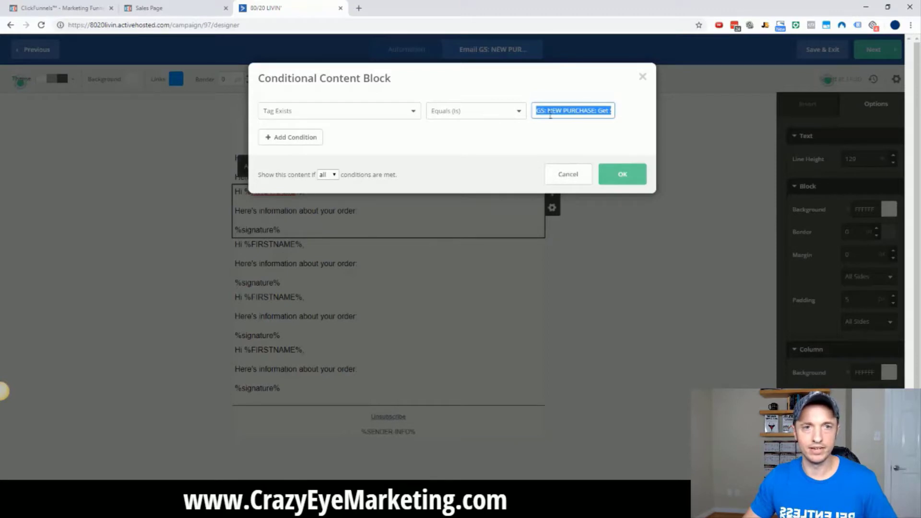
pyautogui.moveTo(550, 116); pyautogui.dragTo(622, 115)
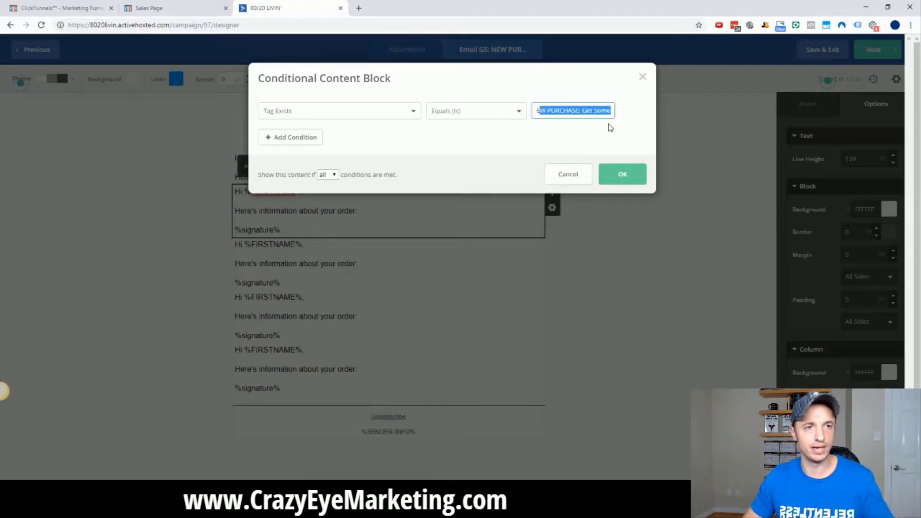
pyautogui.click(636, 178)
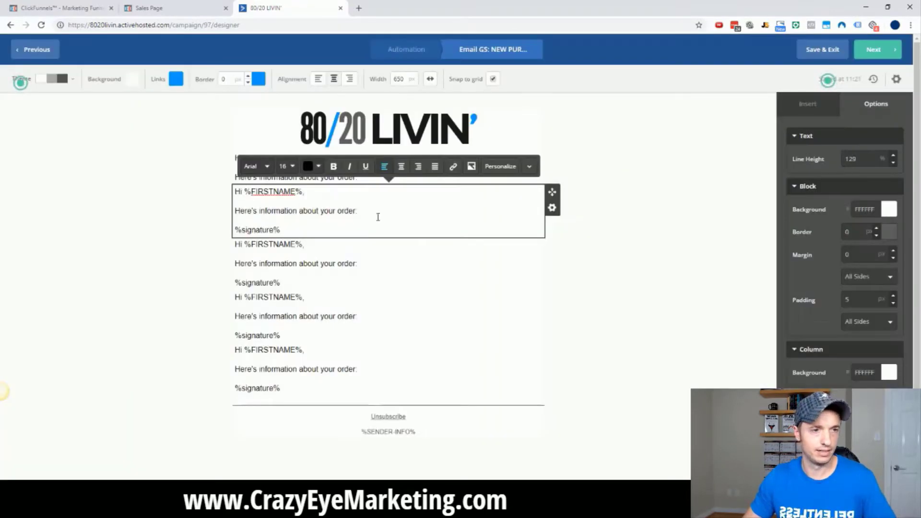
# Change the conditional block's text to 'Your order of Get Some! will be on its way in 2 days!'.
pyautogui.moveTo(286, 230); pyautogui.dragTo(245, 188)
pyautogui.press('BackSpace')
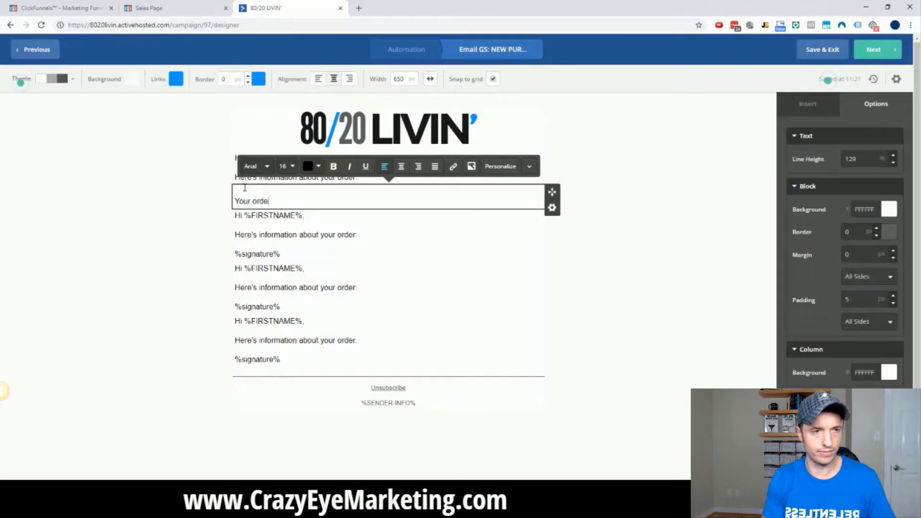
pyautogui.write('Your order of Get Some! will be on its way in 2 days!')
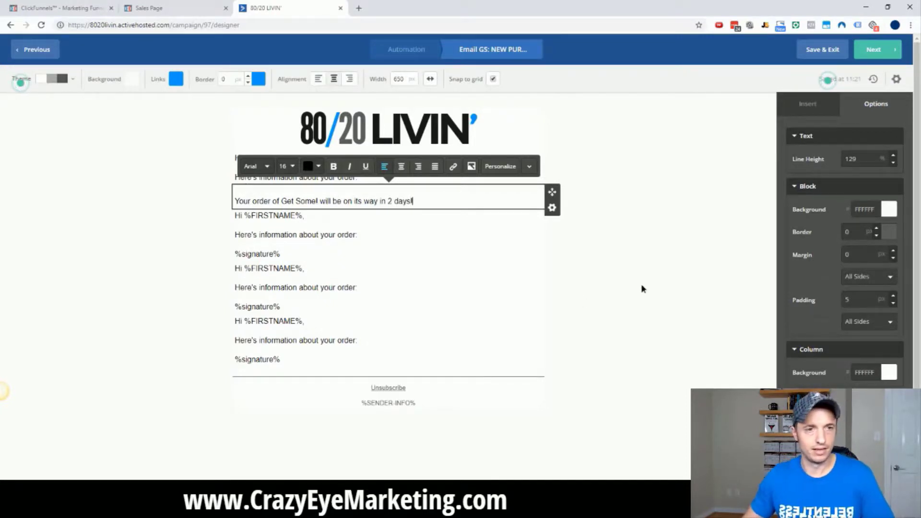
pyautogui.click(624, 281)
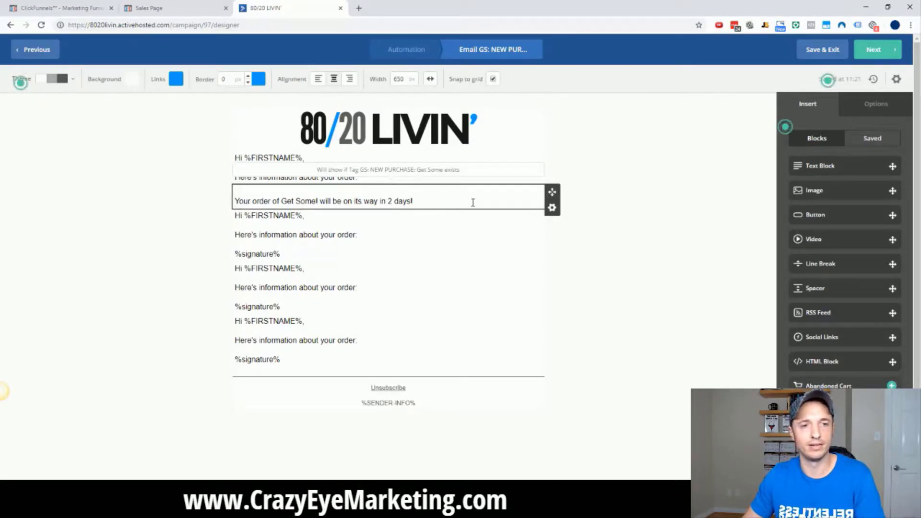
# Add the line 'Your monthly subscription of Get Some! starts in 30 days!' above the greeting in the third block.
pyautogui.click(490, 226)
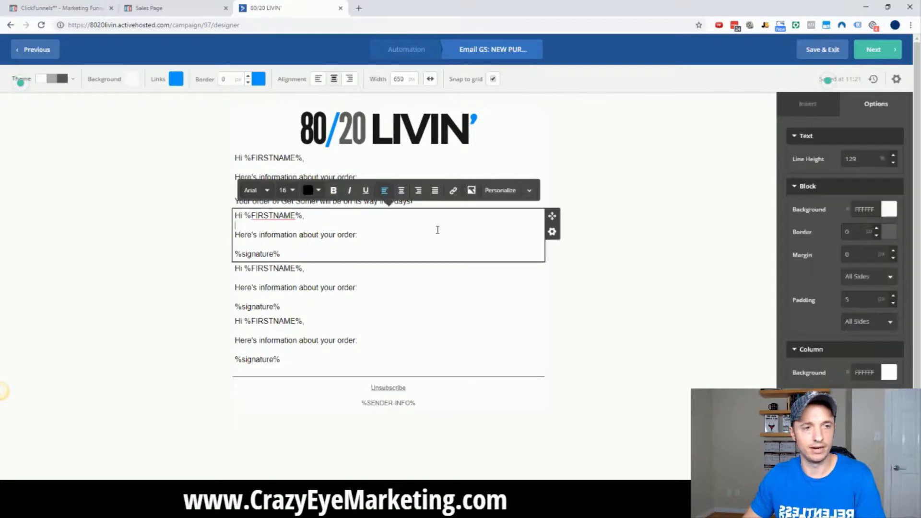
pyautogui.click(237, 217)
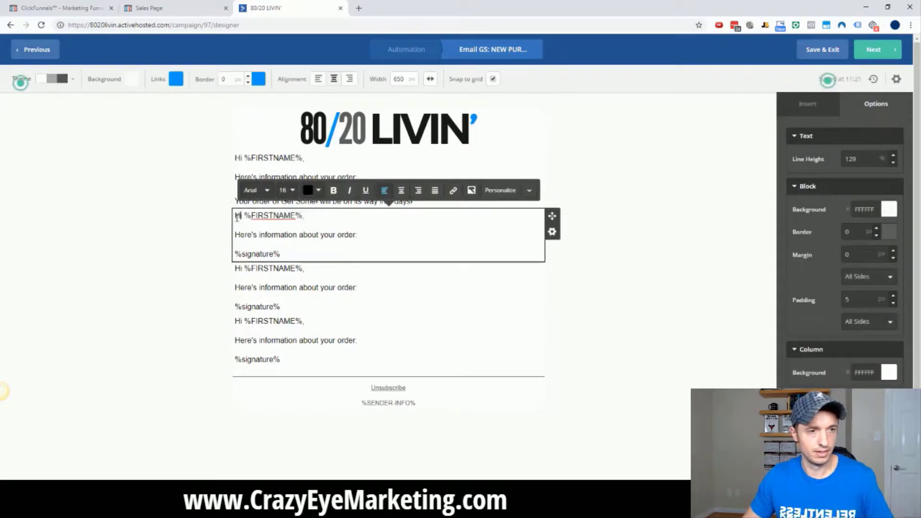
pyautogui.press('Return')
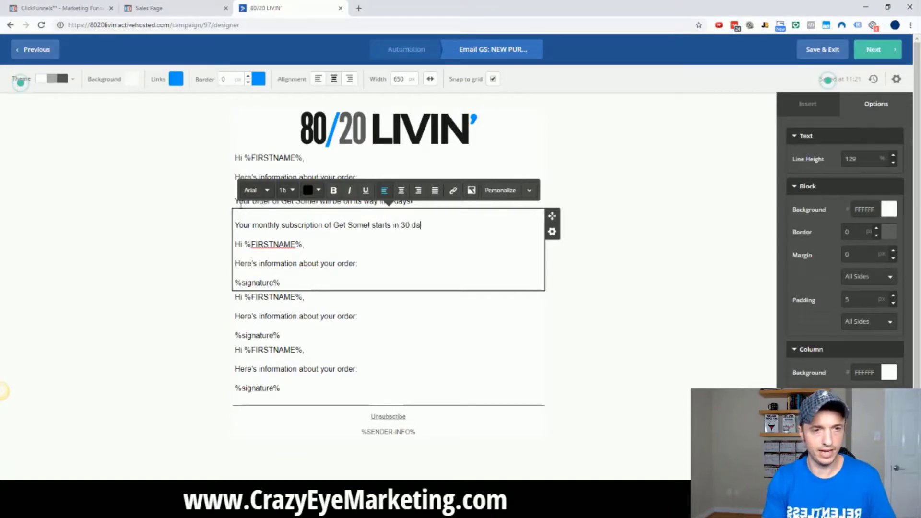
pyautogui.write('!')
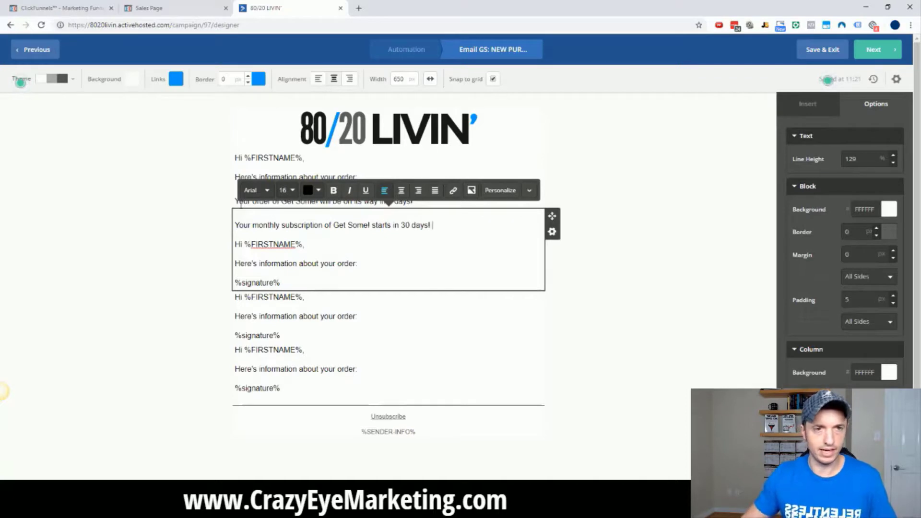
# Insert the Today's Date personalization tag offset by +30 days at the end of the line.
pyautogui.click(510, 198)
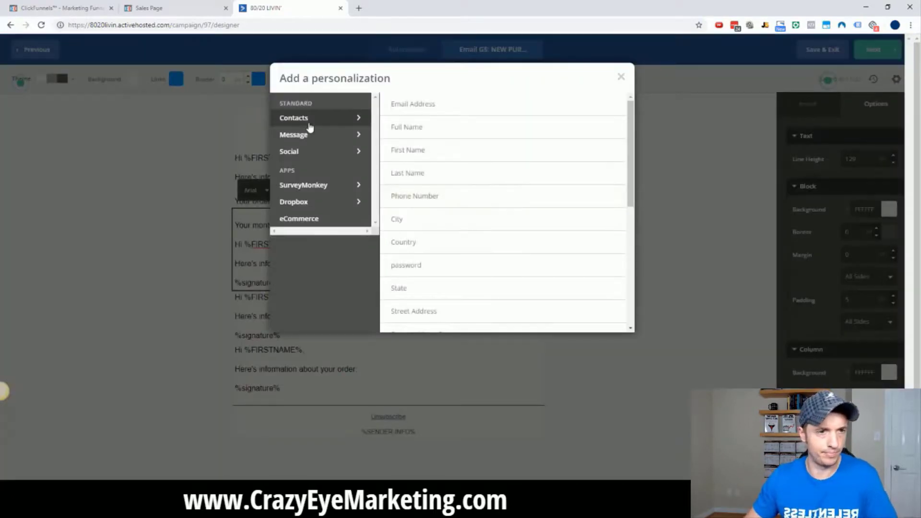
pyautogui.scroll(-6, 439, 159)
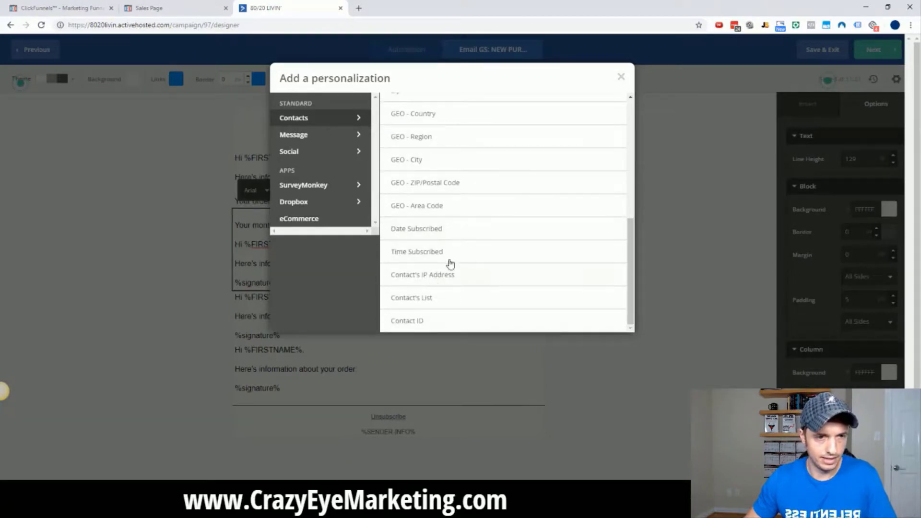
pyautogui.scroll(3, 426, 302)
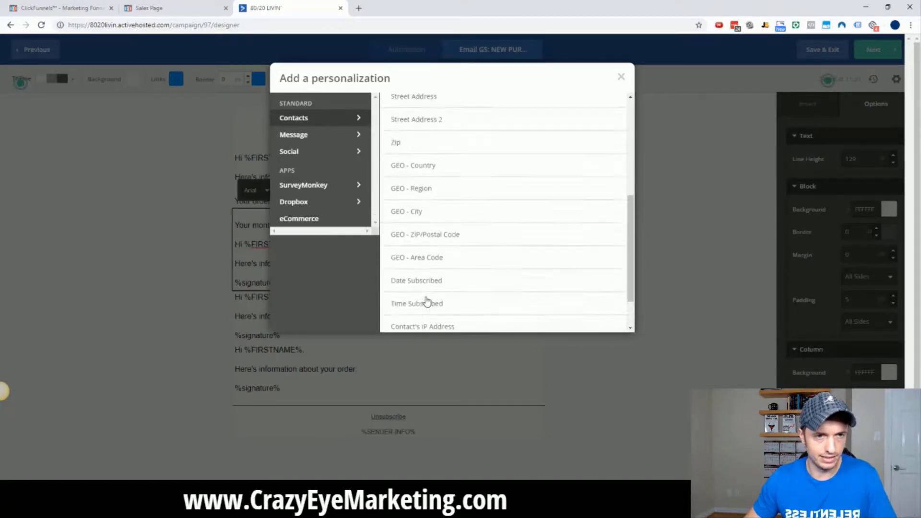
pyautogui.click(353, 137)
pyautogui.scroll(-2, 464, 149)
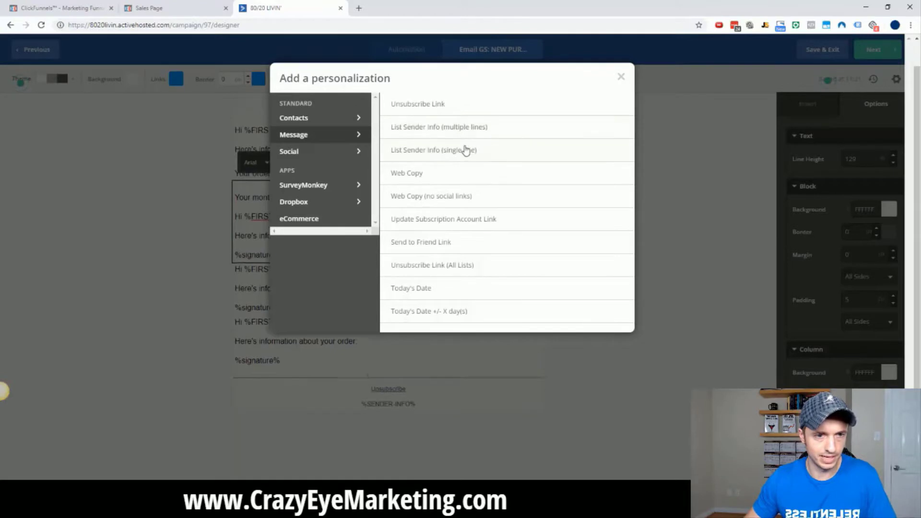
pyautogui.click(427, 312)
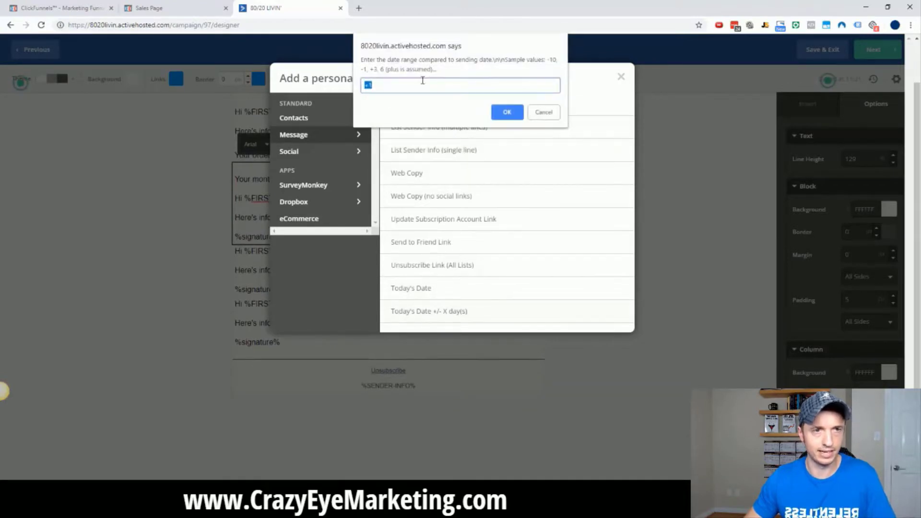
pyautogui.write('+30')
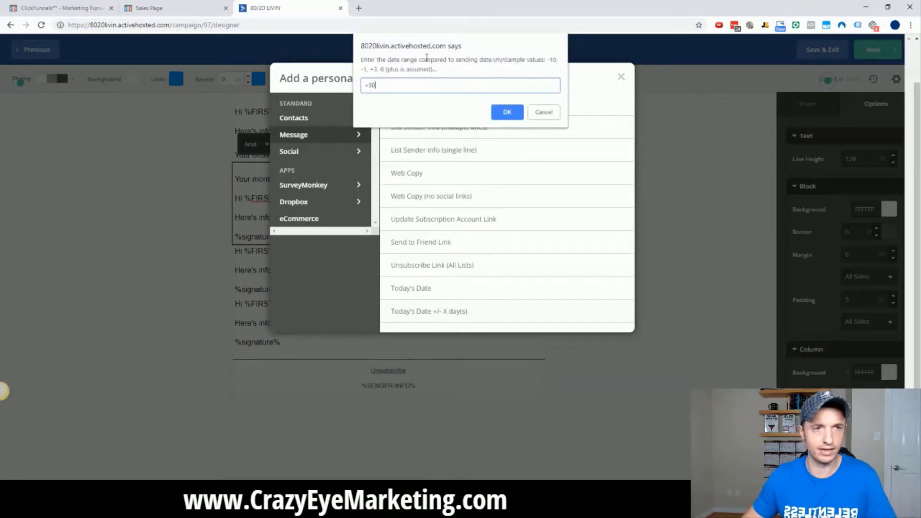
pyautogui.click(507, 115)
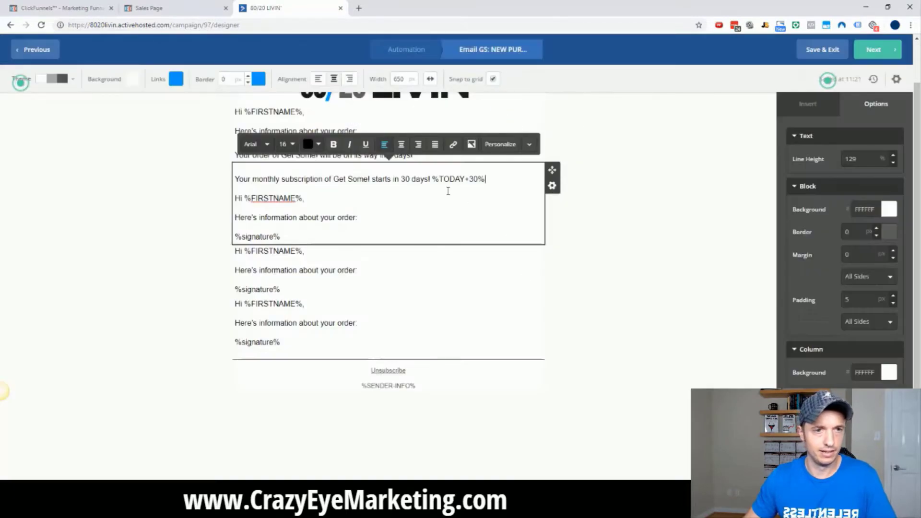
# Wrap the %TODAY+30% tag in parentheses and delete the block's leftover greeting, order and signature lines.
pyautogui.click(433, 179)
pyautogui.write('(')
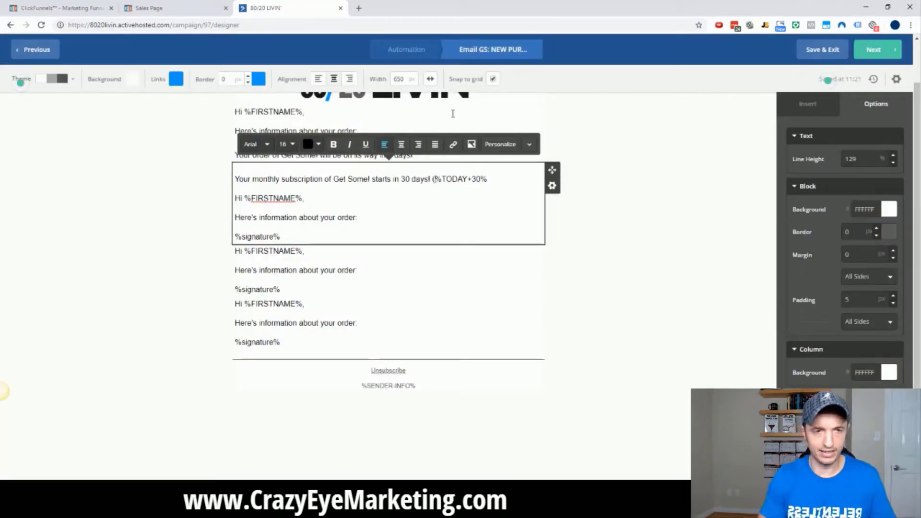
pyautogui.click(503, 188)
pyautogui.write(')')
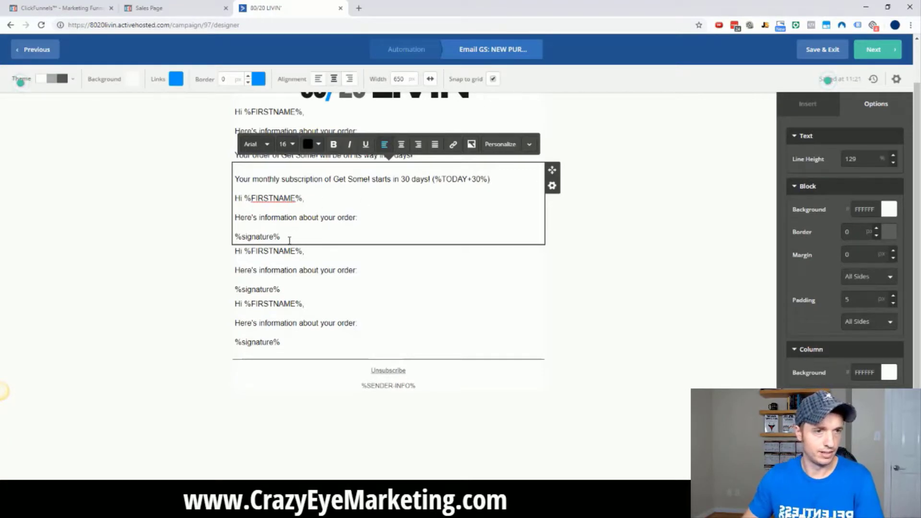
pyautogui.moveTo(301, 236); pyautogui.dragTo(233, 199)
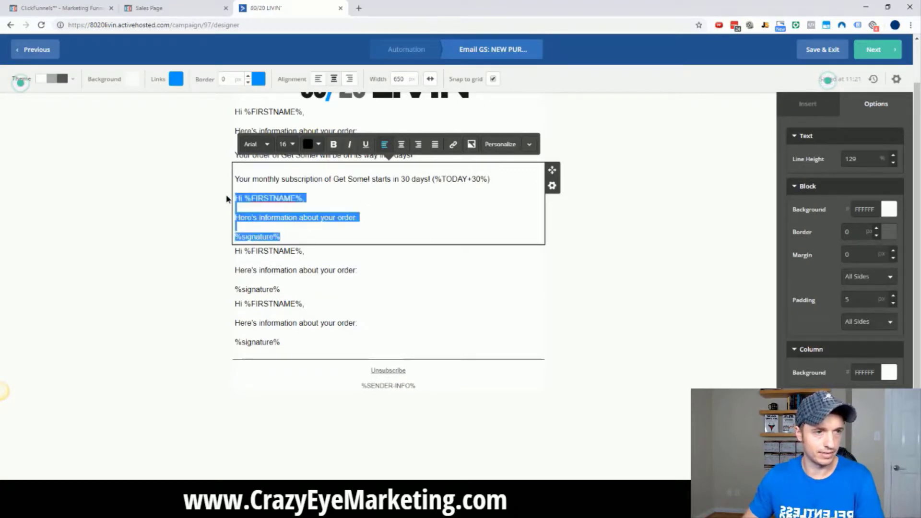
pyautogui.press('BackSpace')
# Make the monthly-subscription block conditional on a Tag Exists condition using the pasted tag name.
pyautogui.click(625, 259)
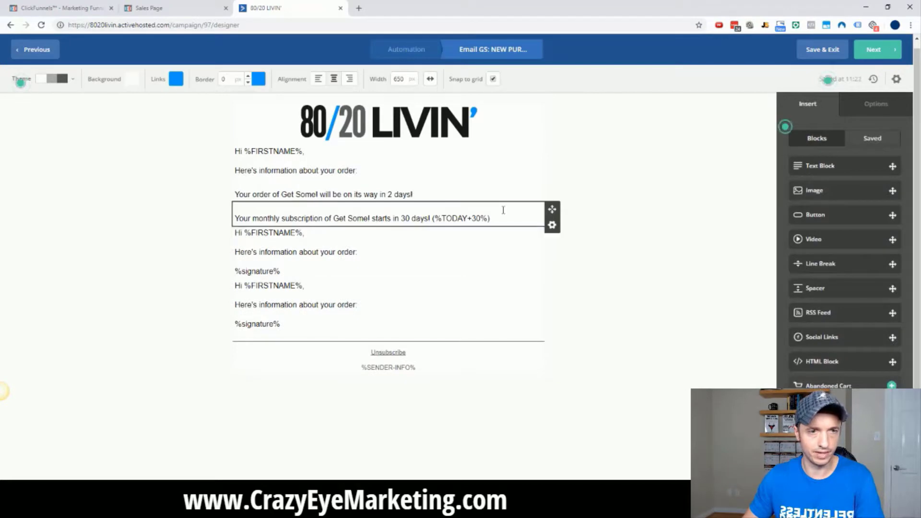
pyautogui.click(552, 227)
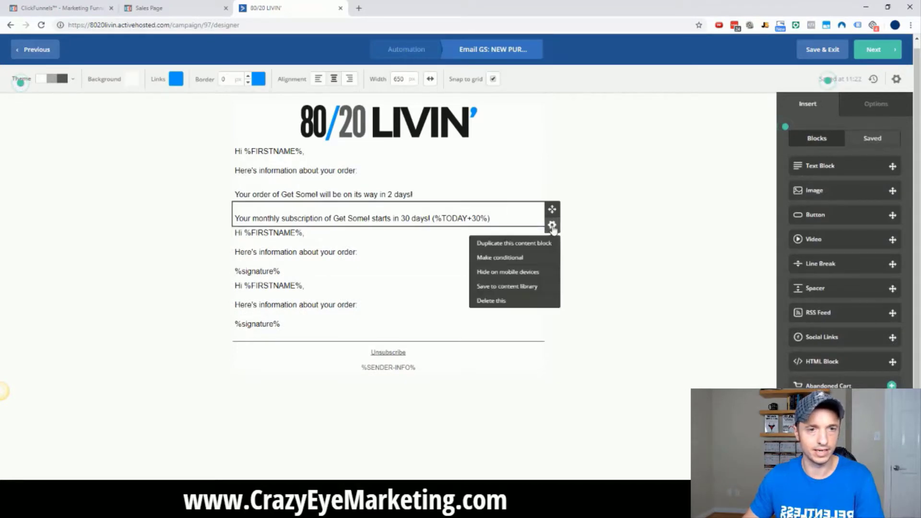
pyautogui.click(510, 259)
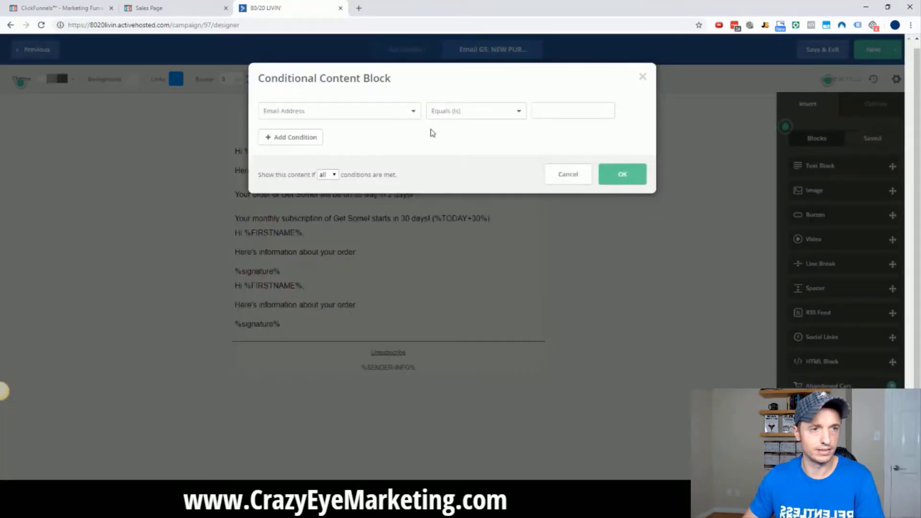
pyautogui.click(400, 113)
pyautogui.click(308, 171)
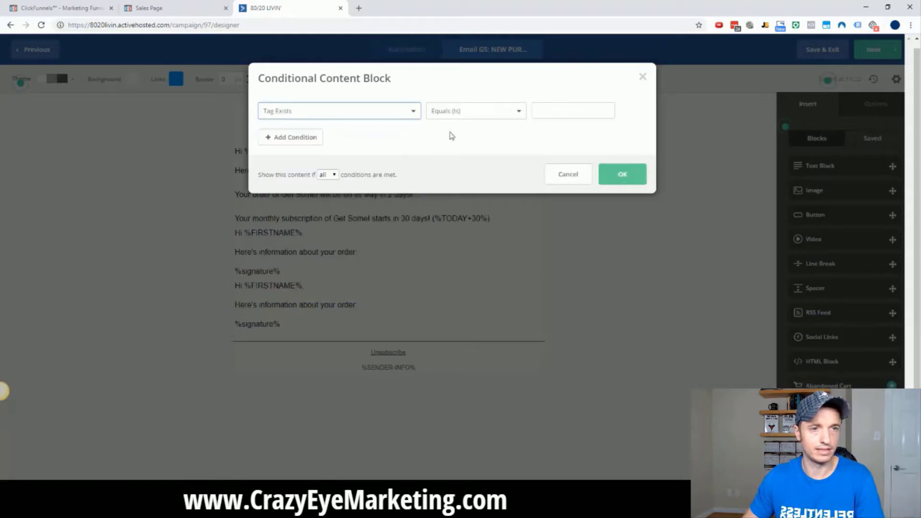
pyautogui.click(570, 113)
pyautogui.click(1, 391)
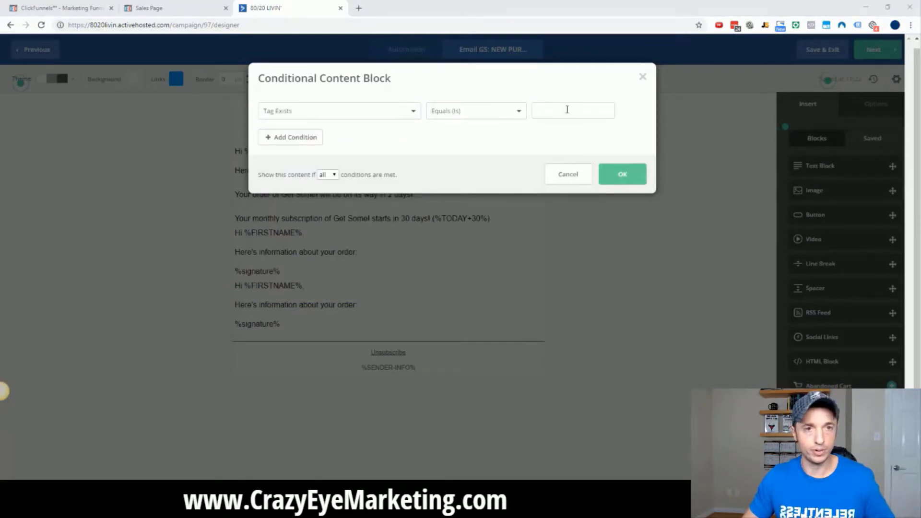
pyautogui.click(567, 110)
pyautogui.hotkey('ctrl', 'v')
pyautogui.click(622, 175)
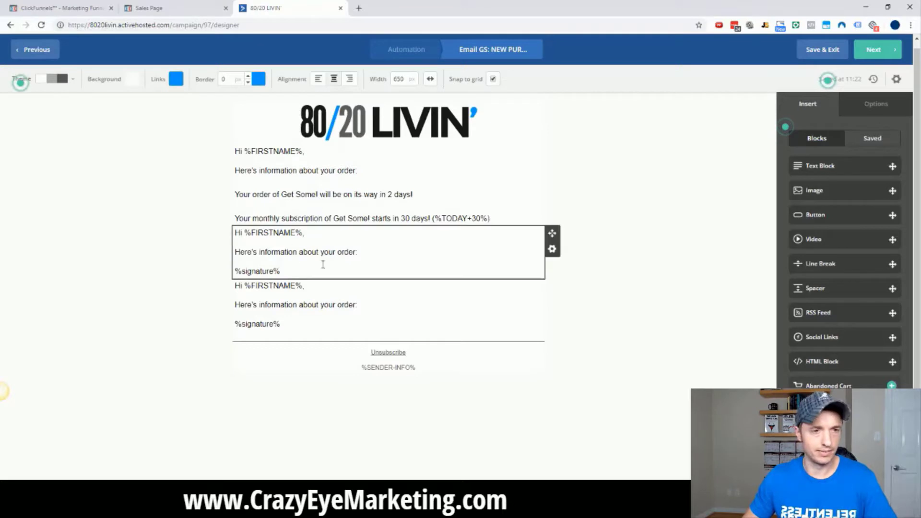
# Replace the next copied block's text with 'Your discounted bottle of Get Some! will be on its way in 2 days!'.
pyautogui.click(397, 251)
pyautogui.moveTo(396, 251); pyautogui.dragTo(234, 232)
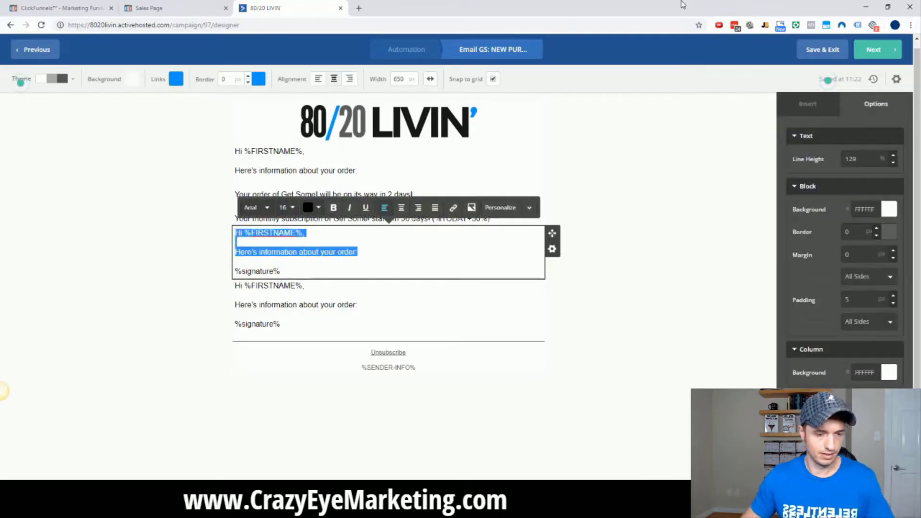
pyautogui.press('BackSpace')
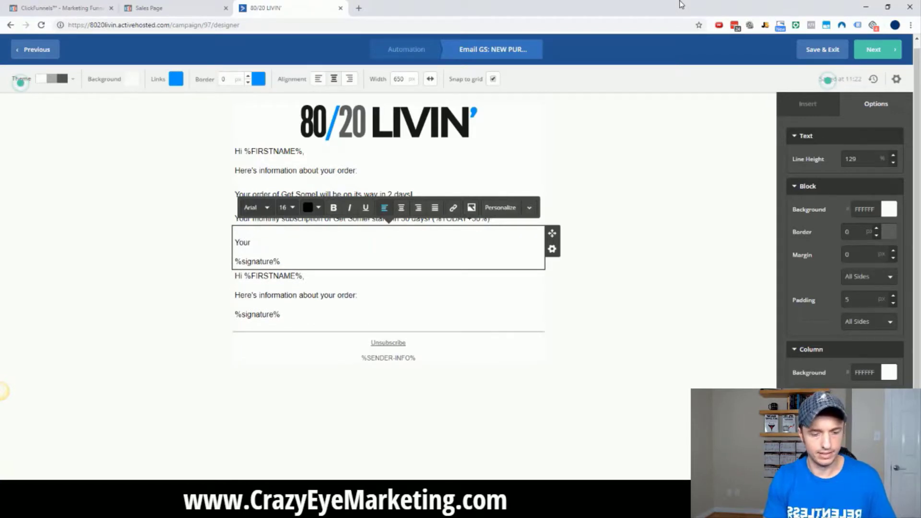
pyautogui.write('Your discounted bottle')
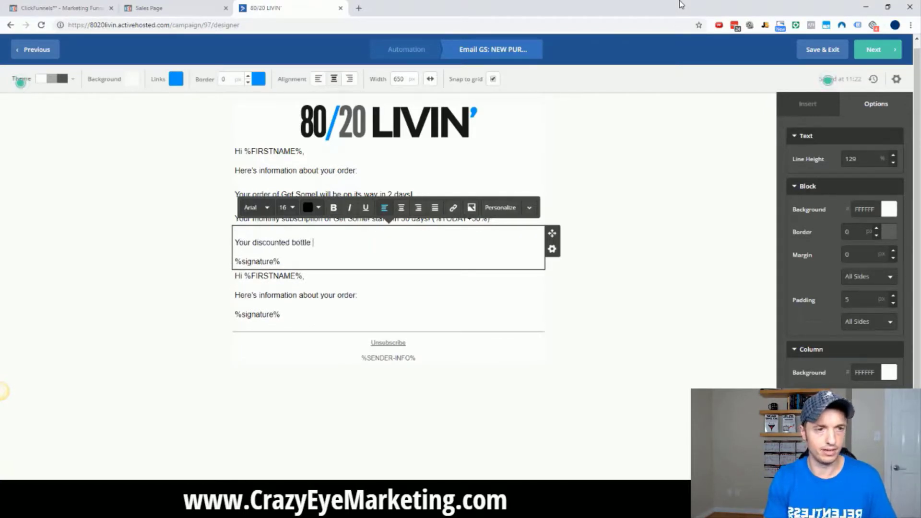
pyautogui.write(' of Get Some ')
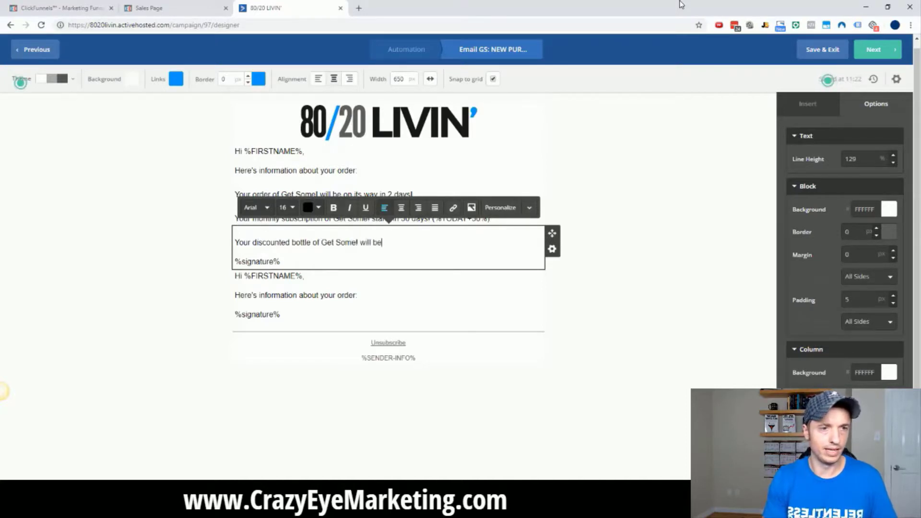
pyautogui.write(' will be on its way in ')
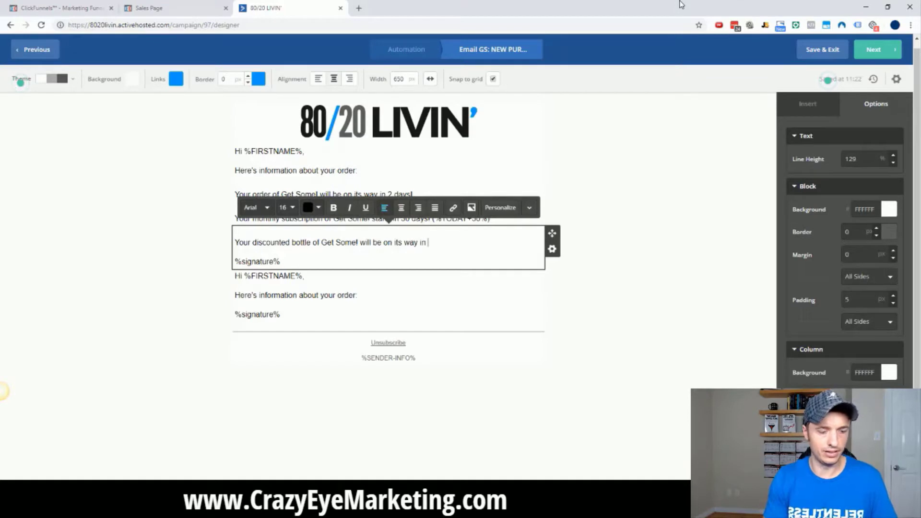
pyautogui.write('2 days!')
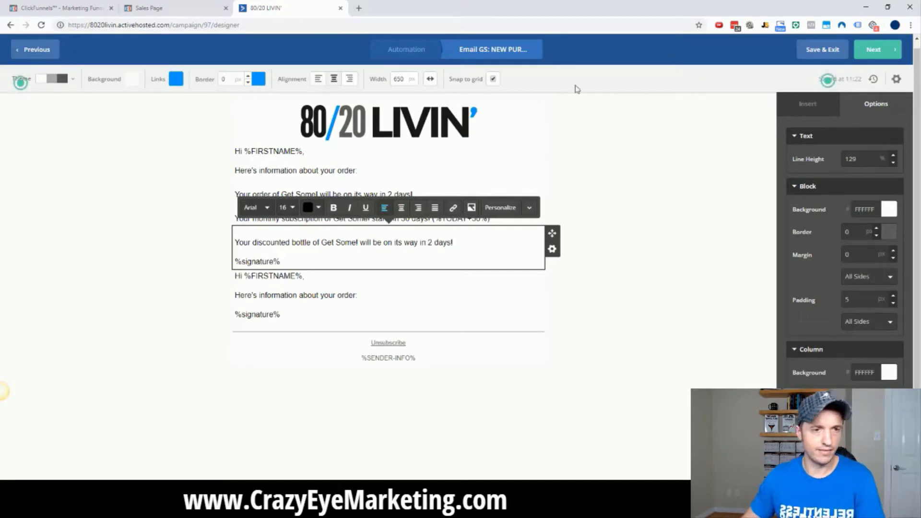
pyautogui.moveTo(282, 261); pyautogui.dragTo(232, 262)
pyautogui.press('BackSpace')
pyautogui.press('BackSpace')
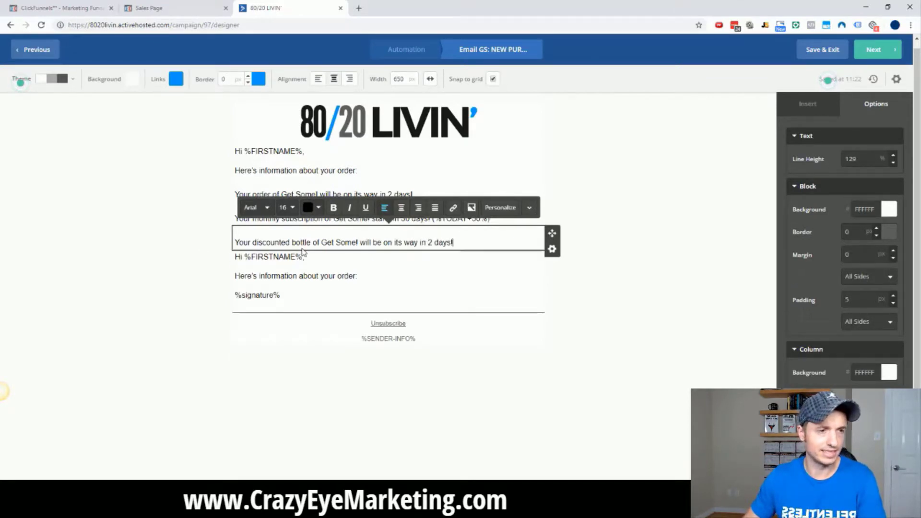
pyautogui.click(646, 280)
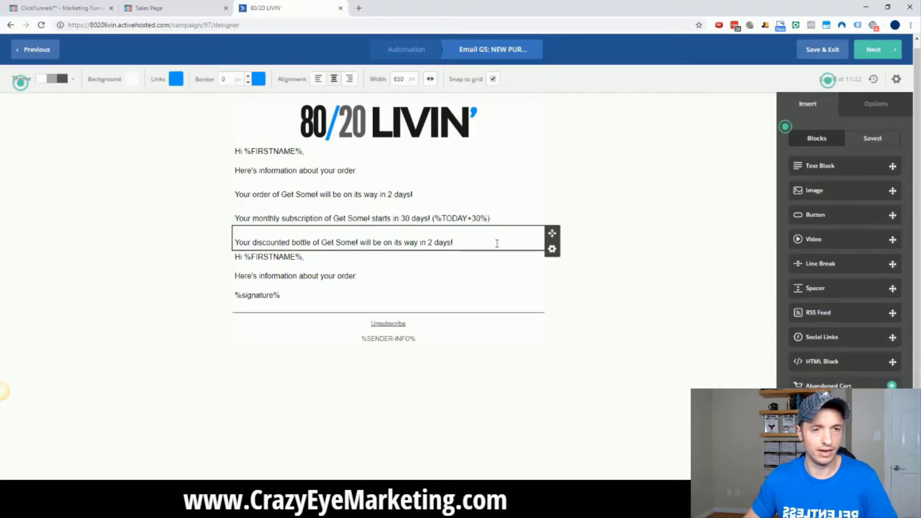
# Show the discounted-bottle block only when tag 'GS: NEW PURCHASE: Get Some DS' exists.
pyautogui.click(552, 249)
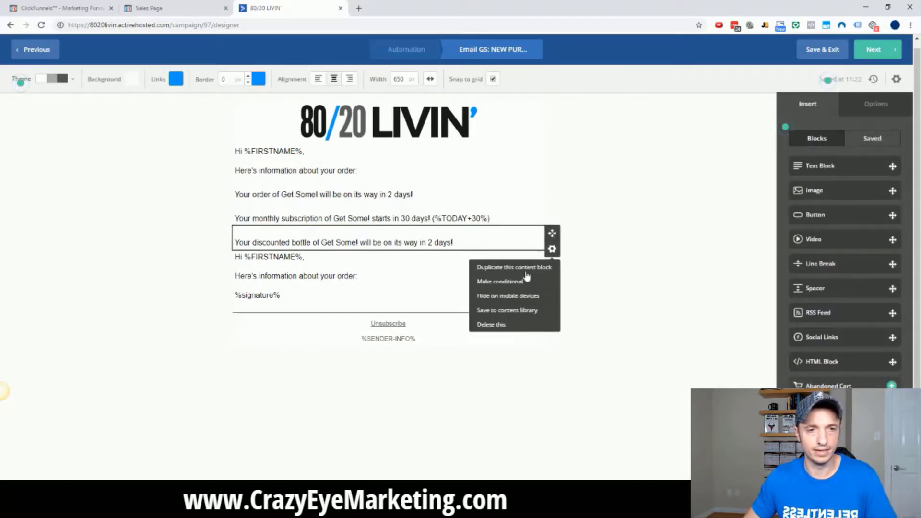
pyautogui.click(509, 283)
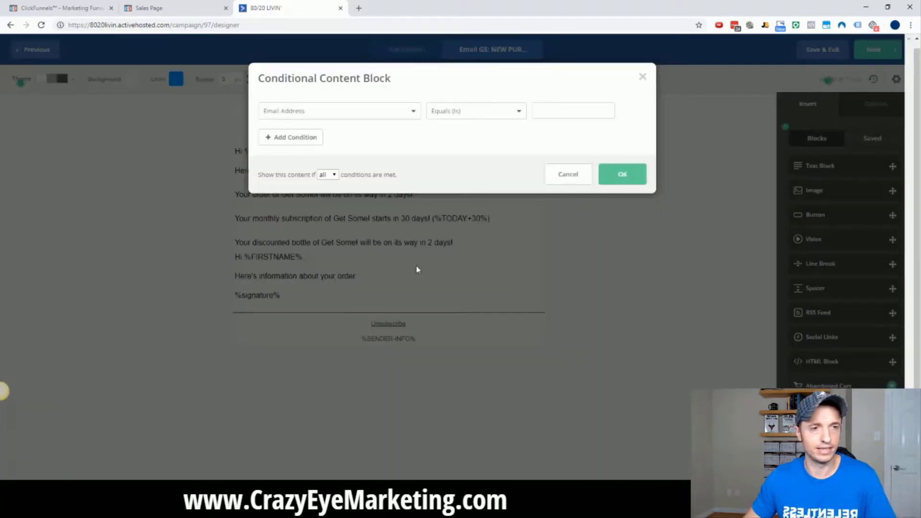
pyautogui.click(361, 112)
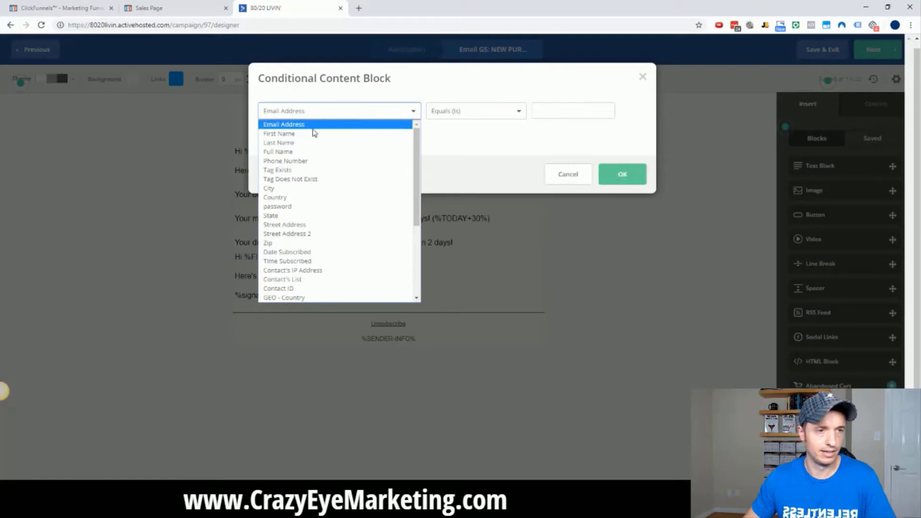
pyautogui.click(301, 172)
pyautogui.click(573, 110)
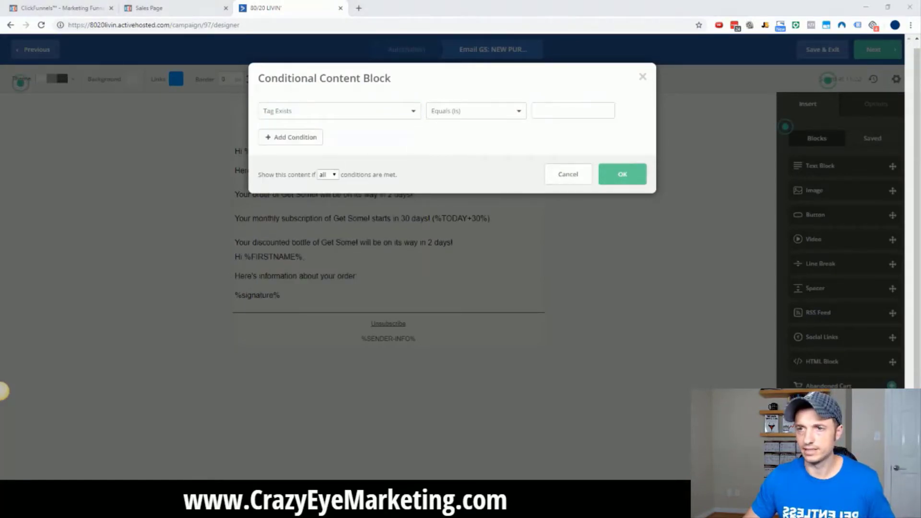
pyautogui.click(537, 111)
pyautogui.write('PURCHASE: Get Some DS')
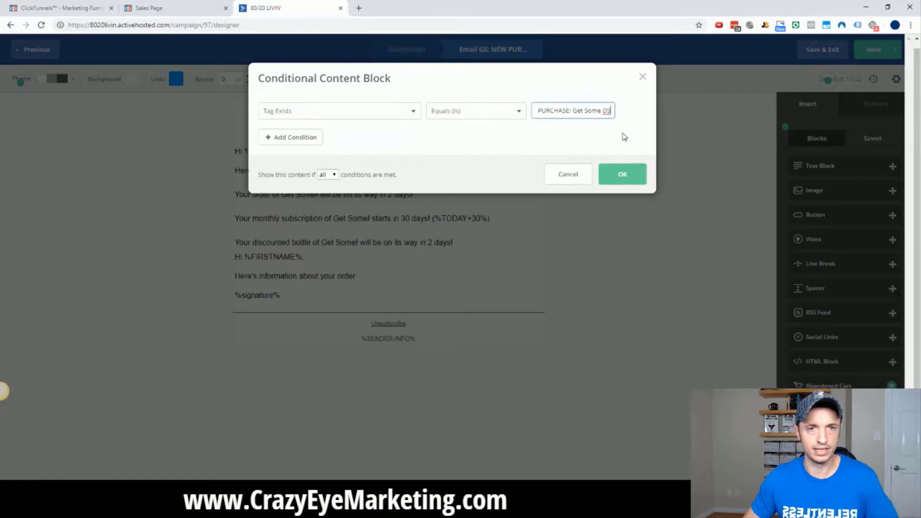
pyautogui.moveTo(612, 110); pyautogui.dragTo(528, 108)
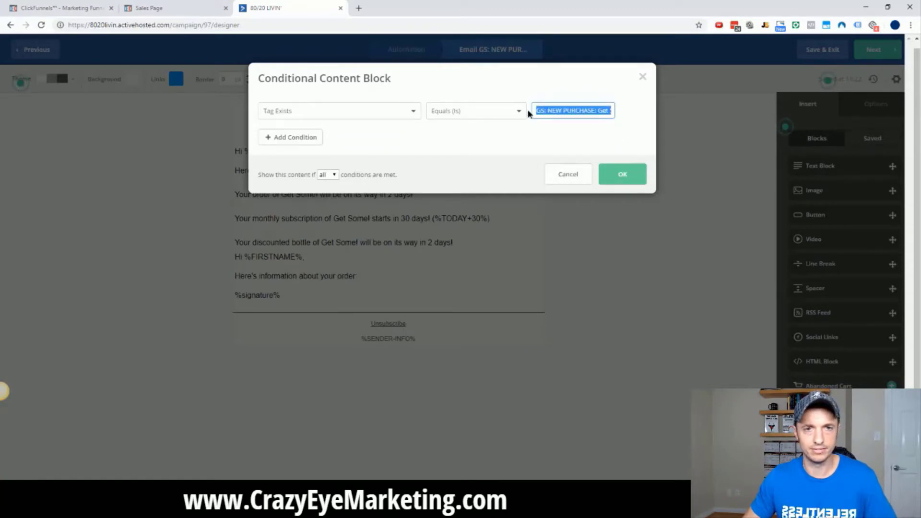
pyautogui.click(622, 175)
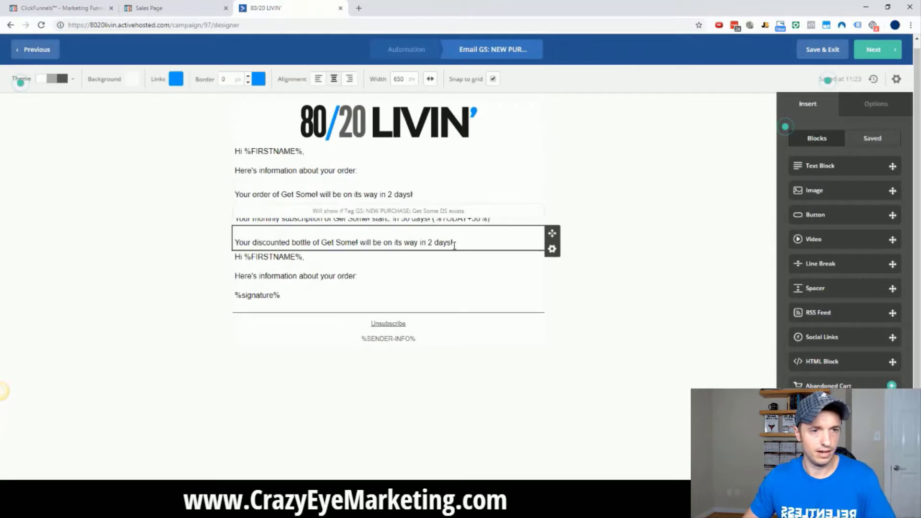
# Delete the repeated 'Hi %FIRSTNAME%' and intro lines from the lower block, leaving only %signature%.
pyautogui.click(386, 279)
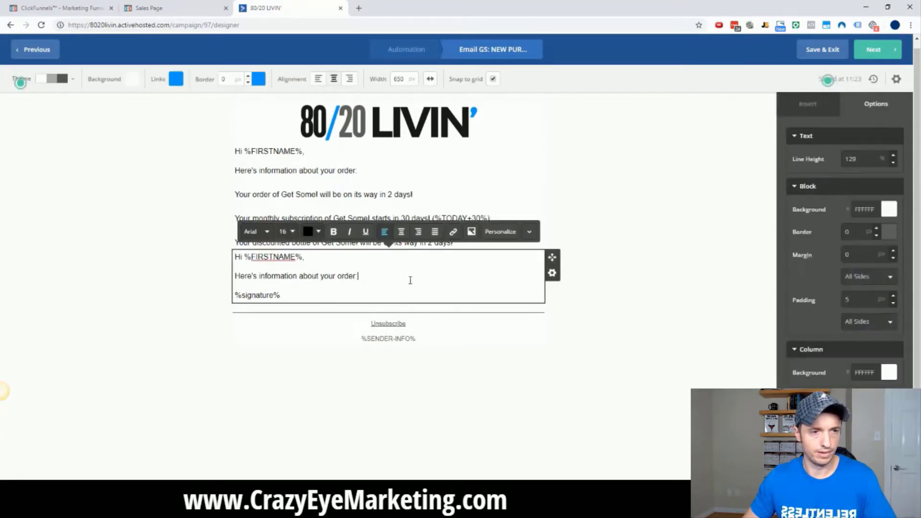
pyautogui.moveTo(386, 279); pyautogui.dragTo(232, 255)
pyautogui.press('BackSpace')
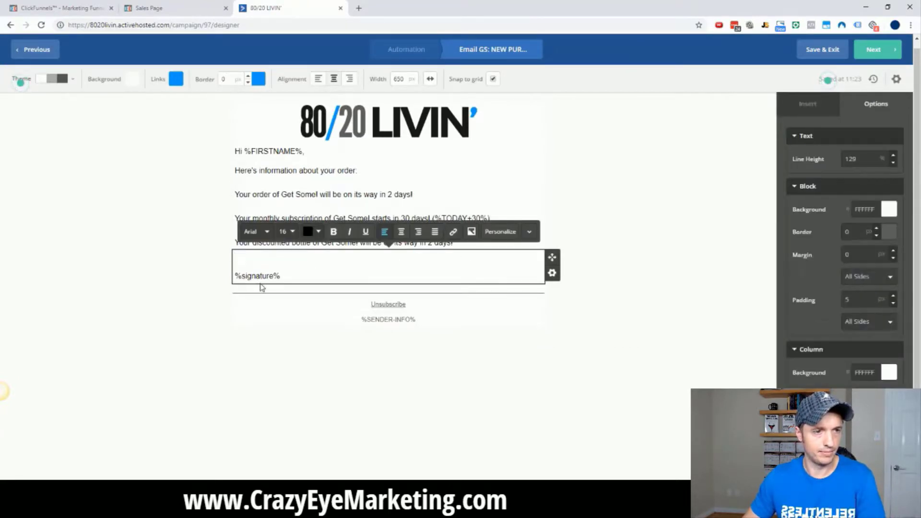
pyautogui.press('BackSpace')
pyautogui.click(246, 331)
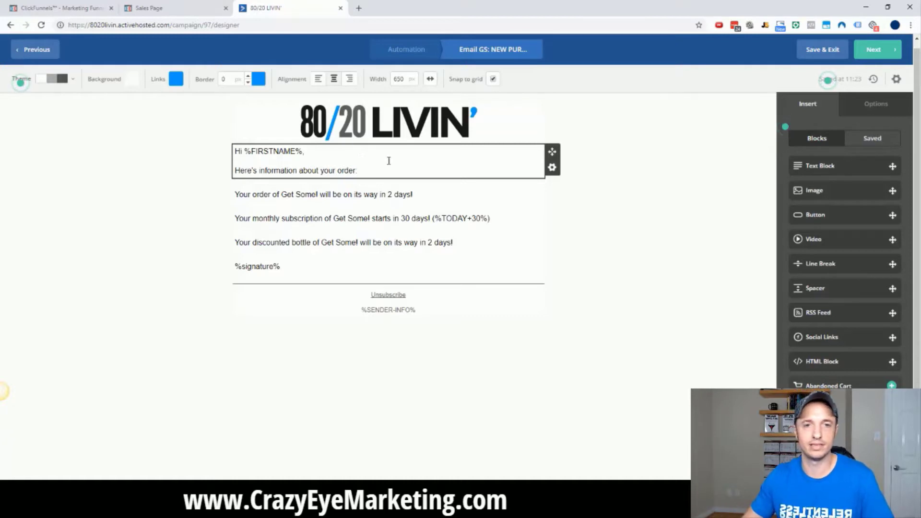
# Finish the email and return to the automation.
pyautogui.click(873, 50)
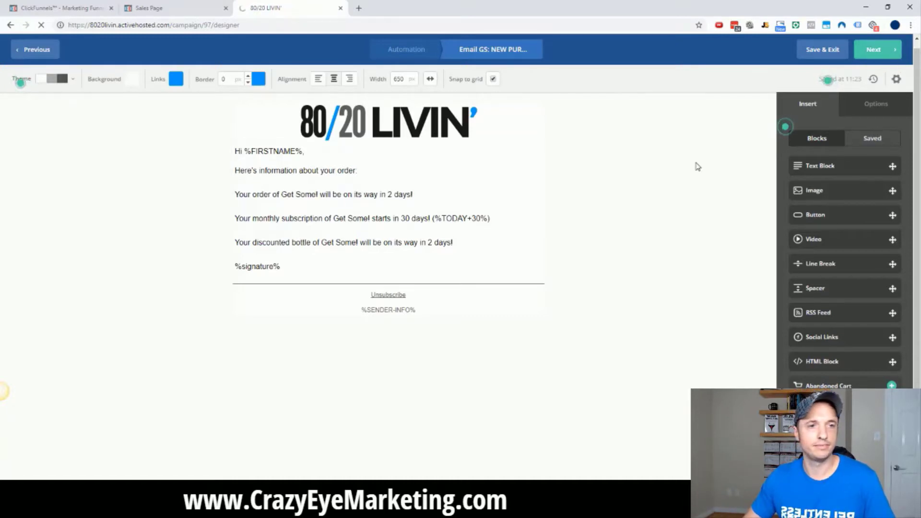
pyautogui.scroll(-2, 700, 168)
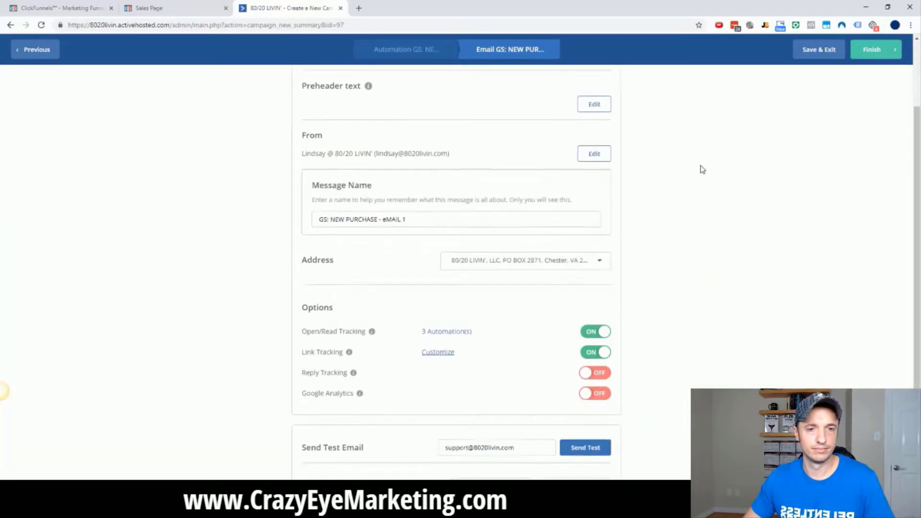
pyautogui.scroll(-2, 701, 169)
pyautogui.click(882, 50)
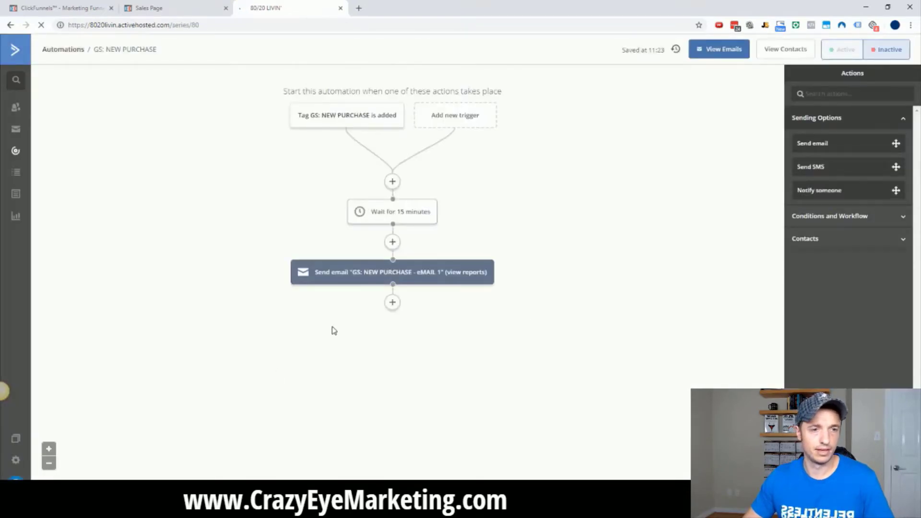
# Add a step after the email that removes the GS: NEW PURCHASE tag.
pyautogui.click(391, 302)
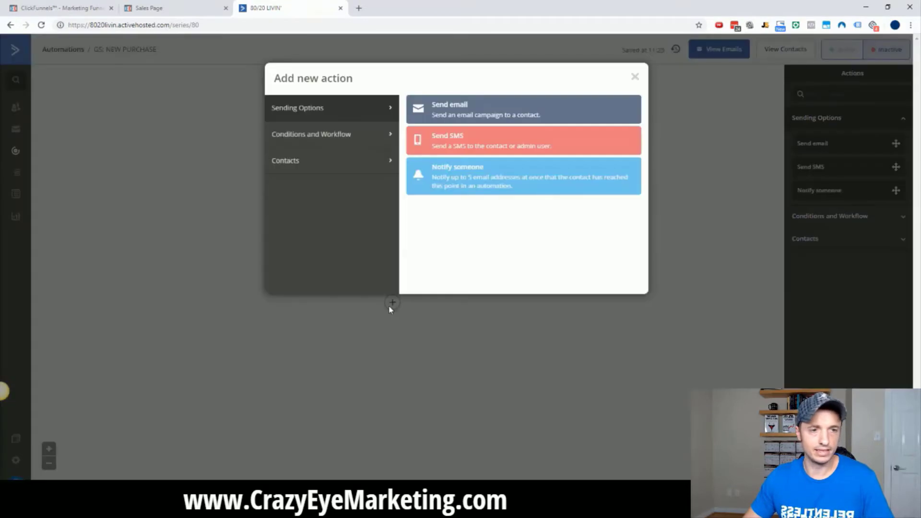
pyautogui.click(338, 165)
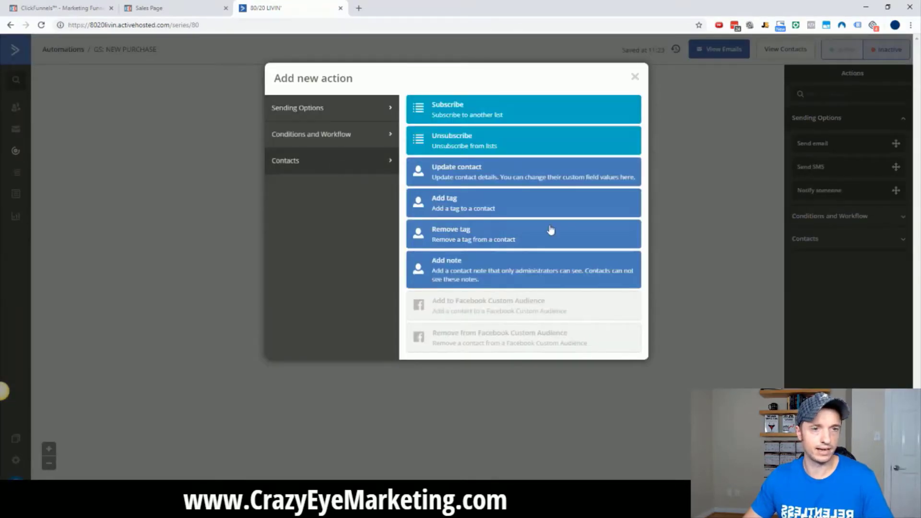
pyautogui.click(428, 241)
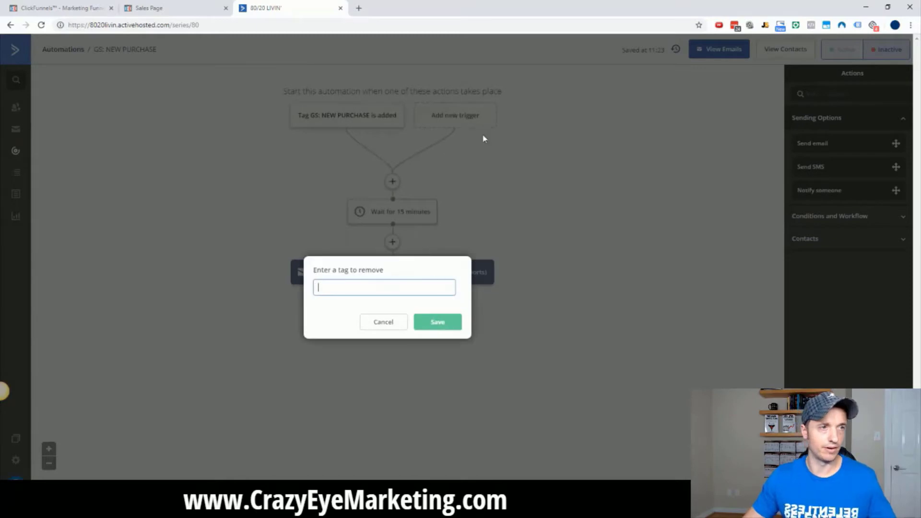
pyautogui.write('GS')
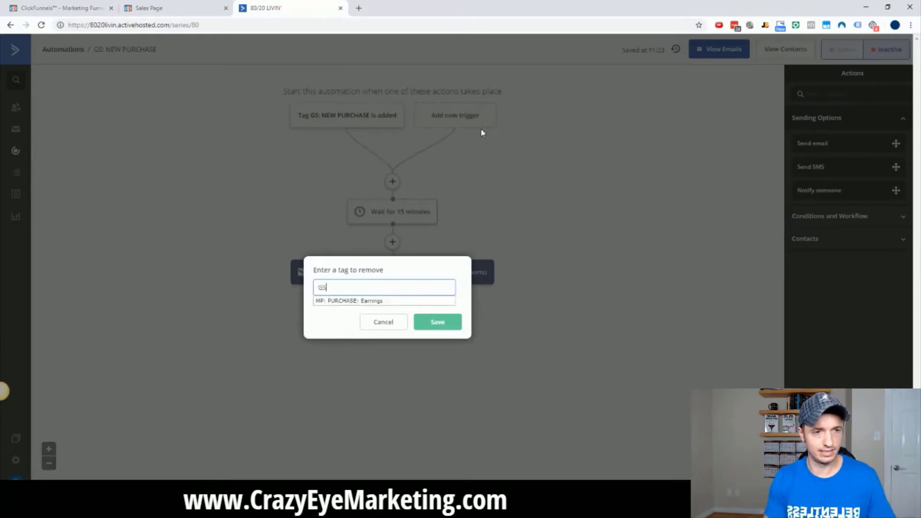
pyautogui.write(': NEW PURCHASE')
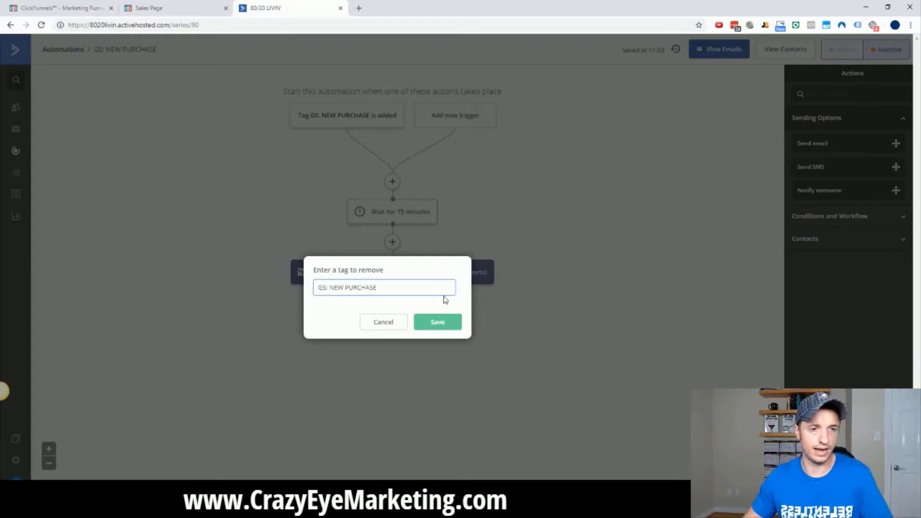
pyautogui.click(438, 324)
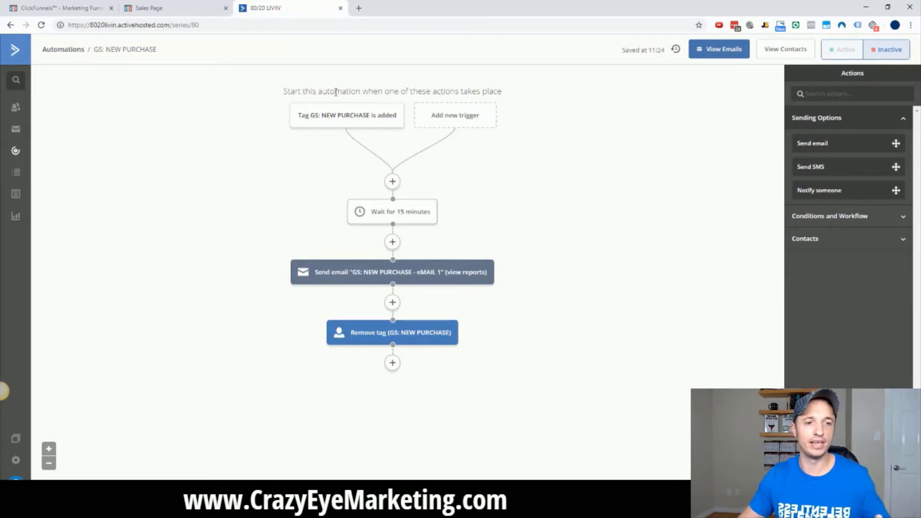
pyautogui.moveTo(344, 121)
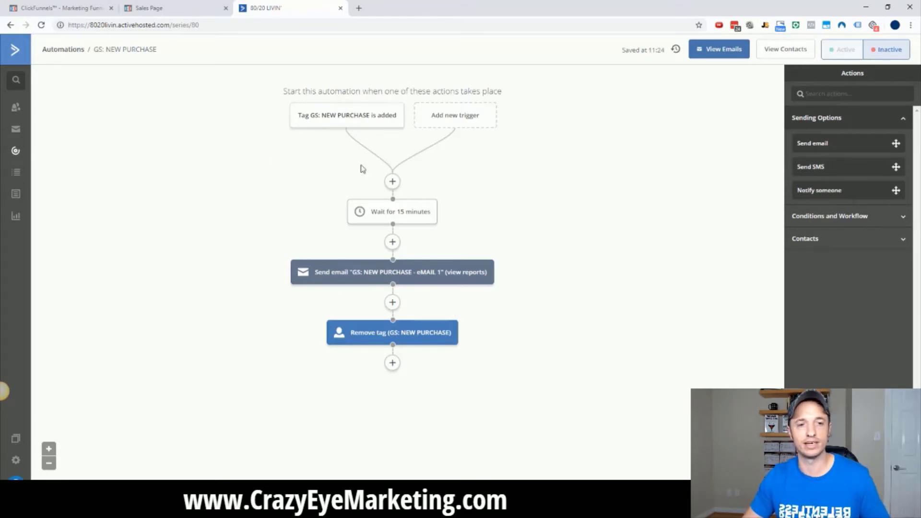
pyautogui.moveTo(343, 338)
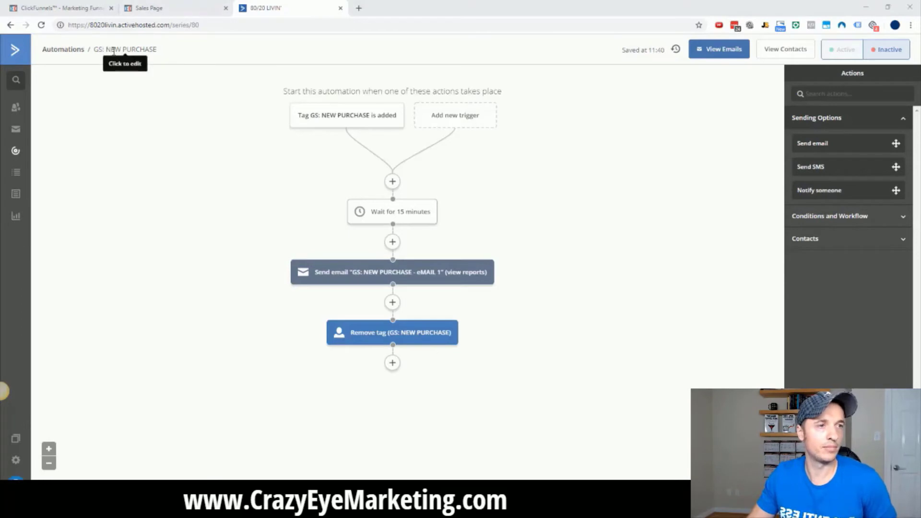
pyautogui.moveTo(401, 122)
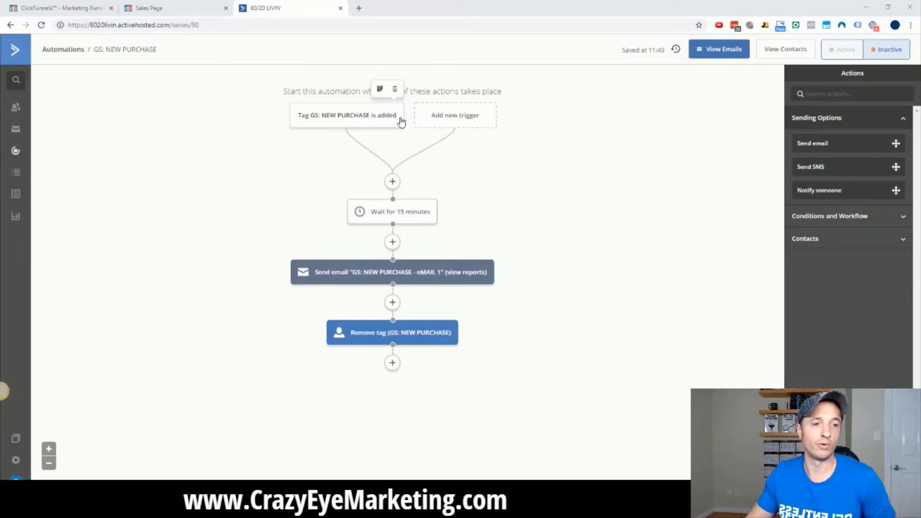
pyautogui.moveTo(412, 336)
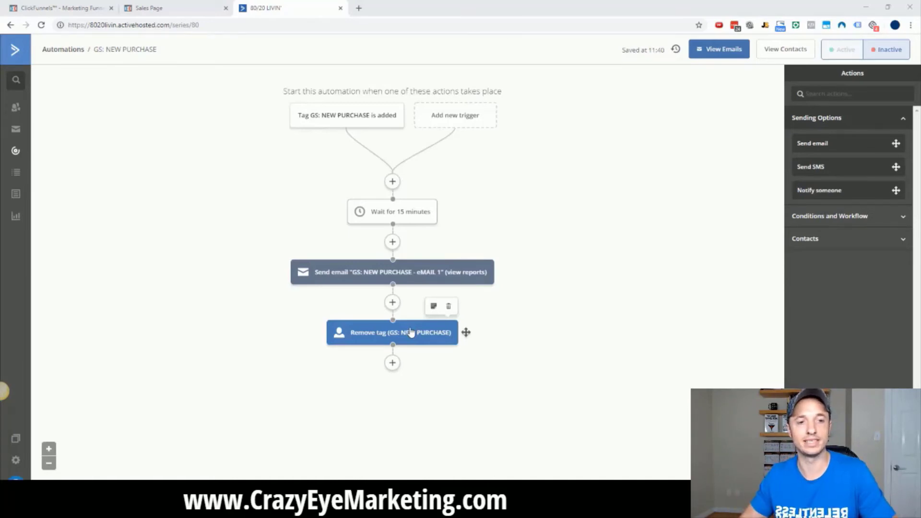
# Add a Wait step for a specified period of 2 days after the tag removal.
pyautogui.click(391, 365)
pyautogui.click(351, 139)
pyautogui.click(455, 121)
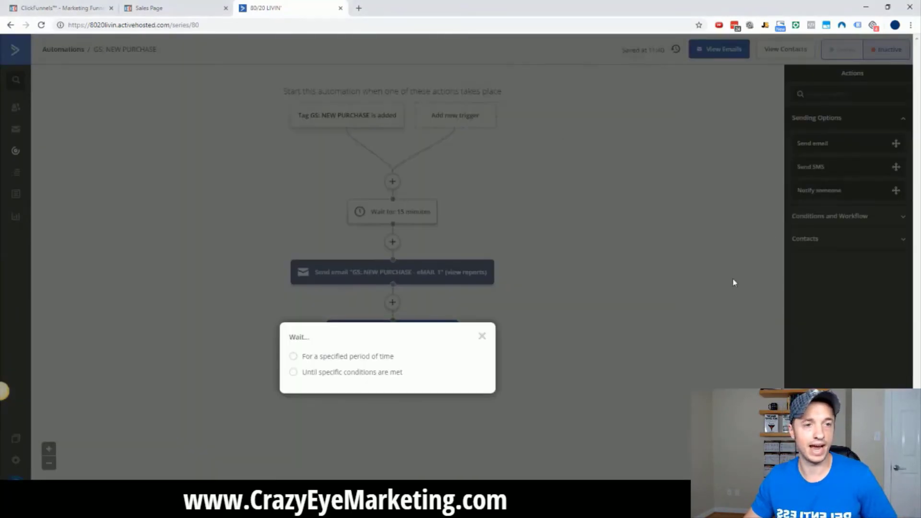
pyautogui.click(372, 358)
pyautogui.doubleClick(365, 355)
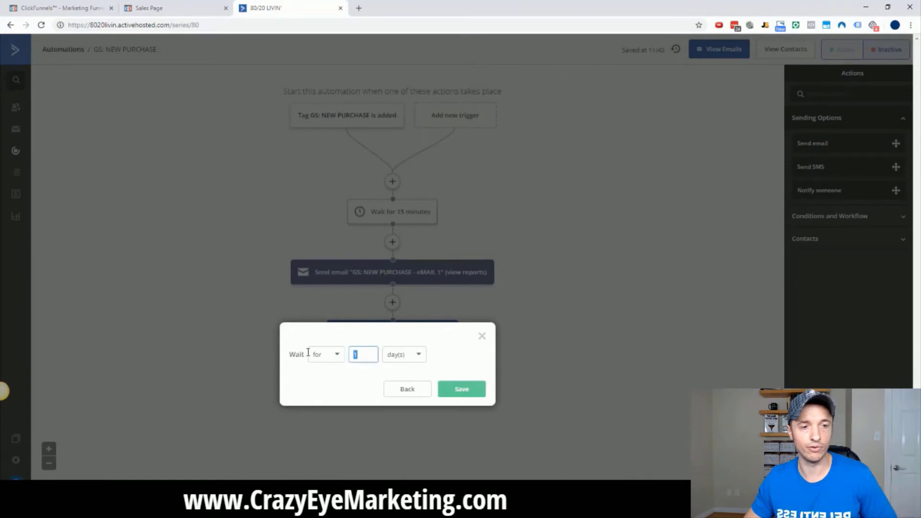
pyautogui.click(463, 388)
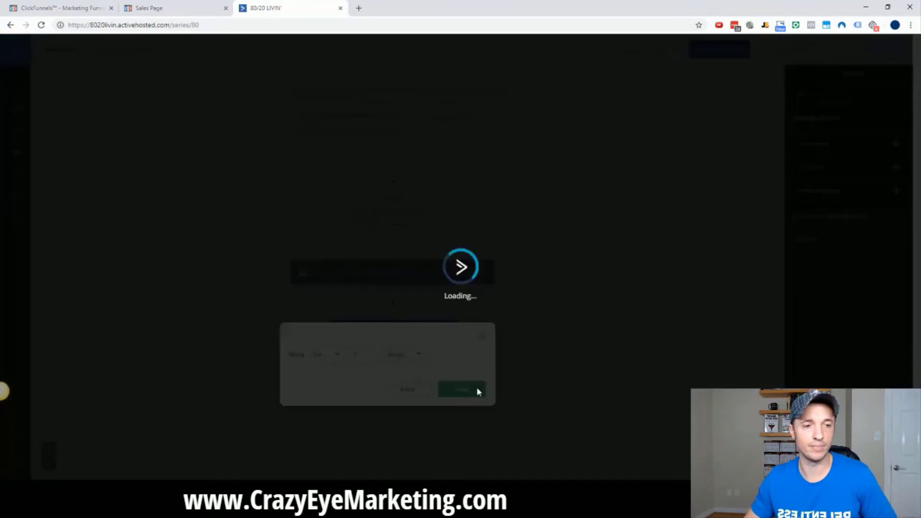
# Add a contact Add tag step applying 'GS: MAIN SERIES' after the 2-day wait.
pyautogui.scroll(-1, 456, 374)
pyautogui.click(388, 372)
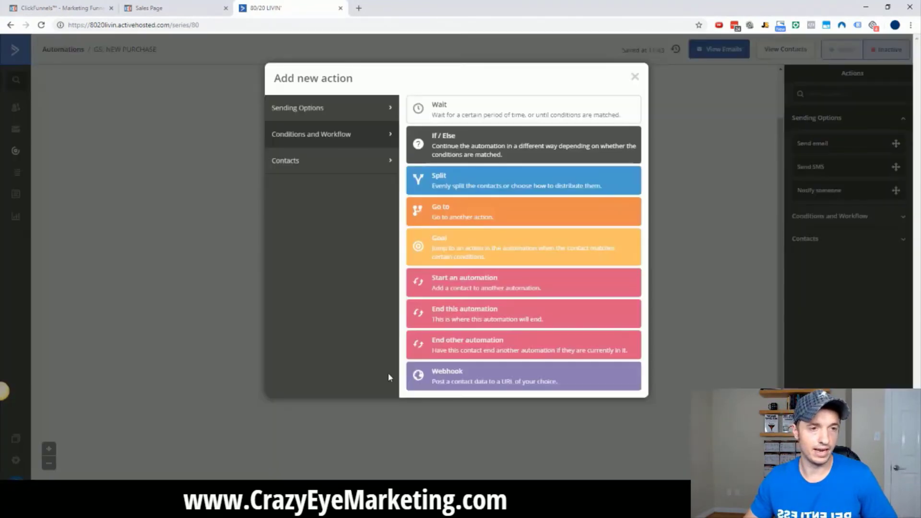
pyautogui.click(361, 120)
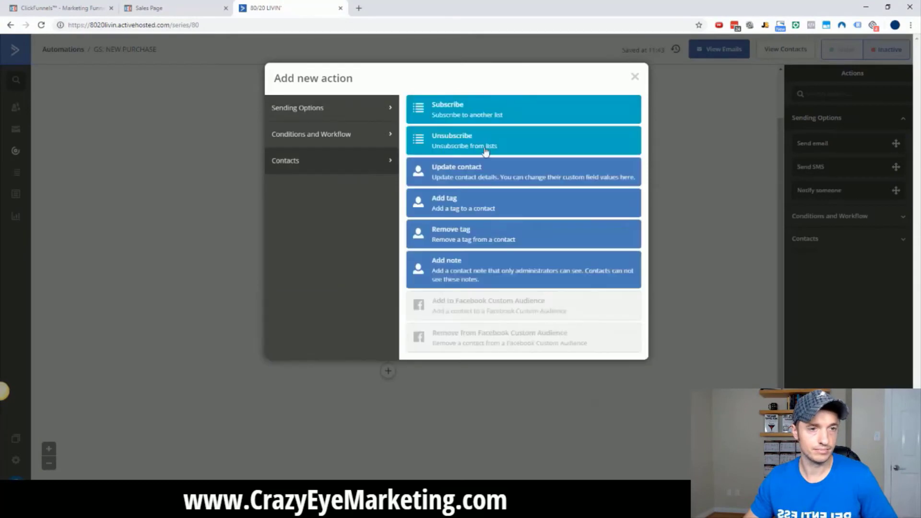
pyautogui.click(352, 161)
pyautogui.click(478, 206)
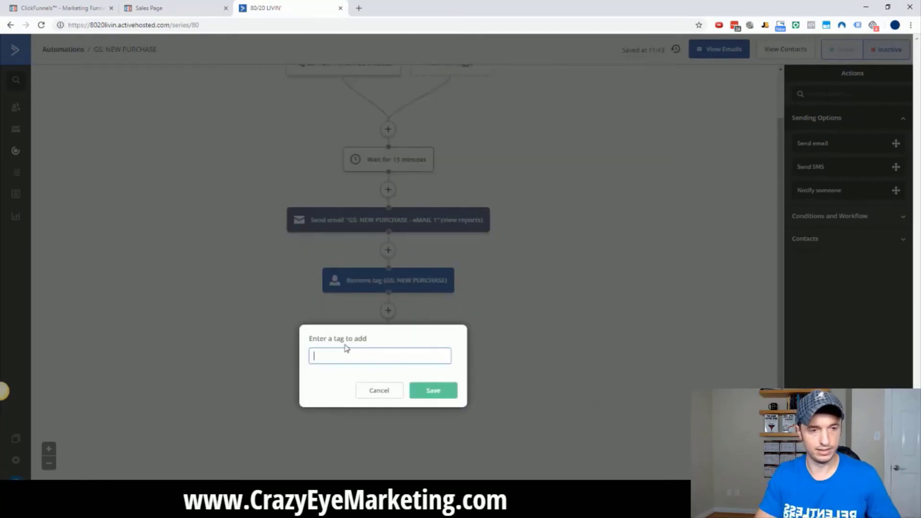
pyautogui.write('GS: MAIN SER')
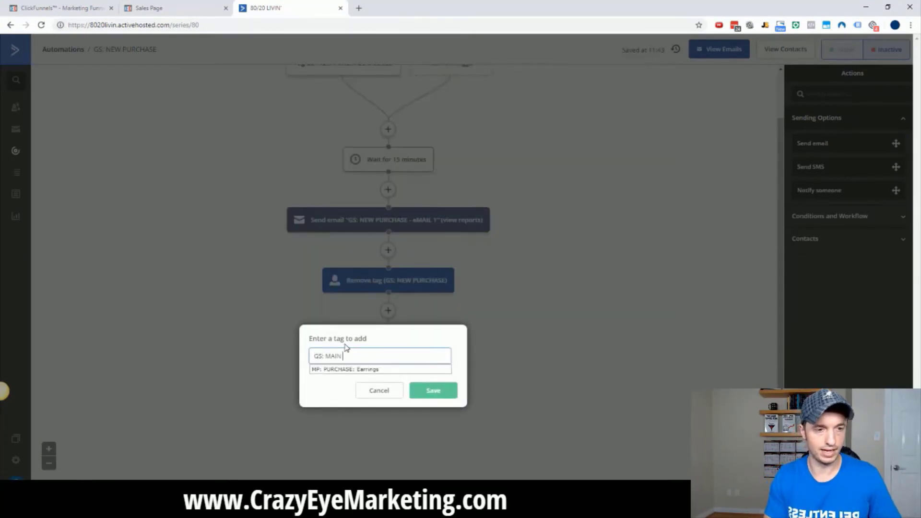
pyautogui.write('IES')
pyautogui.click(436, 390)
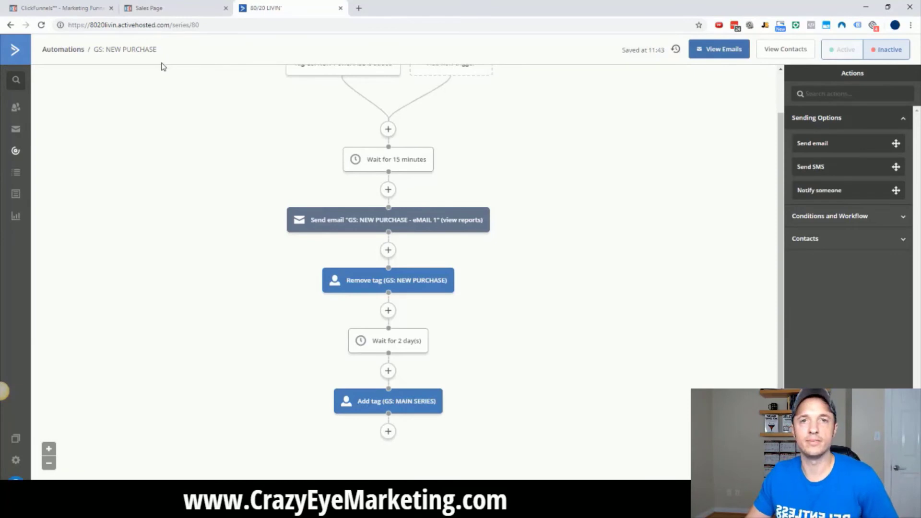
pyautogui.moveTo(386, 407)
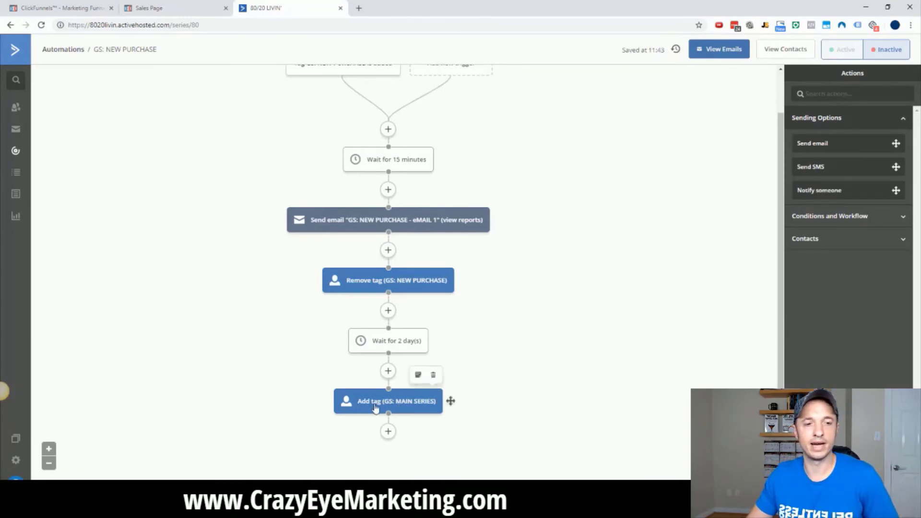